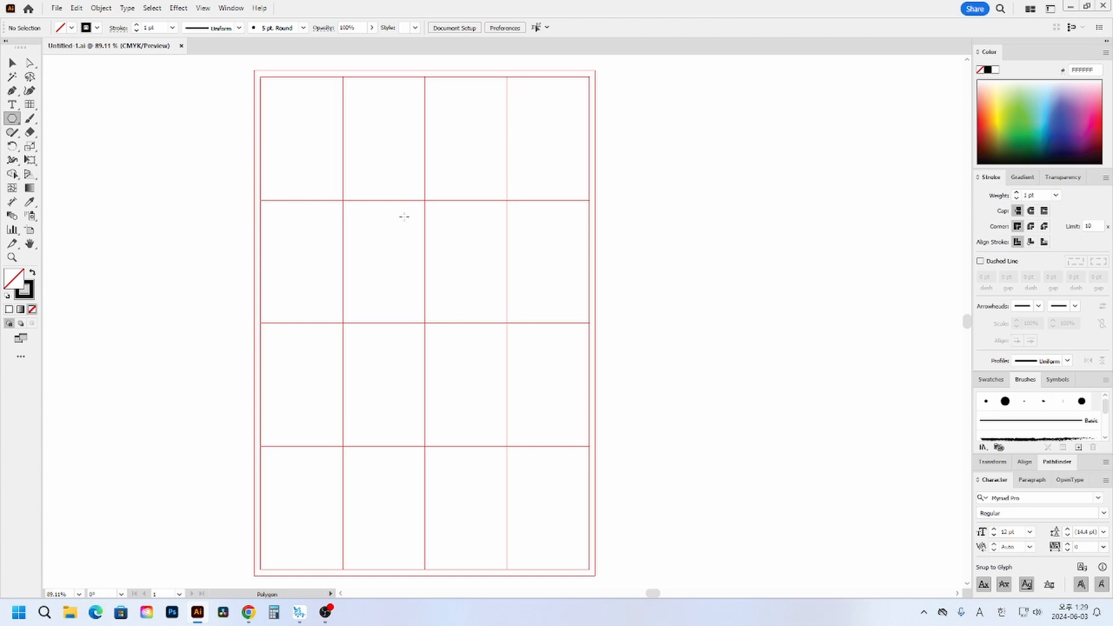
- Draw a hexagon with a vertex pointing up, about 44 mm wide and 51 mm high, centred on the middle vertical guide
left_click_drag(404, 216, 455, 256)
key("v")
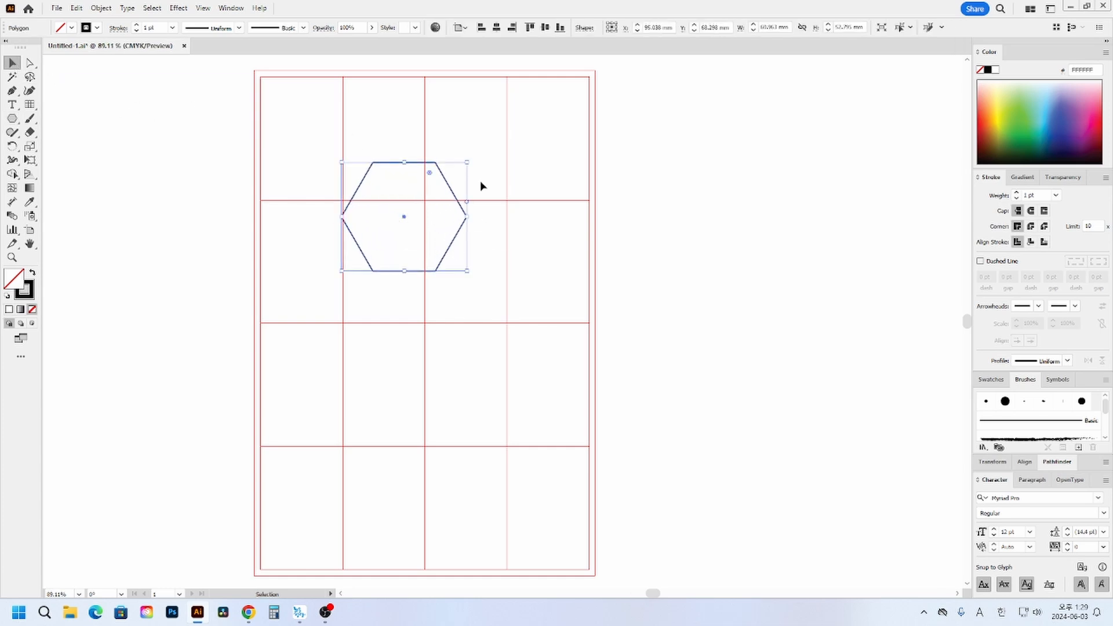
left_click_drag(469, 157, 457, 264)
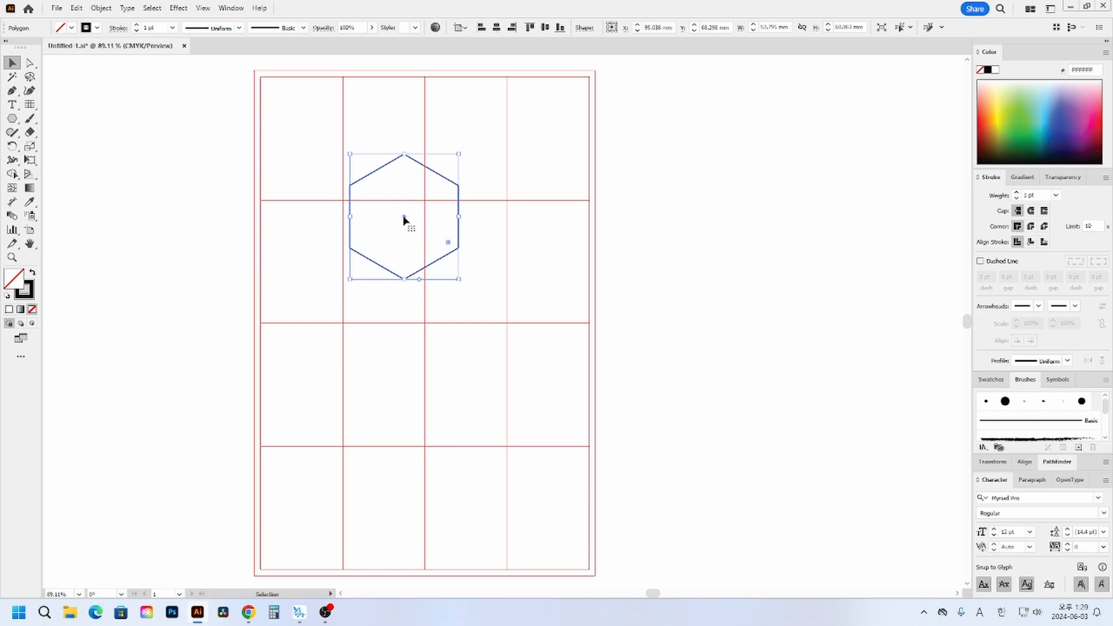
left_click_drag(405, 218, 425, 237)
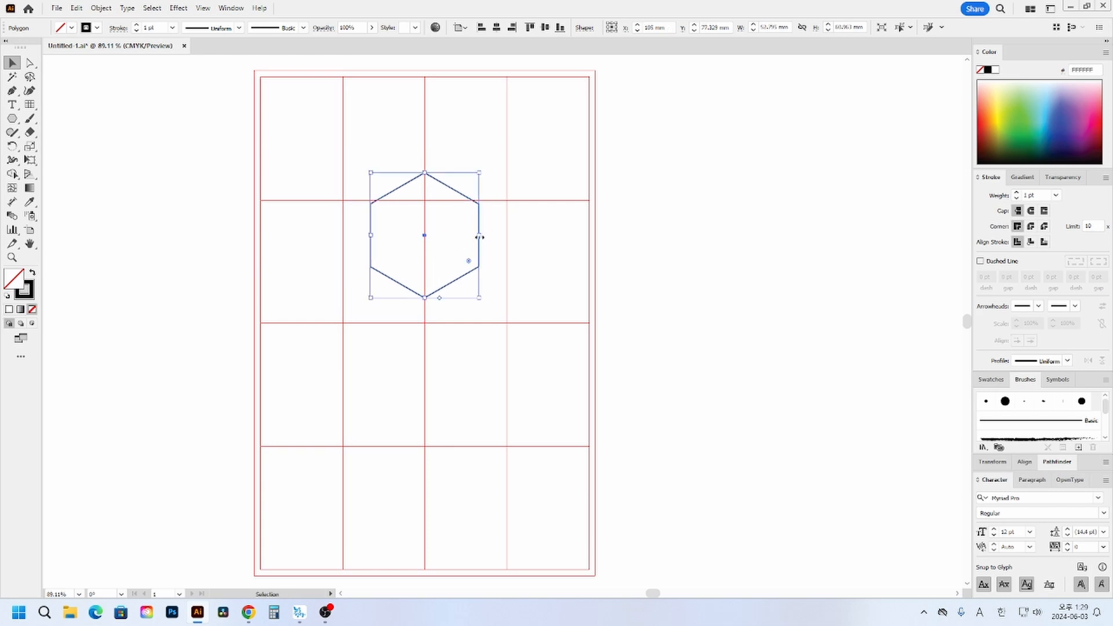
mouse_move(480, 236)
left_mouse_down()
mouse_move(470, 236)
mouse_move(511, 218)
mouse_move(364, 315)
left_mouse_up()
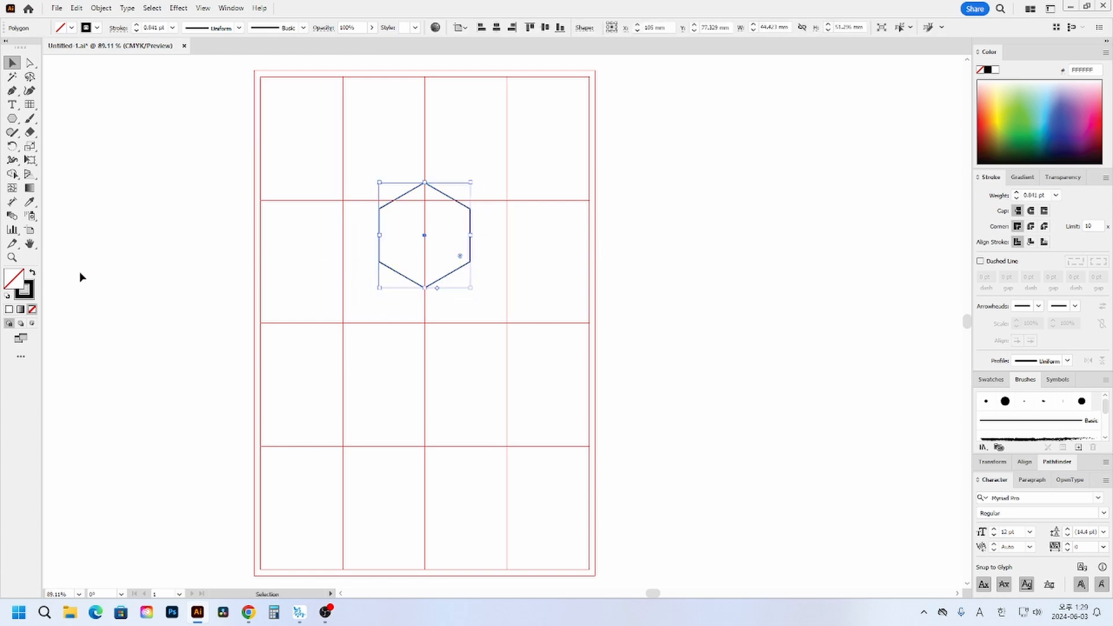
- Set the hexagon's stroke weight to 13 pt
left_click(1017, 193)
left_click(1017, 192)
left_click(1017, 192)
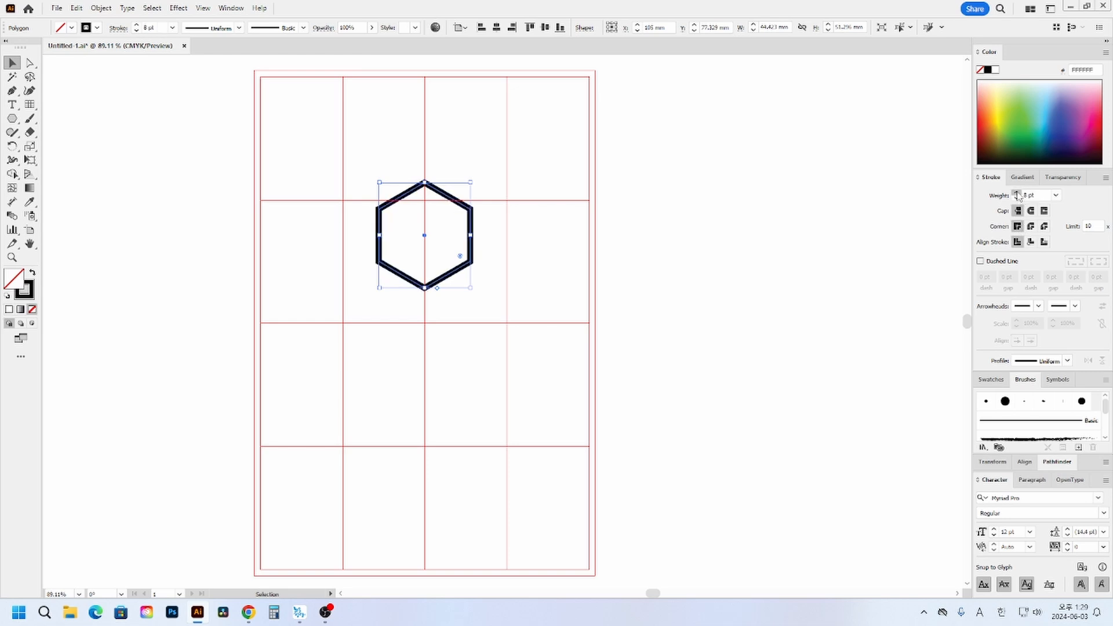
left_click(1018, 193)
left_click(1017, 193)
left_click(1017, 193)
left_click(1017, 193)
left_click(1017, 193)
left_click(565, 207)
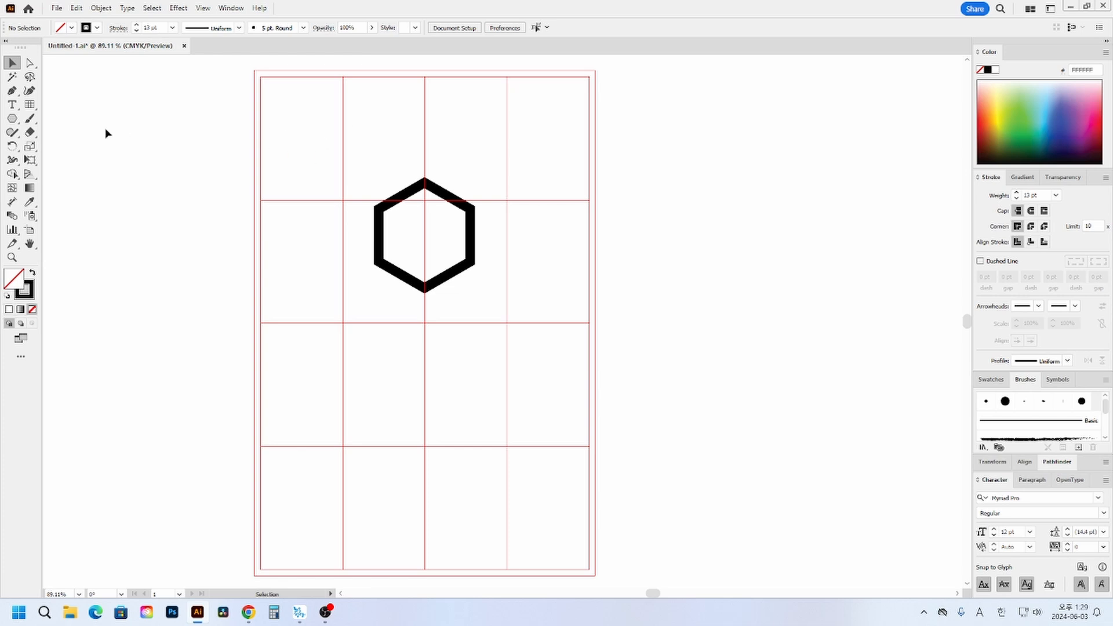
- Draw a vertical line about 27 mm long upward from the hexagon's top vertex and give it round caps
left_click(30, 105)
left_click_drag(30, 105, 69, 105)
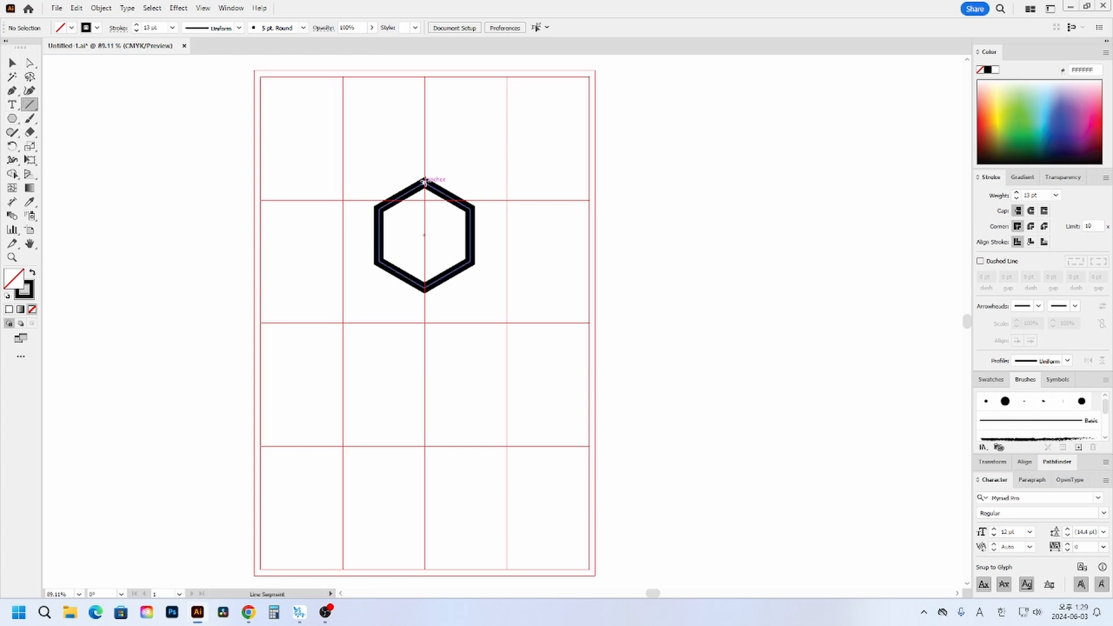
left_click_drag(424, 181, 425, 125)
left_click(12, 62)
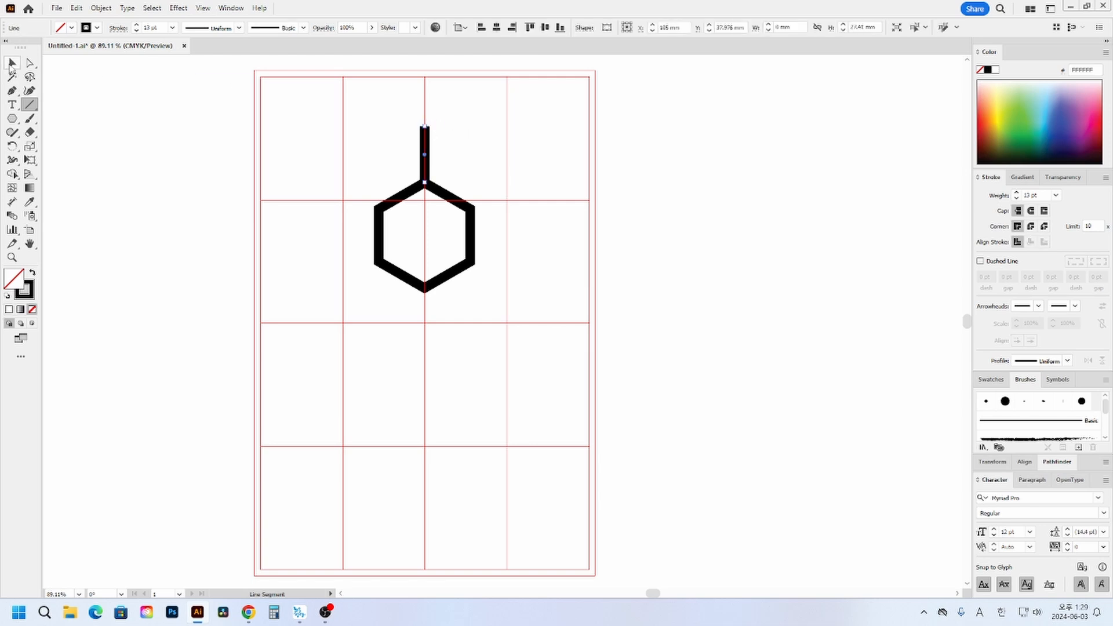
left_click_drag(348, 105, 485, 161)
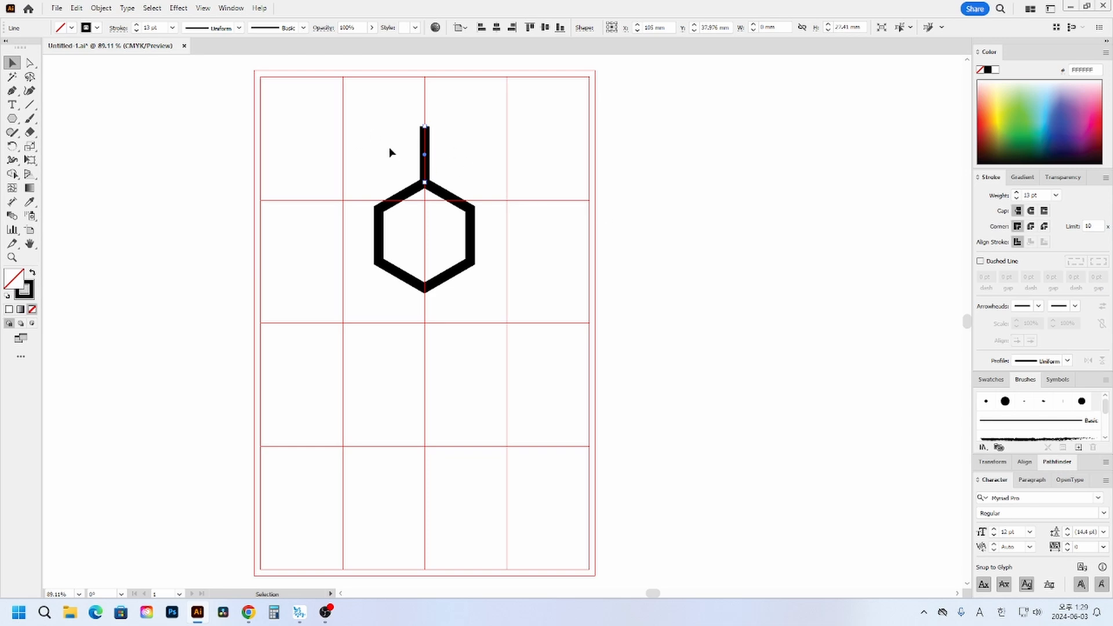
left_click(1031, 211)
left_click(600, 243)
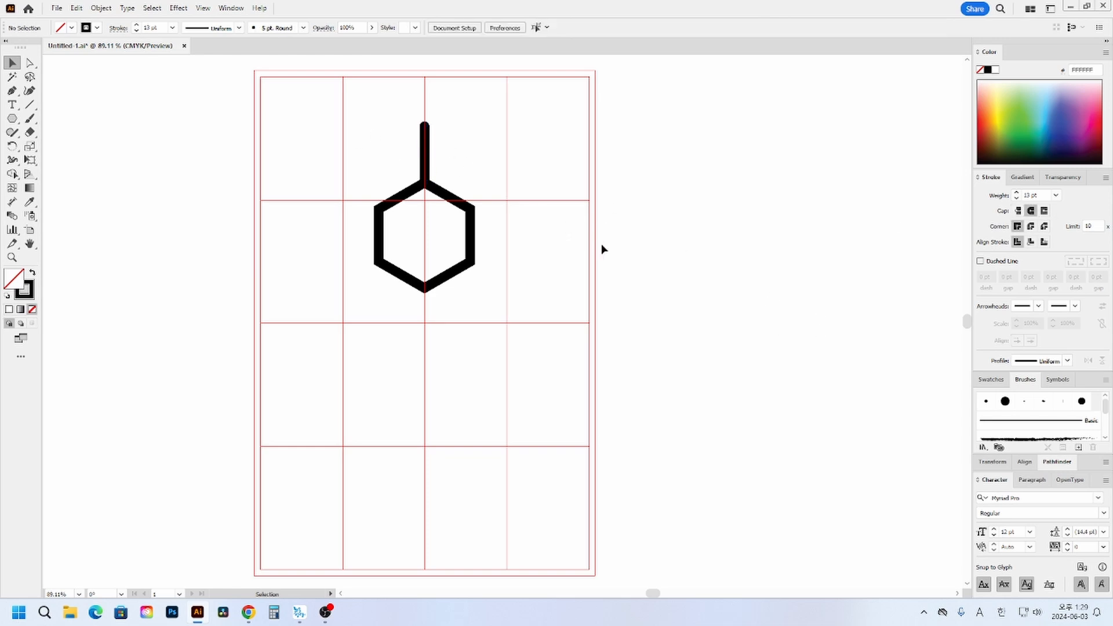
- Add a short diagonal branch from the upper left to the stem, spanning about 11 mm across and 9 mm down
left_click(29, 104)
left_click_drag(396, 124, 468, 153)
key("ctrl+equal")
key("ctrl+equal")
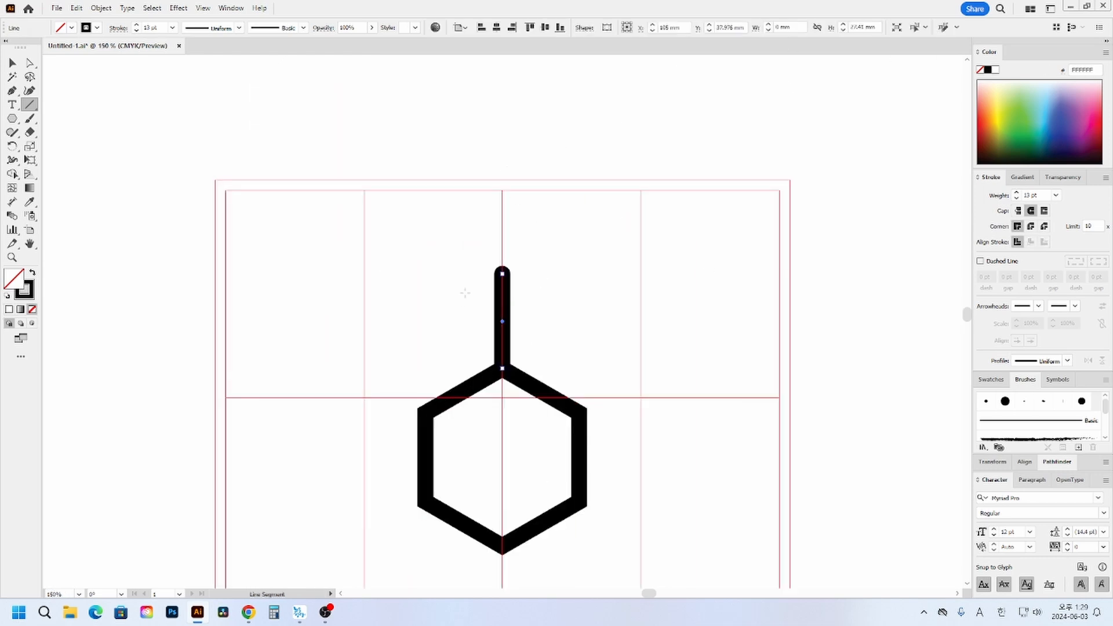
left_click_drag(451, 284, 502, 324)
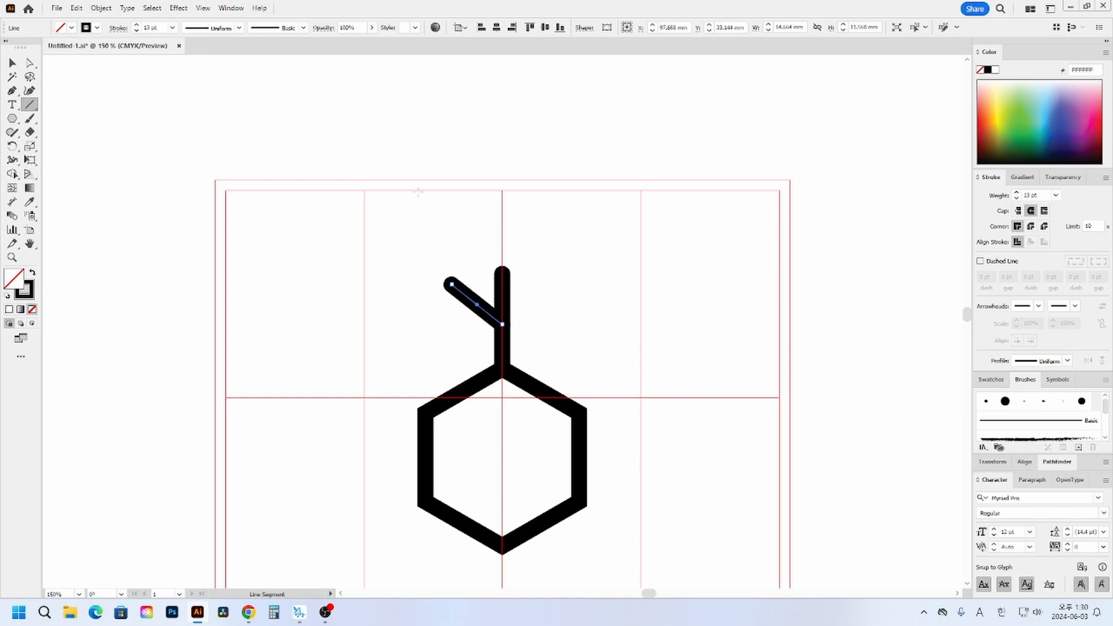
key("a")
left_click_drag(474, 262, 468, 297)
left_click(708, 338)
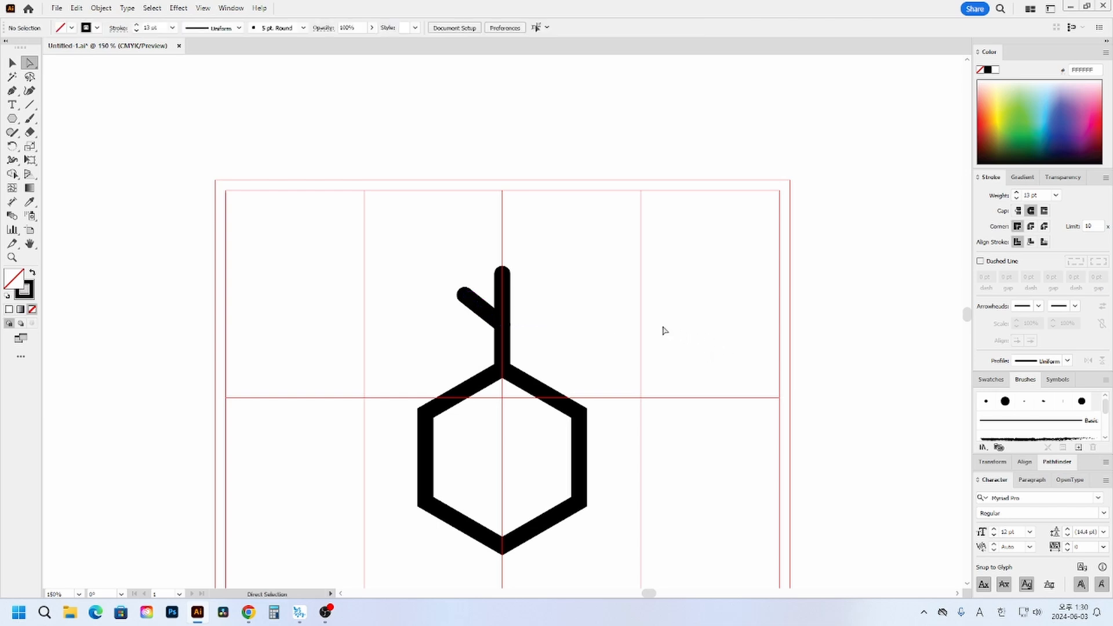
- Reflect a copy of the diagonal branch across the vertical stem to the right side
left_click(483, 309)
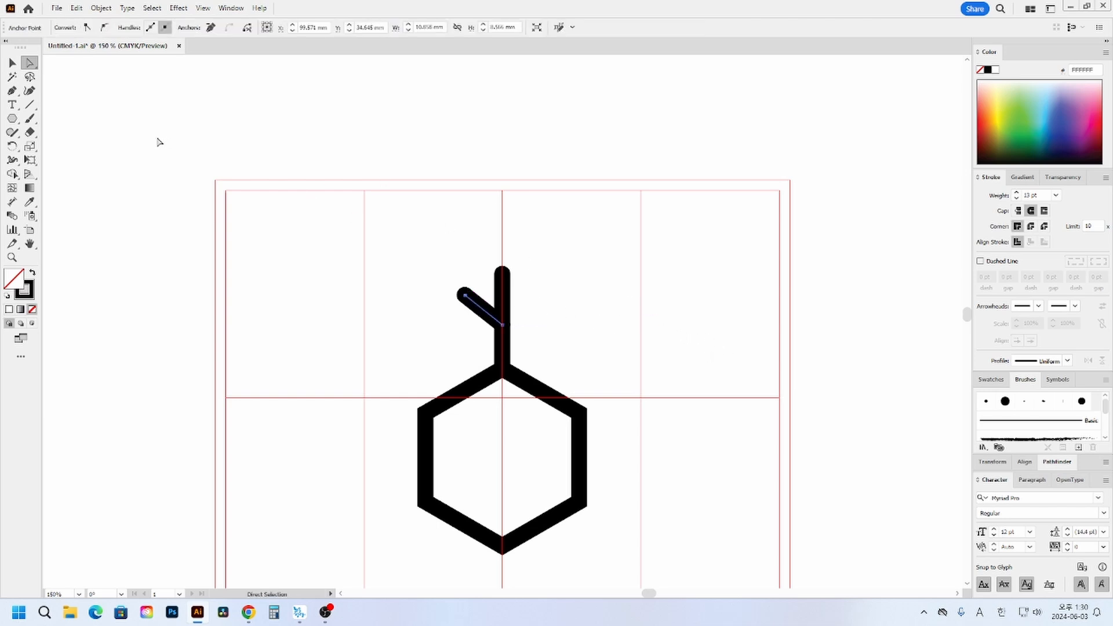
left_click(12, 62)
left_click(344, 192)
left_click_drag(405, 249, 478, 318)
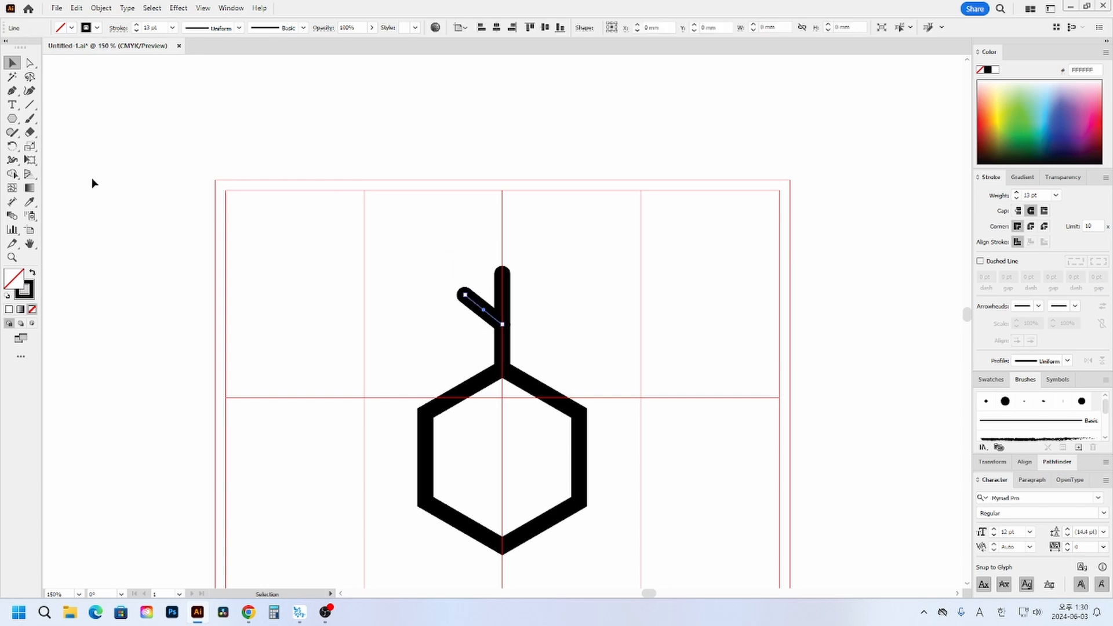
left_click(29, 146)
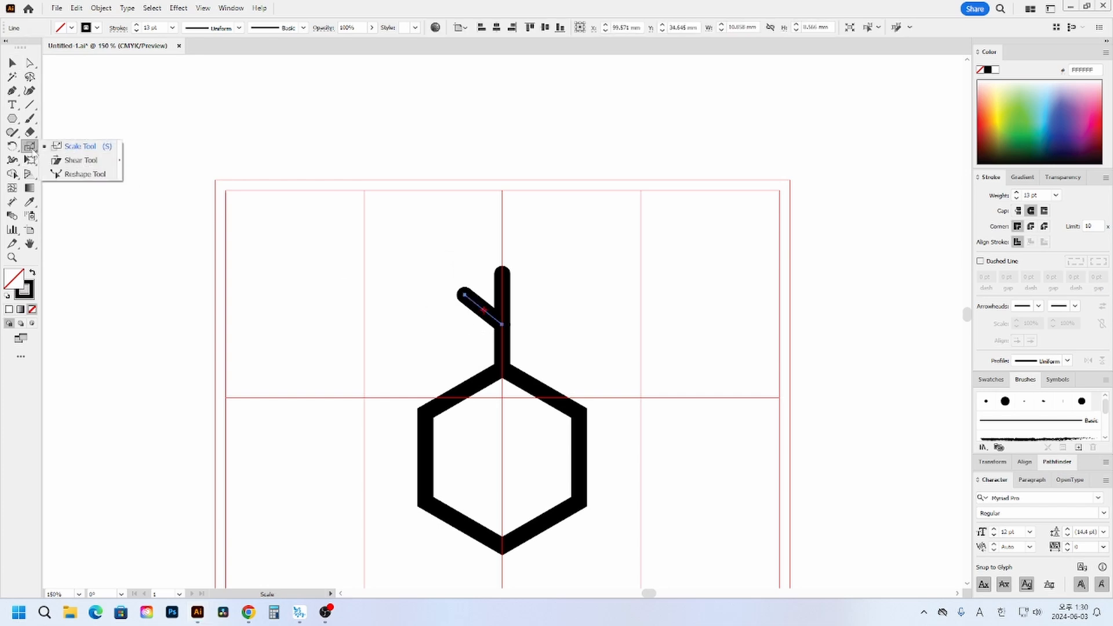
left_click_drag(12, 146, 72, 161)
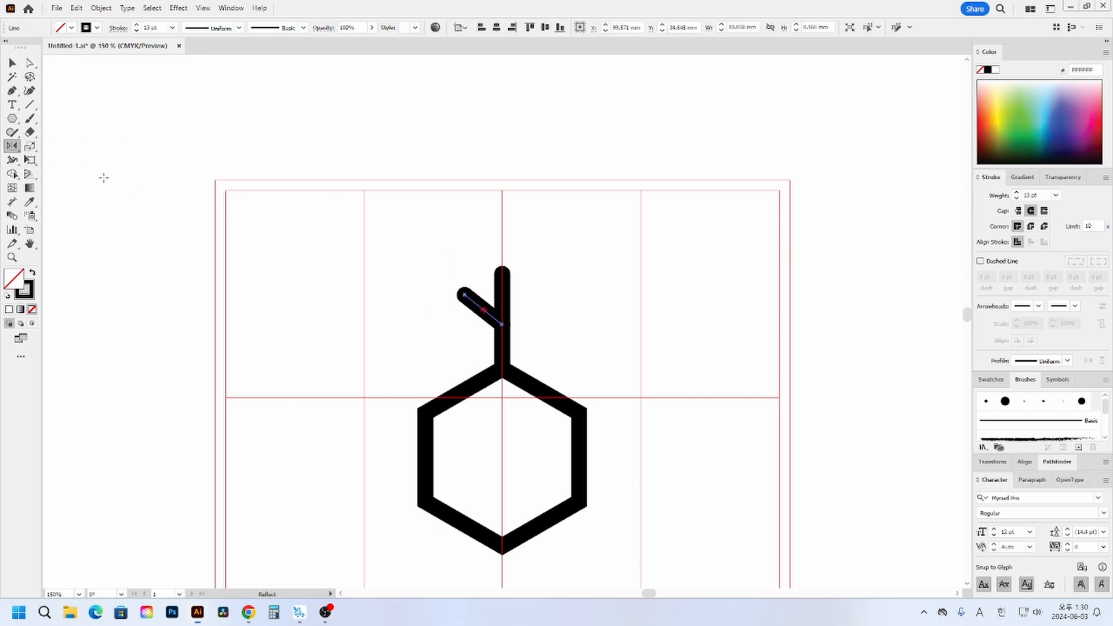
left_click(502, 295)
left_click_drag(498, 308, 616, 297)
left_click(12, 62)
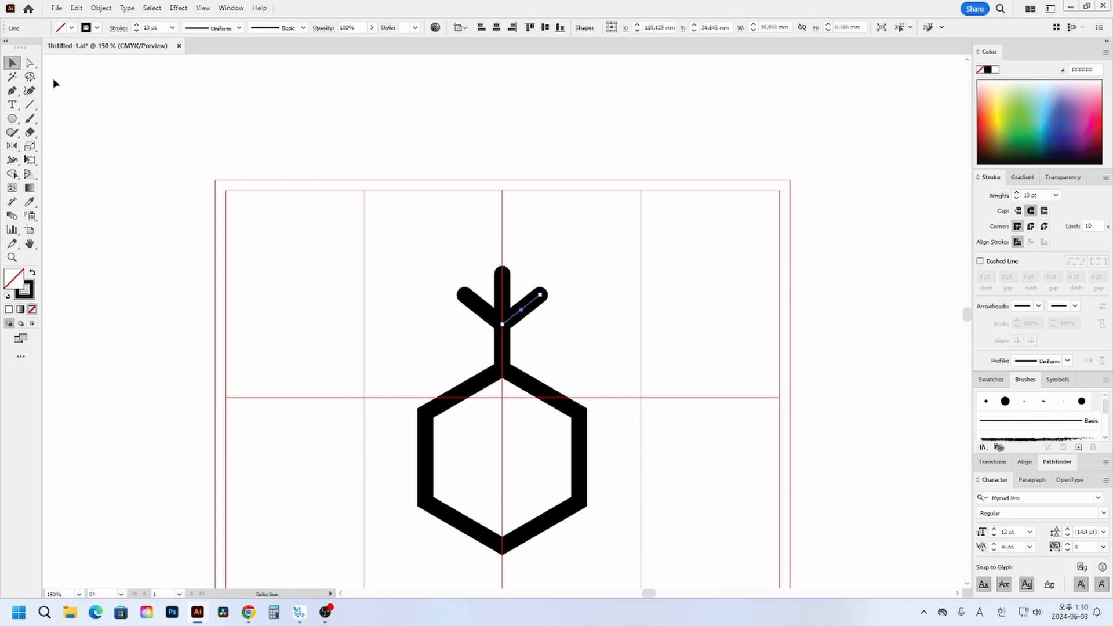
- Group the vertical stem and its two diagonal branches
left_click(480, 306)
left_click_drag(585, 253, 443, 320)
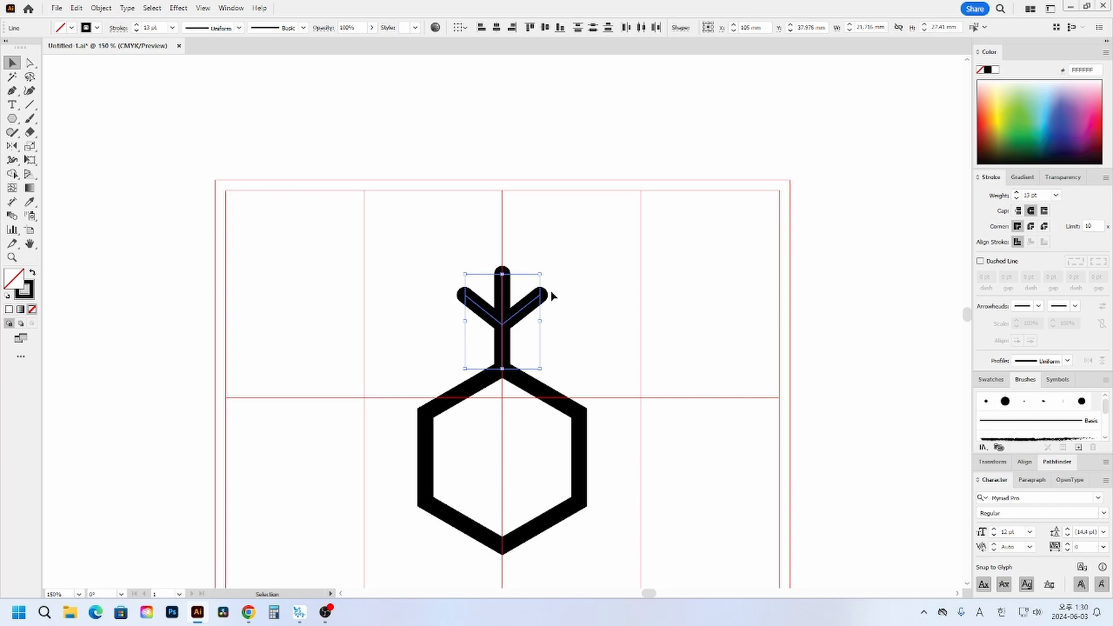
left_click(534, 257)
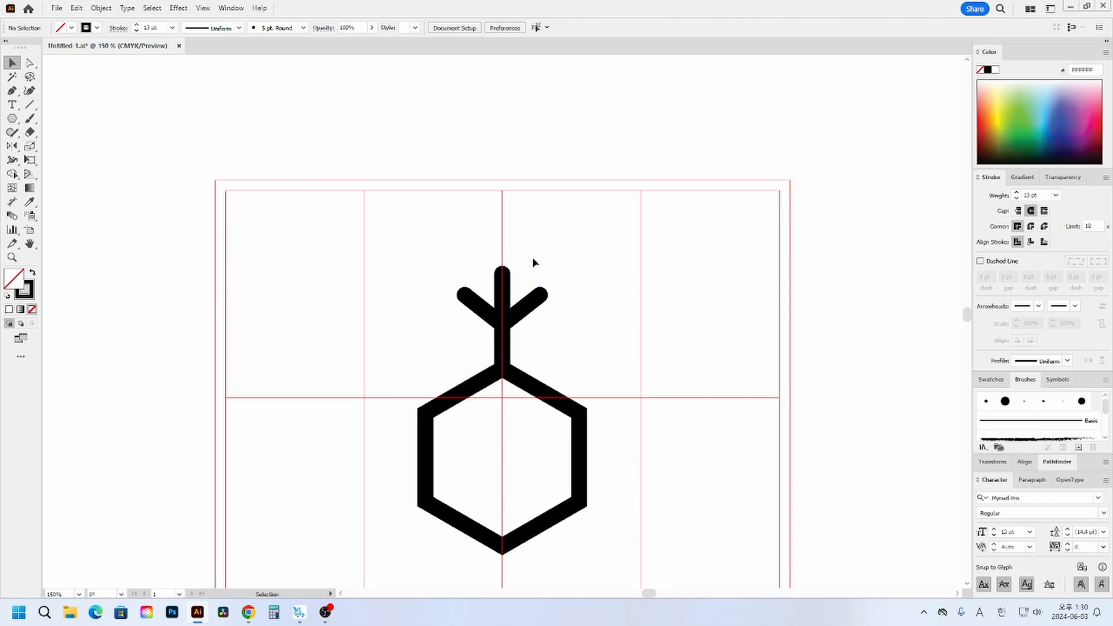
left_click_drag(564, 257, 434, 329)
key("ctrl")
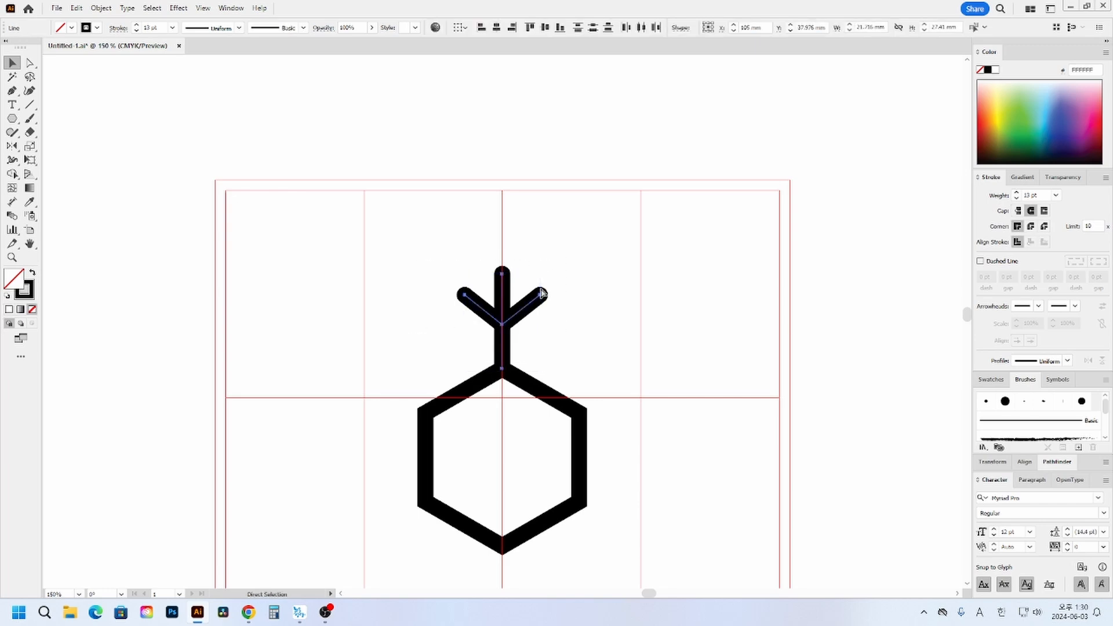
key("ctrl+g")
left_click(581, 299)
left_click(537, 293)
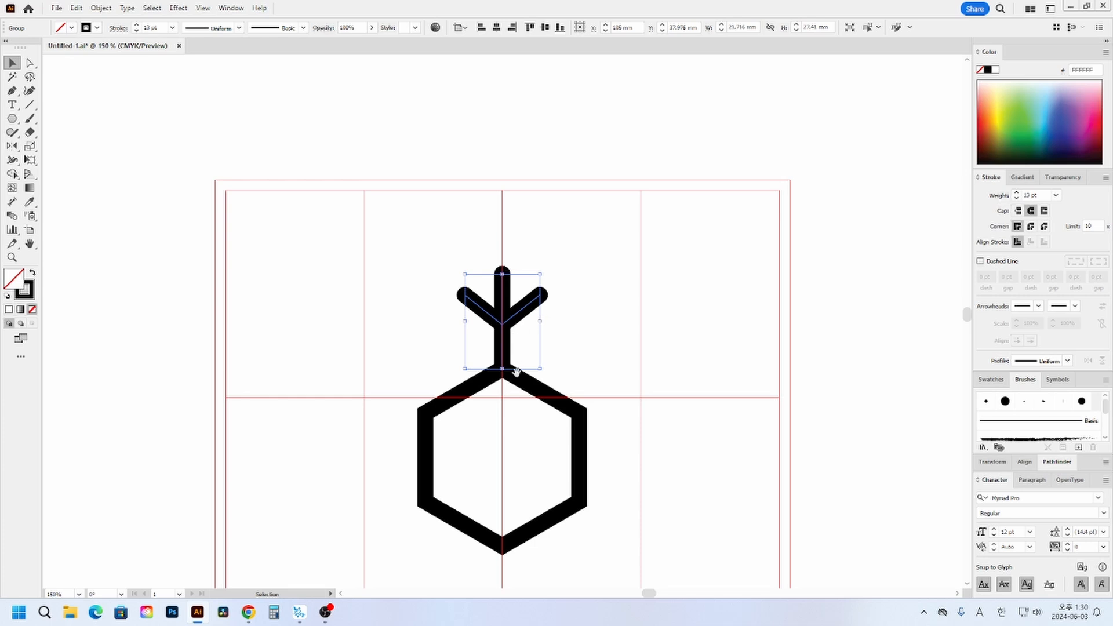
- Create a copy of the branch group rotated by 360/6 degrees around the hexagon's centre
left_click_drag(516, 372, 524, 323)
left_click(597, 388)
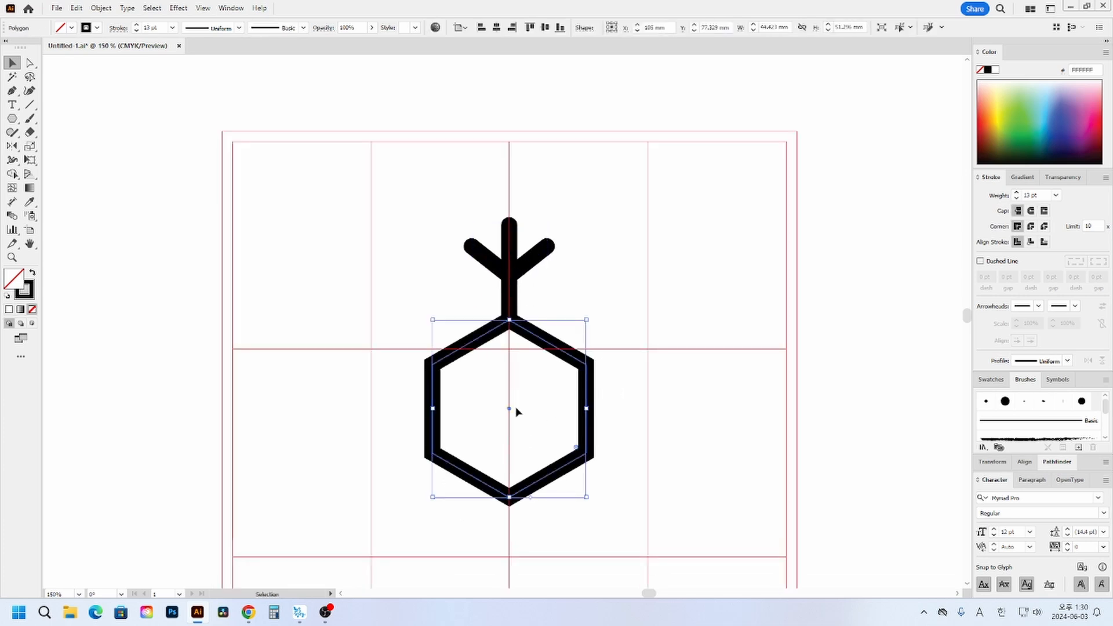
left_click(614, 318)
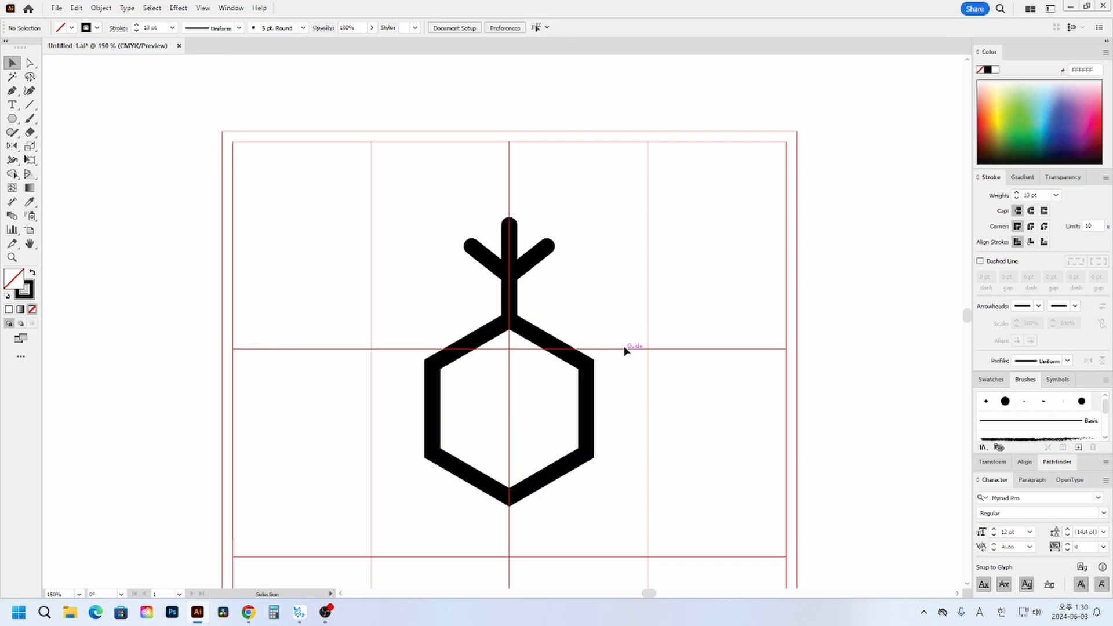
left_click(586, 385)
left_click(643, 439)
left_click_drag(577, 193, 448, 247)
left_click(13, 147)
left_click_drag(12, 146, 41, 146)
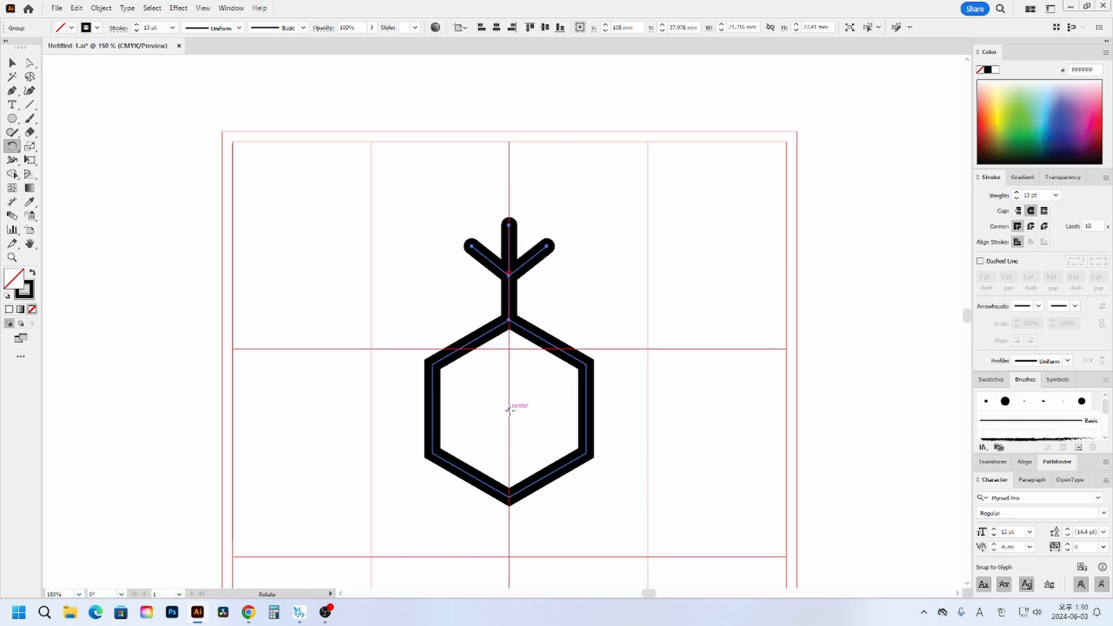
left_click(509, 409, "alt")
type("360/6")
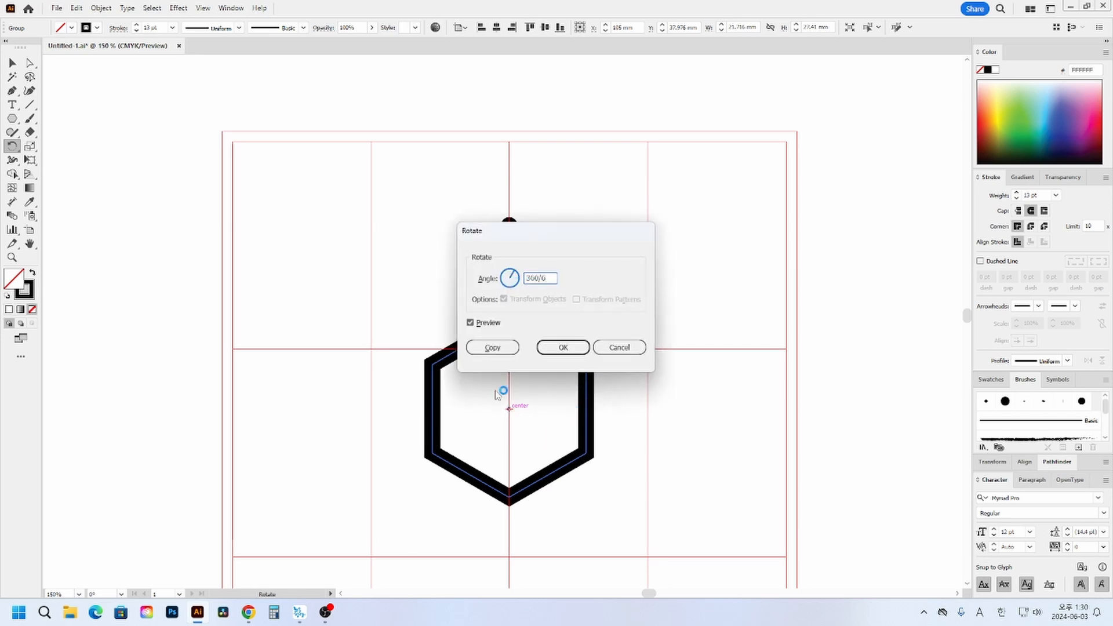
left_click(492, 348)
- Repeat the rotated copy around the hexagon until all six vertices carry a branch group
key("ctrl+d")
key("ctrl+d")
key("ctrl+d")
key("ctrl+d")
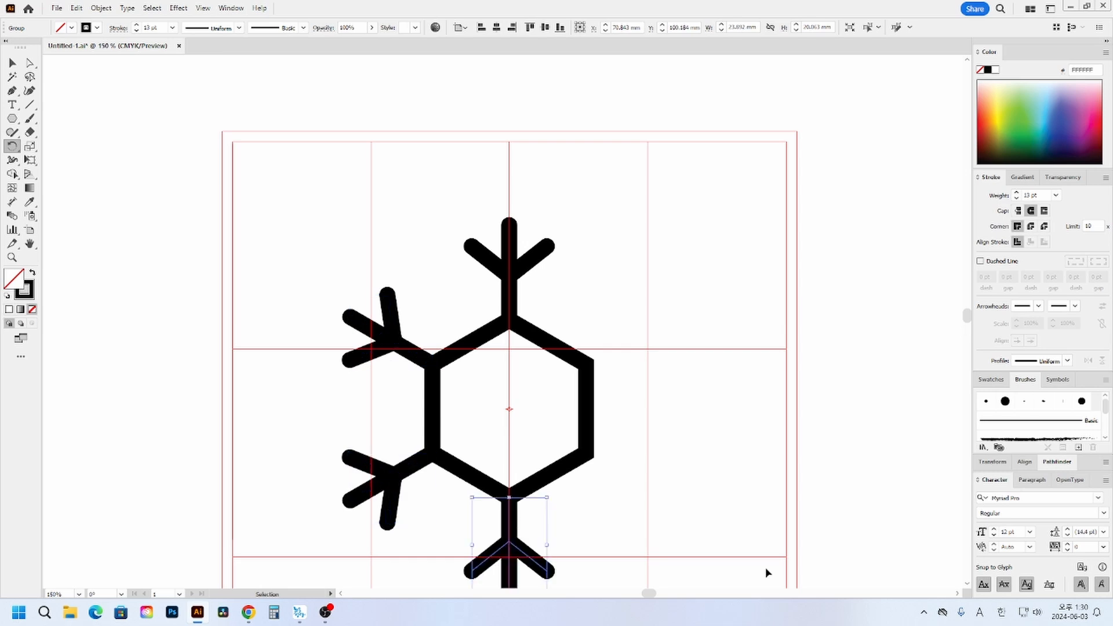
key("v")
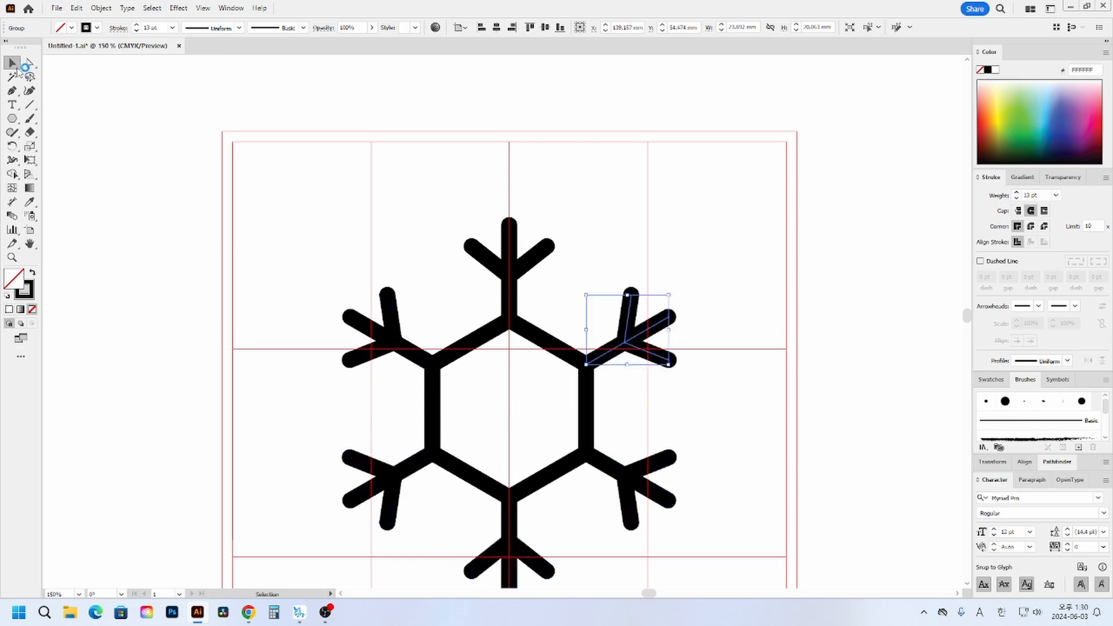
left_click(646, 256)
- Expand the hexagon and all six branch groups, and unite them into a single shape with Pathfinder
scroll(646, 256, "down", 1)
left_click_drag(312, 184, 721, 555)
scroll(666, 468, "down", 1)
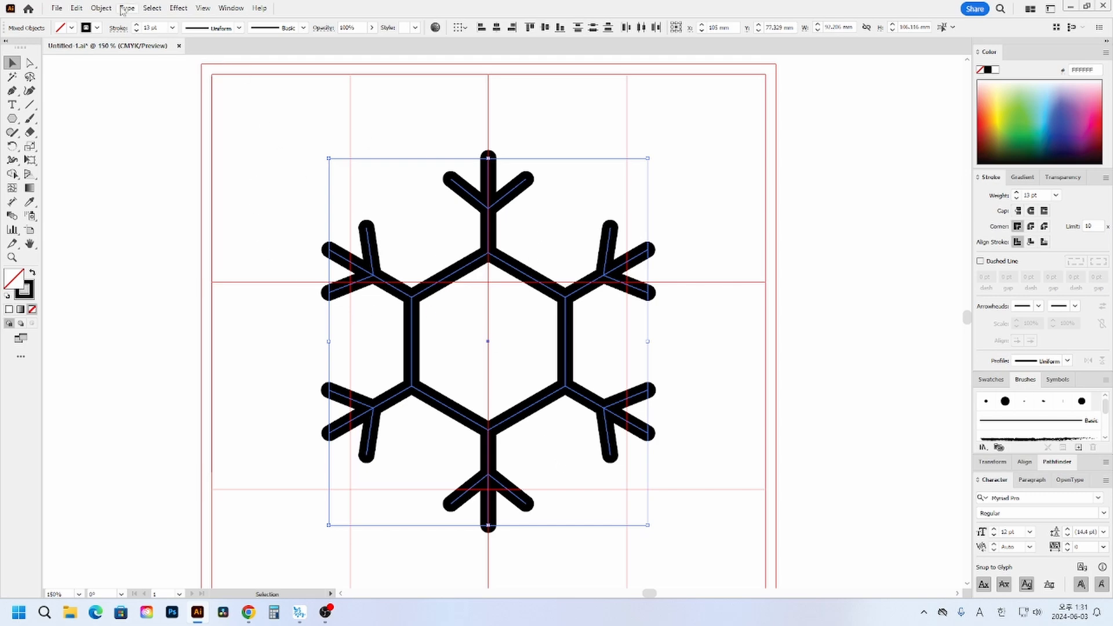
left_click(101, 9)
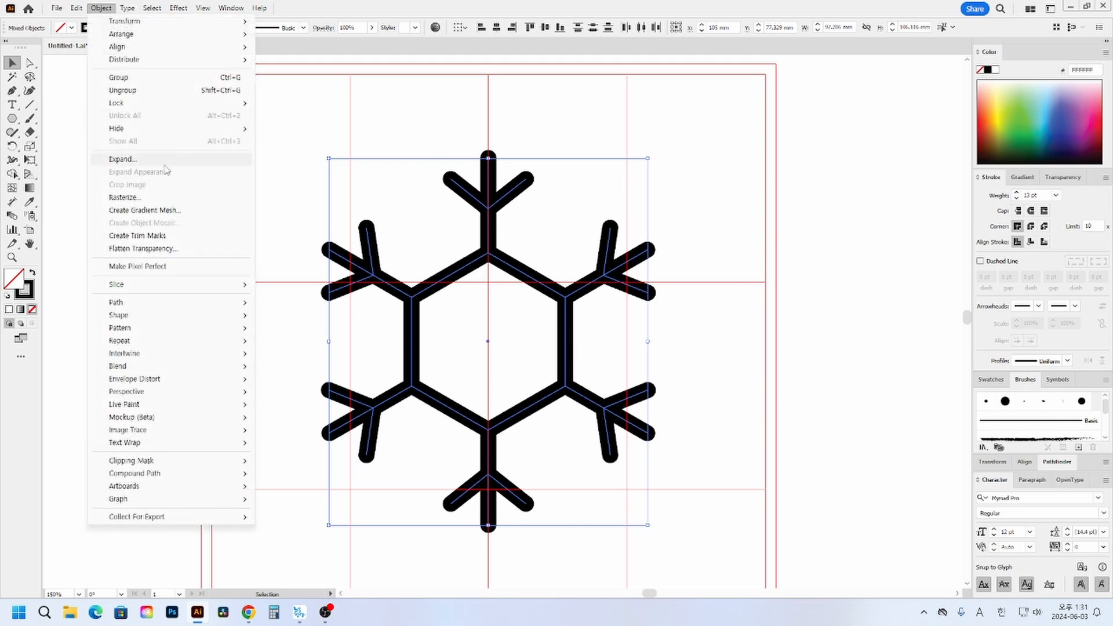
left_click(122, 159)
left_click(528, 371)
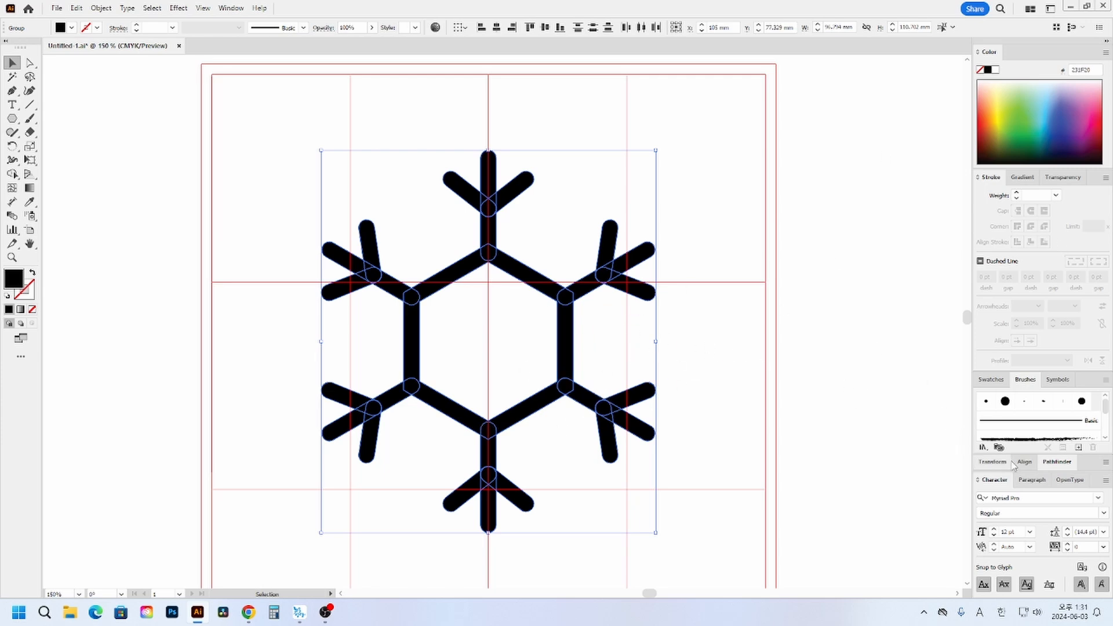
left_click(1066, 464)
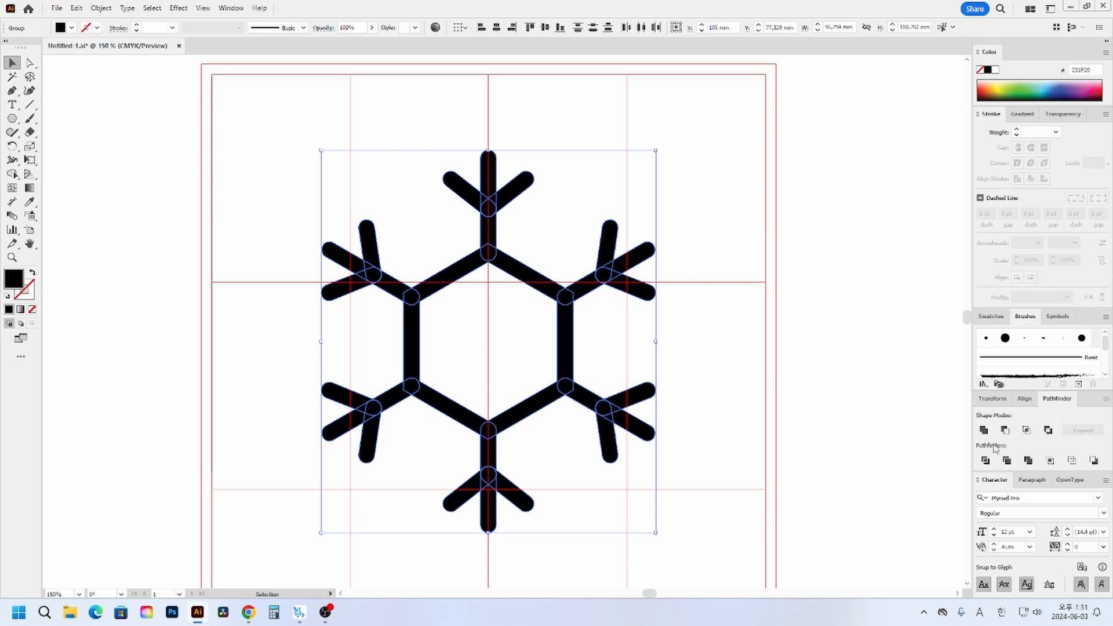
left_click(984, 431)
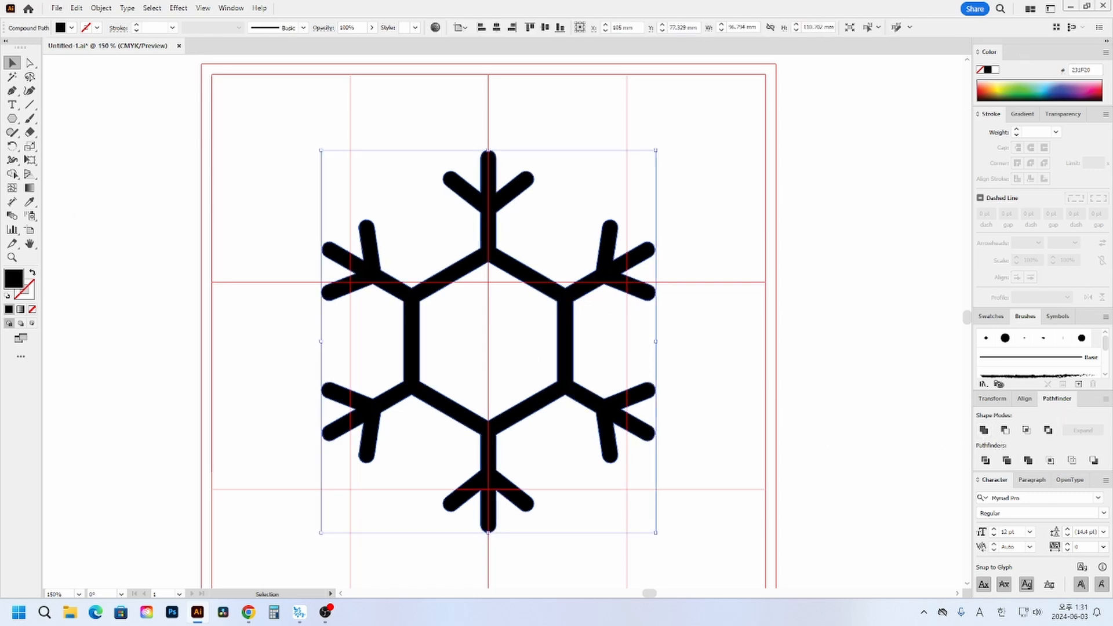
left_click(33, 273)
left_click(33, 273)
left_click(233, 223)
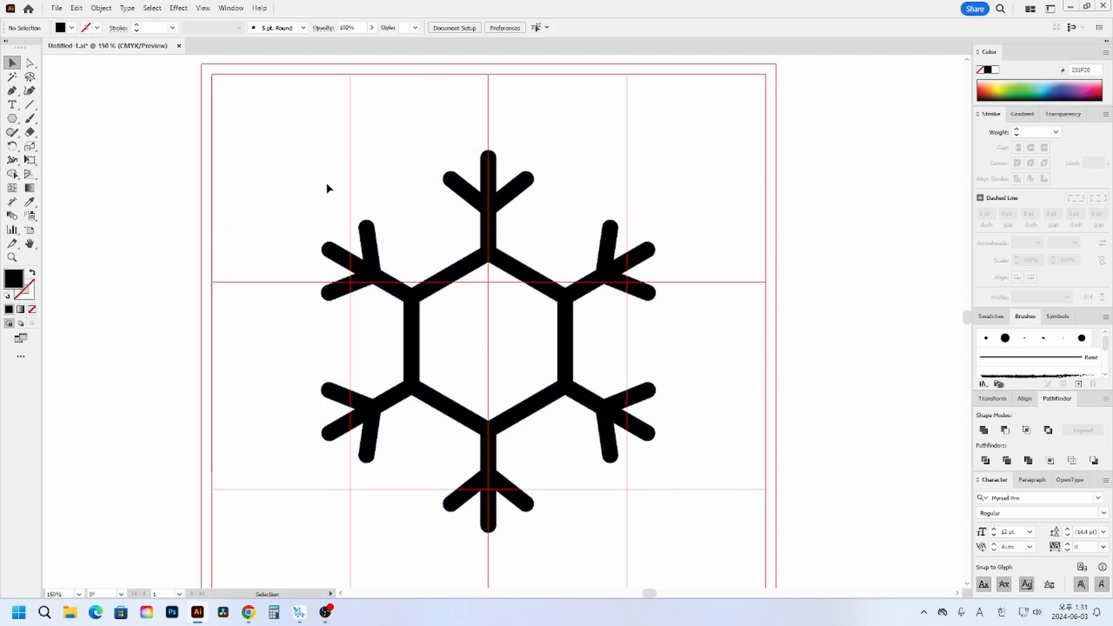
left_click_drag(314, 182, 542, 282)
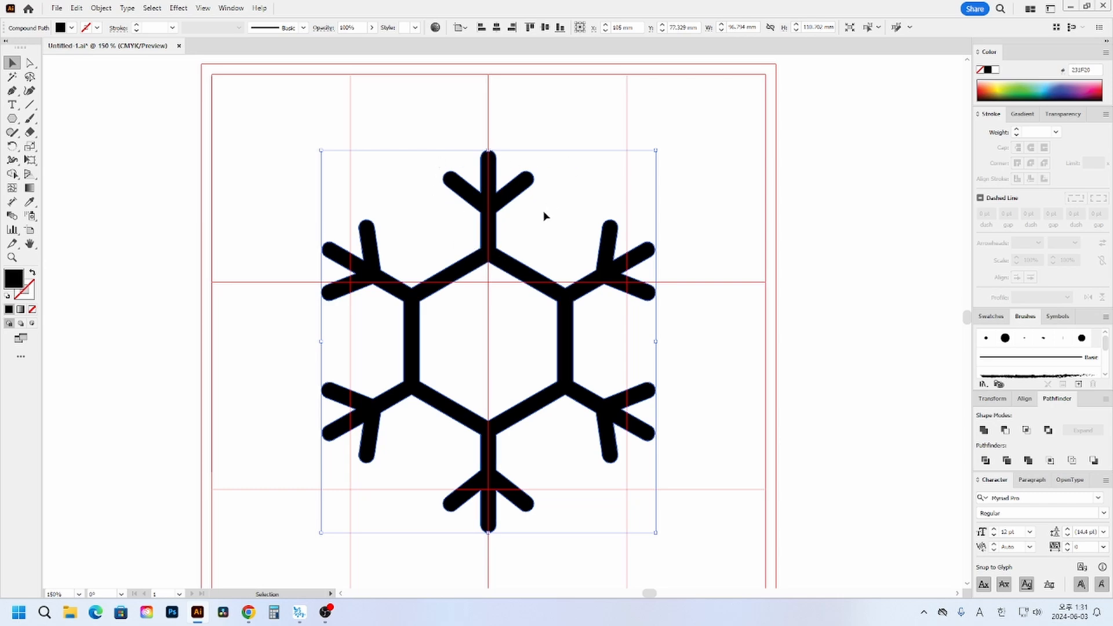
- Offset the merged snowflake's path outward by 5 mm with Miter joins
left_click(99, 9)
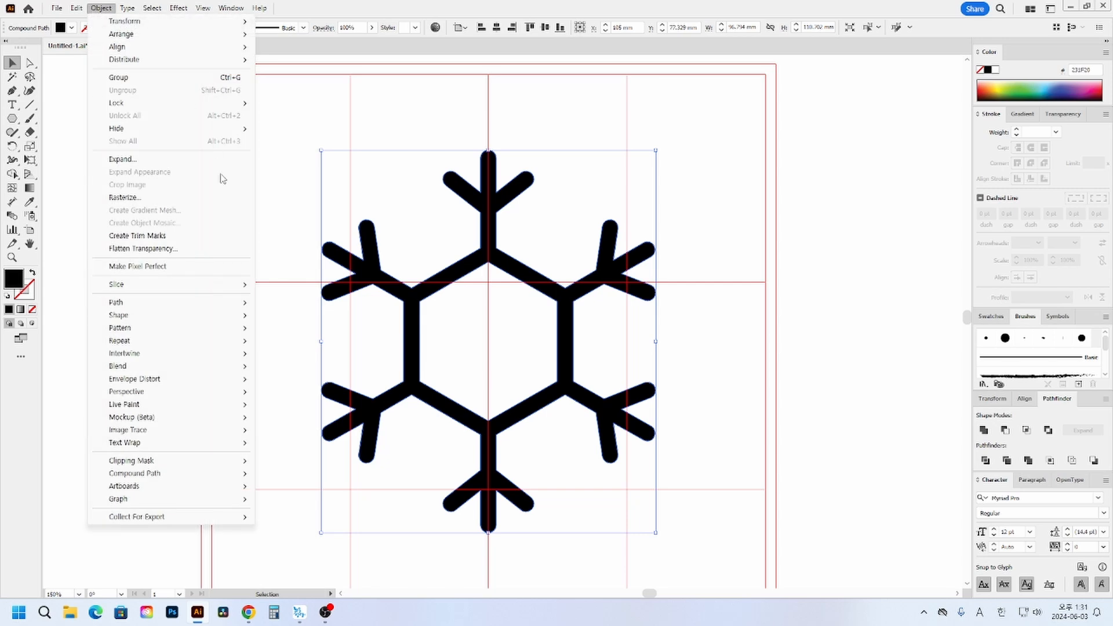
mouse_move(236, 303)
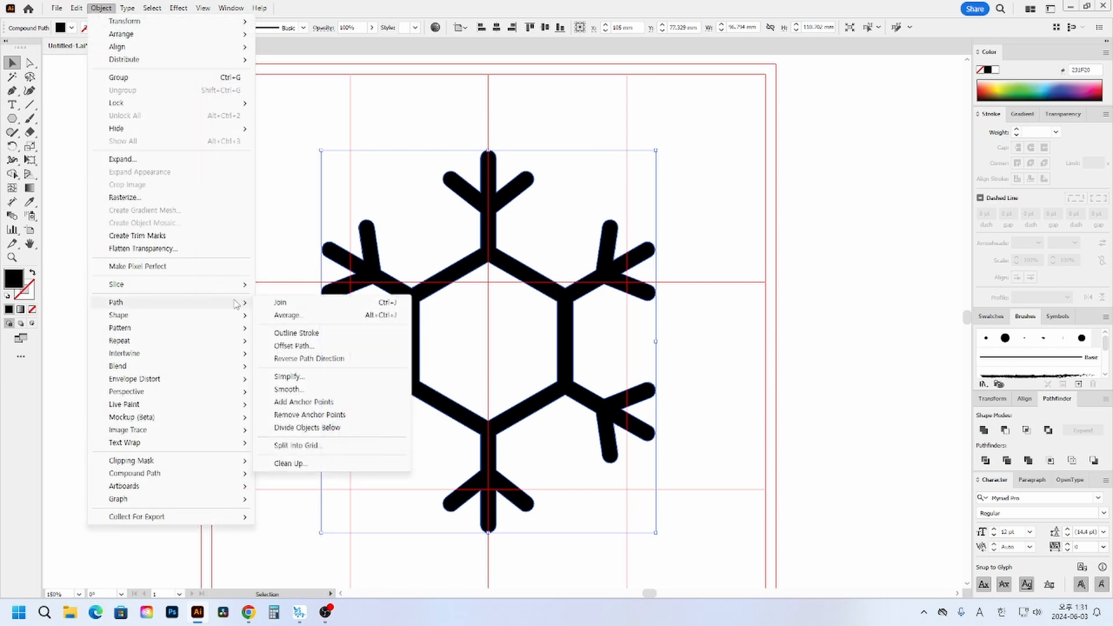
left_click(336, 348)
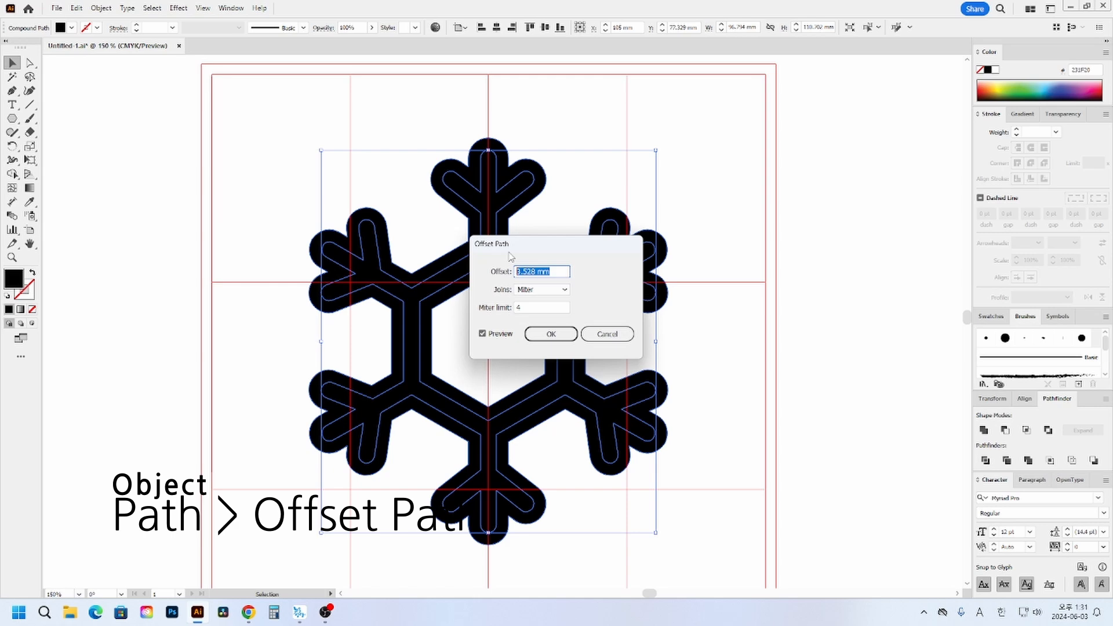
type("5")
key("Tab")
key("Down")
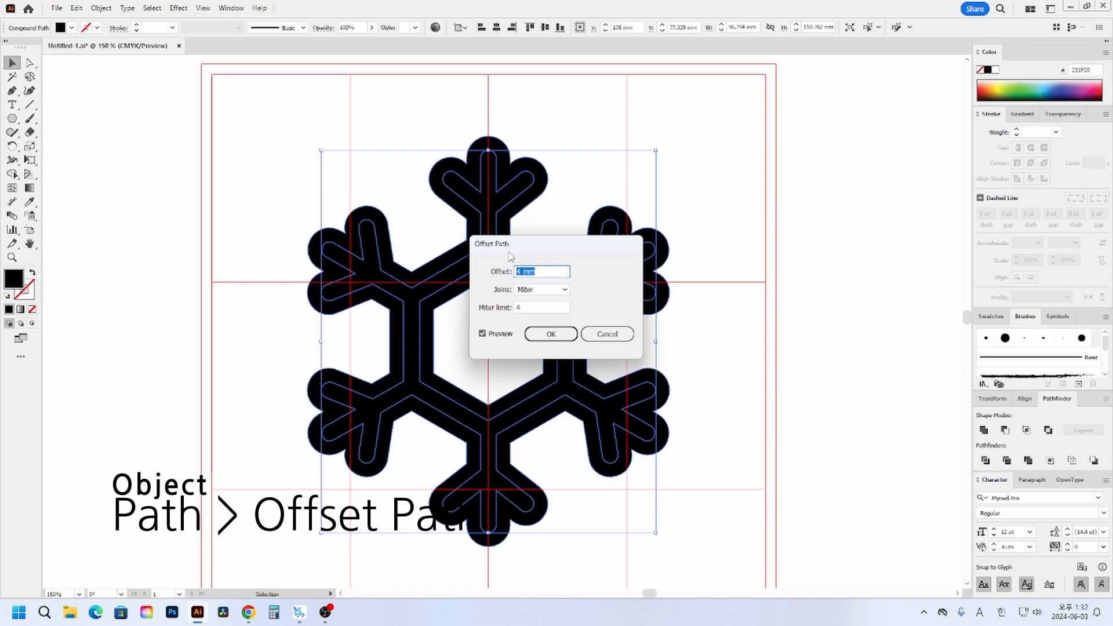
key("Up")
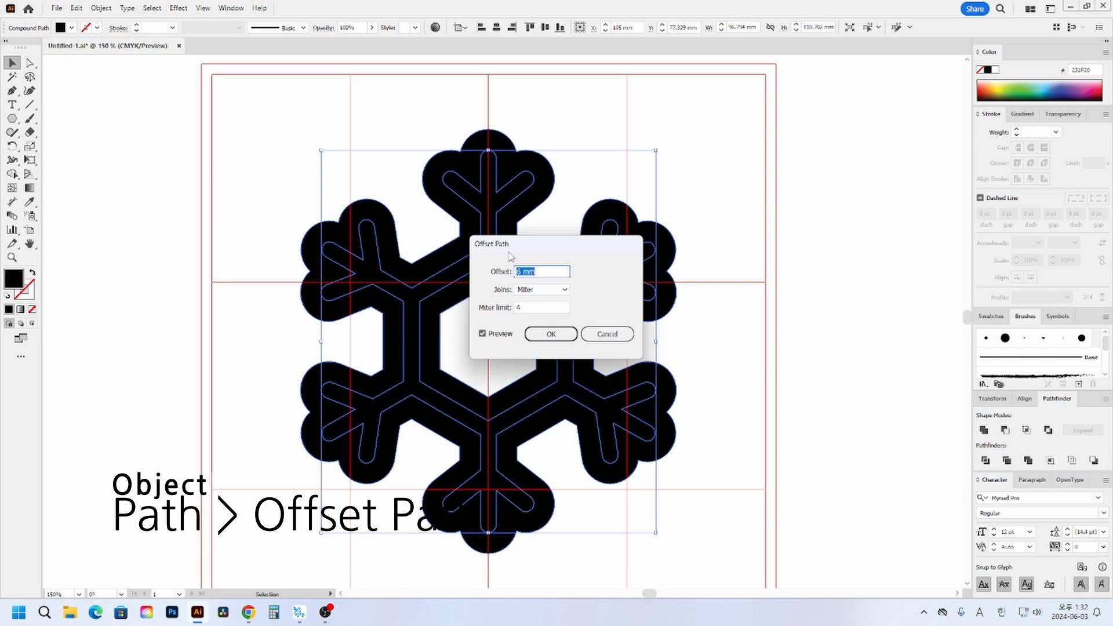
key("Return")
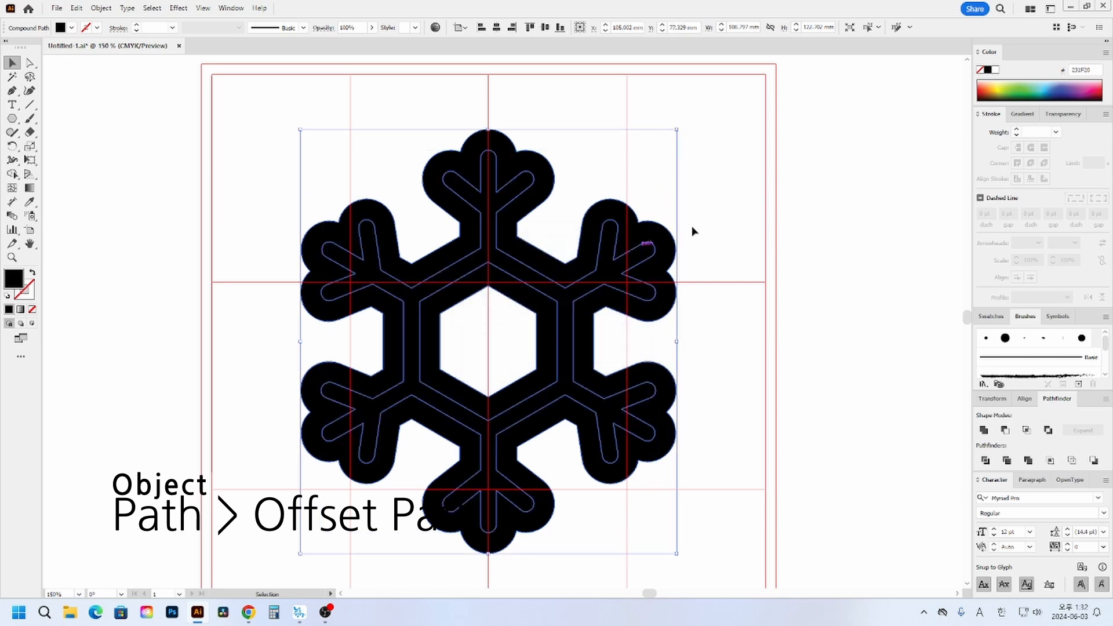
- Recolour the offset outline shape around the snowflake with a pink fill, using 63% magenta
left_click(978, 52)
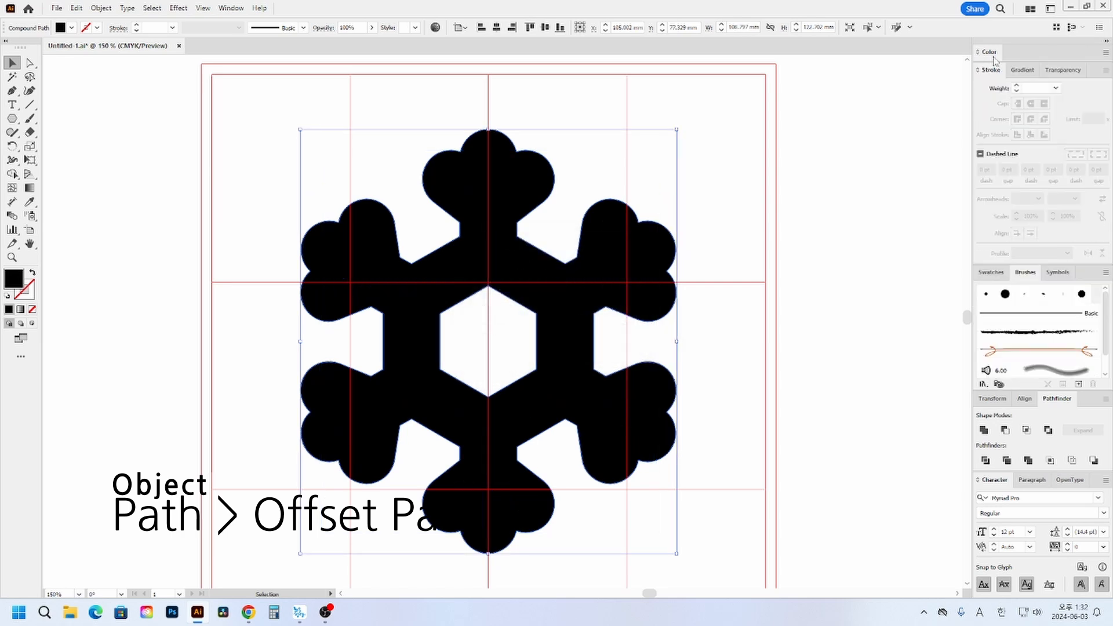
left_click(1038, 143)
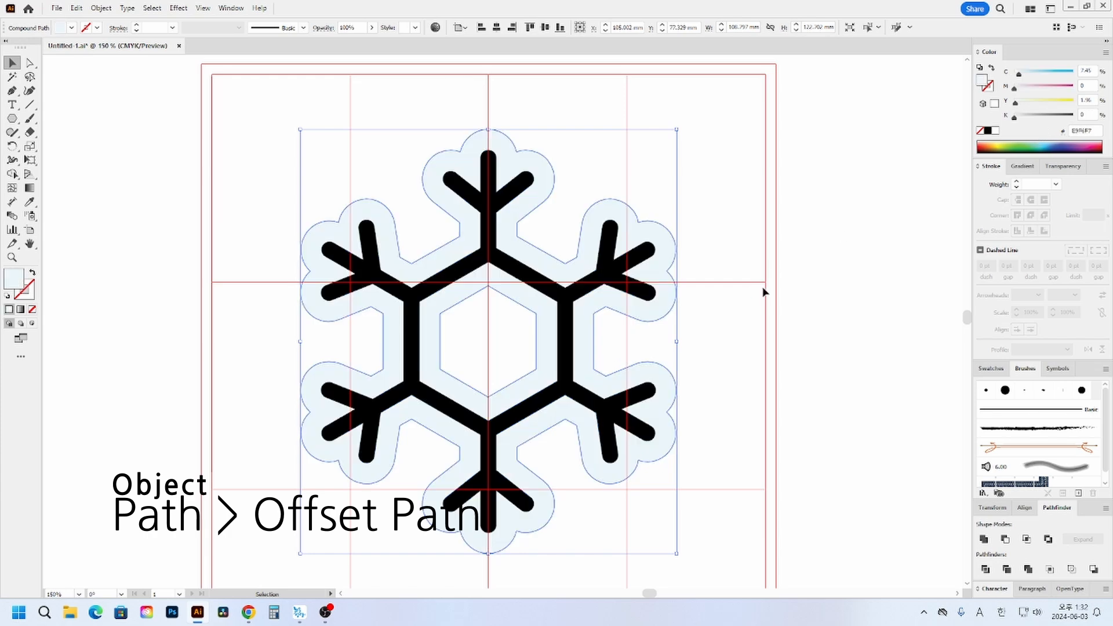
left_click(778, 286)
left_click(676, 304)
left_click(1052, 87)
left_click(825, 326)
left_click_drag(651, 294, 695, 302)
key("ctrl+z")
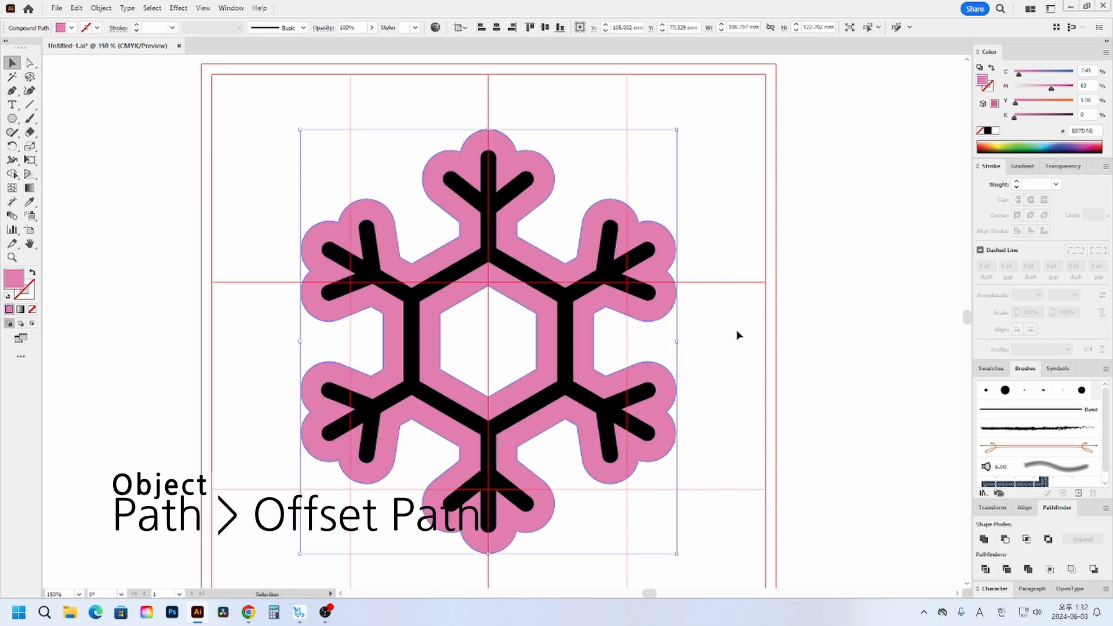
- Fill the black inner snowflake with a linear white-to-black gradient
left_click(730, 325)
left_click(493, 246)
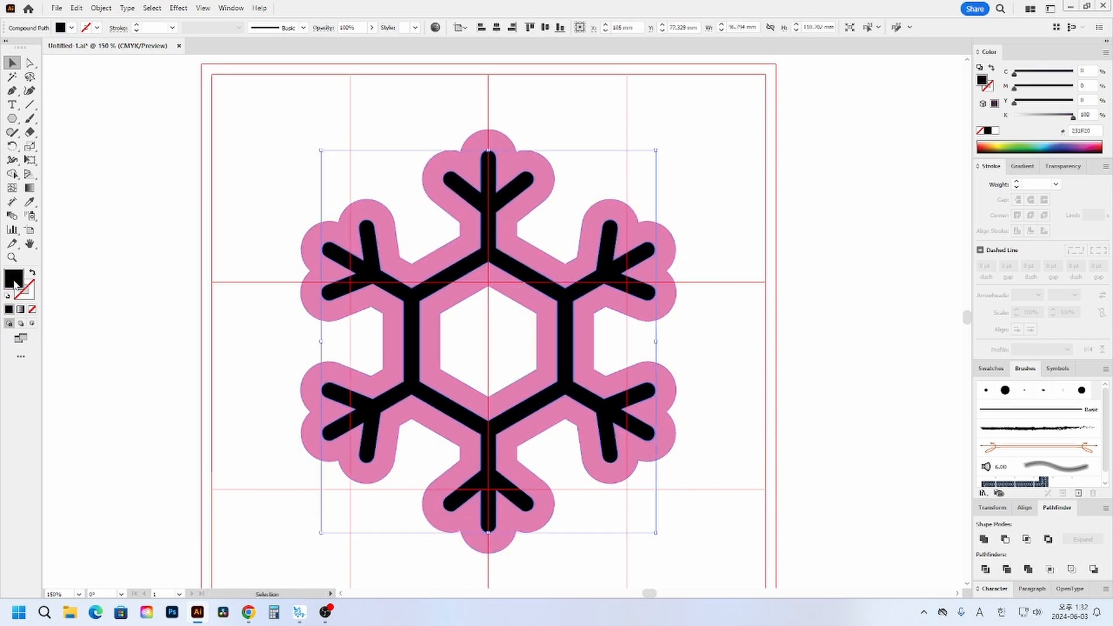
left_click(1023, 166)
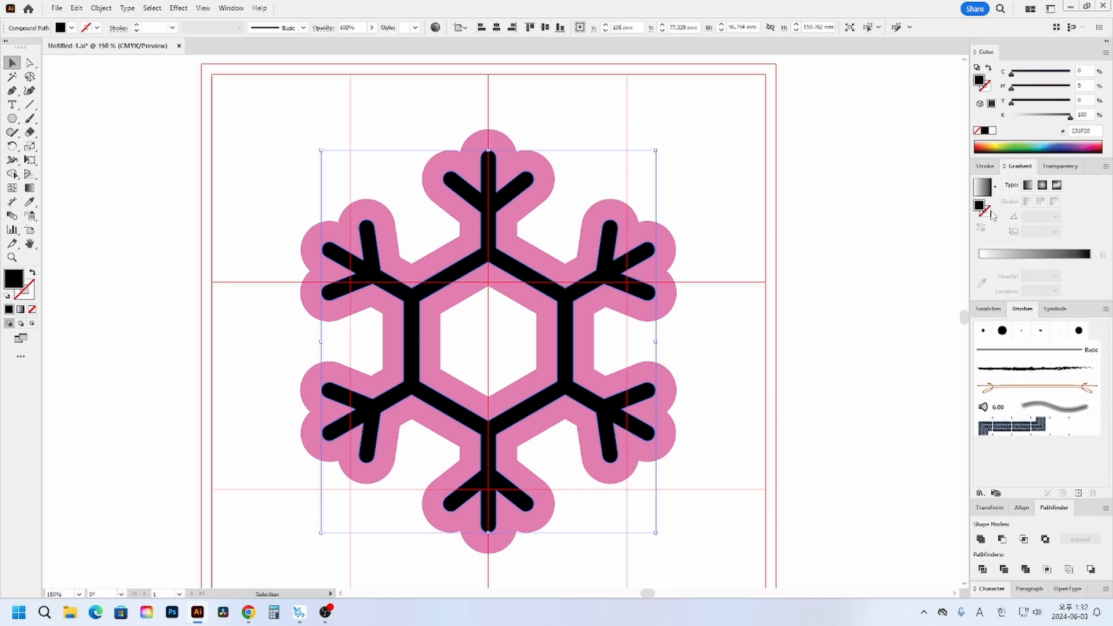
left_click(983, 189)
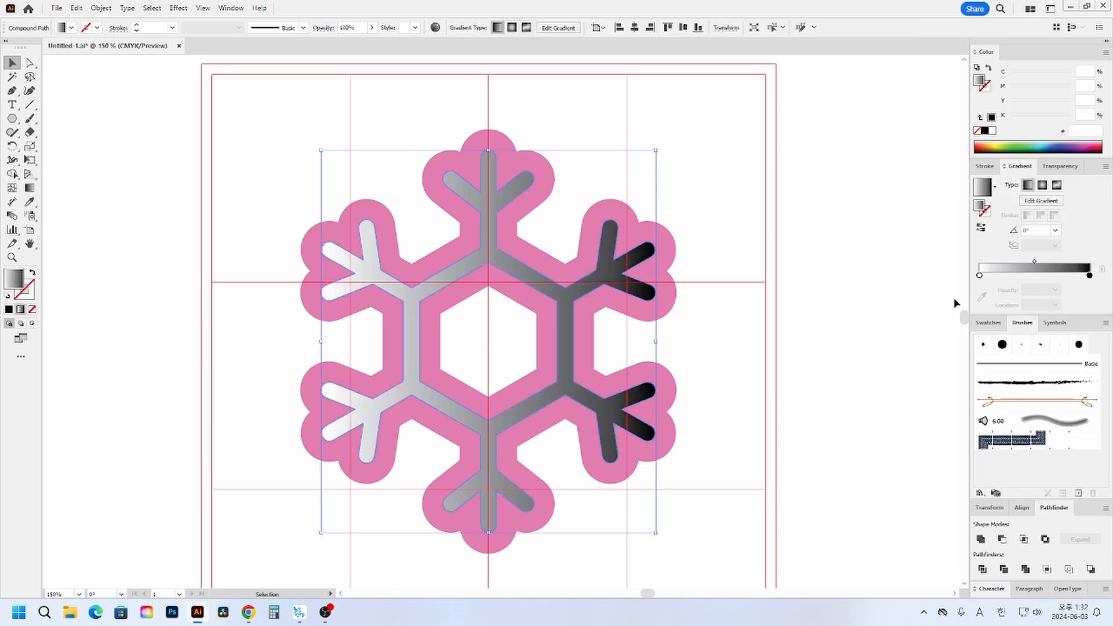
double_click(980, 276)
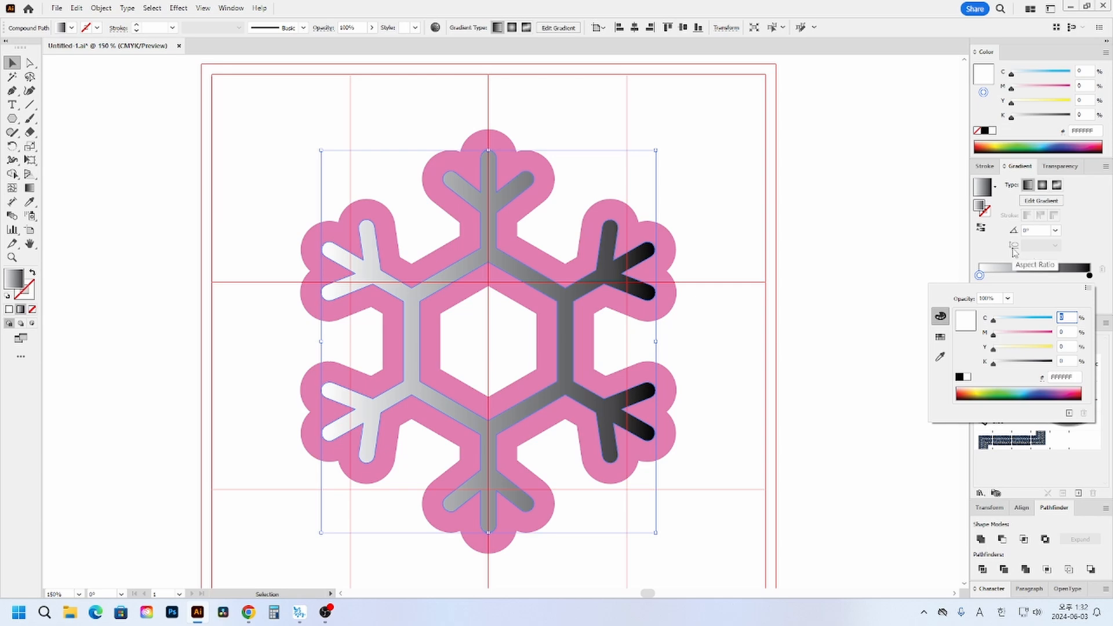
- Add a colour stop at the middle of the gradient and set it to C 75, M 45, Y 10, K 0
left_click(1035, 277)
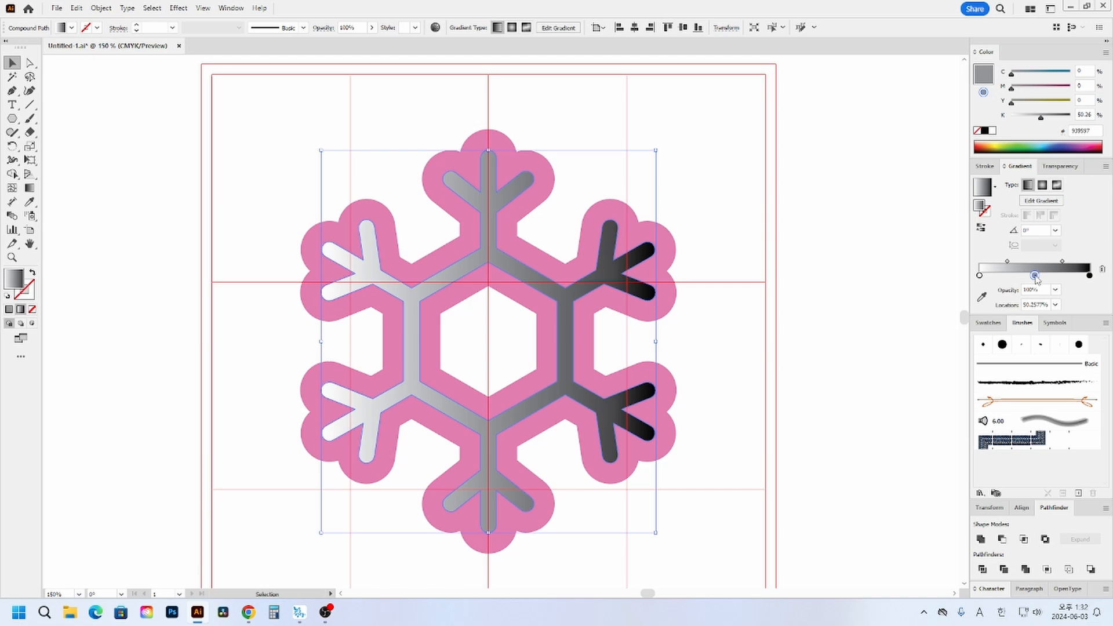
double_click(1036, 276)
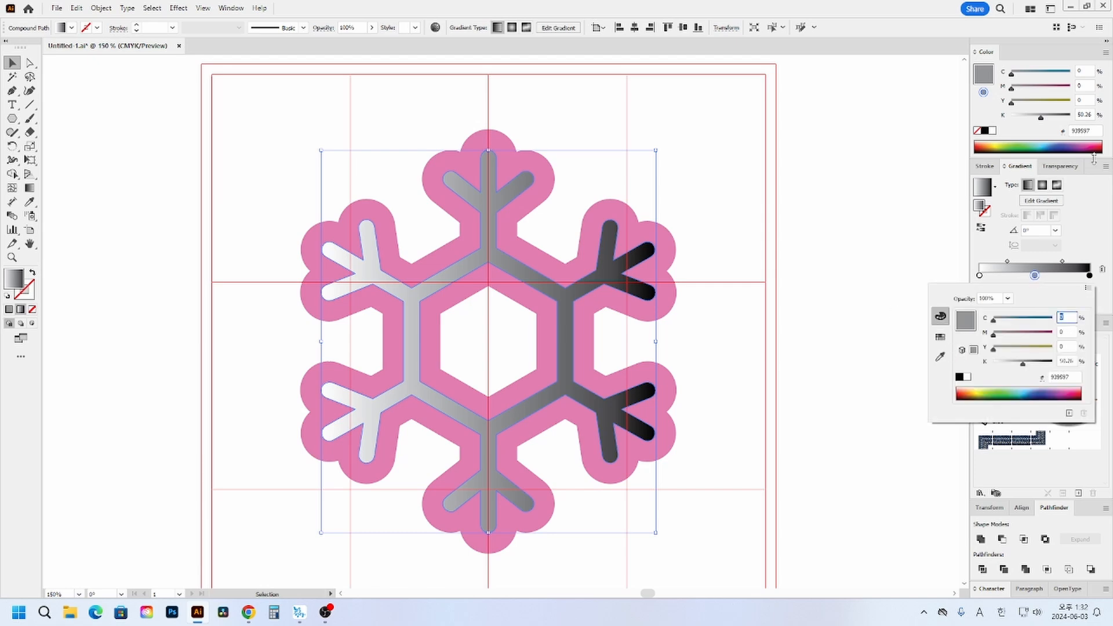
type("75")
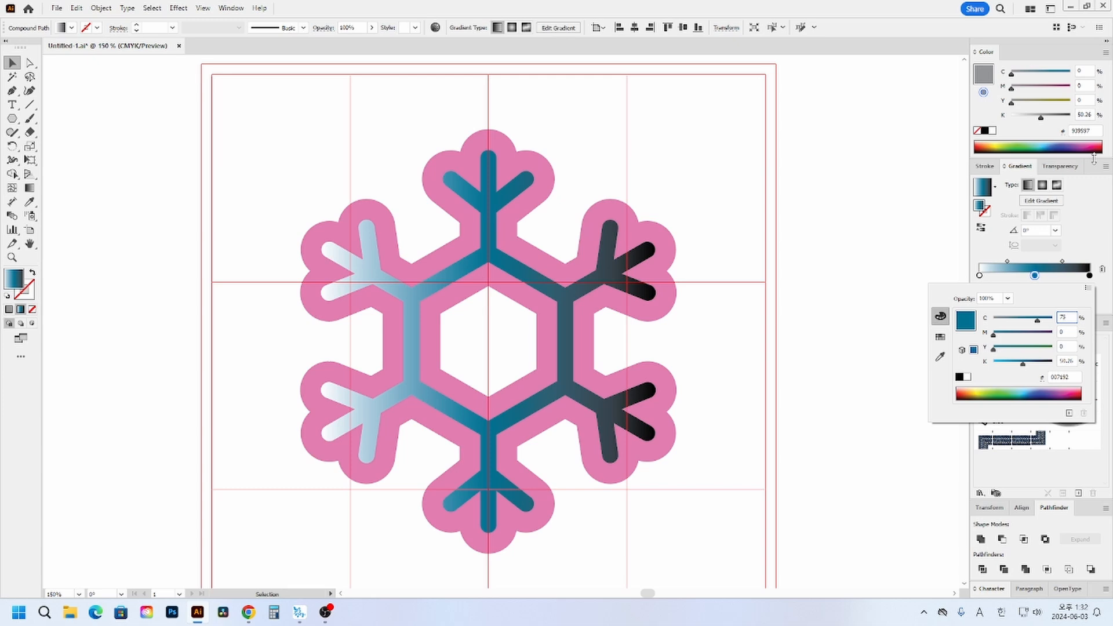
key("Tab")
type("45")
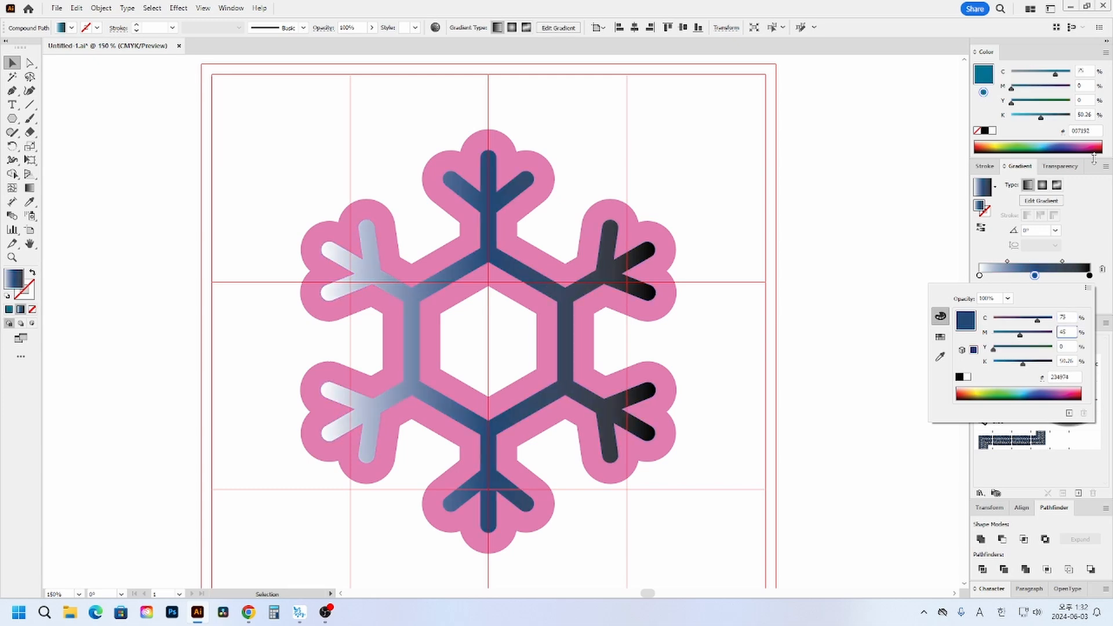
key("Tab")
type("10")
key("Tab")
type("0")
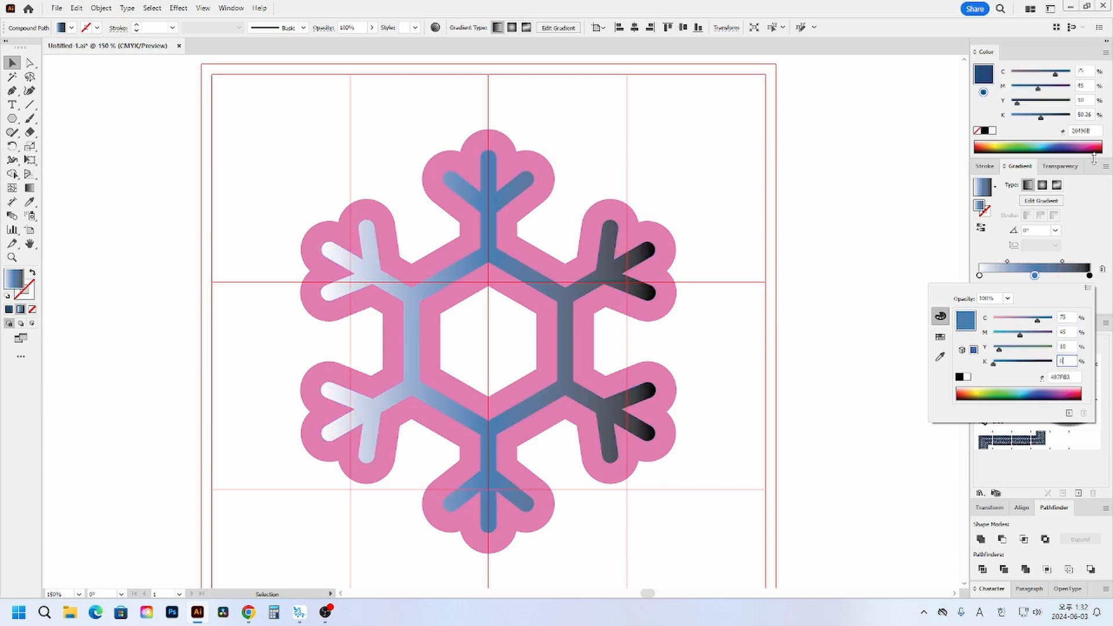
key("Return")
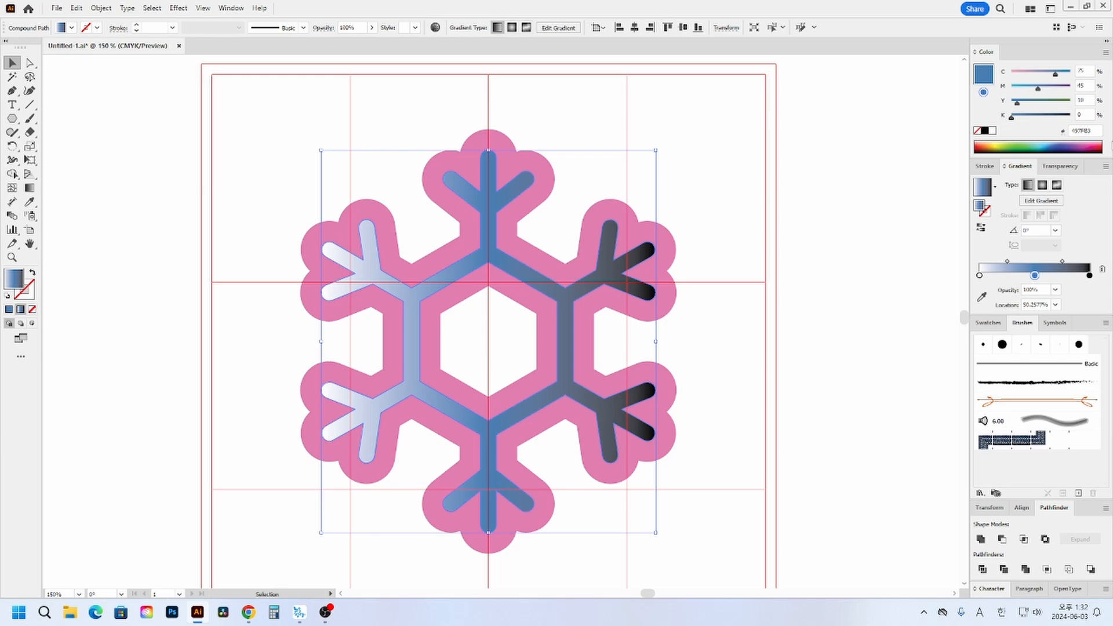
- Set the gradient's black end stop to light blue with C 35, M 10, Y 0, K 0
double_click(1090, 275)
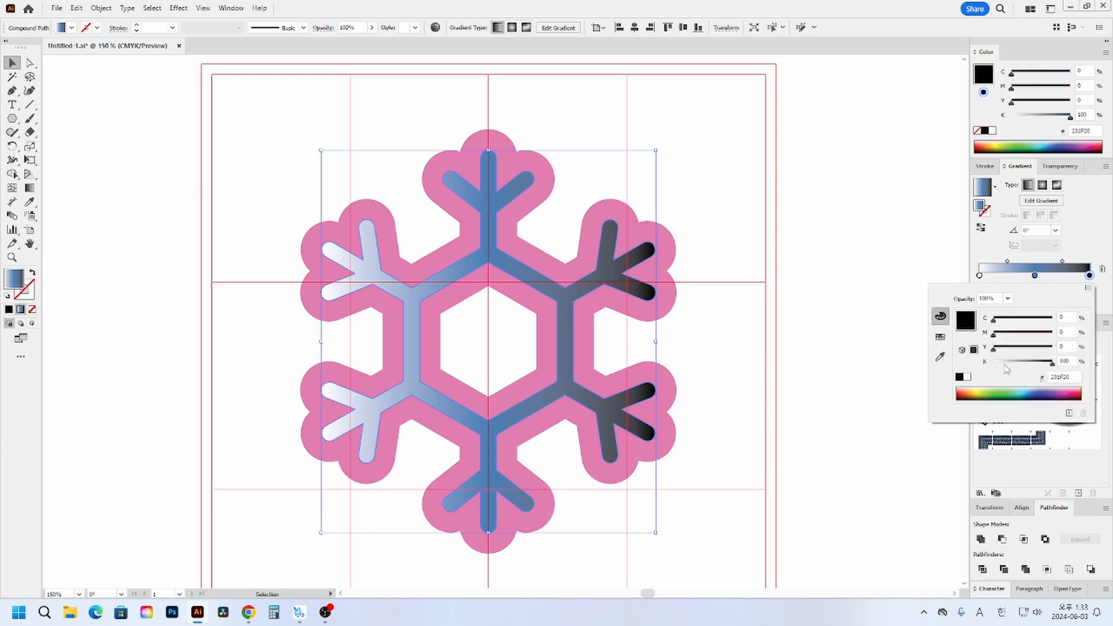
type("35")
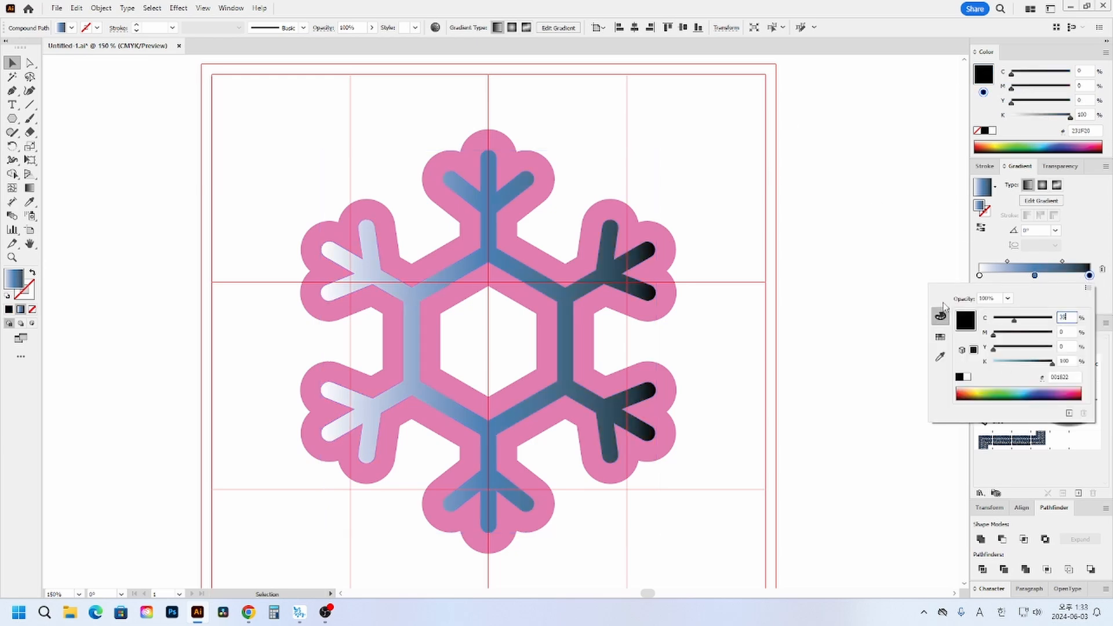
key("Tab")
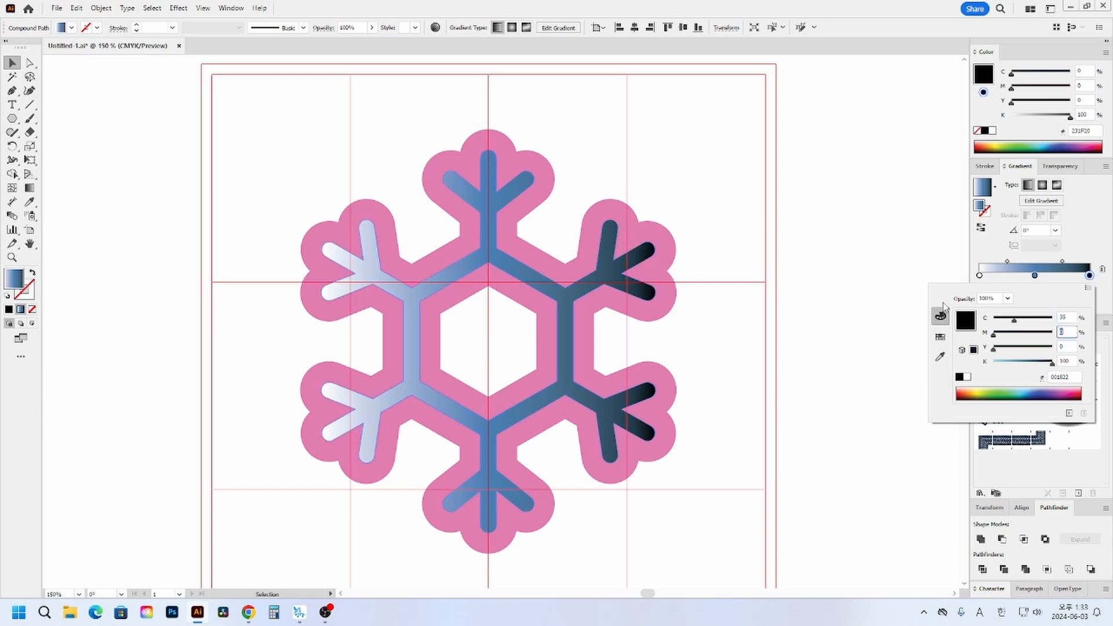
type("10")
key("Tab")
key("Tab")
type("0")
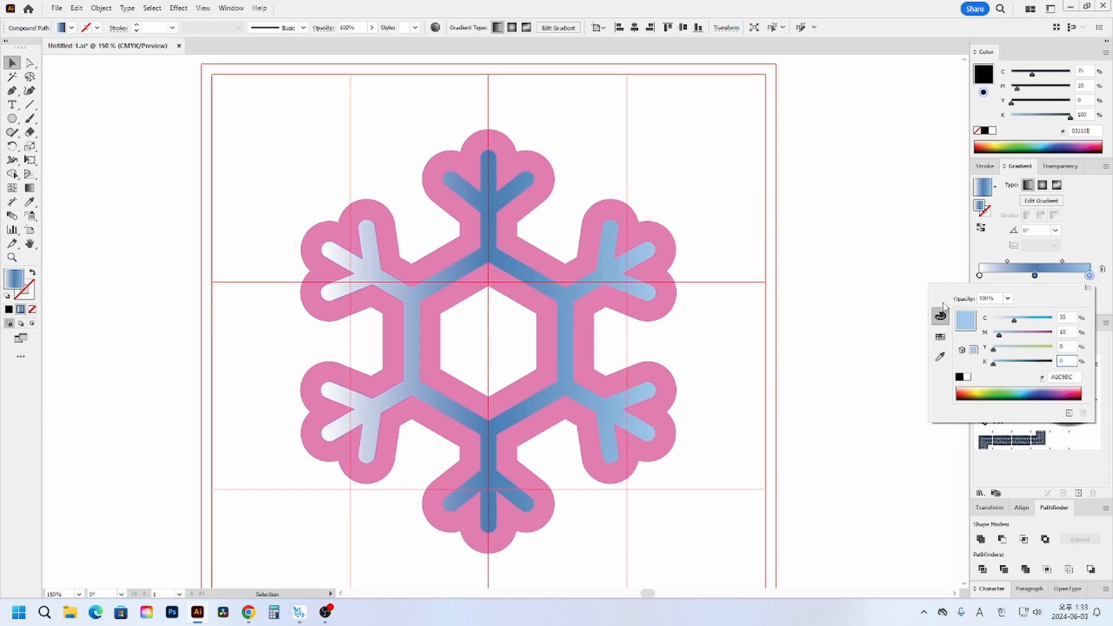
key("Return")
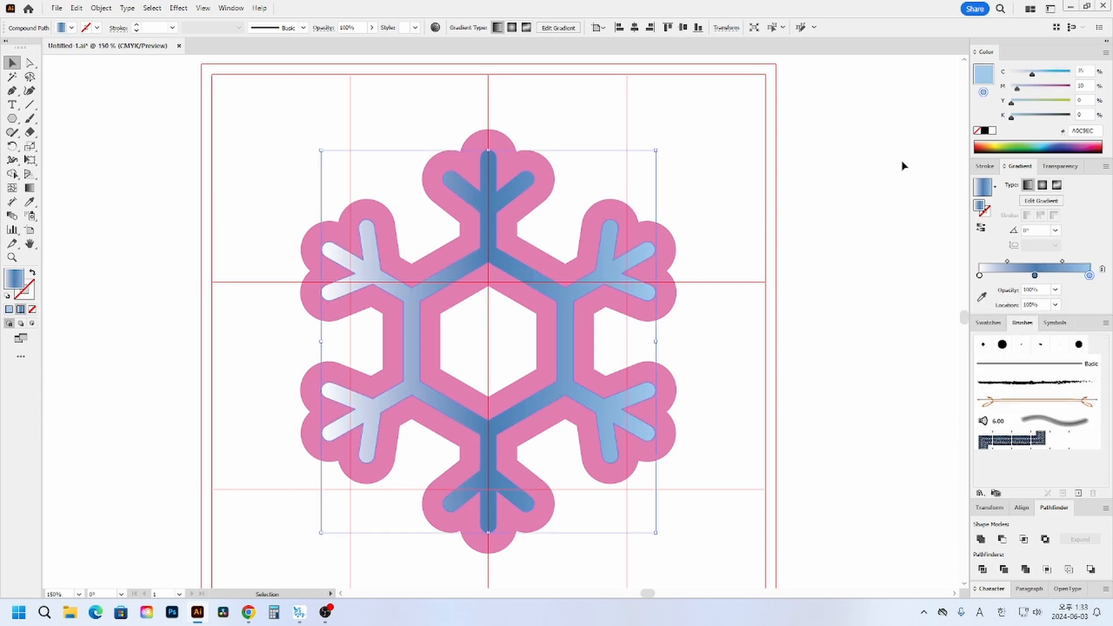
- Try several gradient directions across the inner snowflake, including diagonal and vertical ones, with the Gradient tool
left_click(31, 189)
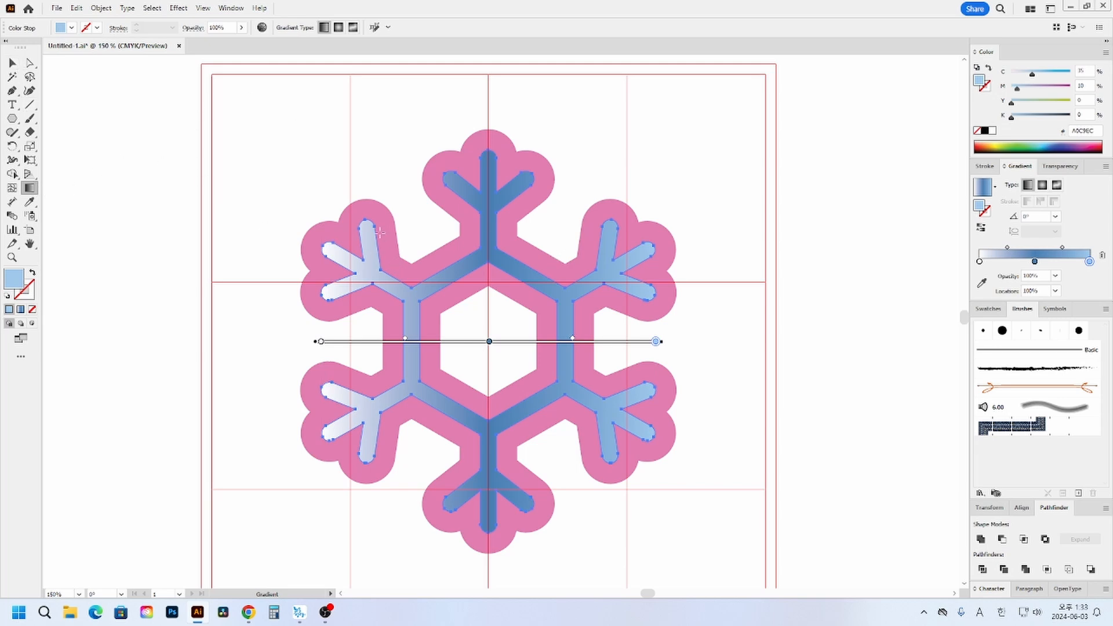
mouse_move(380, 232)
left_mouse_down()
mouse_move(606, 437)
mouse_move(618, 427)
mouse_move(664, 442)
left_mouse_up()
left_click_drag(325, 192, 684, 455)
left_click_drag(574, 169, 364, 455)
left_click_drag(484, 151, 487, 371)
left_click_drag(337, 240, 650, 436)
- Deselect the artwork and hide the gradient annotator
left_click(204, 9)
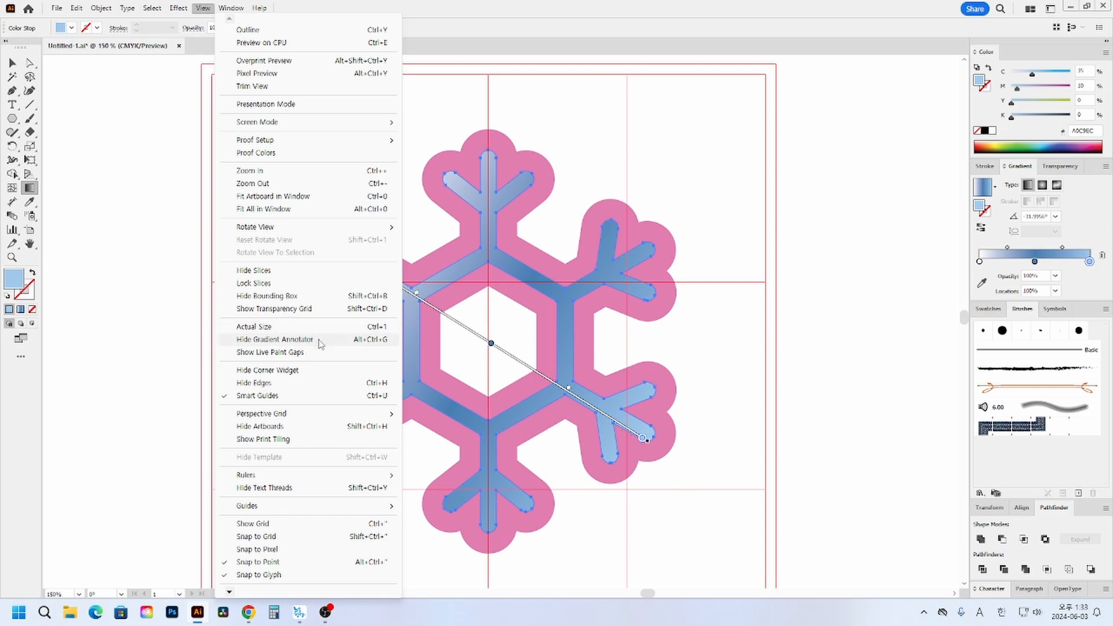
left_click(13, 63)
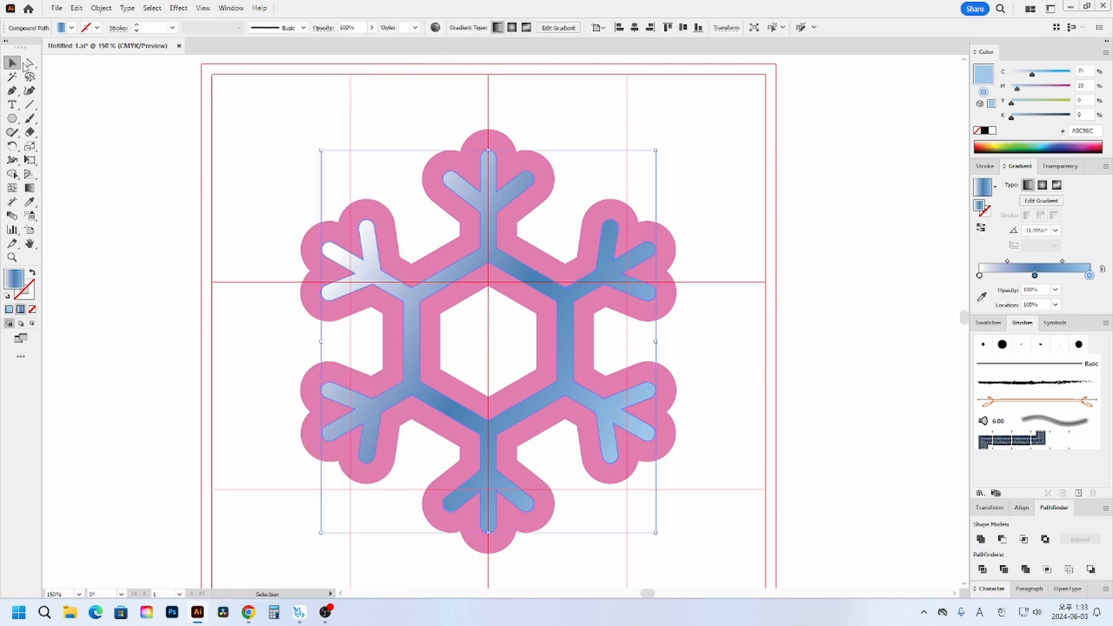
left_click(245, 123)
left_click(428, 300)
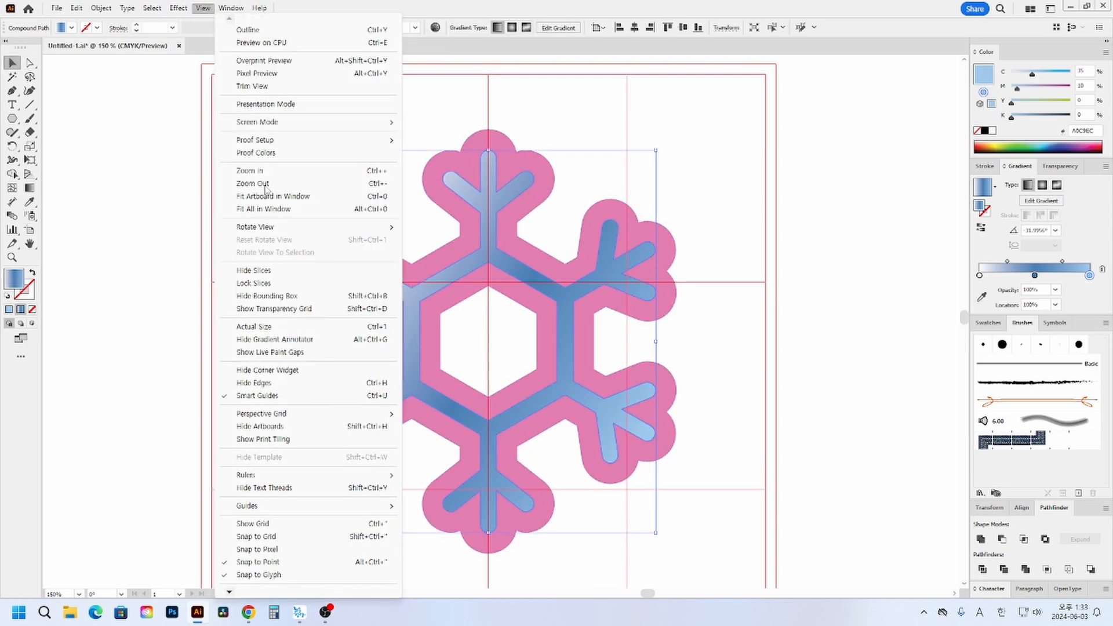
left_click(206, 9)
left_click(114, 323)
left_click(203, 8)
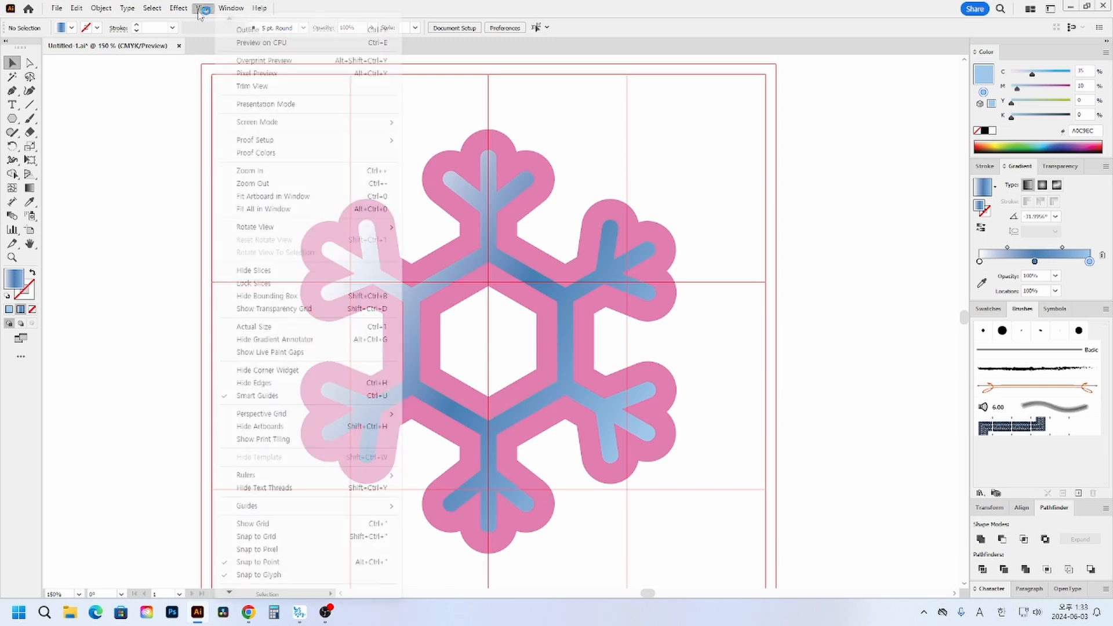
left_click(275, 341)
- Redraw the inner snowflake's gradient diagonally from its upper-left branch to its lower-right branch, and deselect it
left_click(408, 298)
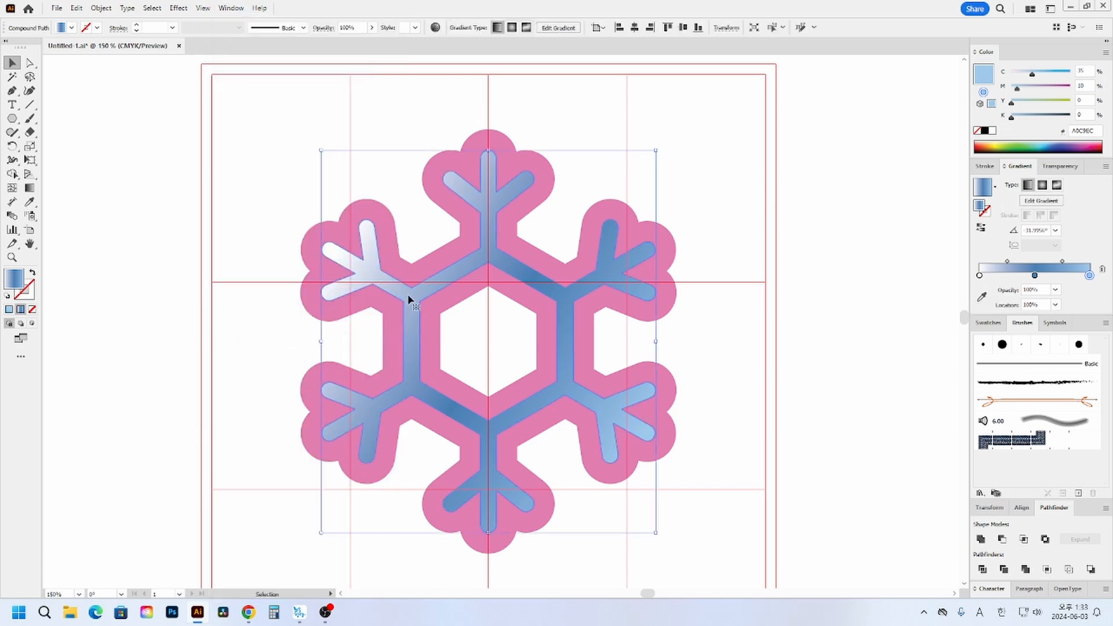
left_click(30, 188)
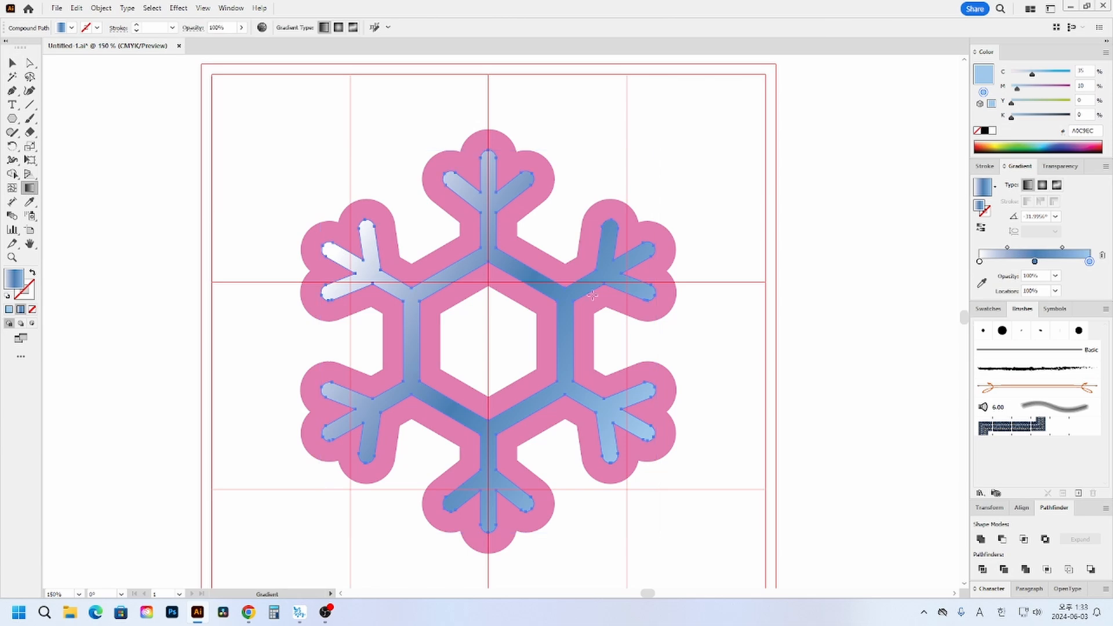
left_click_drag(491, 199, 505, 227)
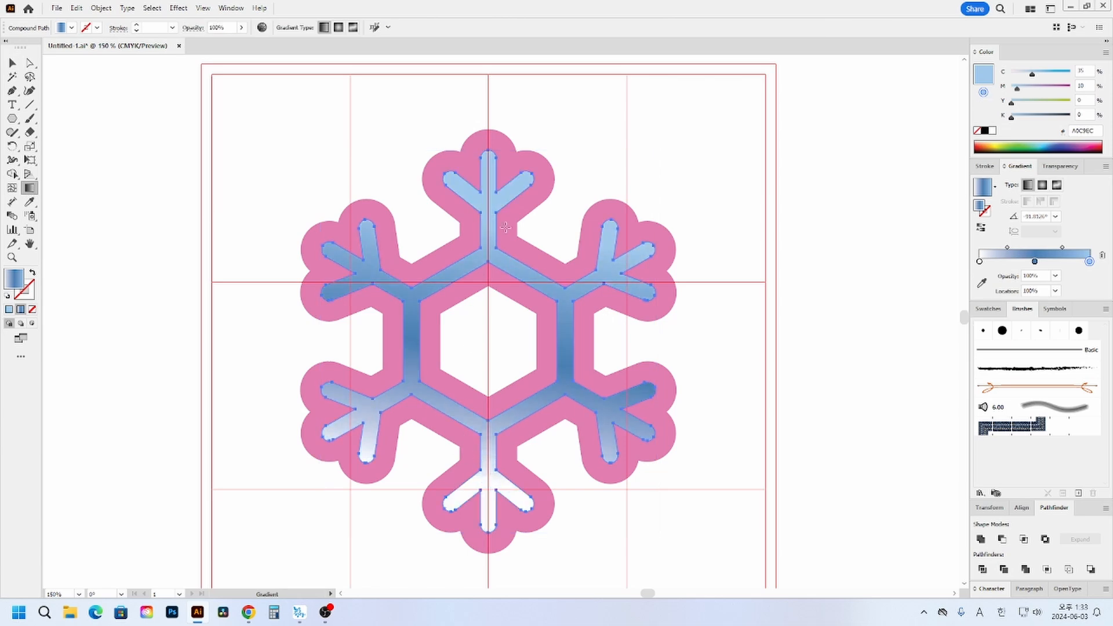
left_click_drag(650, 250, 345, 336)
left_click_drag(314, 278, 648, 460)
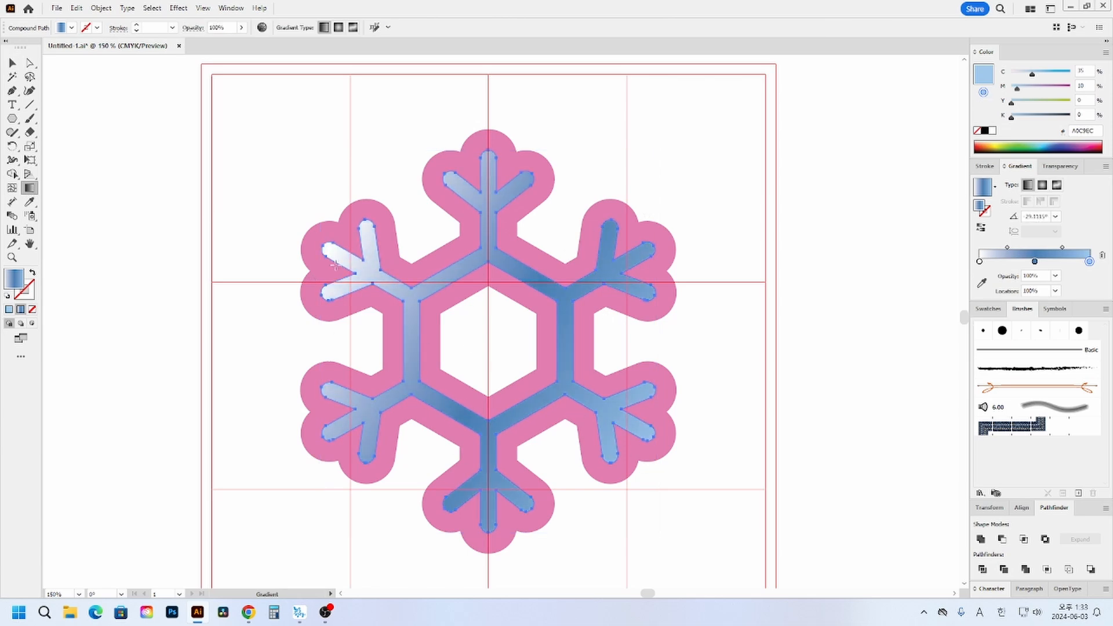
left_click_drag(321, 243, 661, 446)
key("v")
left_click(164, 120)
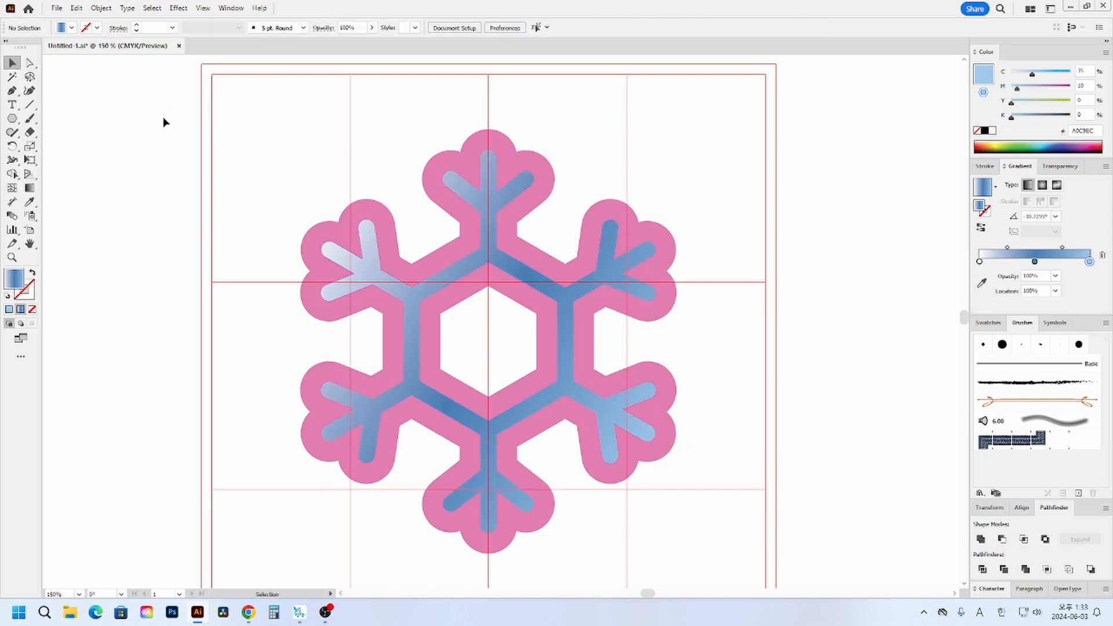
- Apply the gradient to the inner snowflake's stroke and set the stroke weight to 6 pt
left_click(660, 264)
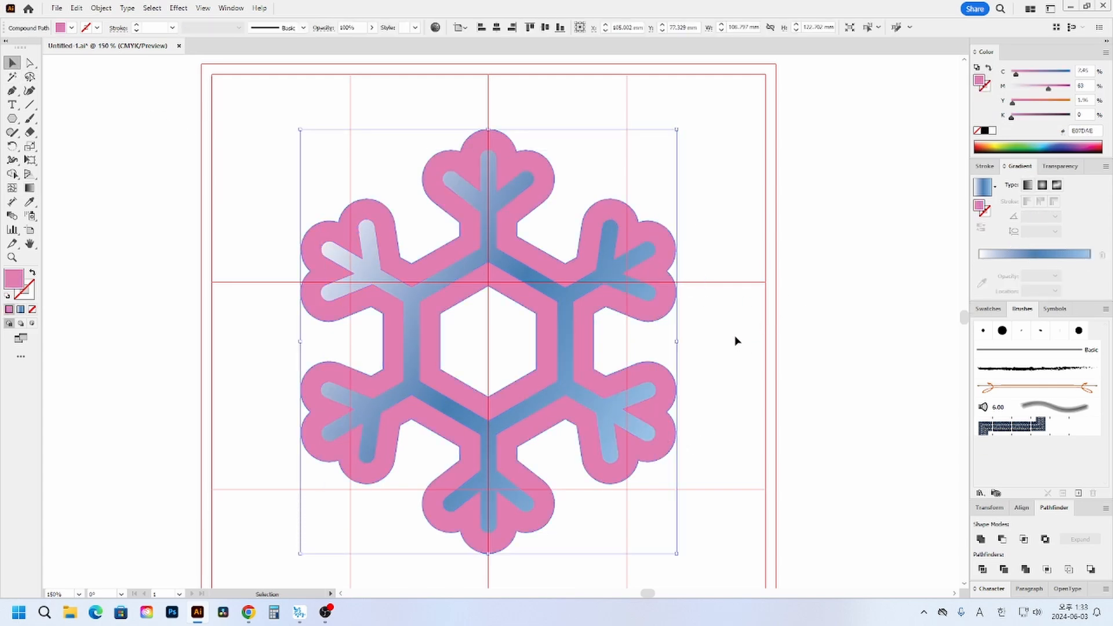
left_click(749, 329)
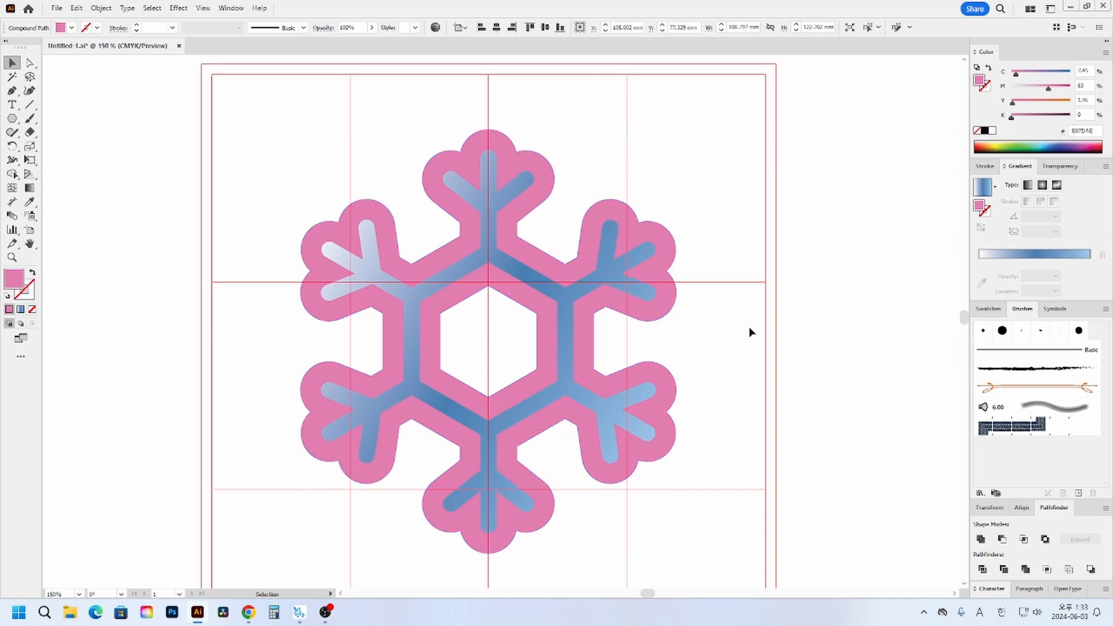
left_click(563, 296)
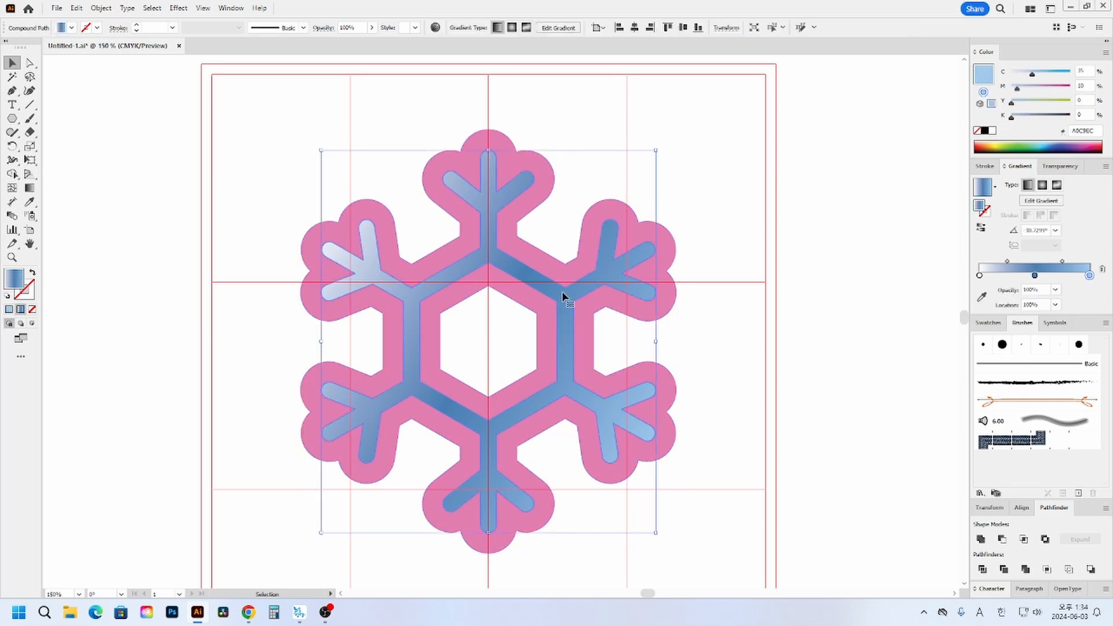
left_click(29, 297)
left_click(985, 204)
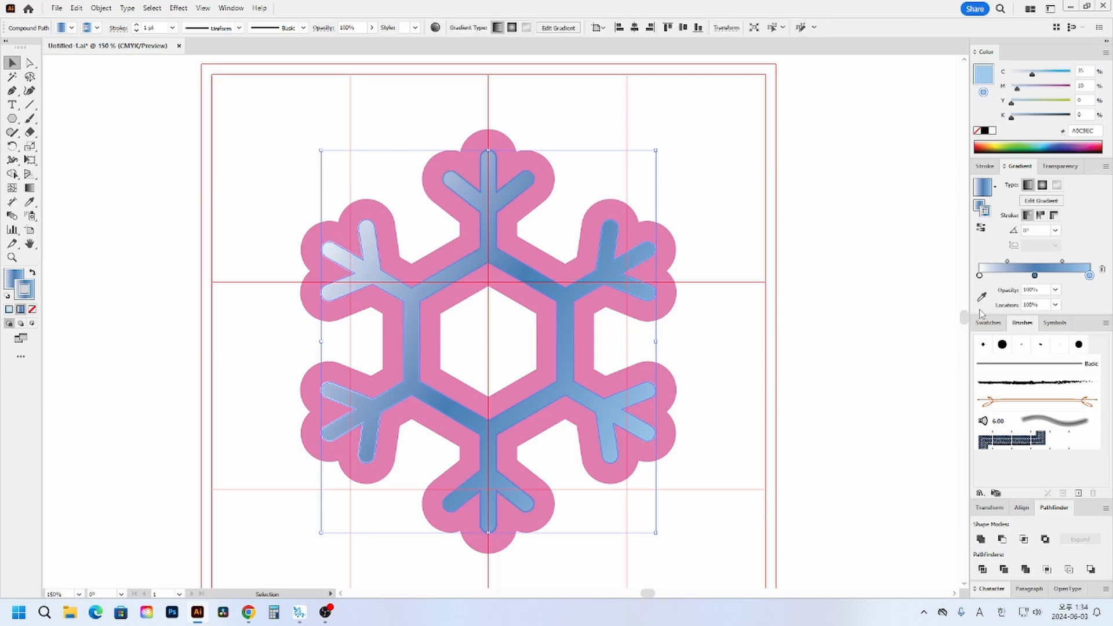
left_click(985, 166)
left_click(1016, 182)
left_click(1017, 182)
left_click(1016, 182)
left_click(1017, 182)
left_click(1016, 182)
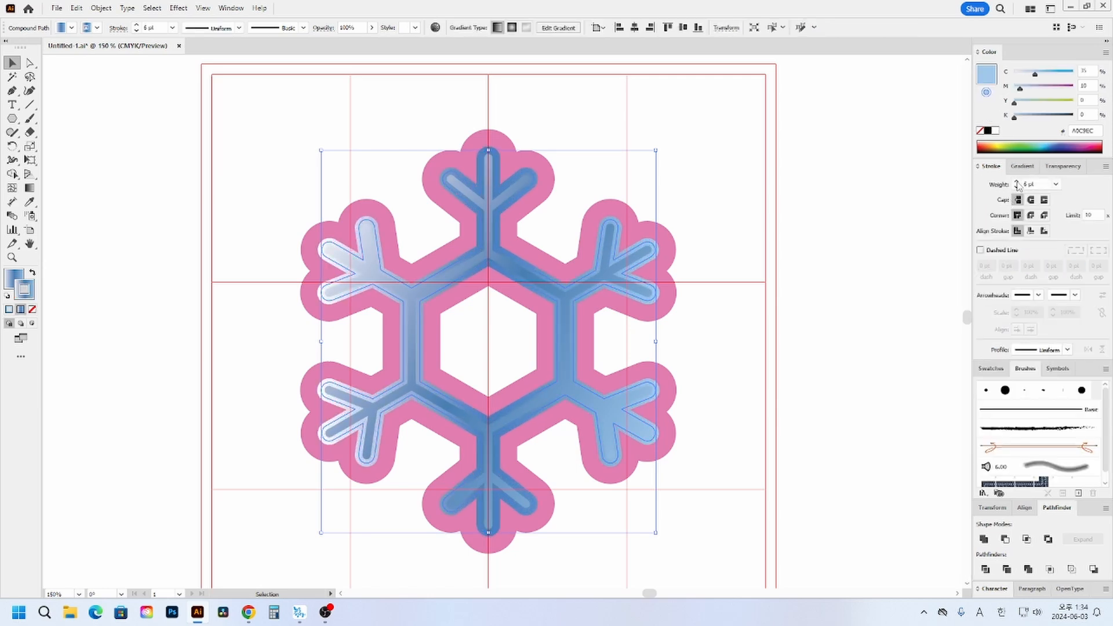
- Align the inner snowflake's stroke to the outside and reduce its weight to 2 pt
left_click(1045, 232)
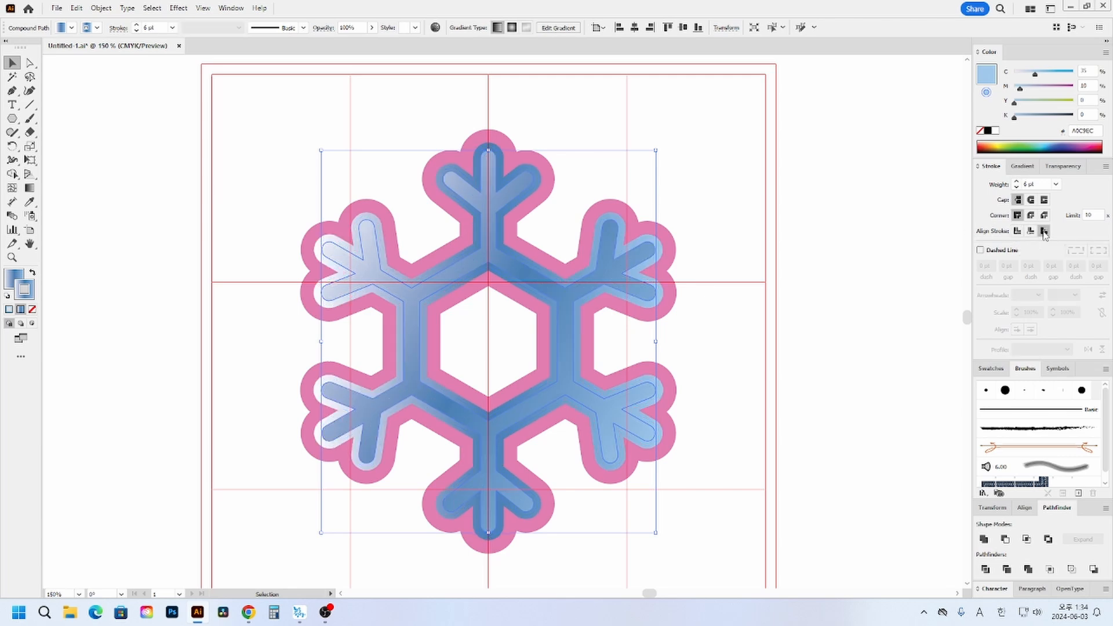
left_click(1017, 188)
left_click(1016, 187)
left_click(1016, 187)
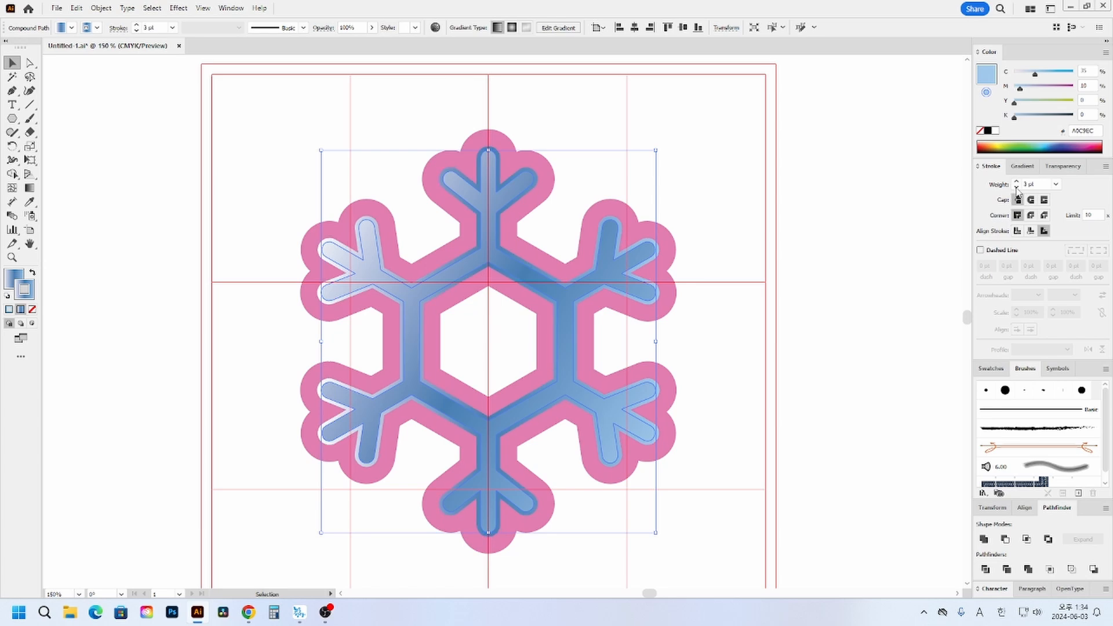
left_click(1017, 188)
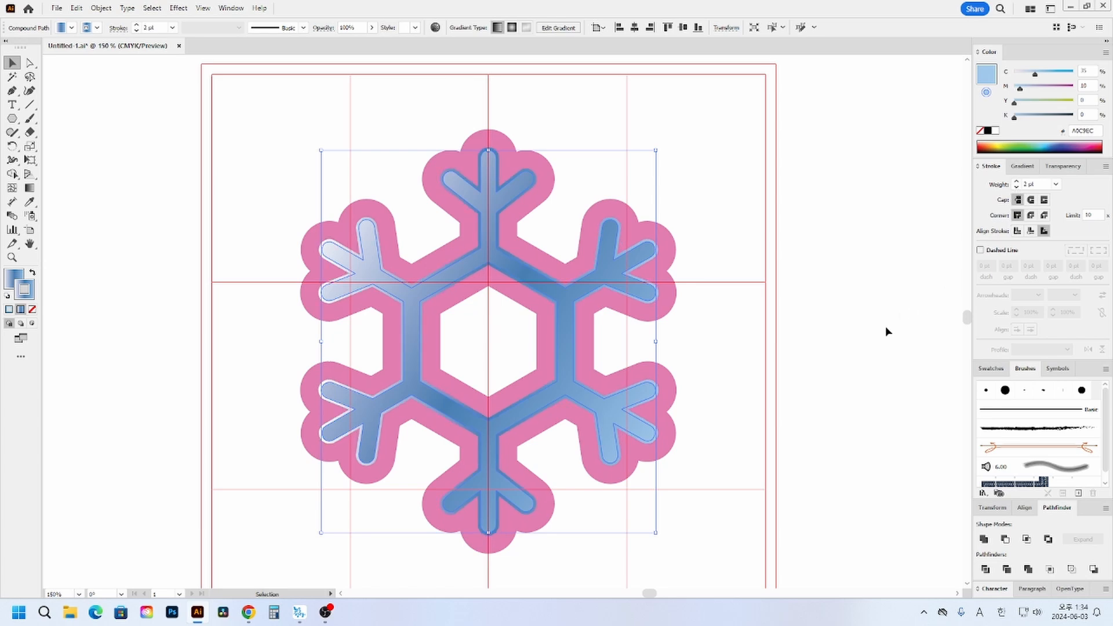
- Remove the middle blue colour stop from the inner snowflake's stroke gradient
left_click(1022, 167)
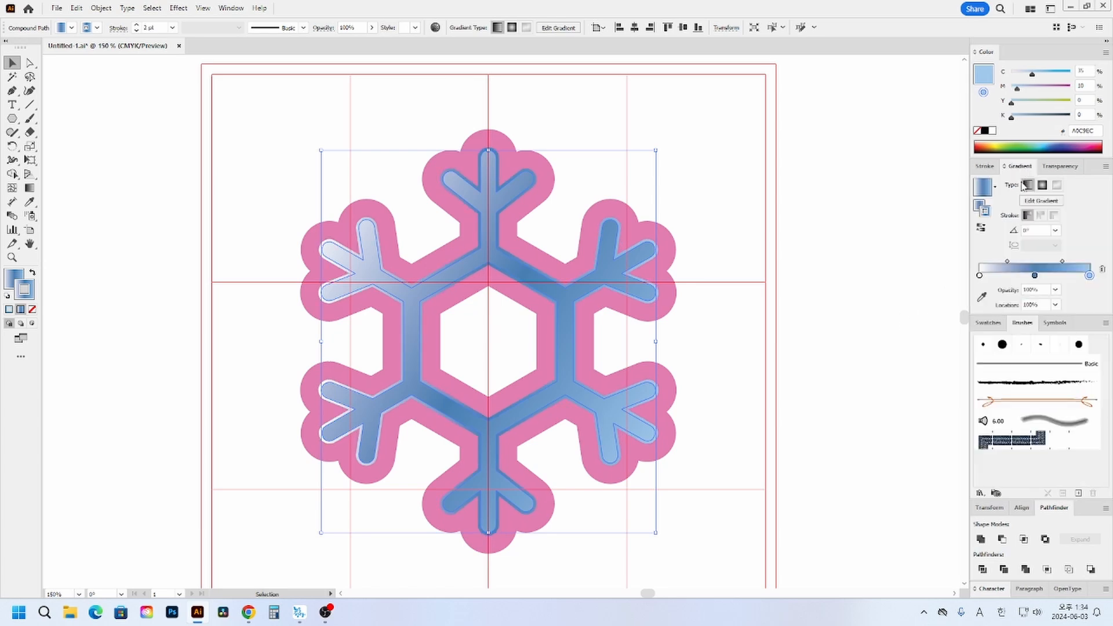
left_click(981, 276)
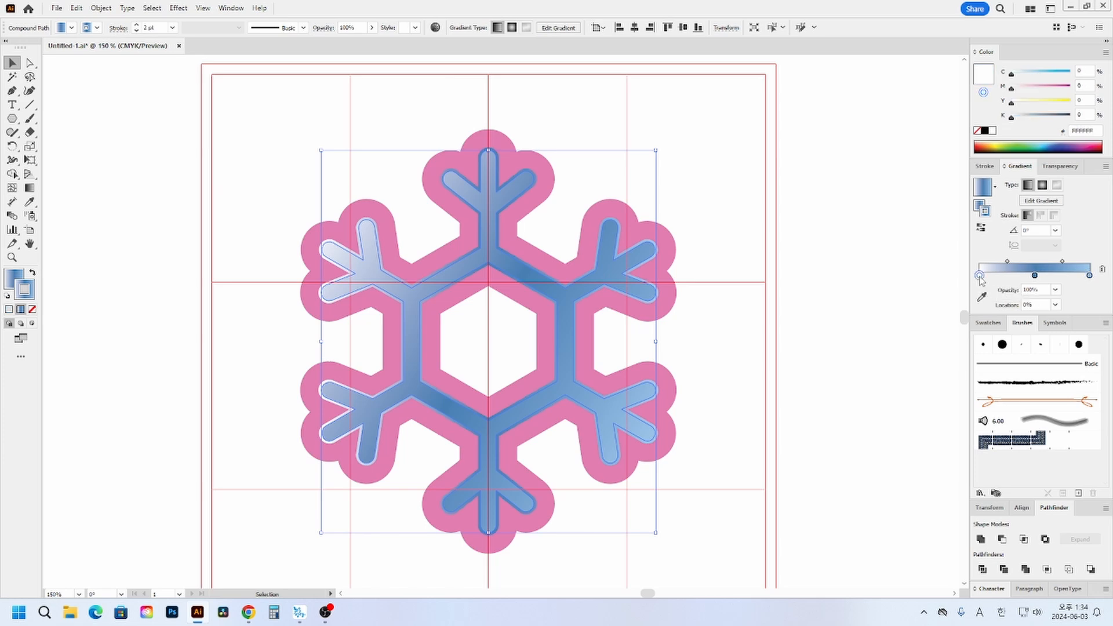
left_click_drag(1035, 276, 1042, 311)
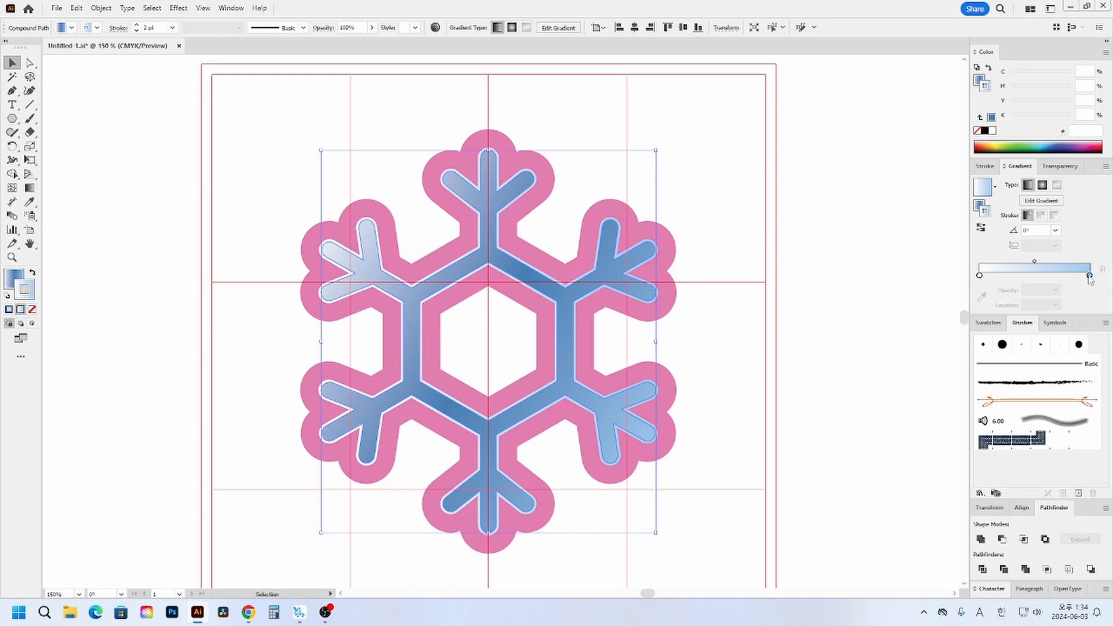
- Set the stroke gradient's light blue end stop to dark blue with C 90, M 70, Y 0, K 20
double_click(1089, 276)
left_click(1064, 317)
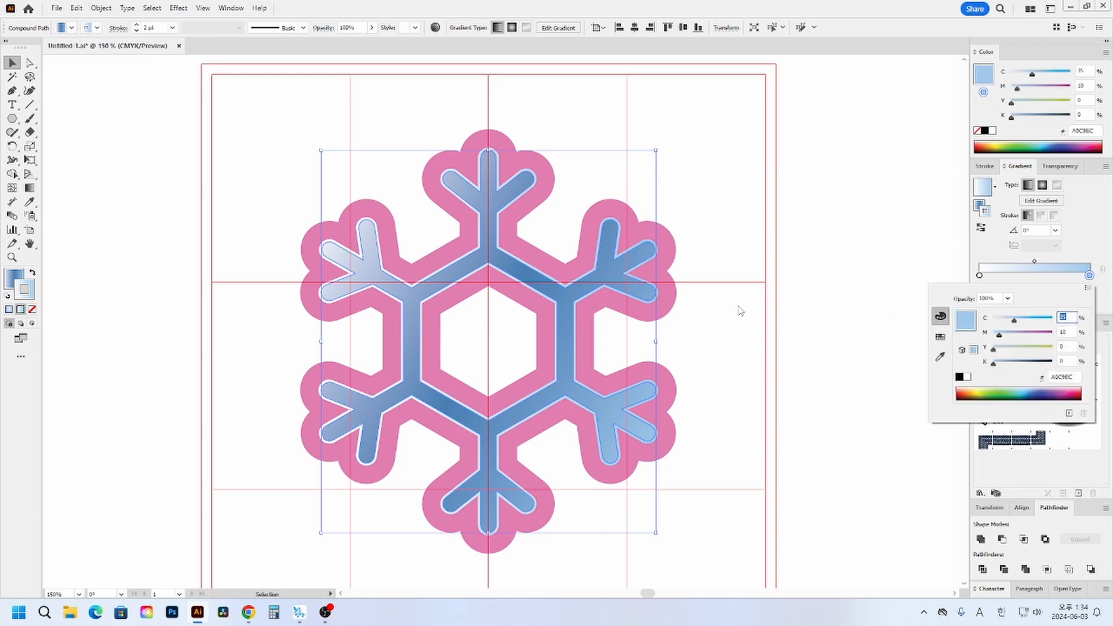
type("90")
key("Tab")
type("70")
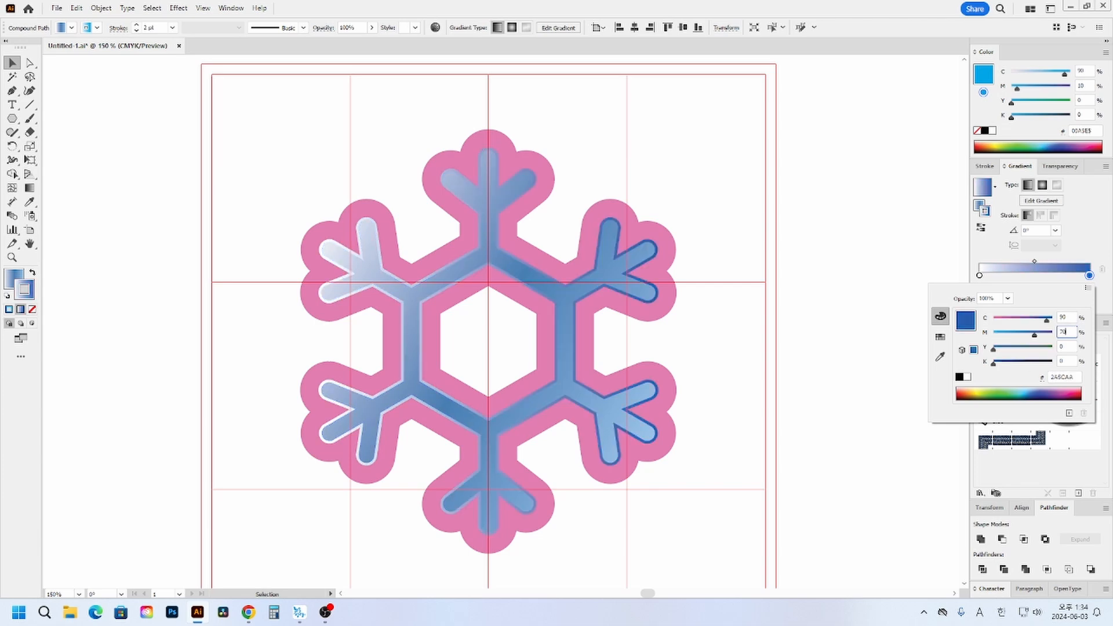
key("Tab")
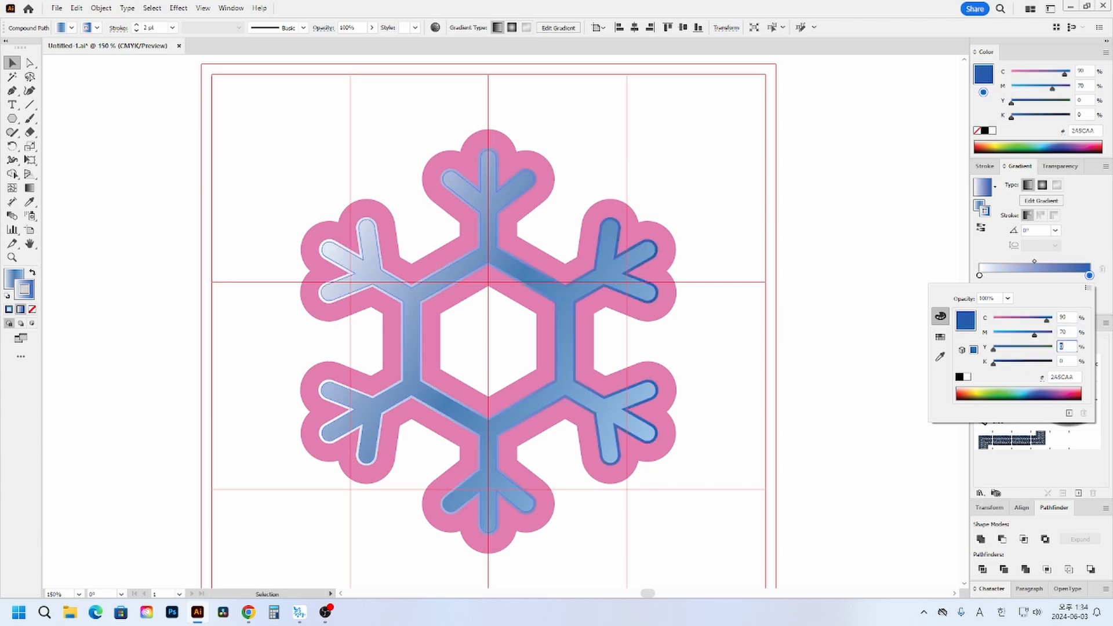
key("Tab")
type("20")
key("Return")
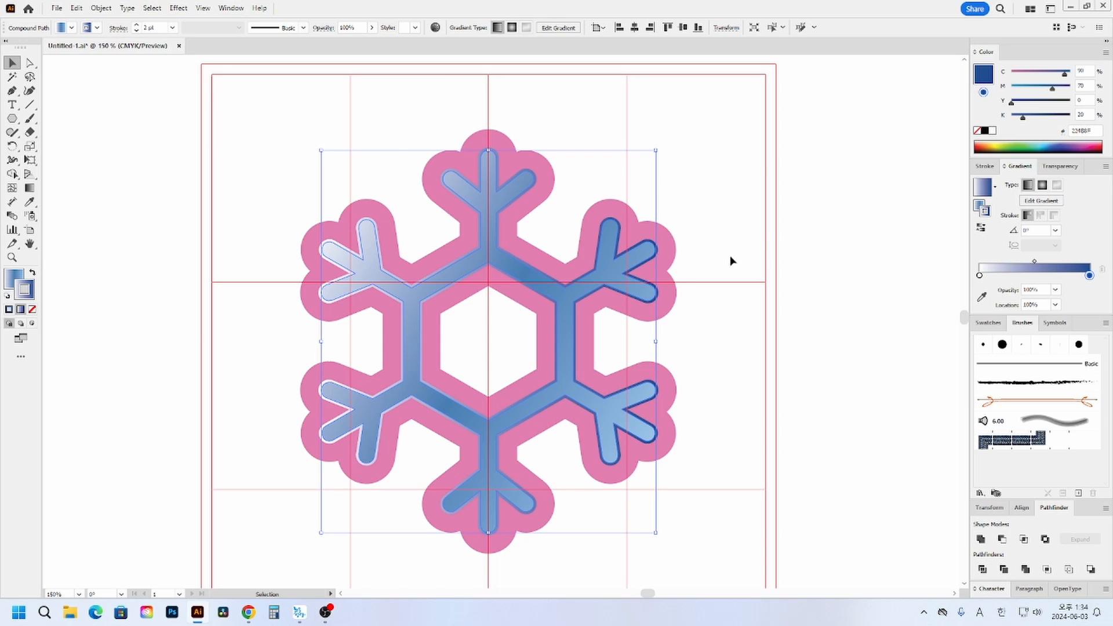
- Try adjusting the stroke gradient with the Gradient tool and by shifting its white and dark blue stops
left_click(32, 192)
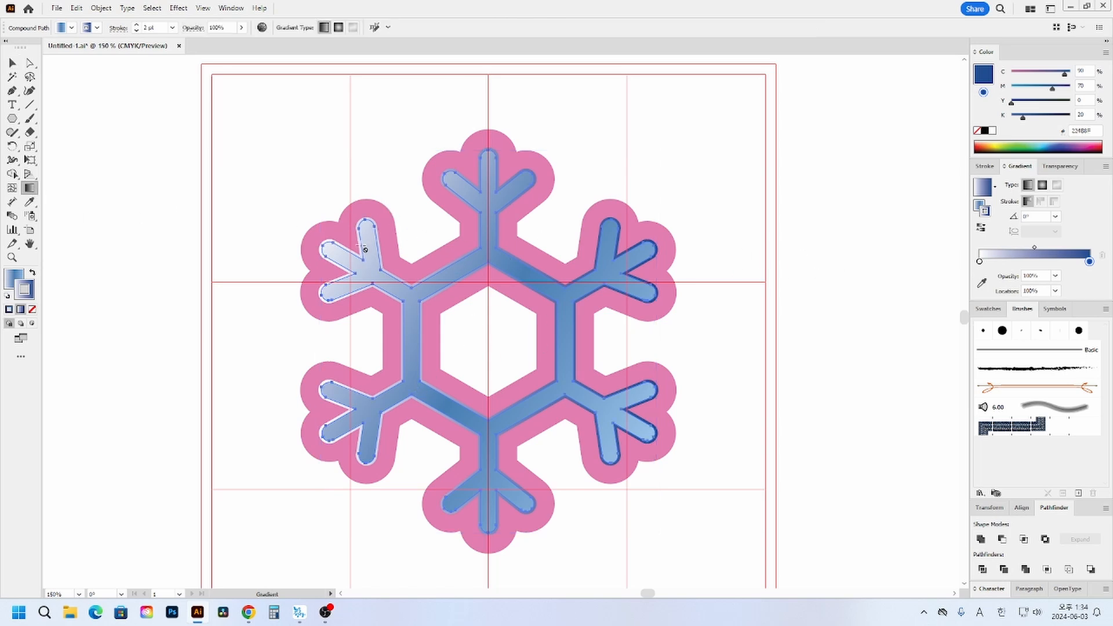
left_click(12, 63)
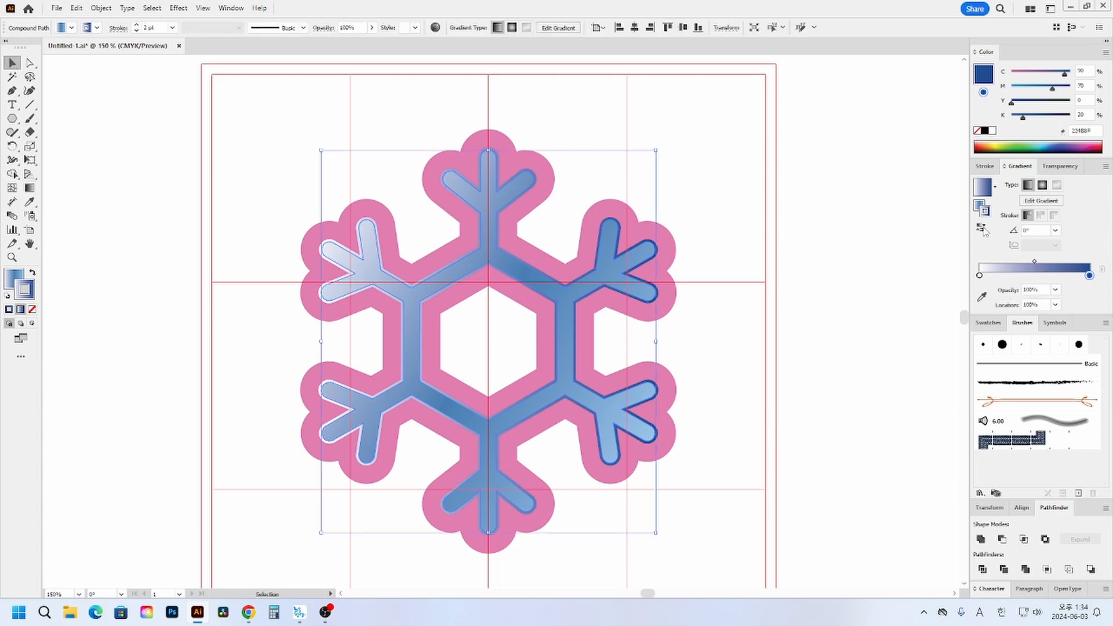
left_click(980, 276)
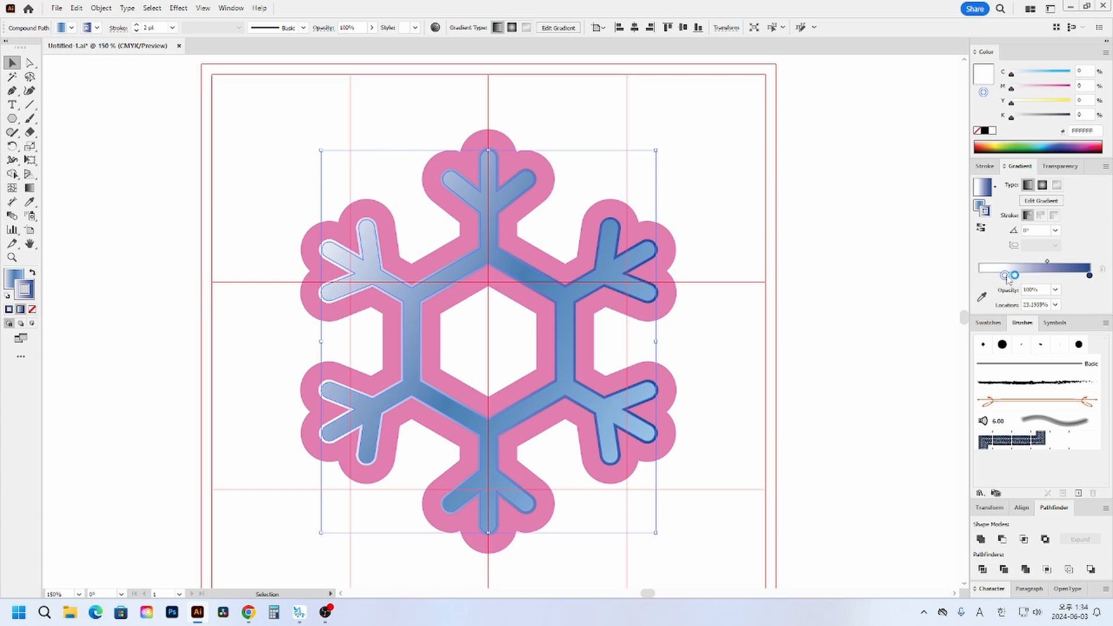
left_click(1089, 276)
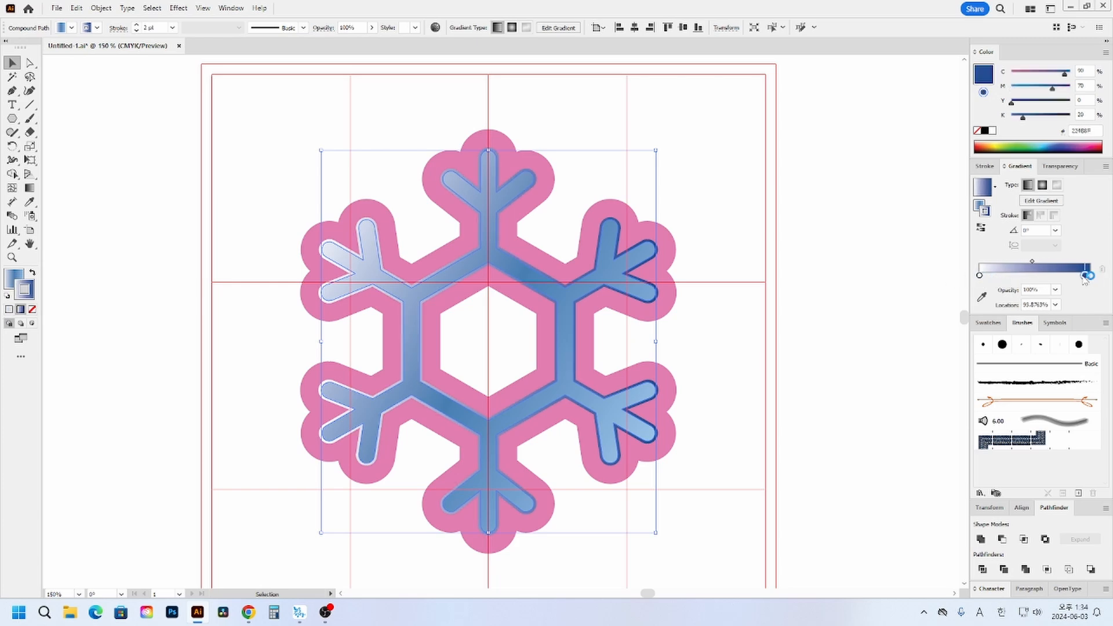
- Try a 90° angle on the stroke gradient, return it to 0°, and deselect the snowflake
left_click(1055, 230)
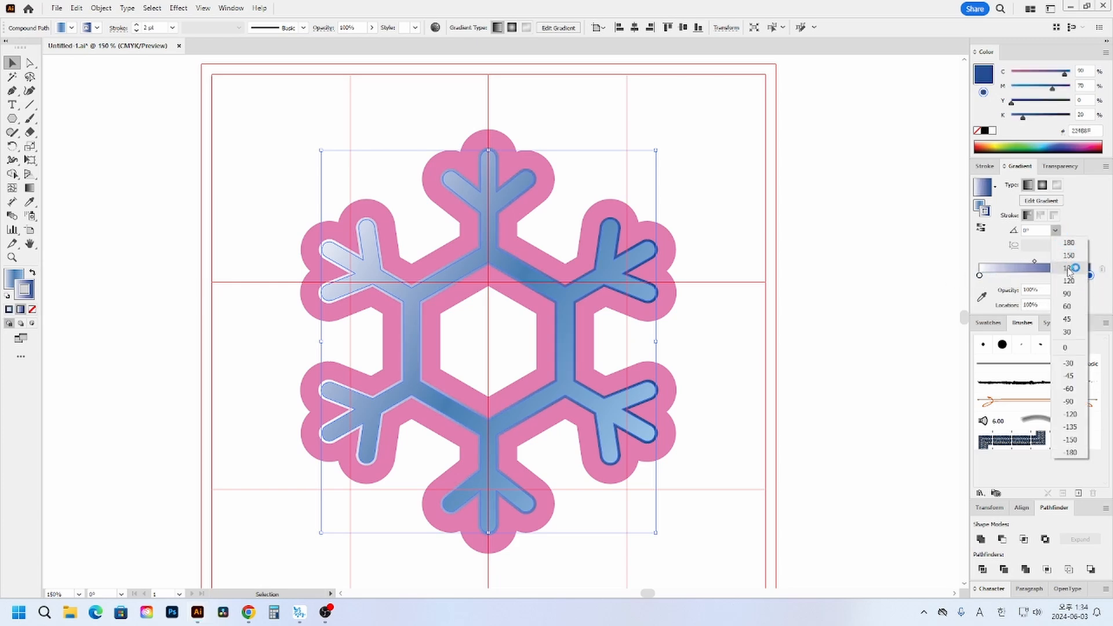
left_click(1068, 294)
left_click(1056, 231)
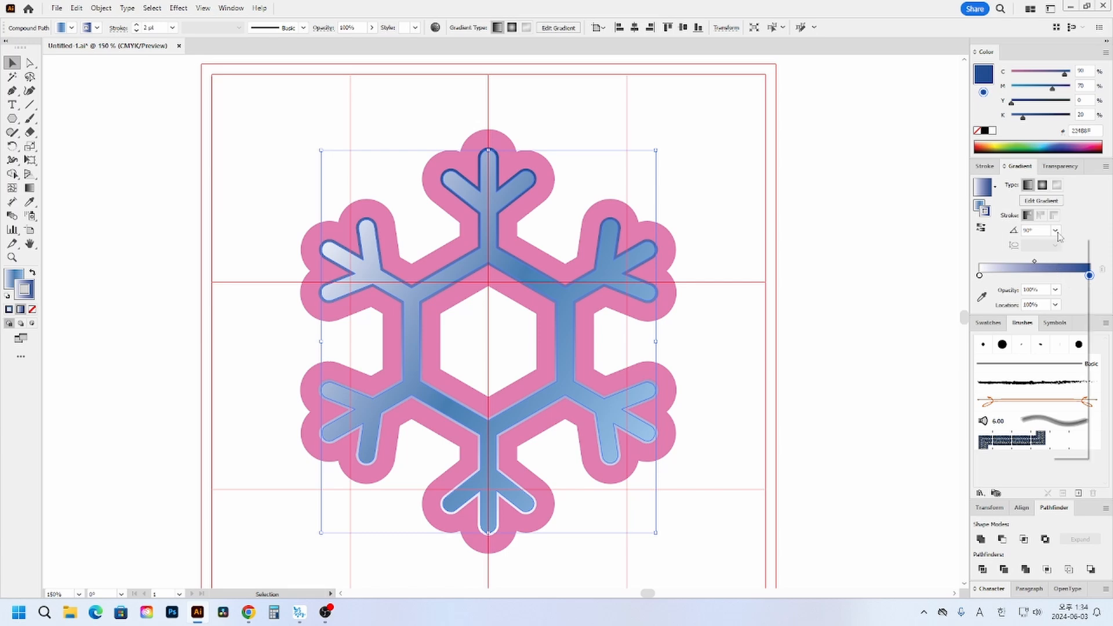
left_click(1071, 350)
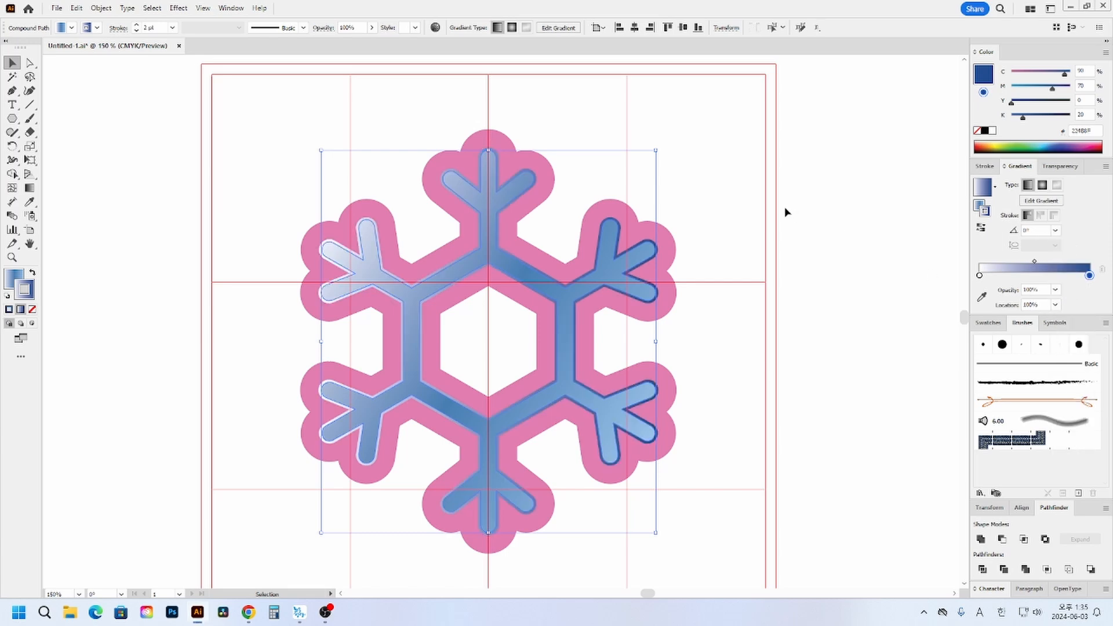
left_click(805, 194)
- Fill the pink outline shape with the white-to-dark-blue gradient and add a colour stop at about 31%
left_click(635, 232)
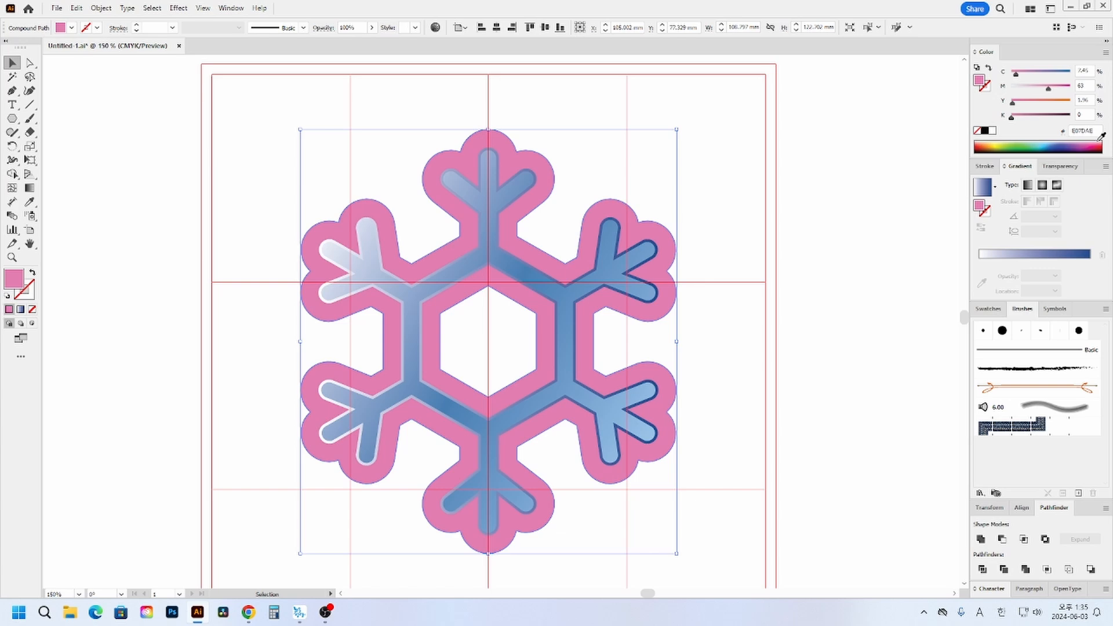
left_click(982, 189)
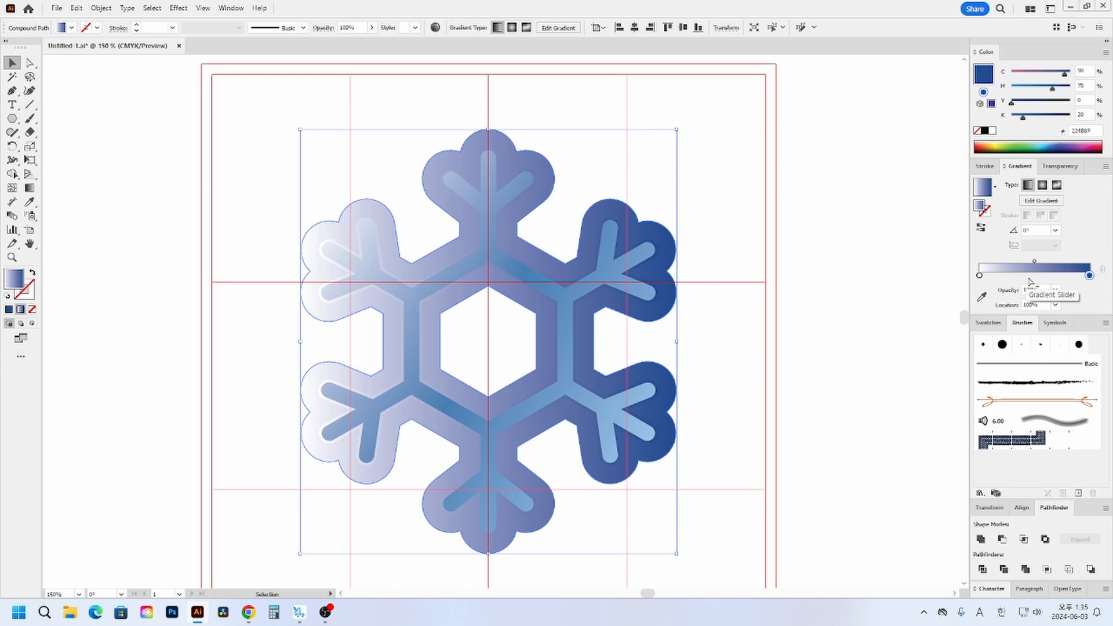
left_click(1014, 276)
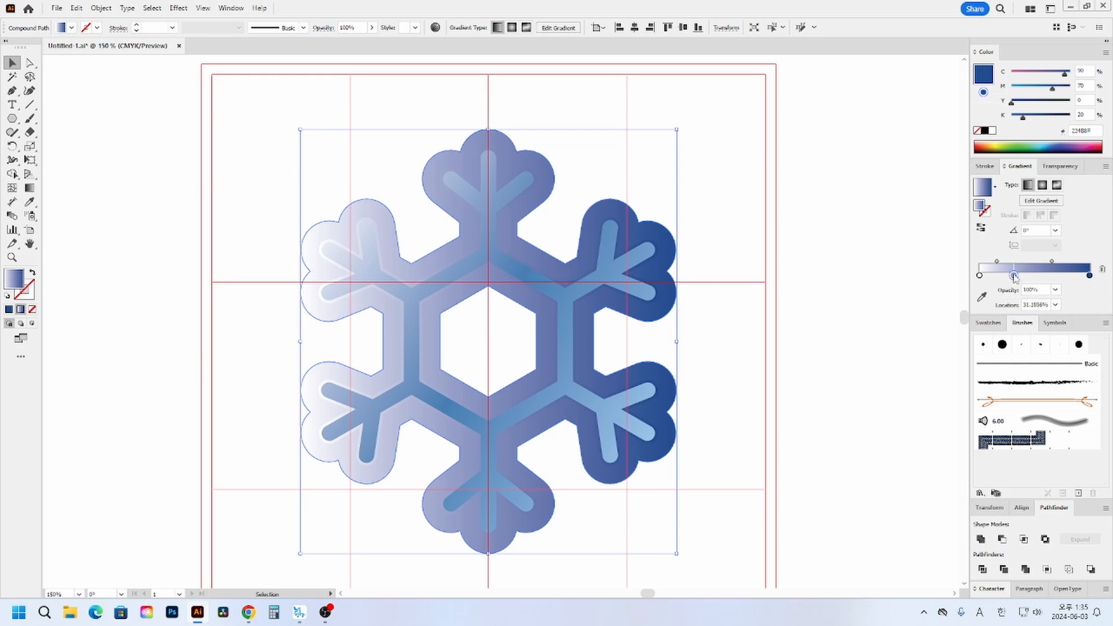
- Set the added stop of the outline shape's gradient to C 75, M 45, Y 10, K 0
double_click(1013, 275)
left_click(1071, 318)
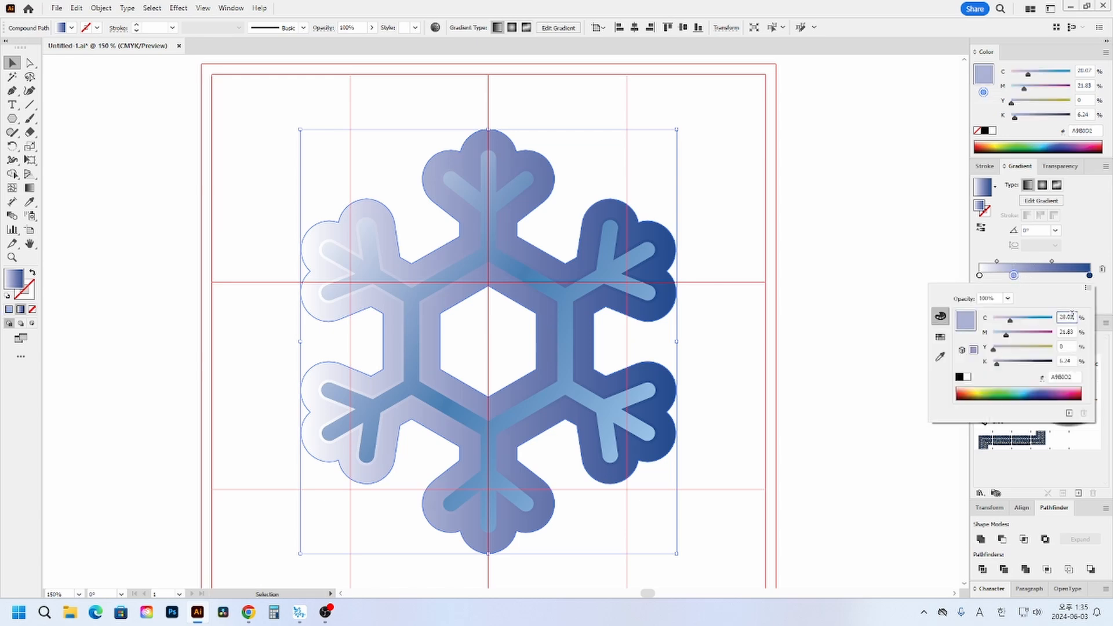
left_click_drag(1072, 316, 1060, 312)
type("75")
key("Tab")
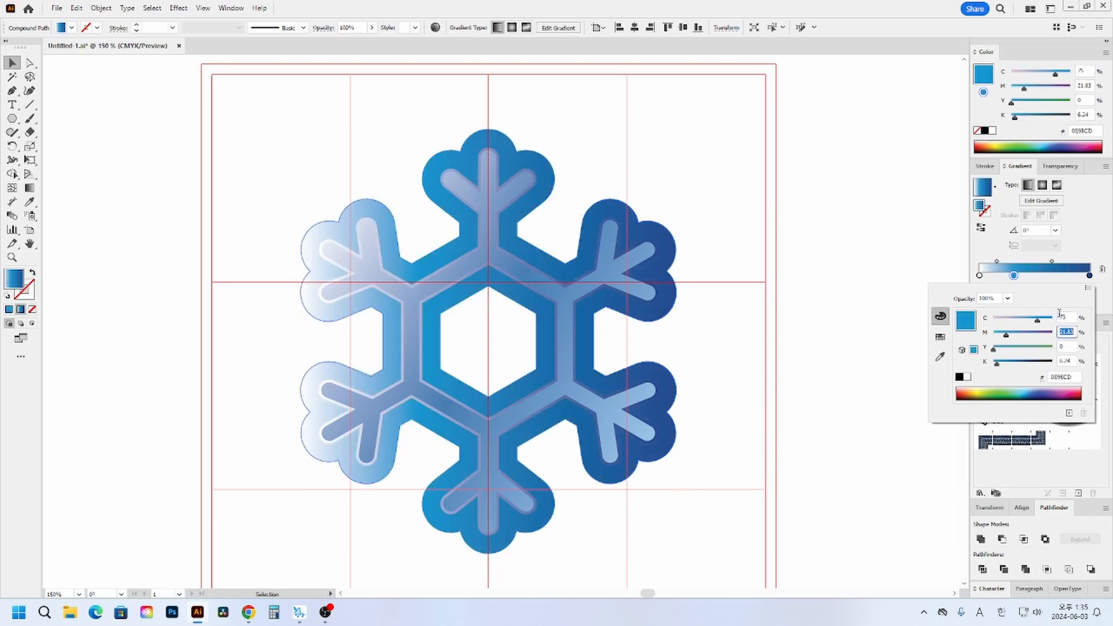
type("45")
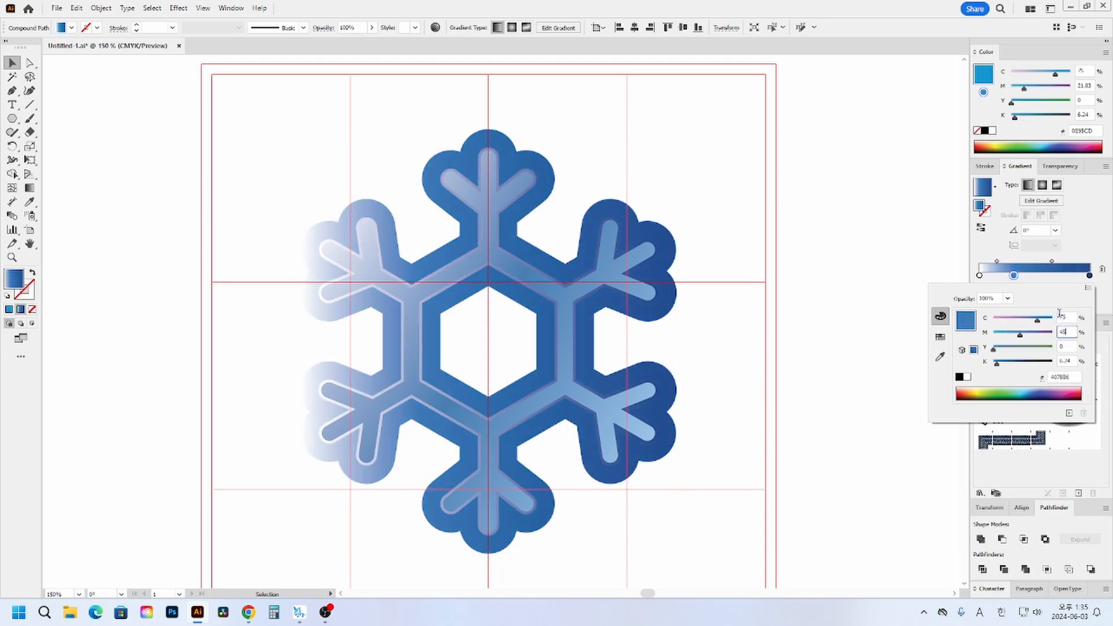
key("Tab")
type("10")
key("Tab")
type("0")
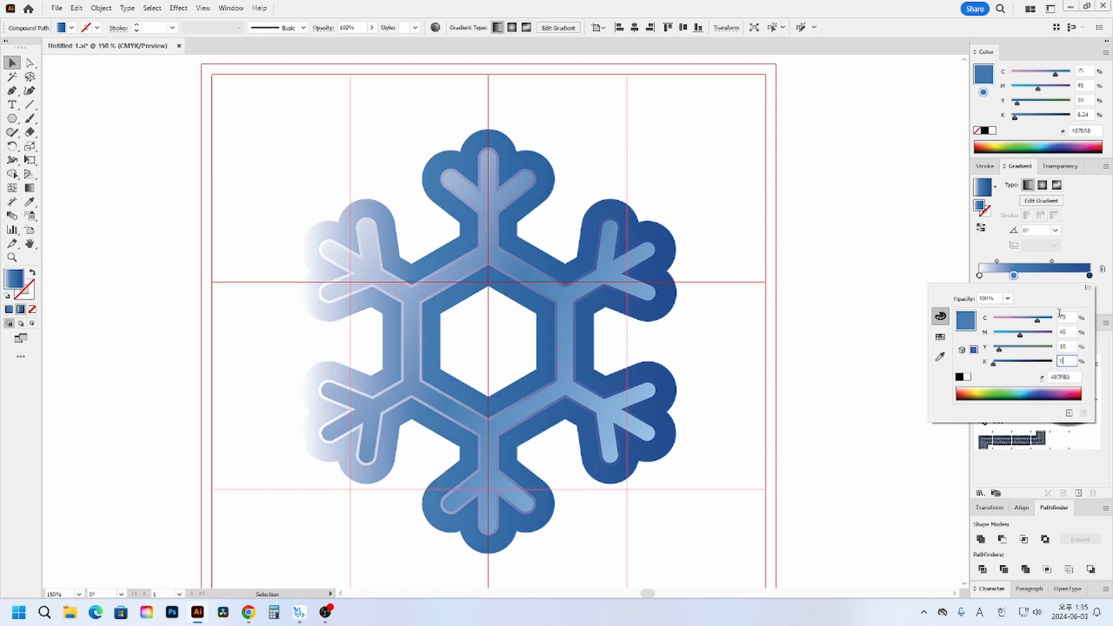
key("Return")
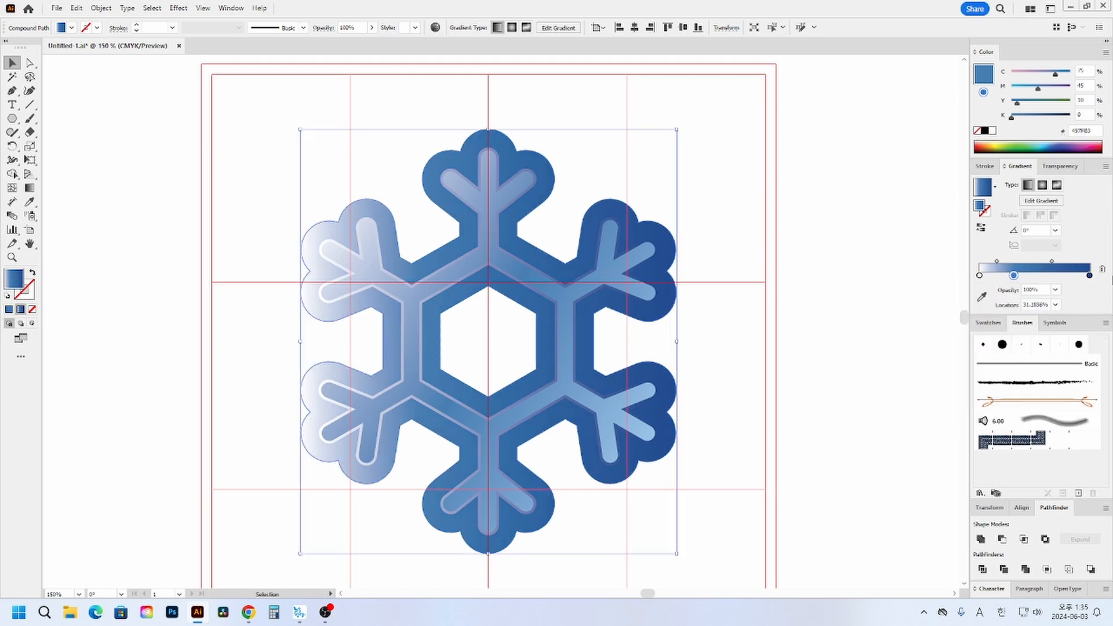
- Add another colour stop at about 63% of the outline shape's gradient and make it white
left_click(1049, 276)
double_click(1049, 276)
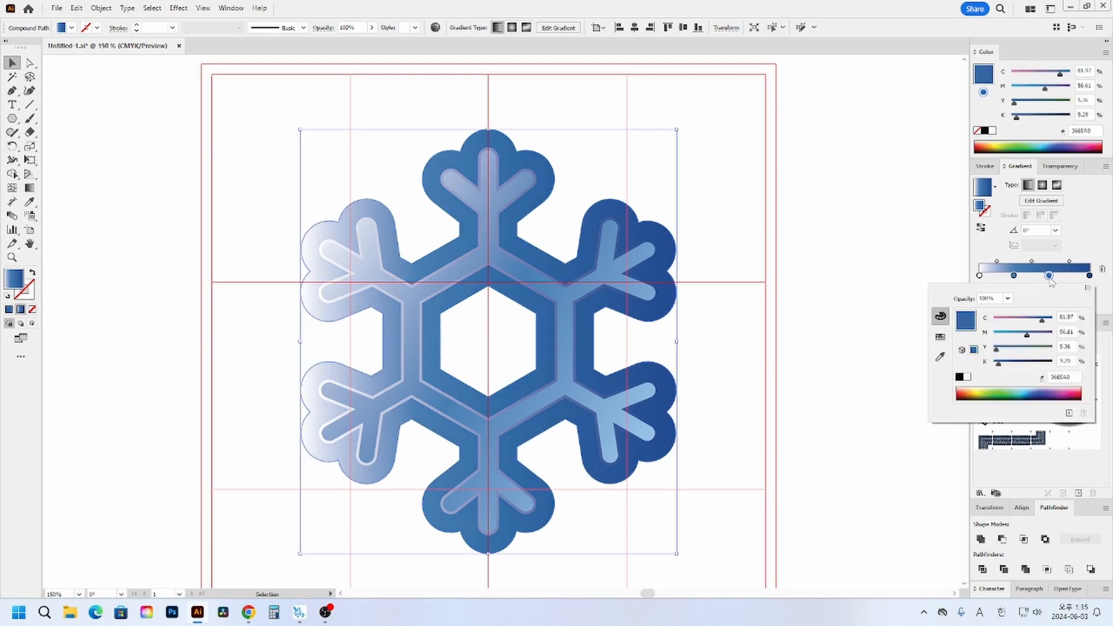
left_click(1049, 277)
double_click(1049, 276)
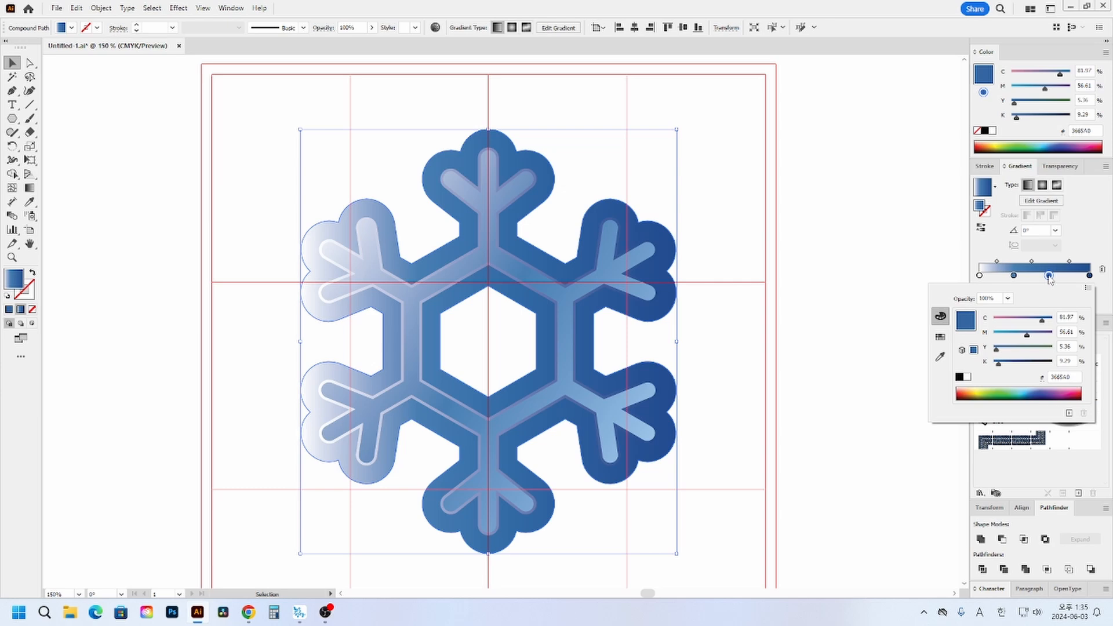
left_click(967, 378)
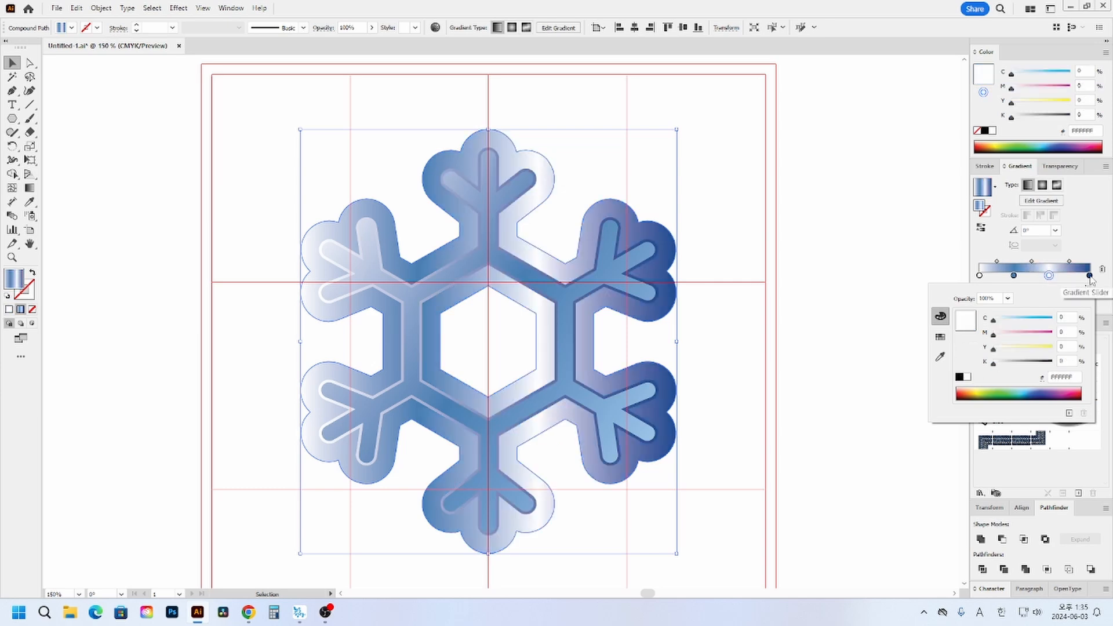
left_click(1090, 276)
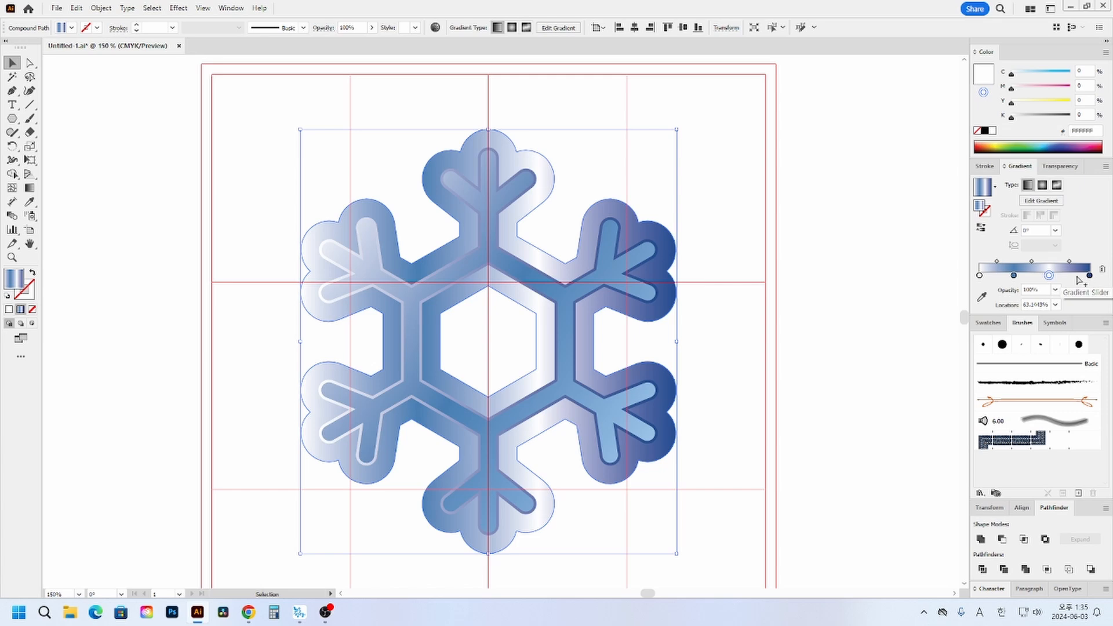
- Add a colour stop near the dark-blue end of the outline shape's gradient and set it to C 35, M 10, Y 0, K 0
left_click(1074, 278)
double_click(1074, 276)
left_click(1067, 317)
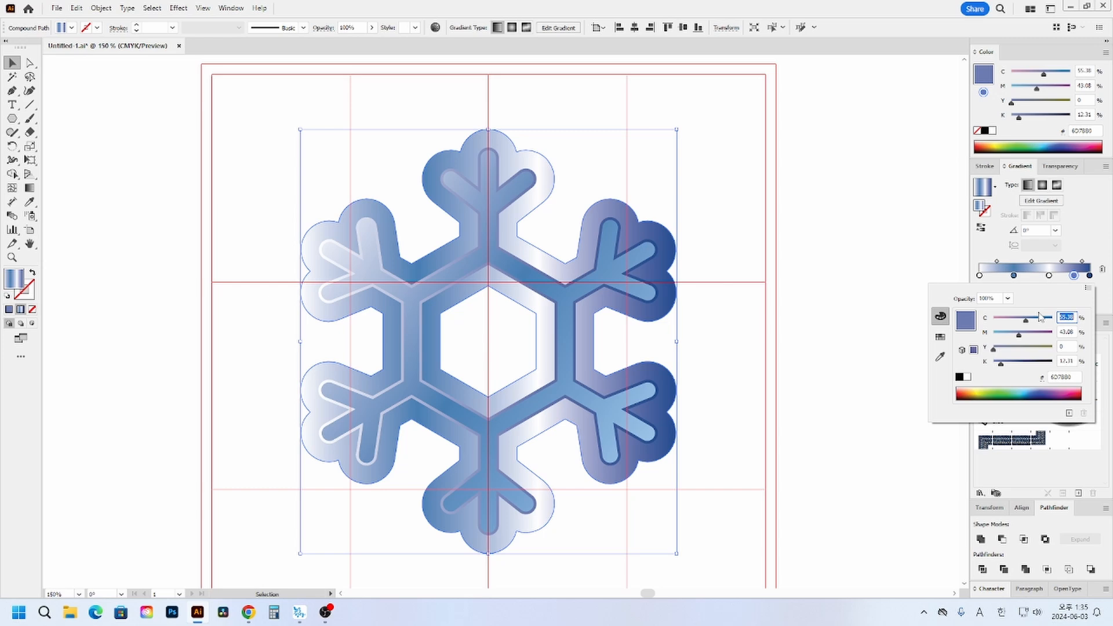
type("35")
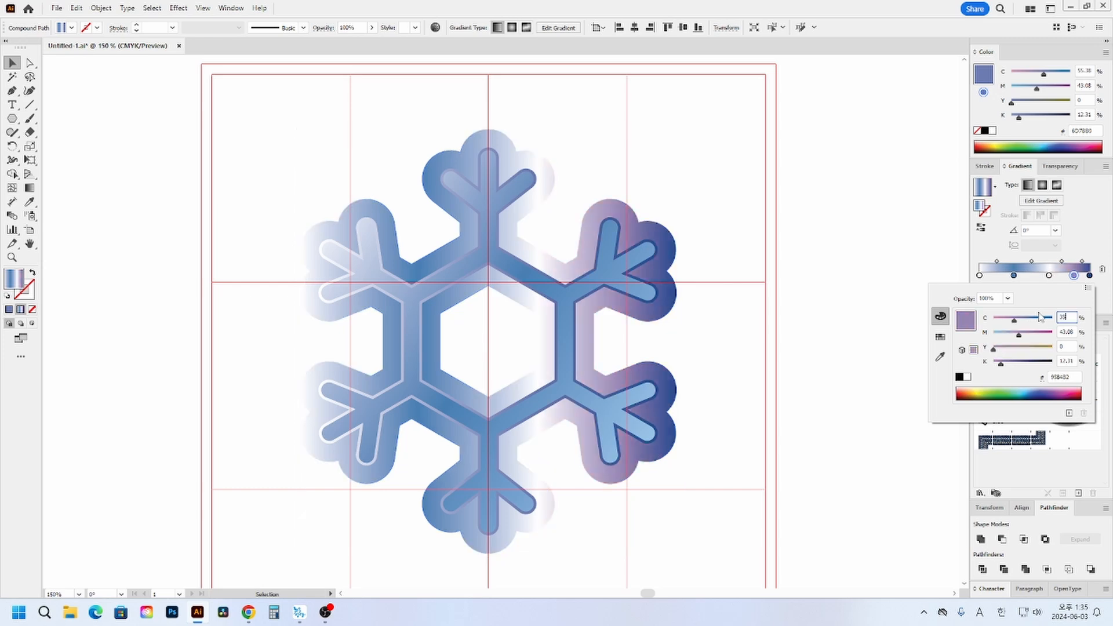
key("Tab")
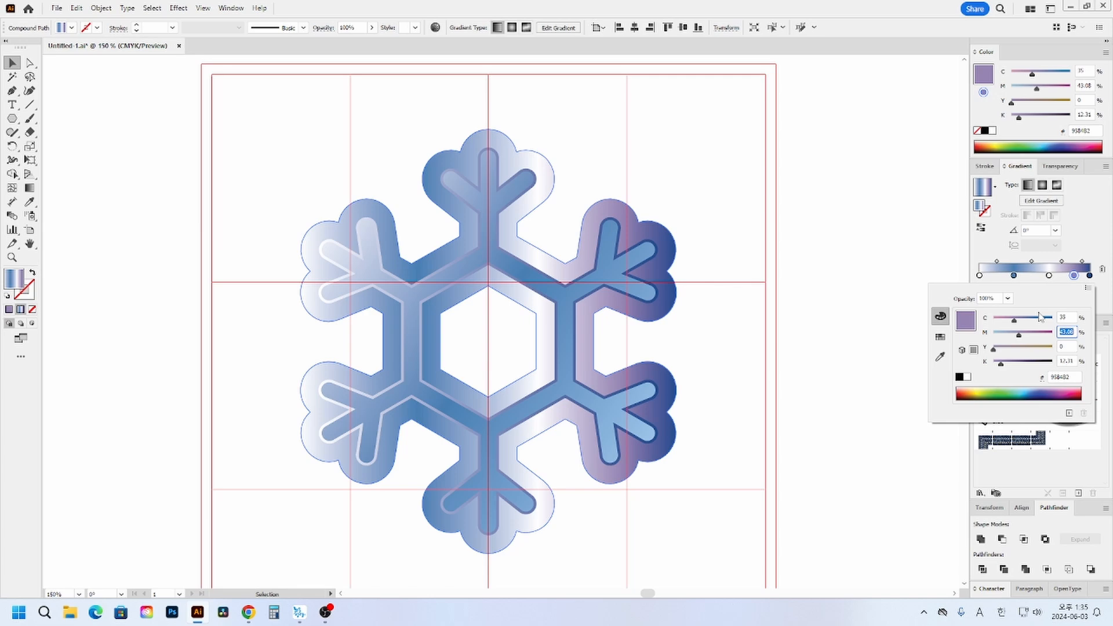
type("10")
key("Tab")
key("Tab")
type("0")
key("Return")
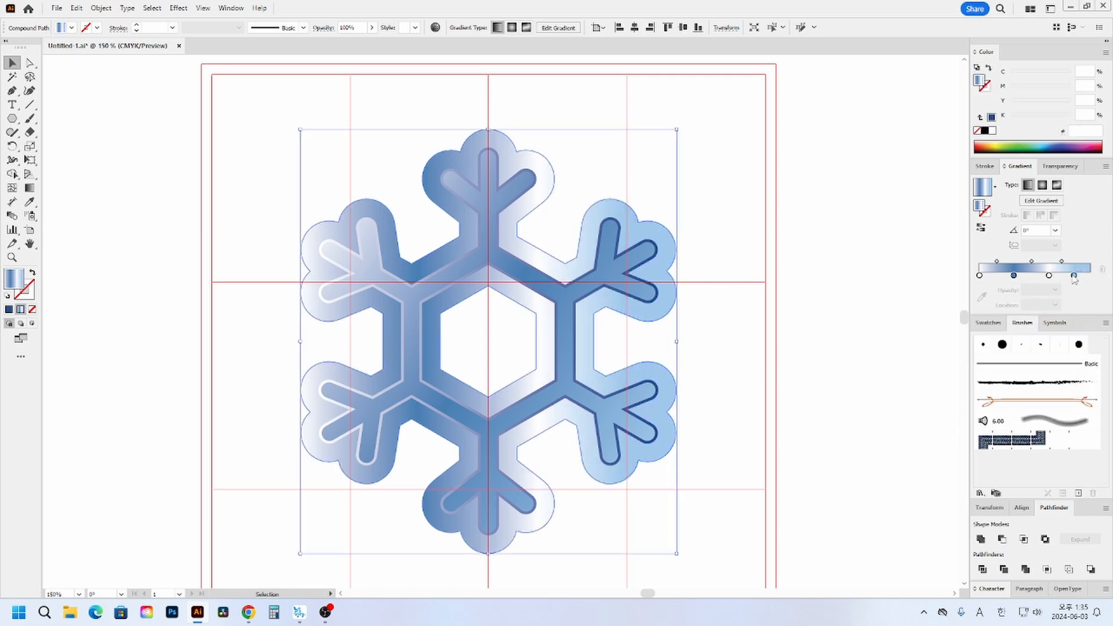
- Rearrange the outline shape's gradient with light blue at the end, white near the middle and a copy of the mid-blue stop at about 78%
left_click_drag(1074, 276, 1039, 277)
left_click(1014, 277)
left_click(1014, 276)
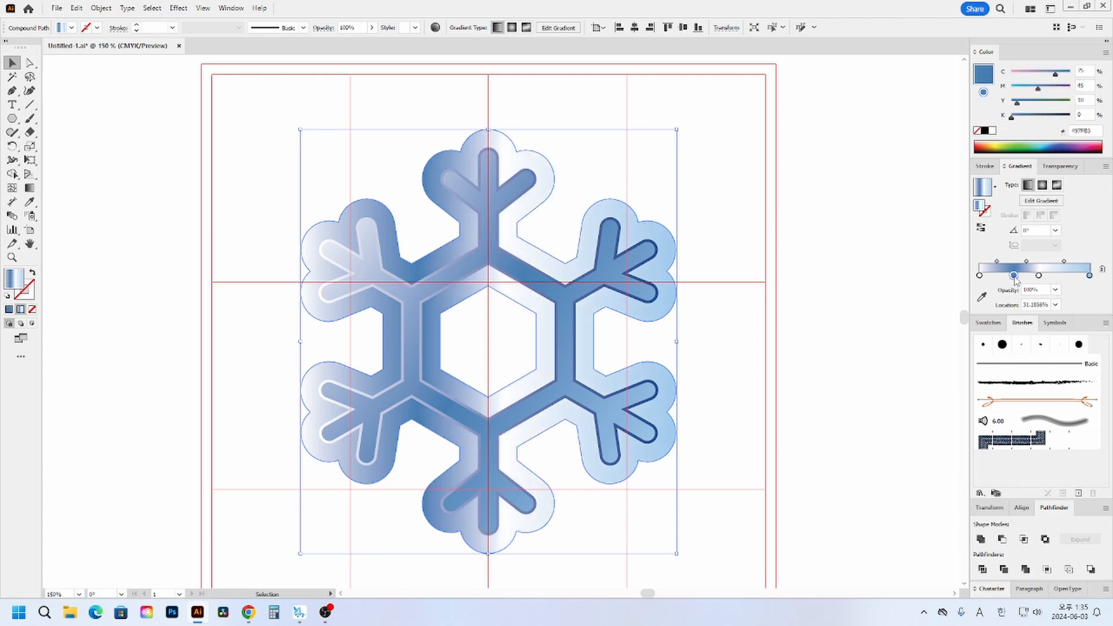
left_click(1067, 276)
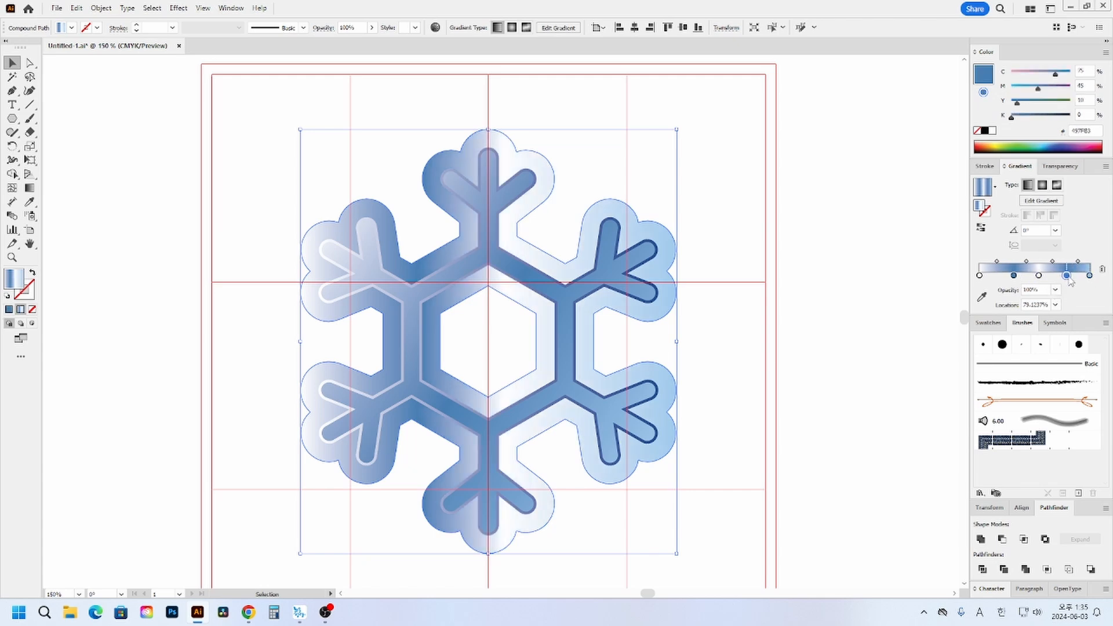
mouse_move(1069, 277)
left_mouse_down()
mouse_move(1008, 277)
mouse_move(1067, 277)
left_mouse_up()
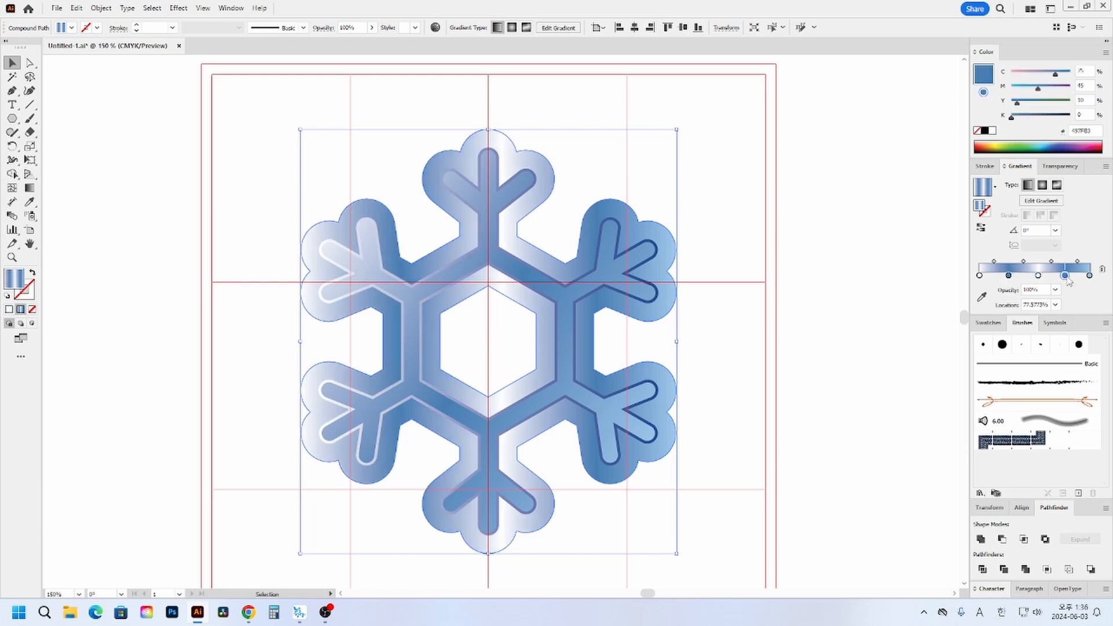
- Redirect the outline shape's gradient diagonally down to the right, at about -33°, with the Gradient tool
left_click(30, 189)
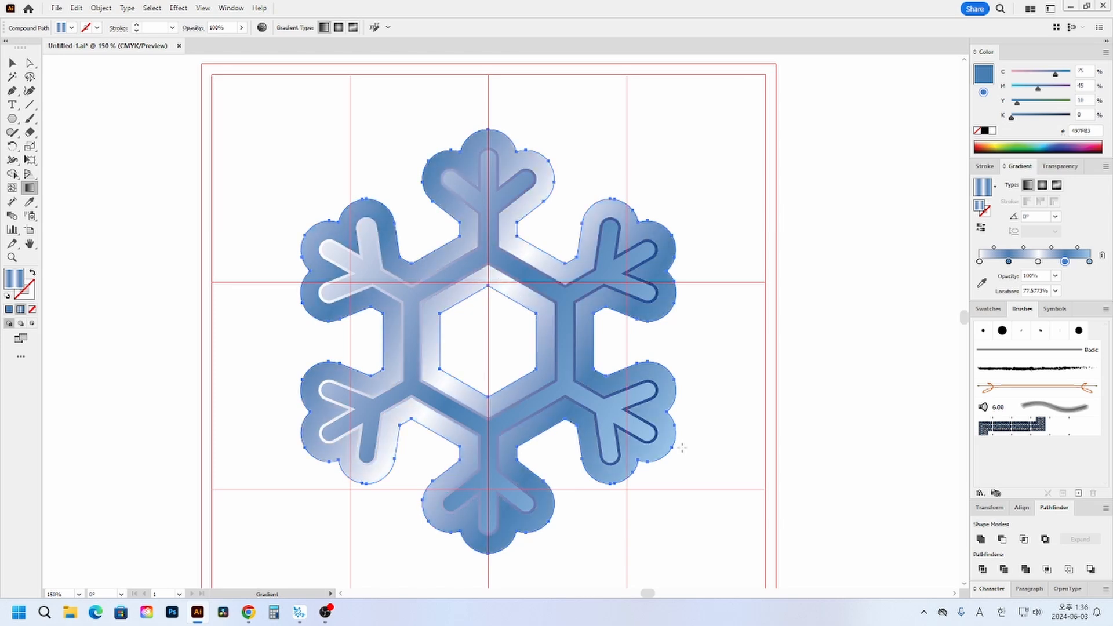
left_click_drag(707, 467, 745, 488)
key("v")
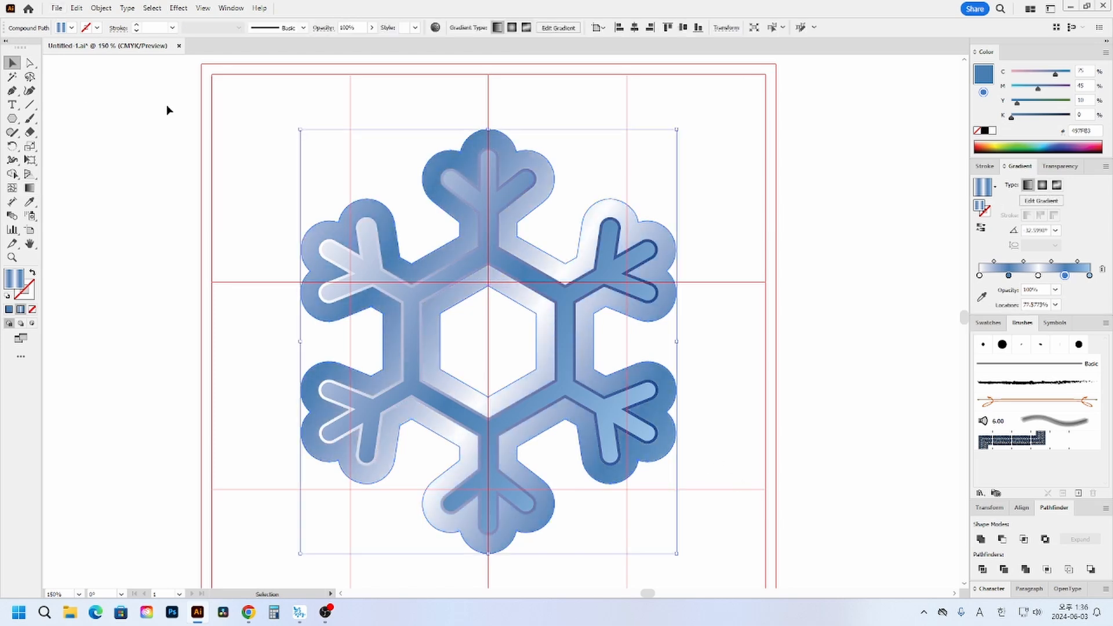
- Apply the multi-stop blue-and-white gradient to the outline shape's stroke
left_click(756, 251)
left_click(667, 229)
left_click(33, 294)
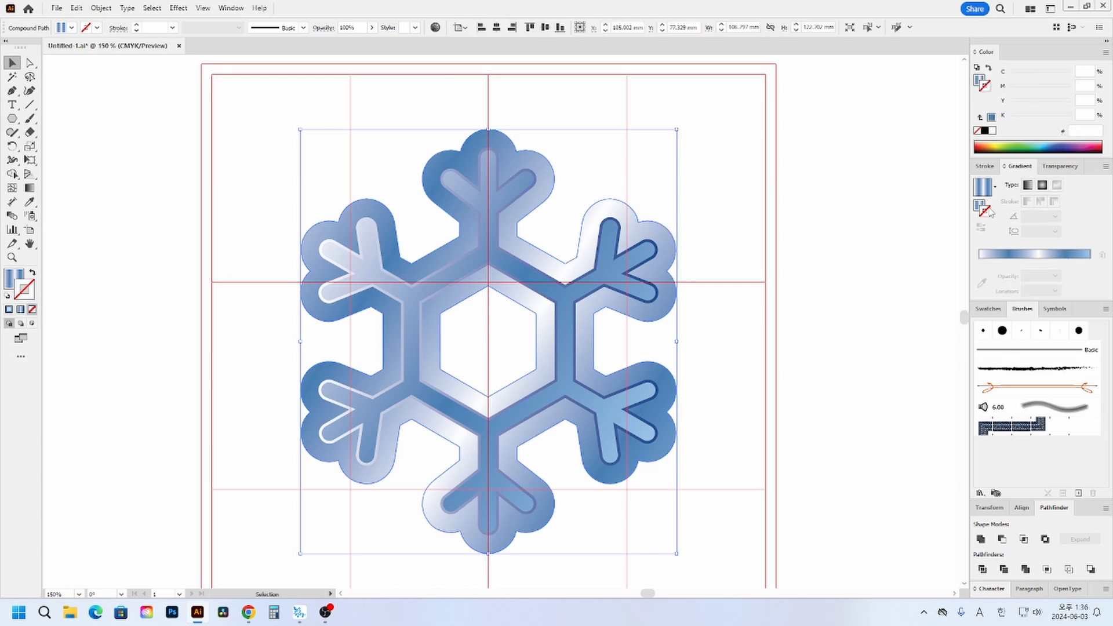
left_click(985, 196)
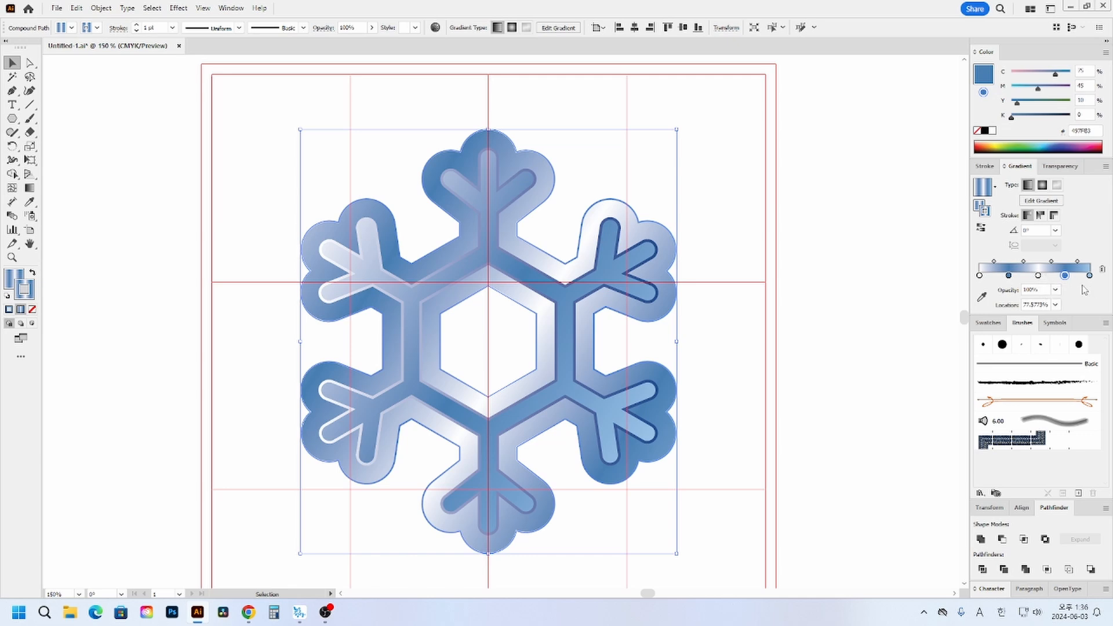
- Set the stroke gradient's second stop to C 90, M 70, Y 0, K 20, move it to 100% and remove all other stops except the first white one
double_click(1010, 276)
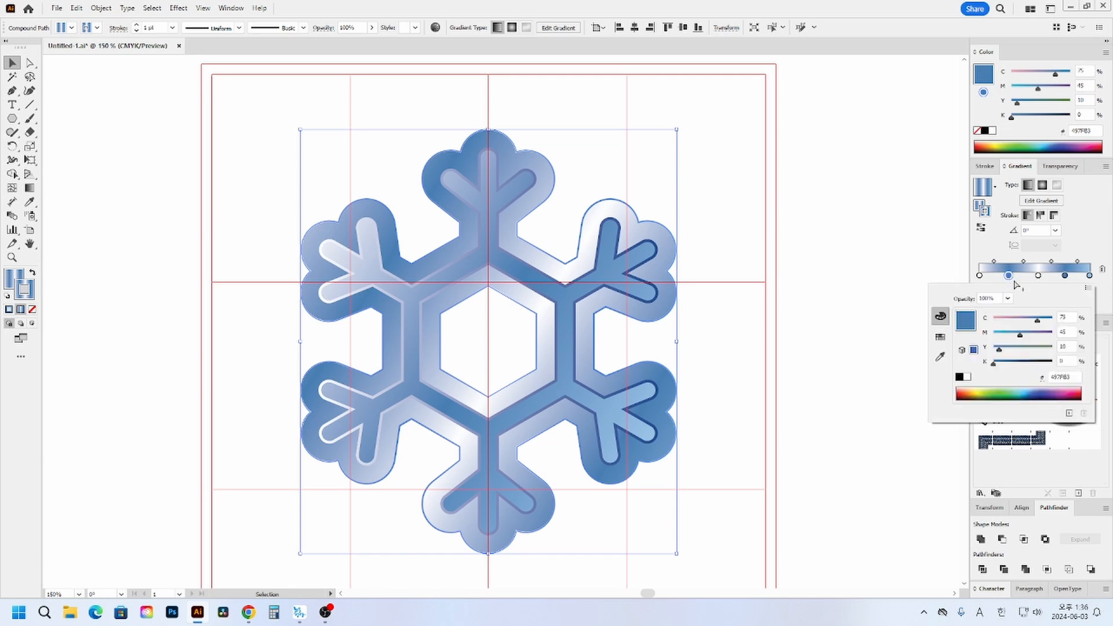
left_click(1072, 319)
type("90")
key("Tab")
type("70")
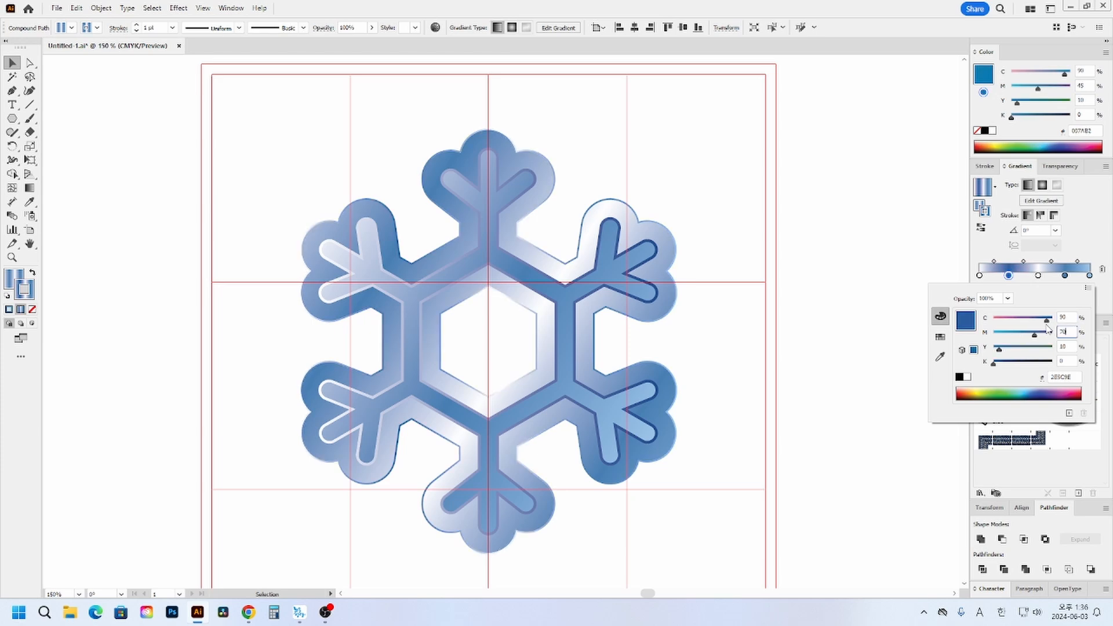
key("Tab")
type("0")
key("Tab")
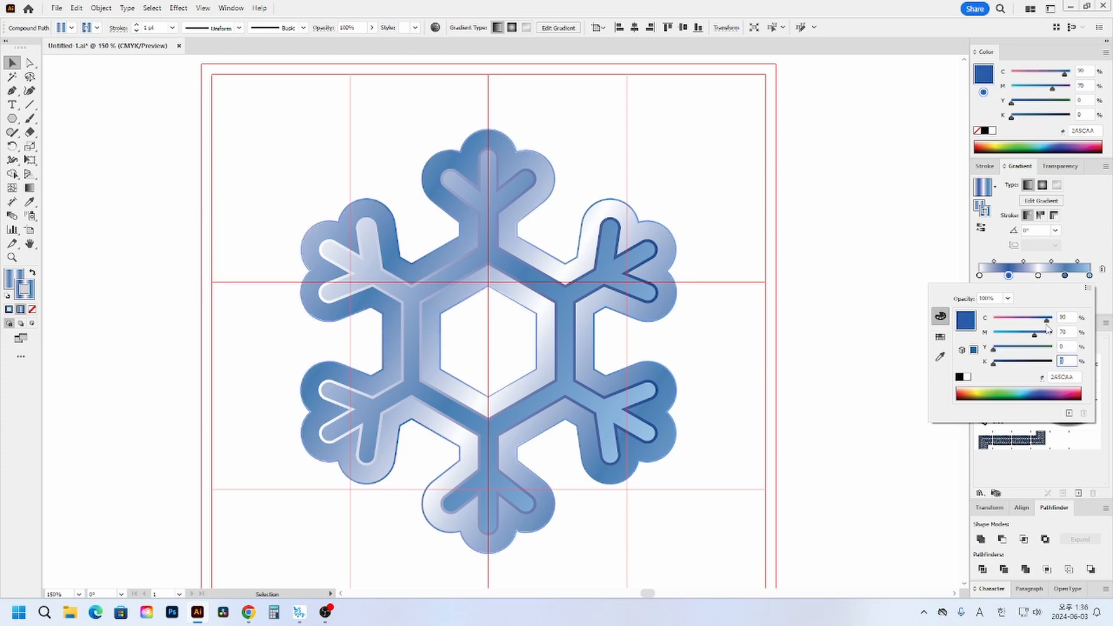
type("20")
key("Return")
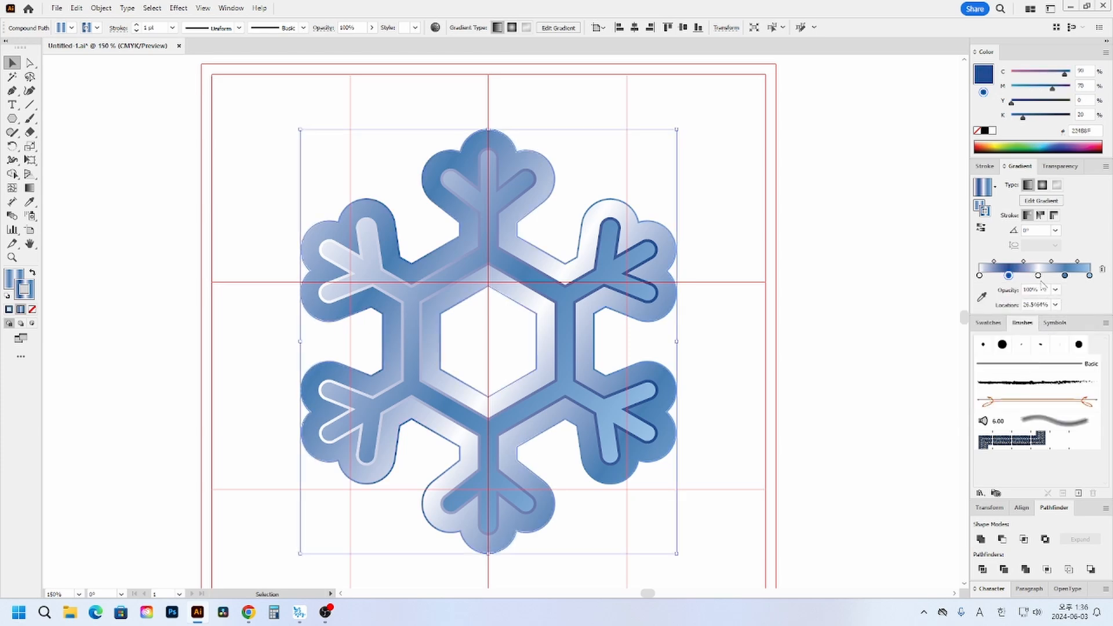
mouse_move(1039, 277)
left_mouse_down()
mouse_move(1084, 299)
mouse_move(1081, 281)
mouse_move(1094, 294)
mouse_move(1078, 308)
left_mouse_up()
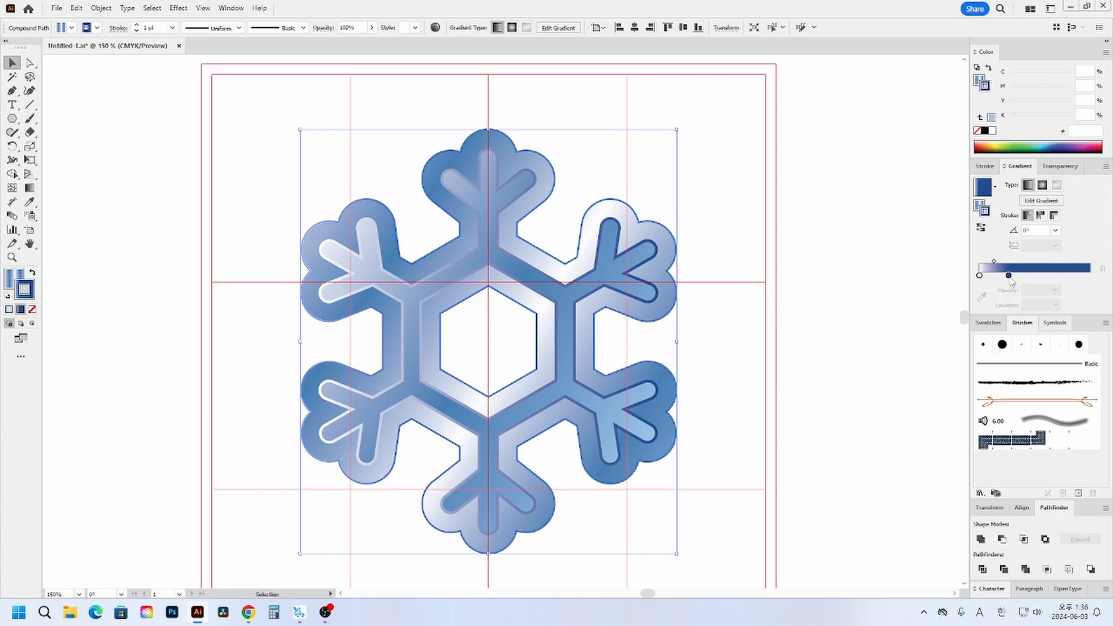
left_click_drag(1009, 276, 1015, 308)
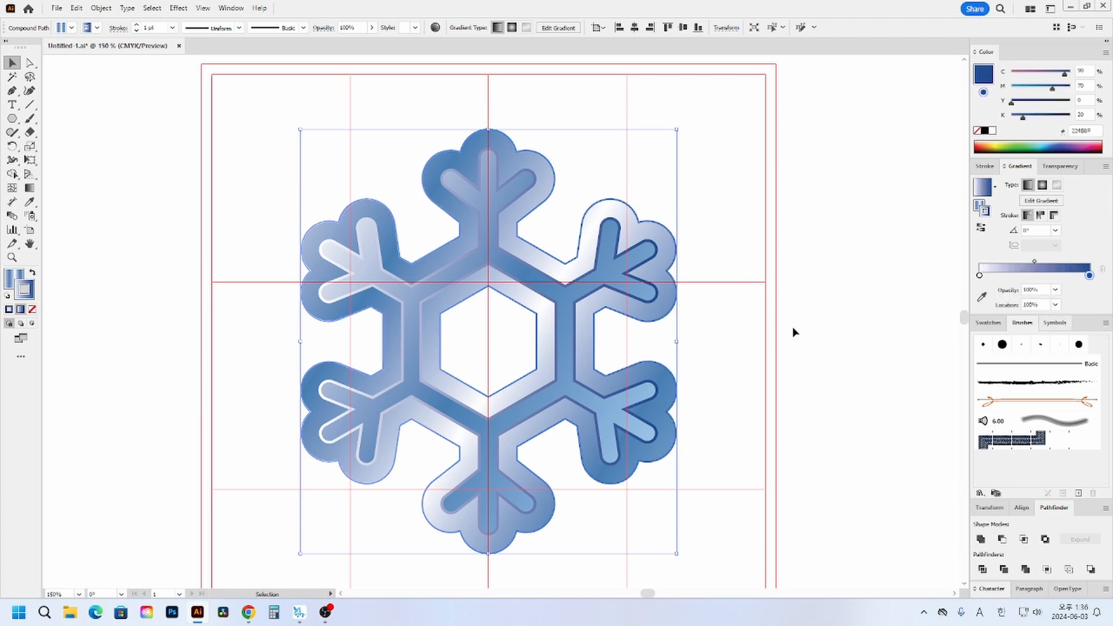
- Align the outline shape's stroke to the outside and set its weight to 2 pt
left_click(985, 167)
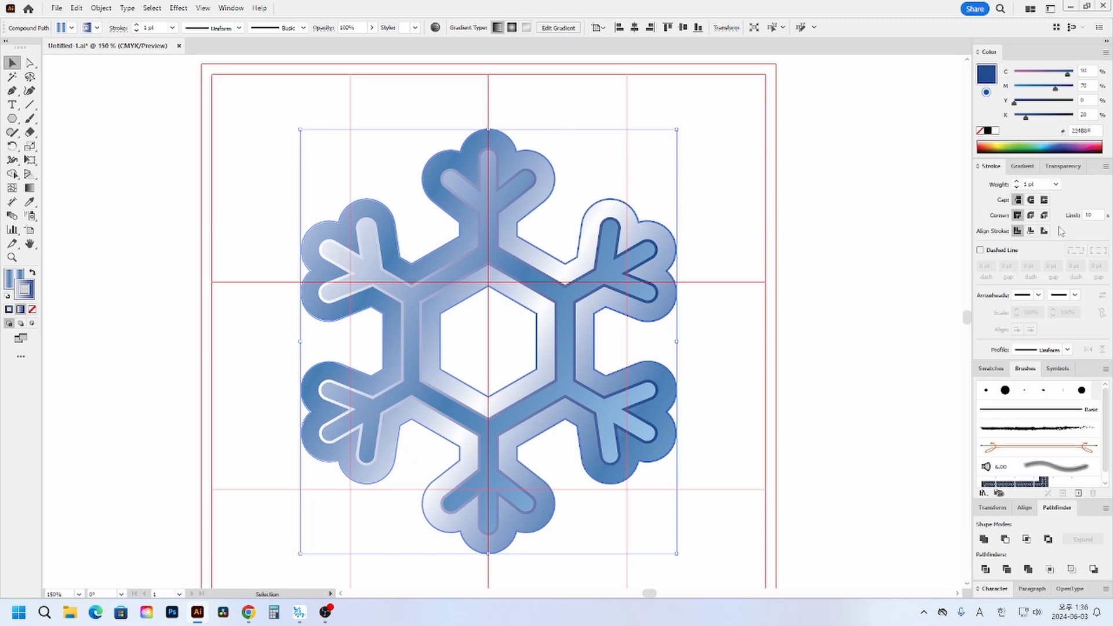
left_click(1045, 231)
left_click(1017, 182)
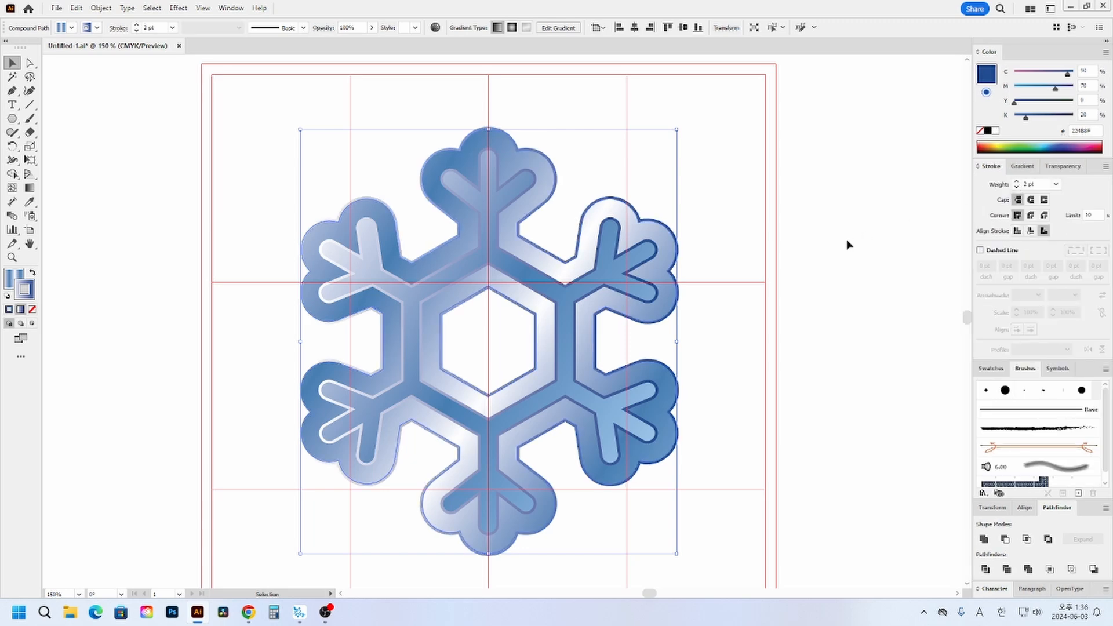
- Move the inner snowflake and the outline shape apart, undo both moves and deselect everything
left_click(757, 353)
left_click(657, 468)
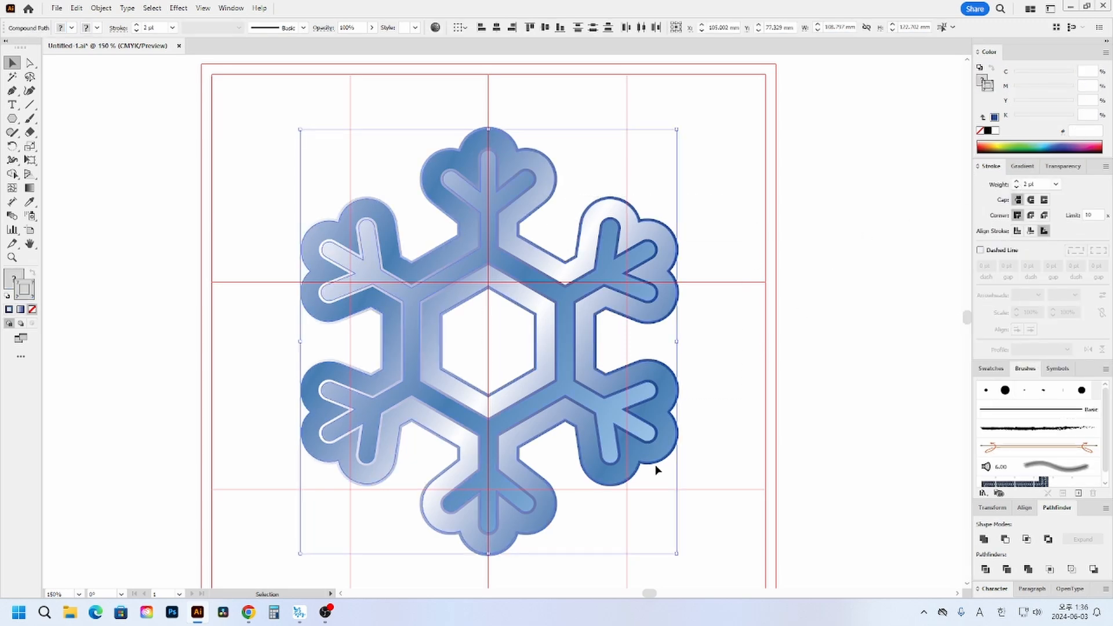
left_click(685, 444)
left_click_drag(572, 344, 644, 331)
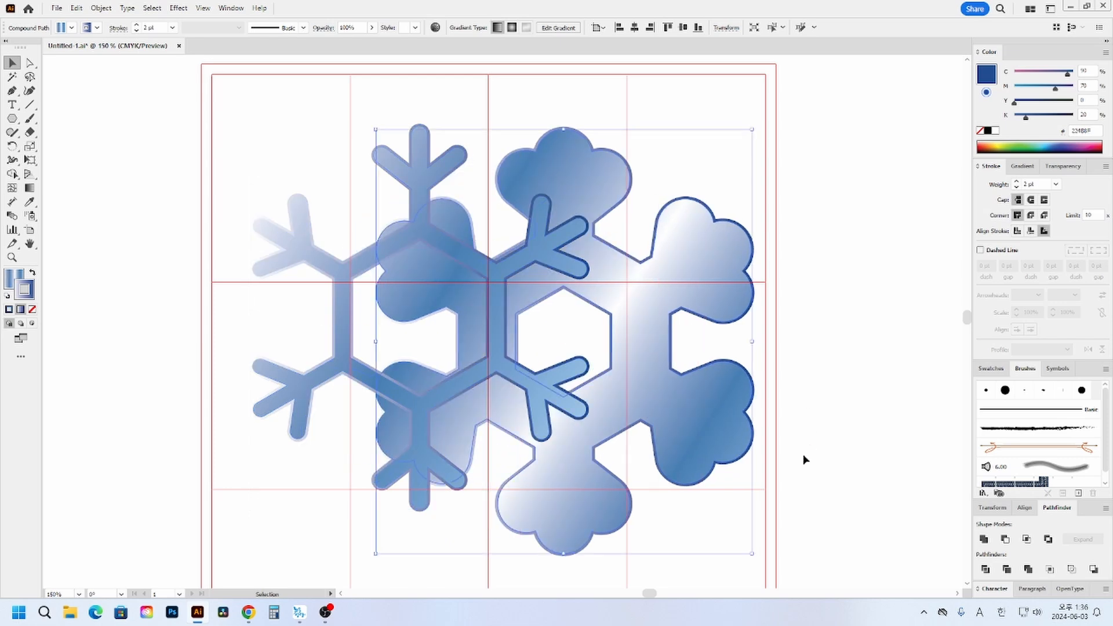
key("ctrl+z")
key("ctrl+z")
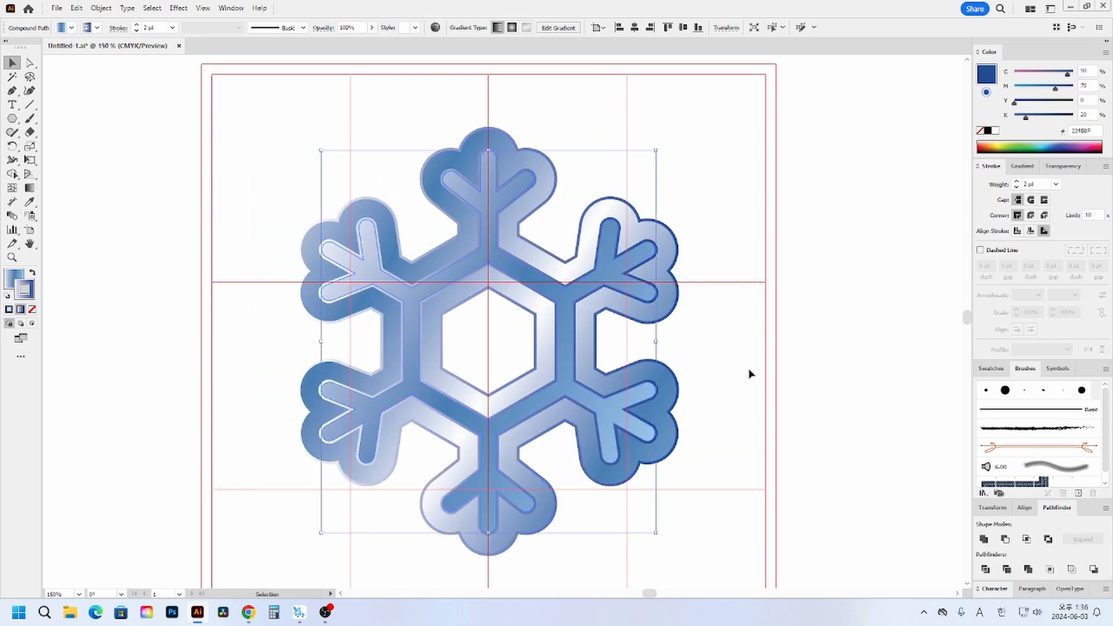
left_click(750, 387)
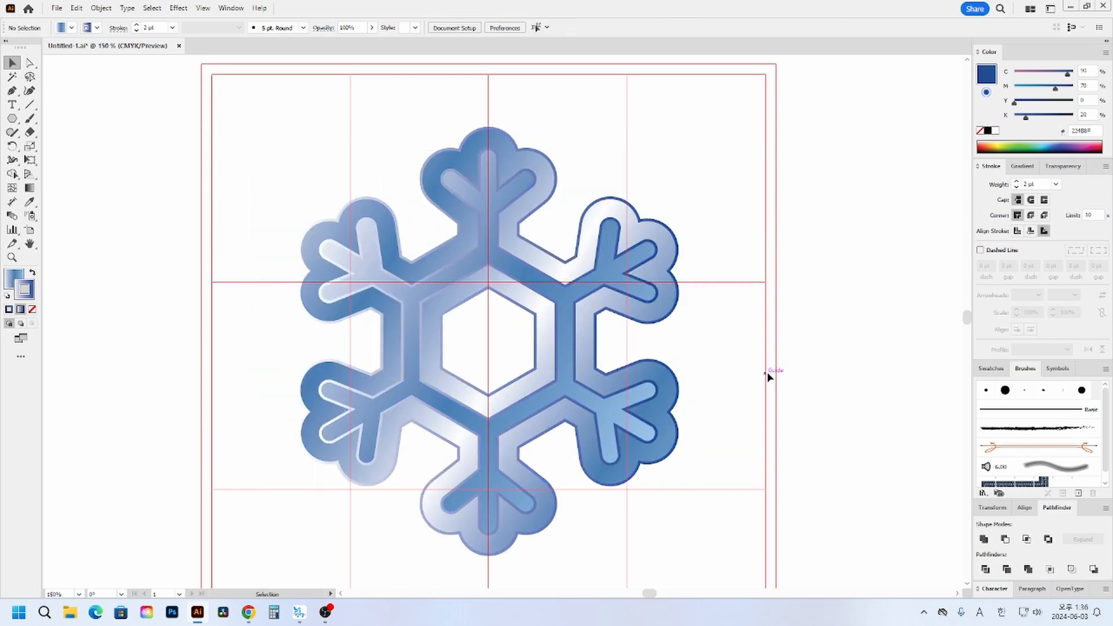
left_click(627, 436)
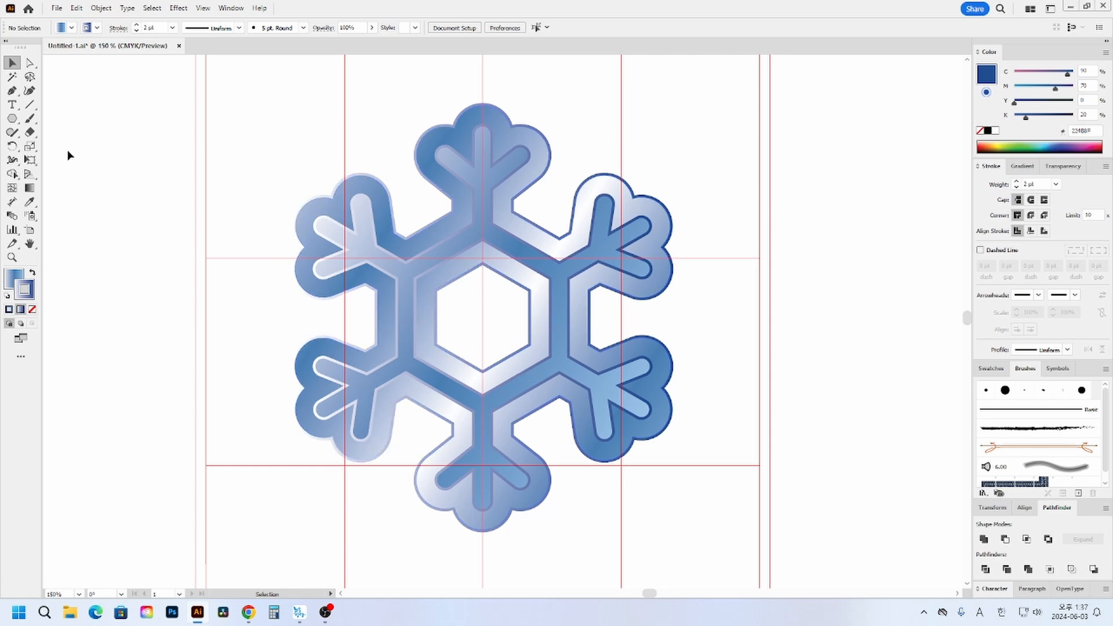
- Add the text 겨울캠프 beside the snowflake's upper-left arm
left_click(12, 105)
left_click(262, 194)
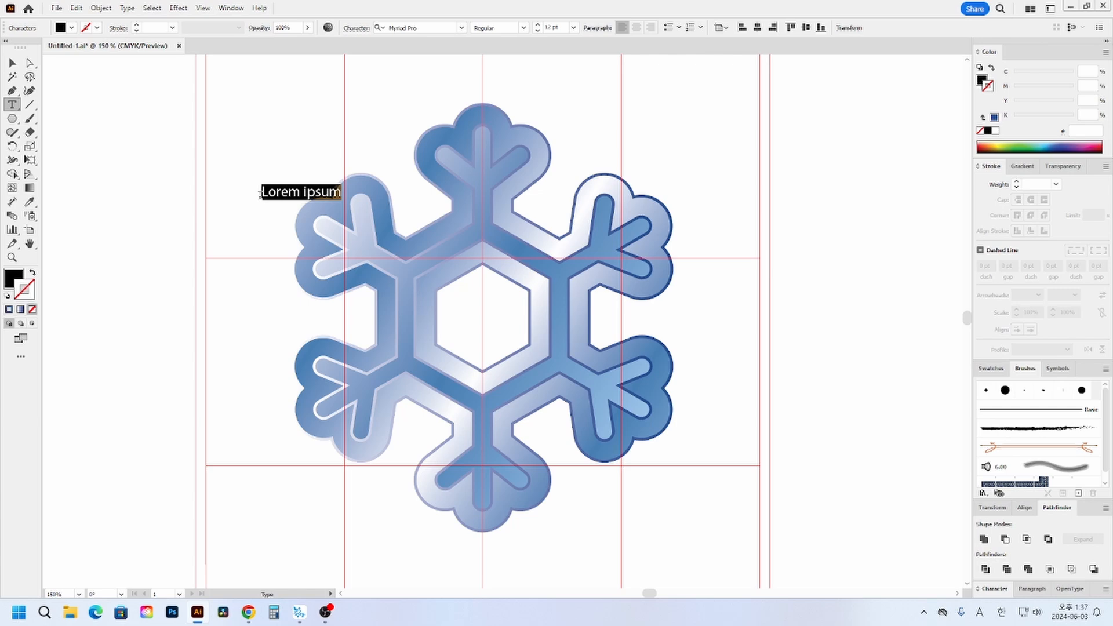
type("rudnf")
key("BackSpace")
key("BackSpace")
key("BackSpace")
key("BackSpace")
key("BackSpace")
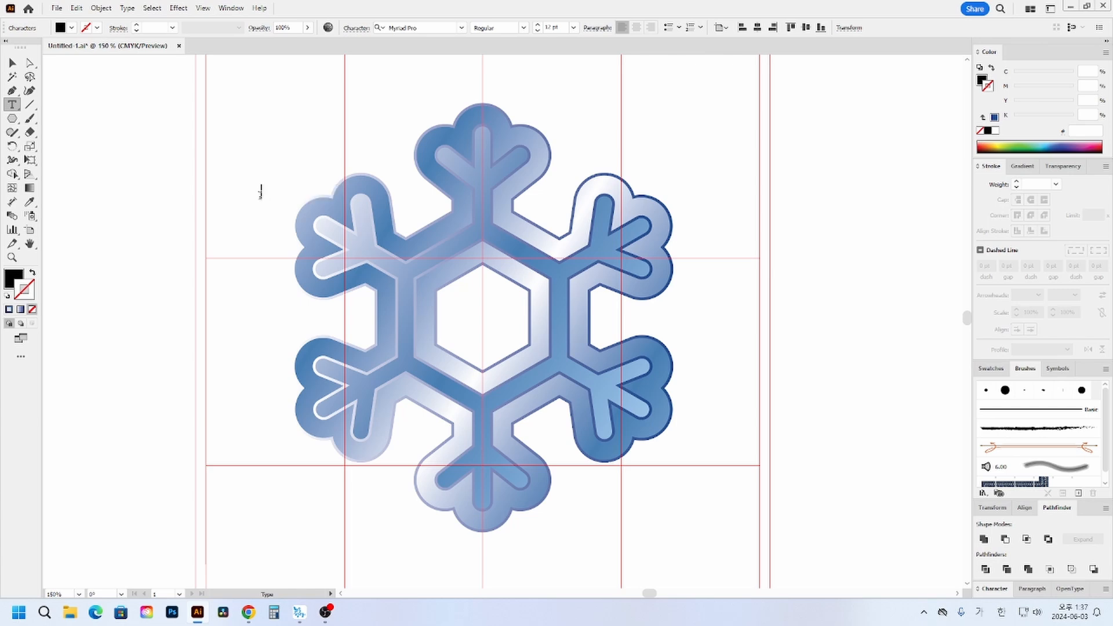
type("겨울캠피")
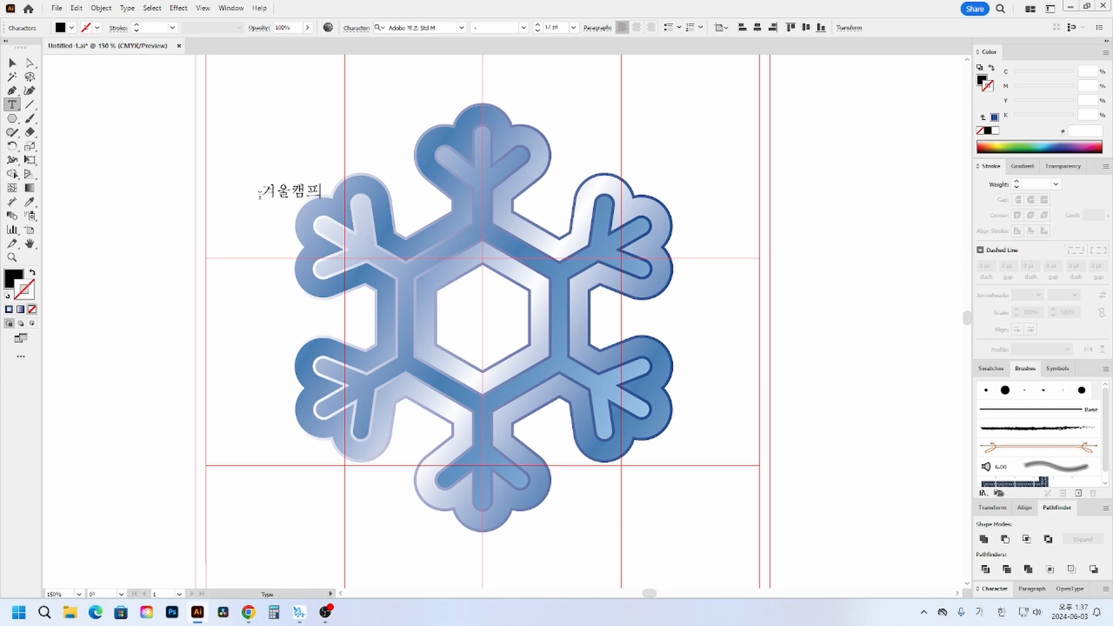
key("BackSpace")
type("프")
- Enlarge the 겨울캠프 text to about 81.5 pt and move it across the upper middle of the snowflake
left_click(12, 63)
left_click_drag(323, 200, 659, 285)
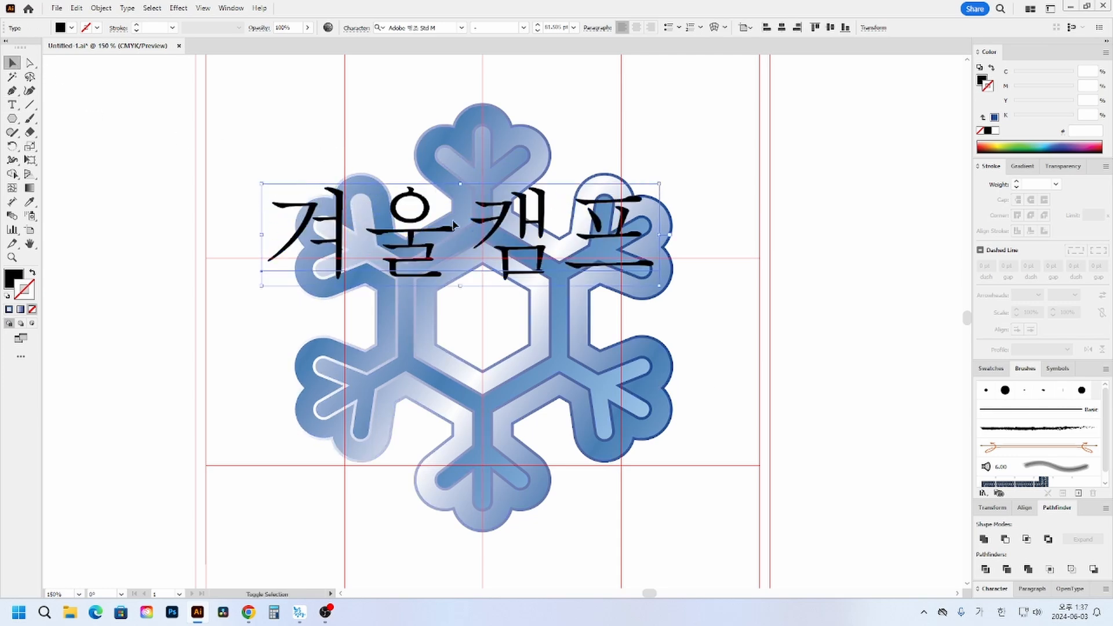
left_click_drag(454, 226, 480, 266)
- Change the font of the 겨울캠프 text to HY견고딕
key("ctrl+t")
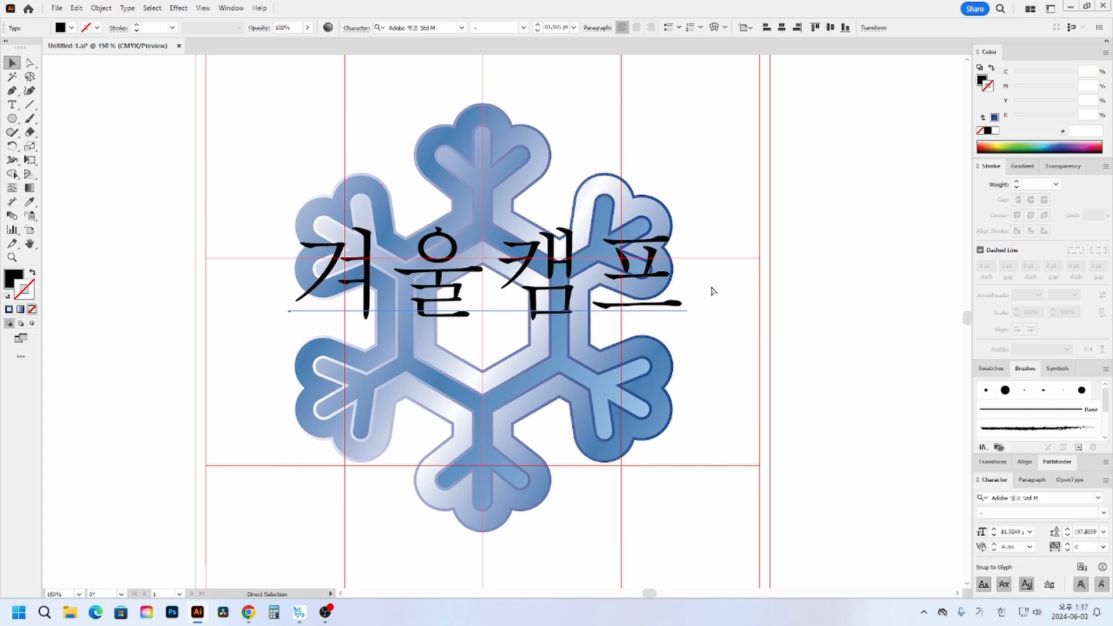
left_click(1031, 499)
key("BackSpace")
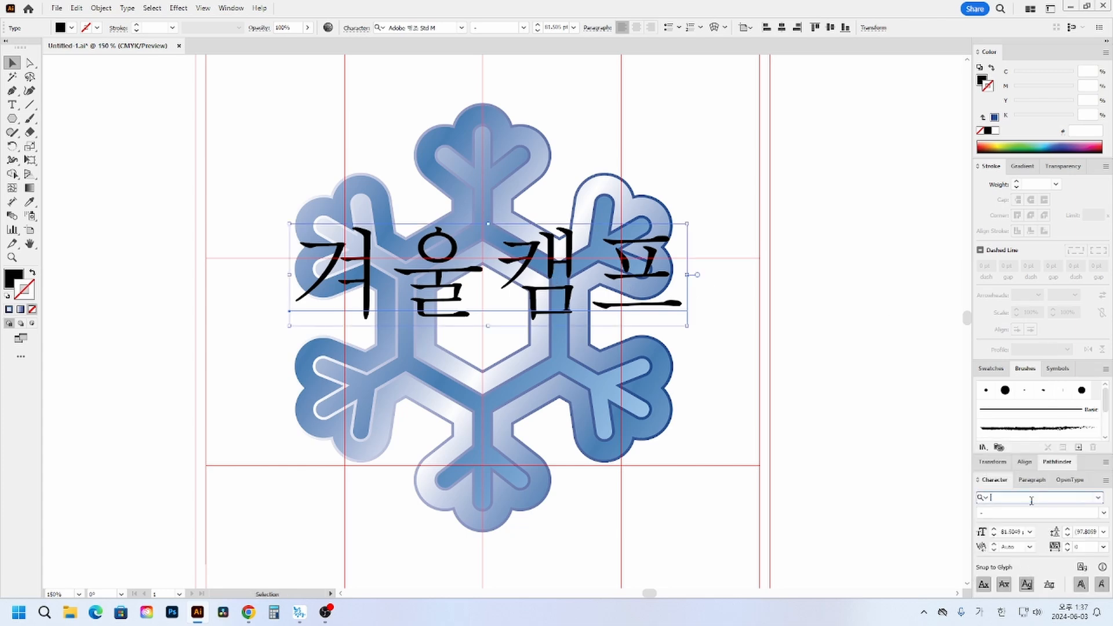
type("견")
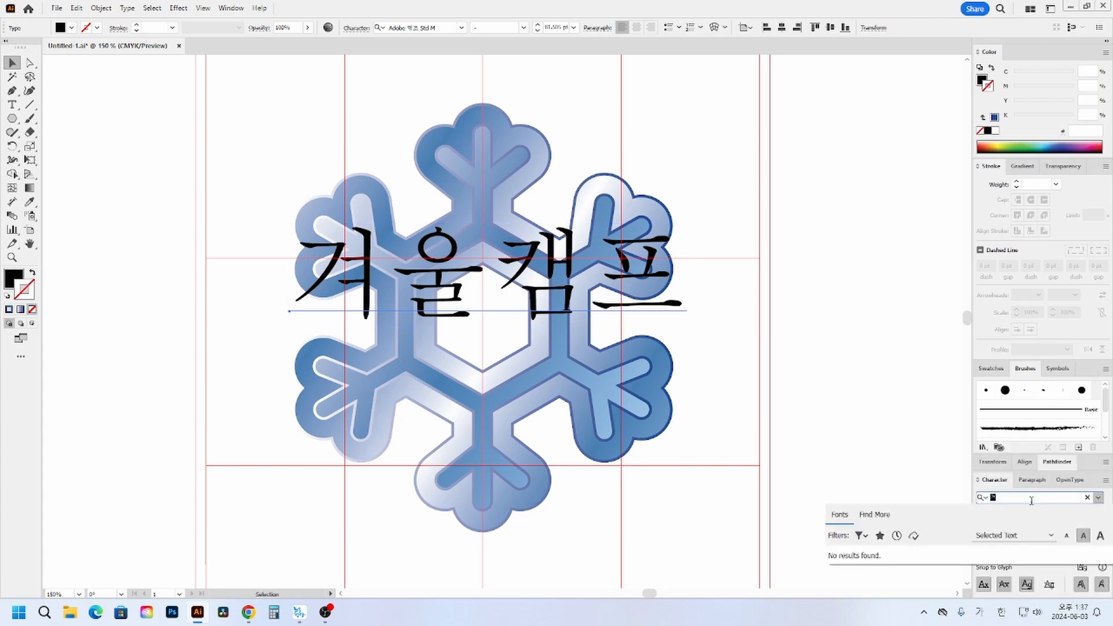
type("고")
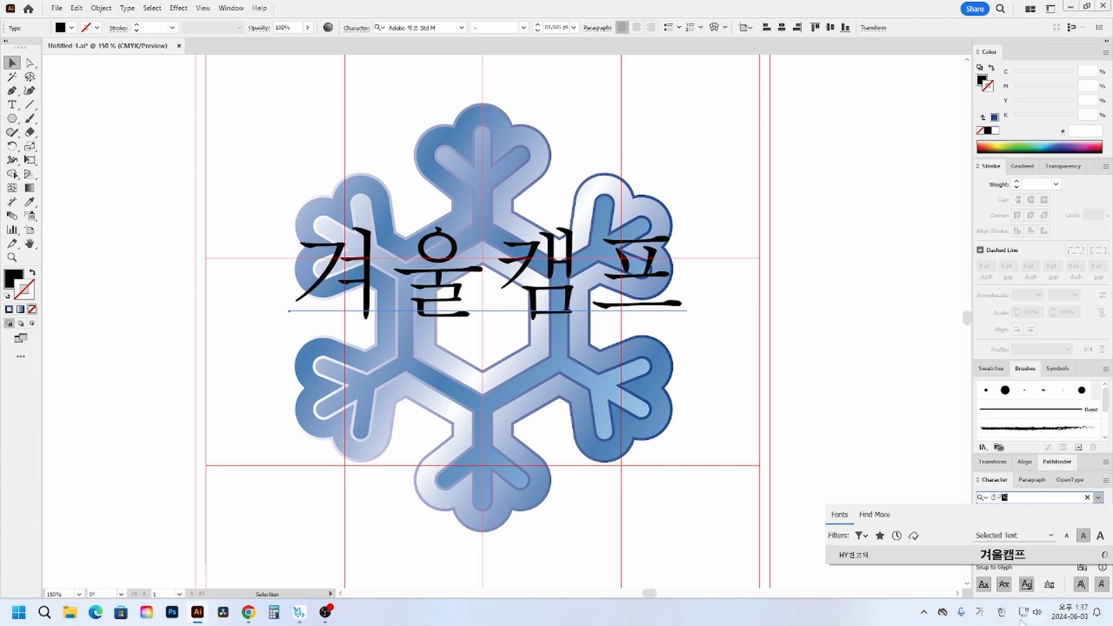
type("딕")
key("Return")
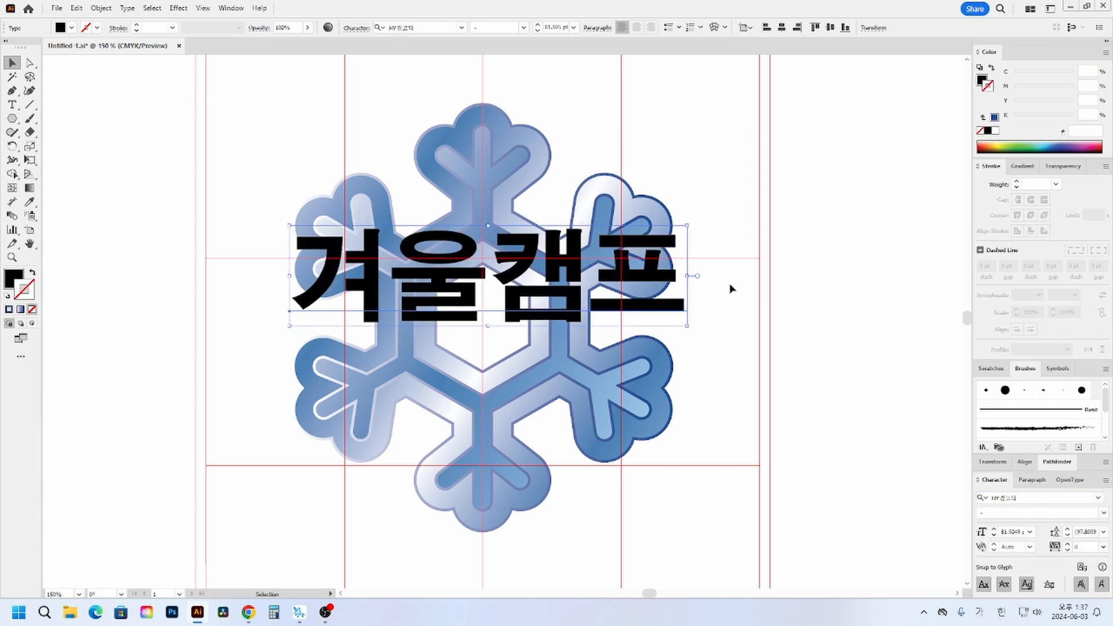
- Stretch the 겨울캠프 text taller to about 93.7 pt and move it over the snowflake's centre
left_click_drag(489, 326, 489, 341)
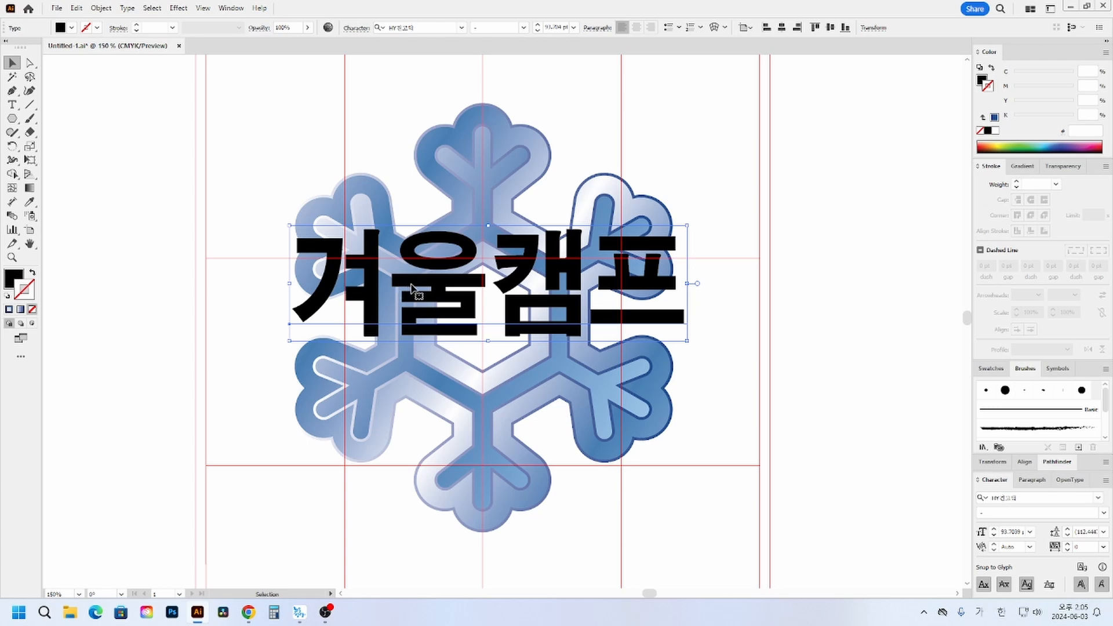
left_click_drag(412, 288, 468, 319)
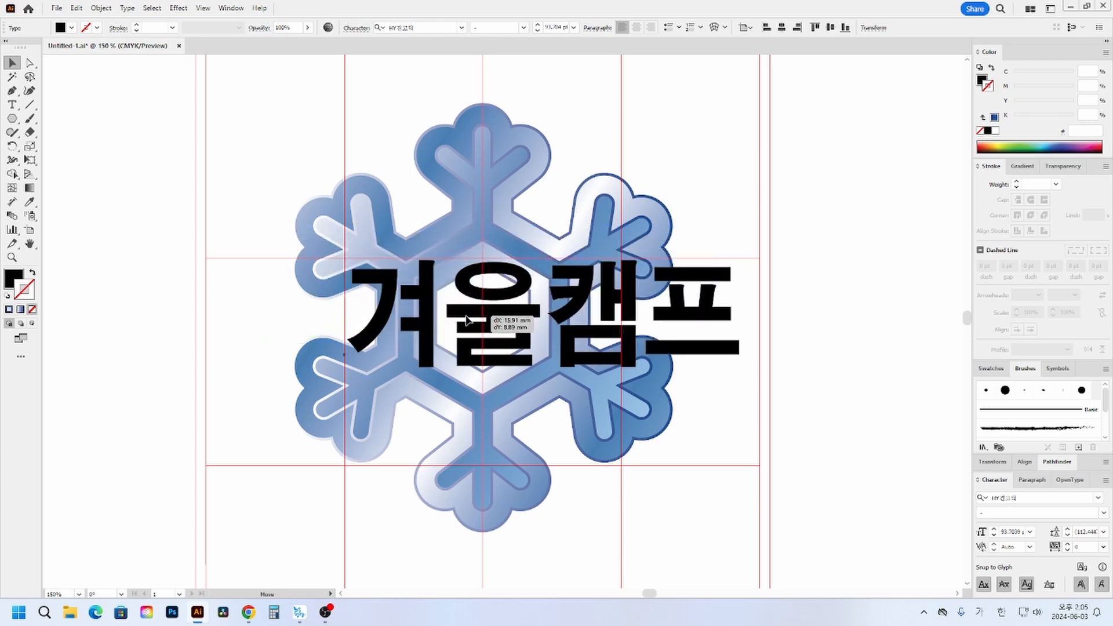
left_click_drag(467, 320, 468, 319)
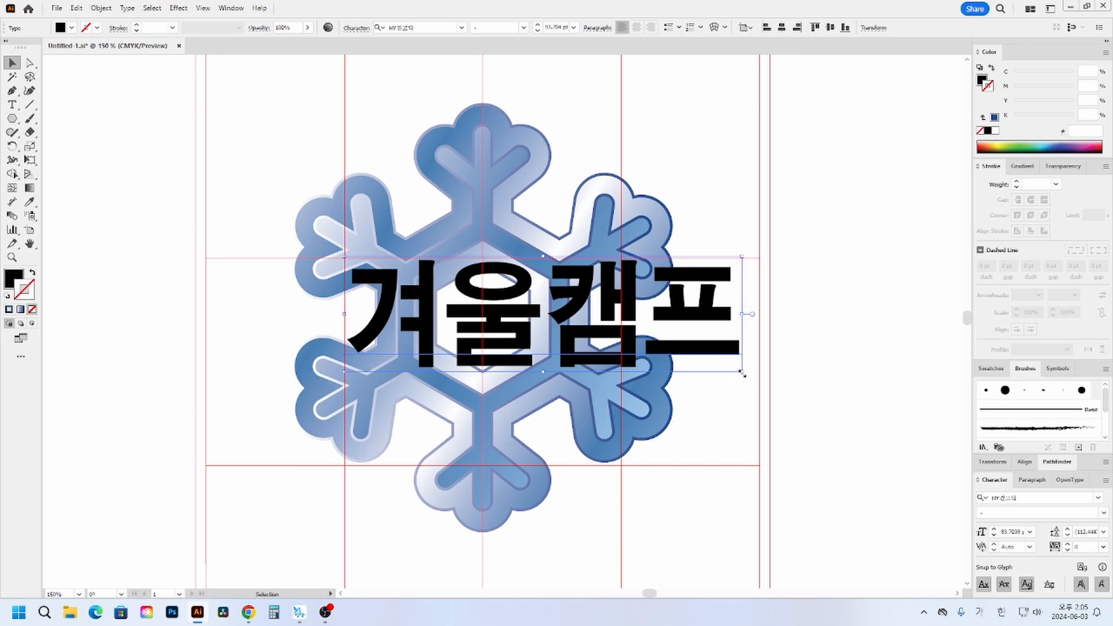
- Set the 겨울캠프 text's tracking to -100 and squeeze the text slightly narrower
left_click(1065, 545)
key("Return")
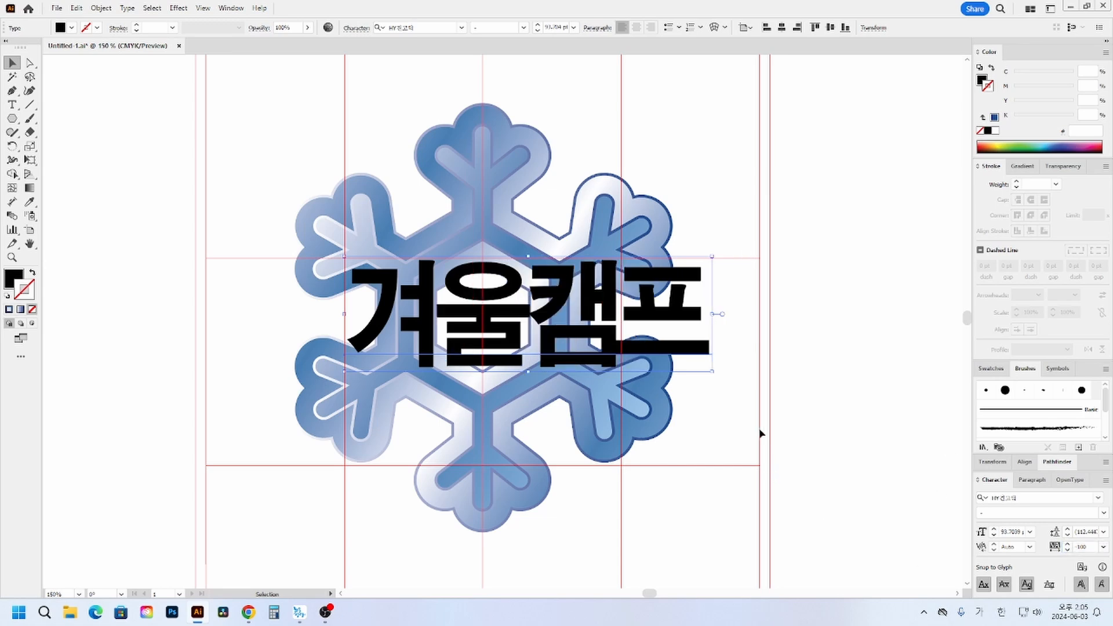
left_click_drag(715, 317, 674, 316)
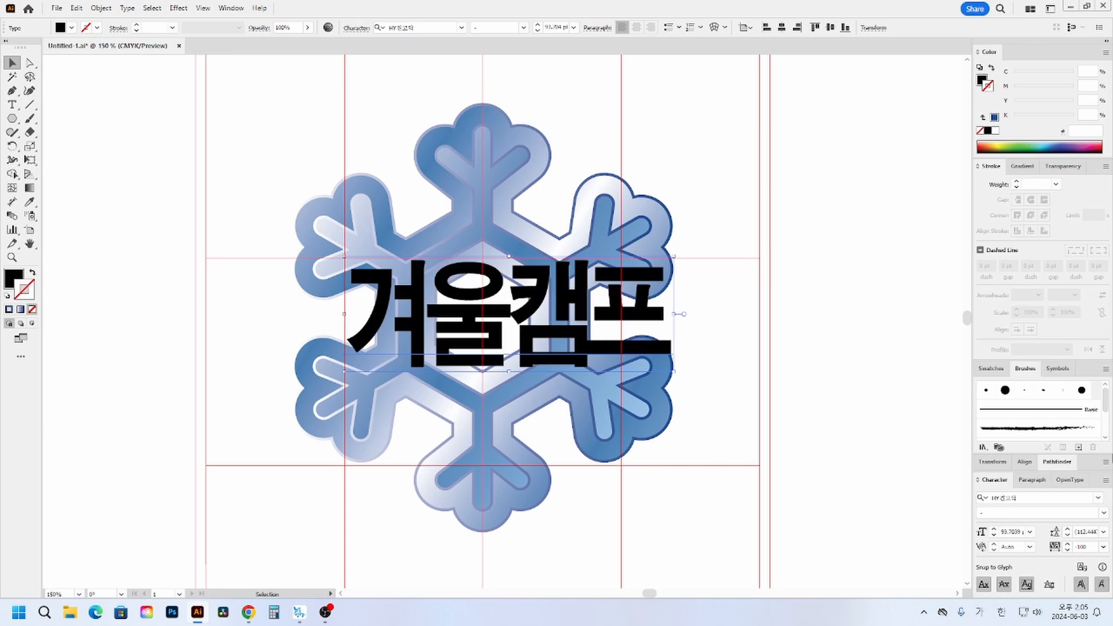
- Set the title text's tracking to -80 and deselect it
left_click(1087, 548)
key("BackSpace")
key("Return")
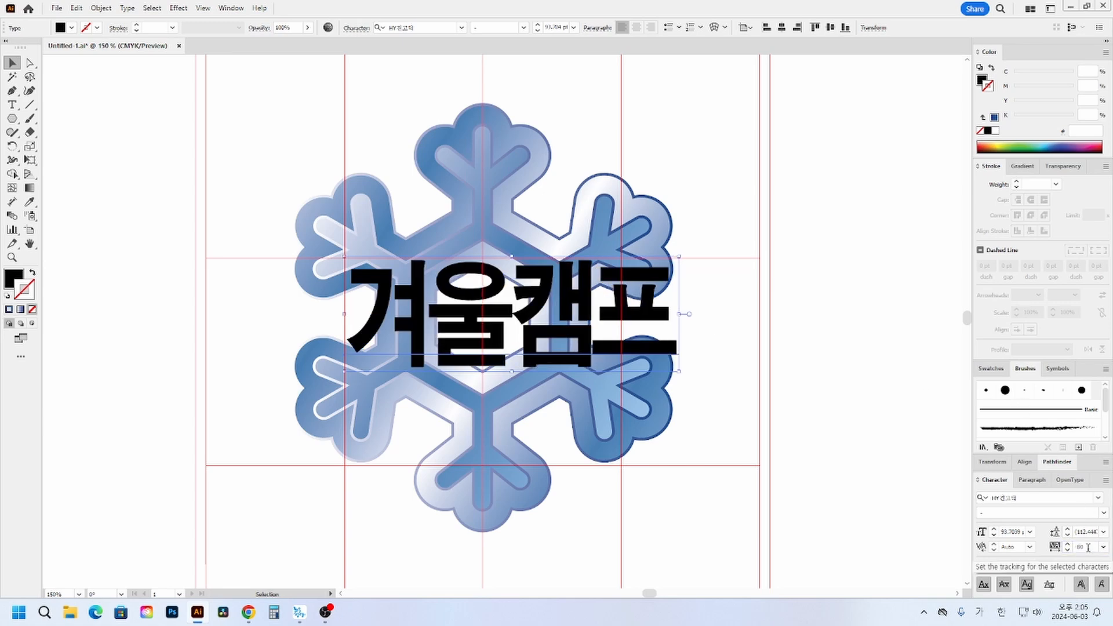
left_click(686, 478)
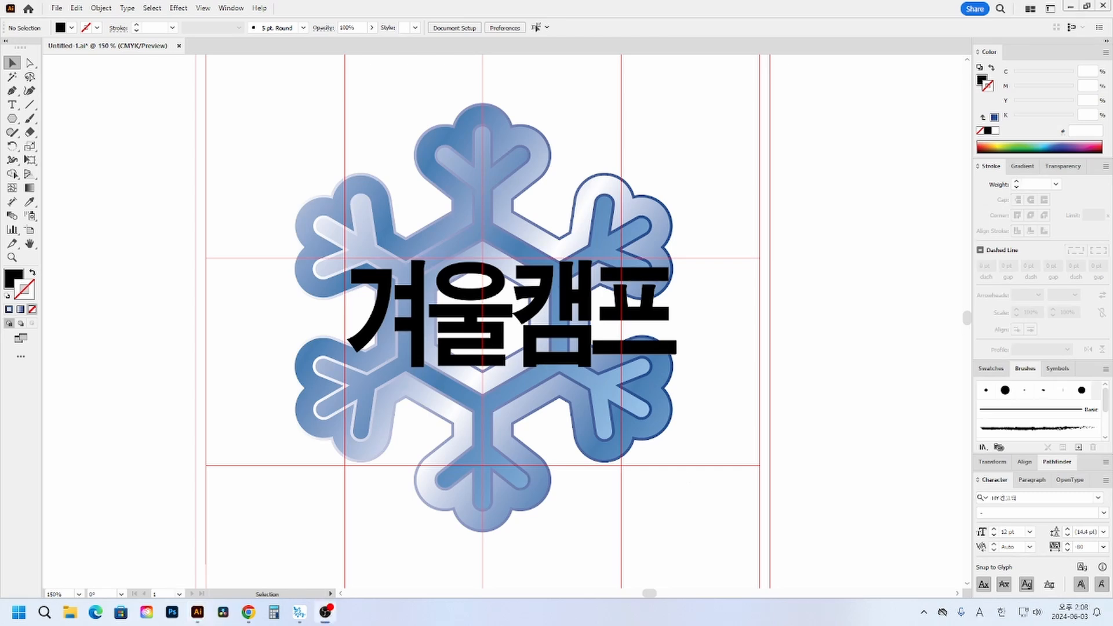
- Convert the 겨울캠프 text to outlines and ungroup it into separate letters
left_click(590, 338)
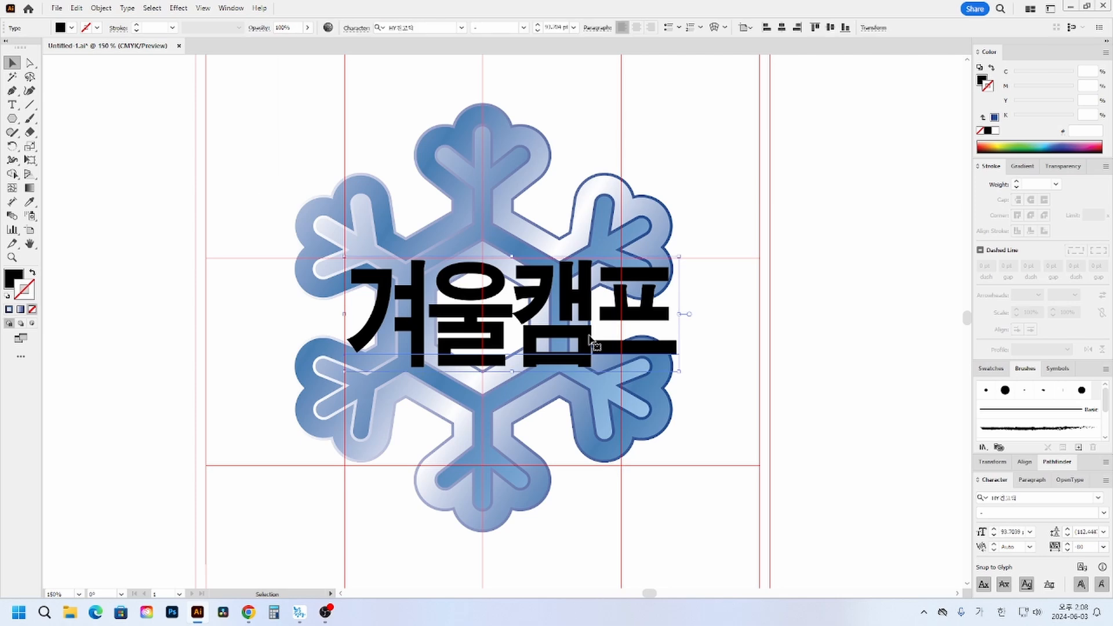
right_click(590, 338)
left_click(691, 417)
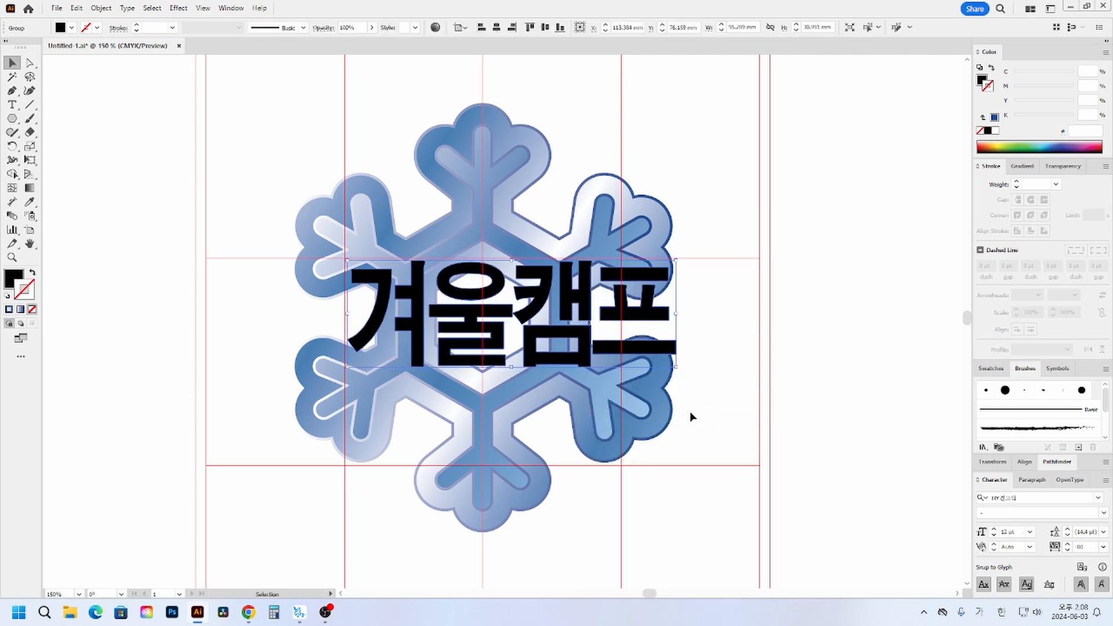
right_click(487, 322)
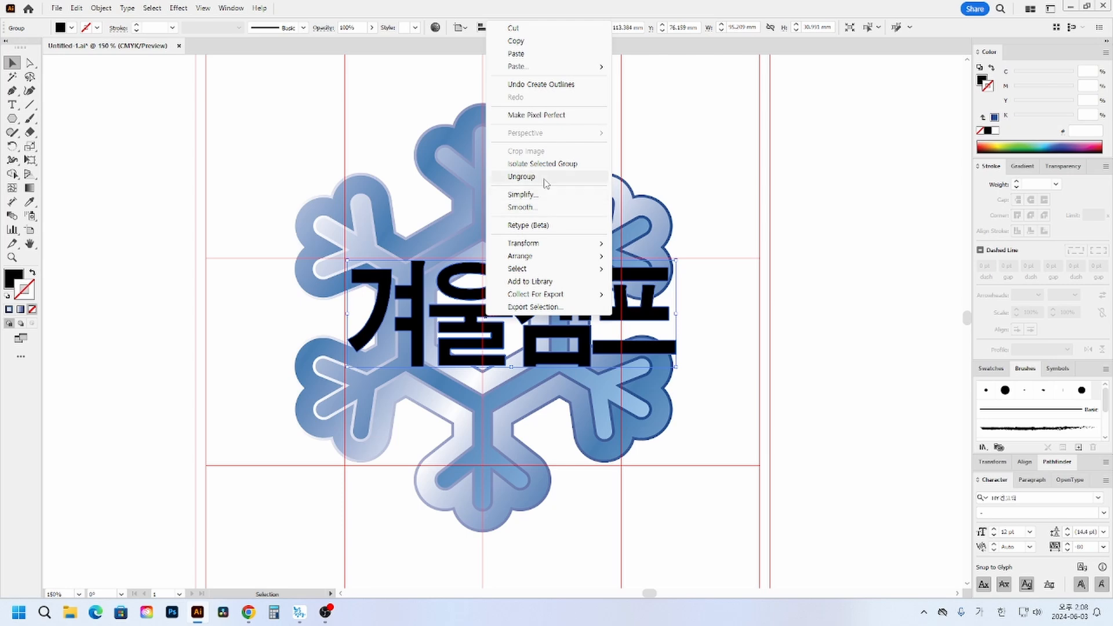
left_click(778, 204)
- Lock both snowflake layers behind the title letters
left_click(510, 203)
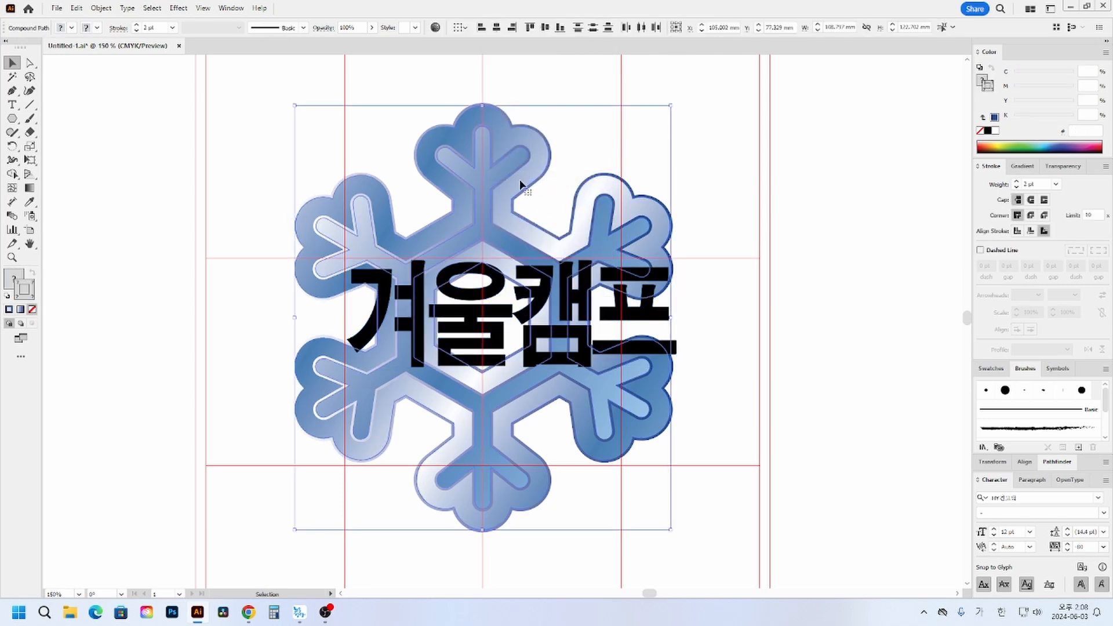
key("a")
key("ctrl+2")
- Reduce the height of all four outlined letters together to about 29.7 mm
left_click_drag(589, 141, 316, 284)
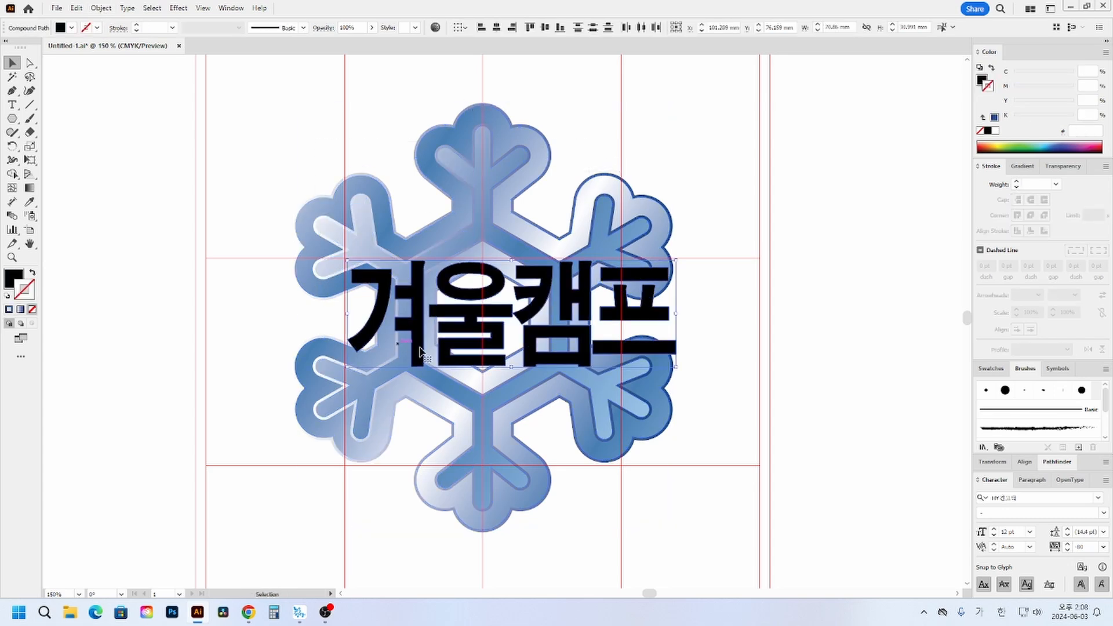
left_click(537, 402)
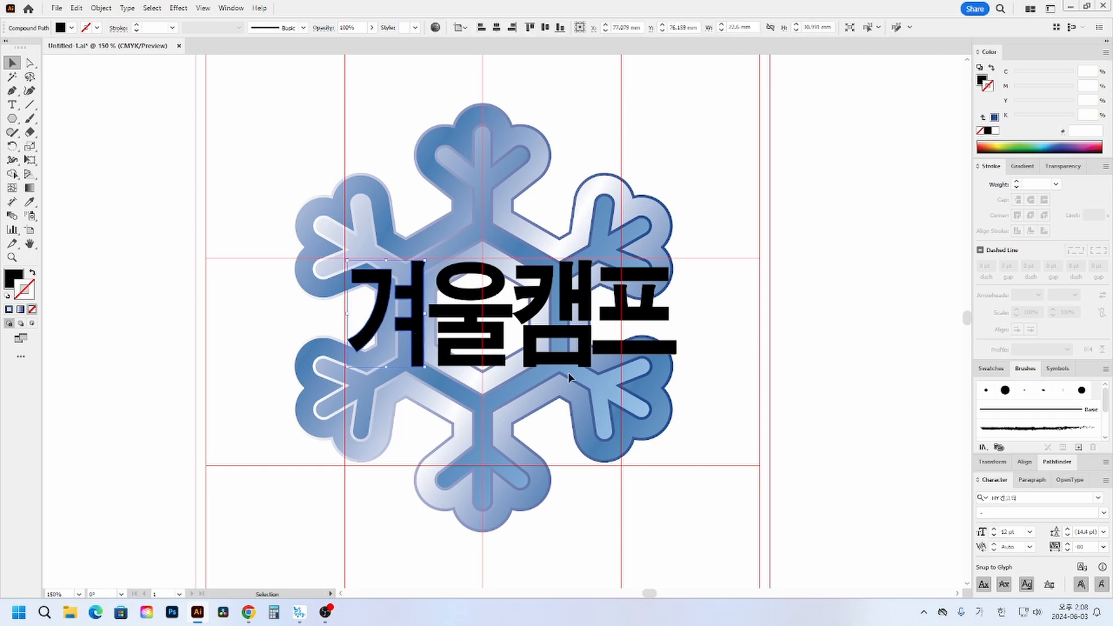
left_click_drag(736, 378, 220, 220)
left_click_drag(514, 367, 513, 358)
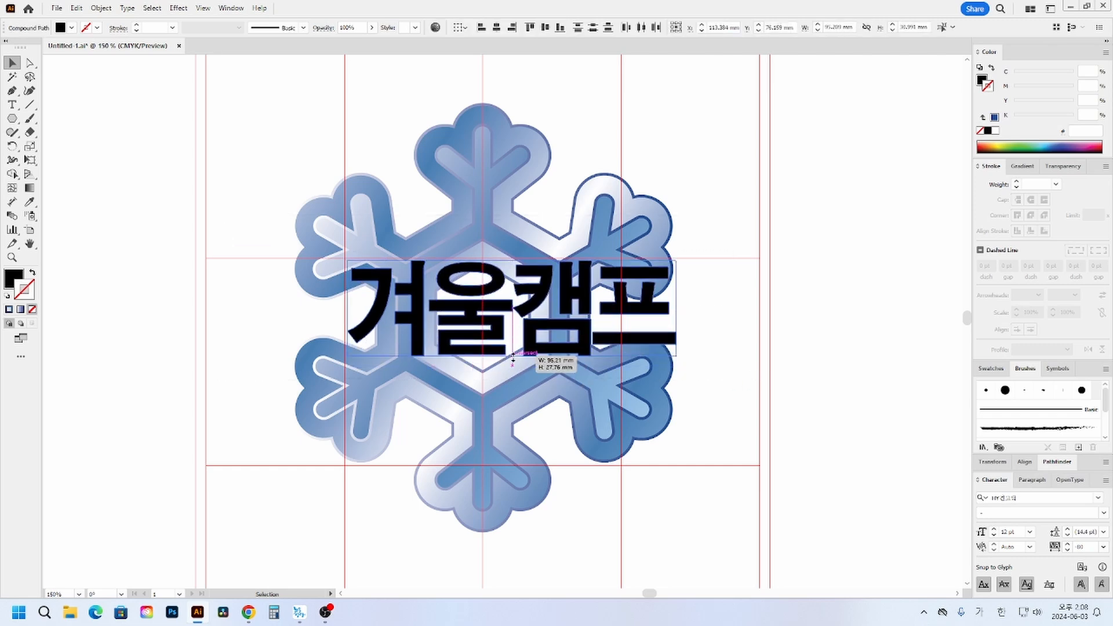
left_click_drag(514, 360, 513, 367)
left_click(555, 431)
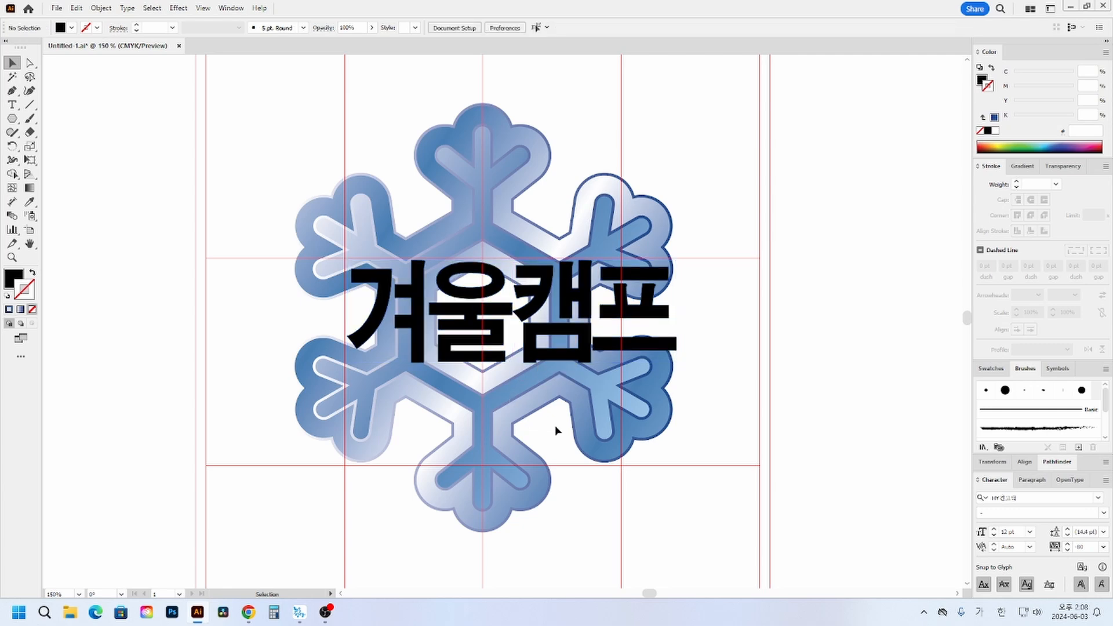
- Delete only the ring-shaped ㅇ part of the letter 울 using the Group Selection tool
left_click(479, 346)
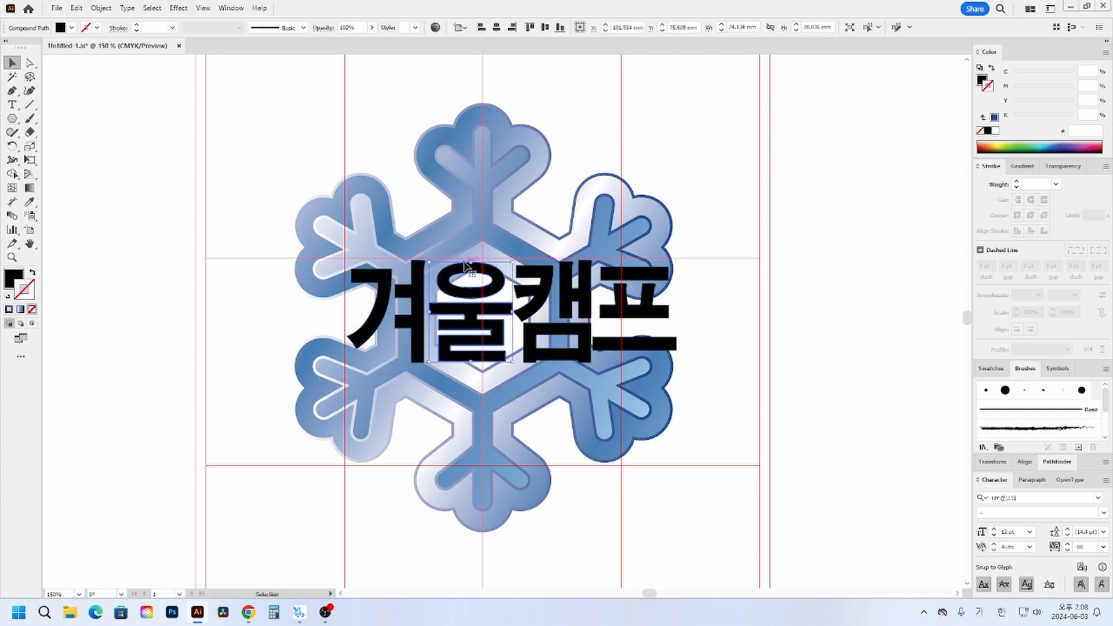
left_click(31, 63)
left_click(71, 76)
left_click(261, 151)
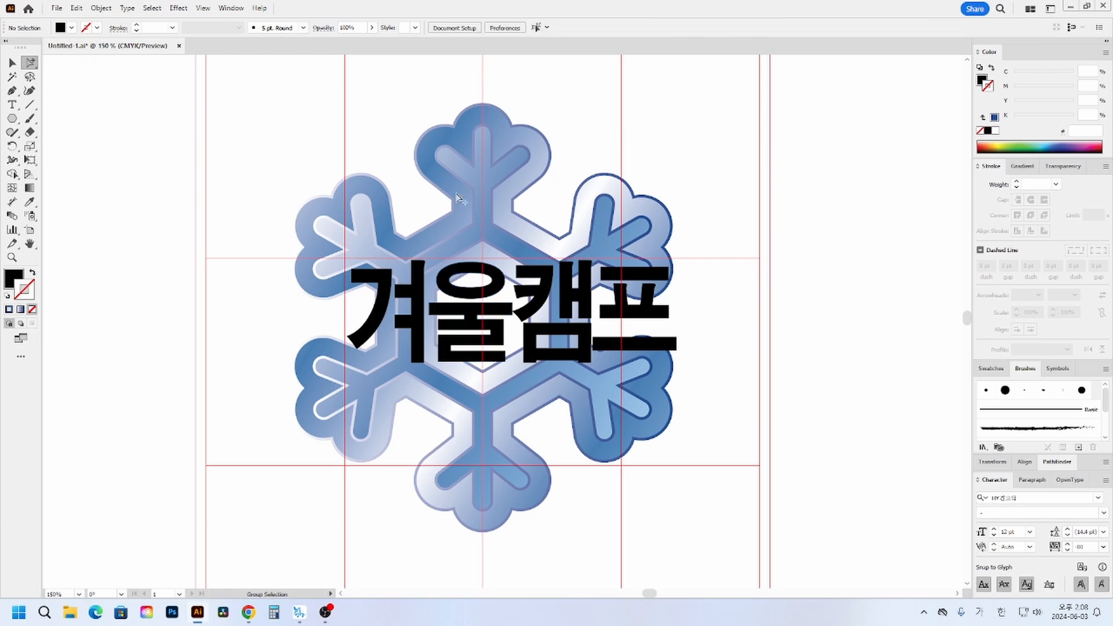
left_click(468, 266)
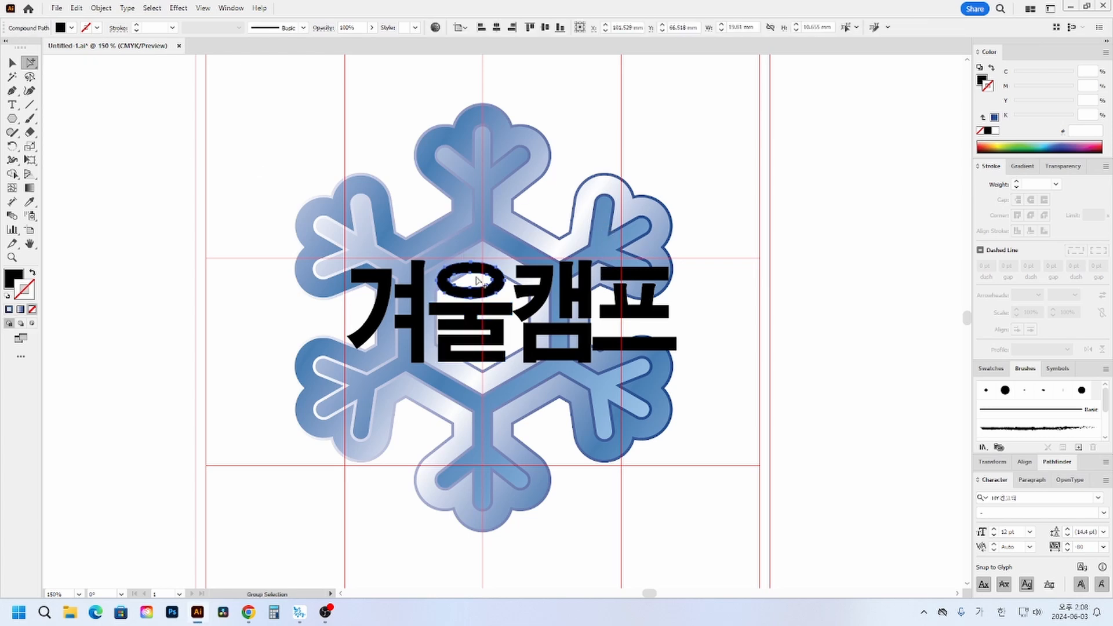
key("Delete")
- Draw a black circle about 16.8 mm across above the remaining part of 울
left_click(12, 258)
left_click_drag(317, 232, 813, 433)
left_click(12, 118)
left_click(69, 147)
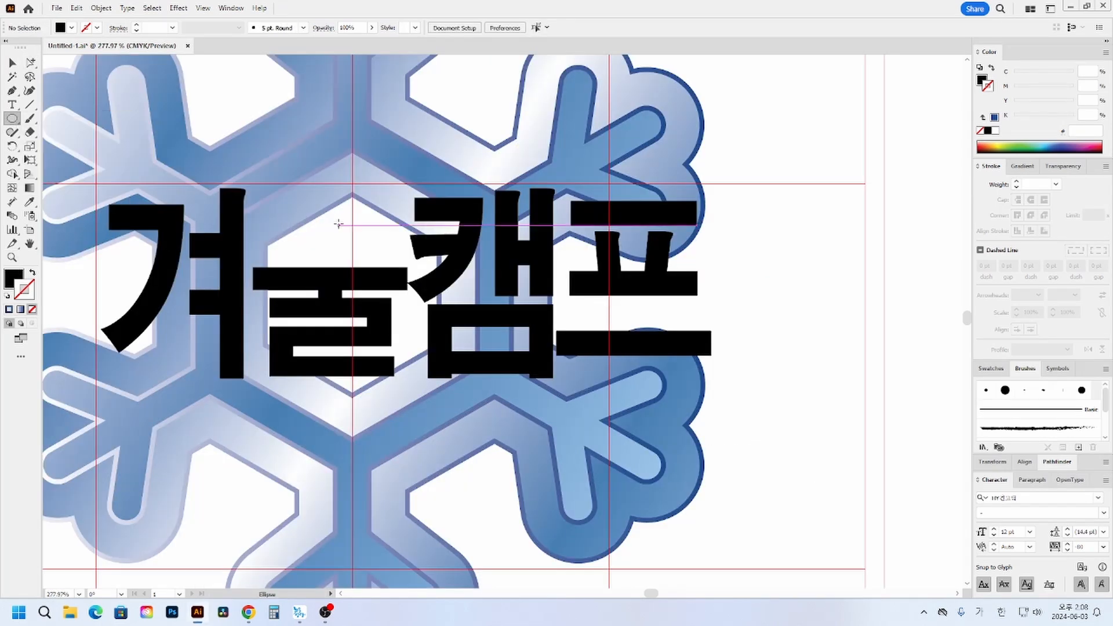
left_click_drag(337, 222, 391, 276)
mouse_move(329, 212)
left_mouse_down()
mouse_move(305, 204)
mouse_move(319, 201)
left_mouse_up()
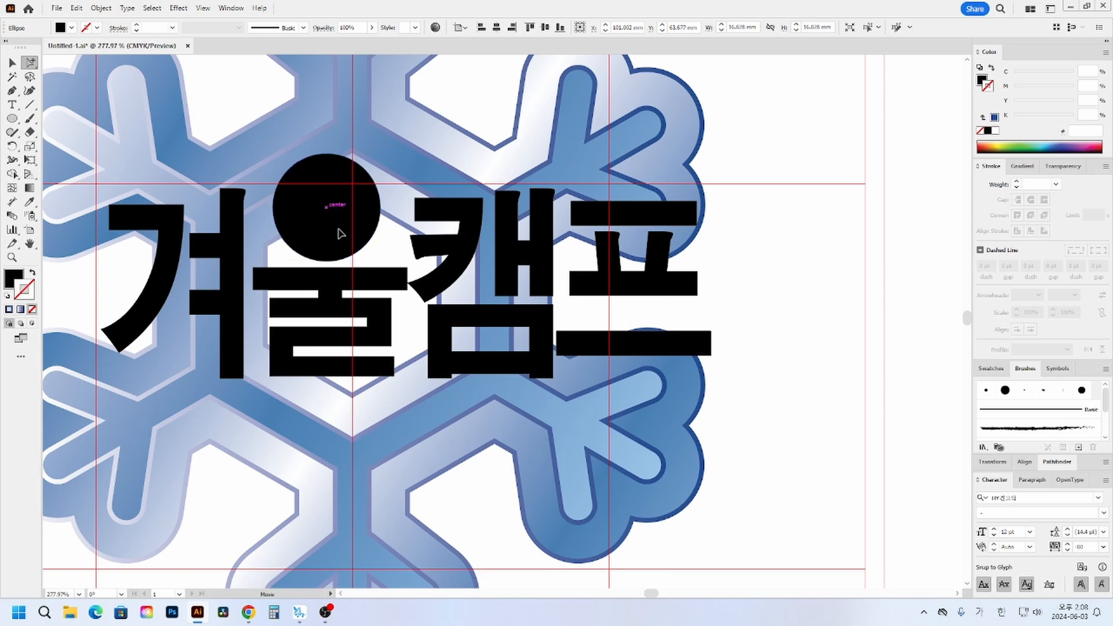
- Narrow 울 together with its circle and shift 겨 and 울 slightly left
key("v")
left_click(376, 273, "shift")
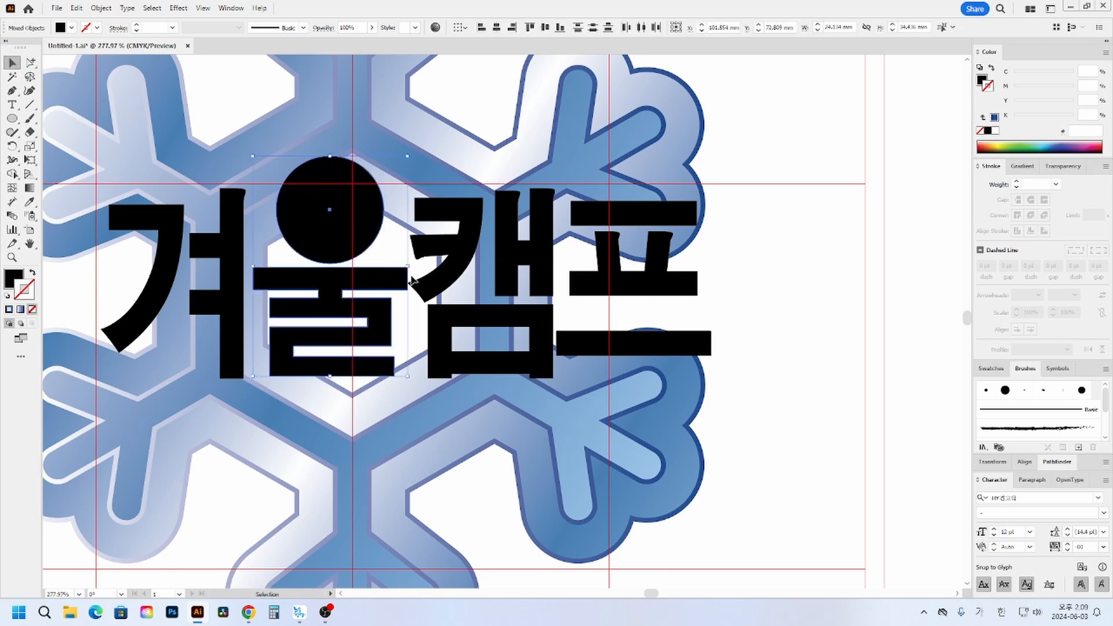
left_click_drag(408, 266, 392, 267)
left_click_drag(232, 264, 220, 264)
left_click(310, 279)
left_click(331, 245, "shift")
left_click_drag(331, 245, 319, 245)
- Narrow the whole 겨울캠프 title horizontally from its right side
left_click(163, 170)
left_click_drag(163, 170, 655, 324)
left_click_drag(712, 267, 662, 267)
left_click(606, 255)
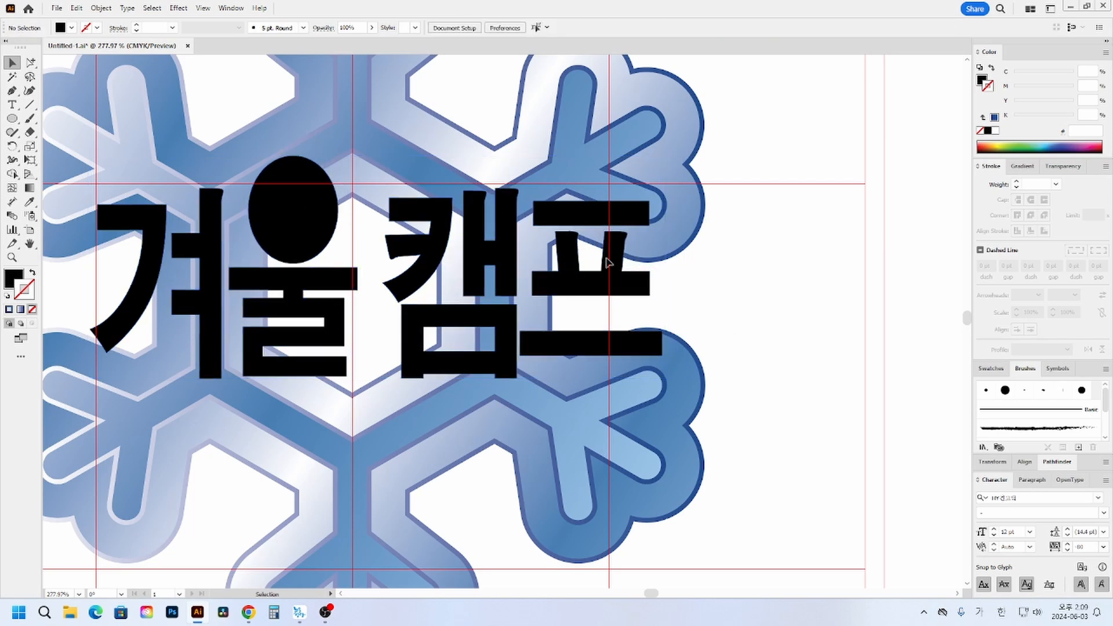
- Set the width and height of the circle above 울 to 15 mm
left_click(295, 216)
left_click(742, 28)
left_click(707, 46)
double_click(706, 46)
type("15")
key("Tab")
type("15")
key("Return")
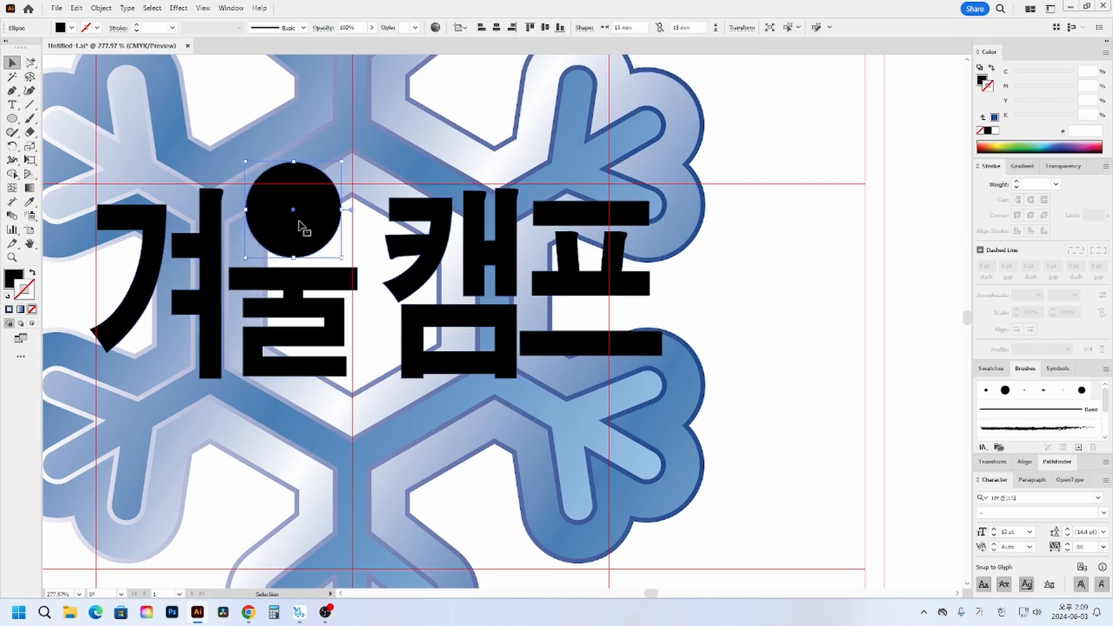
- Shrink the circle to about 12.2 mm, lower it onto 울 and give it a black 9 pt stroke without fill
left_click_drag(295, 210, 333, 217)
left_click(33, 272)
left_click(137, 25)
left_click(364, 235)
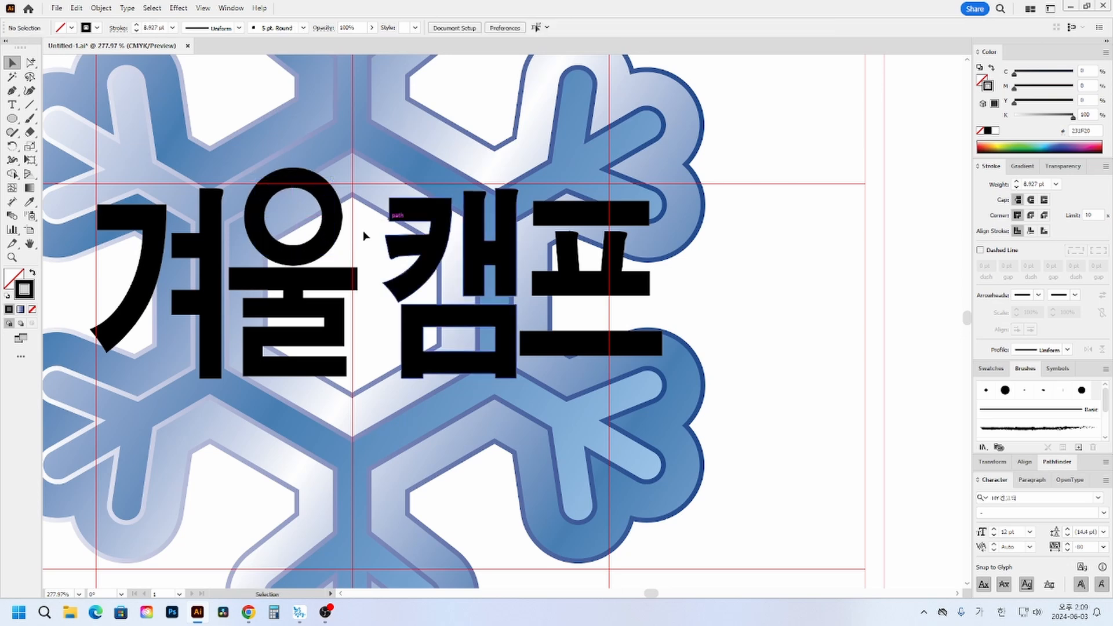
left_click(332, 212)
left_click(137, 25)
left_click(137, 25)
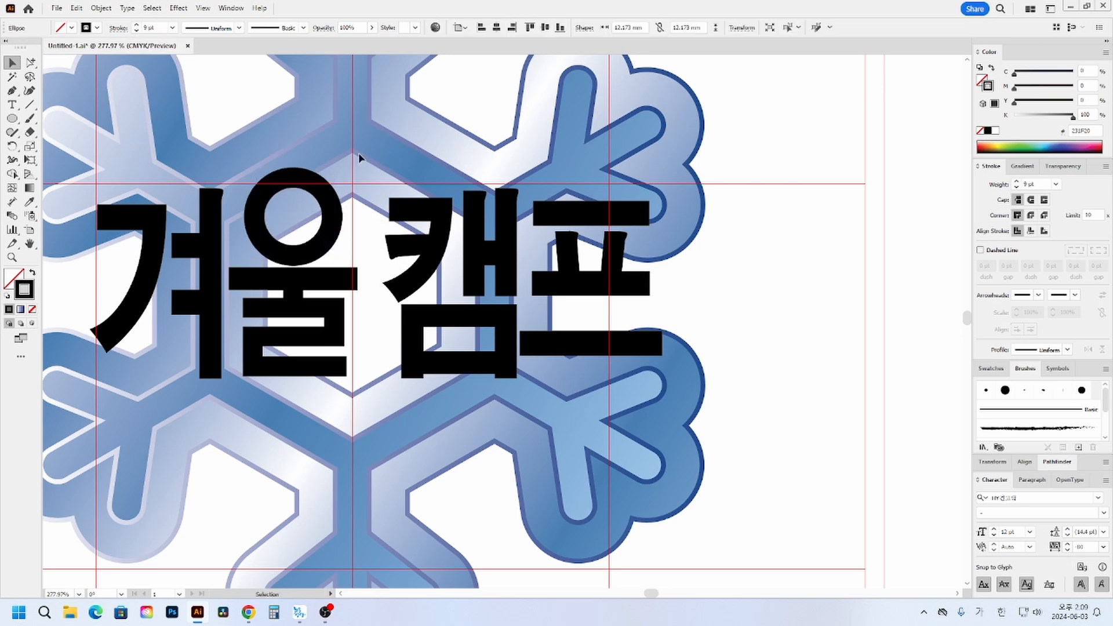
- Move 캠 and 프 left to close the gaps after 울 and make both letters slightly narrower
left_click(507, 283)
left_click_drag(506, 282, 489, 282)
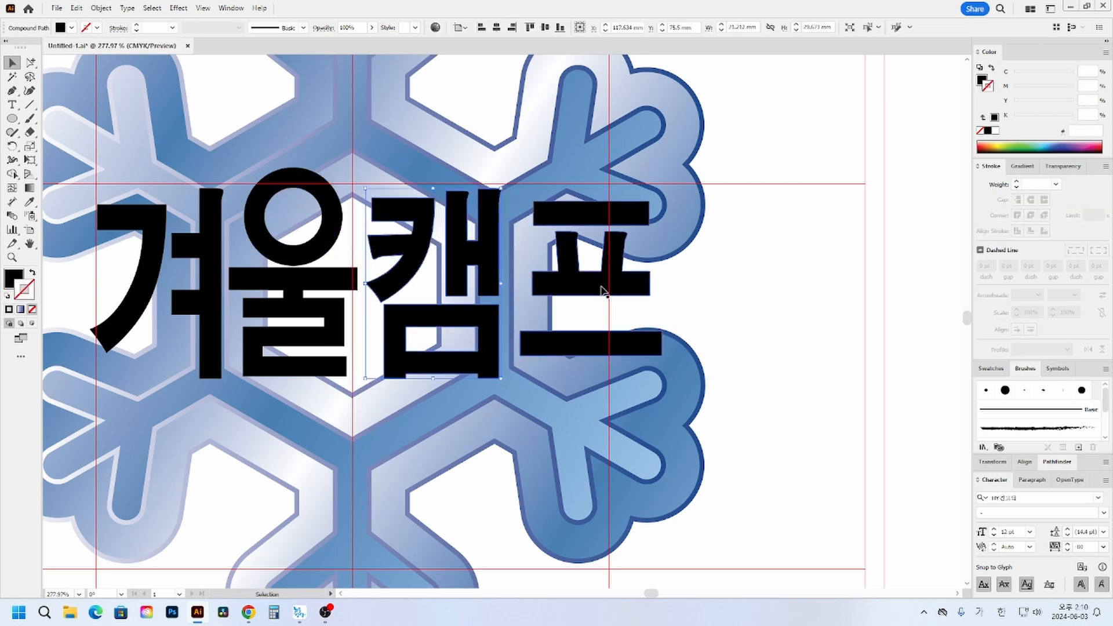
left_click_drag(604, 288, 589, 288)
left_click(691, 266)
left_click_drag(690, 266, 470, 316)
left_click_drag(648, 284, 587, 286)
left_click(673, 290)
left_click_drag(606, 287, 603, 288)
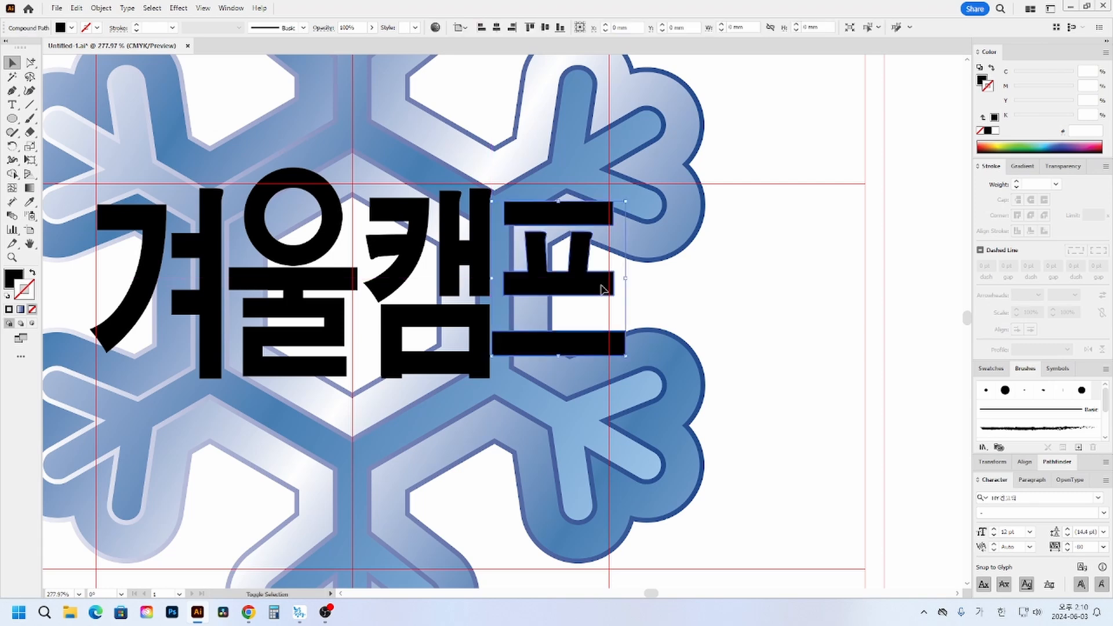
left_click(708, 308)
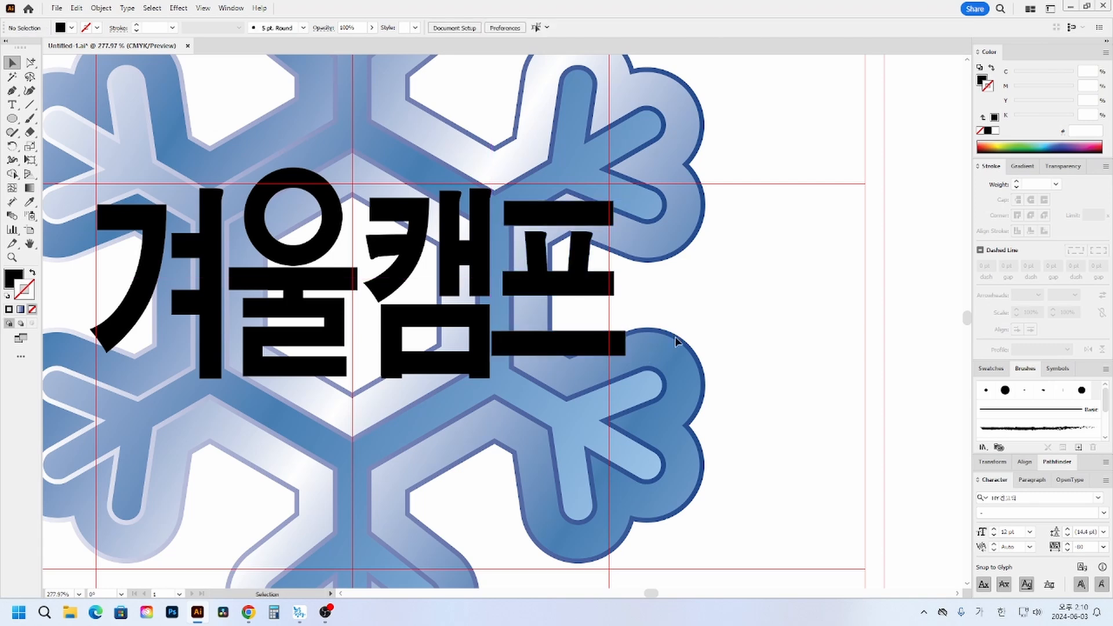
- Release the compound path of the letter 프 so its strokes become separate shapes, and deselect them
left_click(567, 219)
right_click(569, 219)
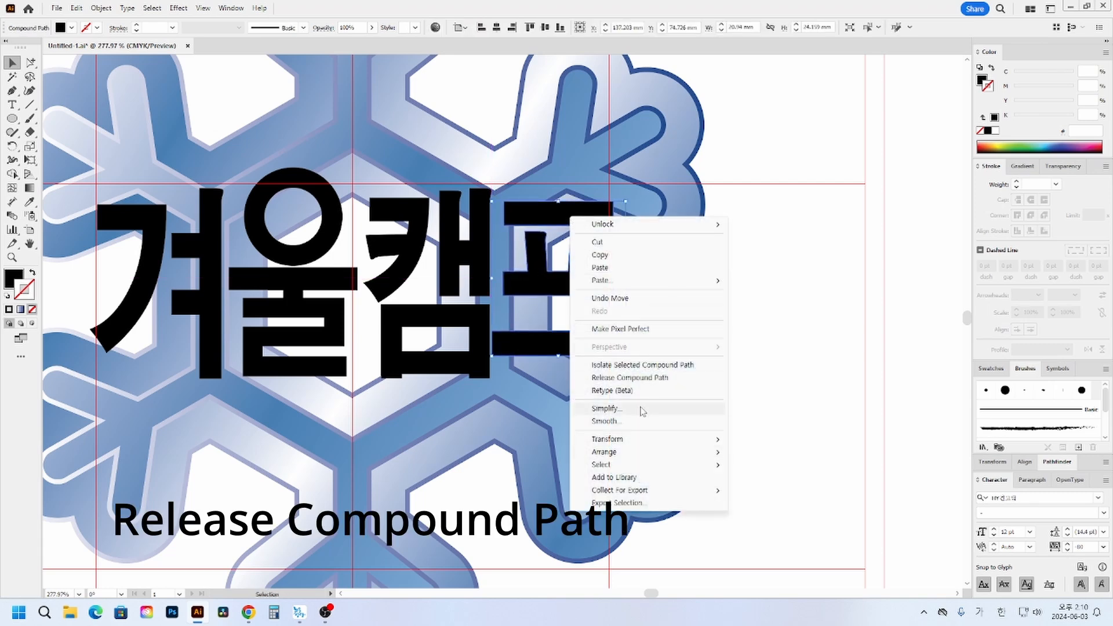
left_click(632, 377)
left_click(113, 93)
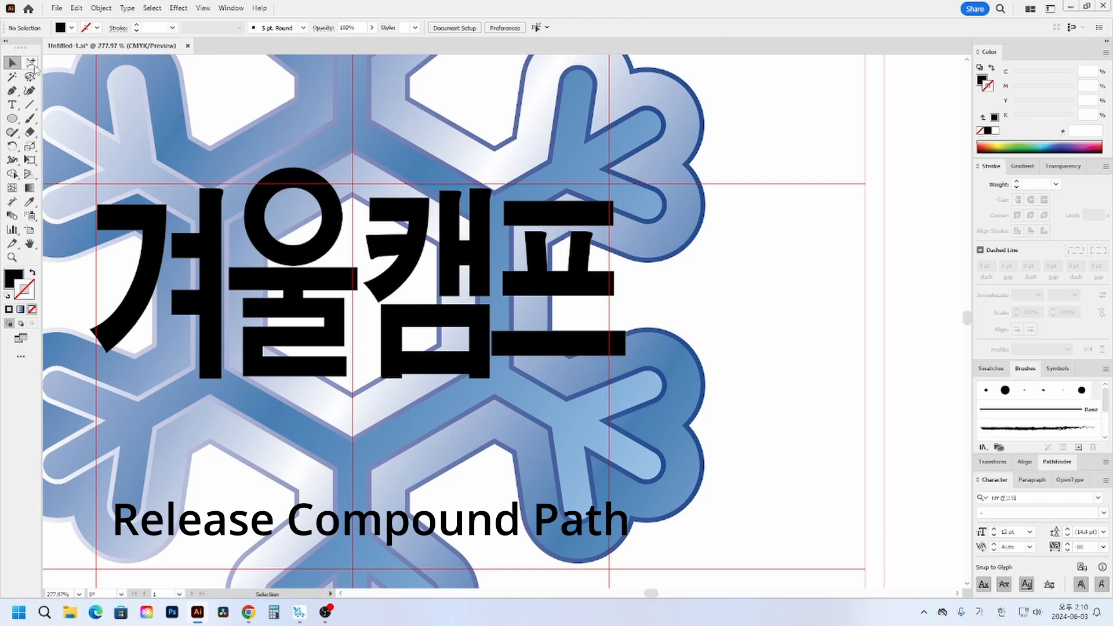
left_click(30, 62)
left_click(603, 224)
left_click(705, 342)
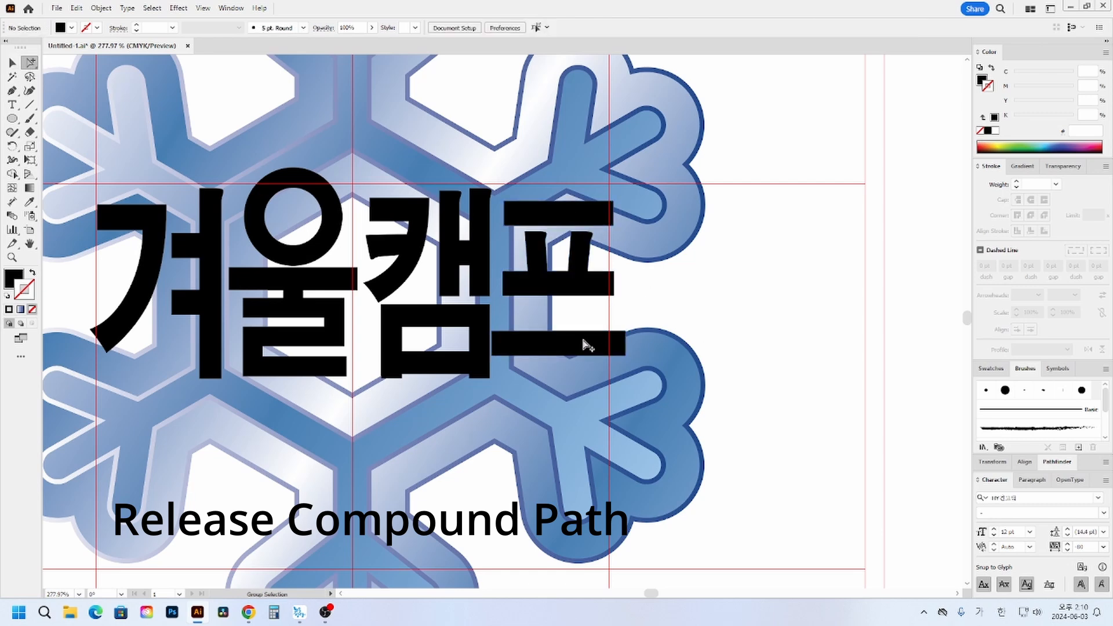
left_click(596, 345)
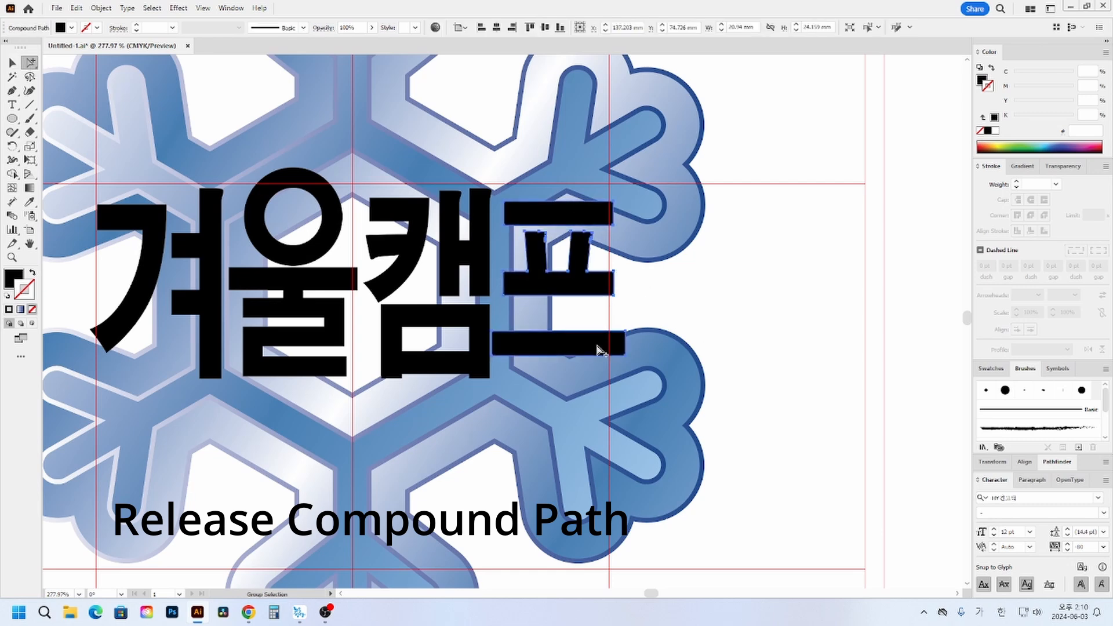
right_click(557, 288)
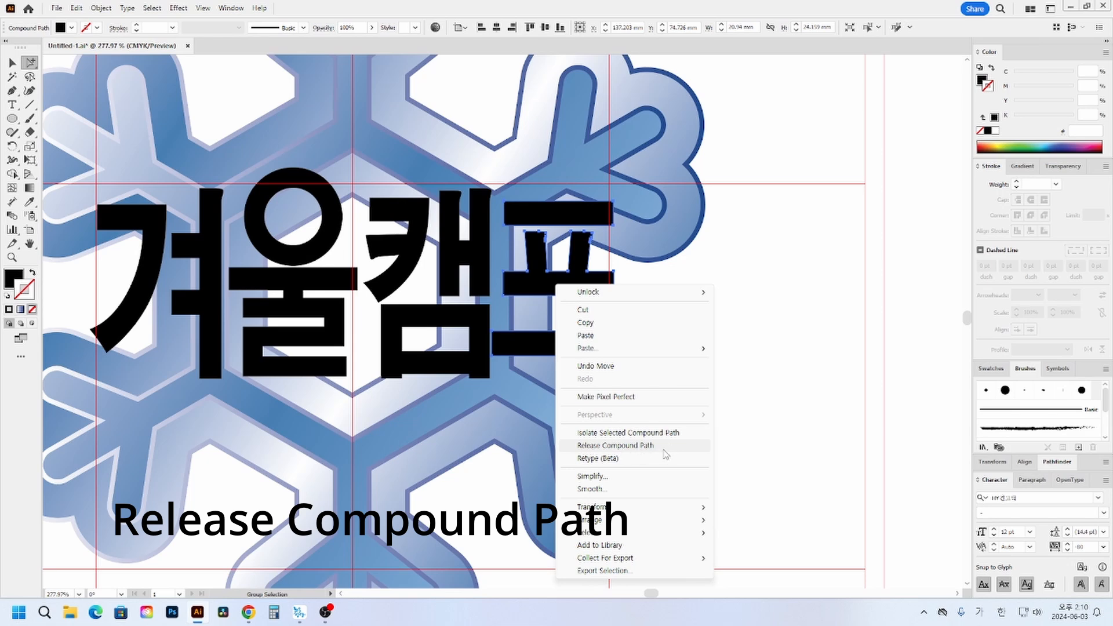
left_click(598, 447)
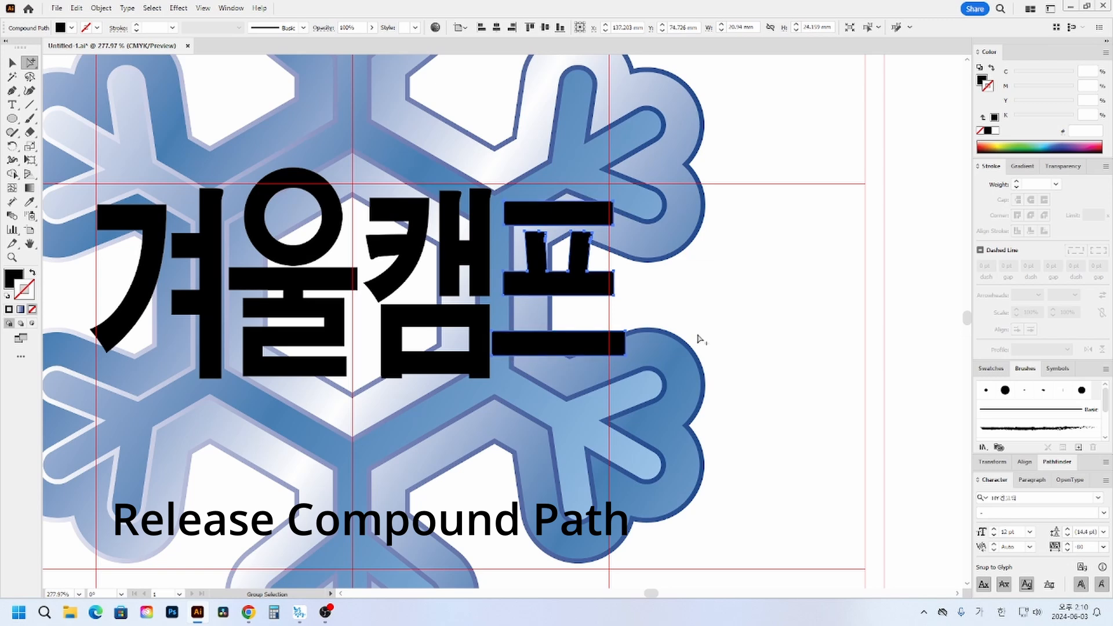
left_click(689, 317)
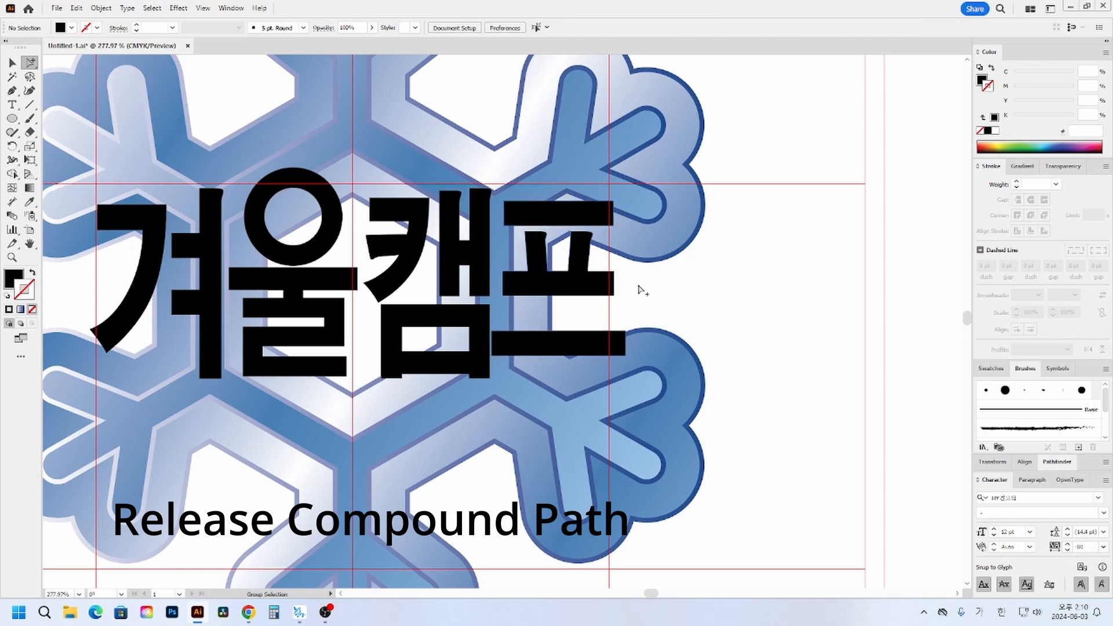
left_click_drag(643, 296, 526, 199)
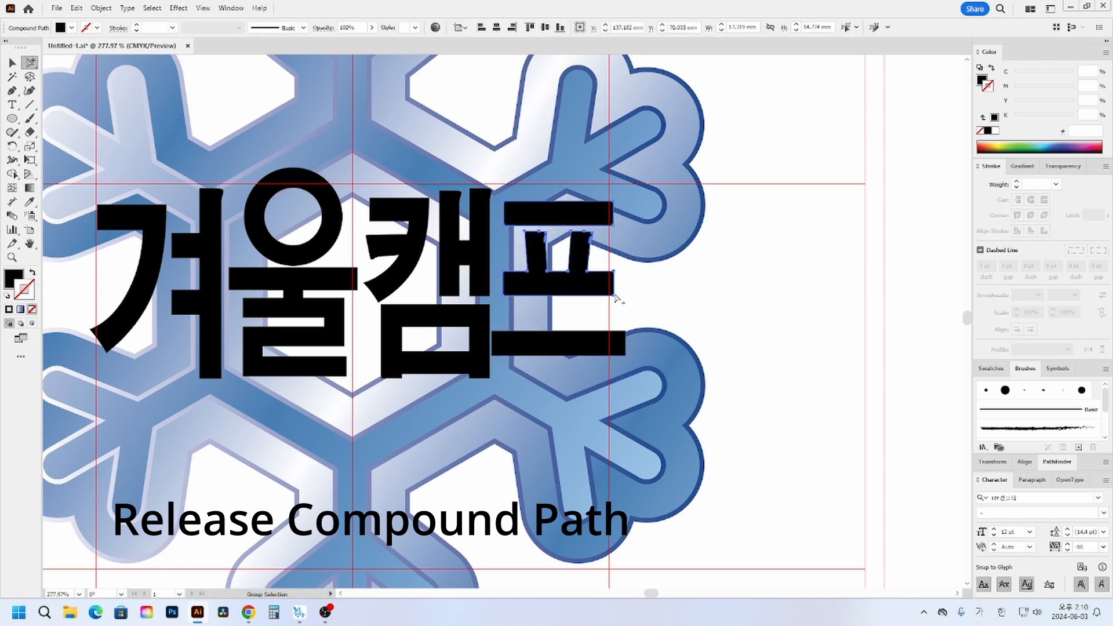
left_click_drag(617, 297, 618, 309)
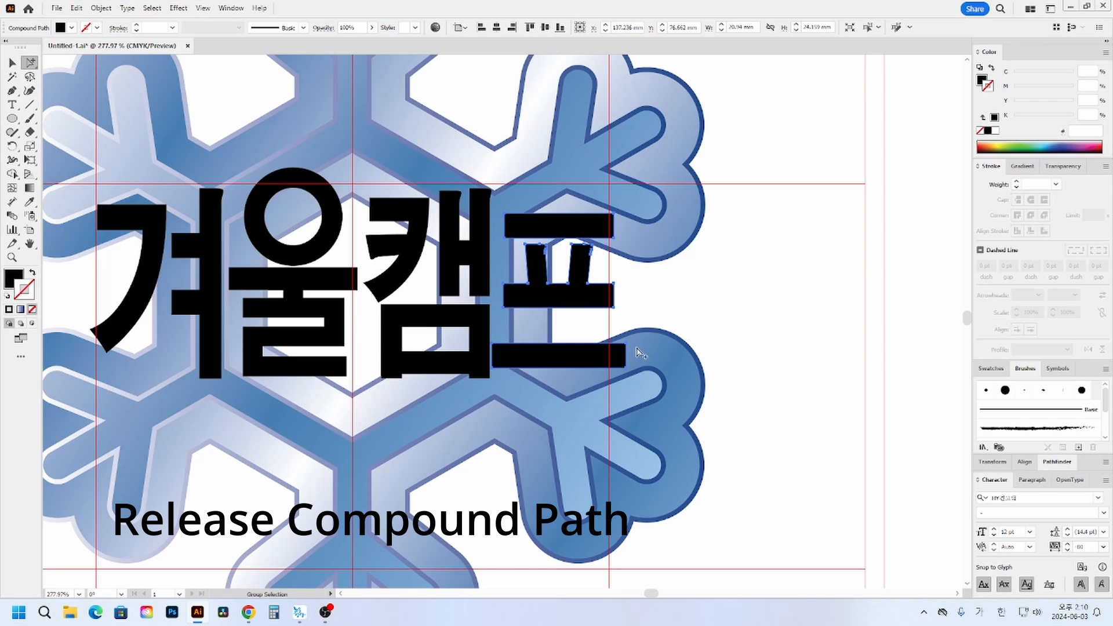
key("ctrl+z")
key("ctrl+z")
key("ctrl+z")
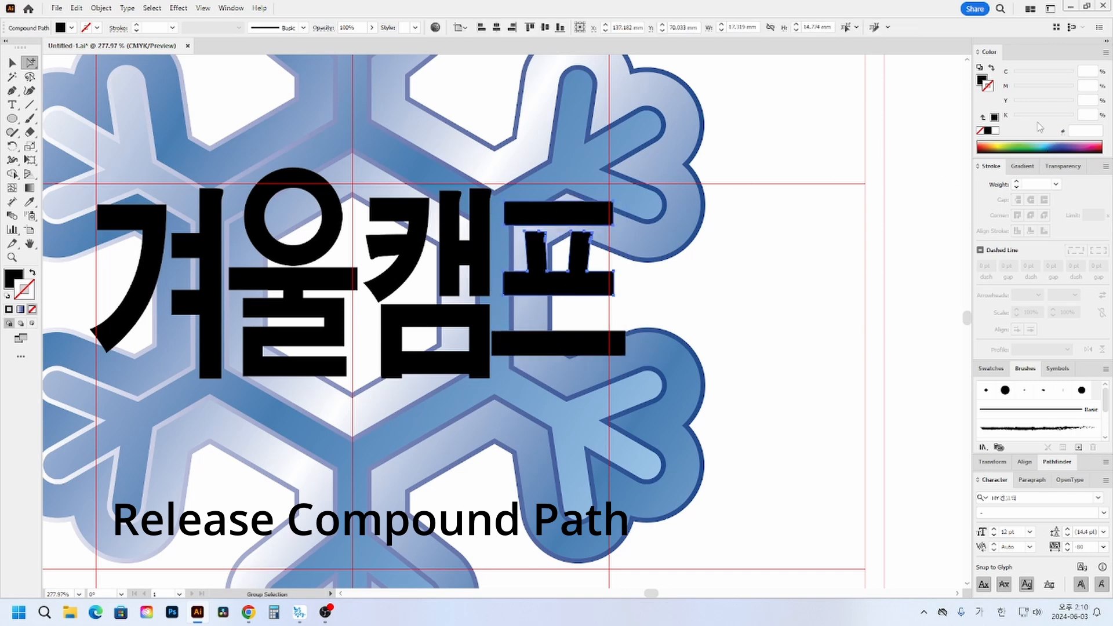
- Fill the letter 프 with lime green to set it apart from the black letters, and deselect it
left_click(981, 78)
left_click(1008, 144)
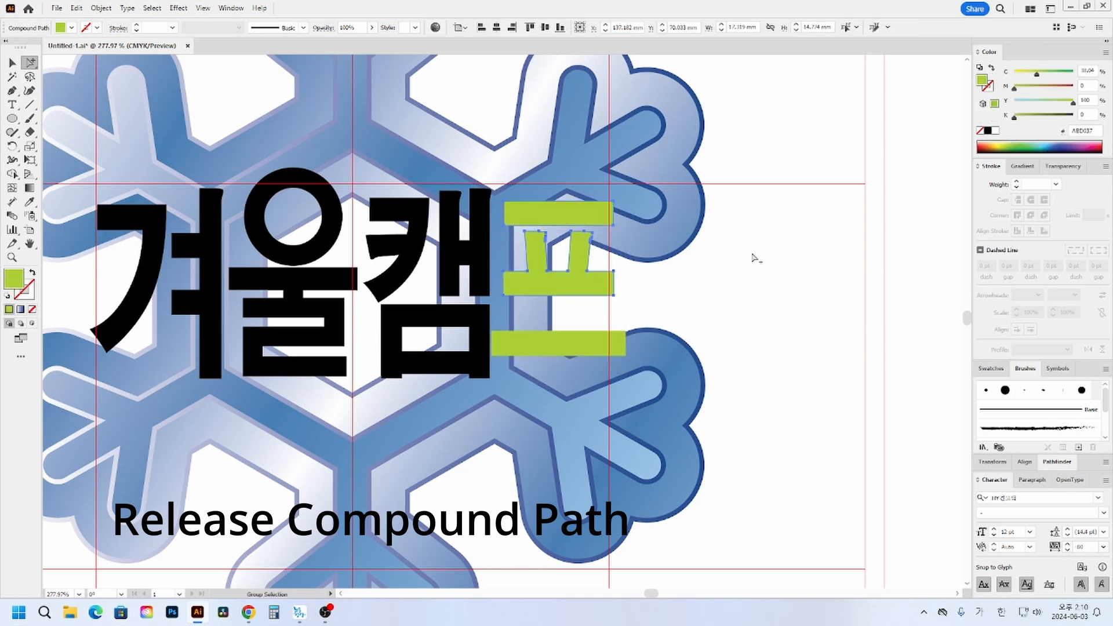
left_click(654, 292)
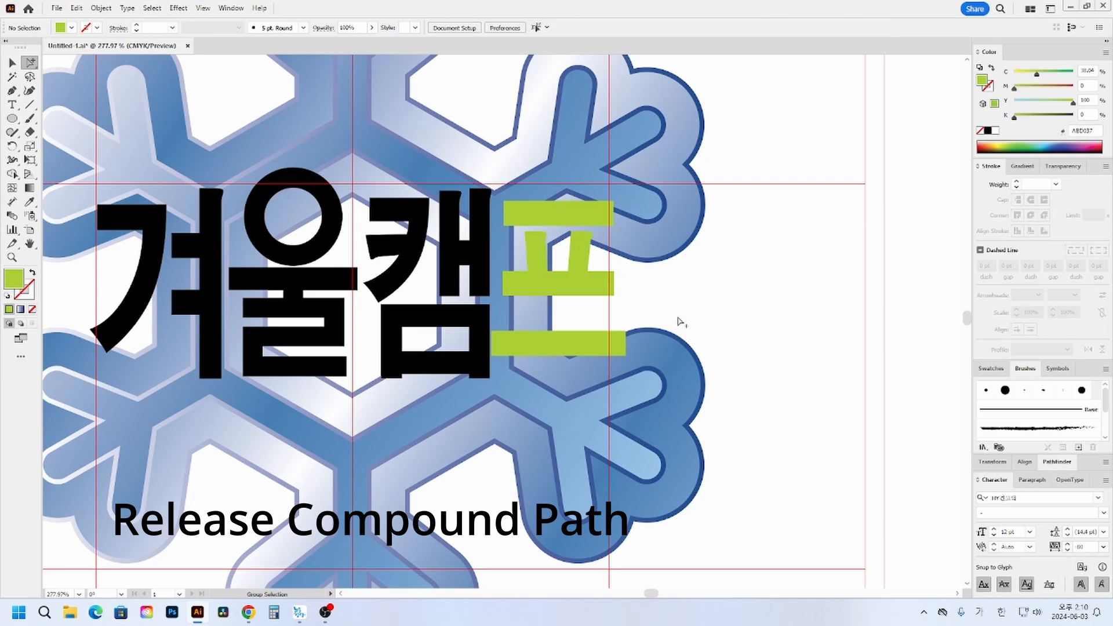
- Release the compound path of the green letter 프 so its bars and middle piece can be selected individually
left_click(11, 65)
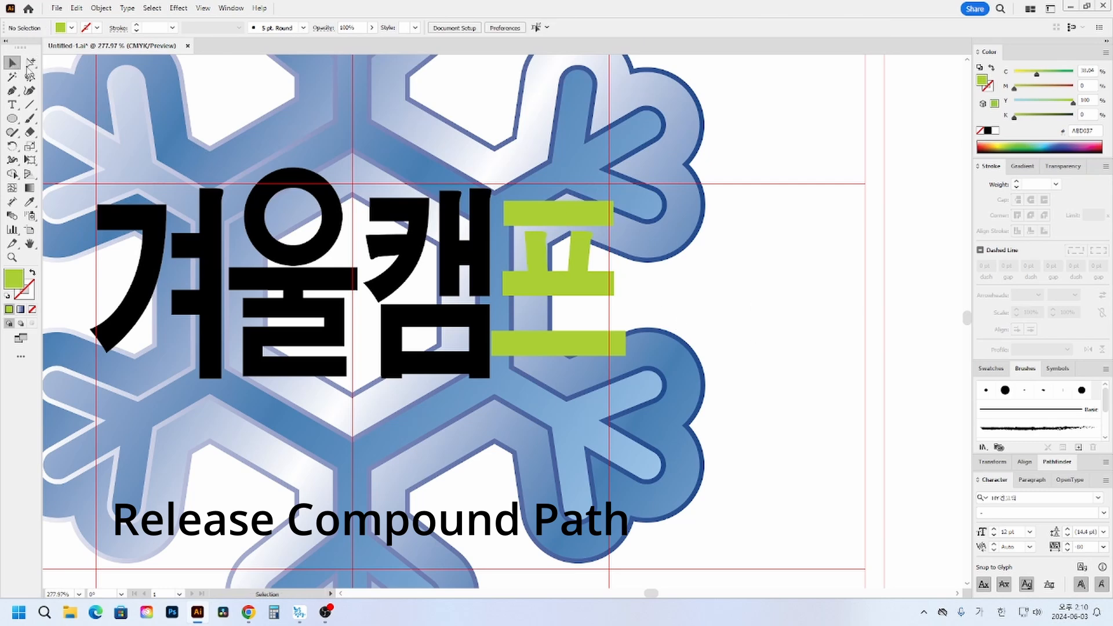
left_click(555, 288)
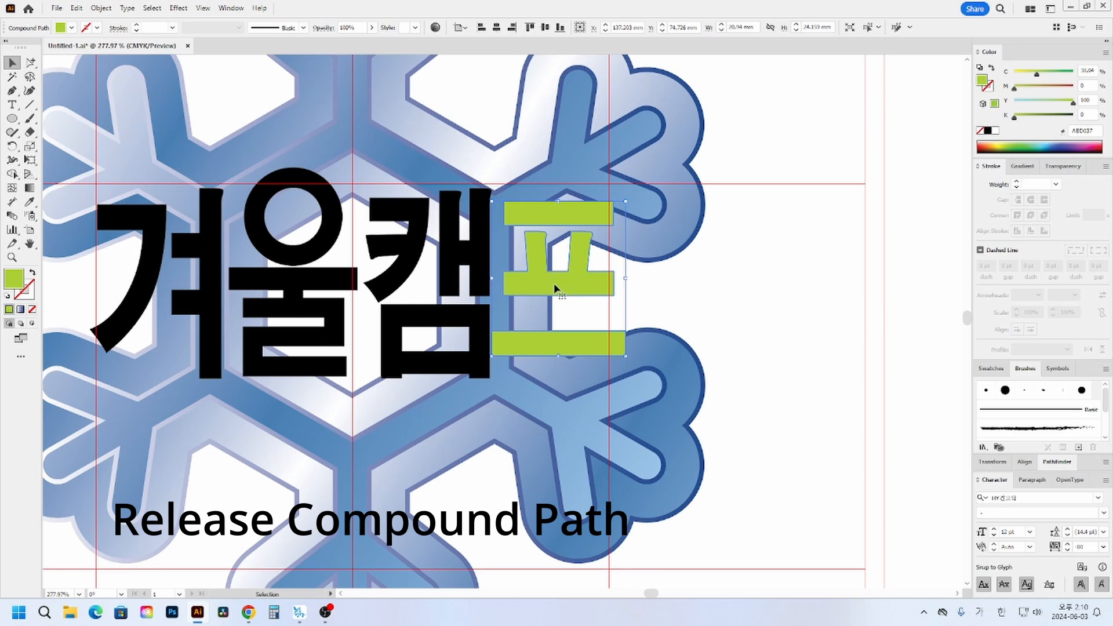
right_click(555, 288)
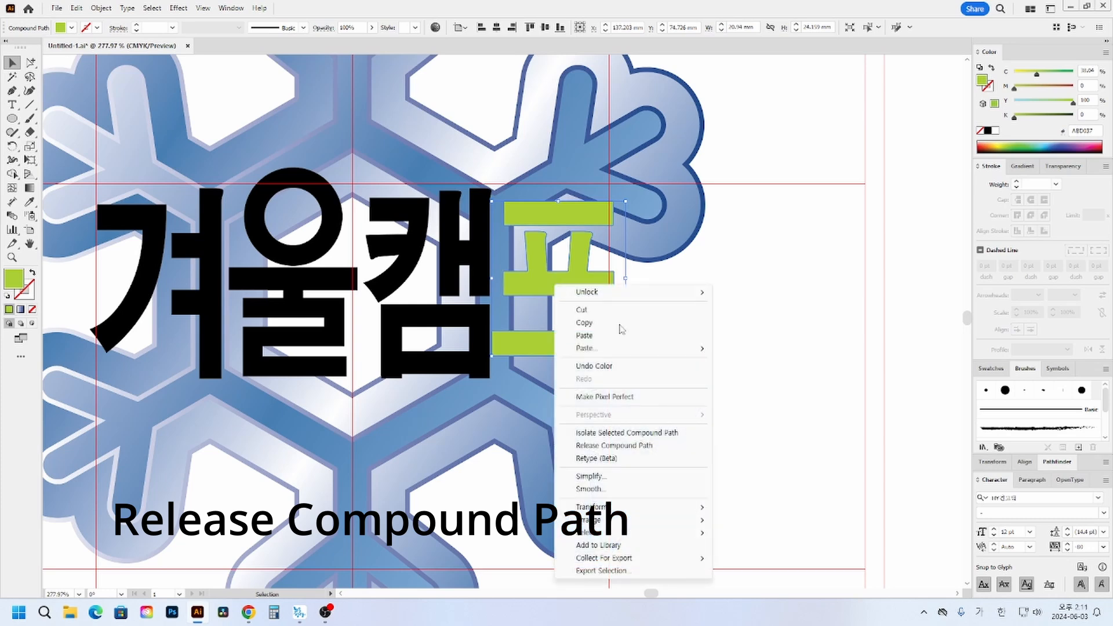
left_click(629, 450)
left_click(783, 305)
left_click(533, 221)
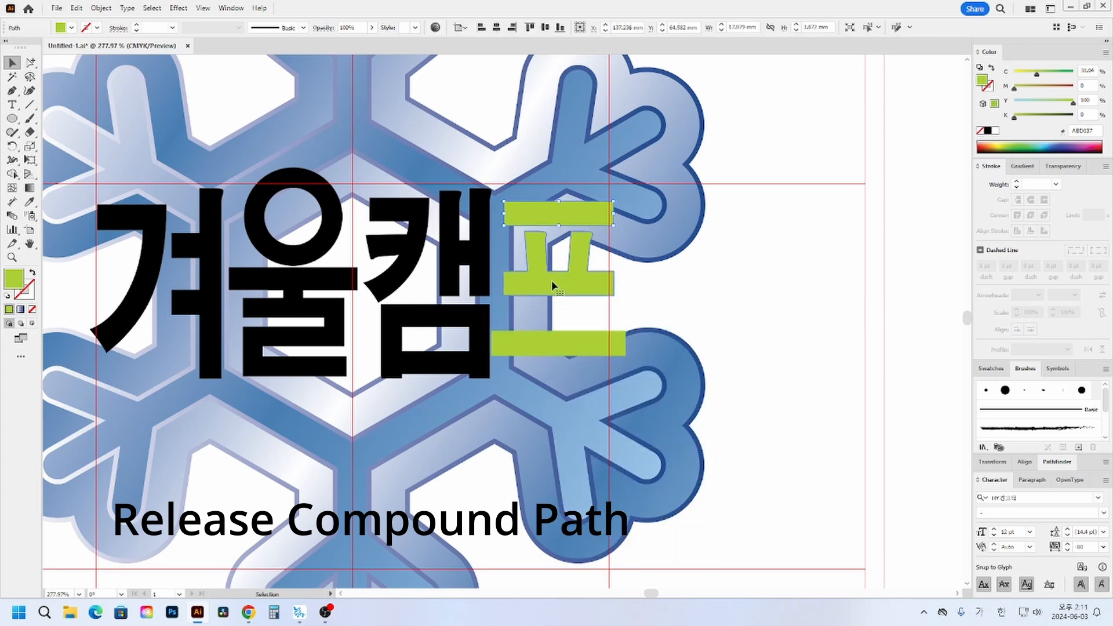
left_click(552, 286)
left_click(608, 297)
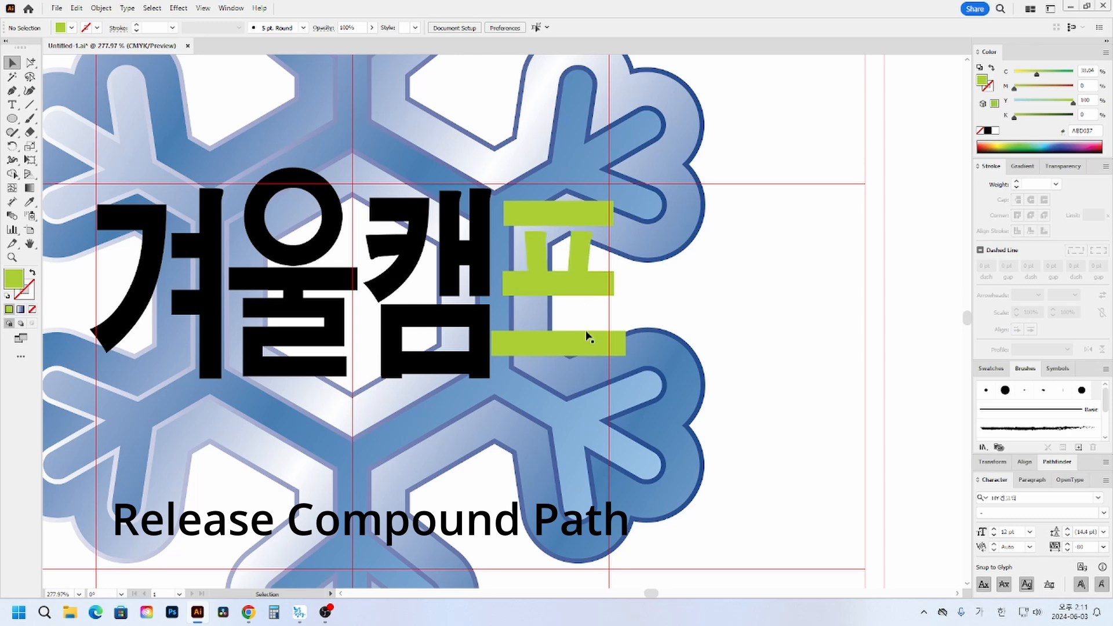
- Lower the bottom bar and middle piece of 프, and stretch the middle piece's two legs up toward the top bar
left_click_drag(579, 342, 580, 362)
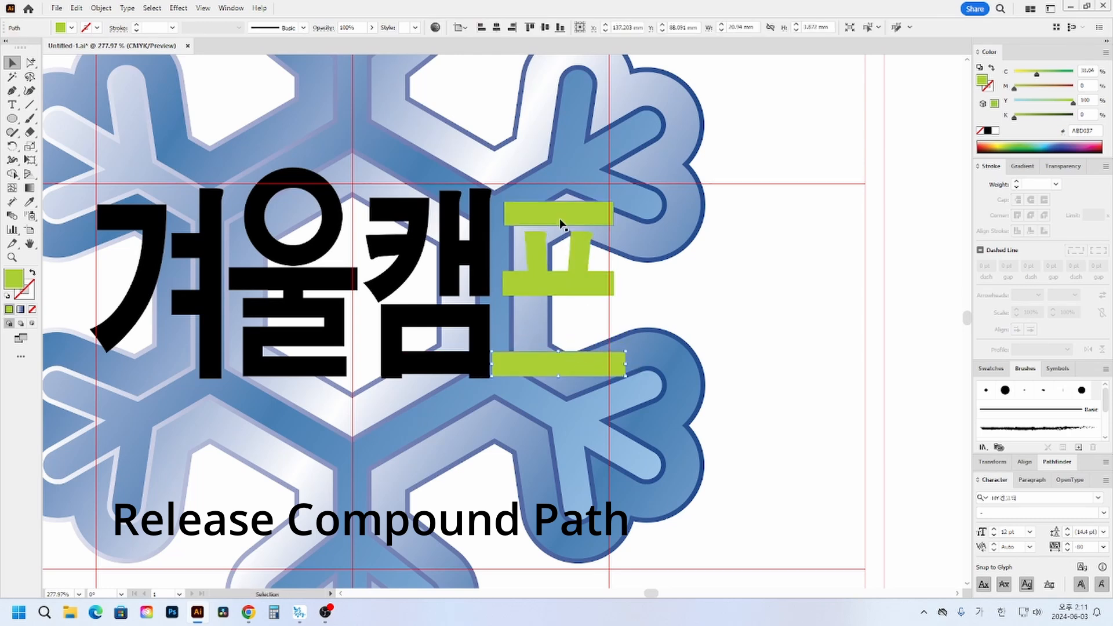
left_click_drag(577, 293, 580, 332)
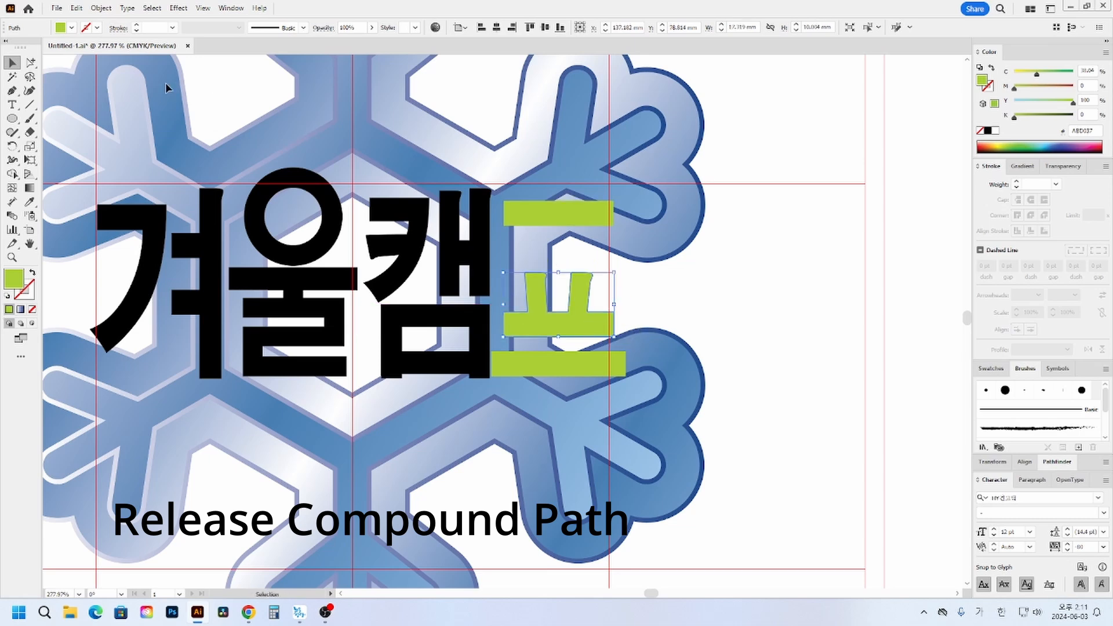
left_click_drag(30, 62, 69, 64)
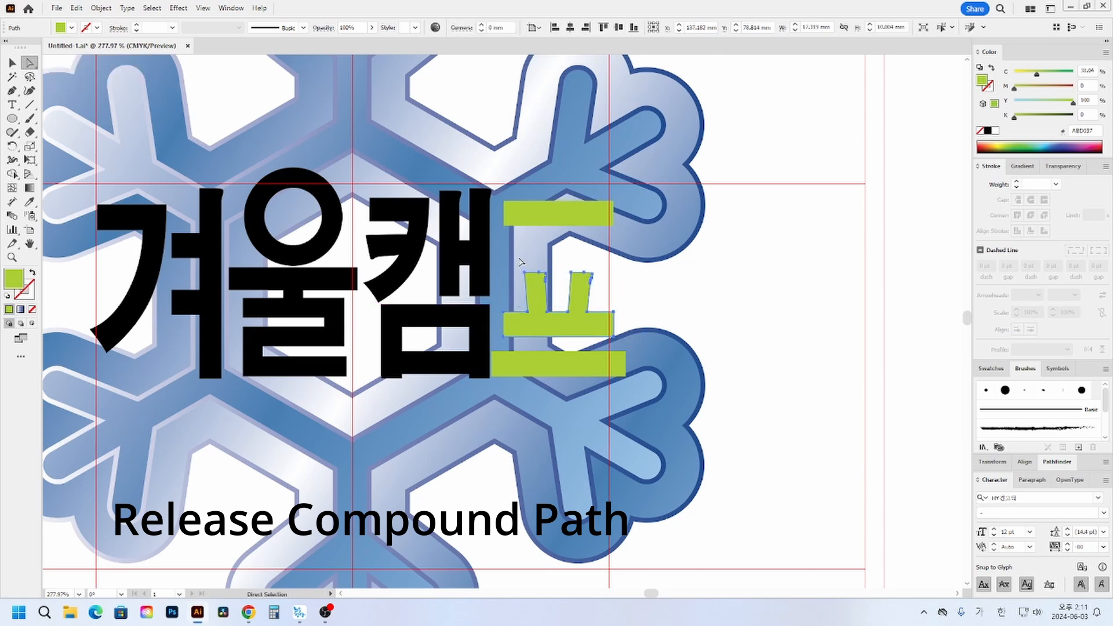
mouse_move(519, 257)
left_mouse_down()
mouse_move(614, 287)
mouse_move(592, 279)
mouse_move(595, 241)
mouse_move(580, 223)
left_mouse_up()
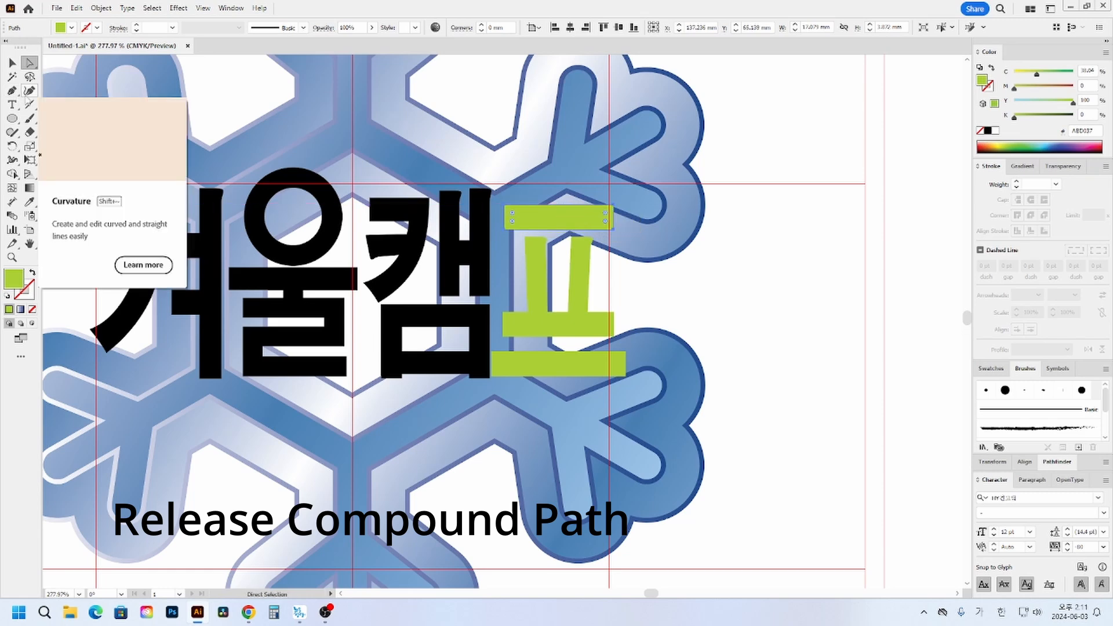
- Tilt the top bar of 프 slightly counterclockwise, shrink it to about 15.7 mm wide and place it just above the legs
left_click(13, 64)
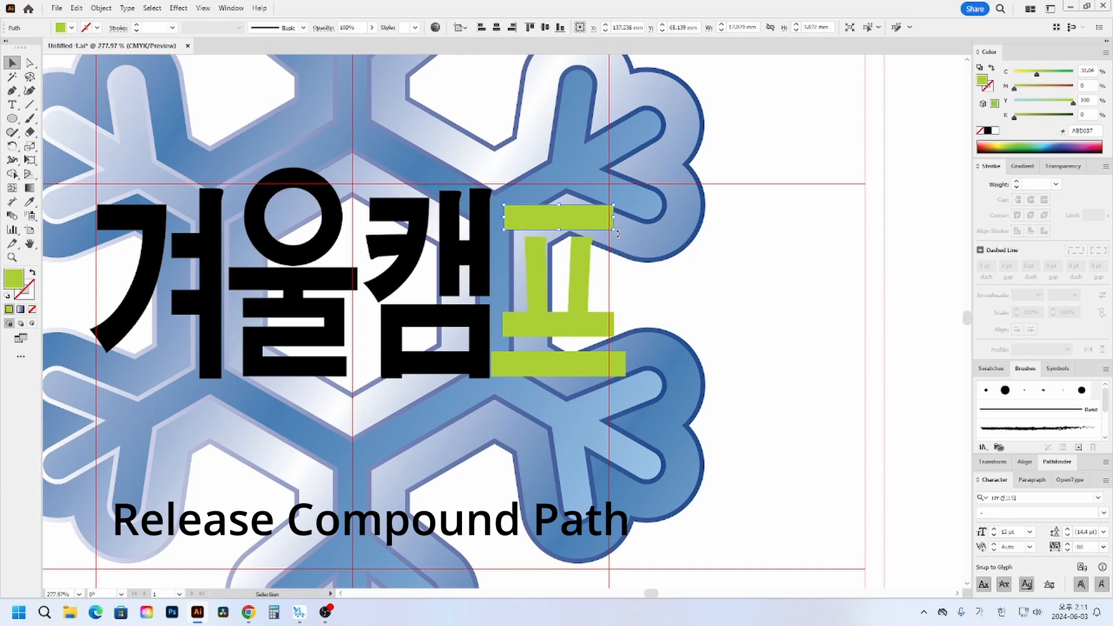
left_click_drag(615, 209, 602, 214)
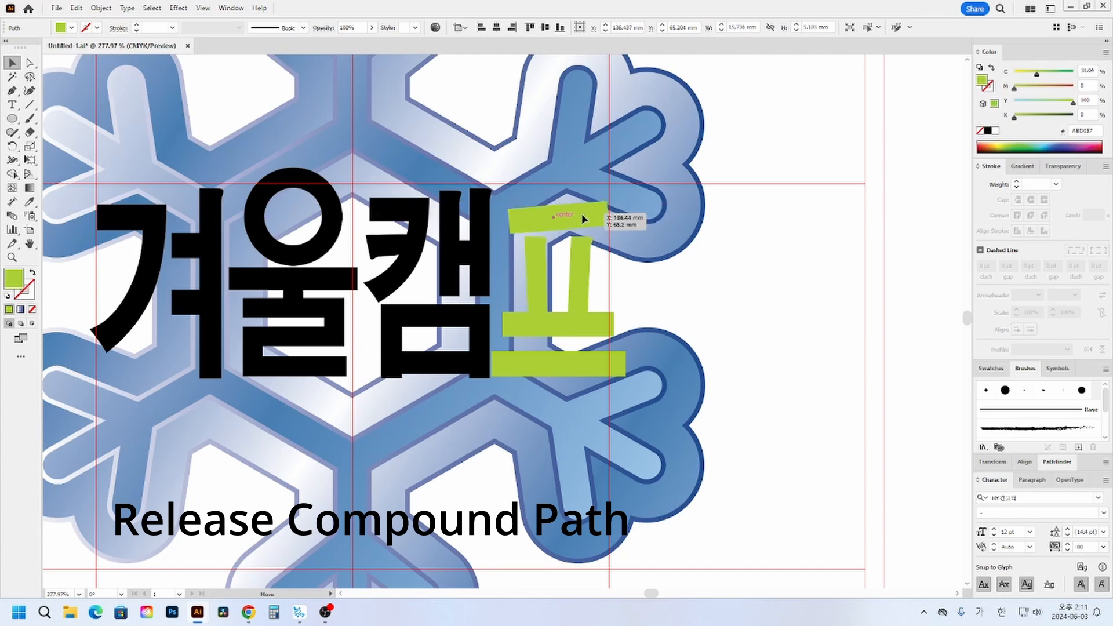
left_click(700, 262)
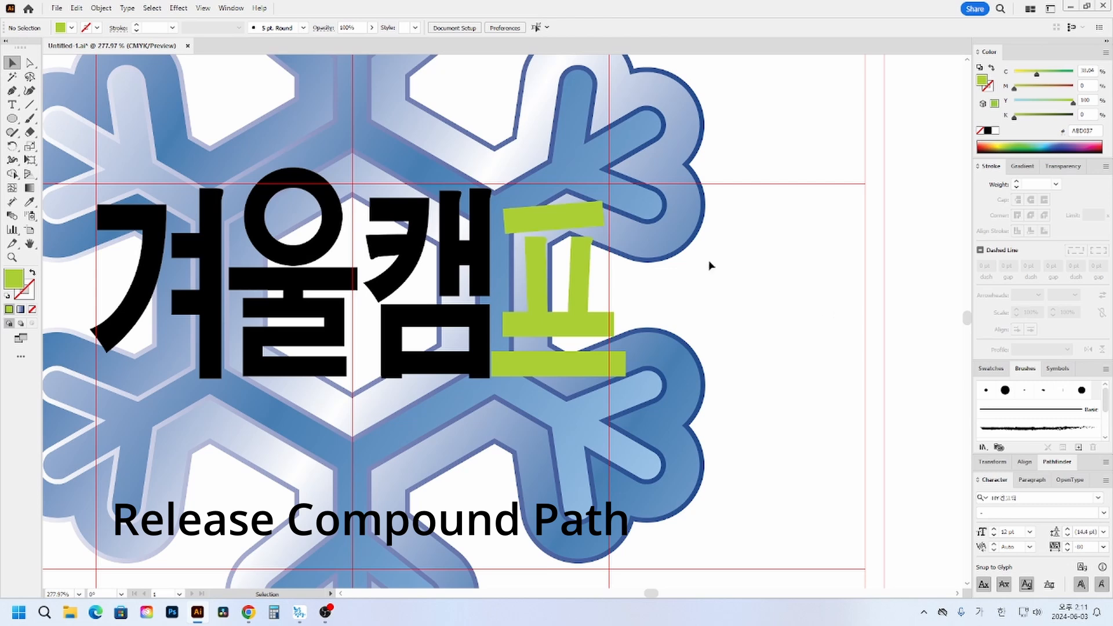
left_click(562, 229)
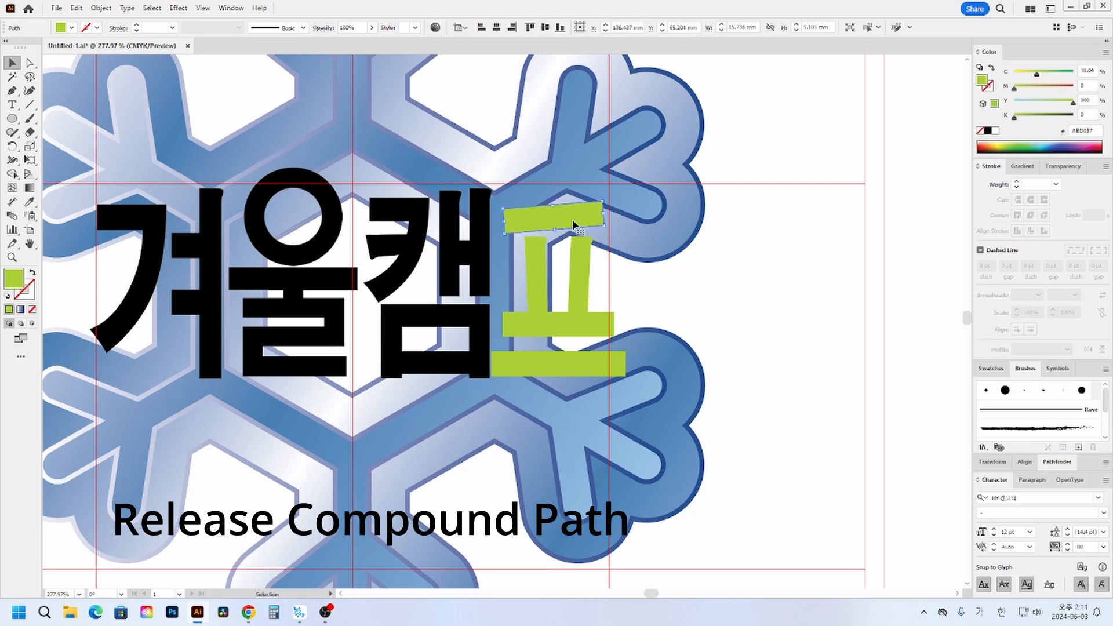
left_click(722, 335)
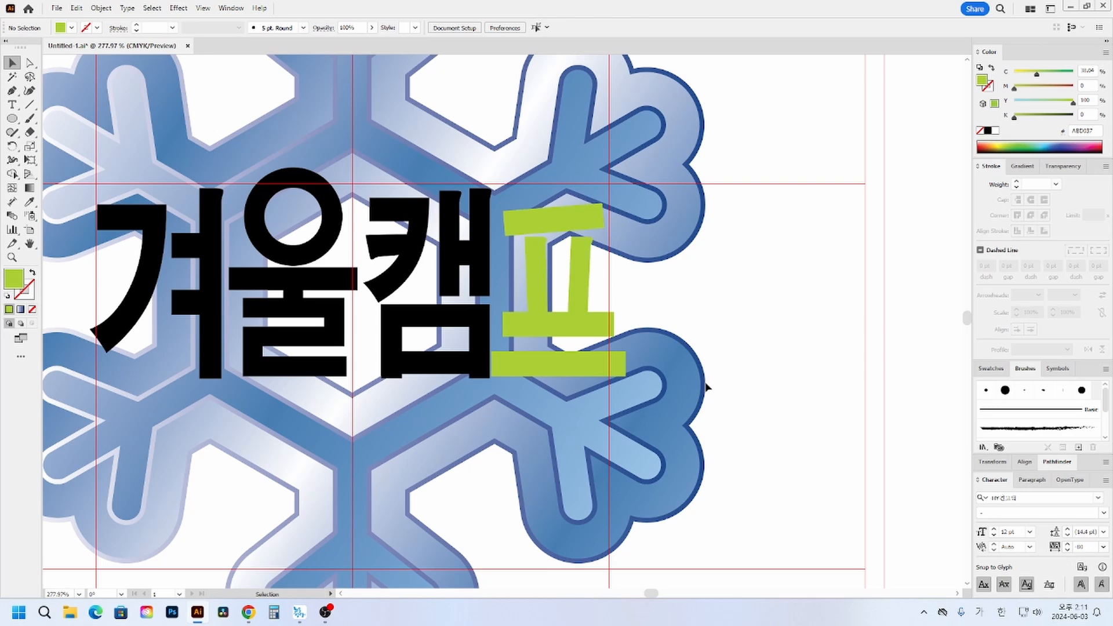
- Expand the fill and stroke of the circle in 울 so the ring becomes a filled shape
left_click_drag(388, 322, 458, 322)
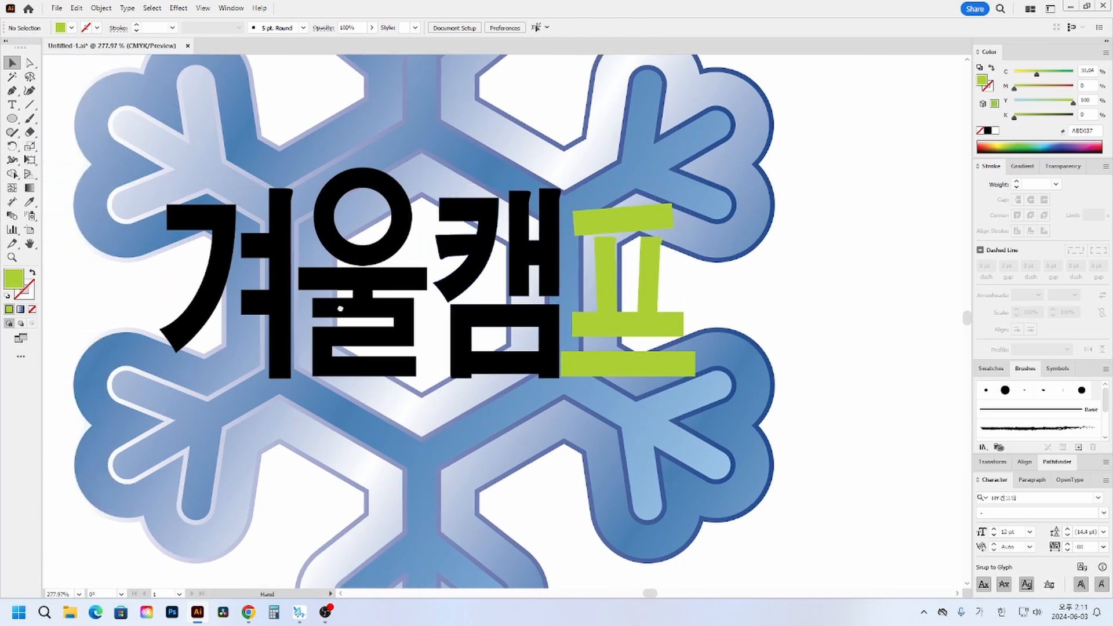
left_click(13, 258)
left_click_drag(147, 162, 628, 416)
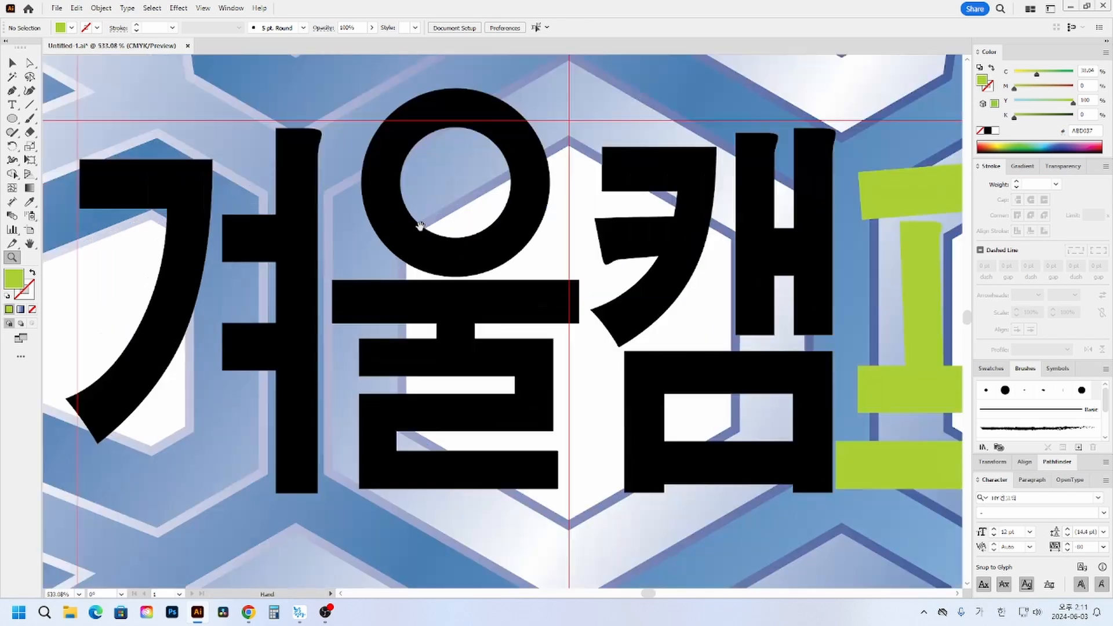
left_click_drag(422, 229, 361, 300)
left_click(13, 62)
left_click(409, 231)
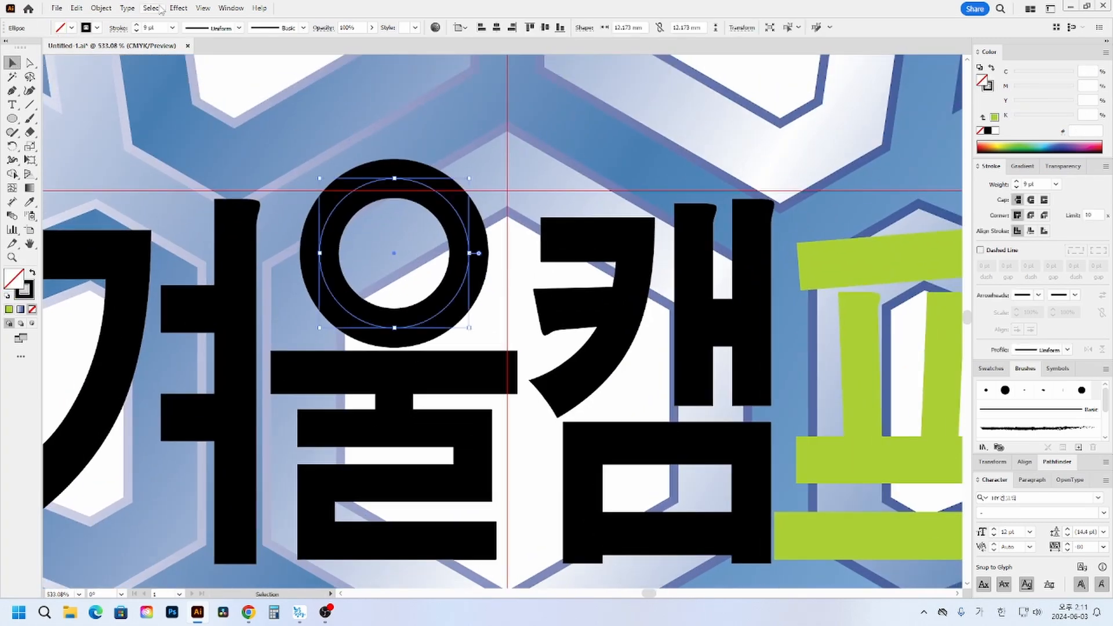
left_click(100, 8)
left_click(116, 159)
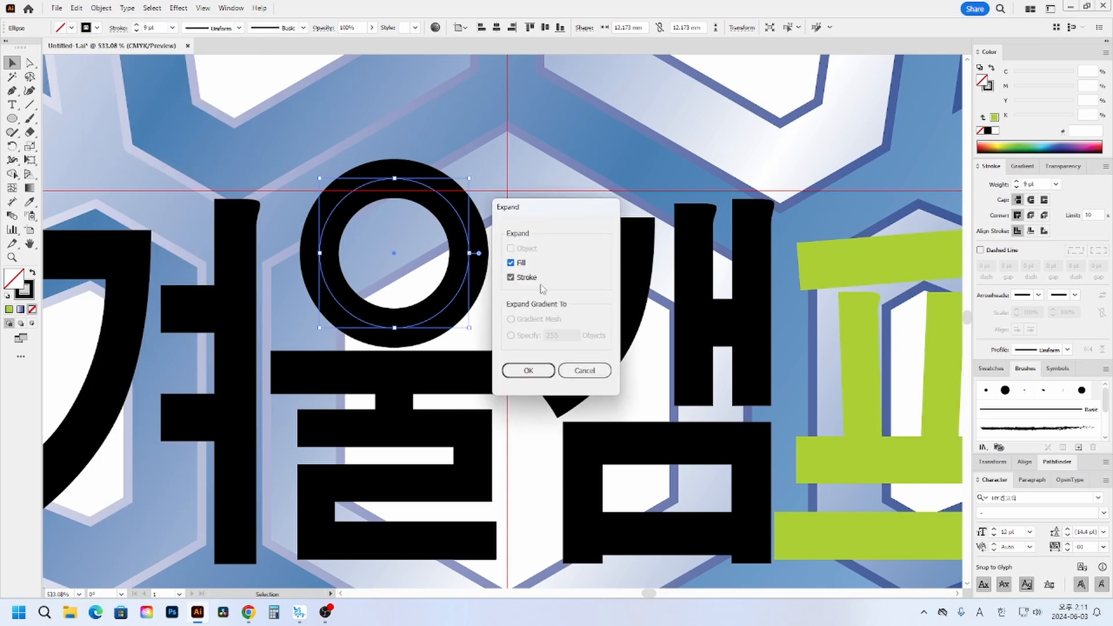
left_click(528, 371)
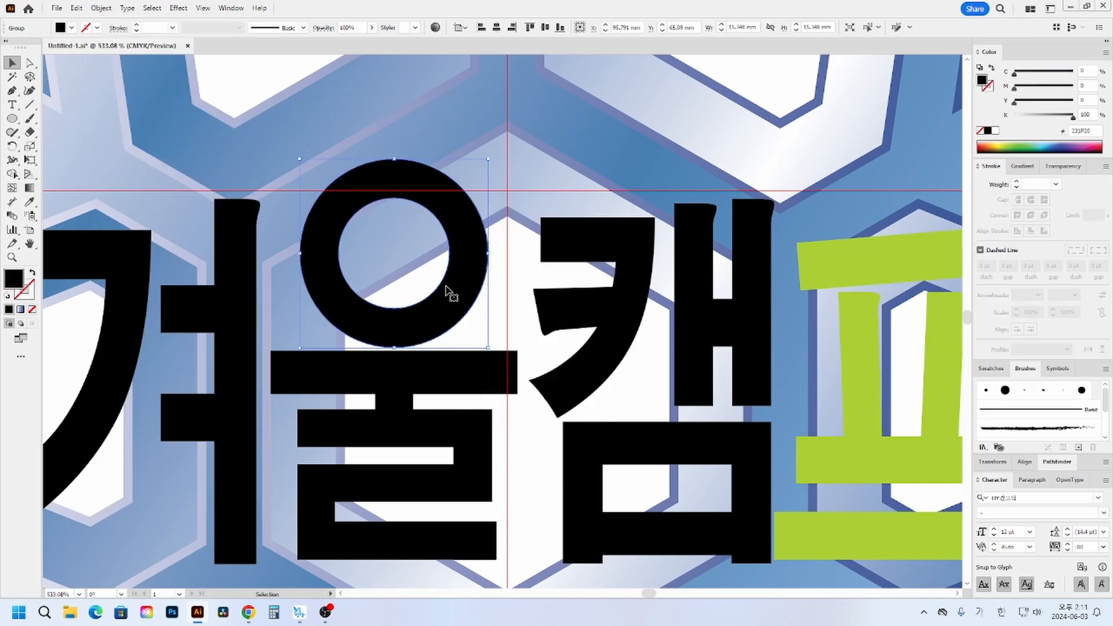
- Select all the letters of 겨울캠프 and give them a white fill with a black stroke
left_click_drag(380, 259, 497, 242)
left_click_drag(164, 167, 847, 505)
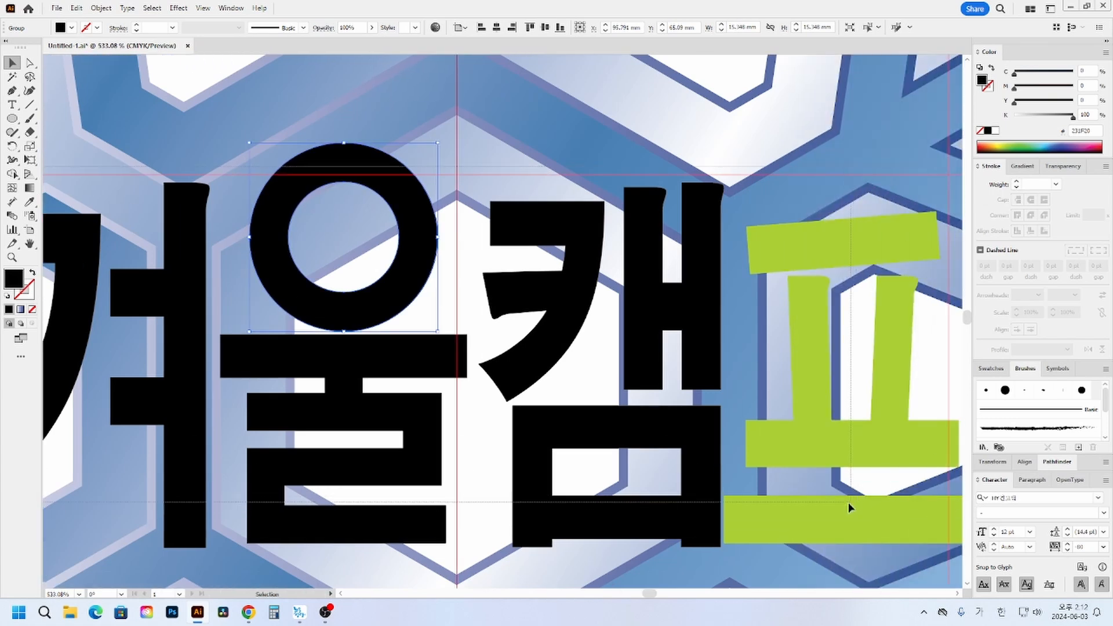
left_click(8, 296)
left_click(32, 309)
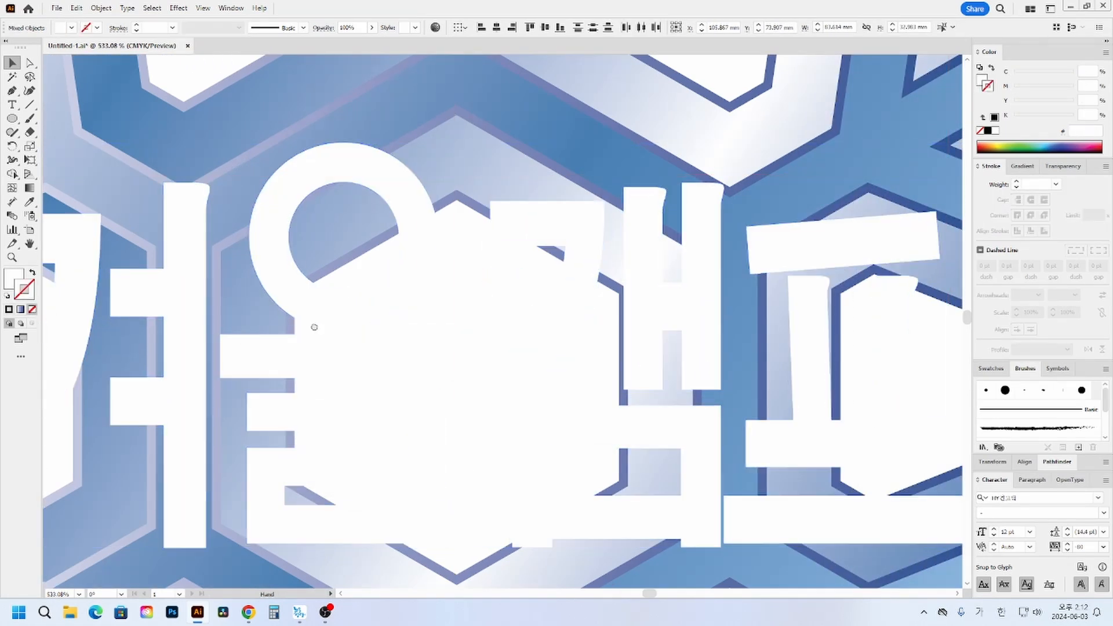
left_click_drag(314, 327, 474, 328)
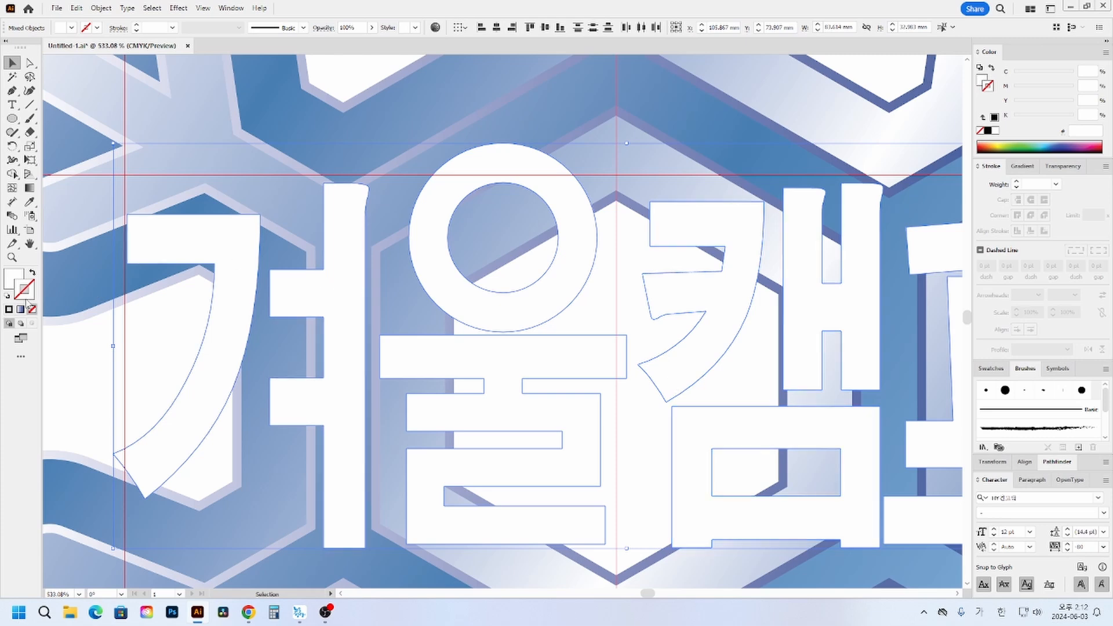
left_click(990, 131)
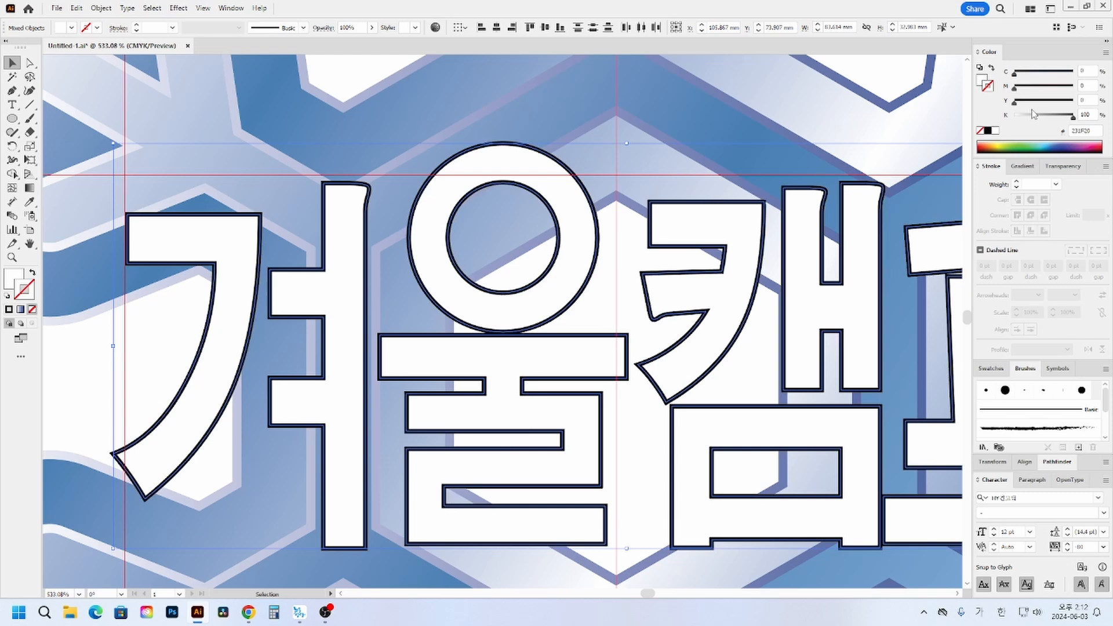
- Set the stroke colour of the title letters to C 90, M 75, Y 0, K 0
left_click(1088, 70)
type("90")
key("Tab")
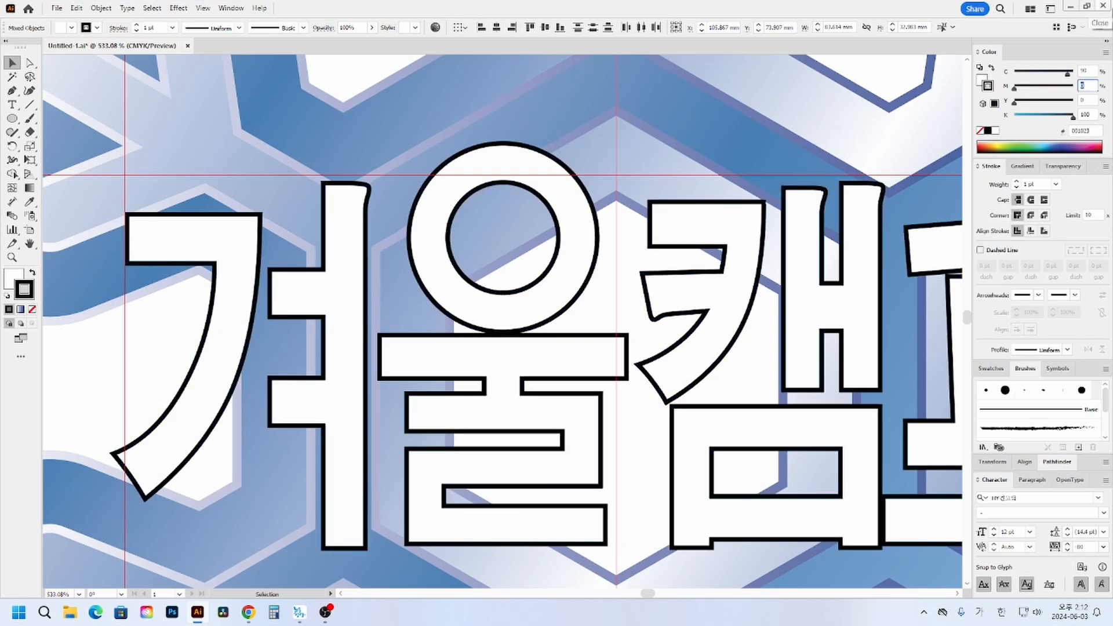
type("75")
key("Tab")
key("Tab")
type("0")
key("Return")
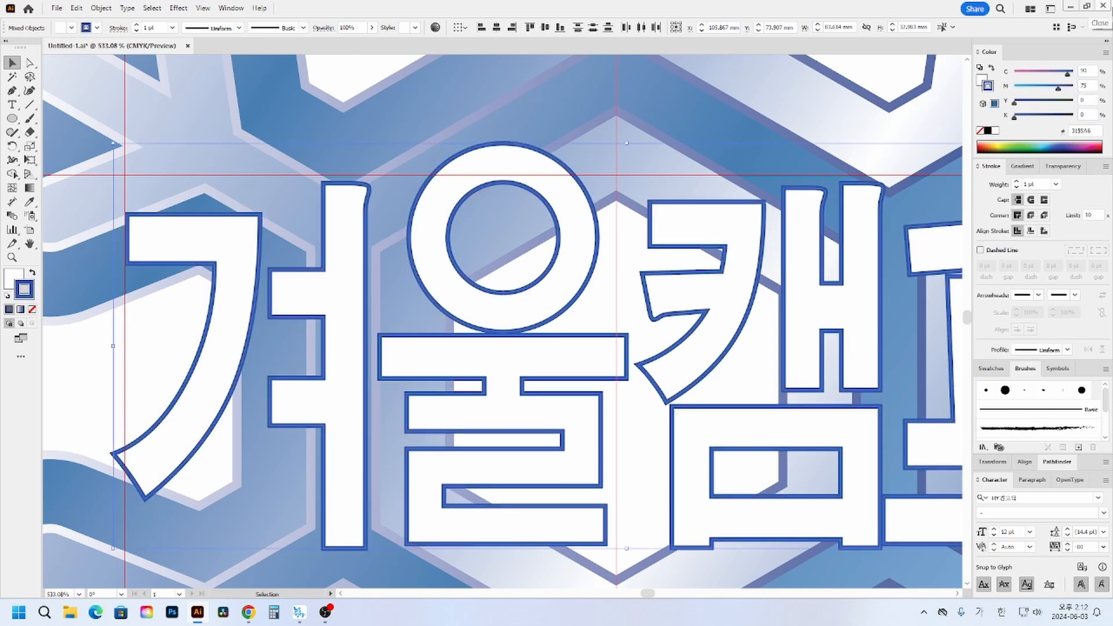
- Align the title letters' stroke to the outside and increase its weight to 4 pt
left_click(1045, 231)
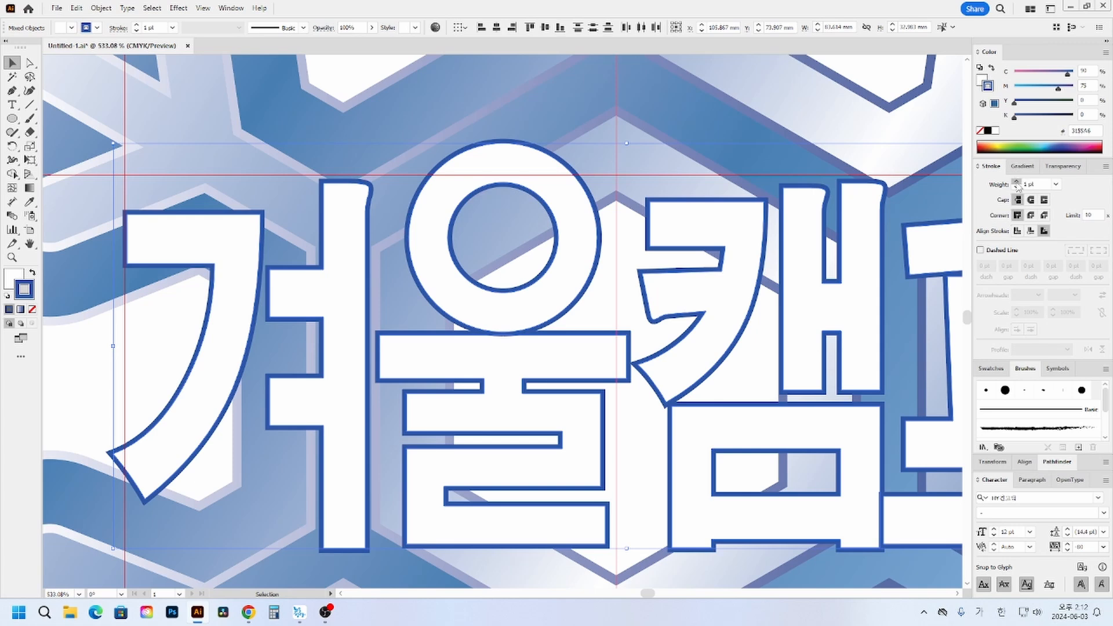
left_click(1017, 182)
left_click(1017, 182)
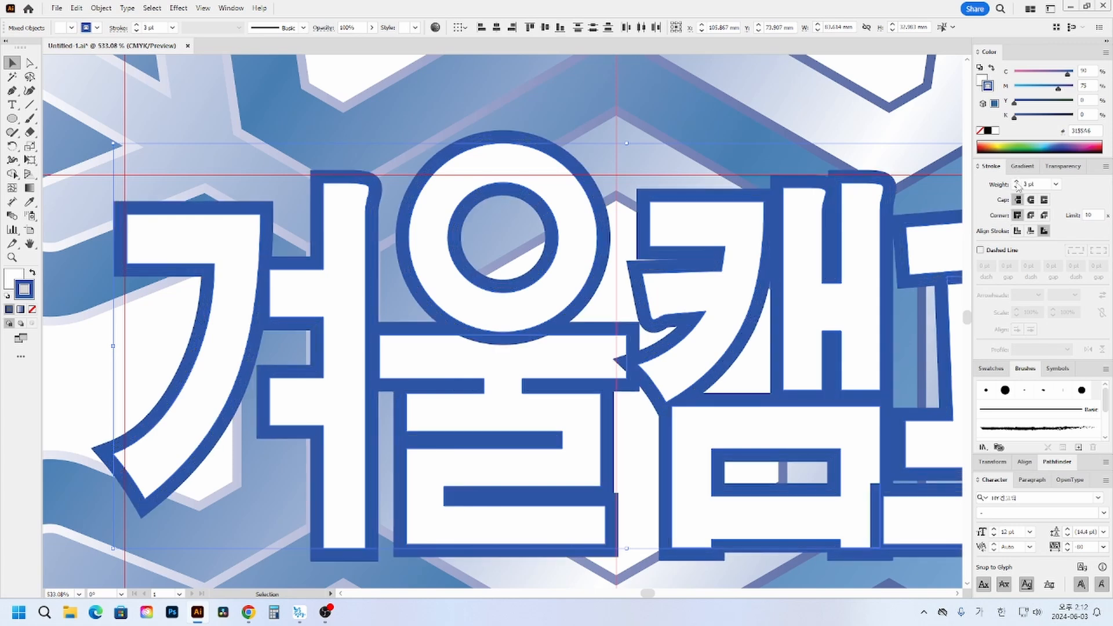
left_click(1018, 182)
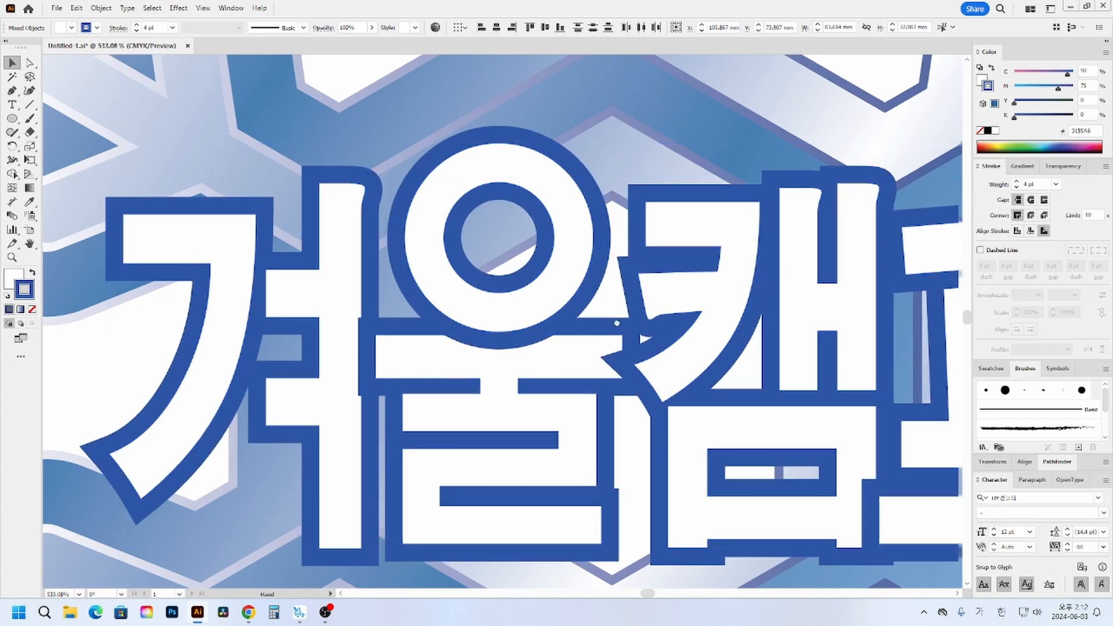
left_click_drag(822, 321, 725, 314)
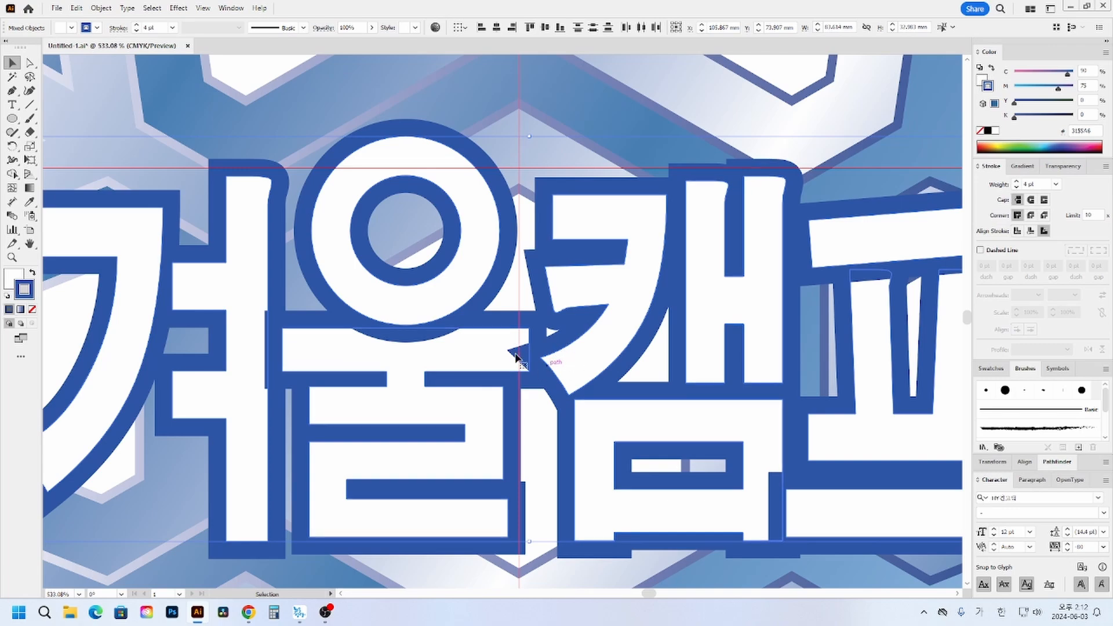
left_click_drag(681, 352, 556, 332)
left_click_drag(189, 341, 446, 320)
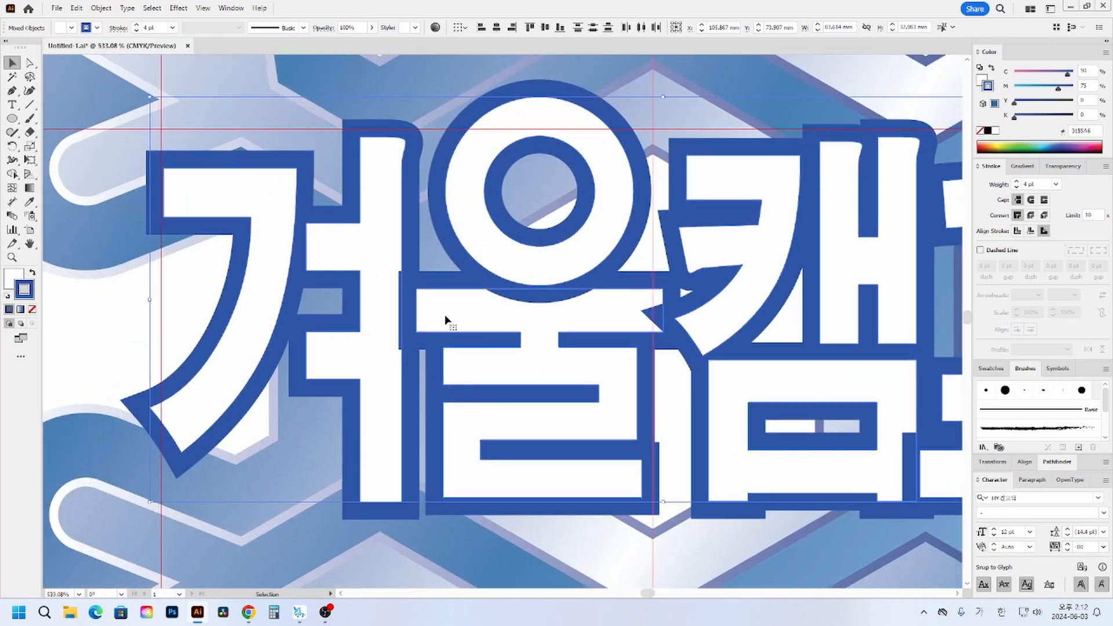
- Remove the stroke from the 겨울캠프 letters and paste a copy of them directly behind the originals
left_click(1016, 180)
left_click(1017, 181)
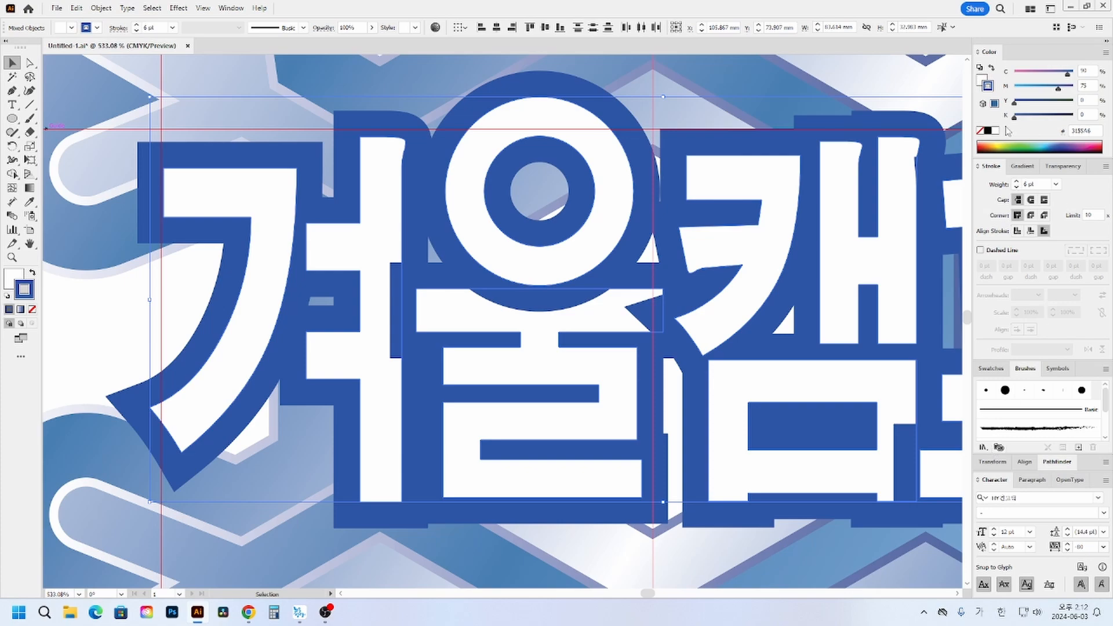
left_click(980, 131)
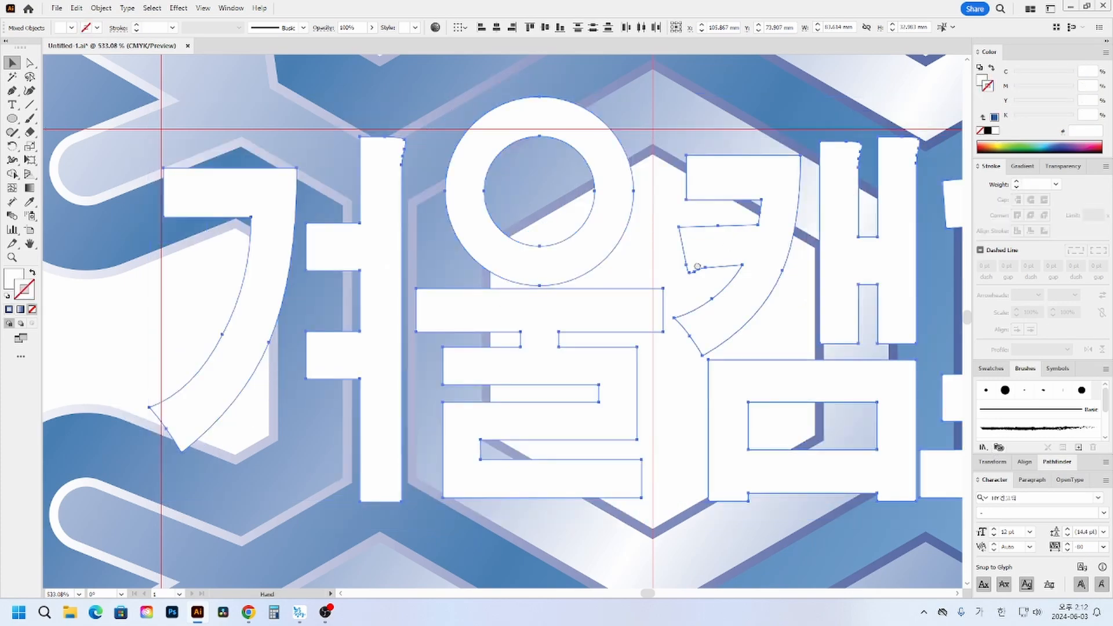
left_click_drag(935, 299, 1081, 258)
left_click_drag(810, 287, 524, 279)
key("ctrl+c")
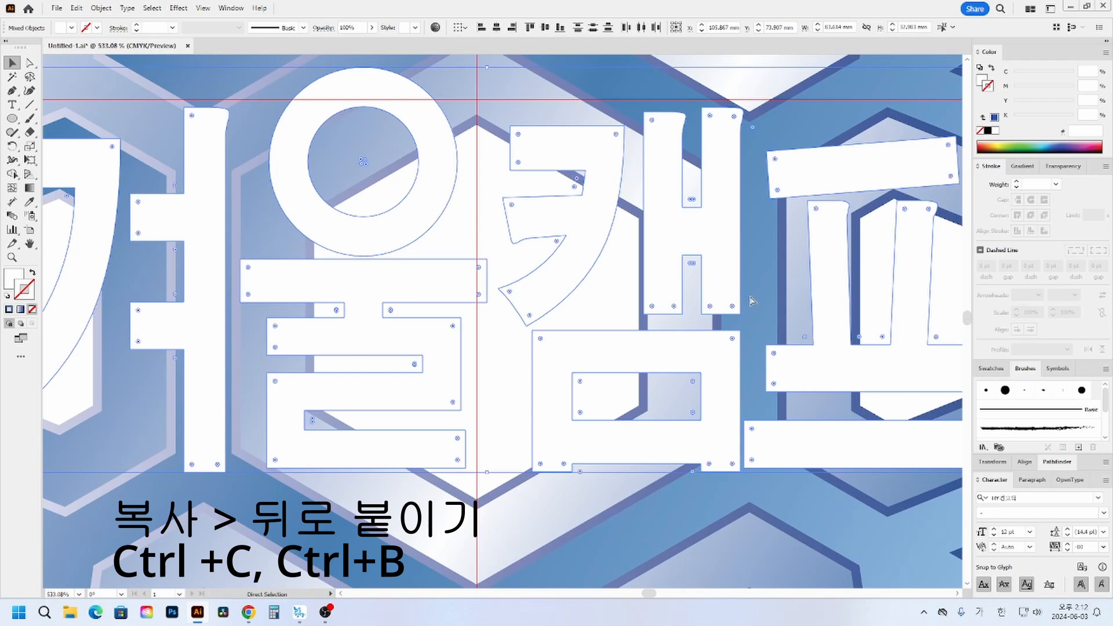
key("ctrl+b")
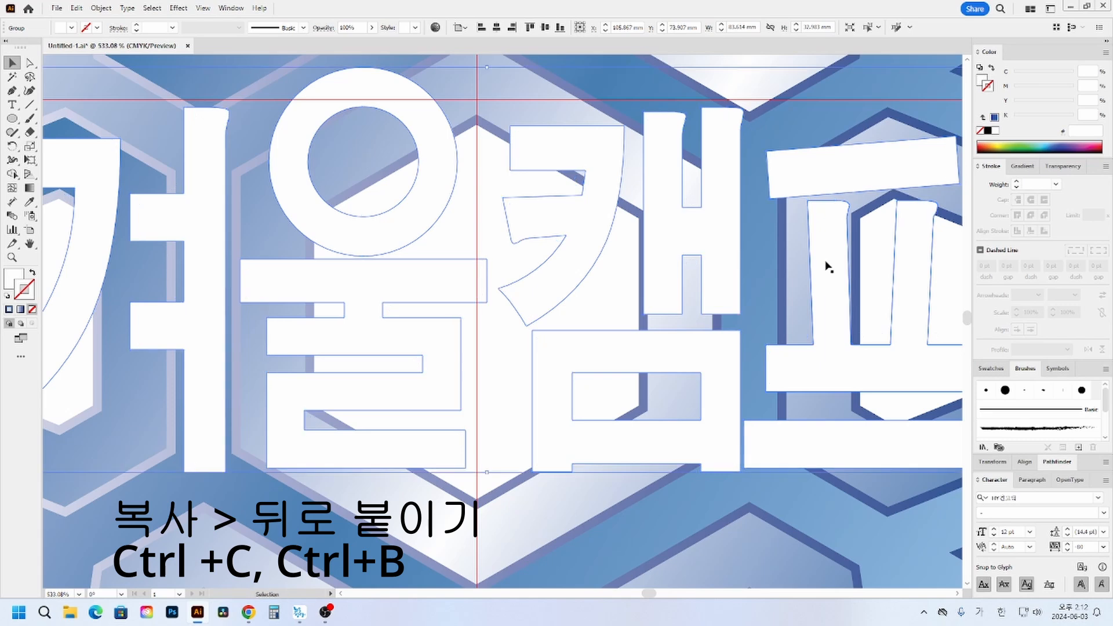
- Give the back copy of the title a 4 pt blue stroke of C 90, M 75, Y 0, K 0
left_click(994, 118)
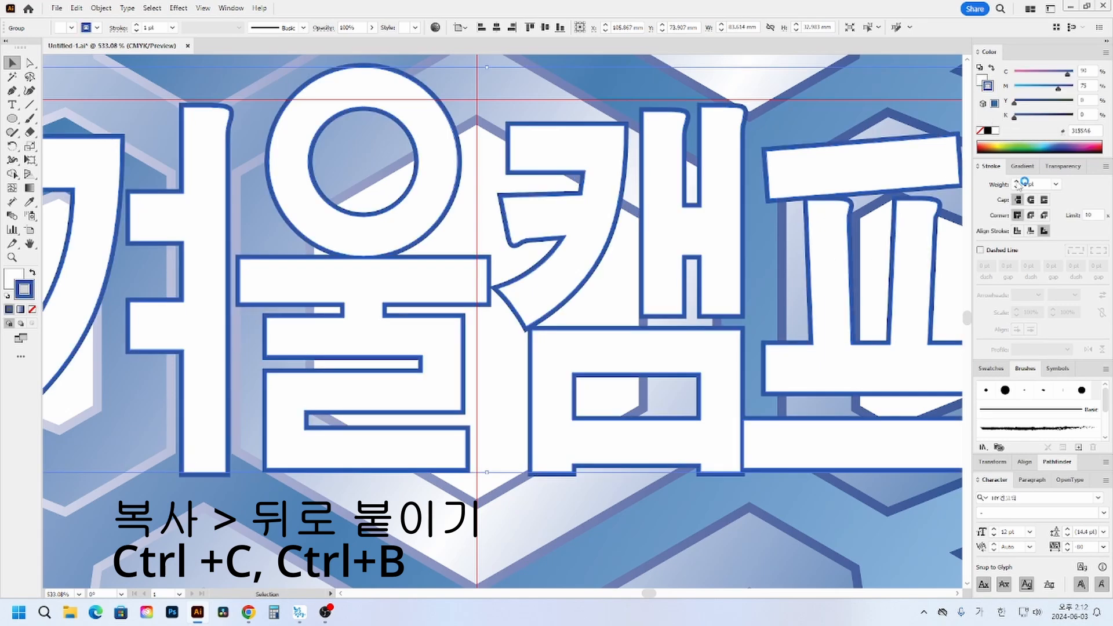
left_click(1016, 181)
left_click(1016, 182)
left_click(1017, 182)
key("space")
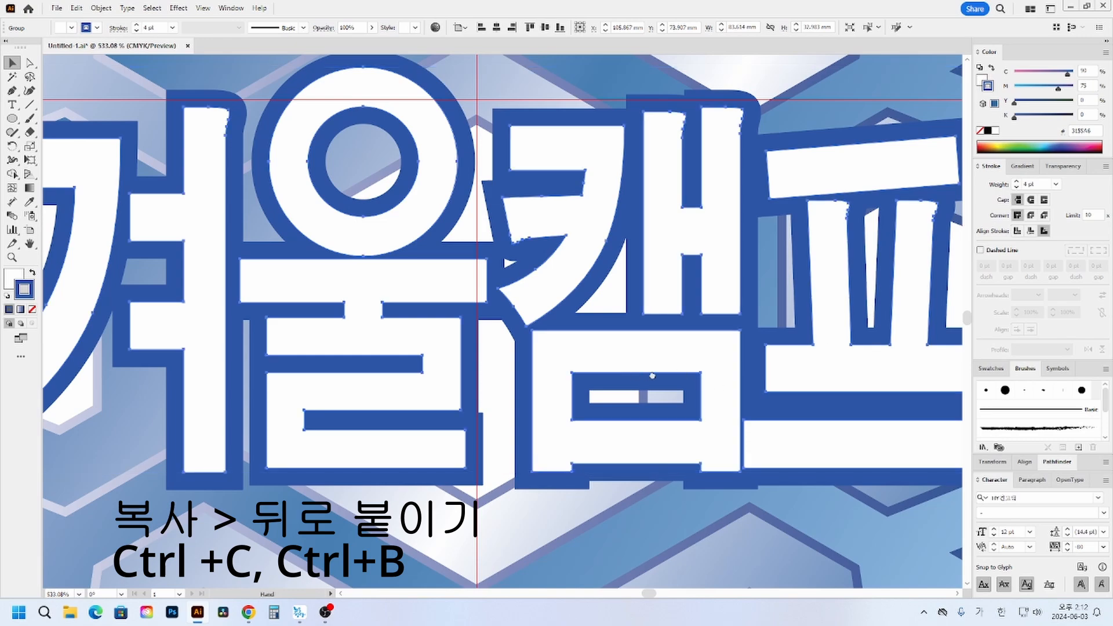
mouse_move(633, 375)
left_mouse_down()
mouse_move(785, 376)
mouse_move(618, 367)
left_mouse_up()
left_click(779, 109)
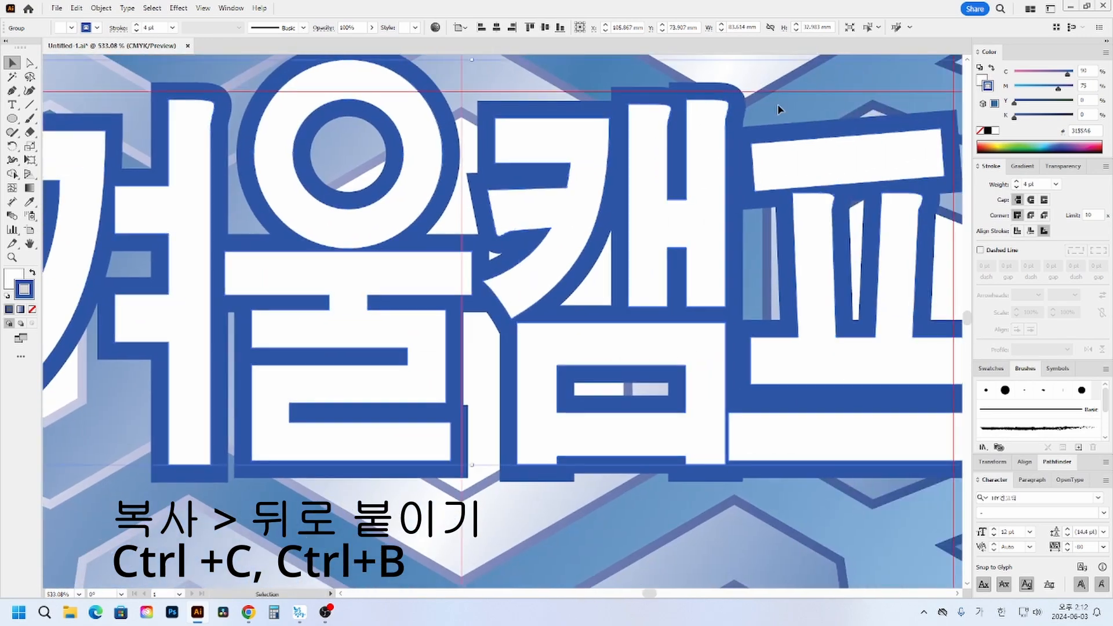
- Move the front white letters off the outlined copy, and undo the move
left_click_drag(715, 167, 673, 244)
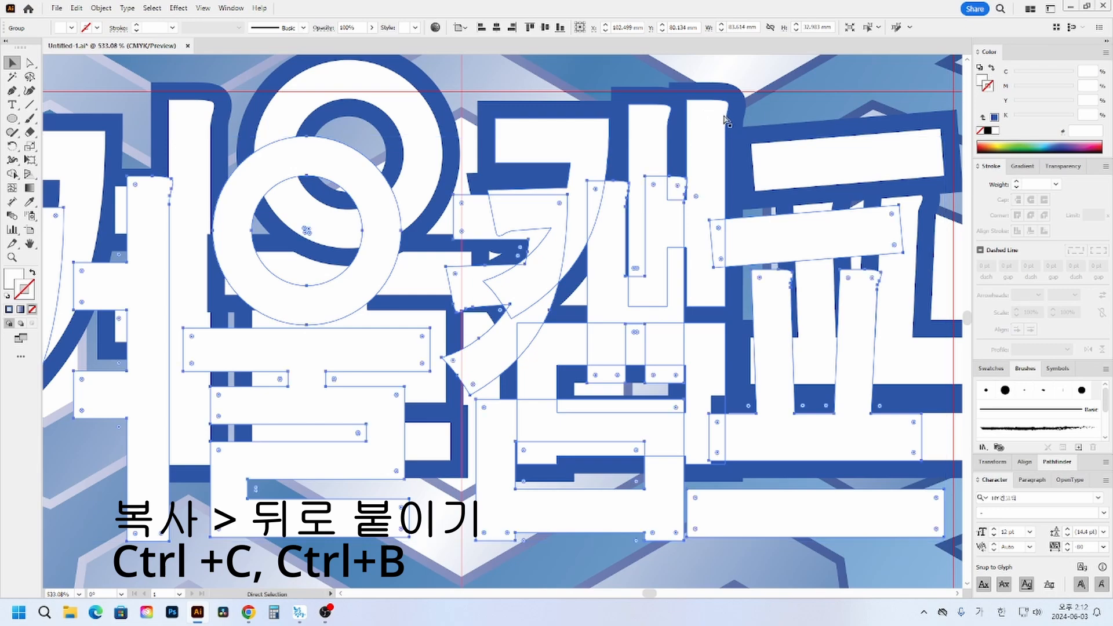
key("ctrl+z")
left_click(795, 100)
- Draw a circle about 9.9 mm across over the hole in 울's ring, with the outline blue as fill and no stroke
key("space")
left_click_drag(648, 216, 686, 254)
left_click_drag(510, 255, 629, 240)
left_click_drag(627, 182, 648, 223)
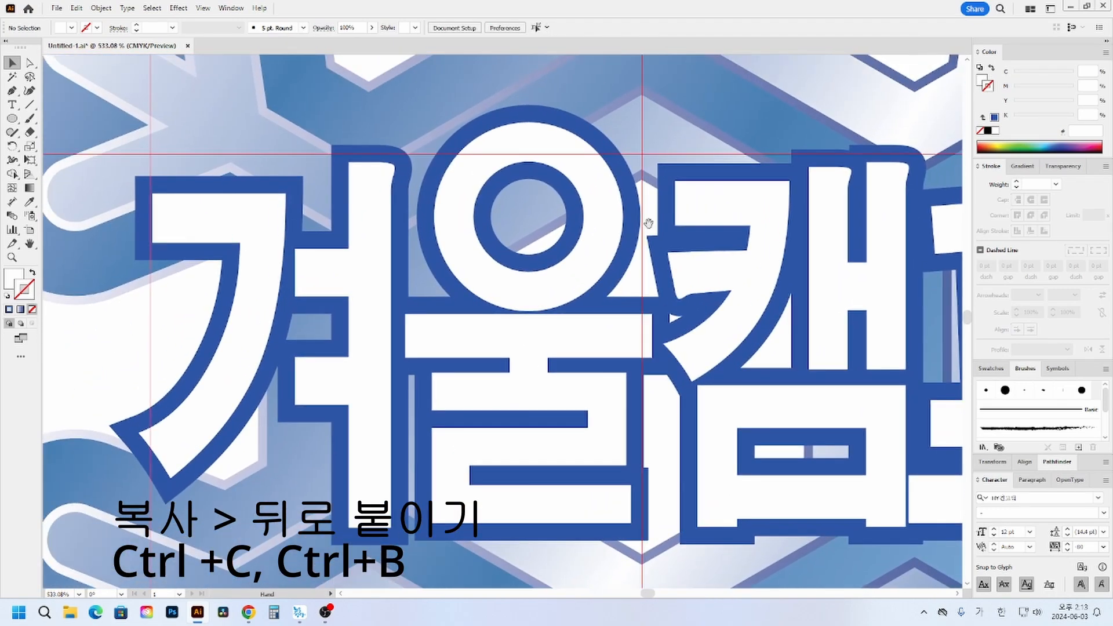
left_click_drag(498, 181, 488, 221)
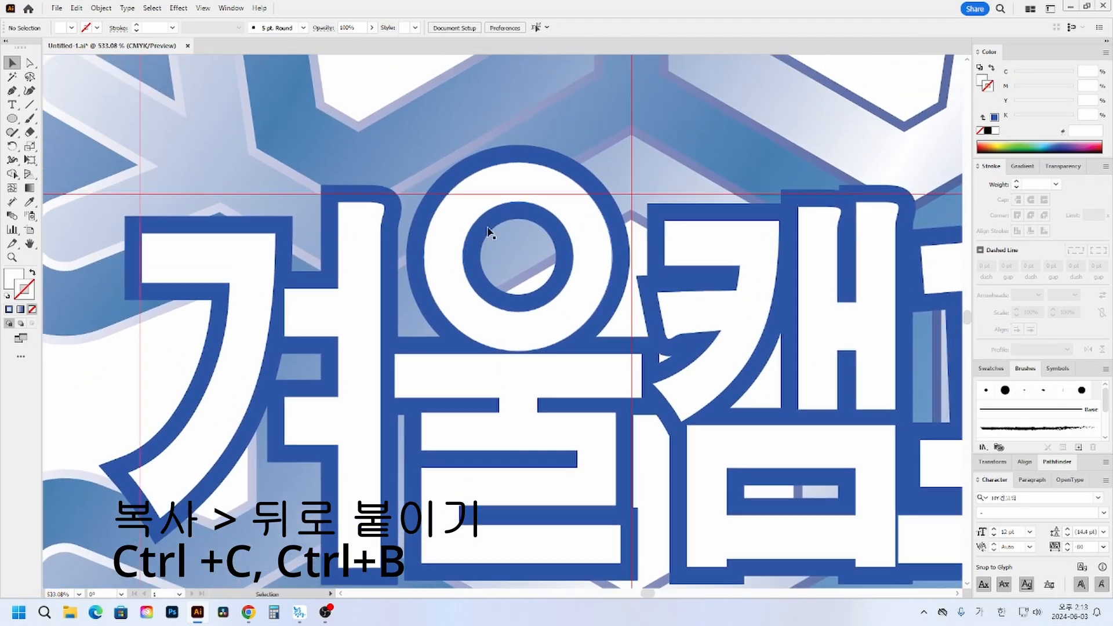
left_click(11, 119)
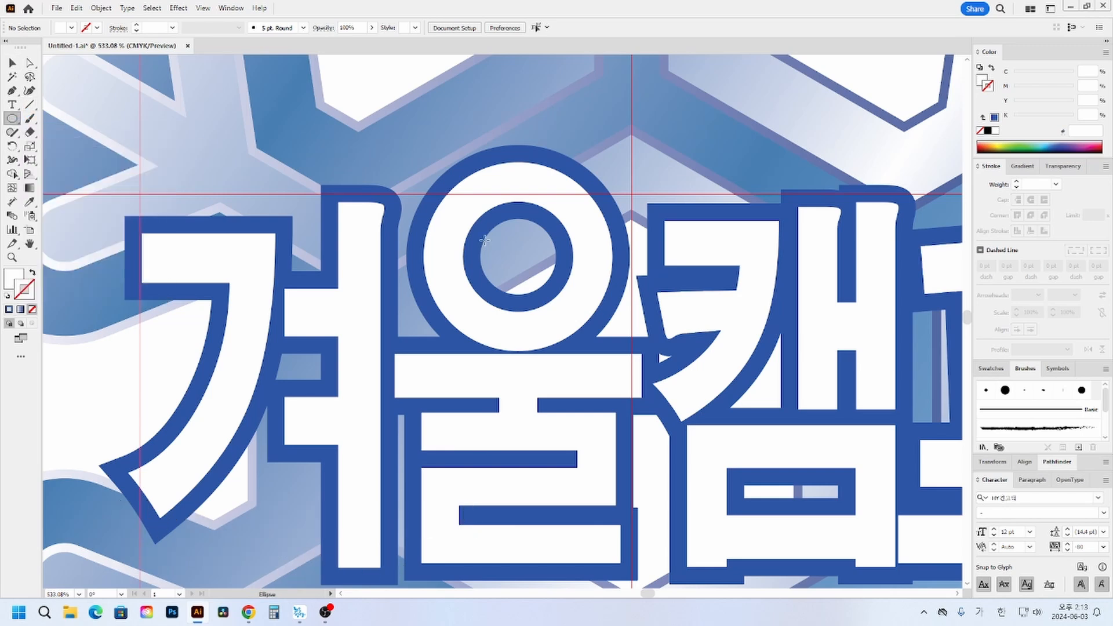
left_click_drag(462, 194, 585, 316)
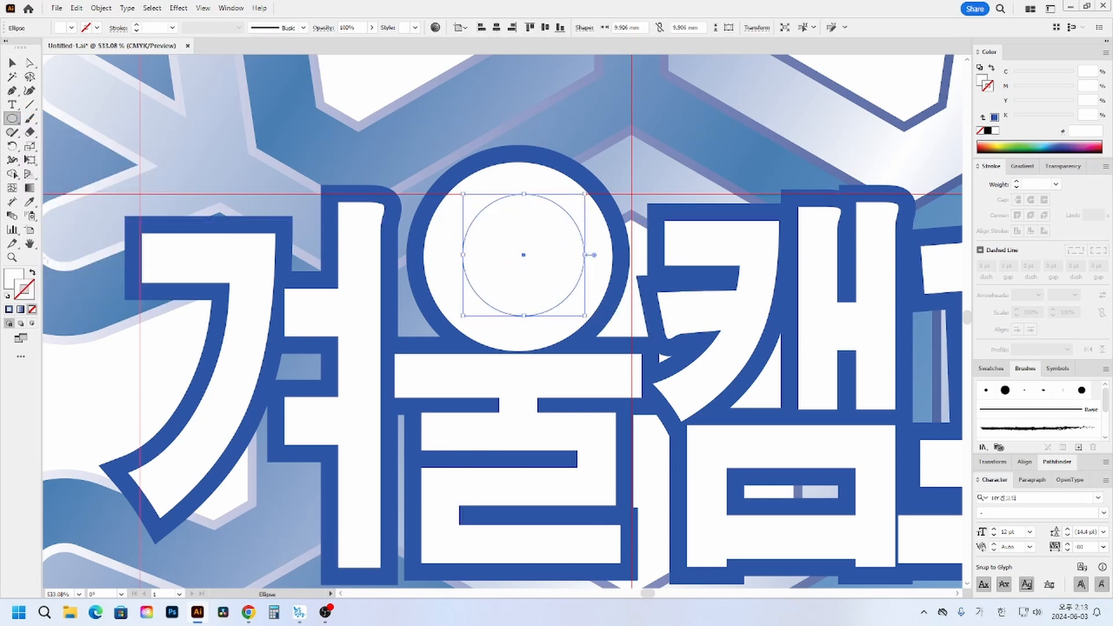
left_click(23, 289)
left_click(9, 309)
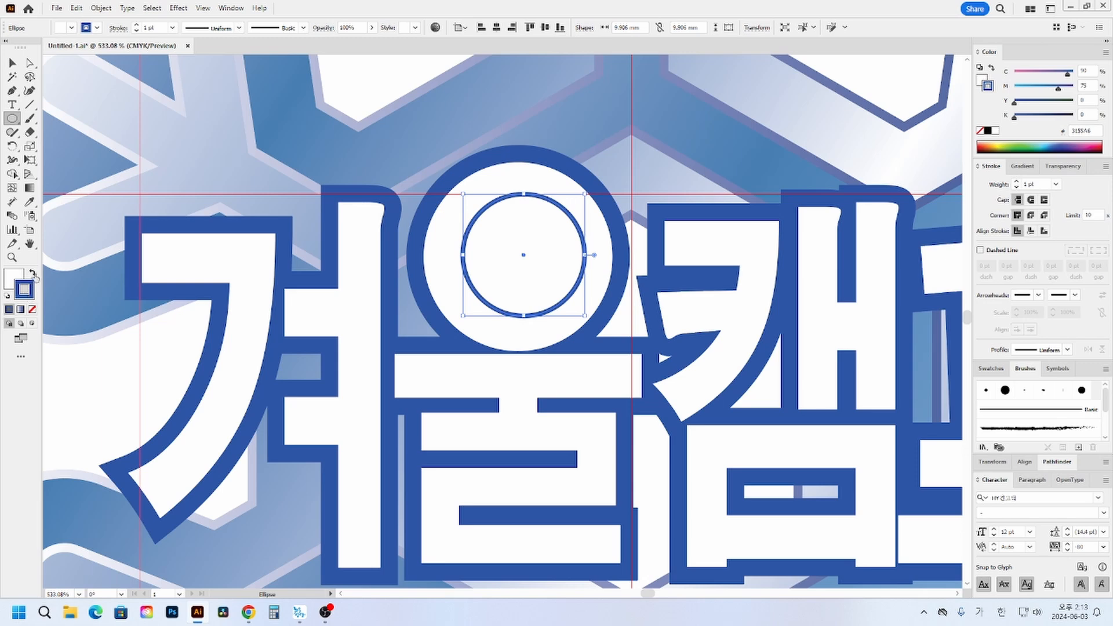
left_click(32, 272)
left_click(32, 309)
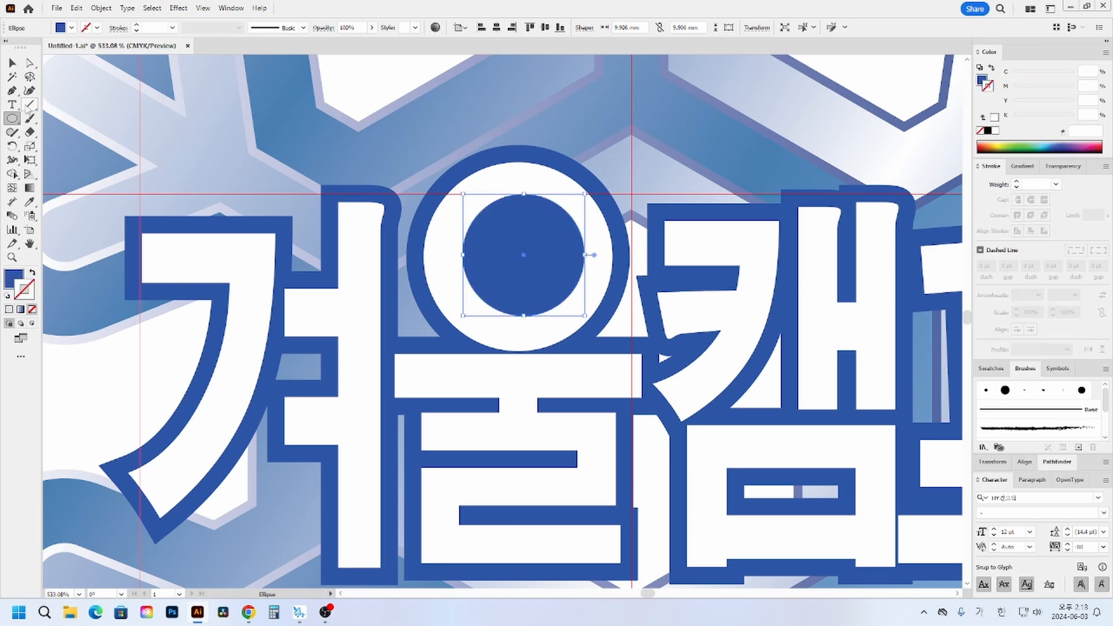
- Bring the title letters to the front so they sit above the blue circle in 울
left_click(12, 62)
left_click(610, 155)
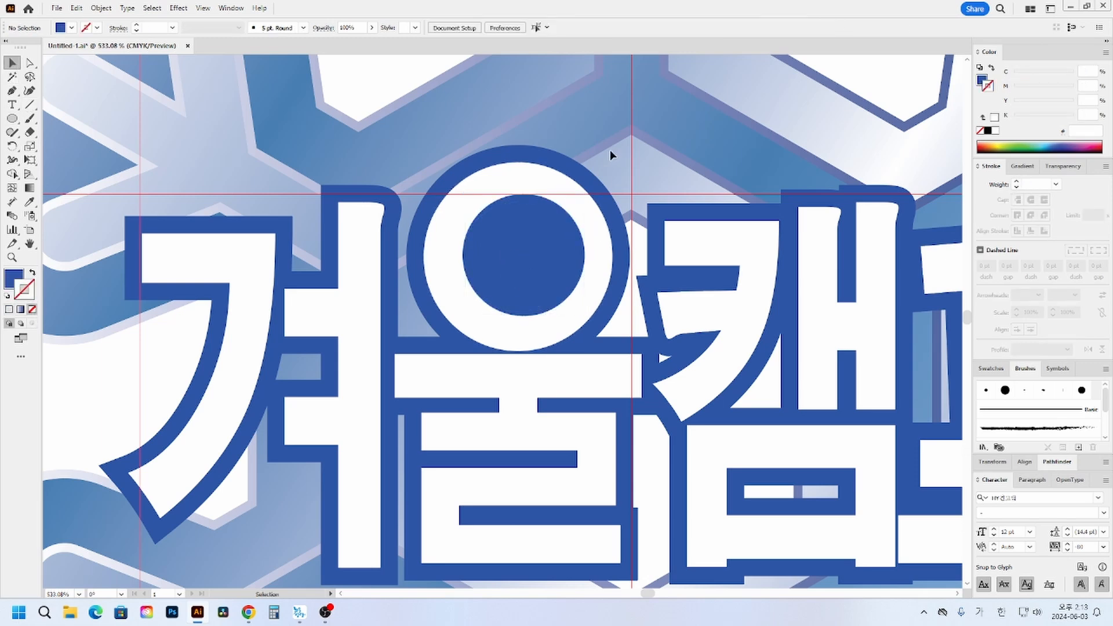
left_click(545, 187)
key("ctrl+shift+]")
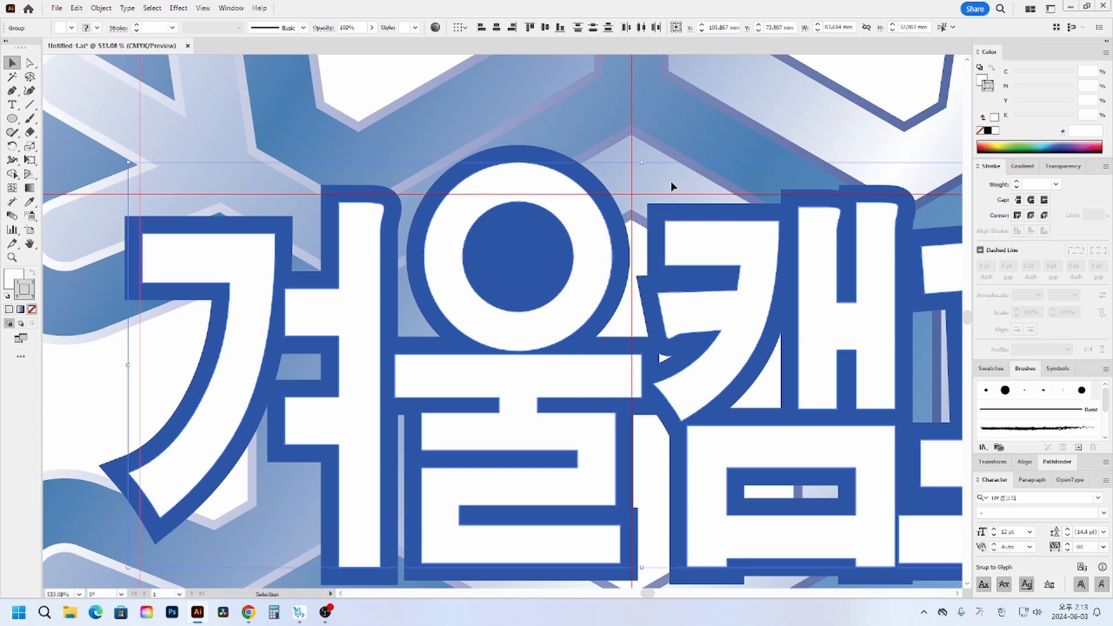
left_click(667, 179)
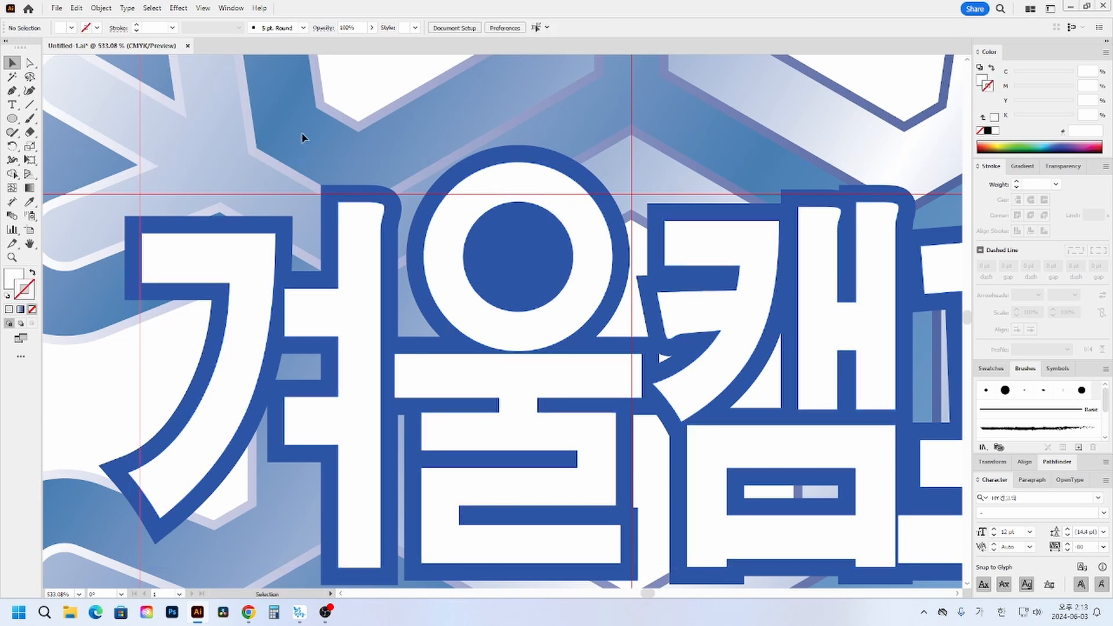
- Draw a white eye circle about 1.2 mm across inside 울's blue circle and place a copy level with it as the second eye
left_click(12, 118)
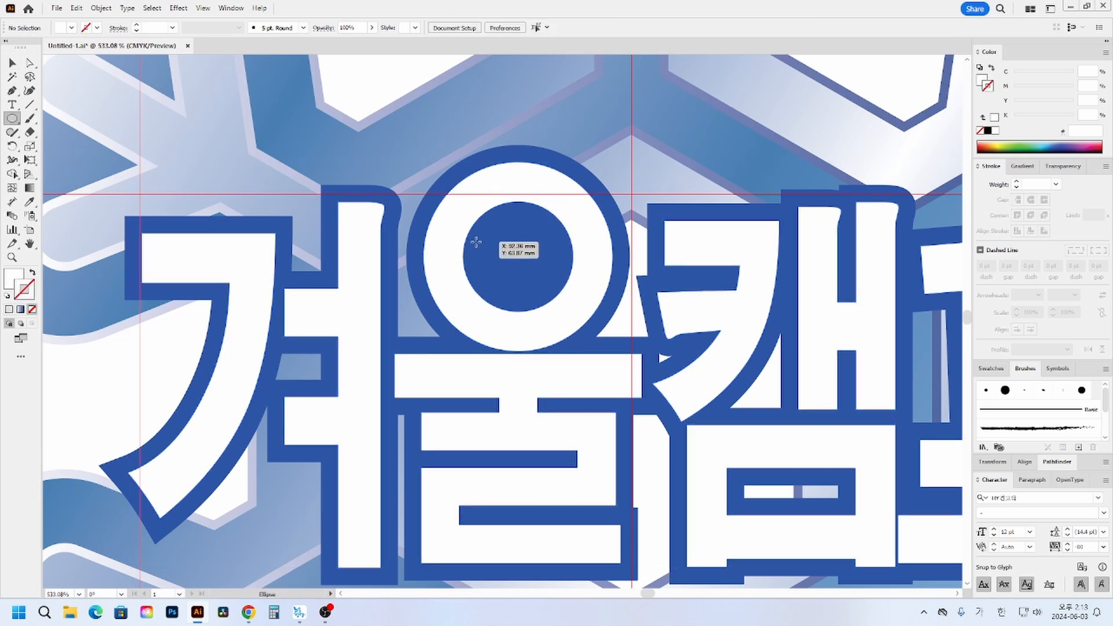
left_click_drag(476, 242, 491, 257)
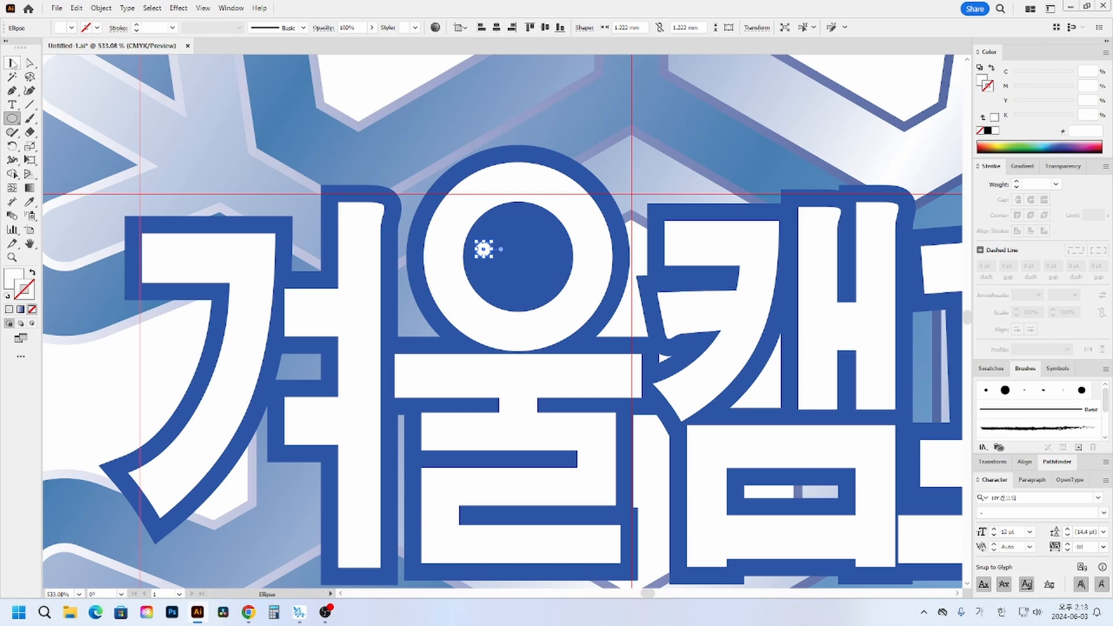
left_click(13, 62)
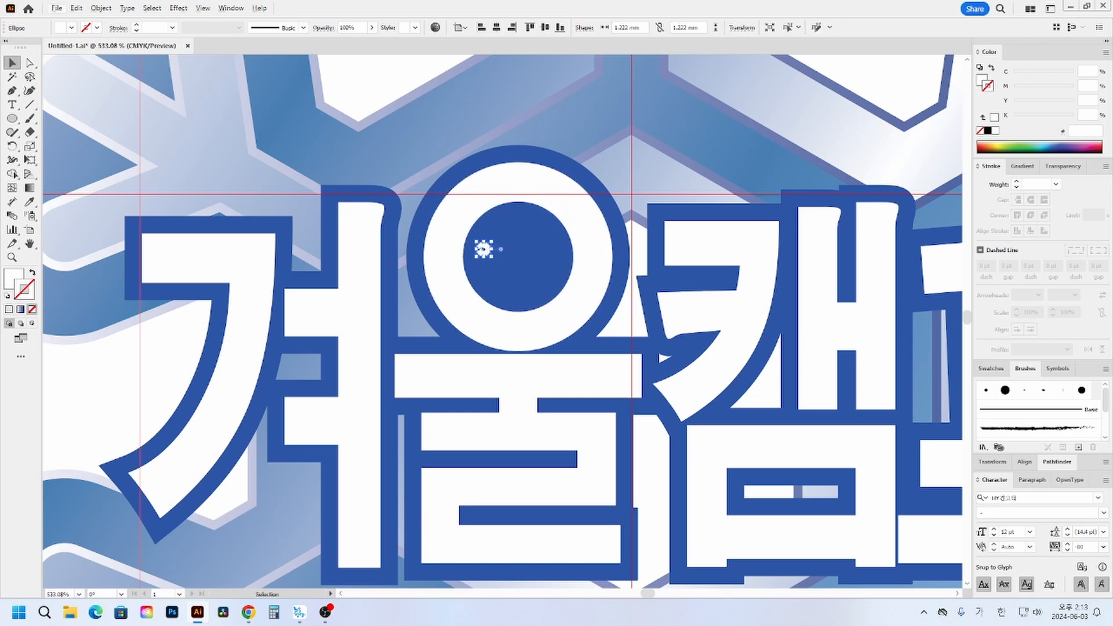
left_click_drag(483, 249, 545, 253)
key("Right")
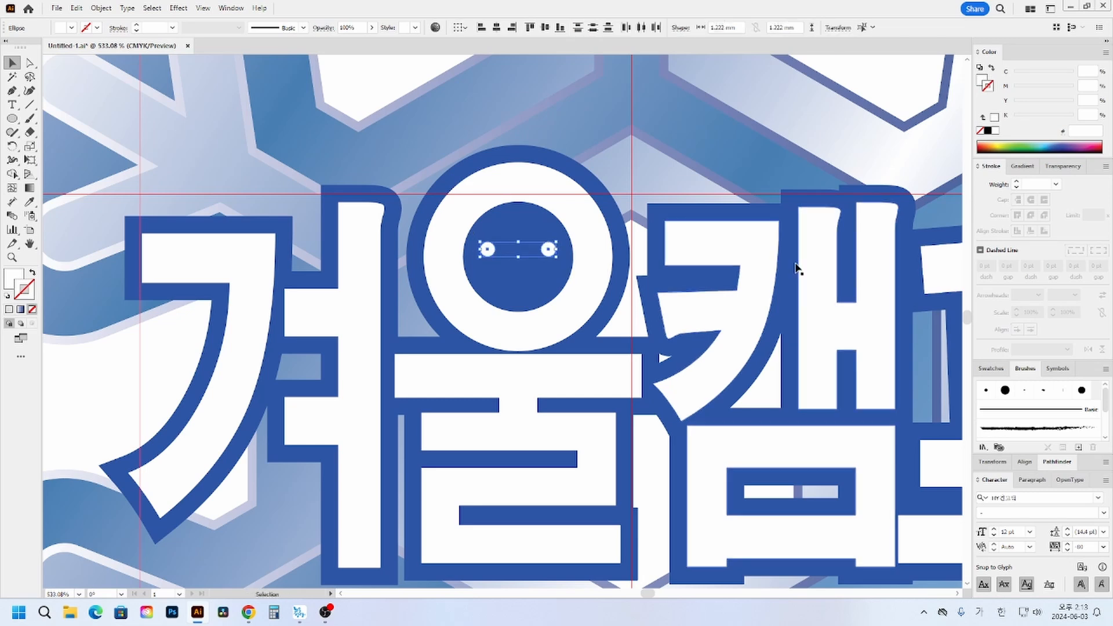
left_click(720, 187)
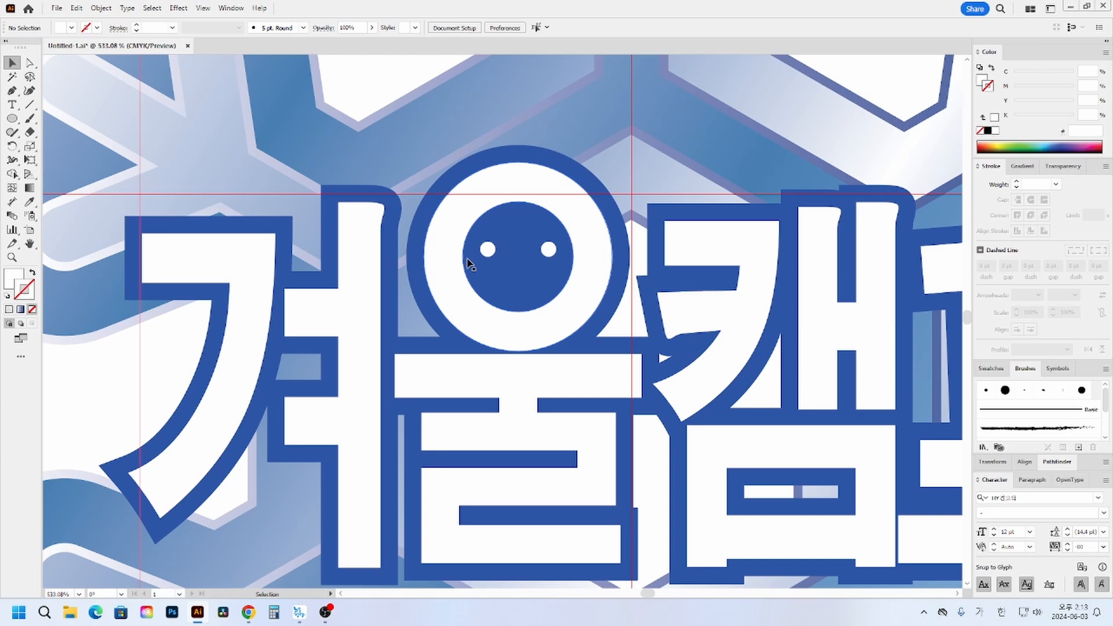
- Copy an eye to a spot centred below both eyes as the nose and fill it red with M 100, Y 100
left_click_drag(490, 251, 520, 272)
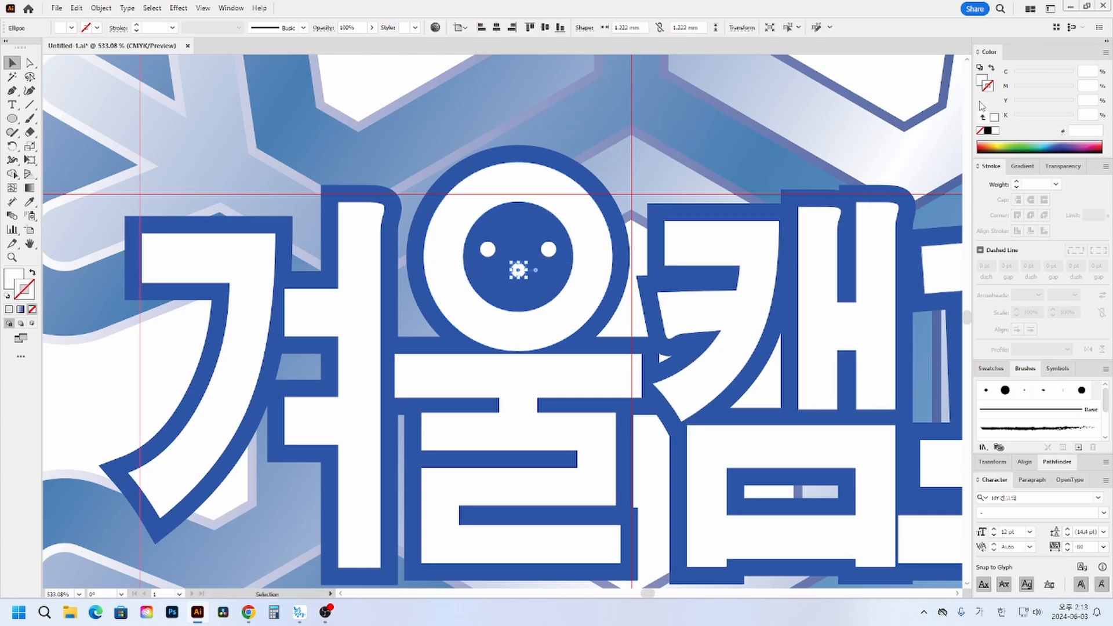
left_click_drag(1042, 88, 1086, 105)
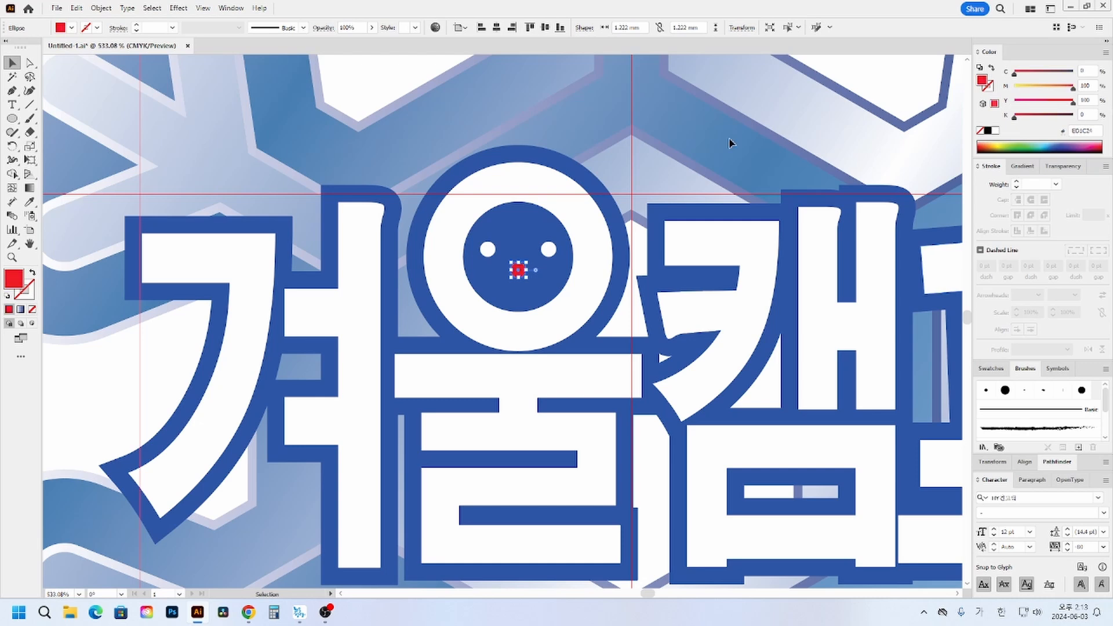
left_click(673, 177)
- Draw a slanted line rising from the upper left of 울's ring, with a white stroke and no fill
left_click_drag(546, 235, 532, 258)
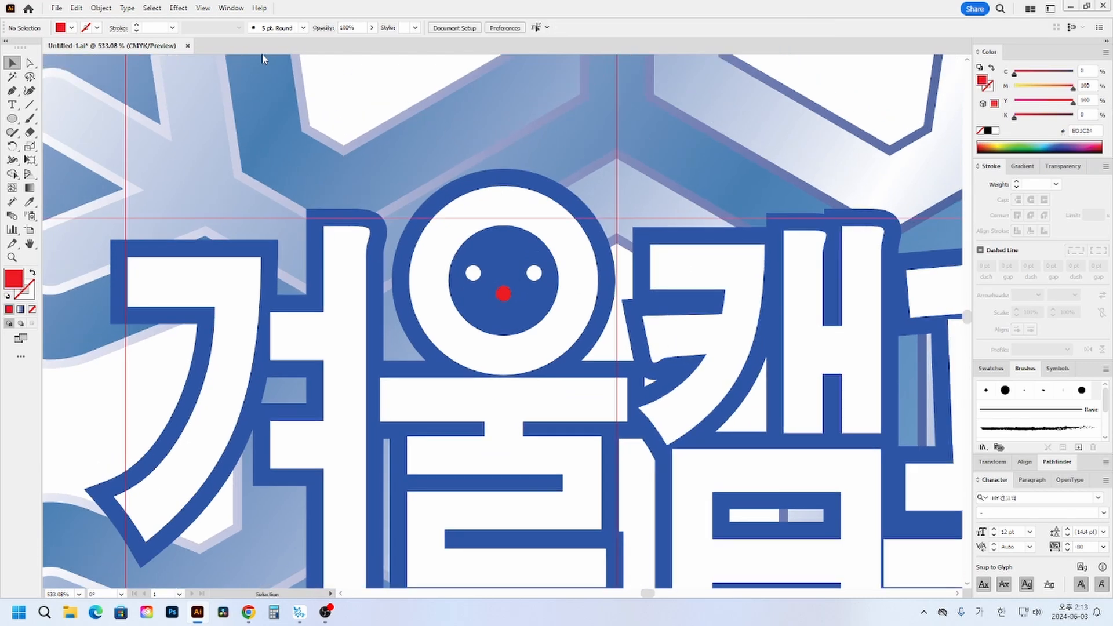
left_click(30, 104)
left_click_drag(515, 189, 507, 241)
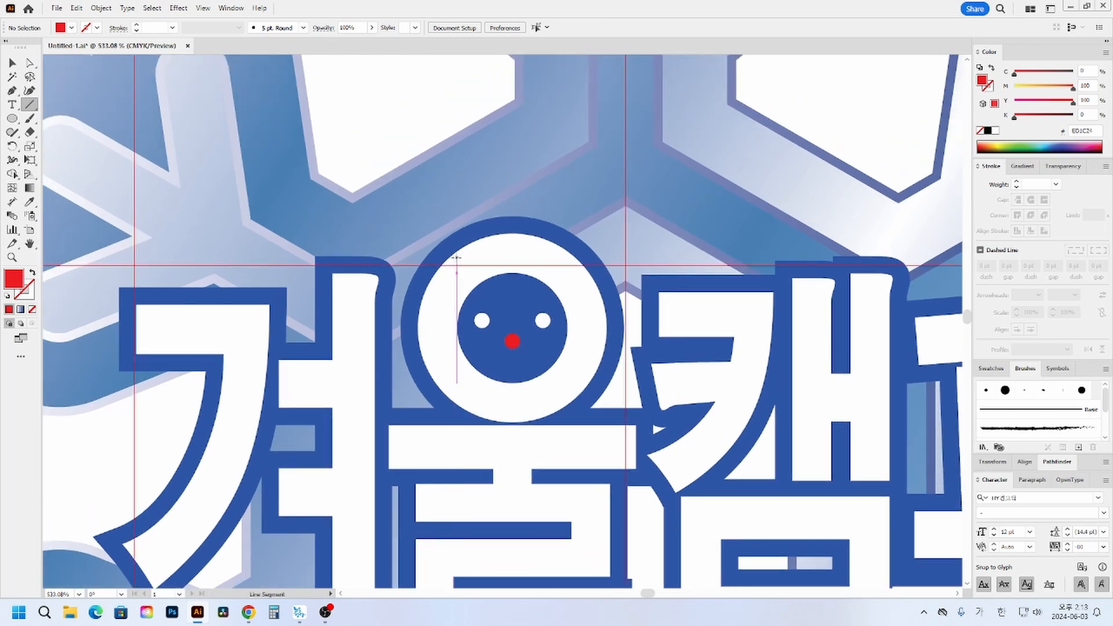
left_click_drag(457, 259, 411, 187)
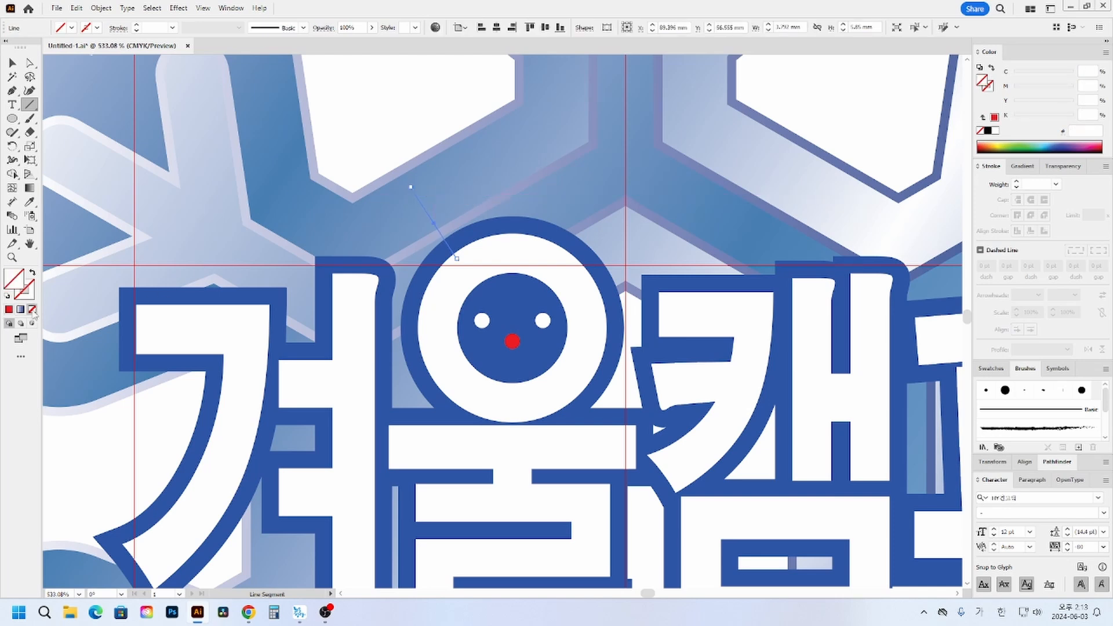
left_click(7, 298)
left_click(32, 272)
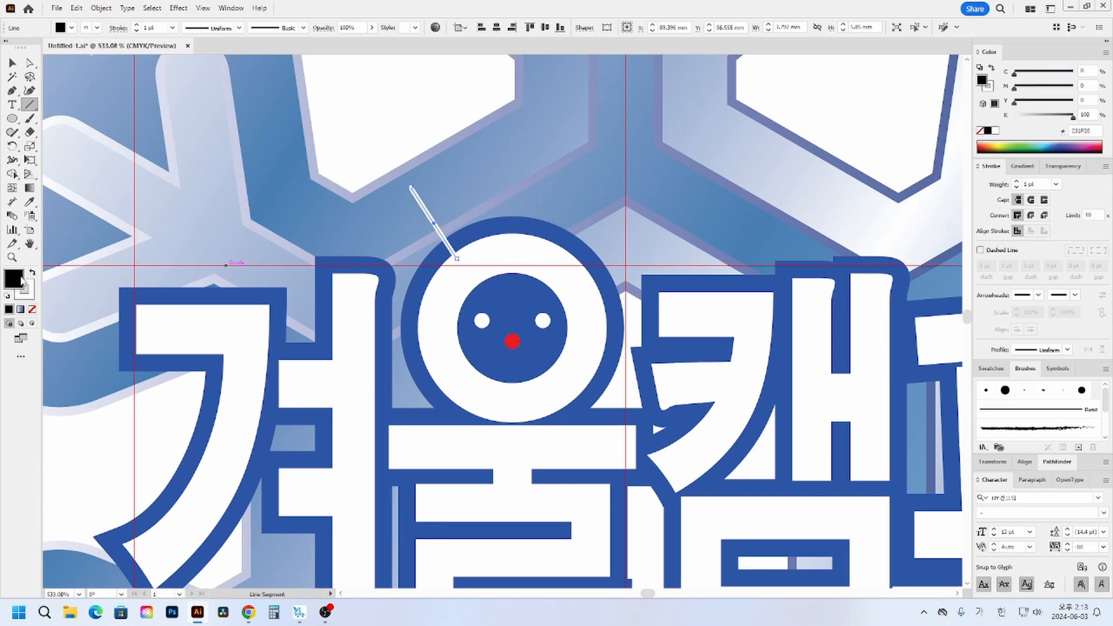
left_click(32, 309)
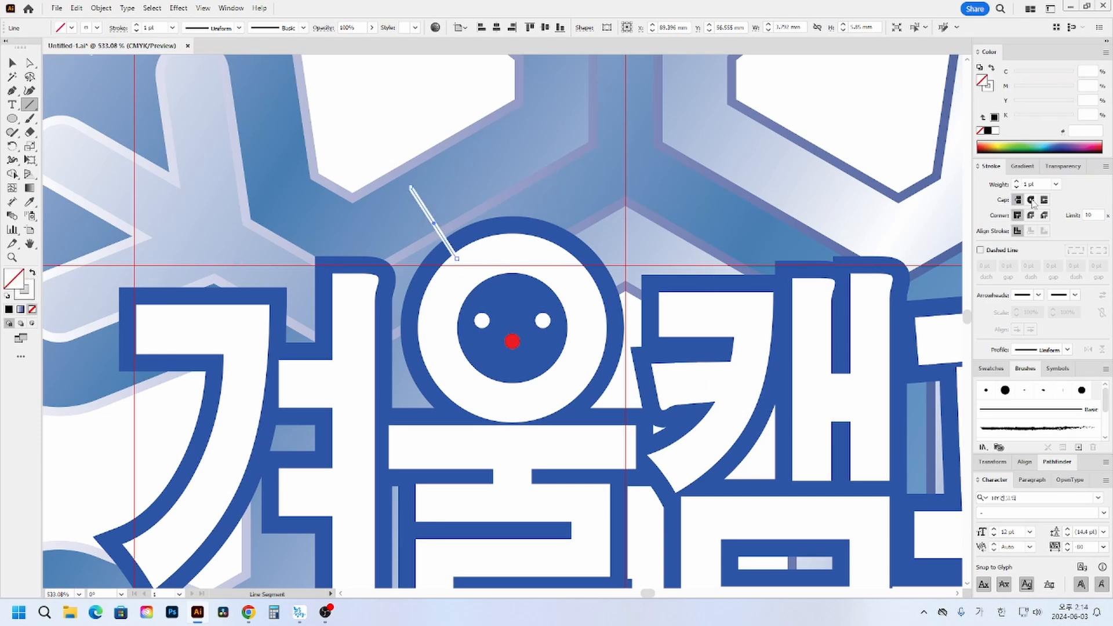
- Give the slanted antler line round caps and a 5 pt stroke weight
left_click(1017, 182)
left_click(1017, 183)
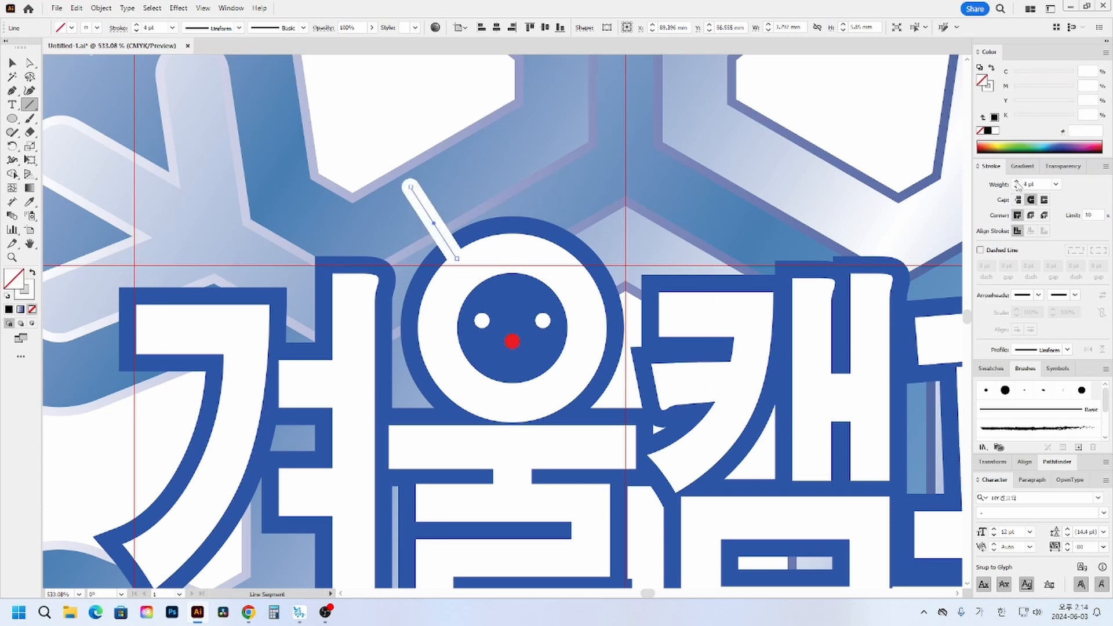
left_click(1017, 182)
left_click(510, 225, "ctrl")
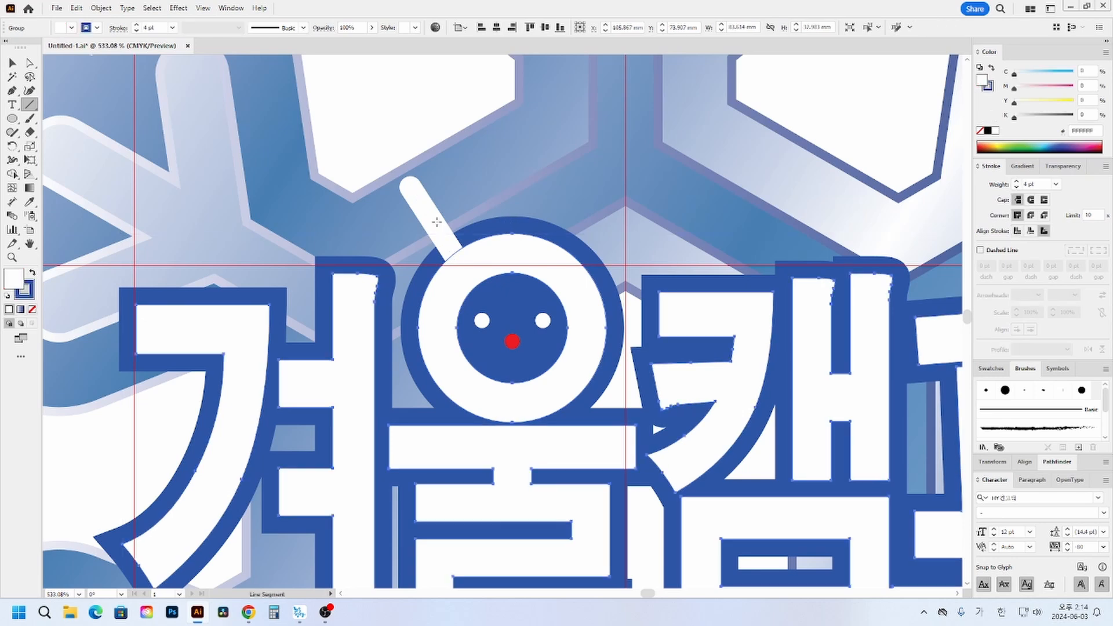
- Add two short branches to the antler line and draw a matching two-branched antler on the other side of 울's ring
left_click(432, 208, "ctrl")
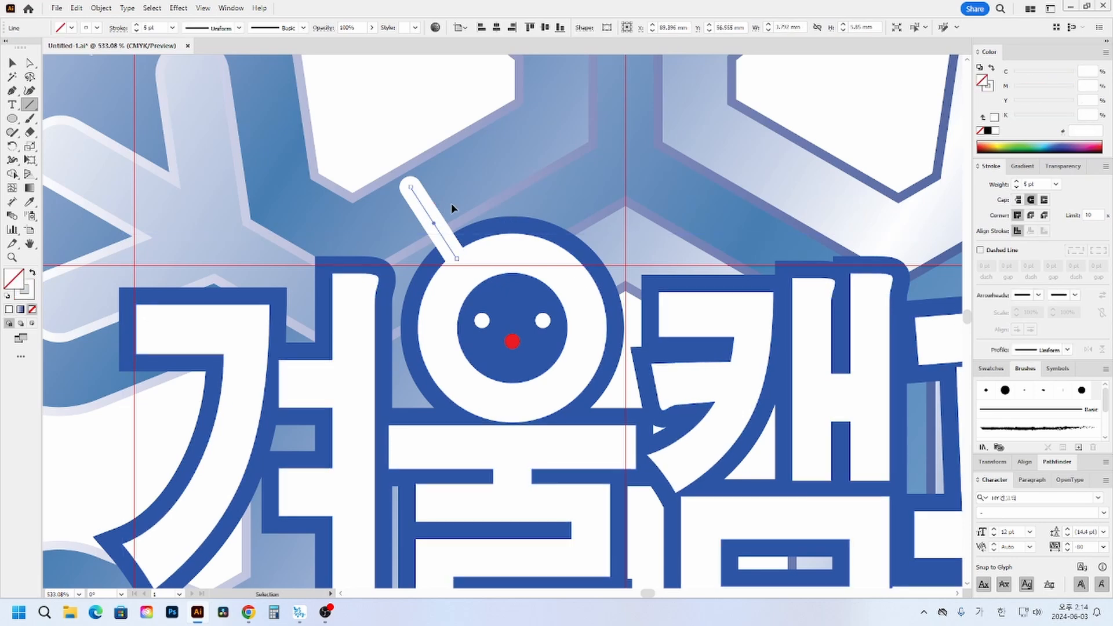
mouse_move(425, 208)
left_mouse_down()
mouse_move(387, 214)
mouse_move(409, 215)
mouse_move(394, 212)
mouse_move(439, 184)
left_mouse_up()
key("ctrl+z")
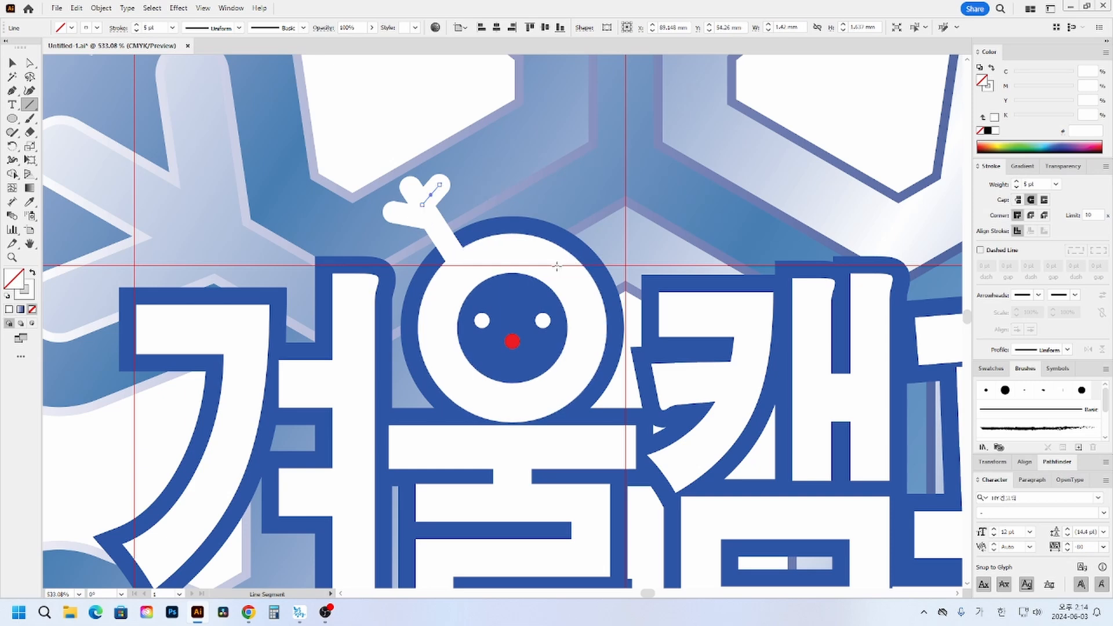
left_click_drag(562, 256, 602, 182)
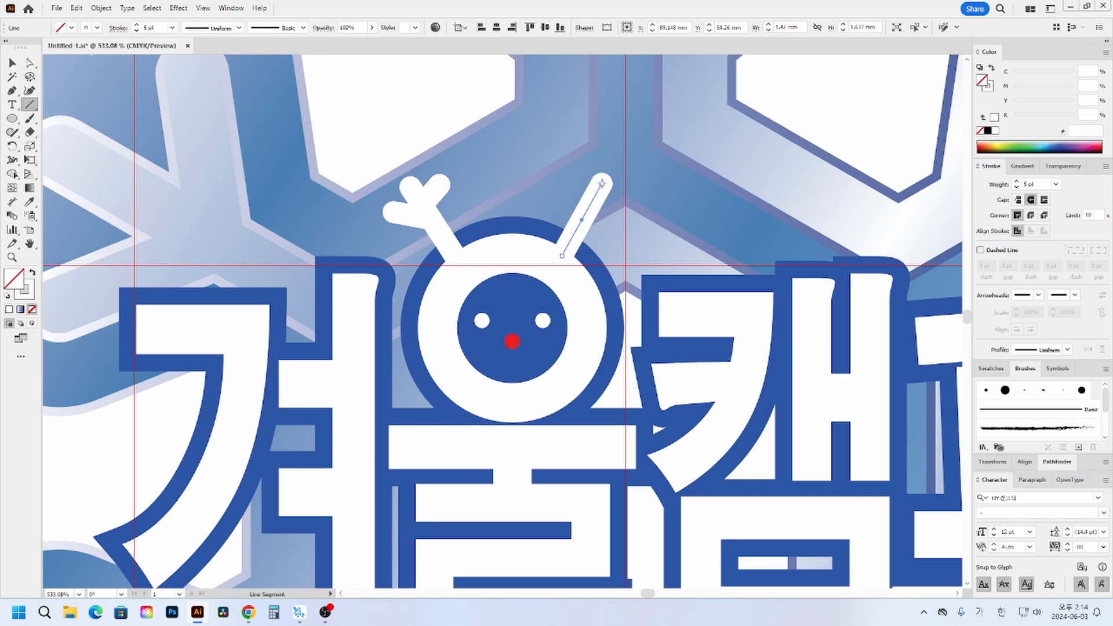
mouse_move(581, 221)
left_mouse_down()
mouse_move(620, 220)
mouse_move(562, 212)
mouse_move(556, 195)
left_mouse_up()
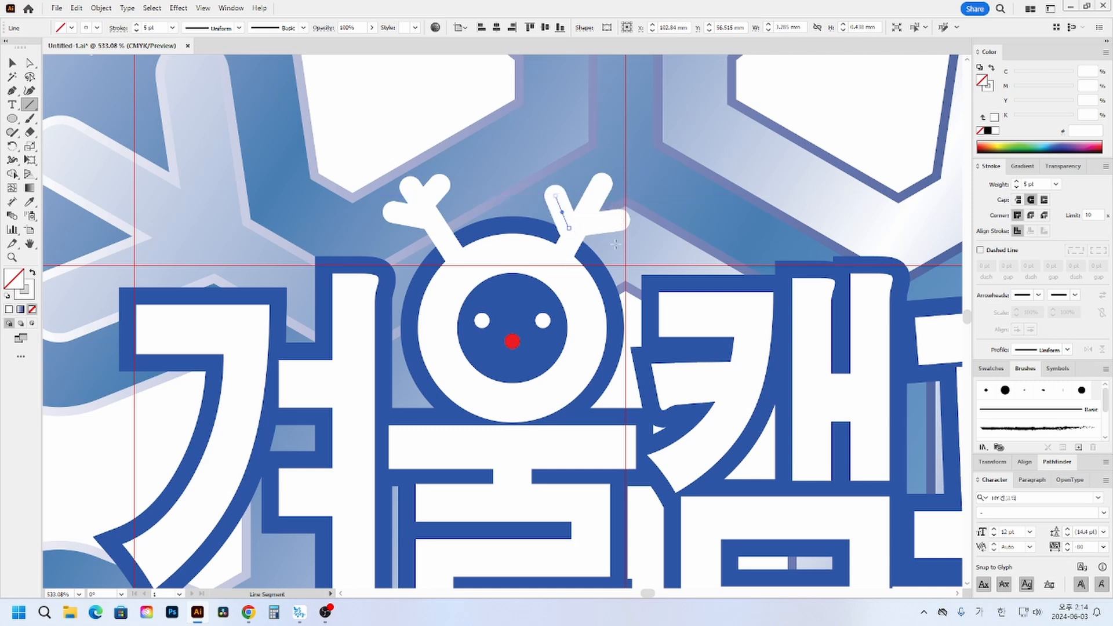
- Group the three lines of each antler above 울's ring, making one separate group per antler
left_click(12, 63)
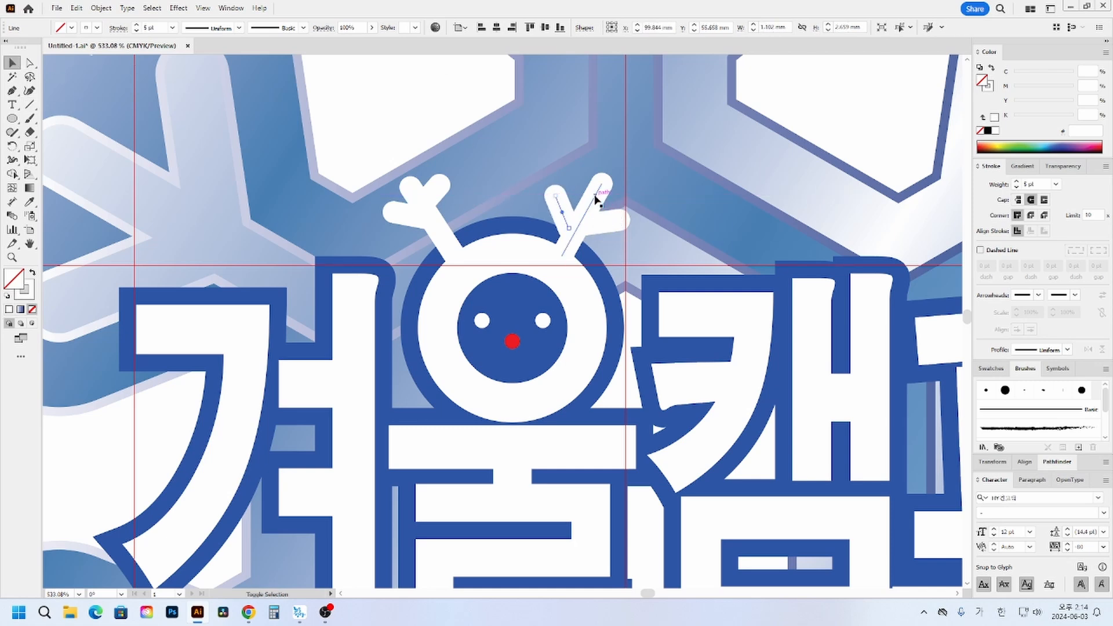
left_click(595, 196, "shift")
key("a")
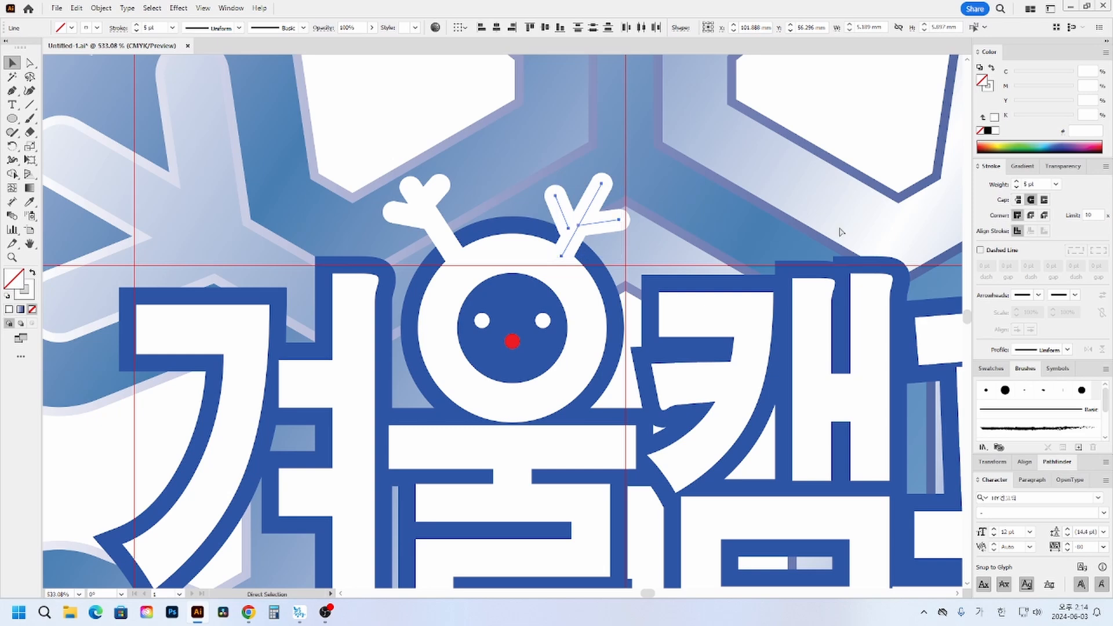
key("ctrl+g")
left_click(428, 214)
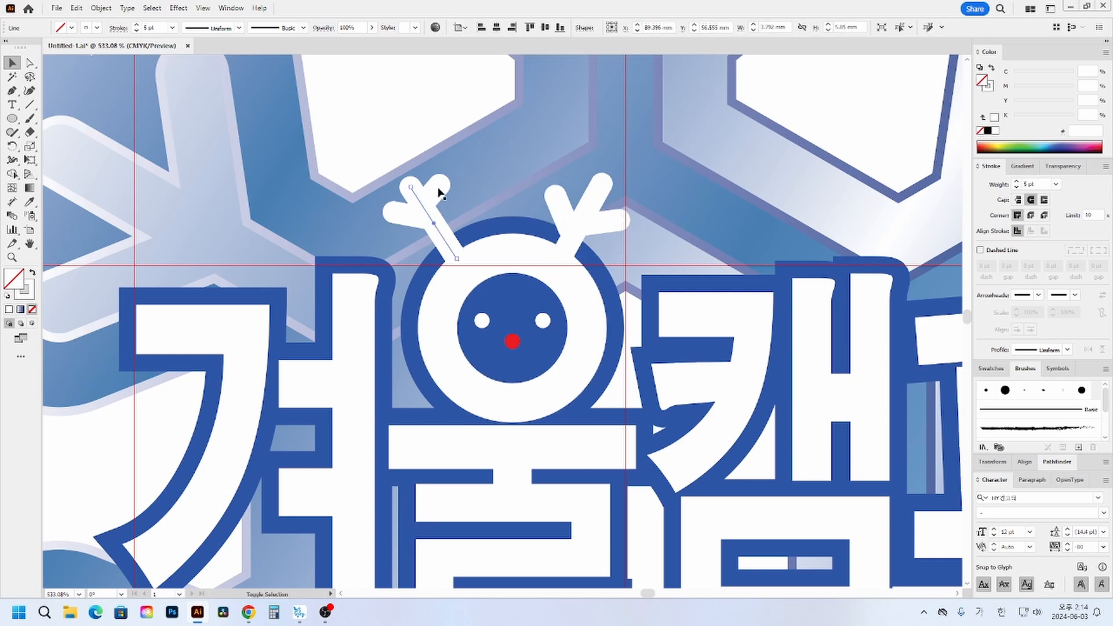
left_click(439, 189, "shift")
left_click(412, 216, "shift")
key("a")
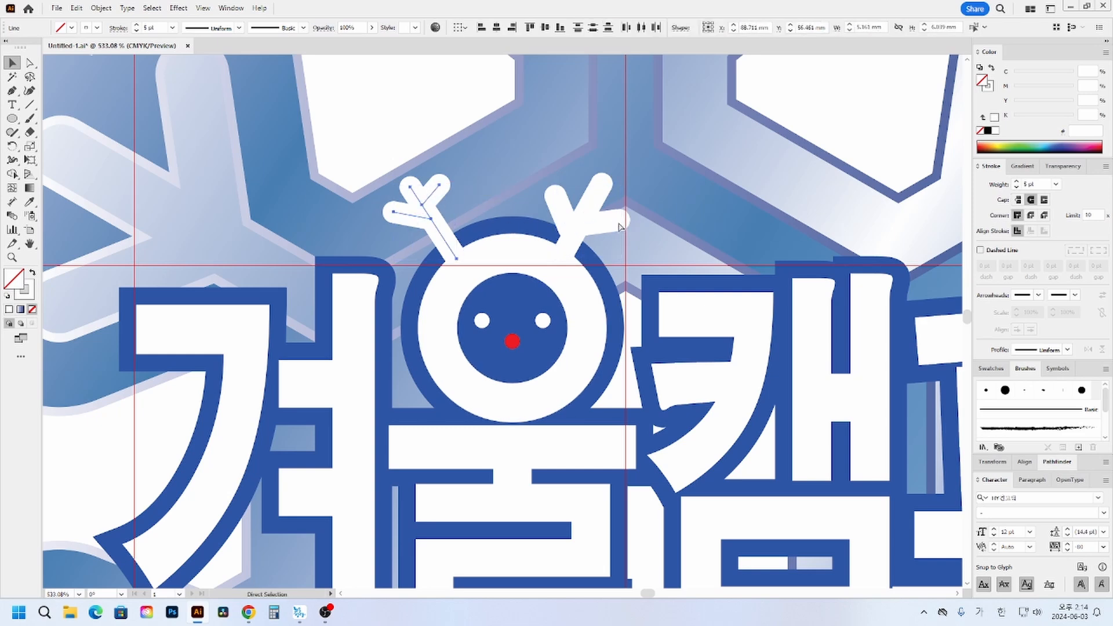
key("ctrl+g")
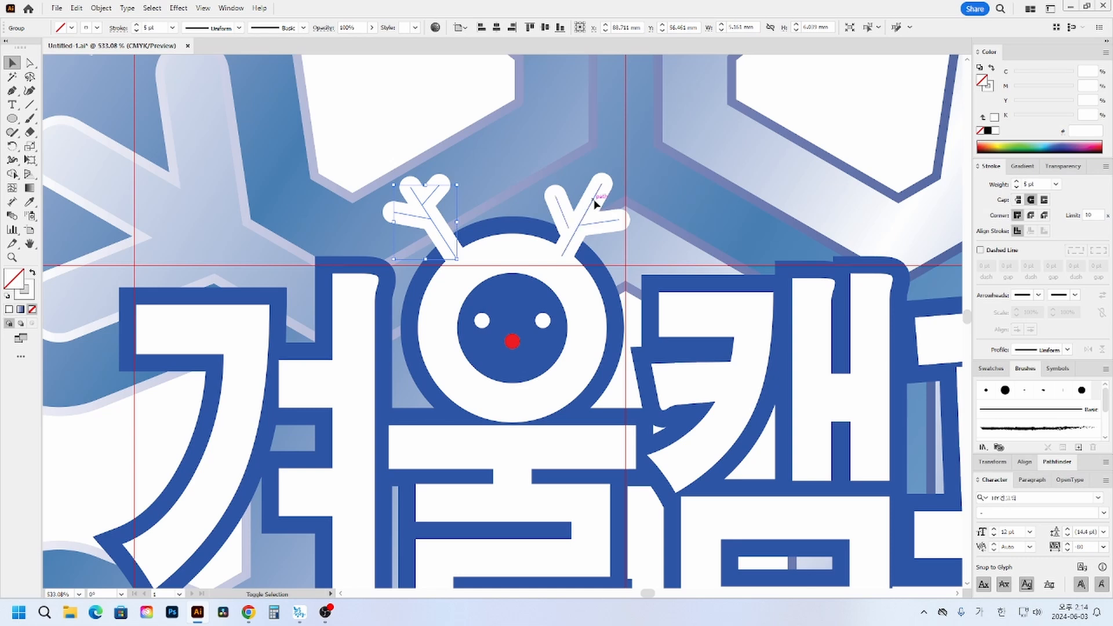
- Expand the fill and stroke of both antler groups together, turning their lines into filled outline shapes
left_click(595, 204, "shift")
left_click(100, 8)
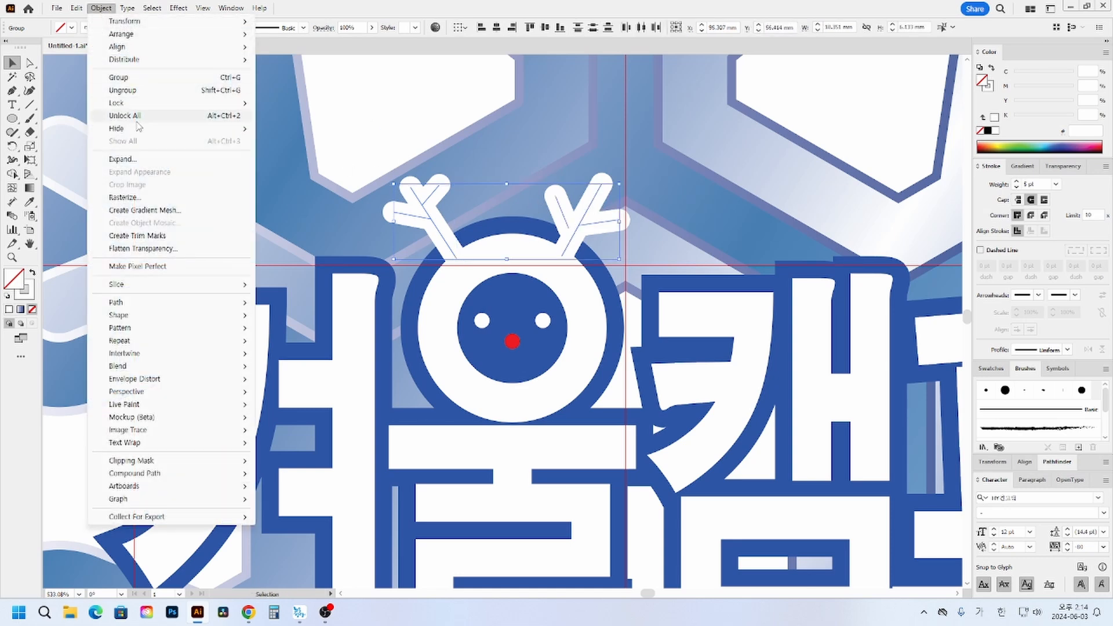
left_click(122, 159)
left_click(522, 368)
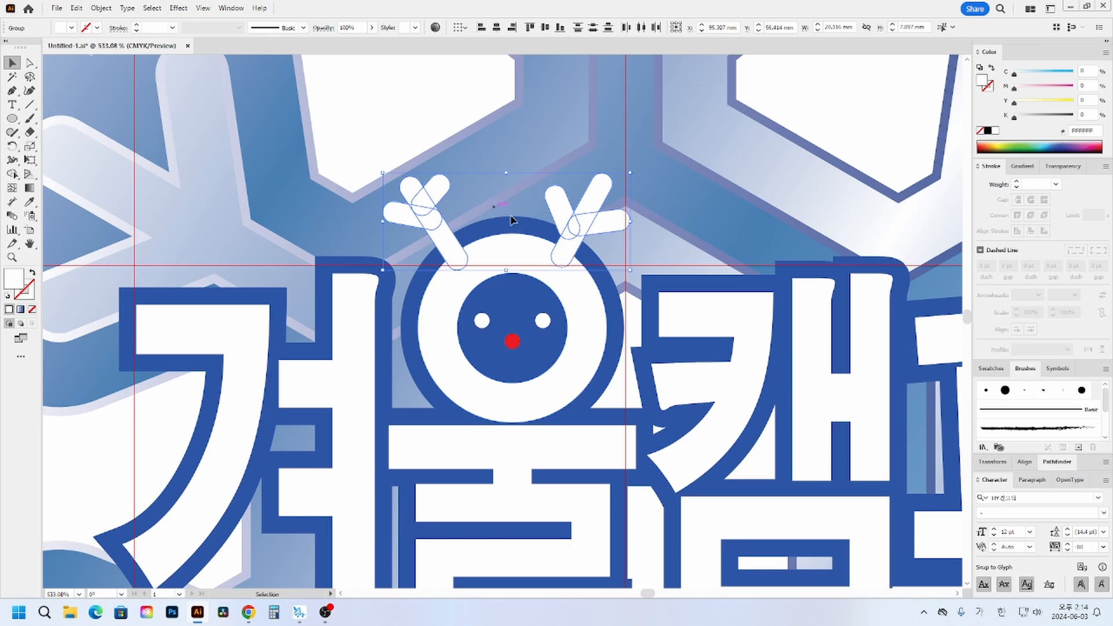
key("a")
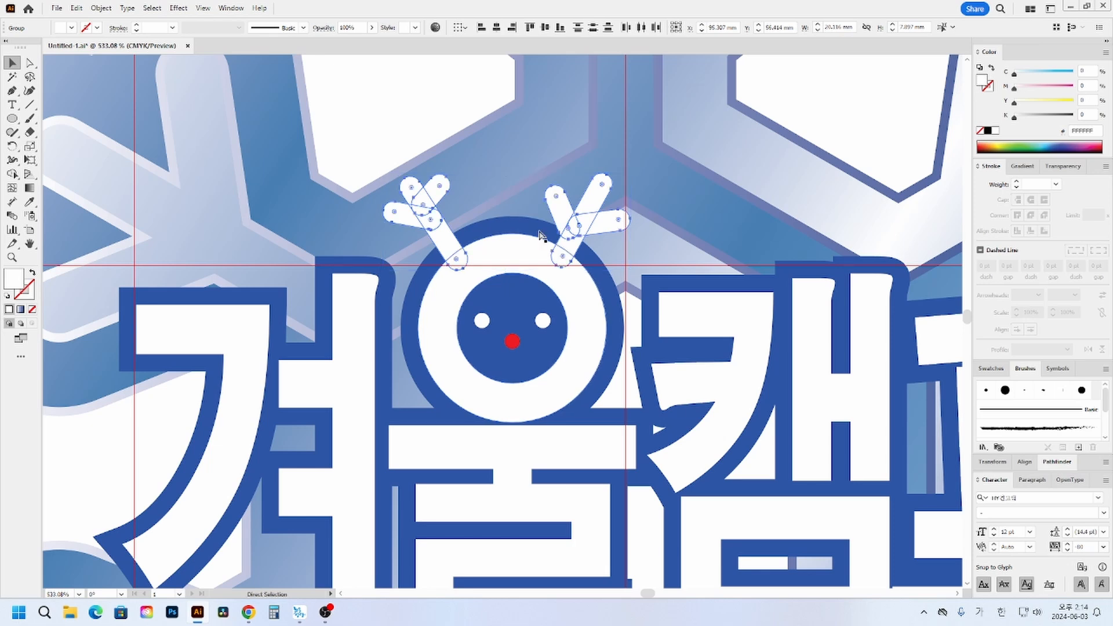
key("v")
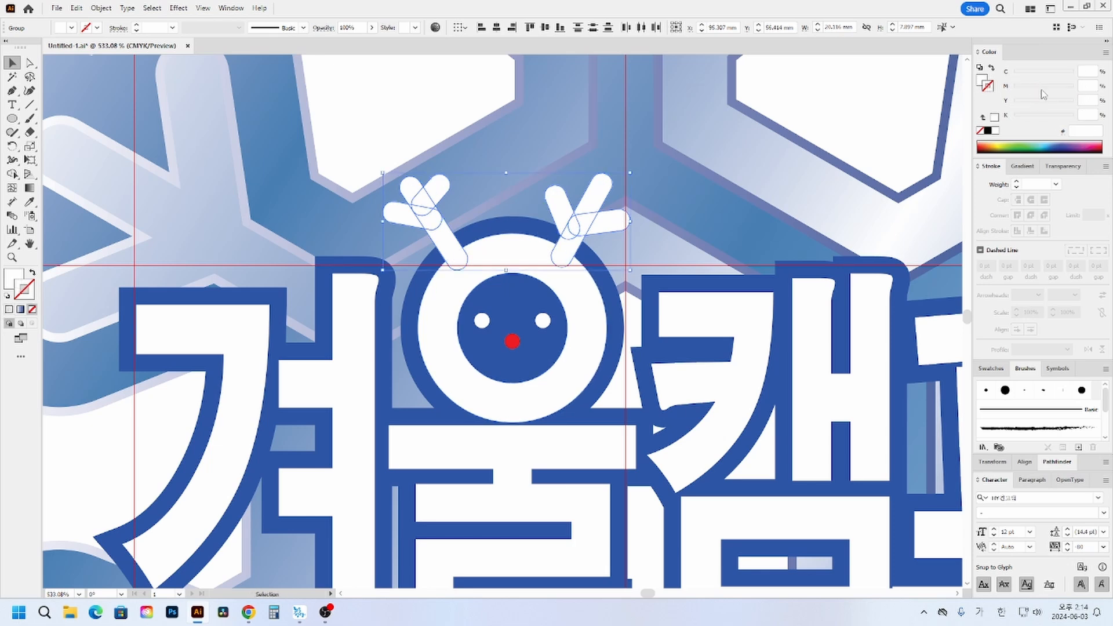
- Give both expanded antlers a blue stroke with C 90, M 75, Y 0, K 0
left_click(989, 131)
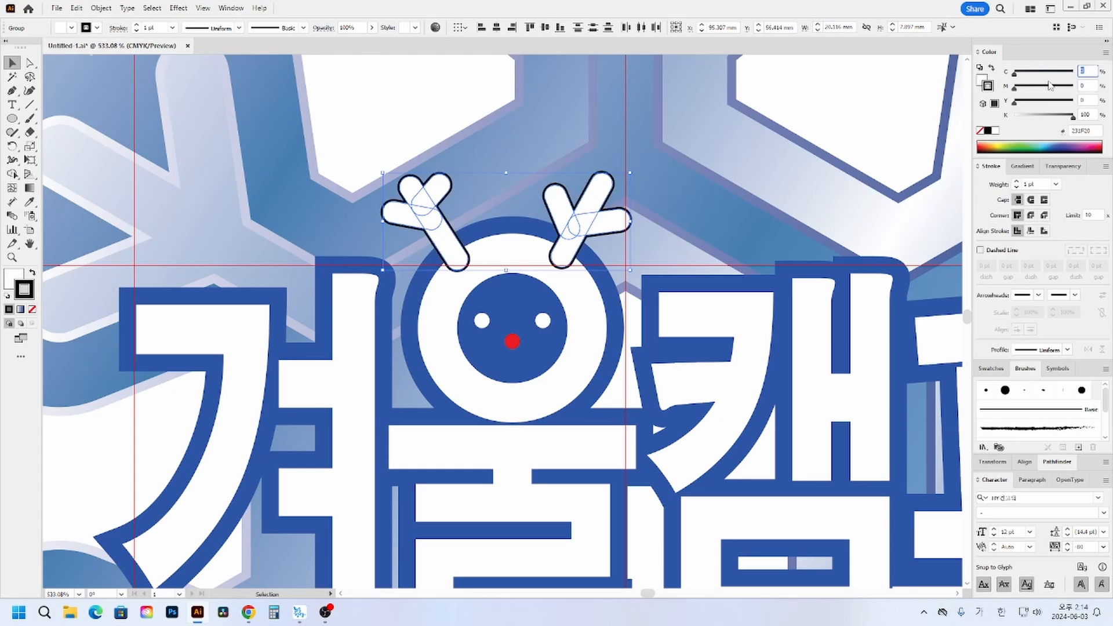
type("90")
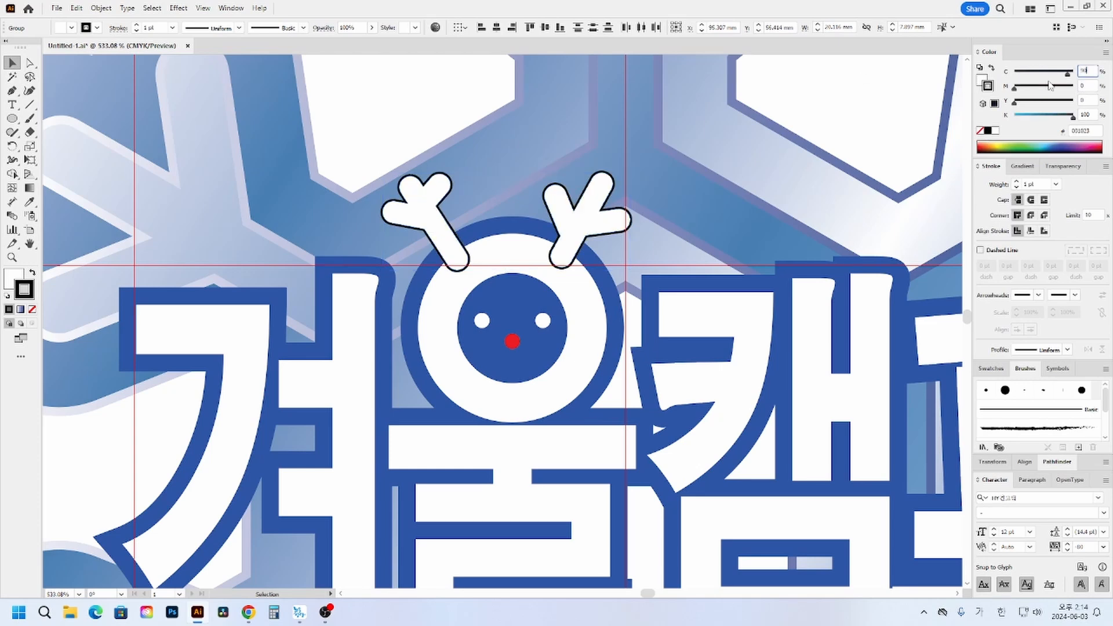
key("Tab")
type("75")
key("Tab")
key("Tab")
type("0")
key("Return")
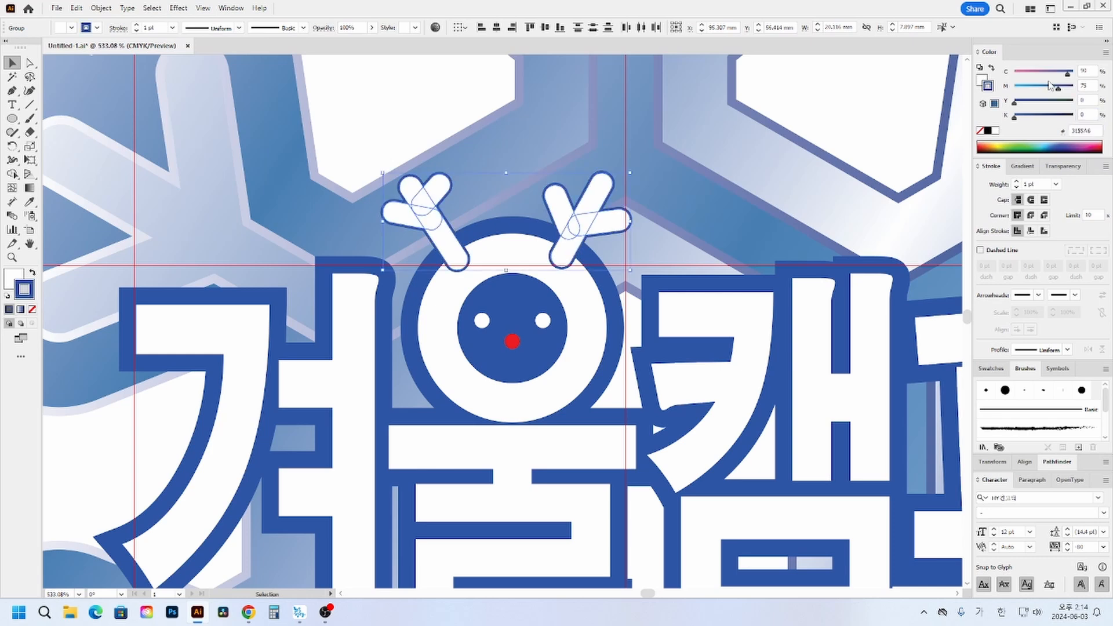
- Increase the antlers' blue stroke weight to 6 pt
left_click(1018, 182)
left_click(1017, 182)
left_click(1018, 182)
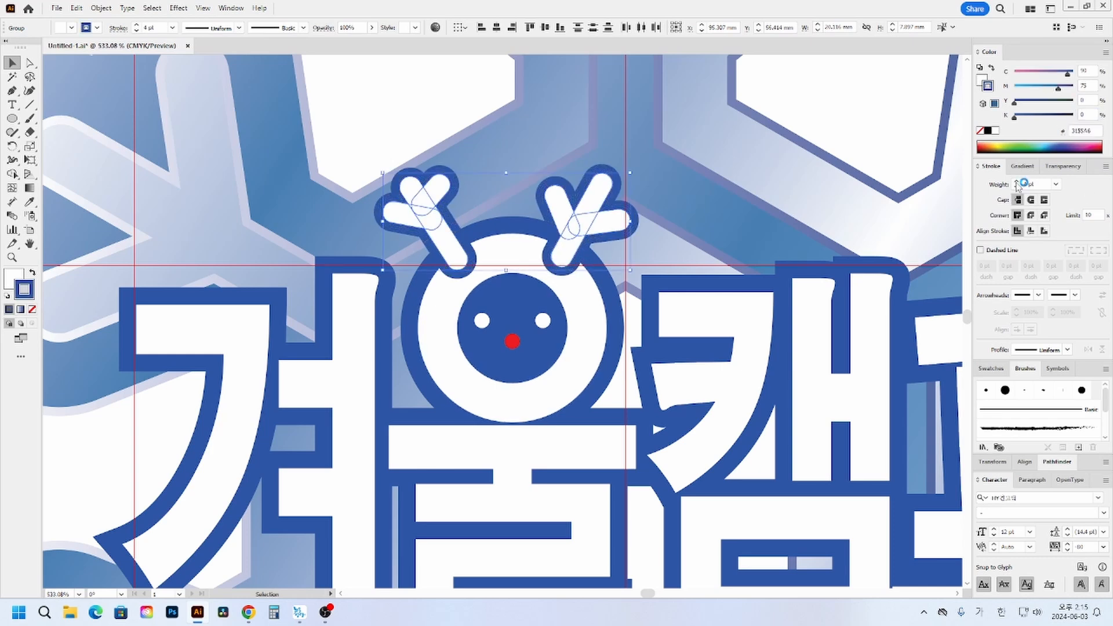
left_click(1017, 182)
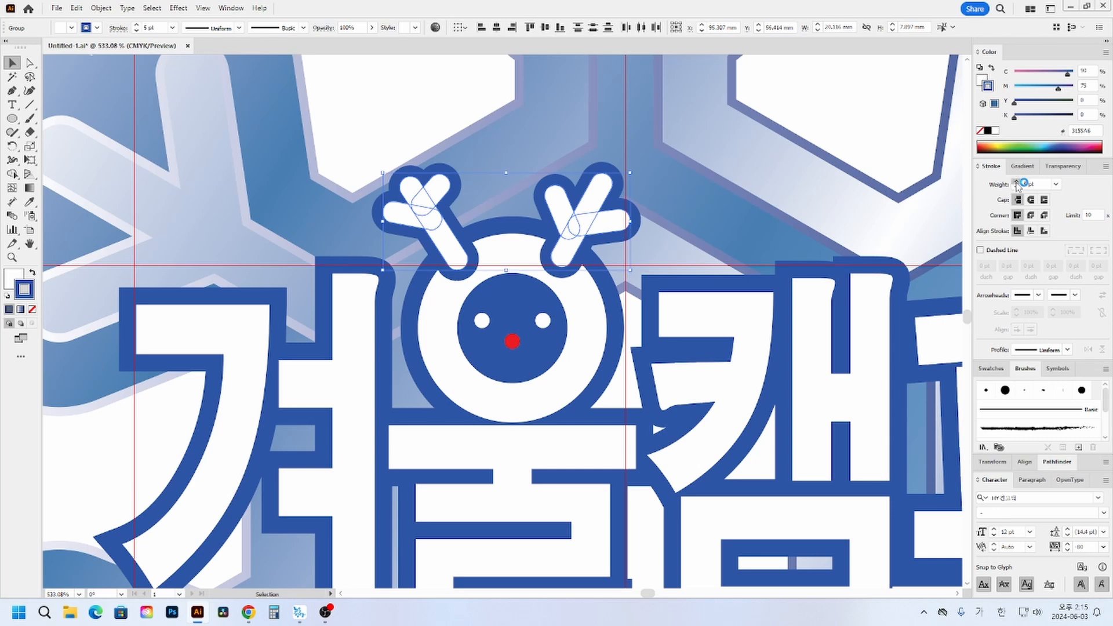
left_click(1017, 181)
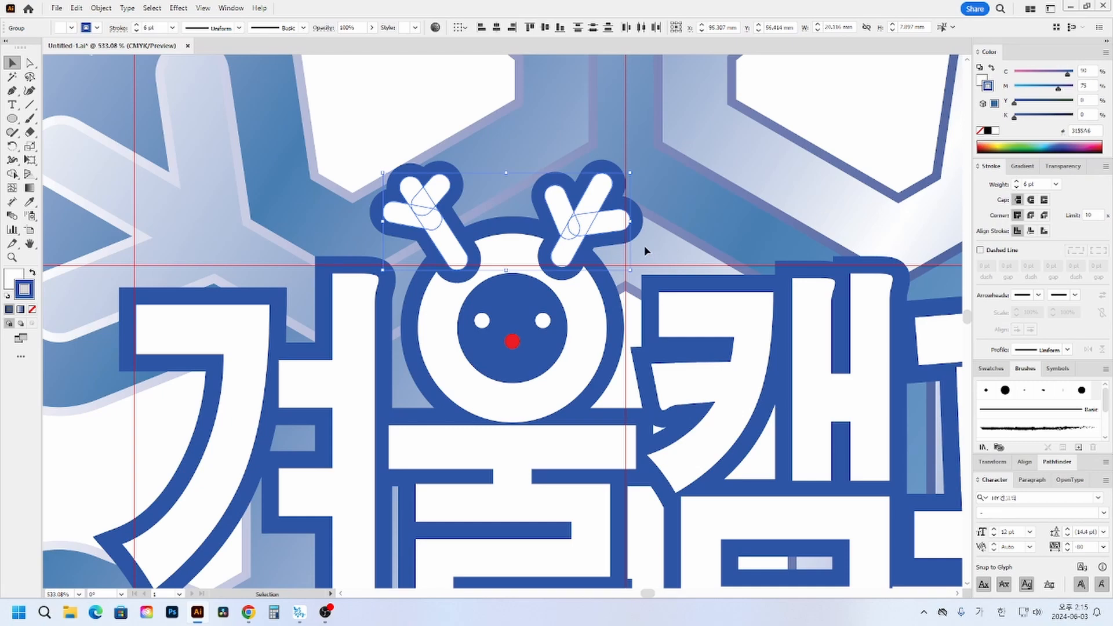
- Examine the blue-outlined antlers against the whole snowflake and title
key("ctrl+minus")
key("a")
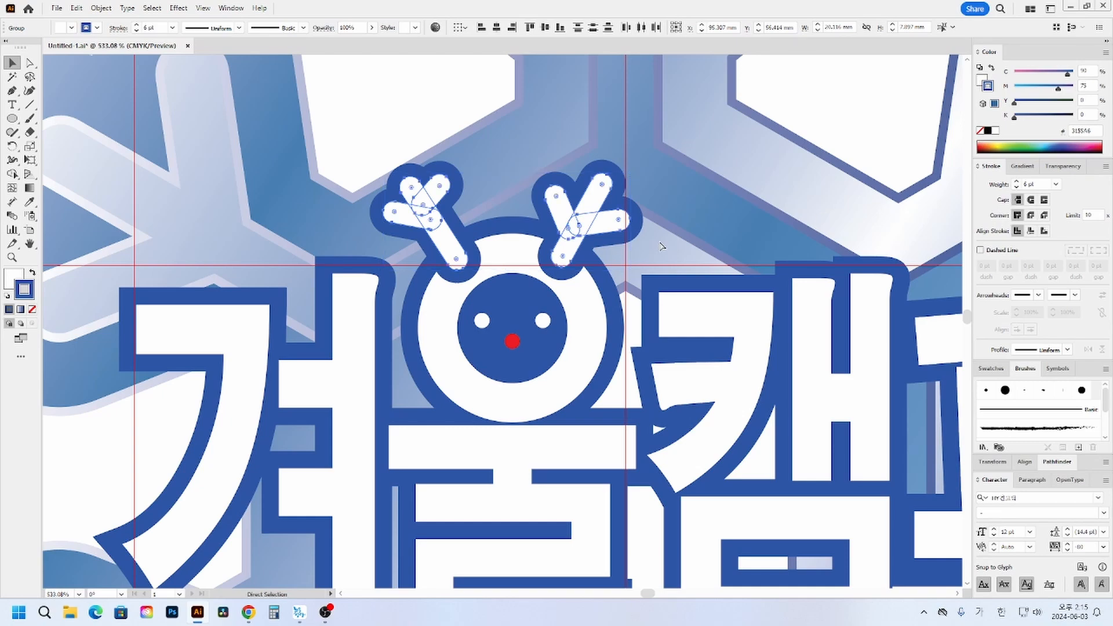
key("ctrl+minus")
key("ctrl+minus")
key("v")
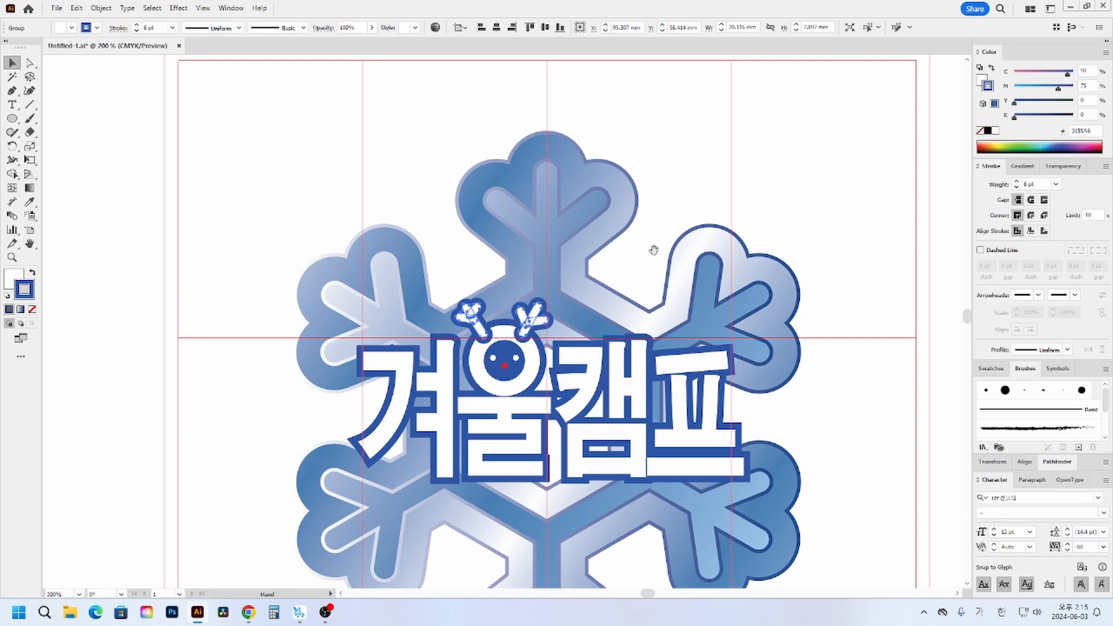
scroll(651, 251, "down", 2)
left_click(548, 260)
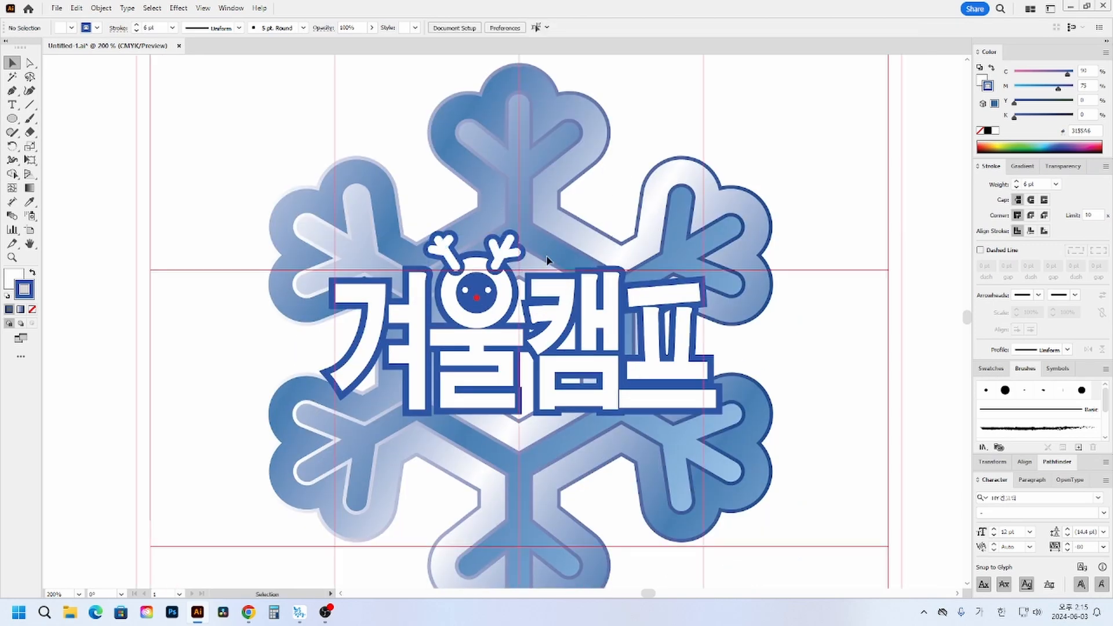
left_click(513, 251)
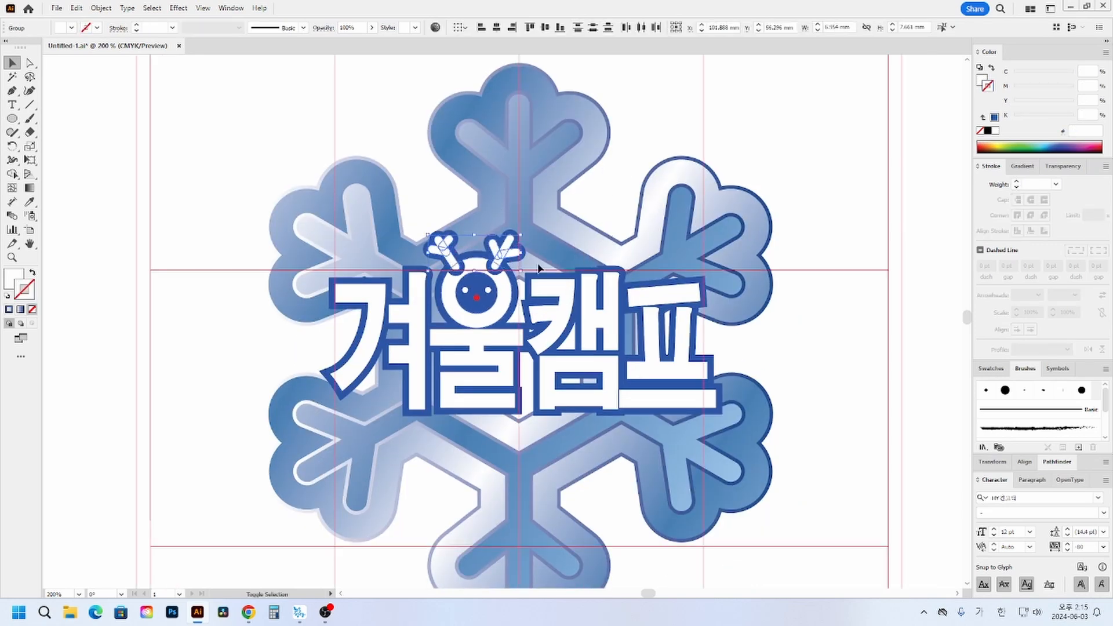
key("a")
key("v")
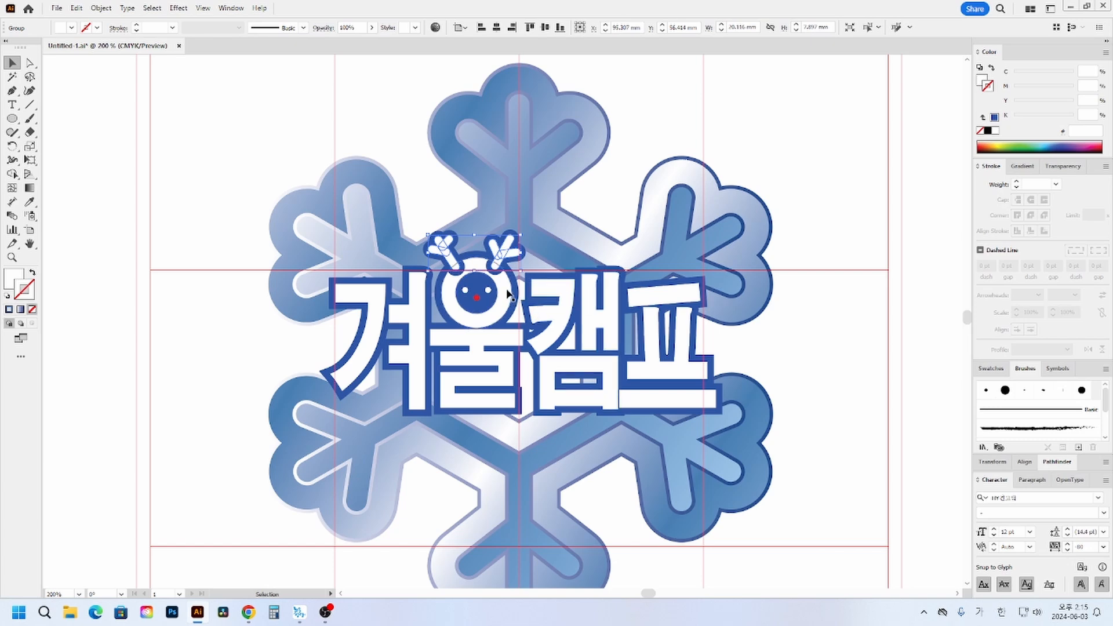
left_click_drag(426, 219, 522, 253)
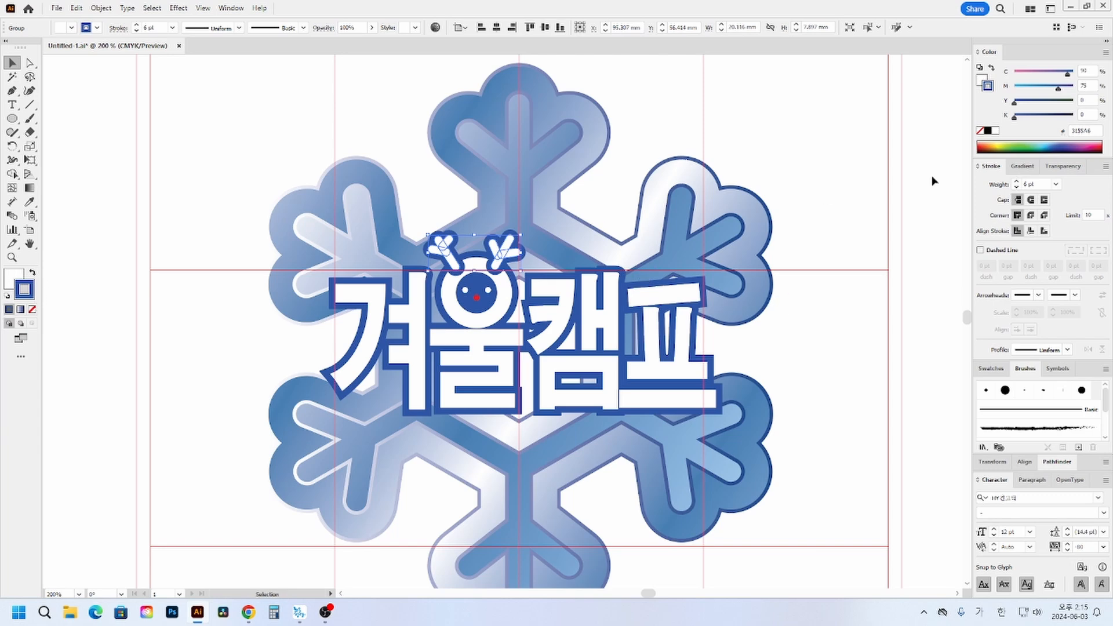
- Undo the antlers' blue outline, compare the artwork without it, and restore the outline
key("ctrl+z")
key("ctrl+z")
key("ctrl+z")
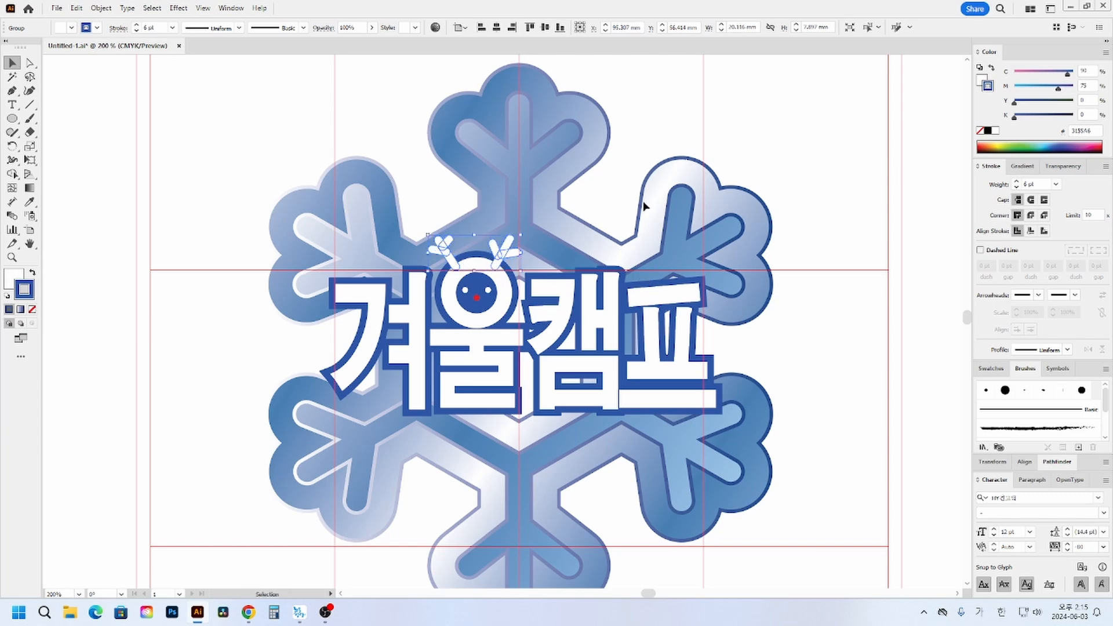
left_click(520, 202)
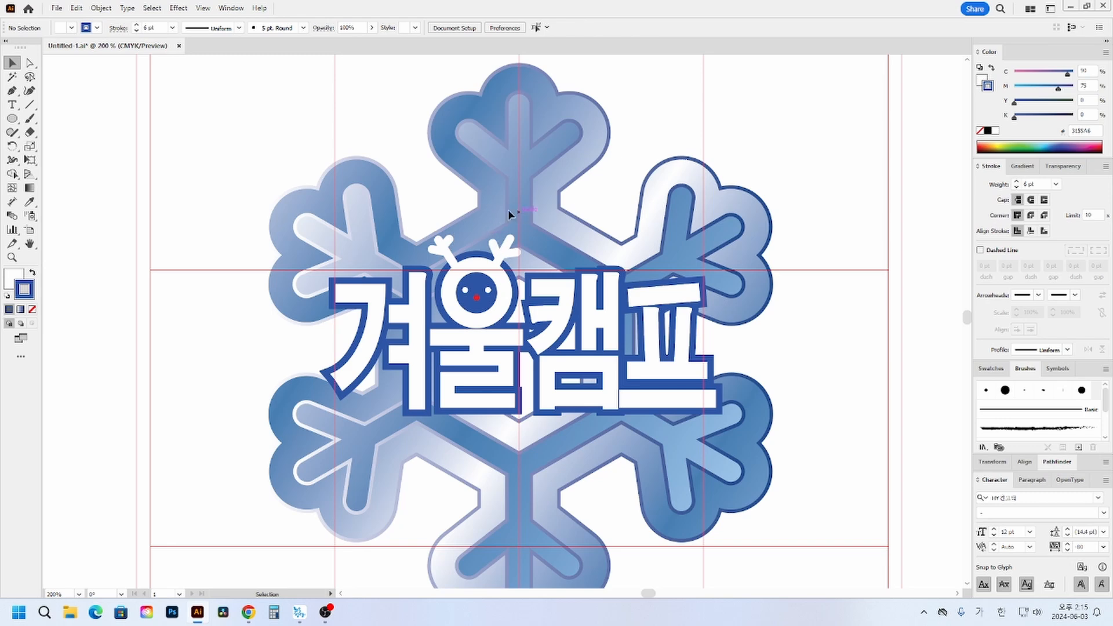
left_click_drag(309, 208, 864, 464)
left_click(835, 392)
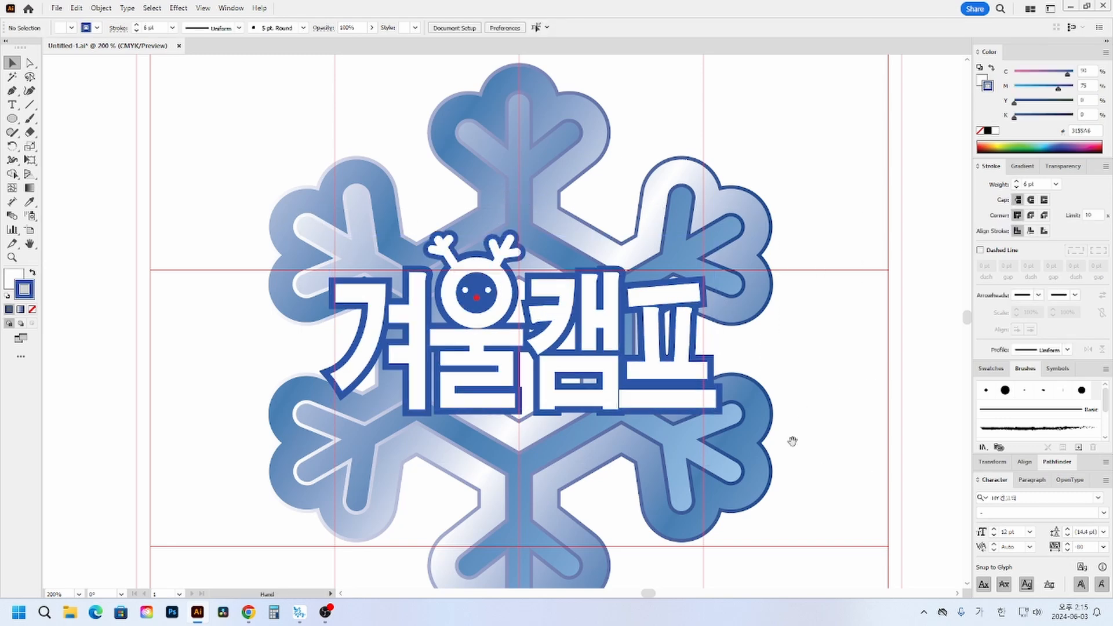
- Add the date text 12.24(목)~12.30(수) as point type below the 겨울캠프 title
scroll(800, 429, "down", 1)
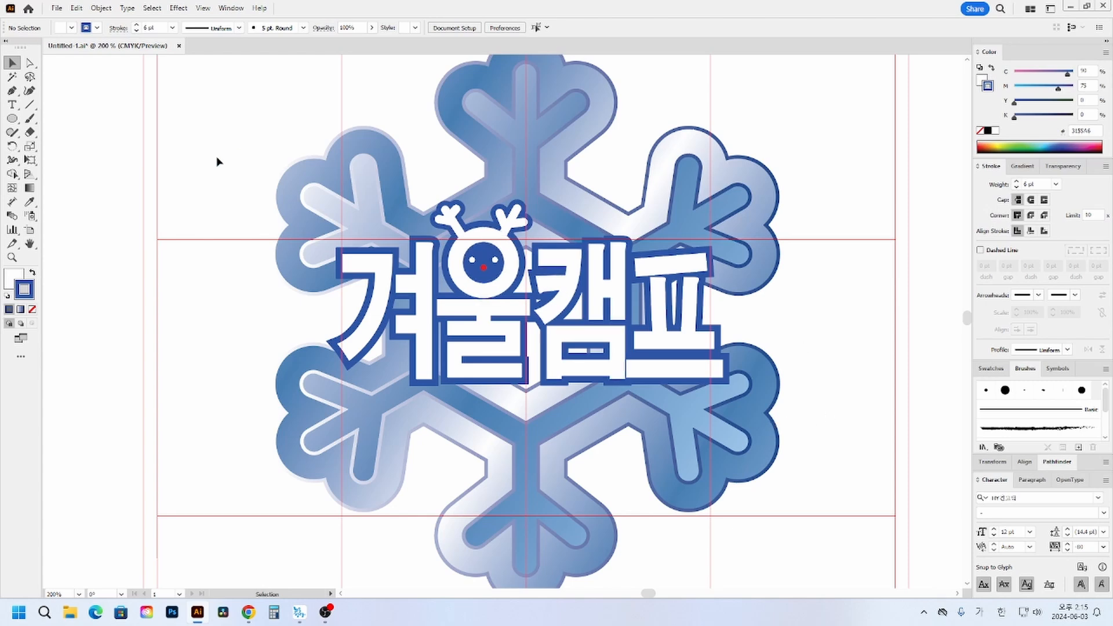
scroll(83, 165, "down", 2)
left_click(12, 105)
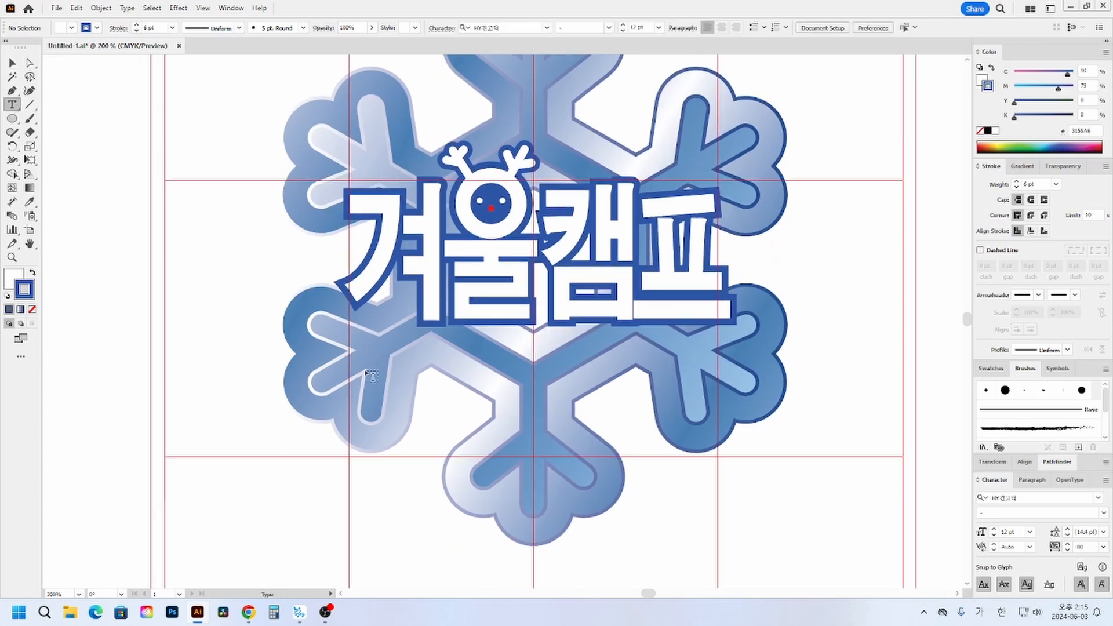
left_click(366, 373)
type("12")
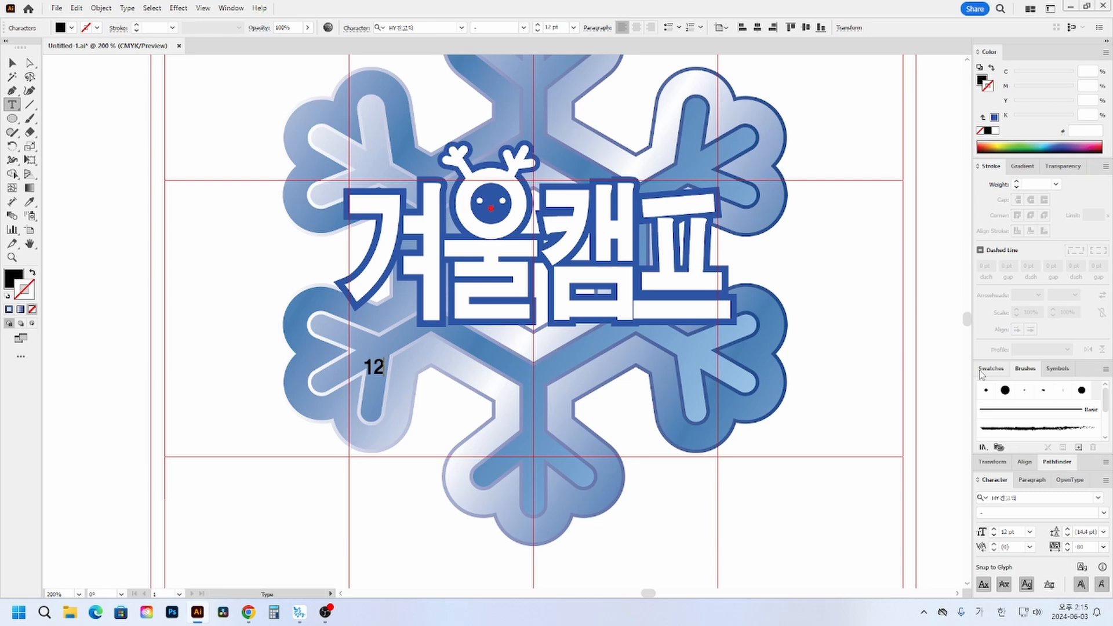
type(".24(ahr")
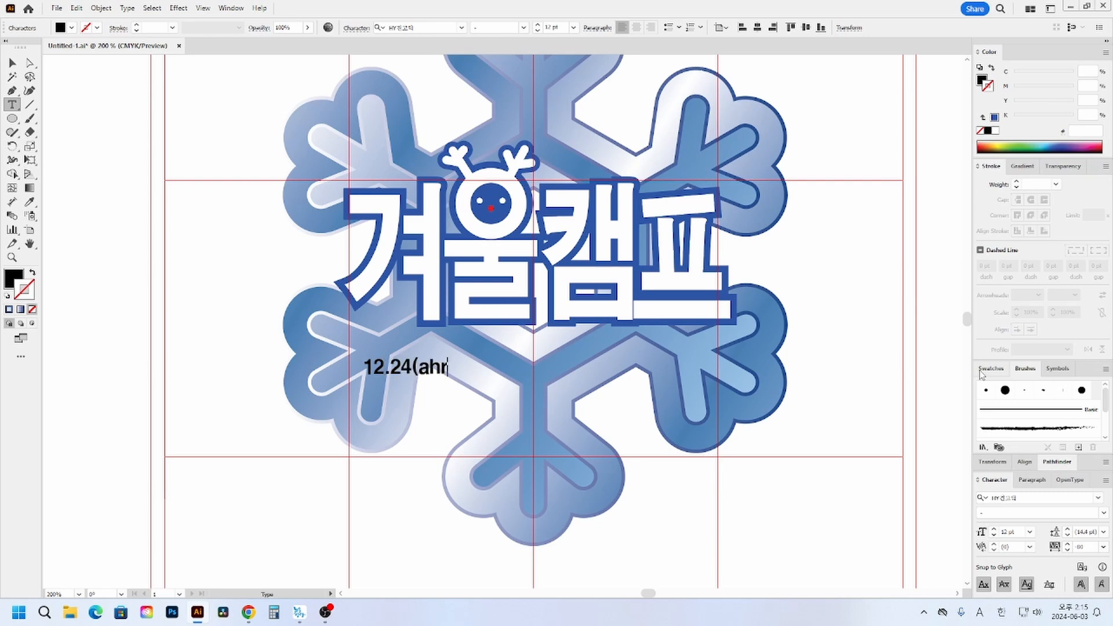
key("BackSpace")
key("BackSpace")
key("BackSpace")
type("목)~12.30(")
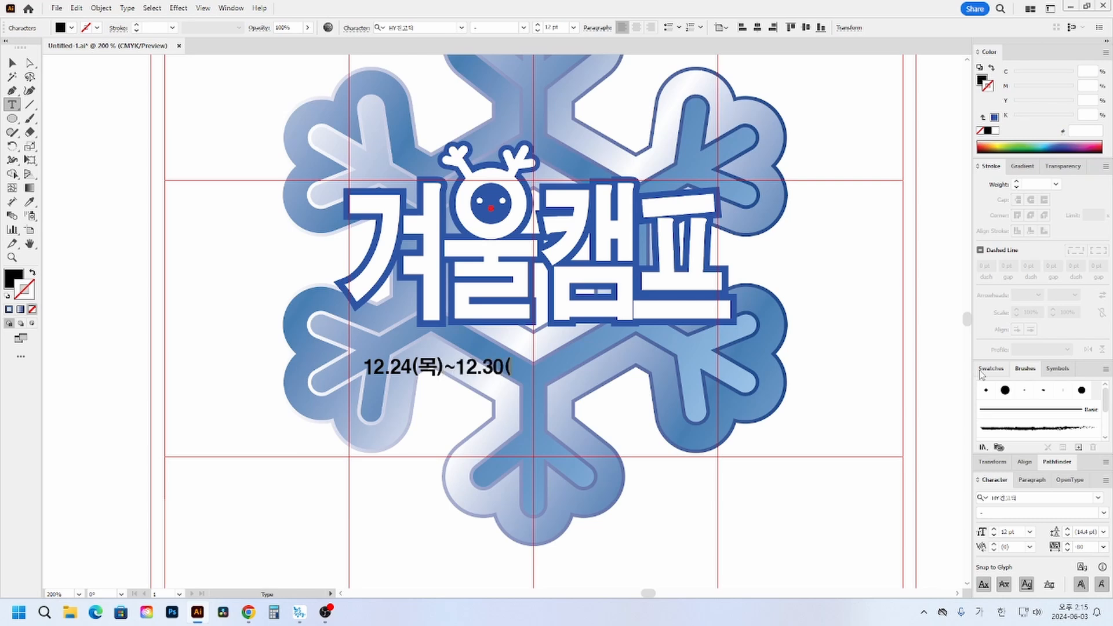
type("수)")
left_click(12, 63)
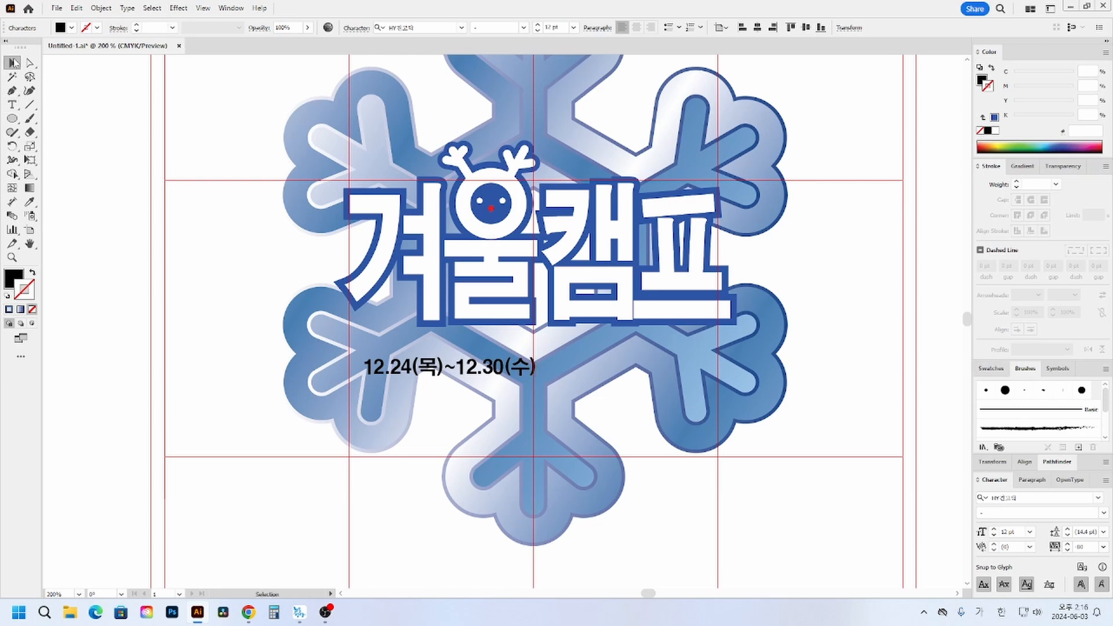
- Centre the date text's paragraph, align it horizontally to the artboard centre, and enlarge it to about 22.6 pt
left_click(637, 28)
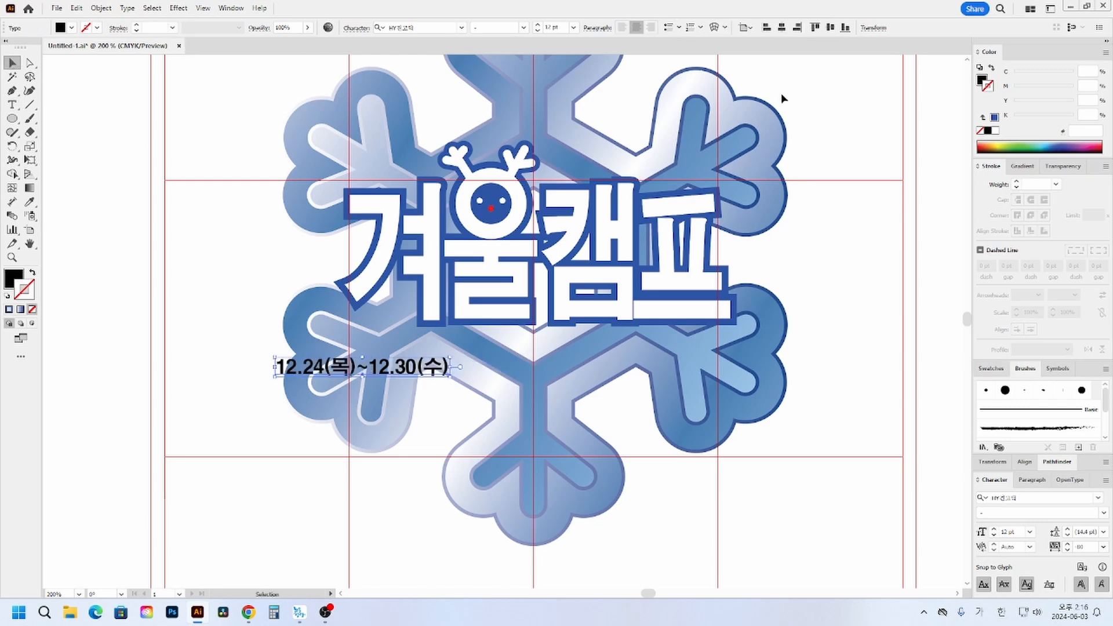
left_click(783, 29)
left_click_drag(624, 378, 695, 389)
left_click(814, 399)
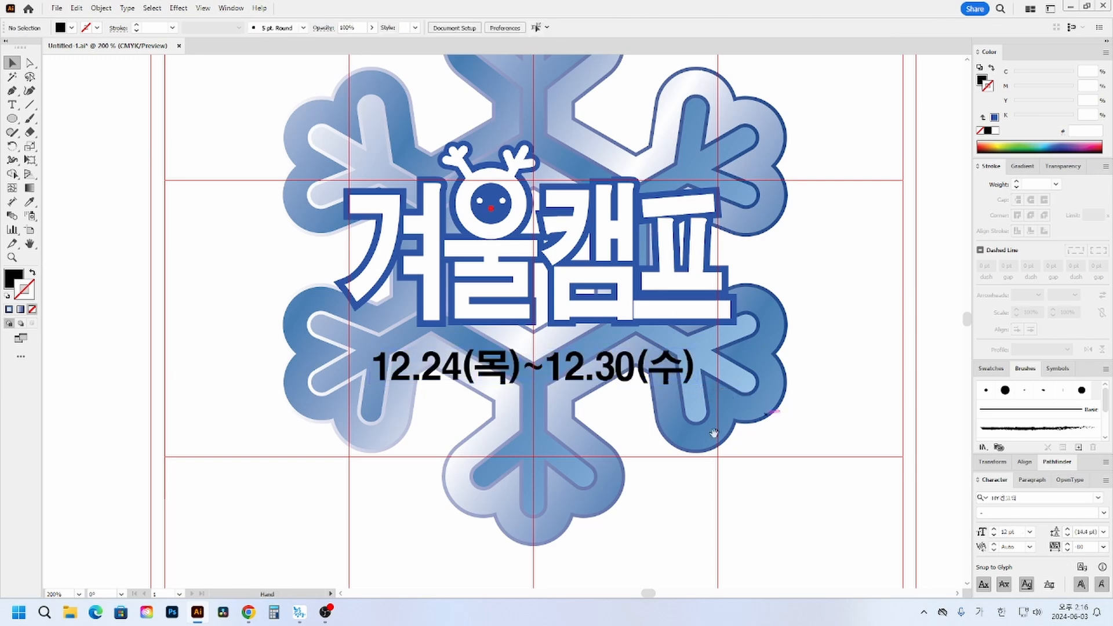
- Give the date text a white fill and no stroke
left_click_drag(714, 433, 688, 424)
left_click(609, 378)
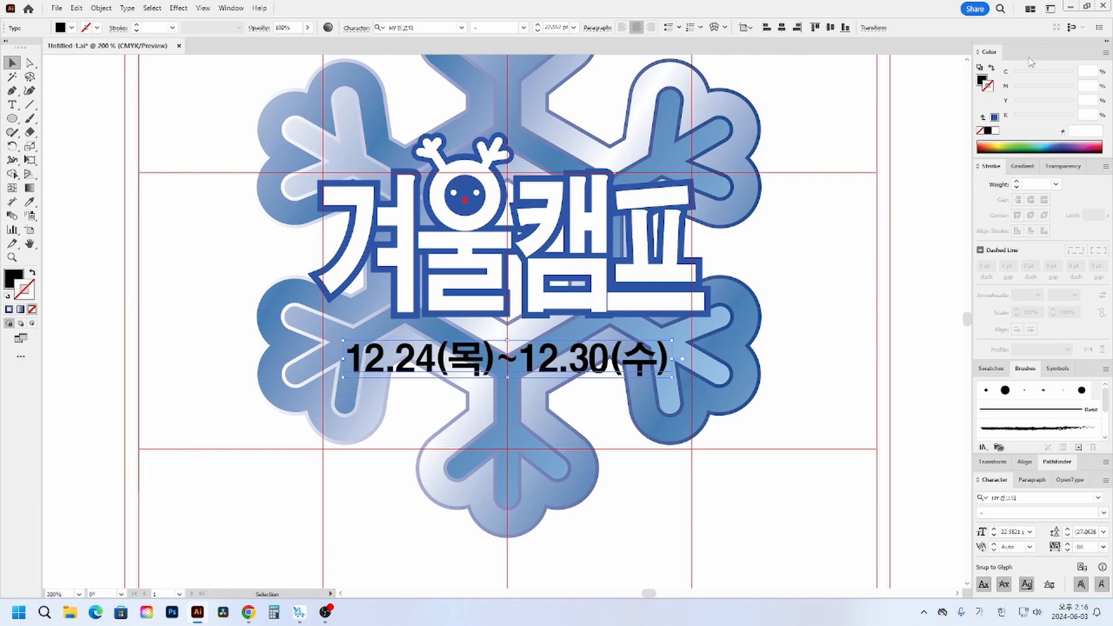
left_click(992, 67)
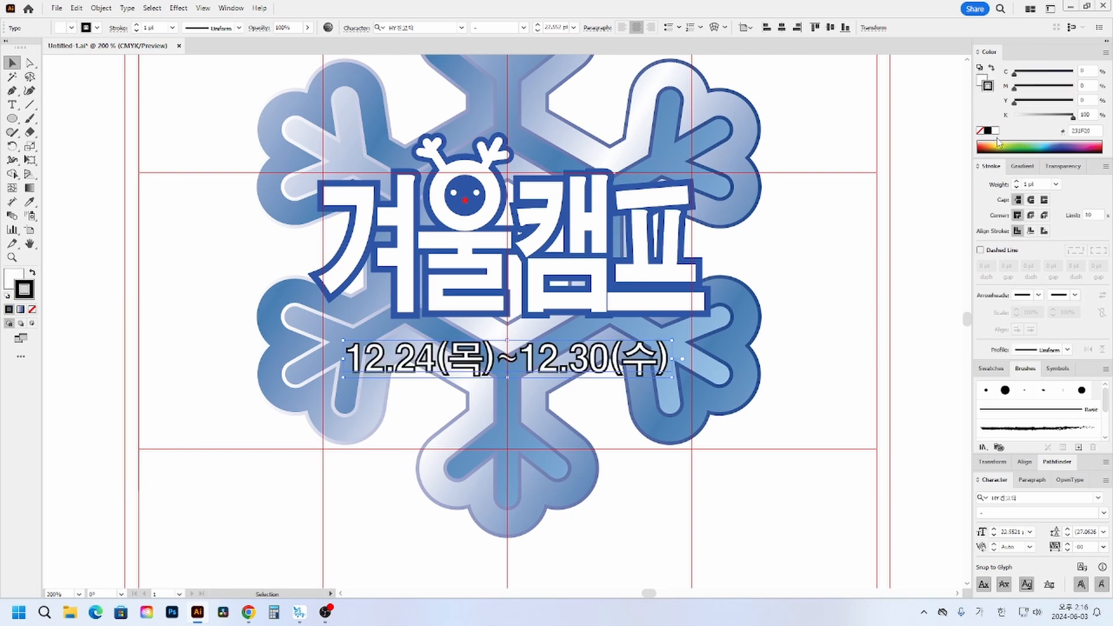
left_click(980, 130)
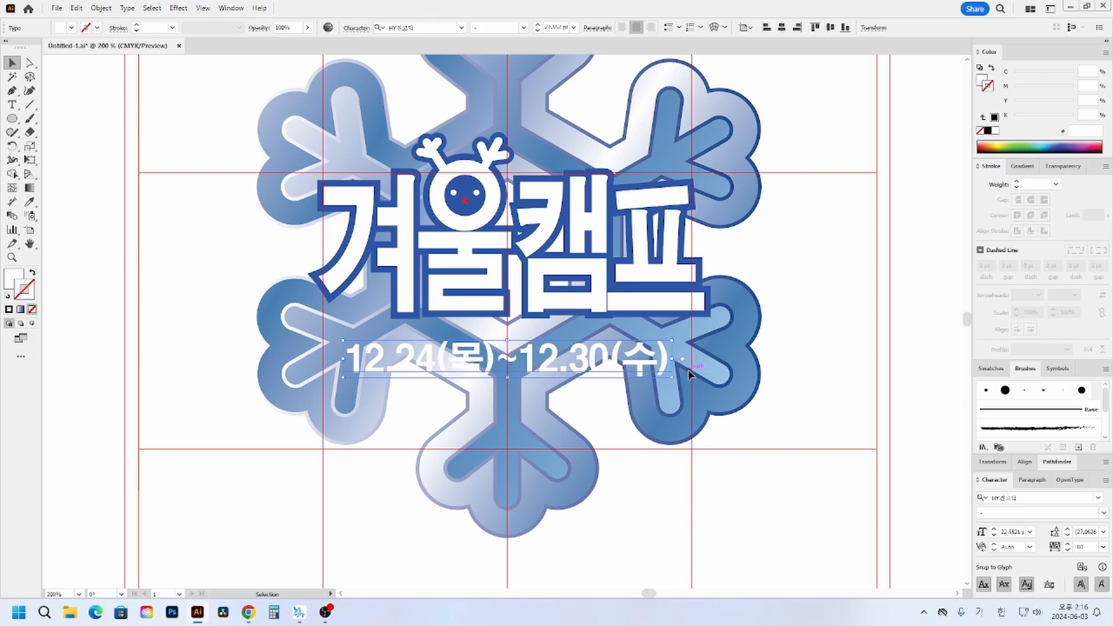
- Give the date text a blue stroke with C 90, M 75, Y 0, K 0
key("ctrl+shift+a")
left_click(994, 117)
left_click(988, 85)
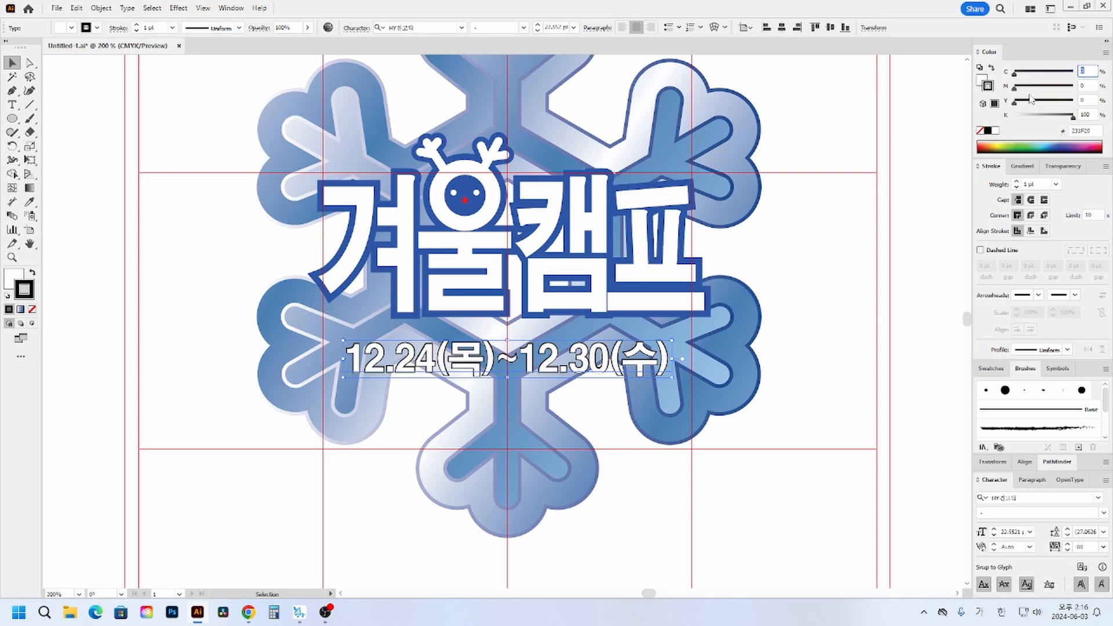
type("90")
key("Return")
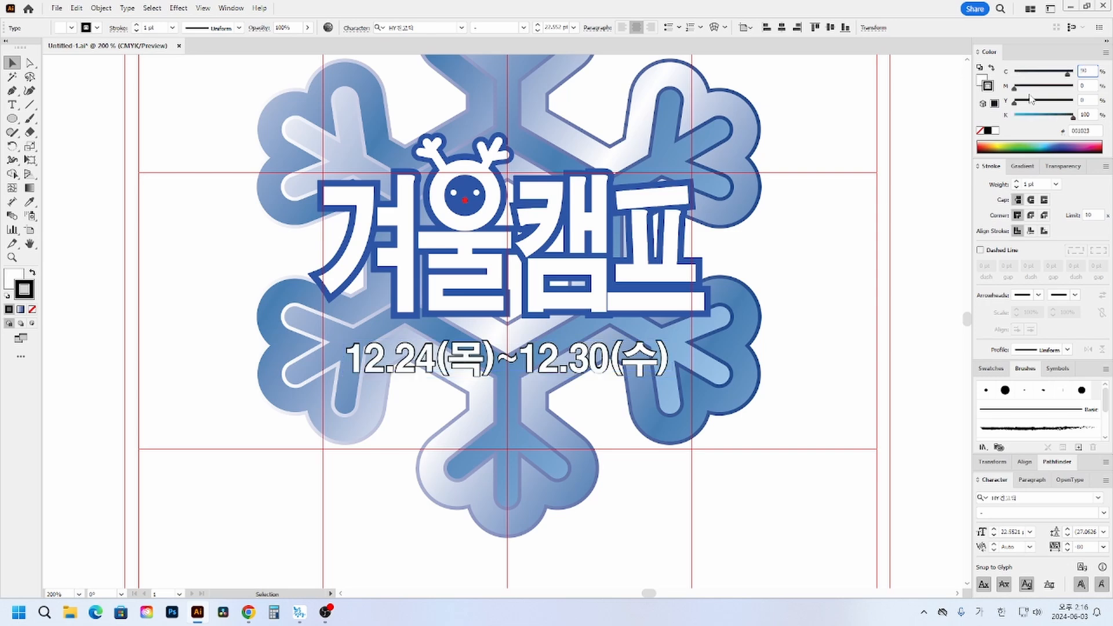
key("Tab")
type("75")
key("Tab")
key("Tab")
type("0")
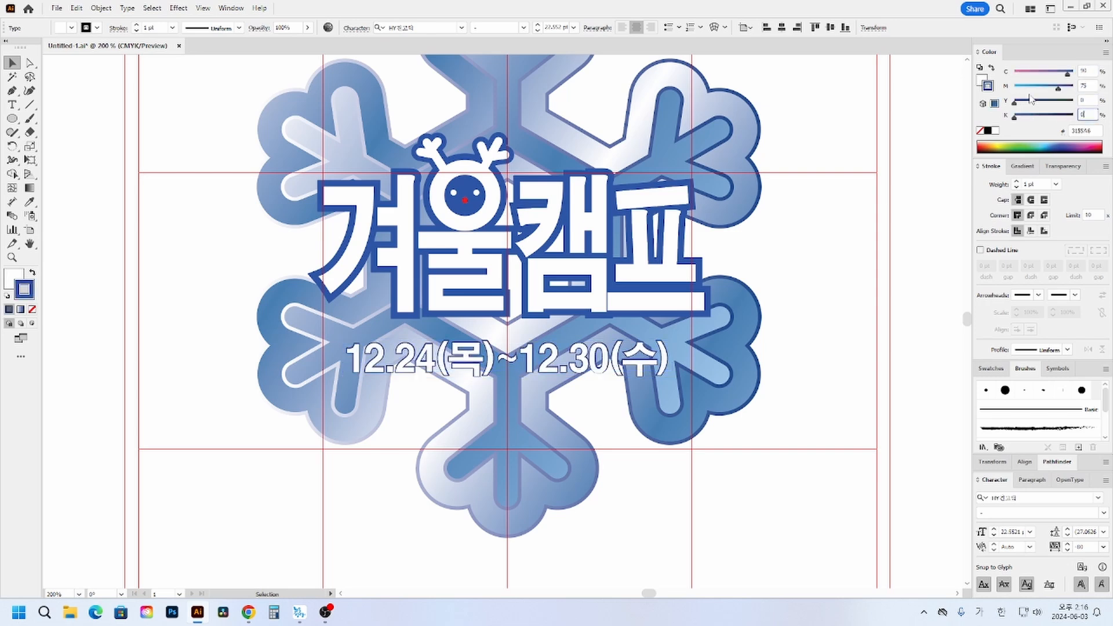
key("Return")
- Increase the date text's blue stroke weight to 4 pt and deselect the text
left_click(1016, 182)
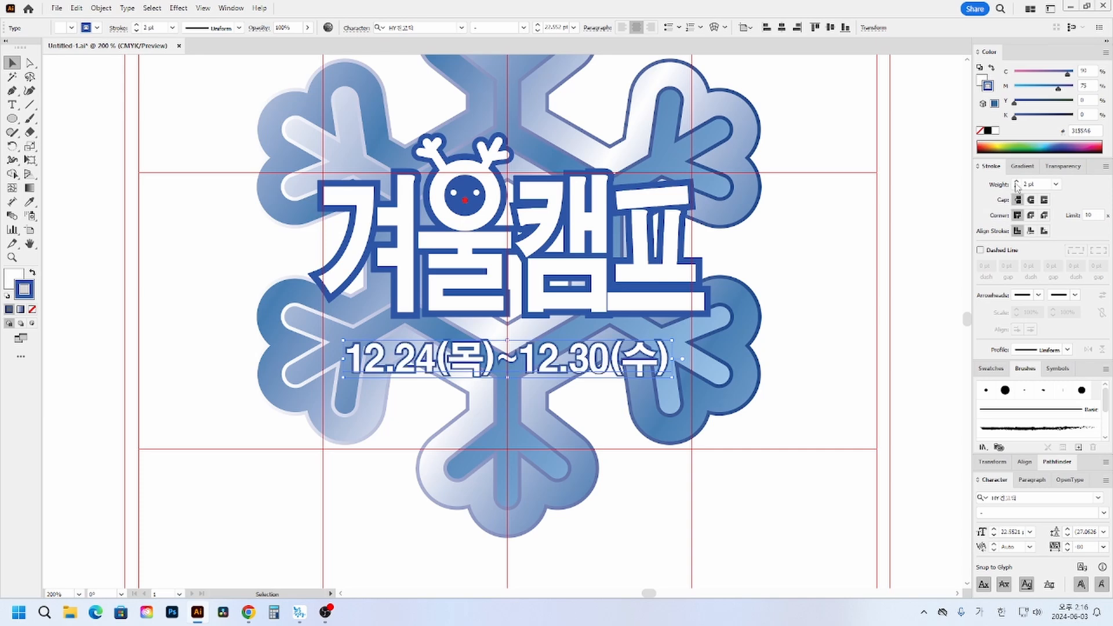
left_click(1016, 183)
left_click(1017, 182)
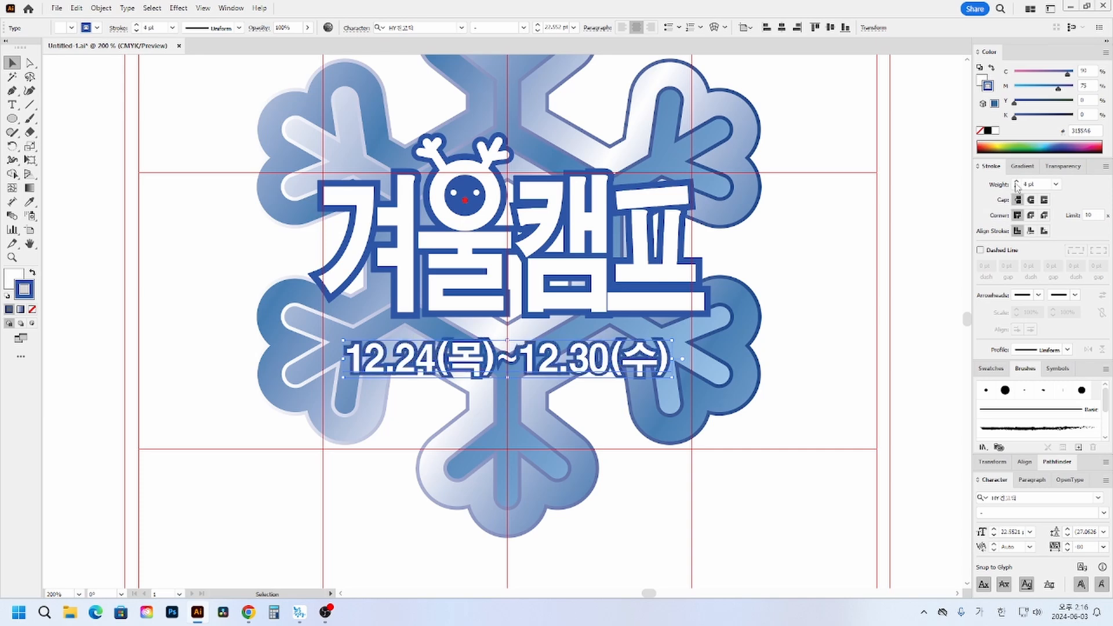
left_click(718, 440)
left_click_drag(701, 352, 592, 387)
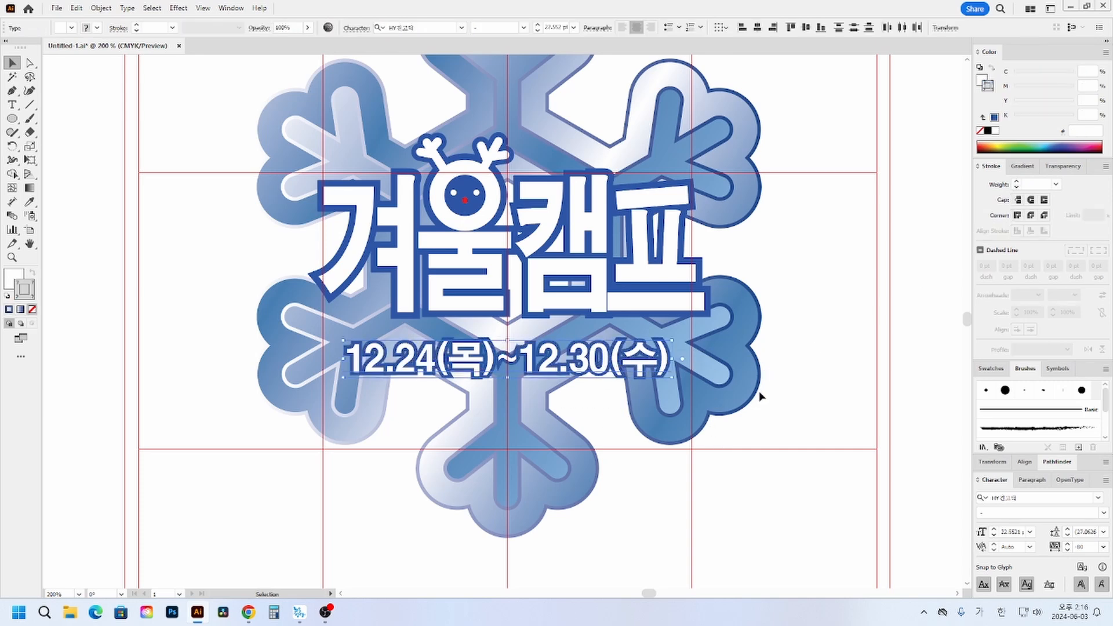
left_click(762, 395)
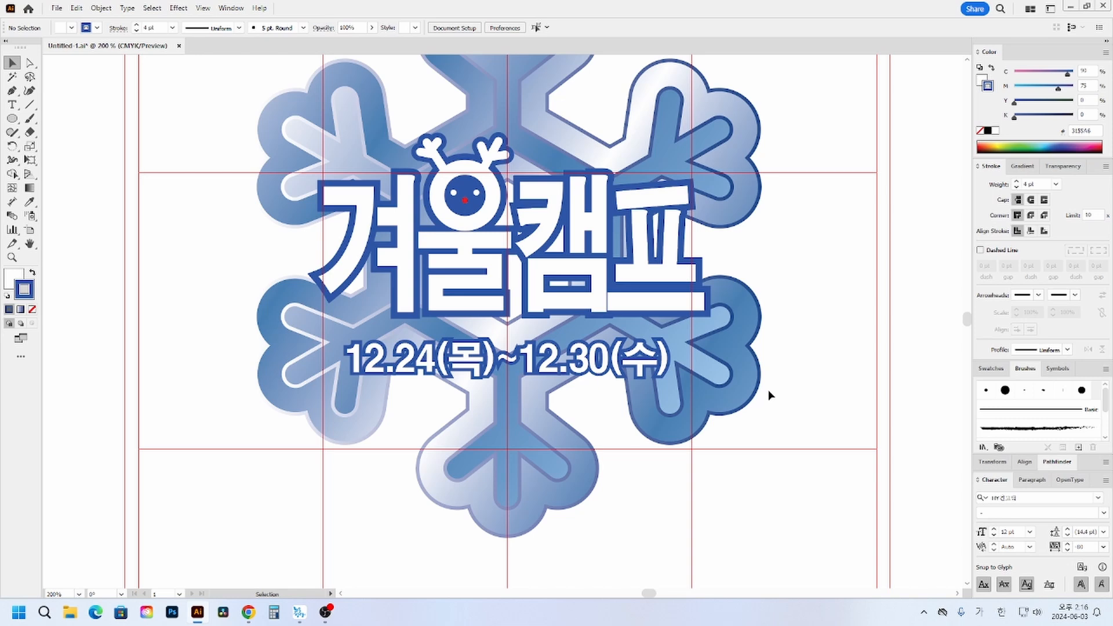
- Draw a circle about 27.7 mm in diameter in the empty artboard area below the snowflake
left_click_drag(642, 444, 611, 391)
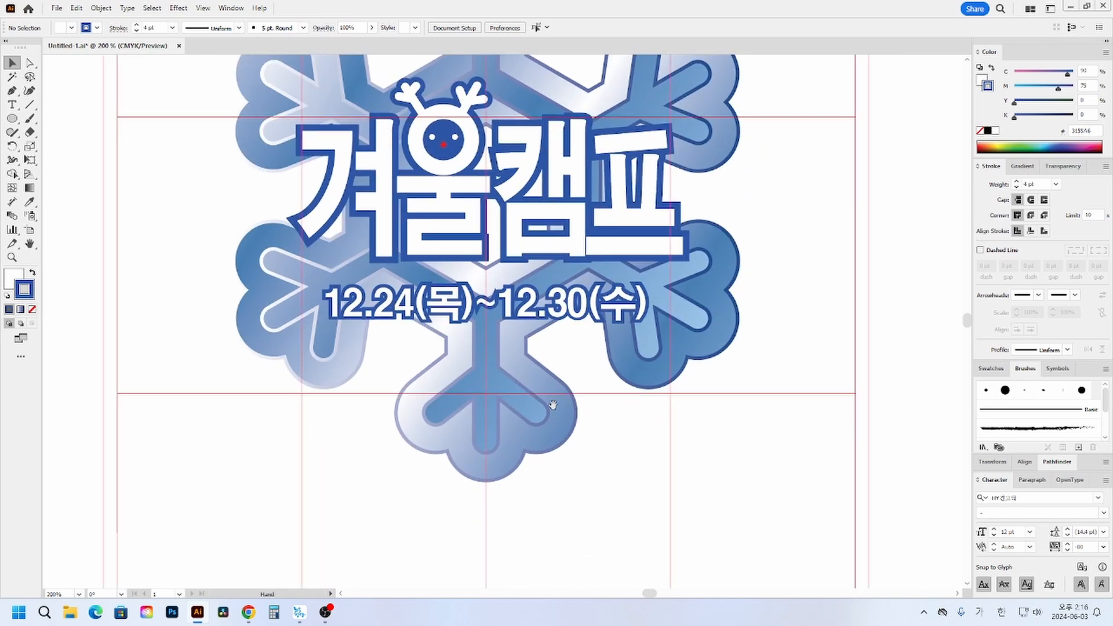
scroll(553, 404, "up", 3)
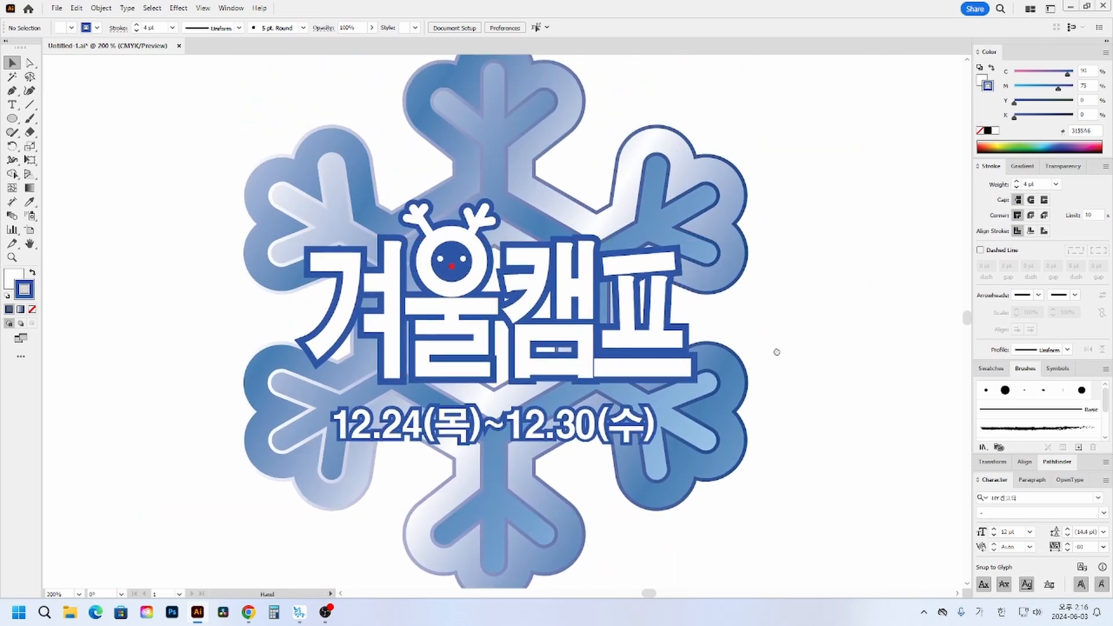
left_click_drag(777, 352, 781, 345)
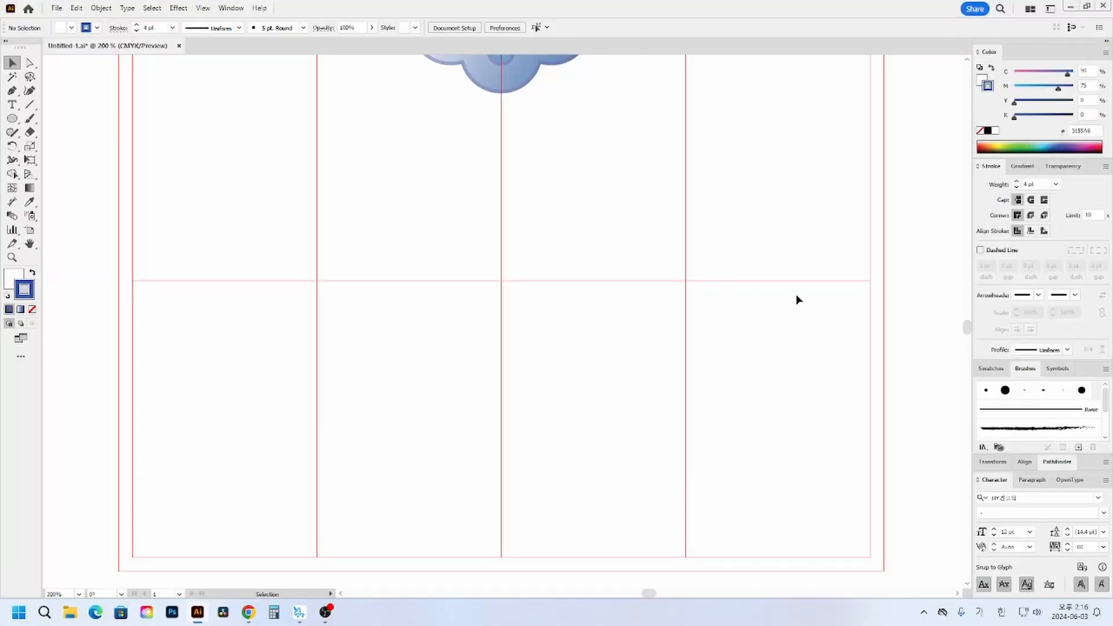
left_click(12, 118)
left_click_drag(430, 223, 560, 353)
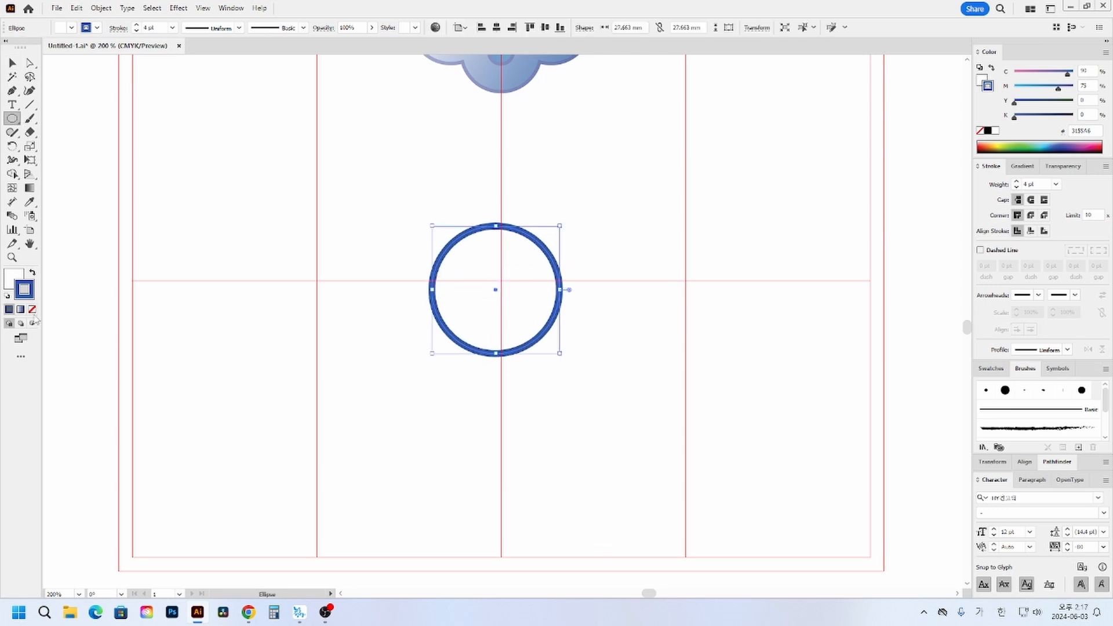
- Centre the circle on the artboard's vertical middle guide and place a slightly overlapping copy directly beneath it
left_click(12, 62)
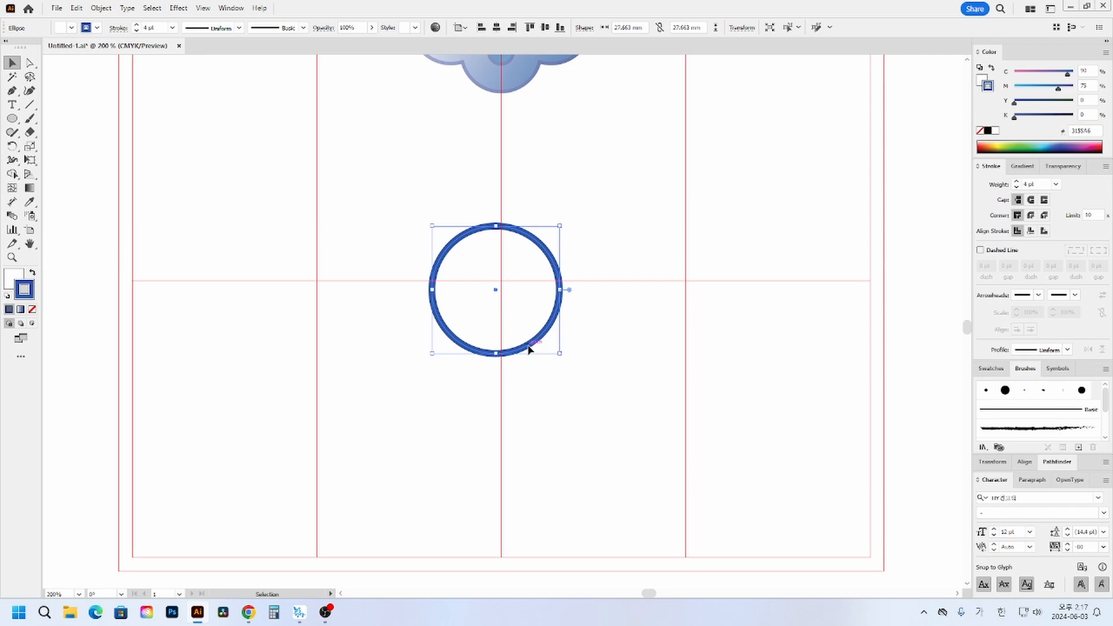
left_click_drag(529, 349, 533, 286)
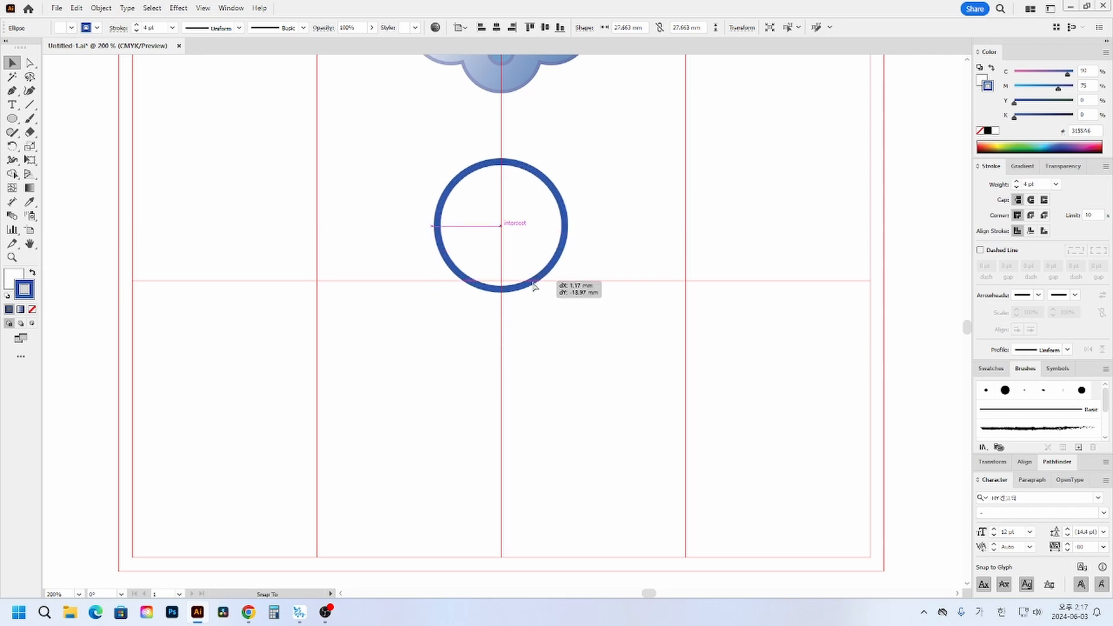
left_click_drag(534, 285, 534, 285)
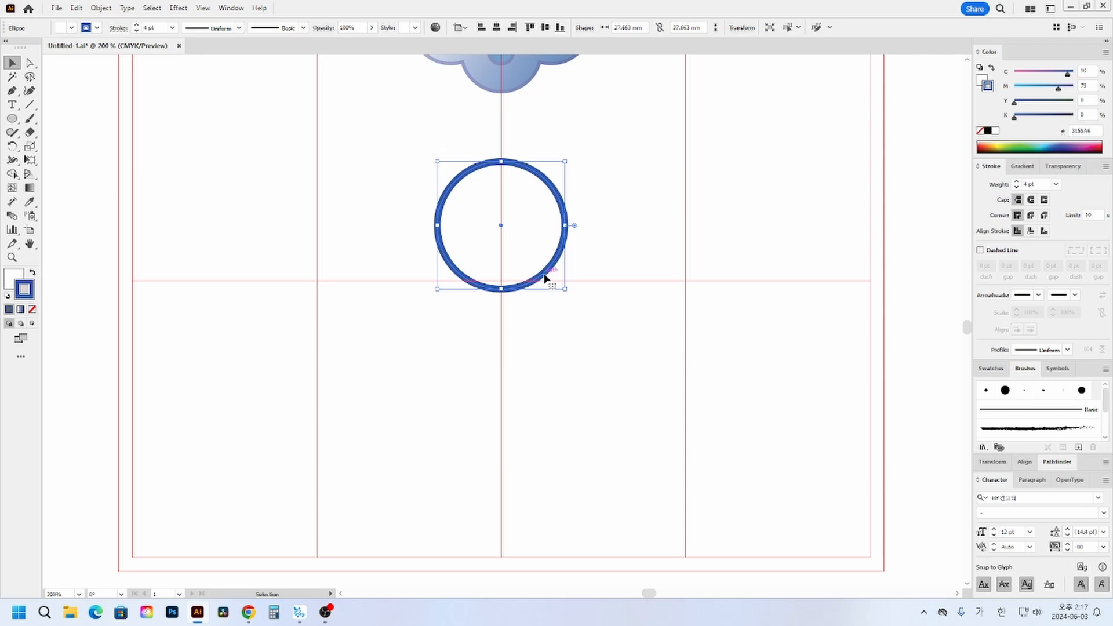
left_click_drag(545, 278, 537, 385)
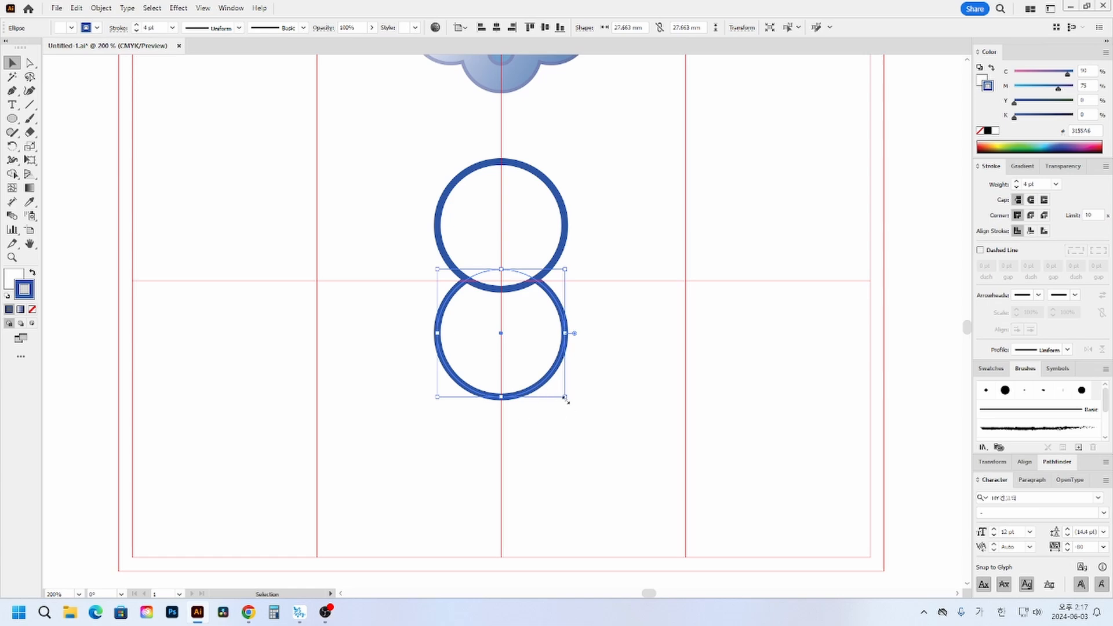
- Enlarge the lower circle to about 30.1 mm in diameter and shift it slightly down along the vertical middle guide
left_click_drag(614, 421, 420, 249)
left_click(588, 425)
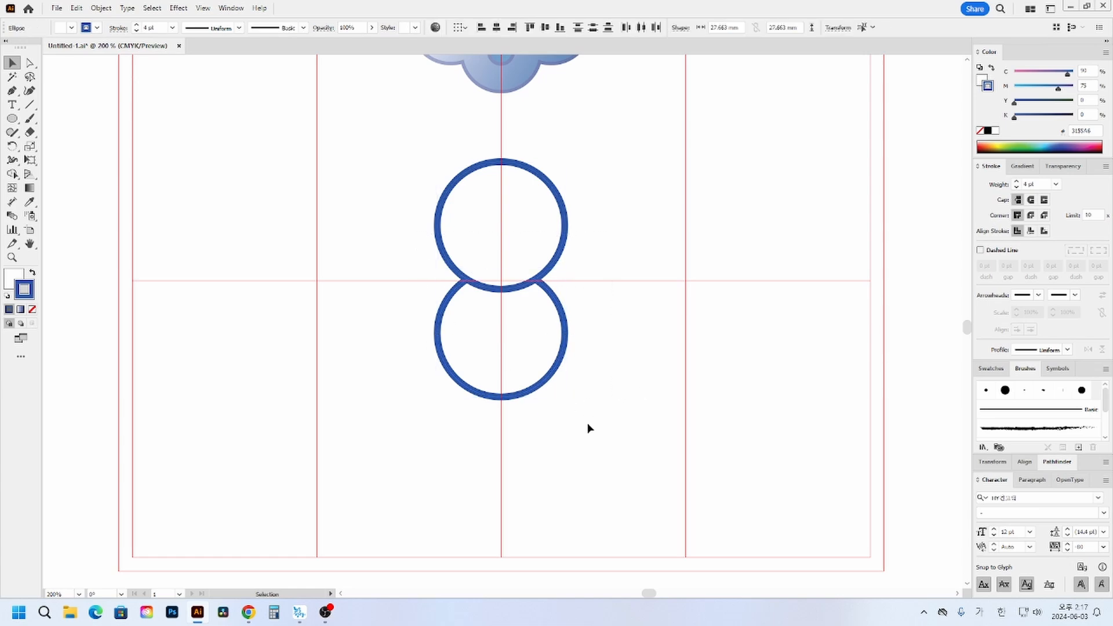
left_click(545, 378)
left_click_drag(564, 398, 571, 402)
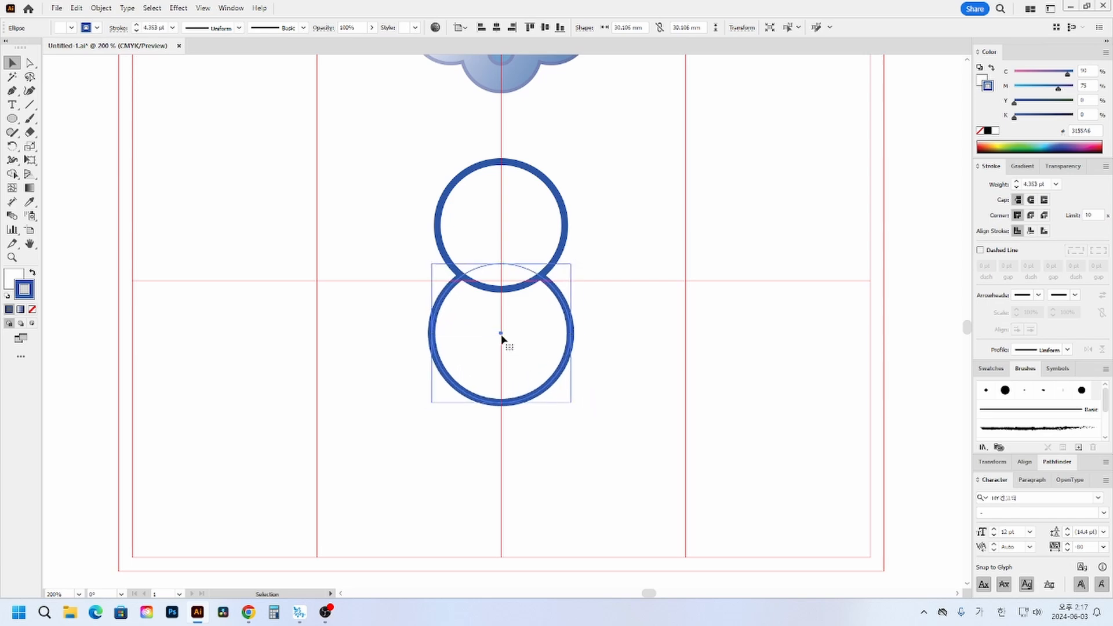
left_click_drag(501, 335, 502, 340)
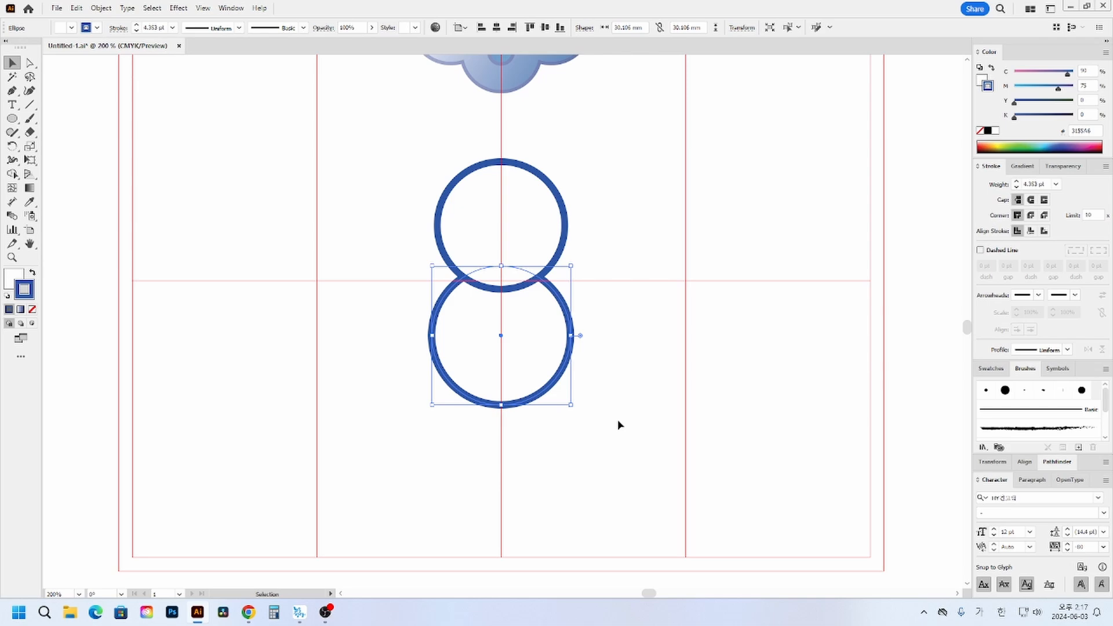
left_click(579, 463)
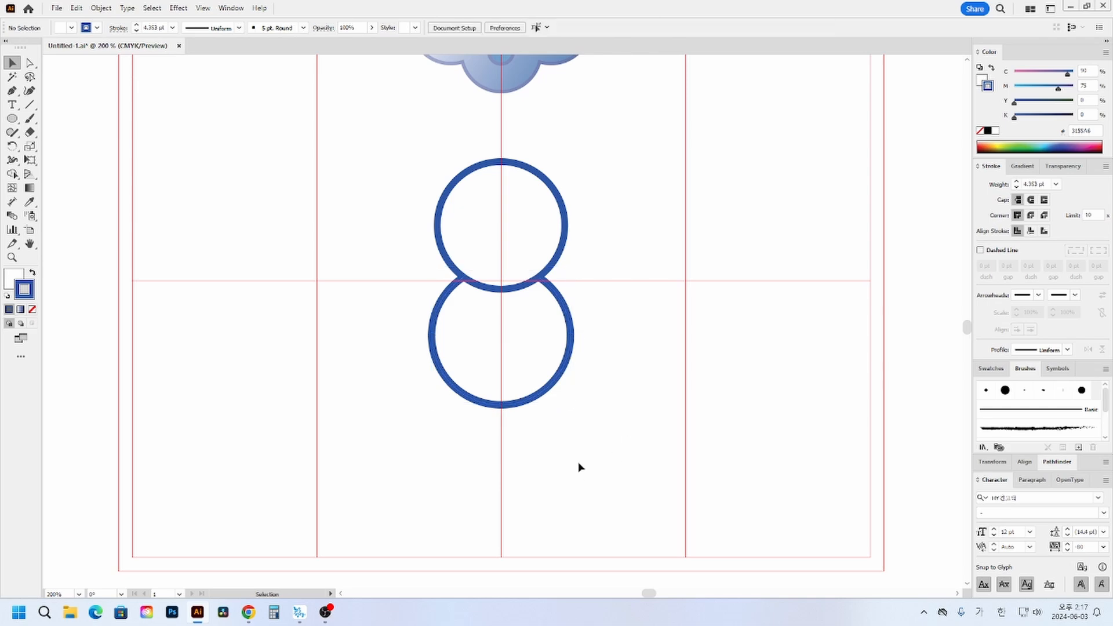
- Set the stroke weight of both snowman circles to 1 pt and deselect them
left_click_drag(661, 198, 439, 401)
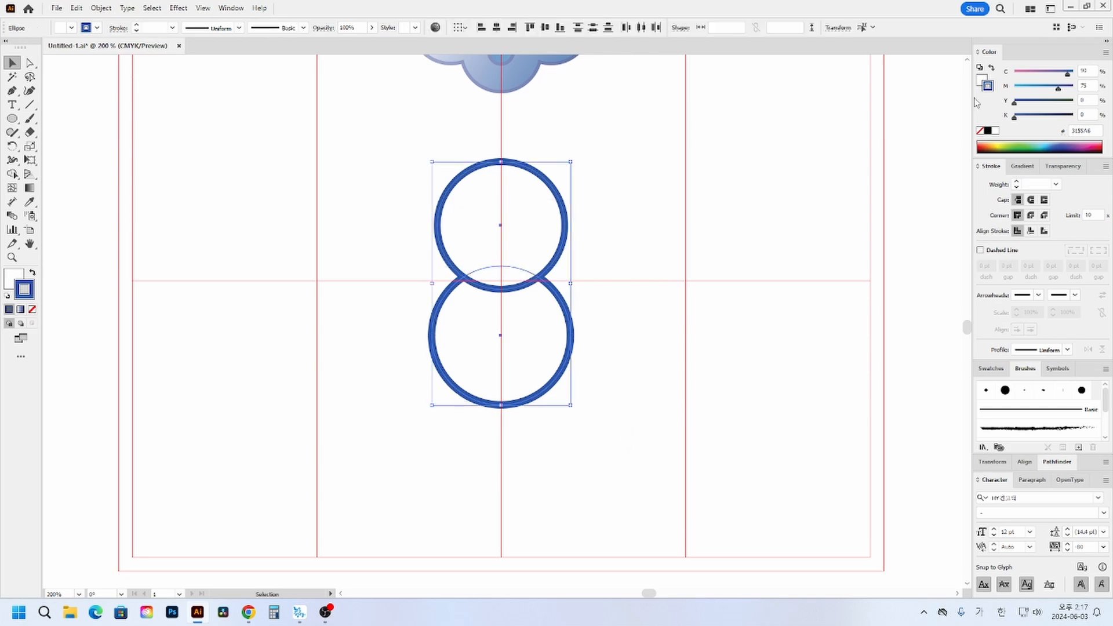
left_click(1032, 183)
type("1")
key("Return")
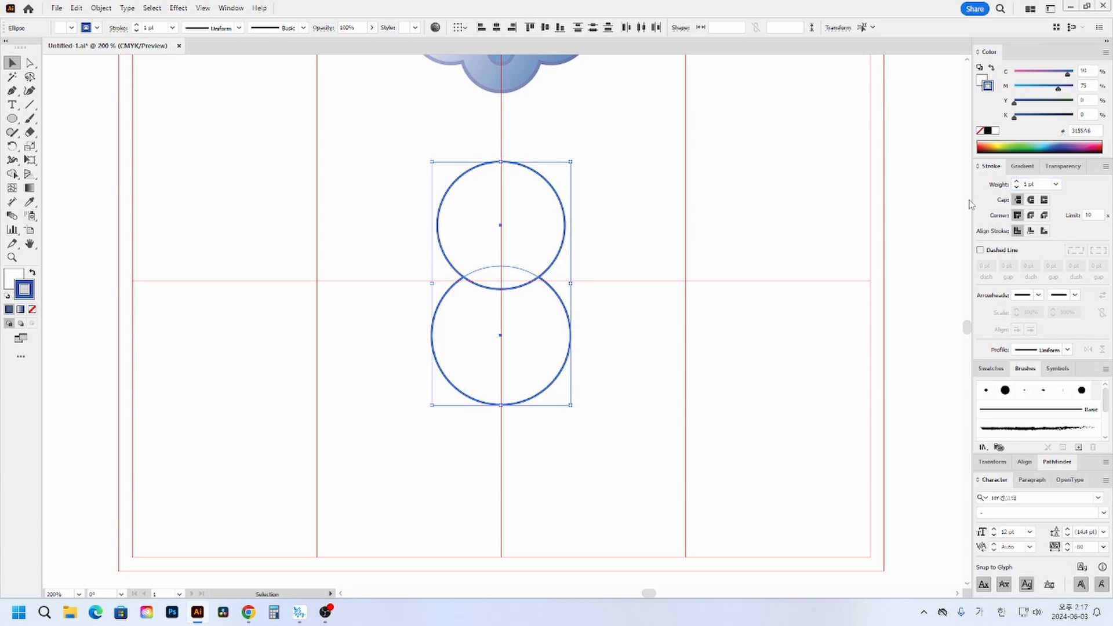
left_click(761, 320)
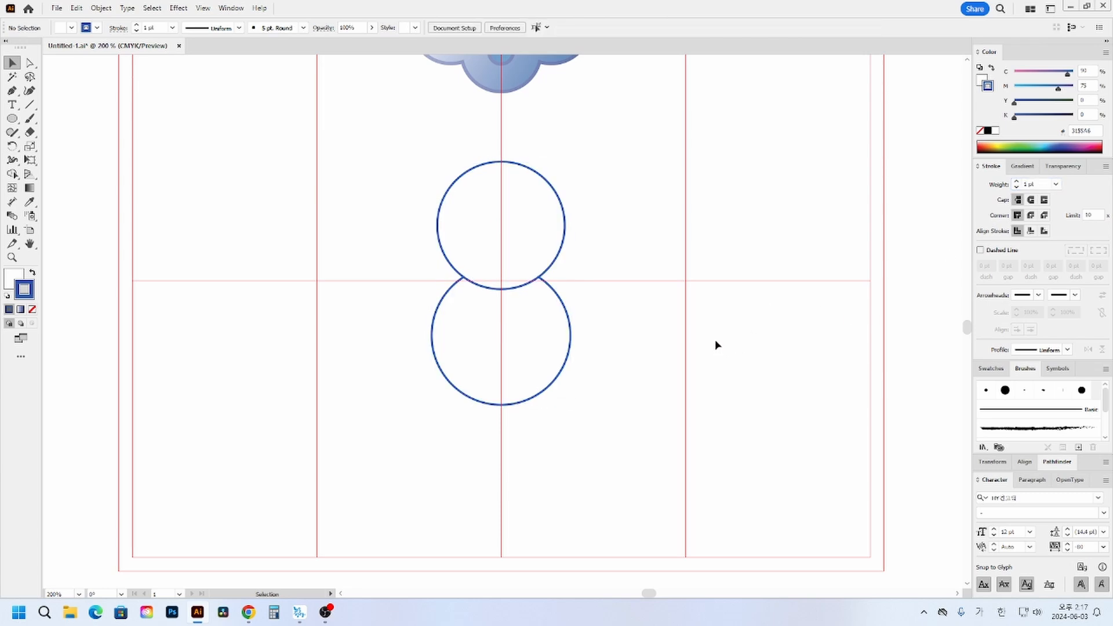
- Draw a flat ellipse about 21.9 by 6.9 mm and place it in the empty area left of the upper circle
scroll(716, 269, "up", 2)
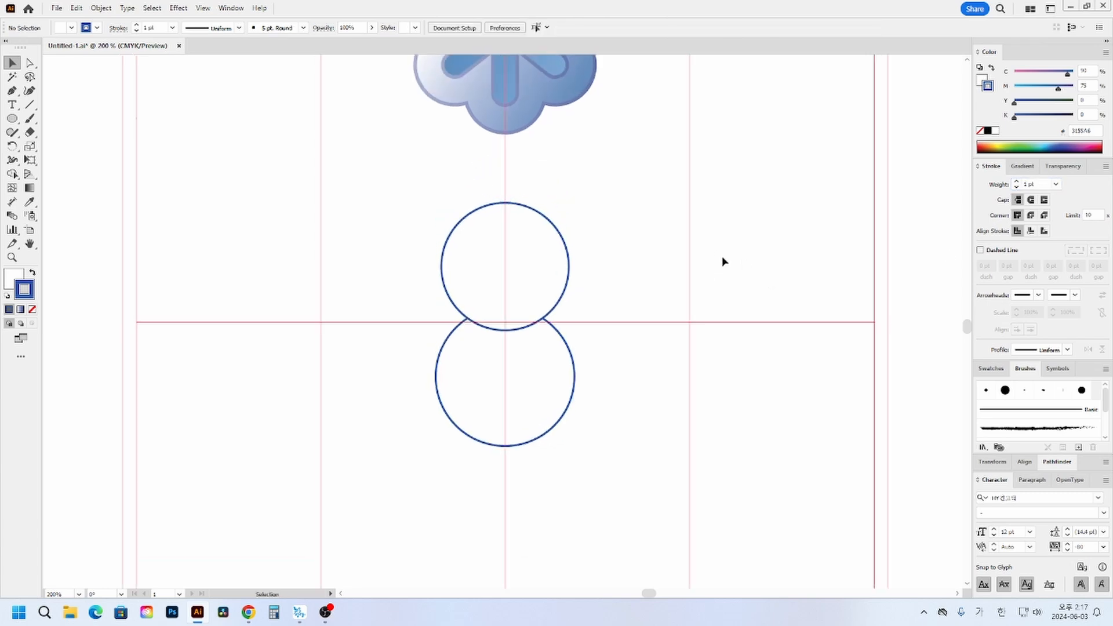
left_click(12, 118)
left_click_drag(466, 189, 566, 221)
left_click(13, 62)
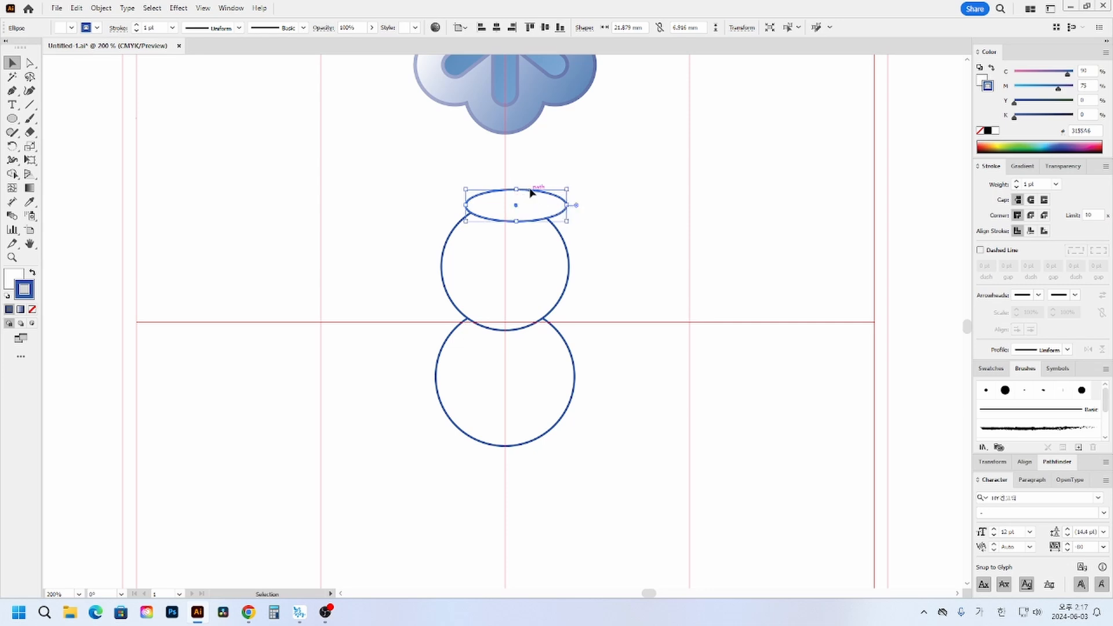
left_click_drag(530, 192, 377, 214)
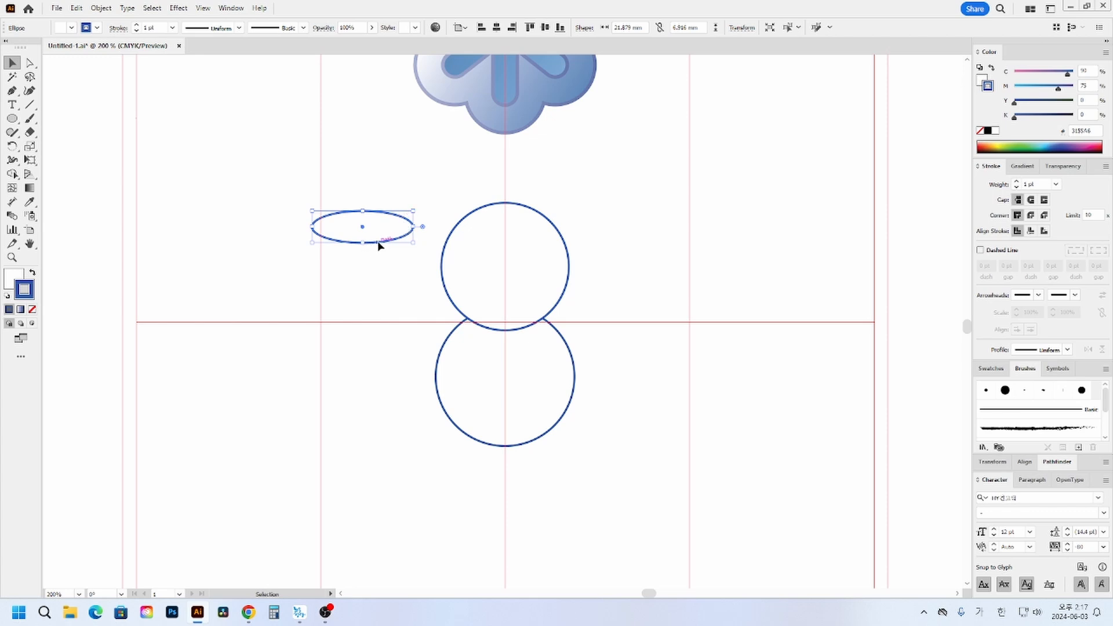
- Copy the ellipse slightly upward for the brim's thickness and place another copy above it, scaled to about 16.5 by 5.2 mm
left_click_drag(378, 242, 379, 237, "alt+shift")
left_click(419, 242)
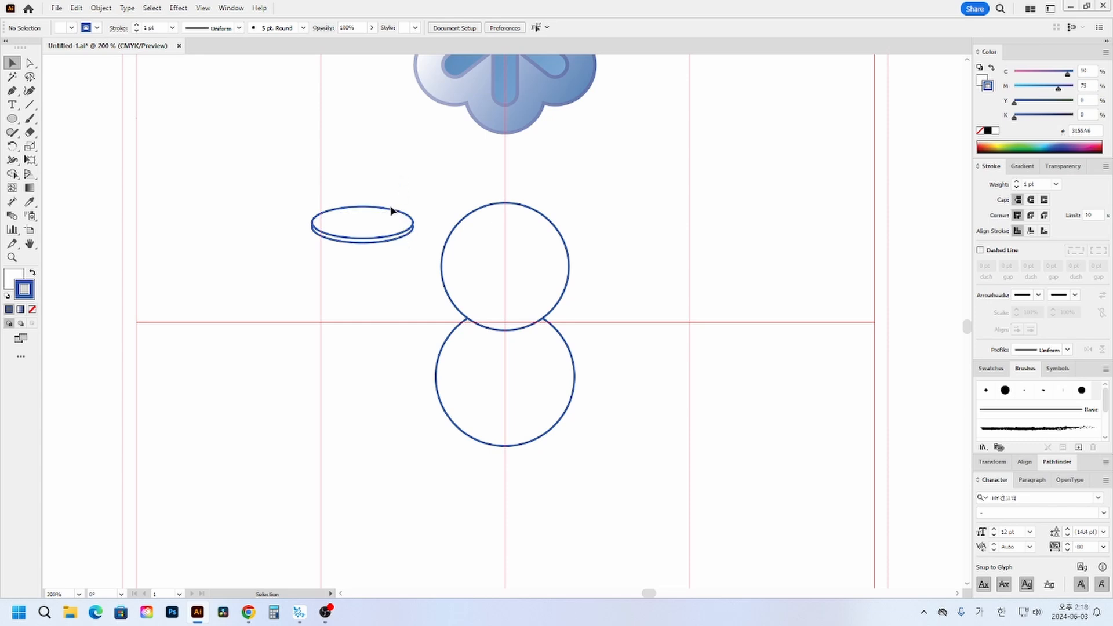
left_click_drag(391, 211, 400, 174, "alt")
left_click(488, 185)
left_click(12, 90)
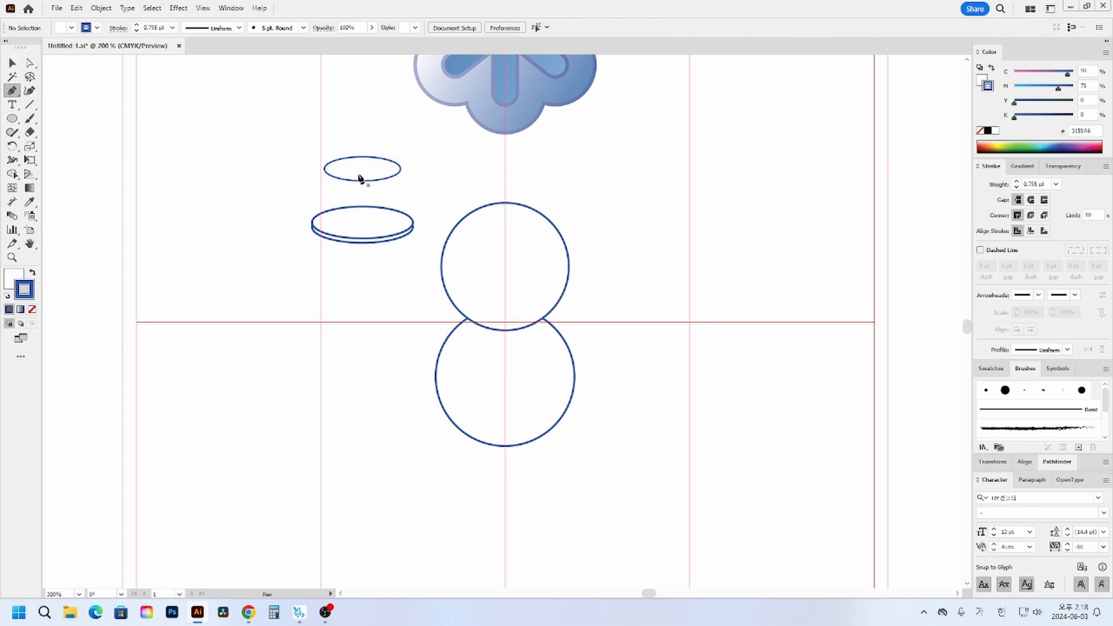
left_click(14, 277)
left_click(31, 309)
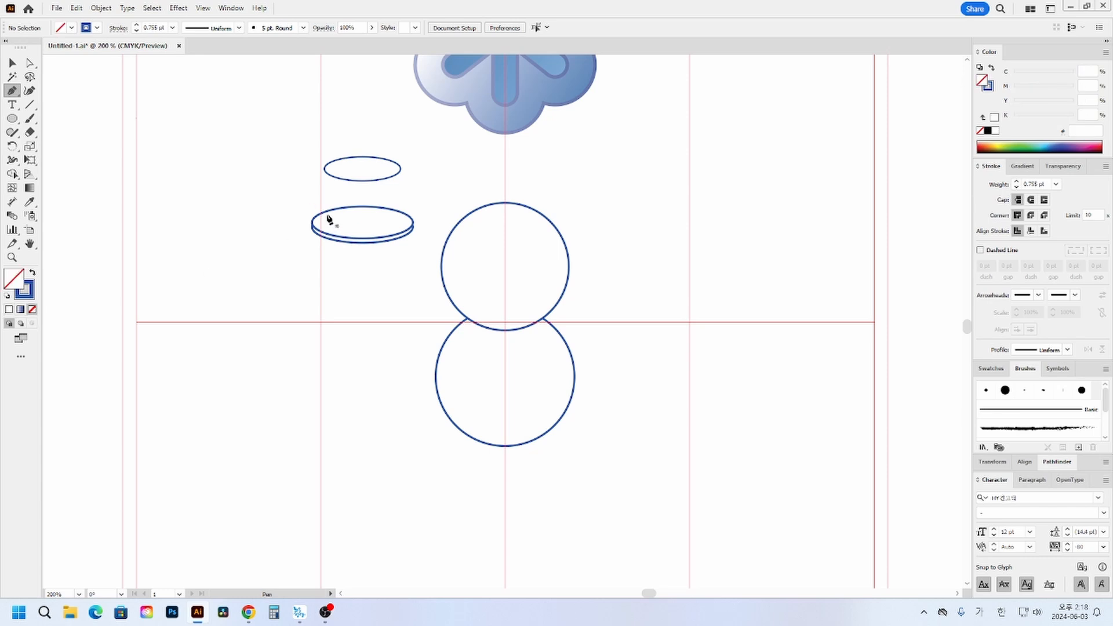
left_click(325, 169)
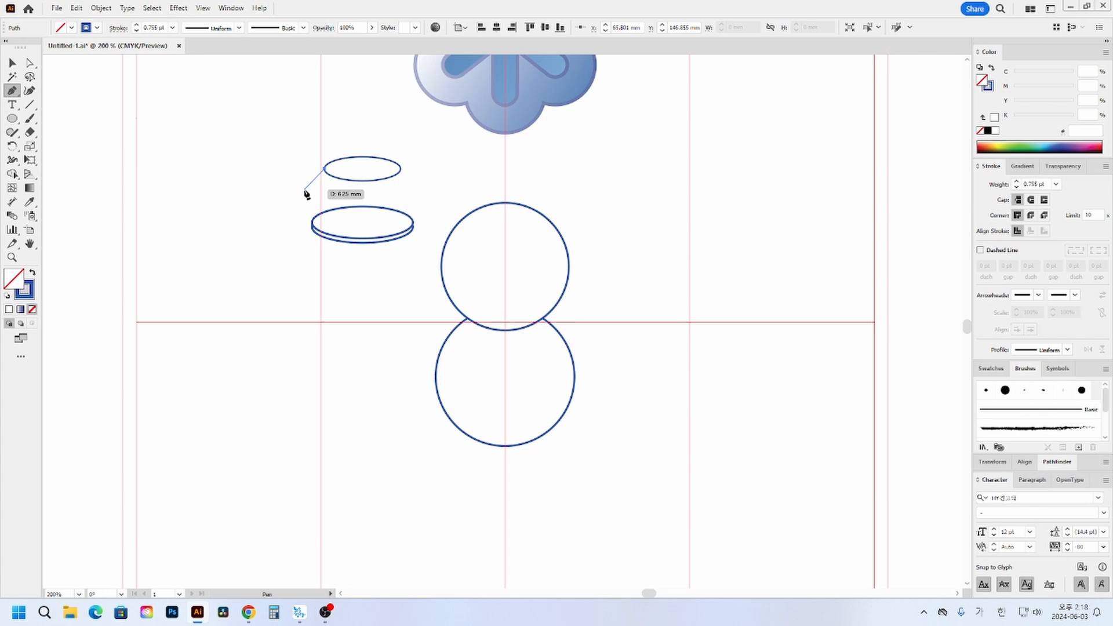
left_click(13, 63)
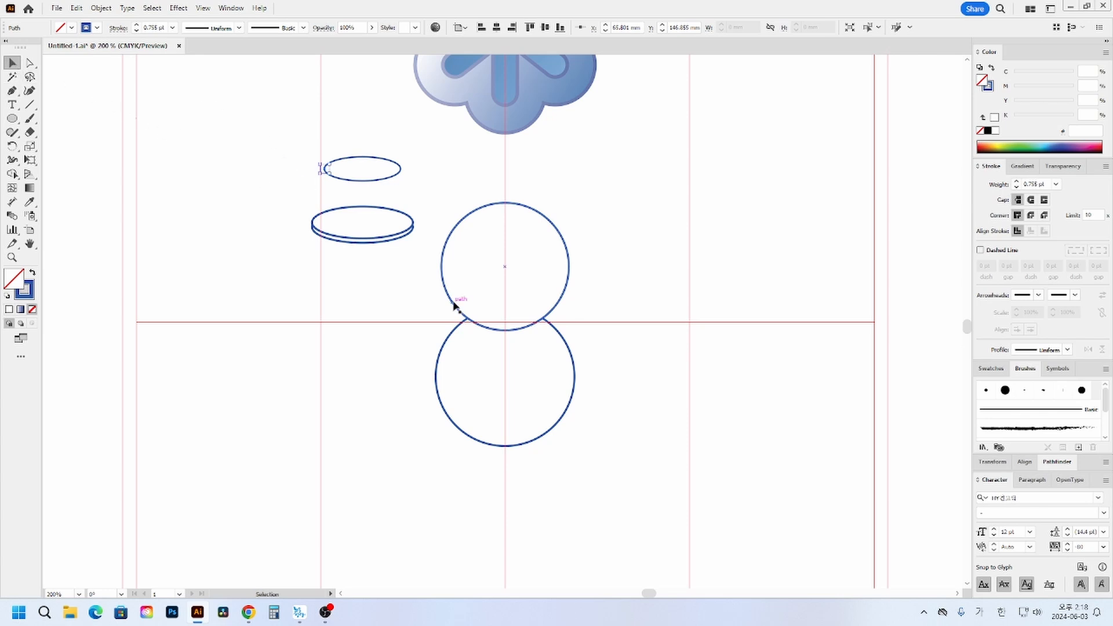
- Place a copy of the hat's top ellipse on the brim, scaled down to about 13.5 by 4.3 mm
left_click_drag(381, 180, 395, 214)
left_click(439, 188)
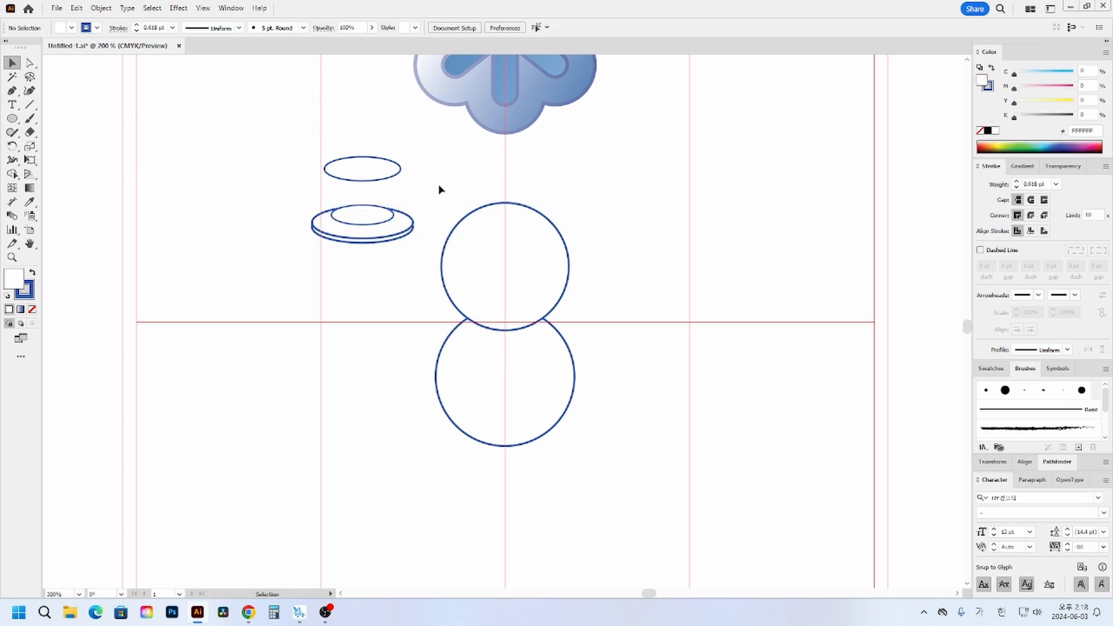
- Examine the hat's brim ellipses, inner base ellipse and top ellipse up close, checking how they line up
left_click(12, 256)
left_click_drag(296, 137, 440, 241)
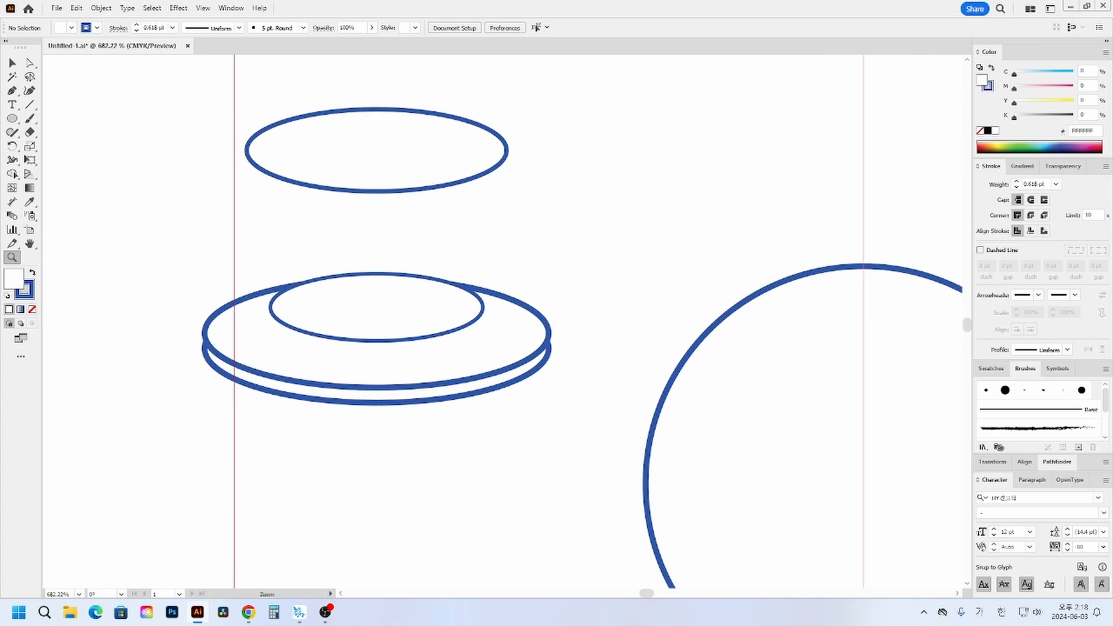
left_click(12, 62)
left_click_drag(172, 89, 425, 432)
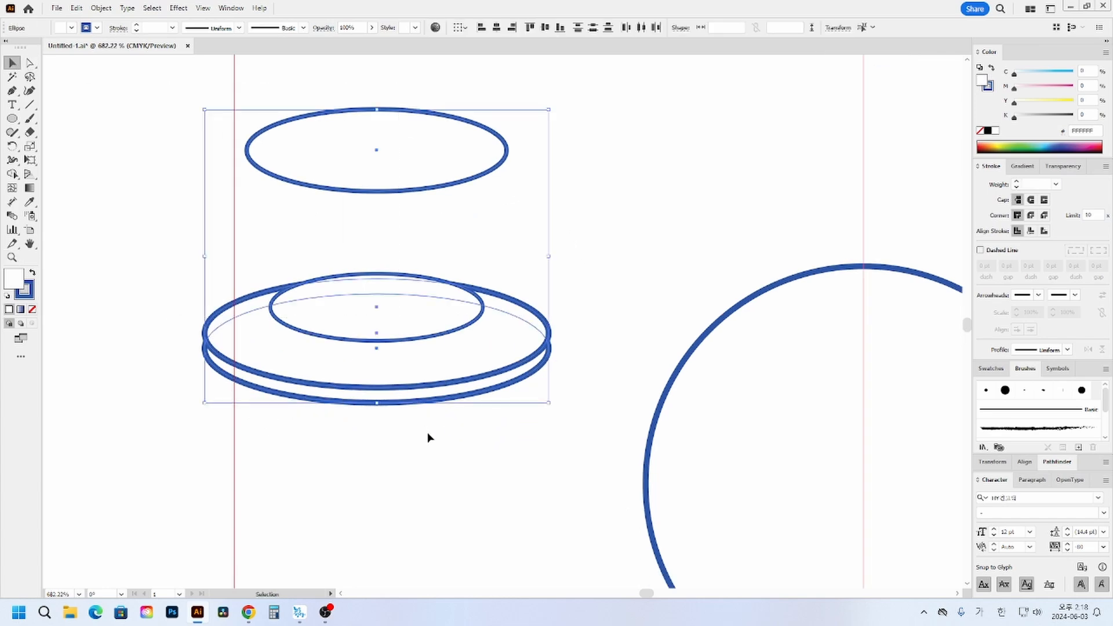
left_click(427, 436)
left_click(380, 401)
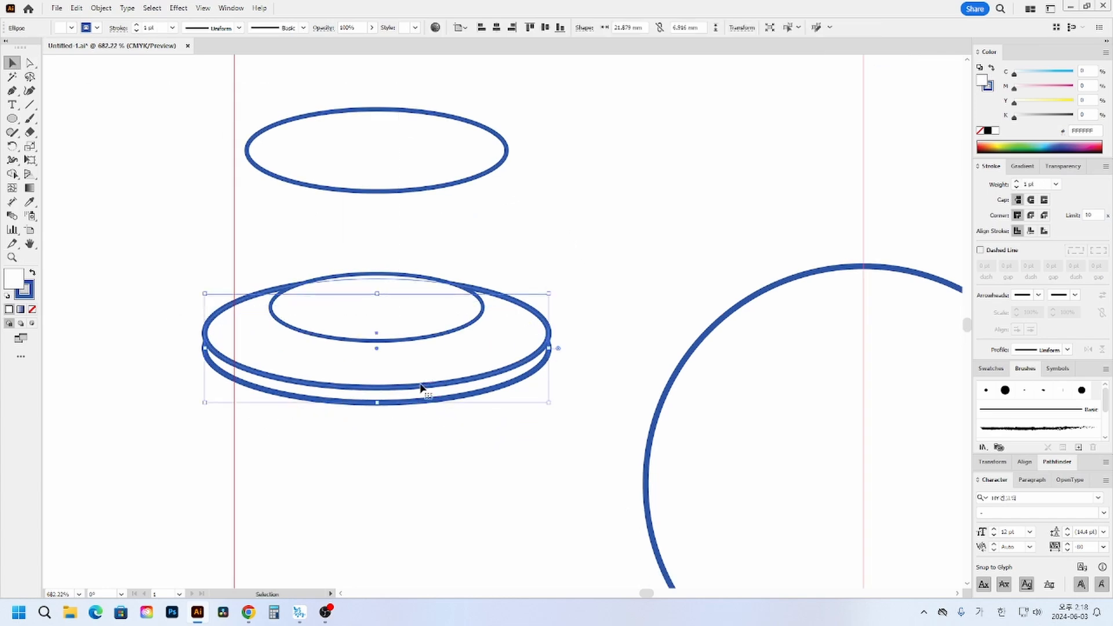
left_click(416, 339)
left_click(416, 191)
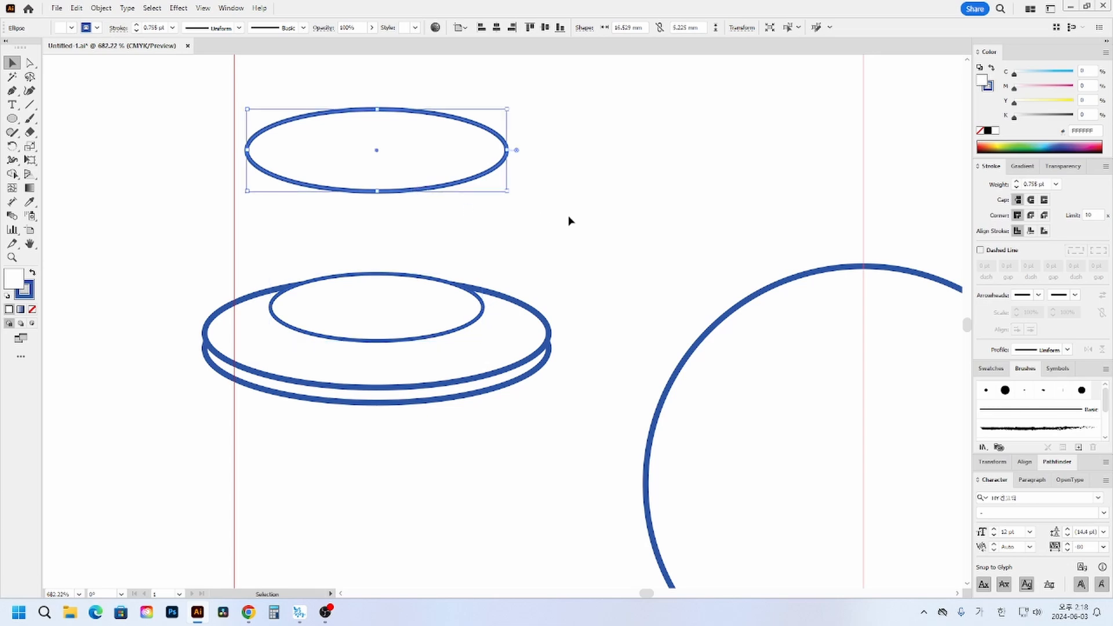
left_click(569, 220)
left_click(221, 381)
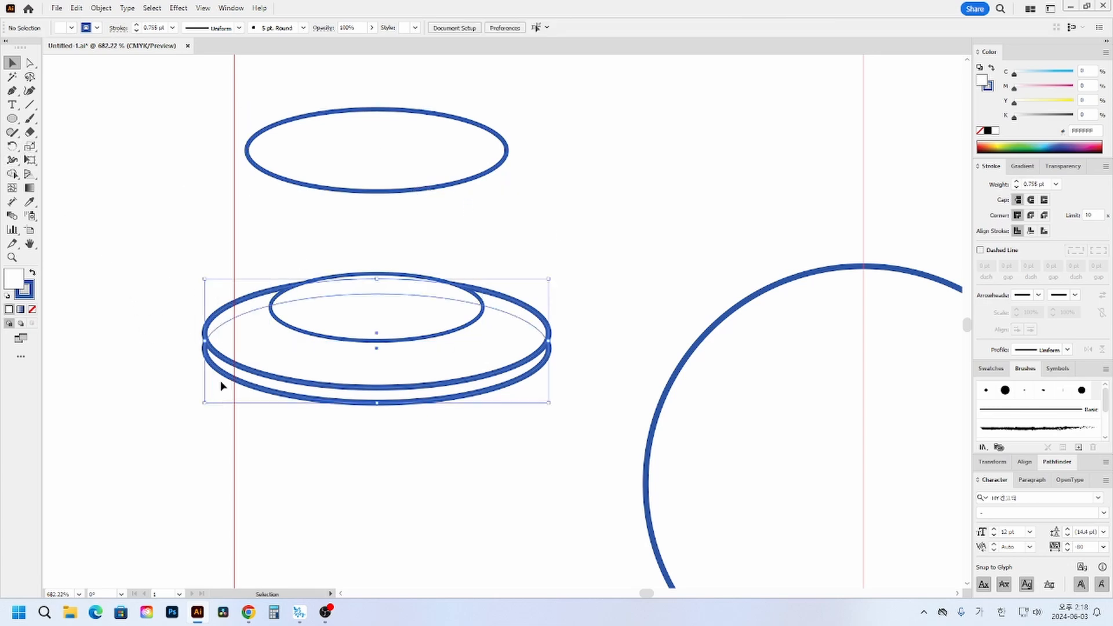
left_click(186, 316)
- Draw a closed four-sided crown with the Pen tool, joining the side points of the top ellipse and the inner base ellipse
left_click(11, 90)
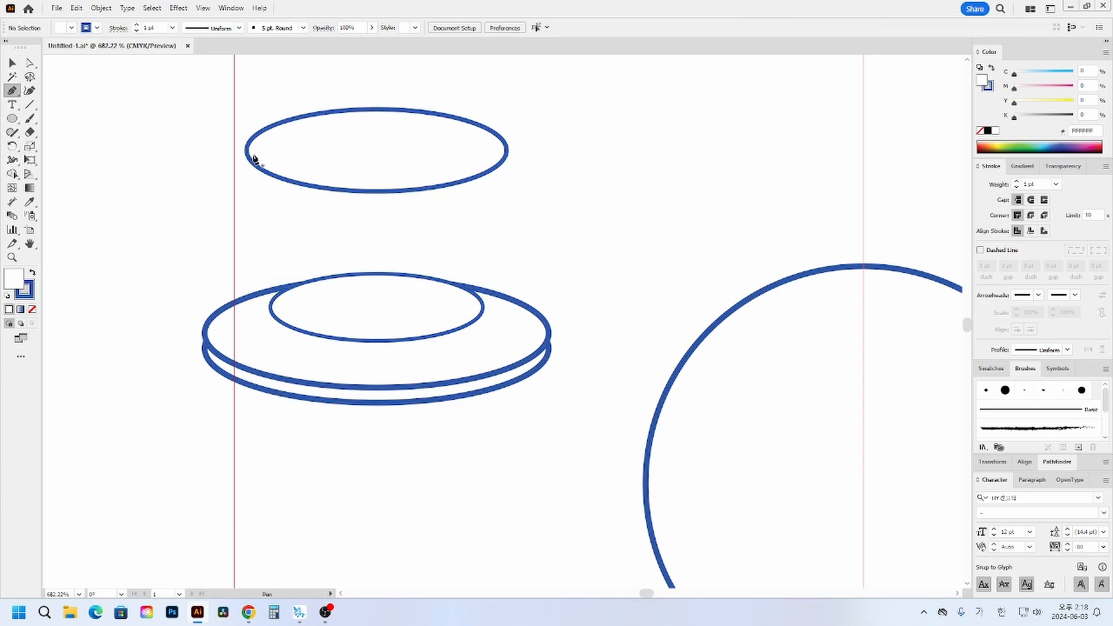
left_click(248, 152)
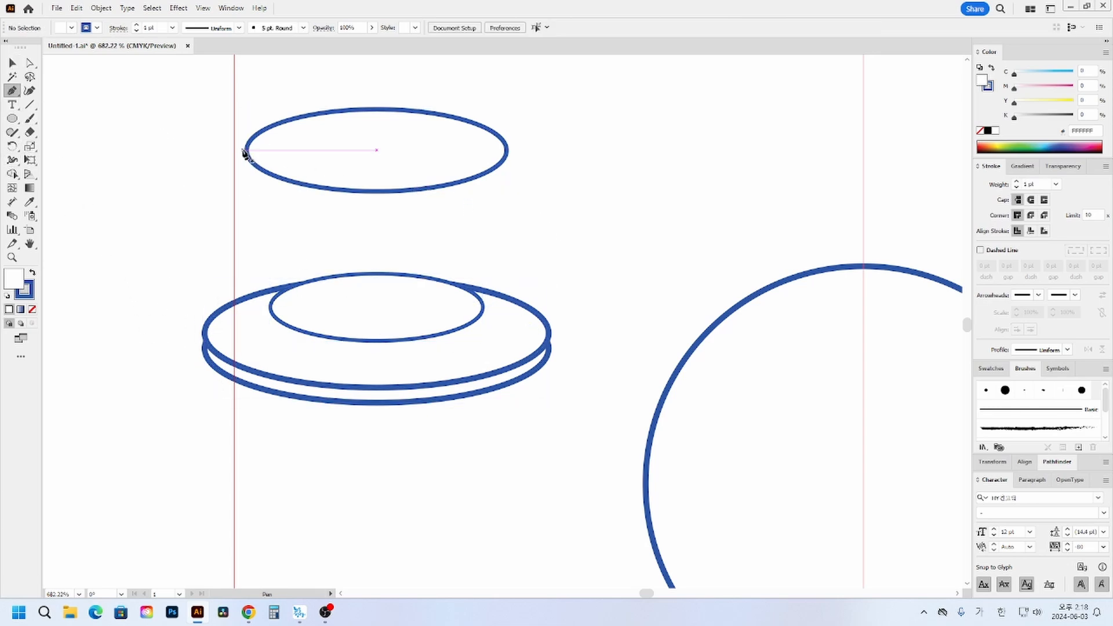
left_click(270, 310)
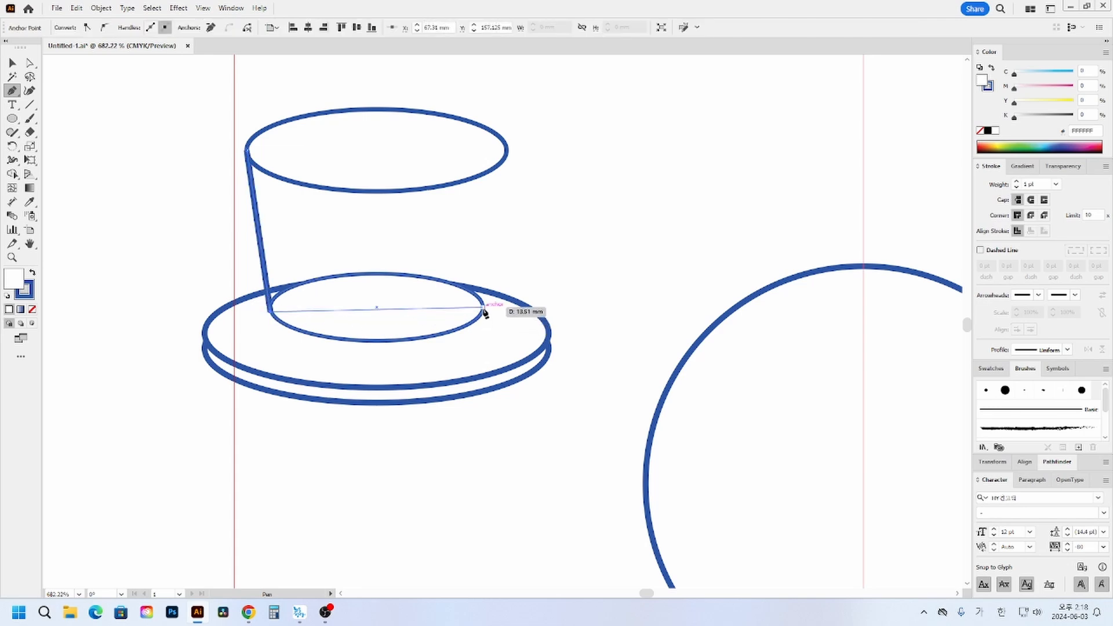
left_click(485, 308)
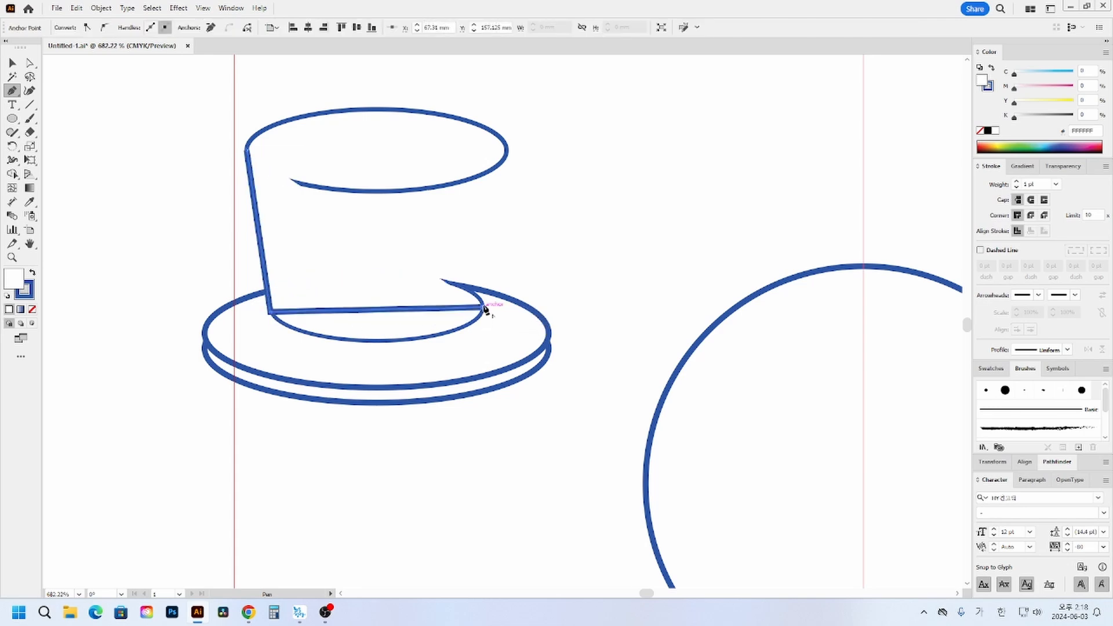
left_click(508, 152)
left_click(247, 151)
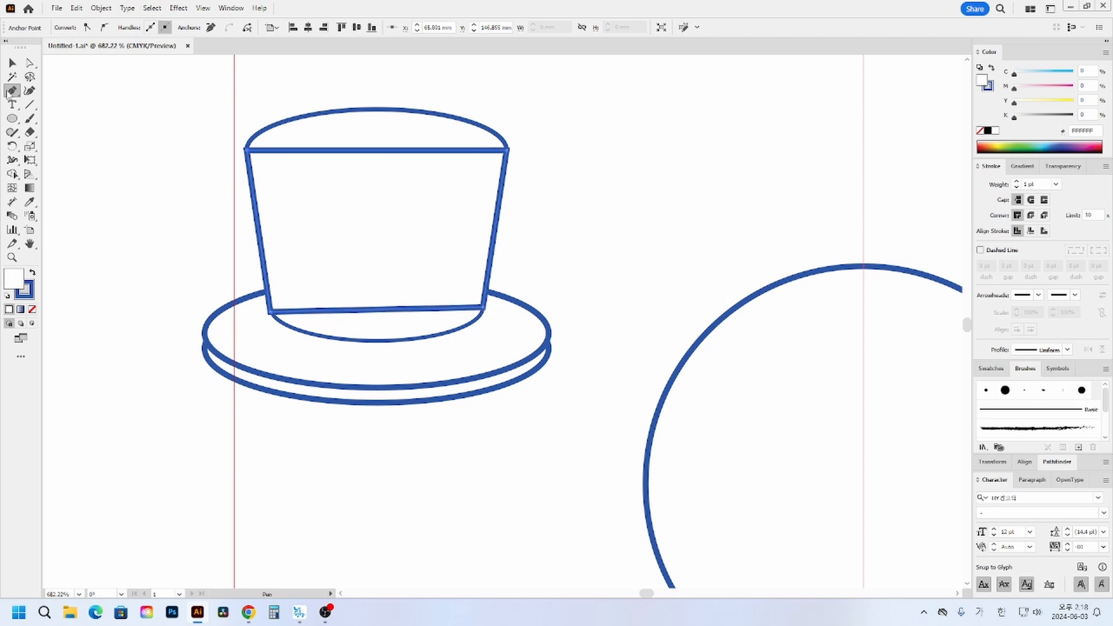
- Bring the hat's top ellipse in front of the four-sided crown shape and deselect it
left_click(12, 62)
left_click(280, 246)
left_click(438, 333)
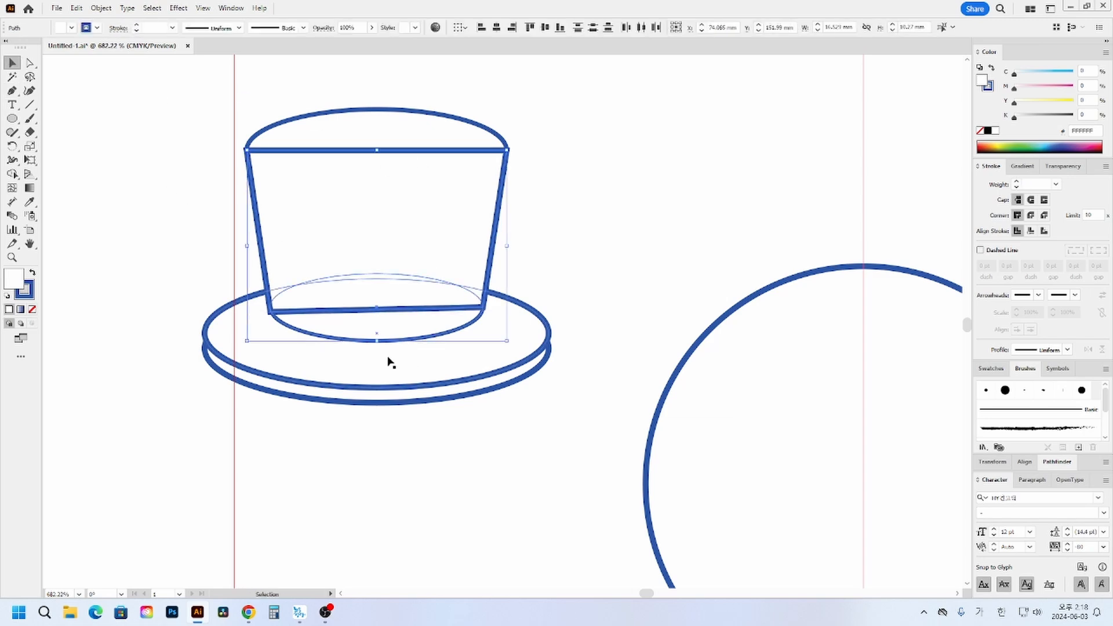
left_click(464, 138)
key("ctrl+shift+bracketright")
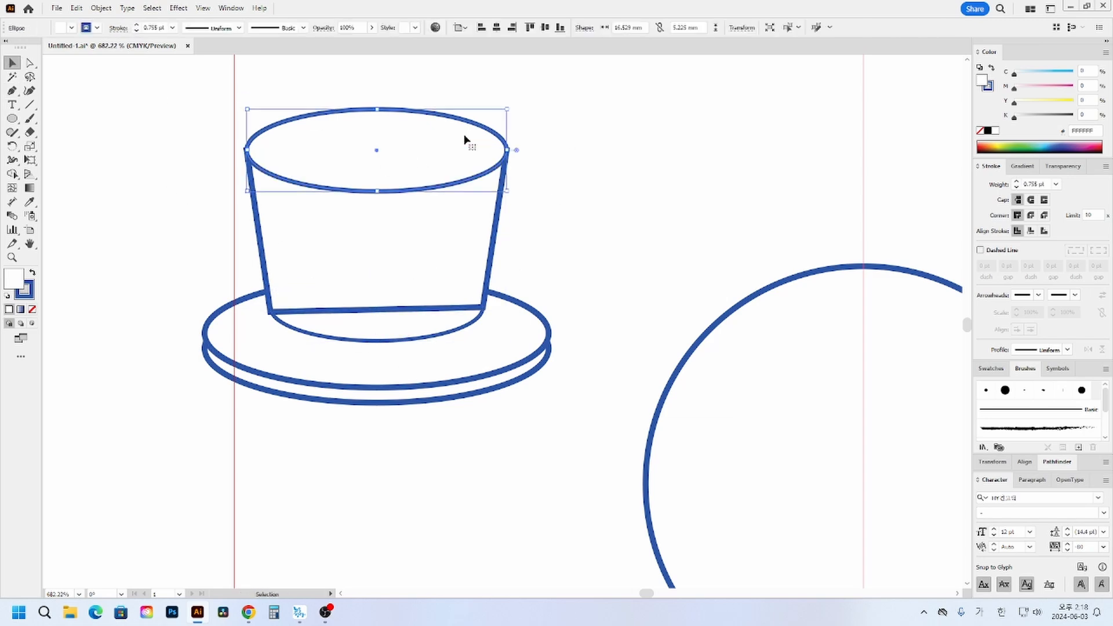
left_click(624, 192)
- Try to unite the four-sided crown shape with the inner base ellipse, and undo the union
left_click(442, 339)
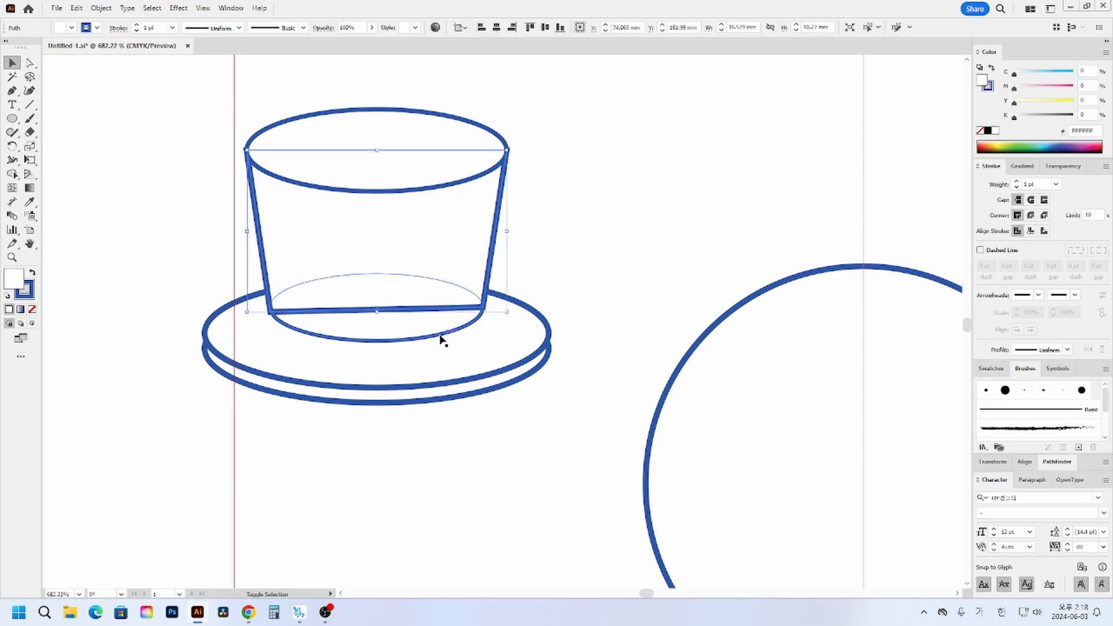
left_click(421, 321, "shift")
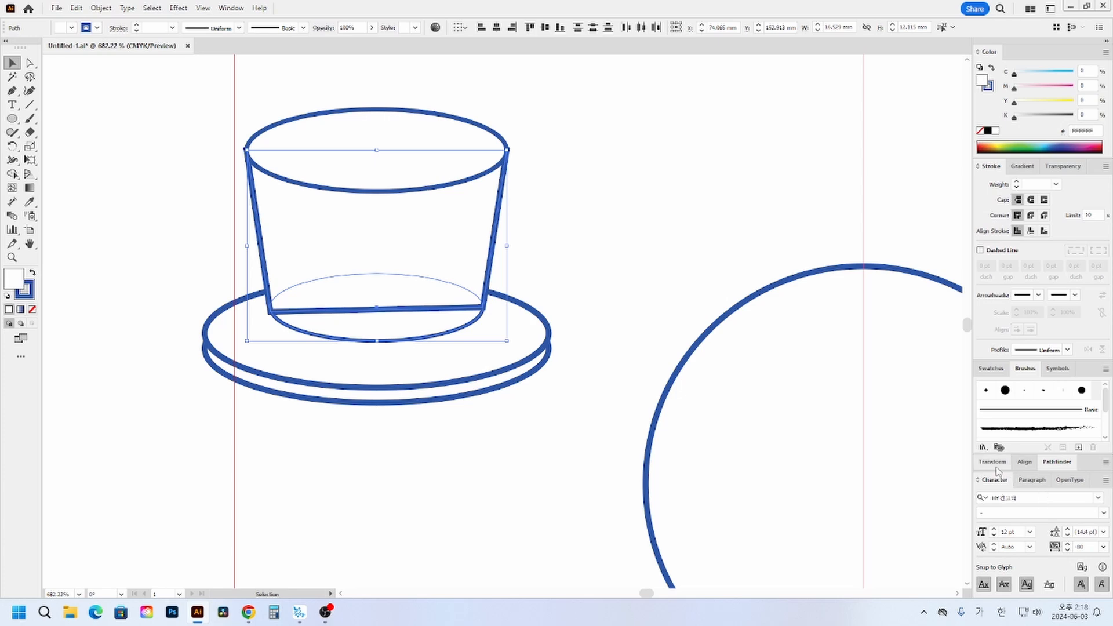
left_click(1059, 463)
left_click(984, 540)
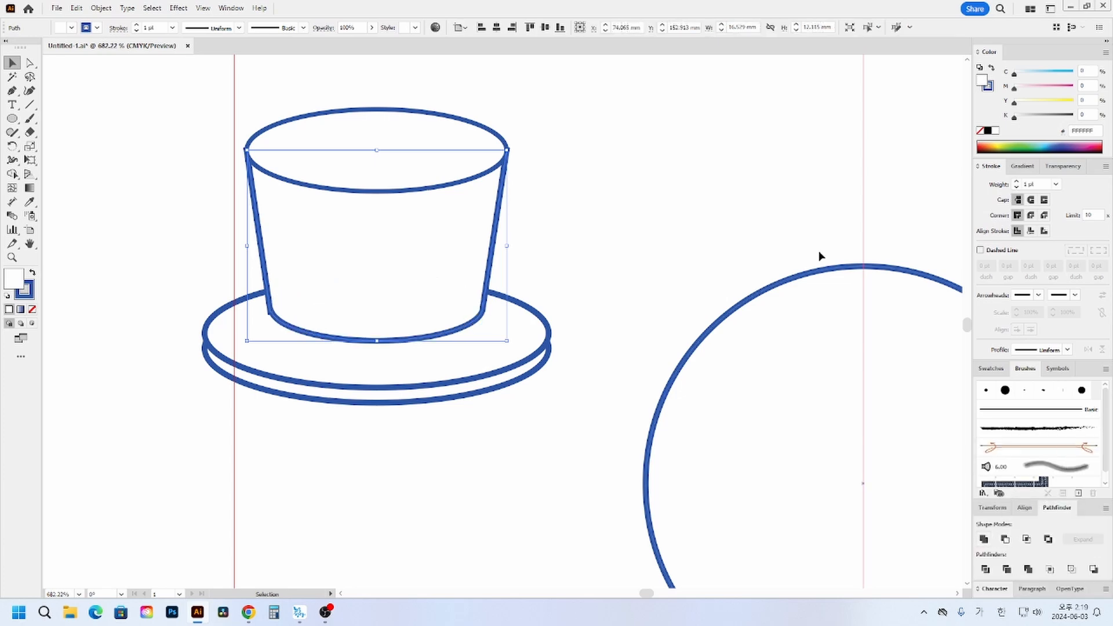
left_click(728, 201)
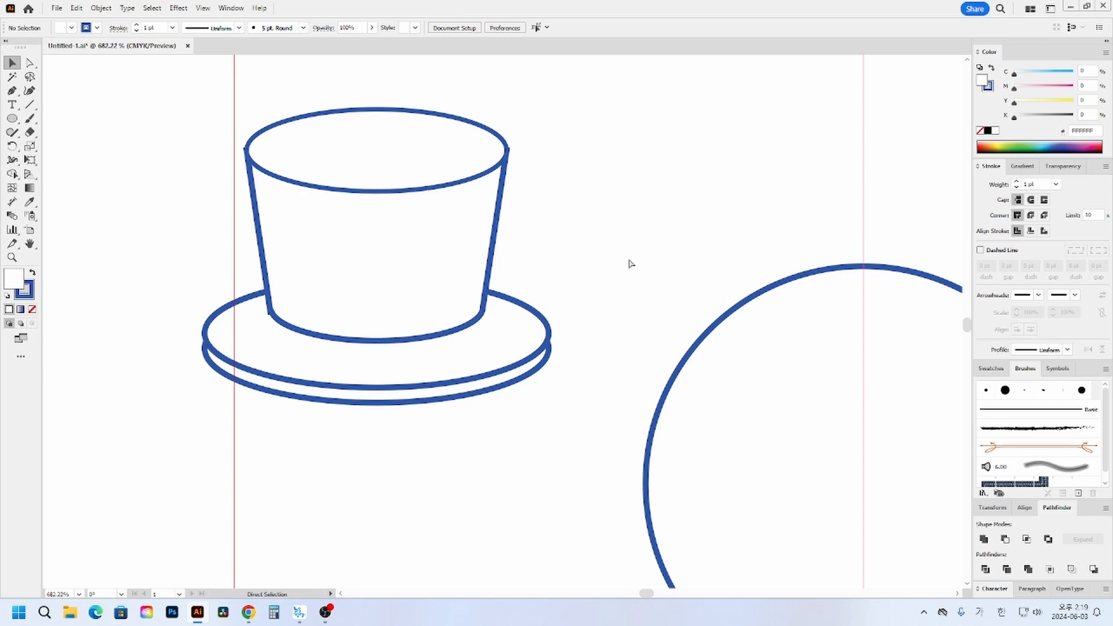
key("ctrl+z")
left_click(580, 248)
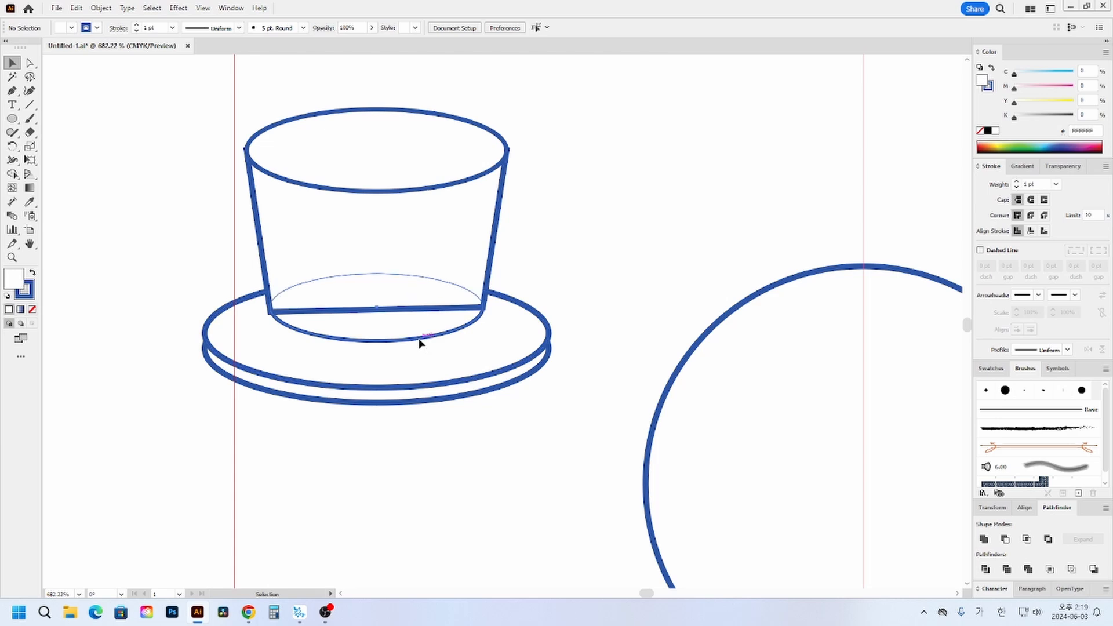
- Try to move the inner base ellipse upward behind the crown shape
left_click_drag(419, 342, 419, 313)
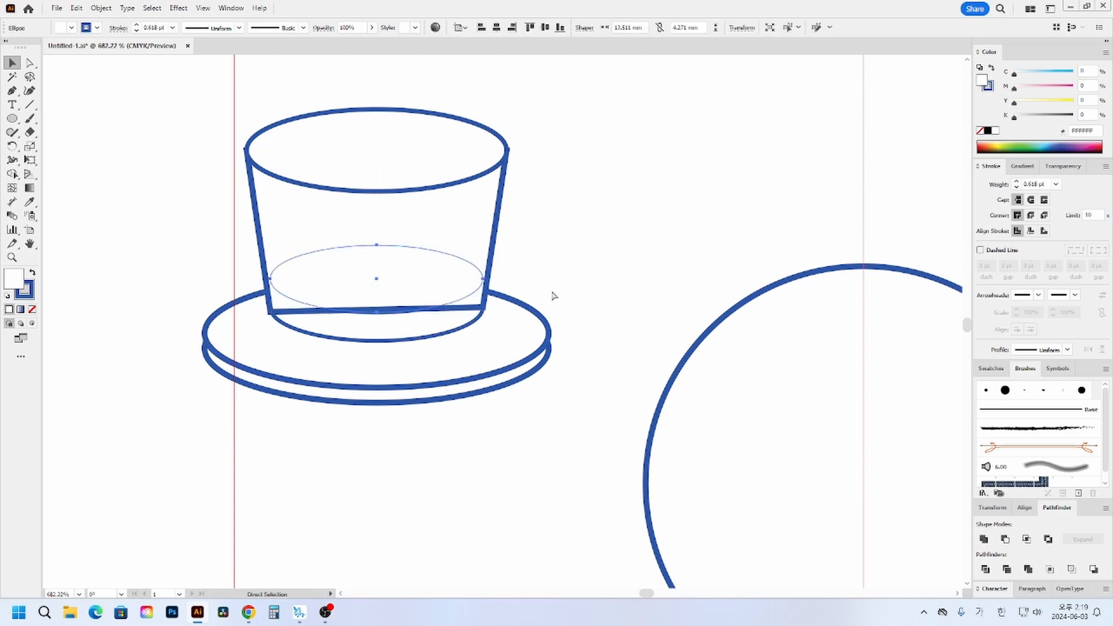
key("v")
key("Delete")
- Remove the fill from all the hat's ellipses and the crown shape, and deselect them
left_click_drag(173, 110, 466, 461)
left_click(32, 309)
left_click(93, 290)
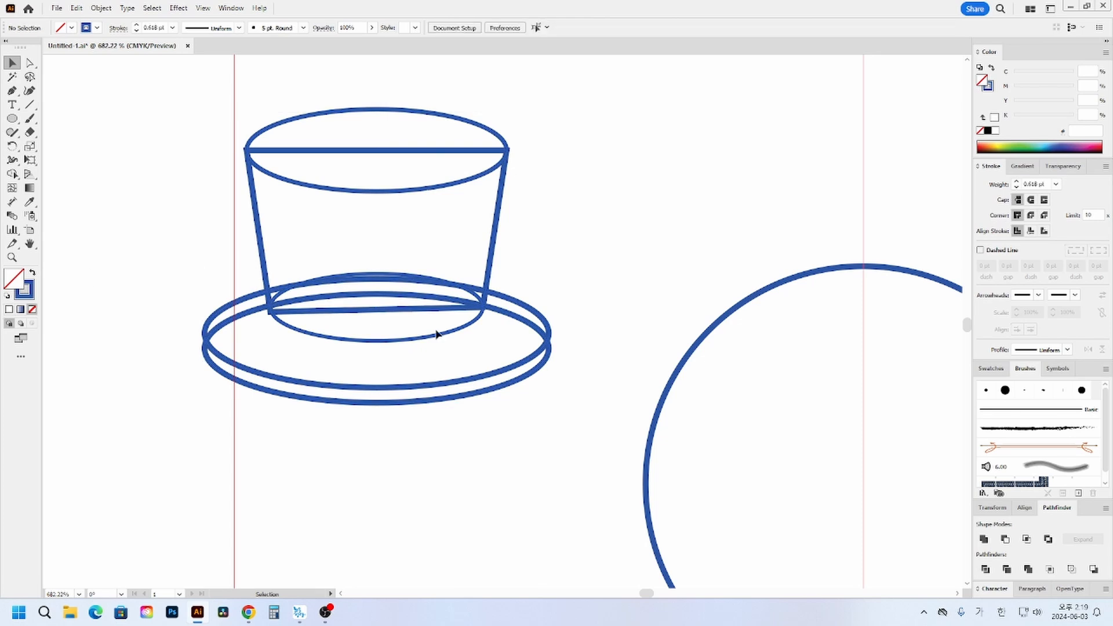
- Duplicate the hat's inner base ellipse a short distance straight up, across the lower part of the crown
left_click(416, 342)
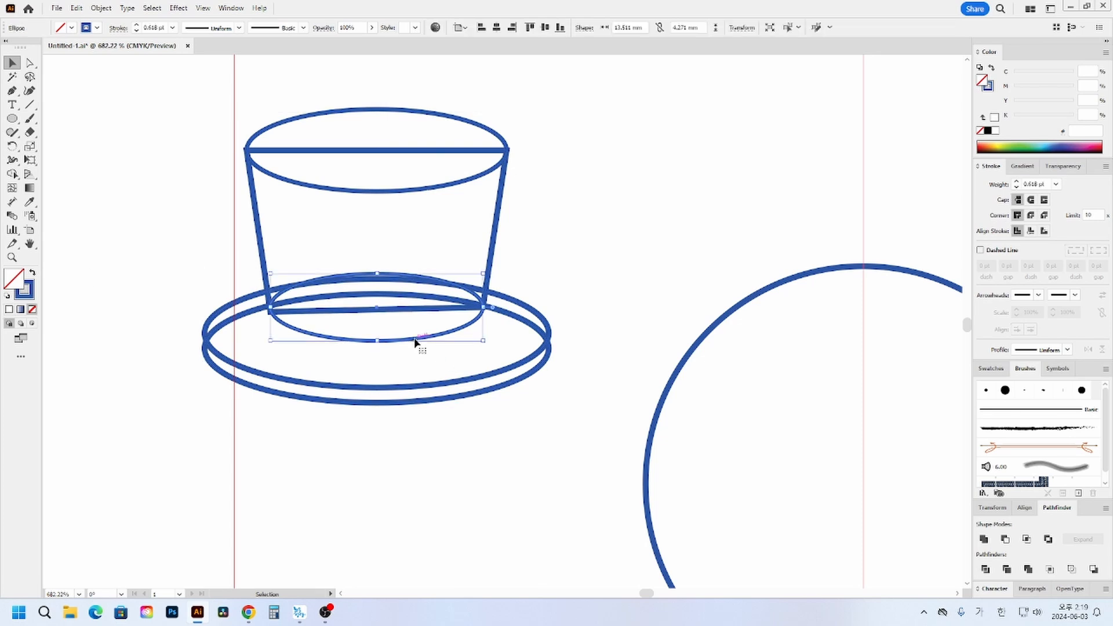
left_click_drag(415, 342, 412, 315)
left_click_drag(538, 249, 310, 336)
left_click(555, 257)
- Set the stroke of the raised ellipse copy to orange
left_click(472, 268)
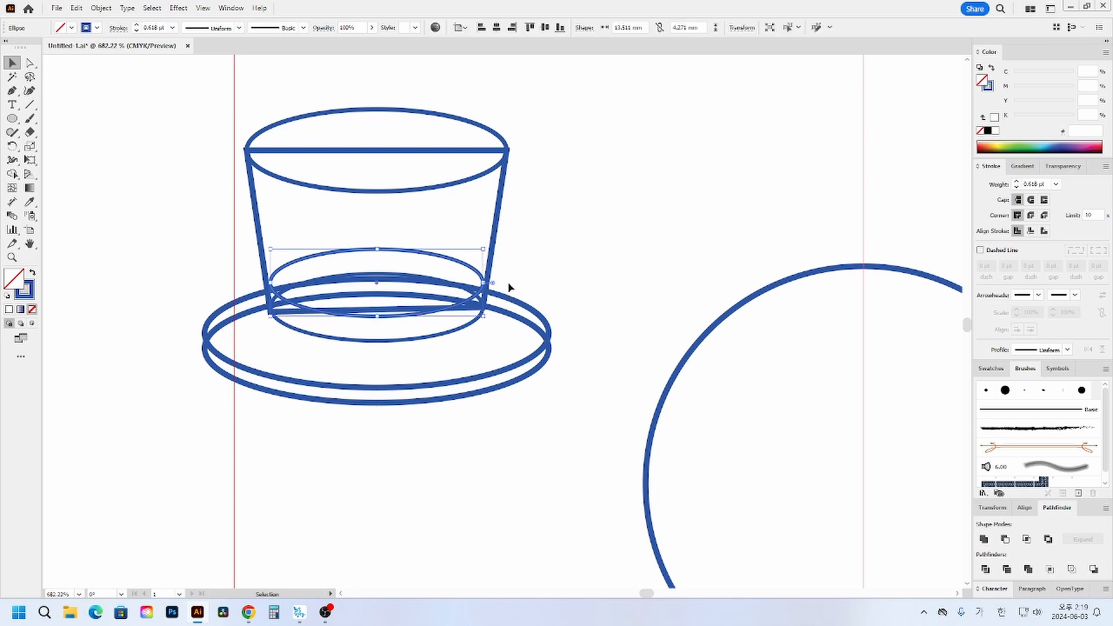
left_click(988, 87)
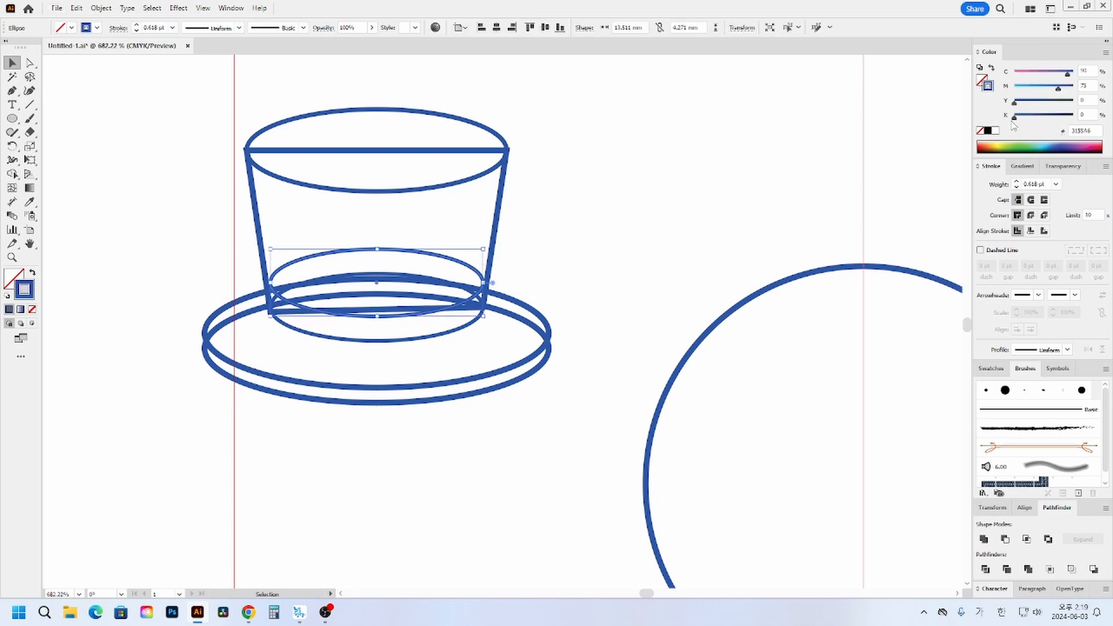
left_click(1001, 140)
left_click(987, 142)
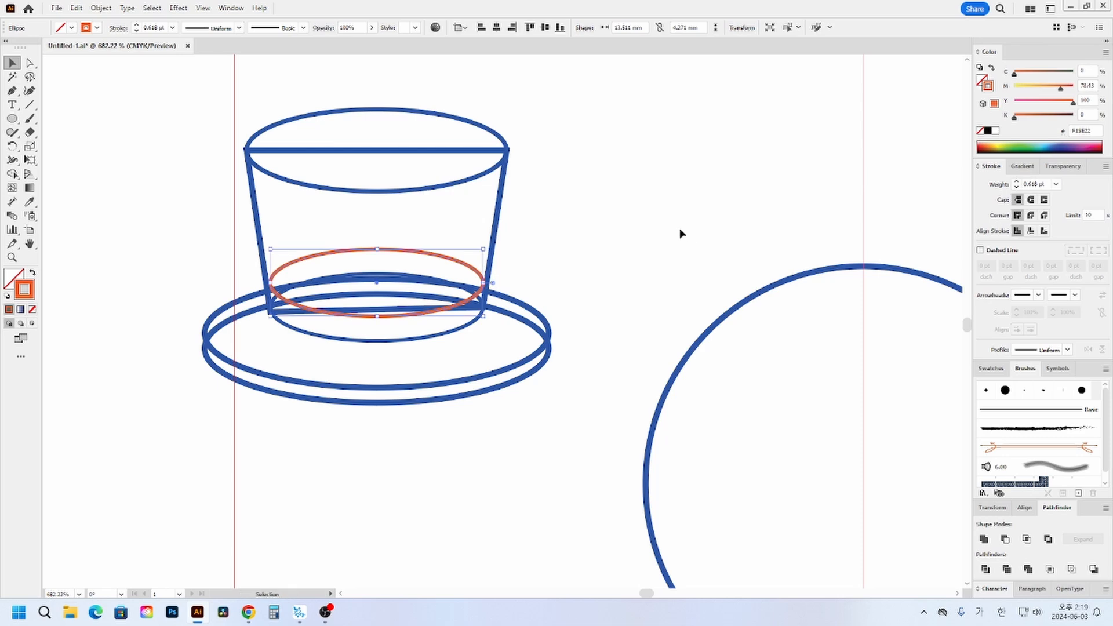
- Give every hat shape except the orange ellipse the default white fill and 1 pt black stroke, and deselect them
left_click(553, 383)
left_click(492, 285)
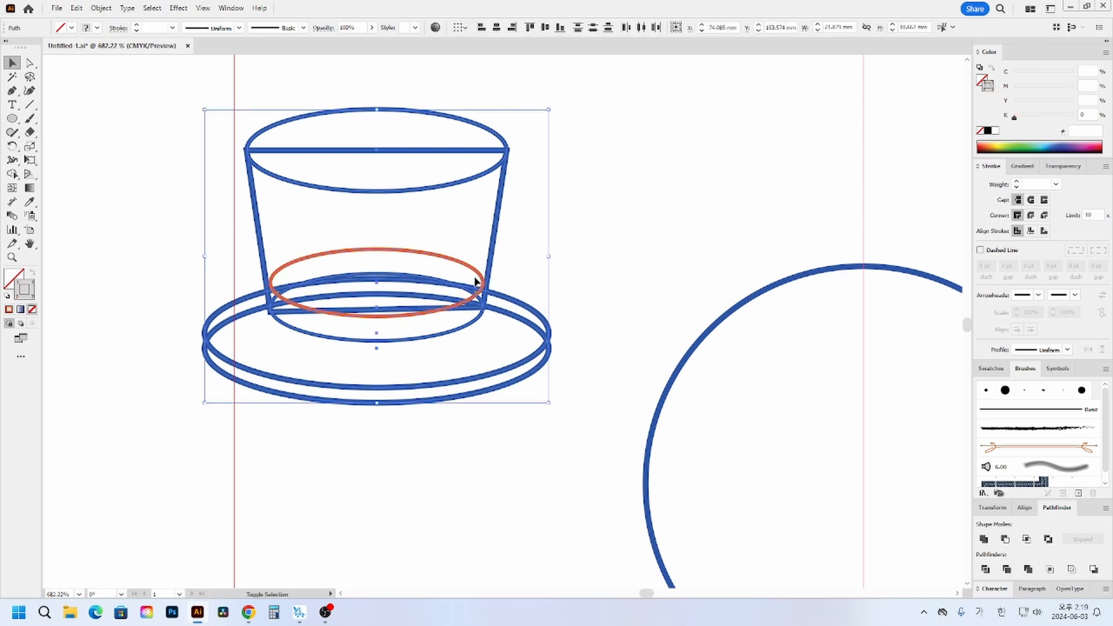
left_click(472, 271, "shift")
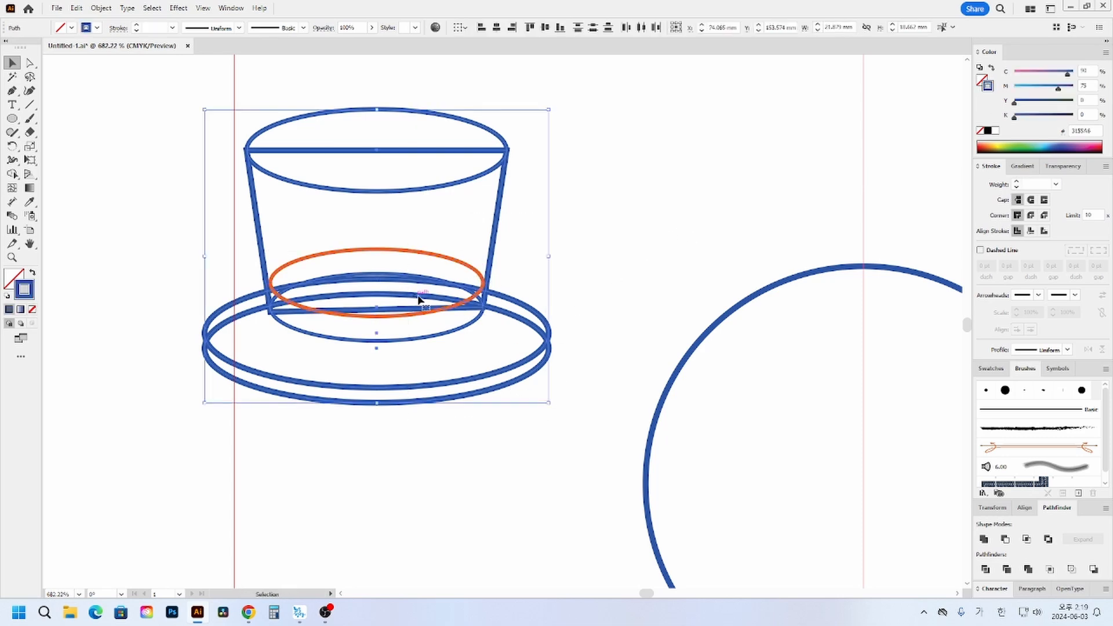
left_click(7, 296)
left_click(657, 269)
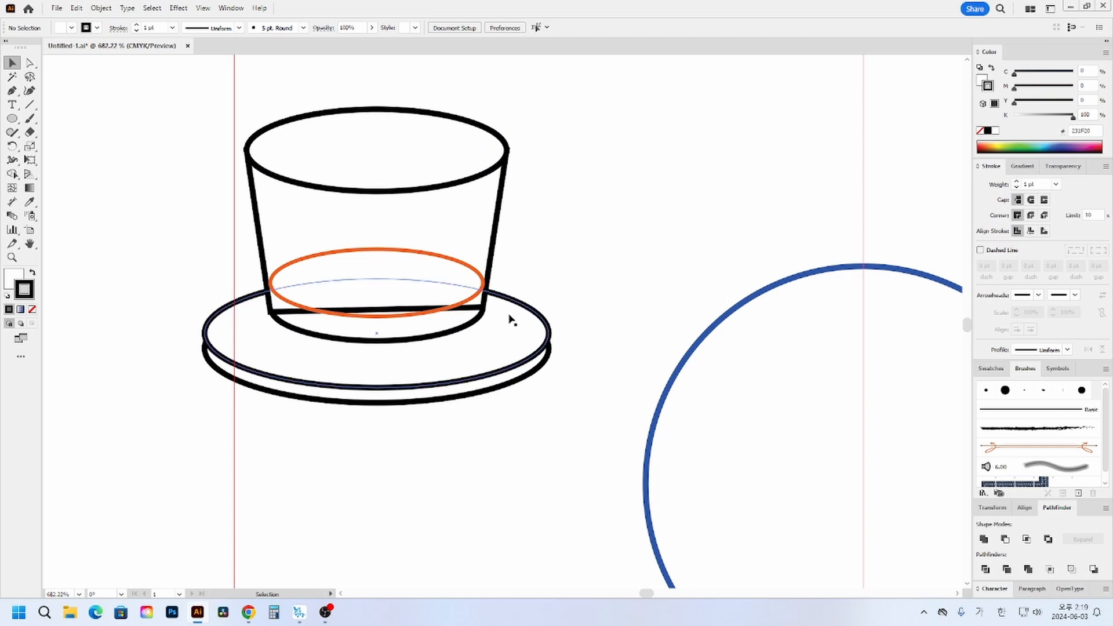
- Widen the orange ellipse from its center to about 14 mm to meet the crown's slanted sides, and deselect it
left_click(464, 331)
left_click(463, 330)
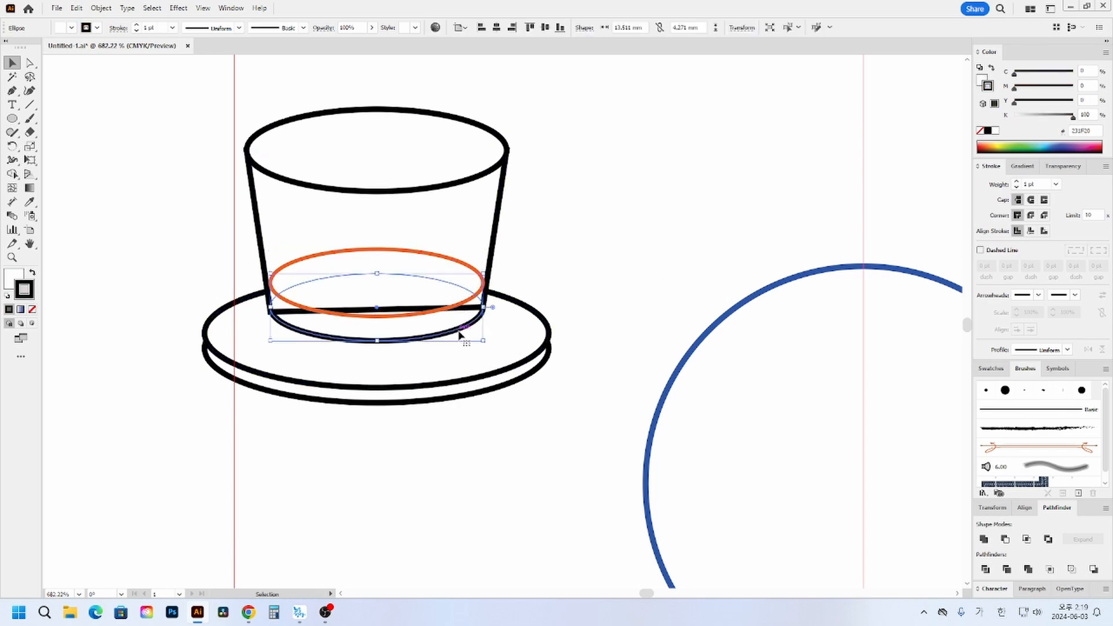
left_click(430, 313)
left_click_drag(486, 283, 488, 283)
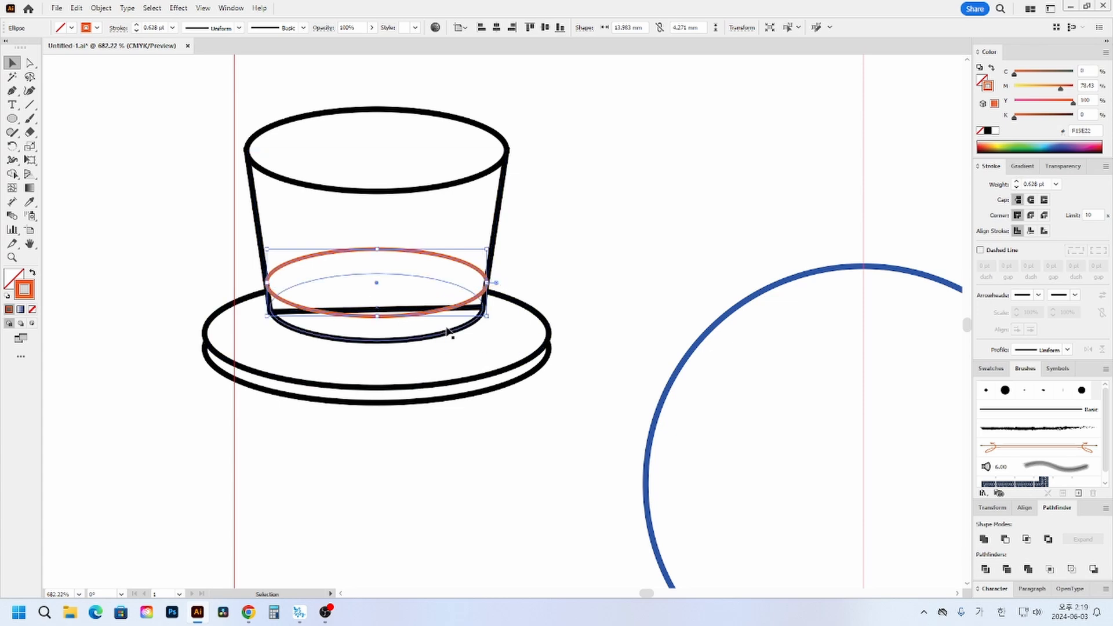
left_click(539, 267)
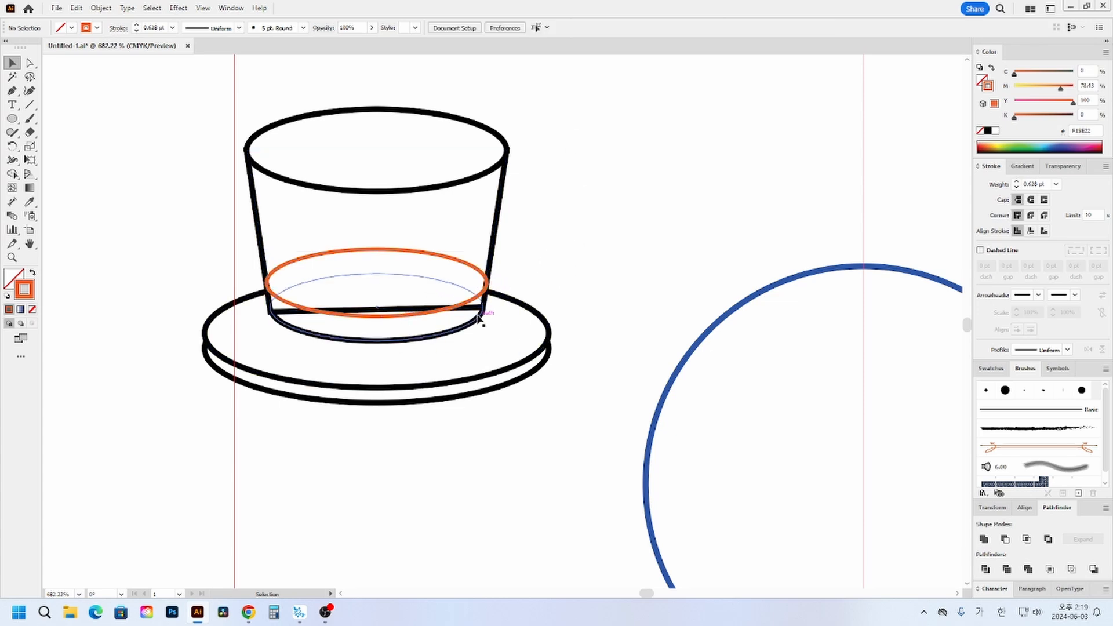
- Unite the four-sided crown shape with the inner base ellipse and deselect the result
left_click(467, 204)
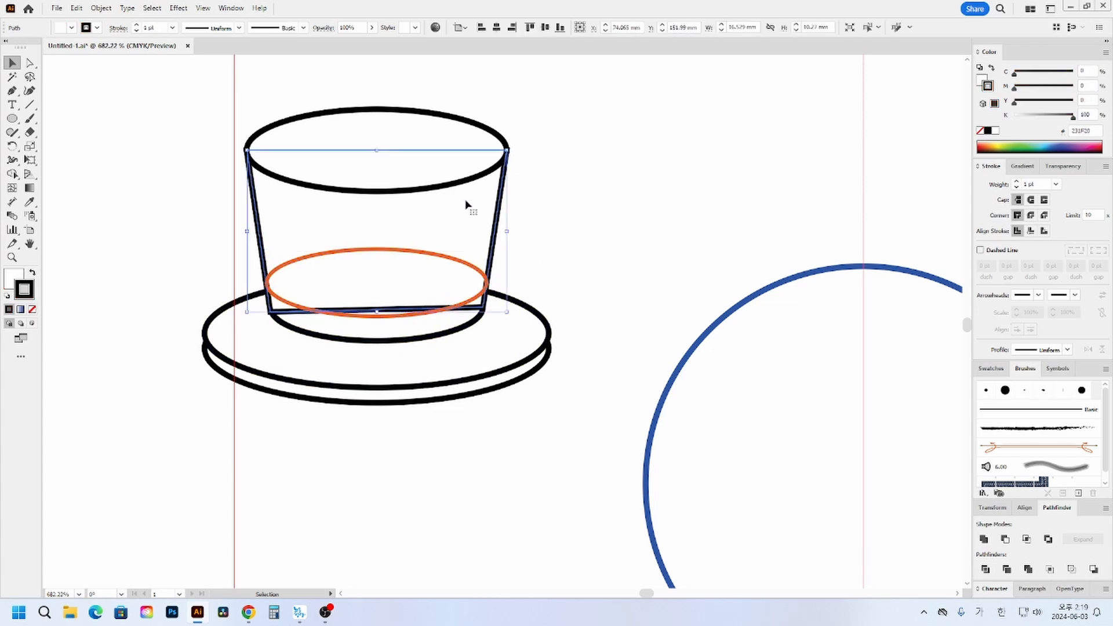
left_click(451, 327, "shift")
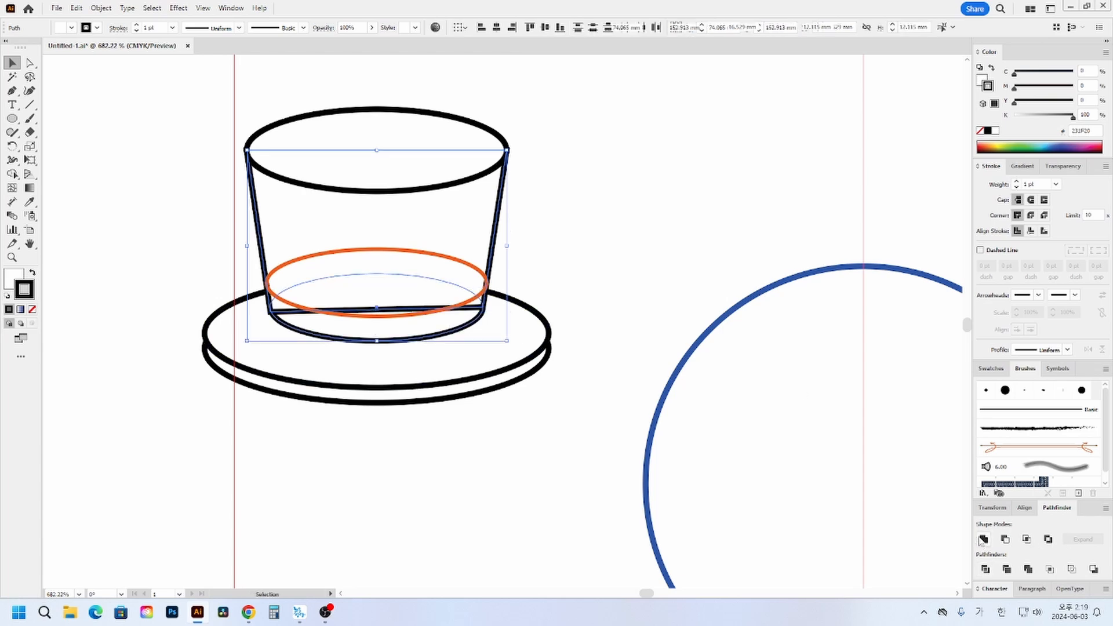
left_click(668, 248)
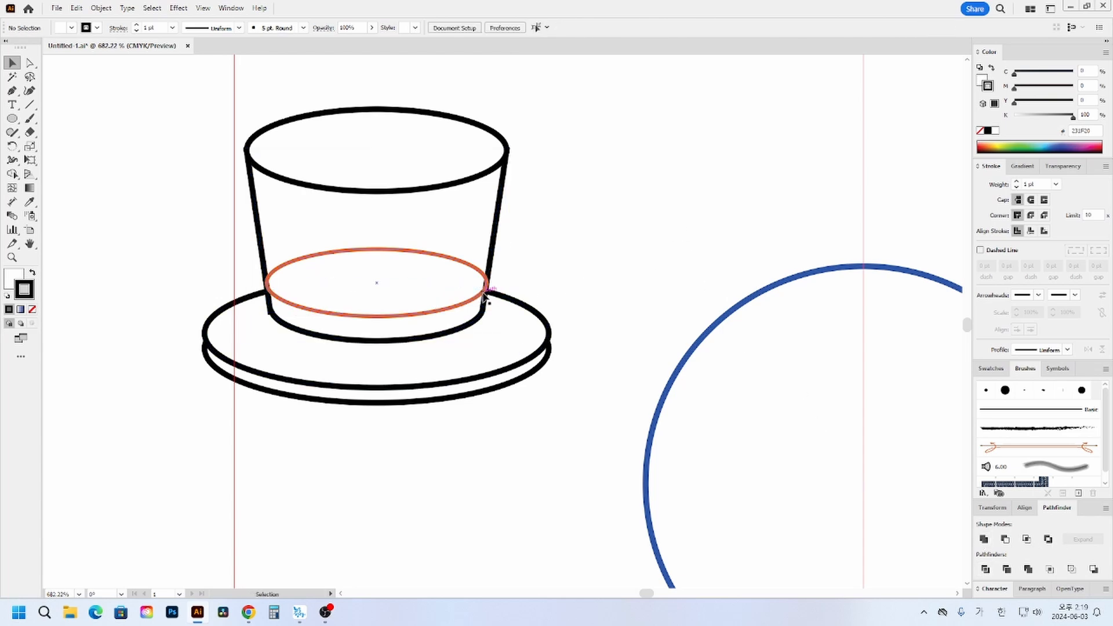
- Divide the united crown shape with the orange ellipse and deselect the pieces
left_click(493, 248)
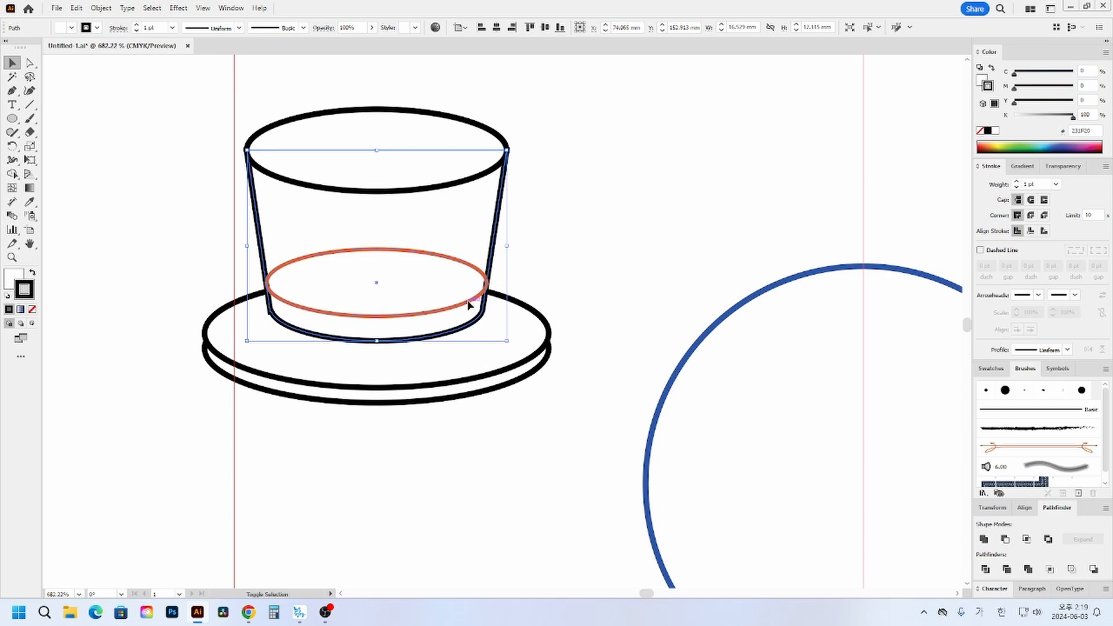
left_click(468, 305, "shift")
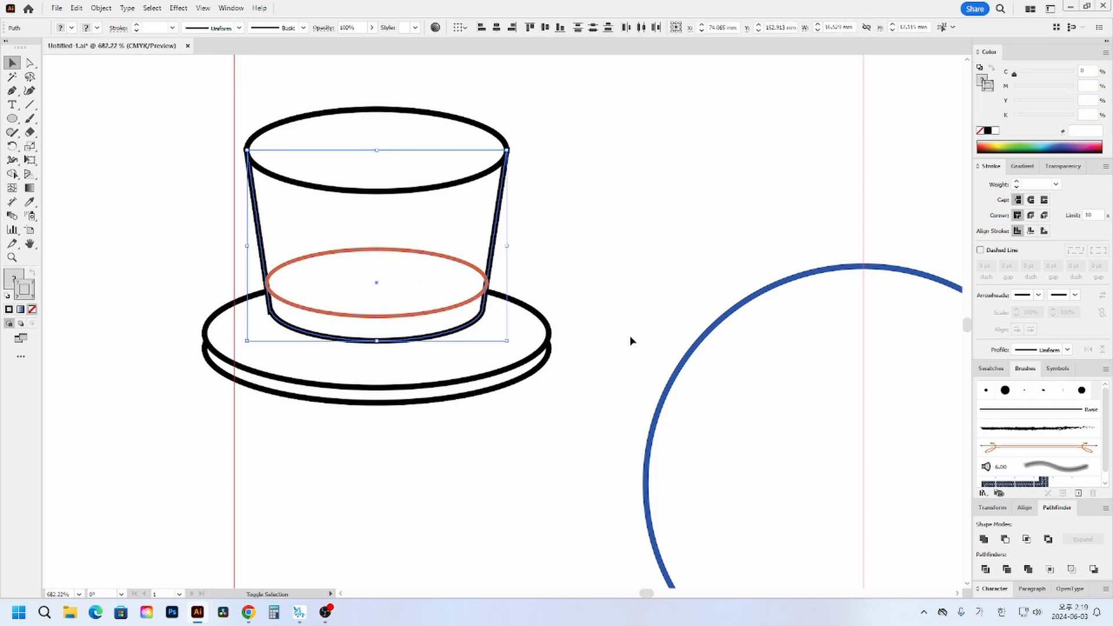
left_click(986, 569)
left_click(691, 187)
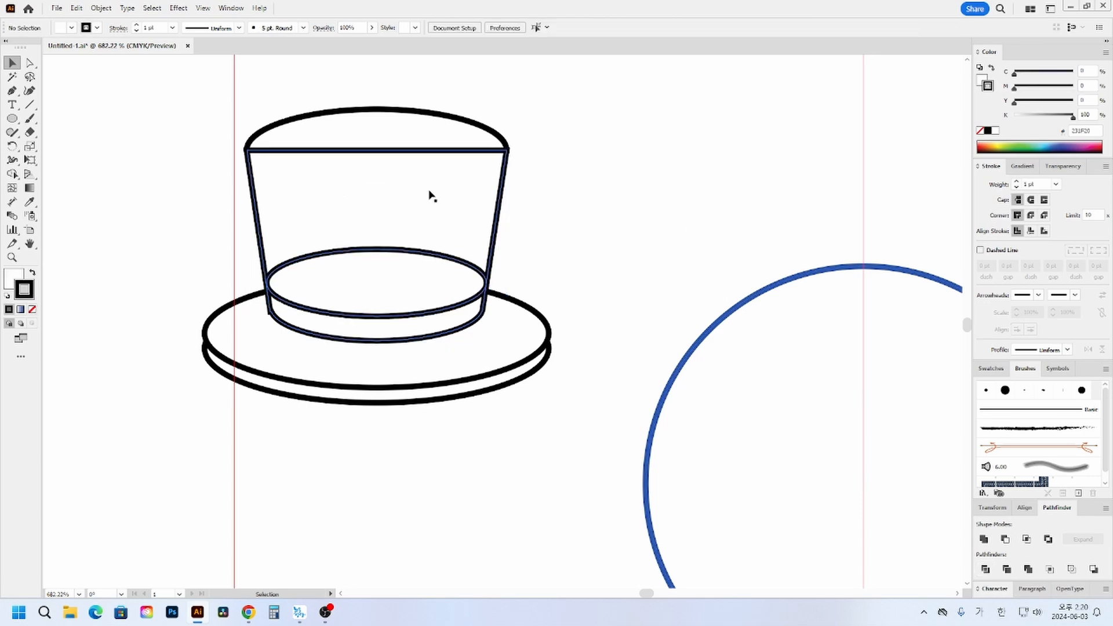
- Bring the hat's top ellipse in front of the divided crown and deselect it
key("a")
left_click(414, 131)
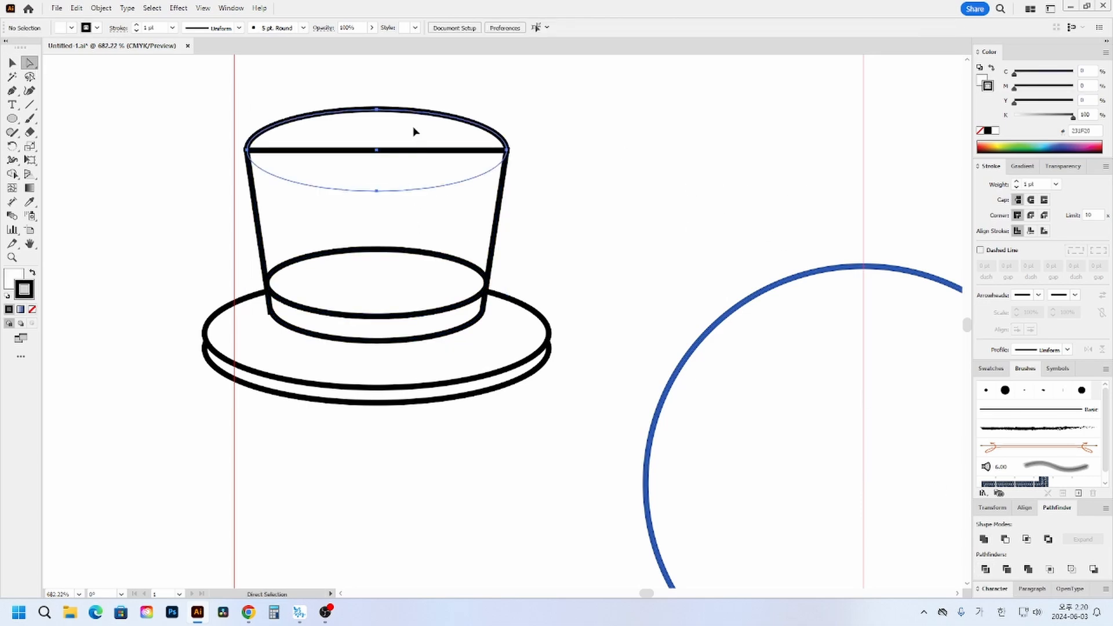
key("ctrl+shift+bracketright")
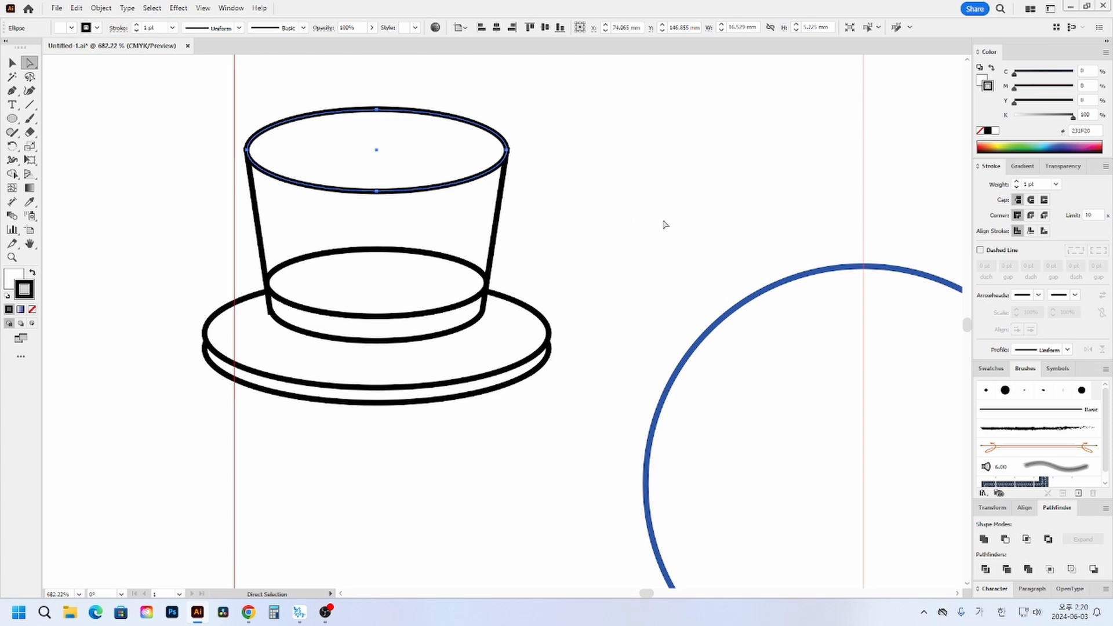
left_click(663, 224)
- Try to move the inner ellipse piece upward and to unite it with the upper crown, undoing both attempts
left_click_drag(402, 280, 404, 258)
key("ctrl+z")
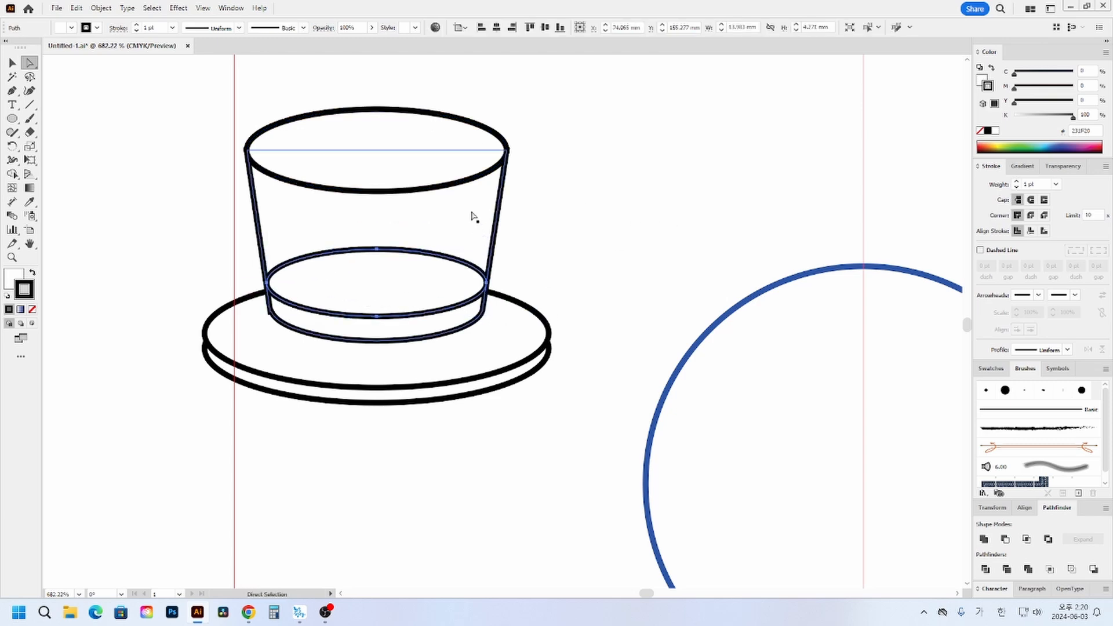
left_click(468, 211, "shift")
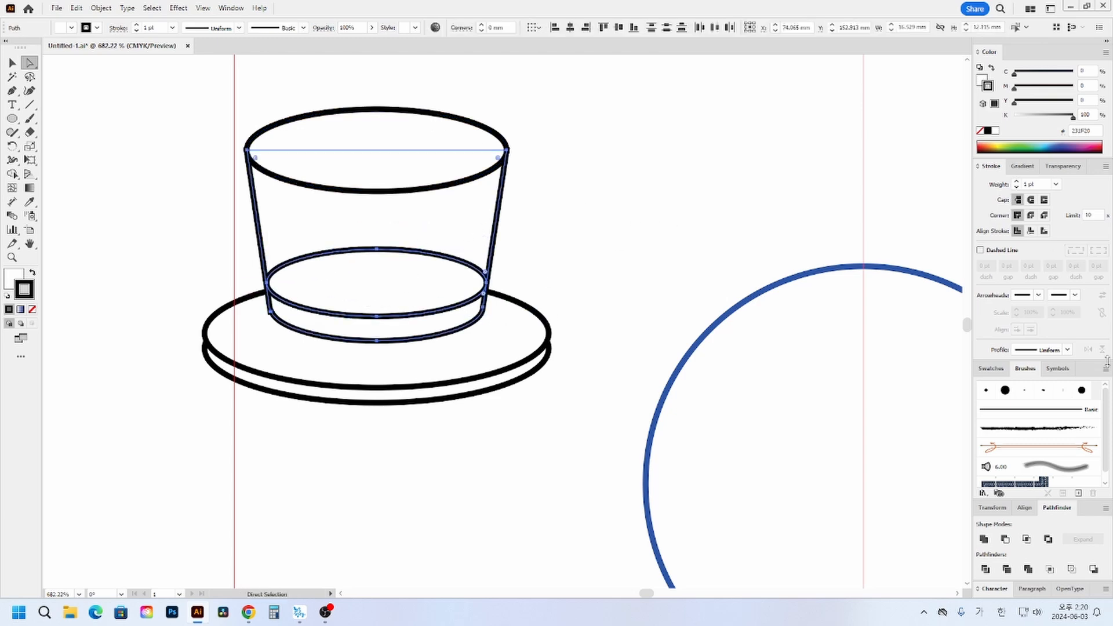
left_click(984, 539)
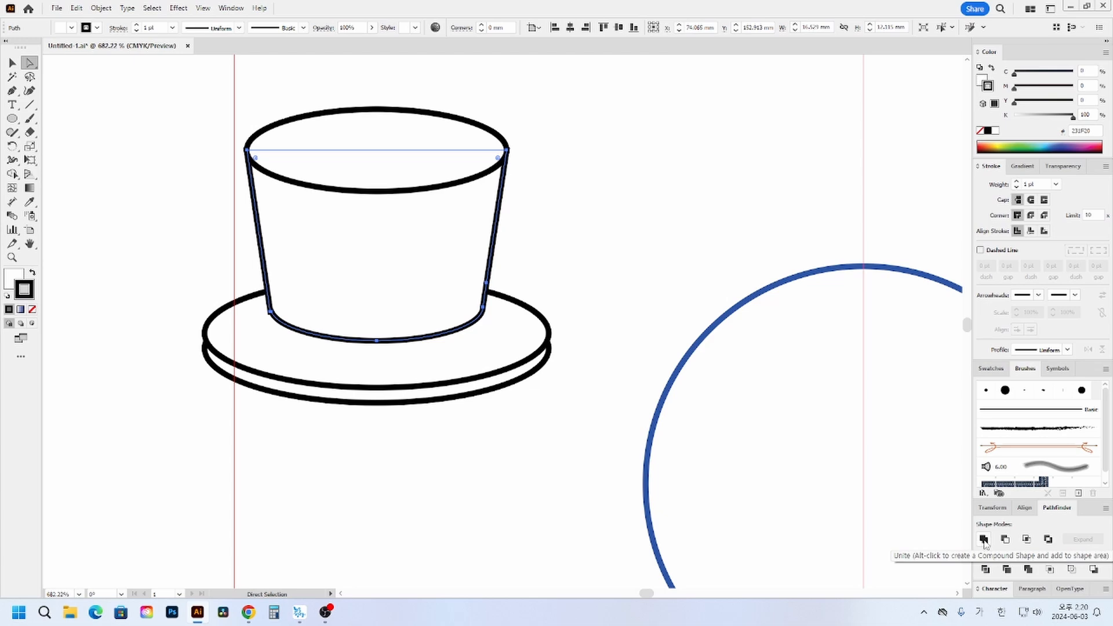
key("ctrl+z")
- Try to move the crown's lower band piece downward, and undo back to the undivided crown
left_click(650, 264)
left_click(430, 323)
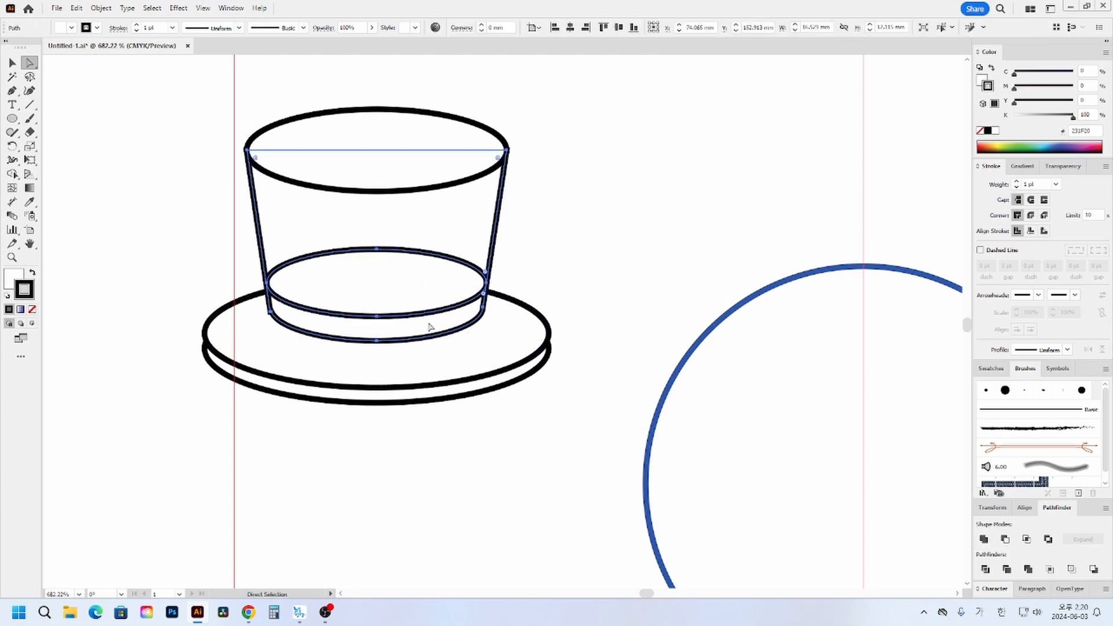
left_click_drag(440, 320, 441, 348)
key("ctrl+z")
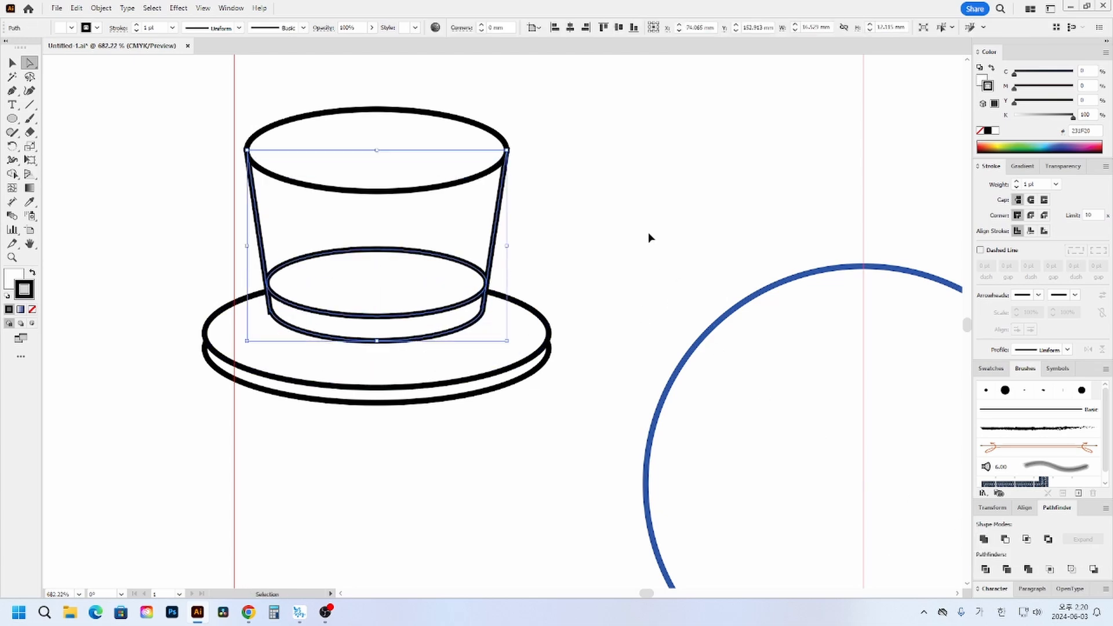
left_click(648, 234)
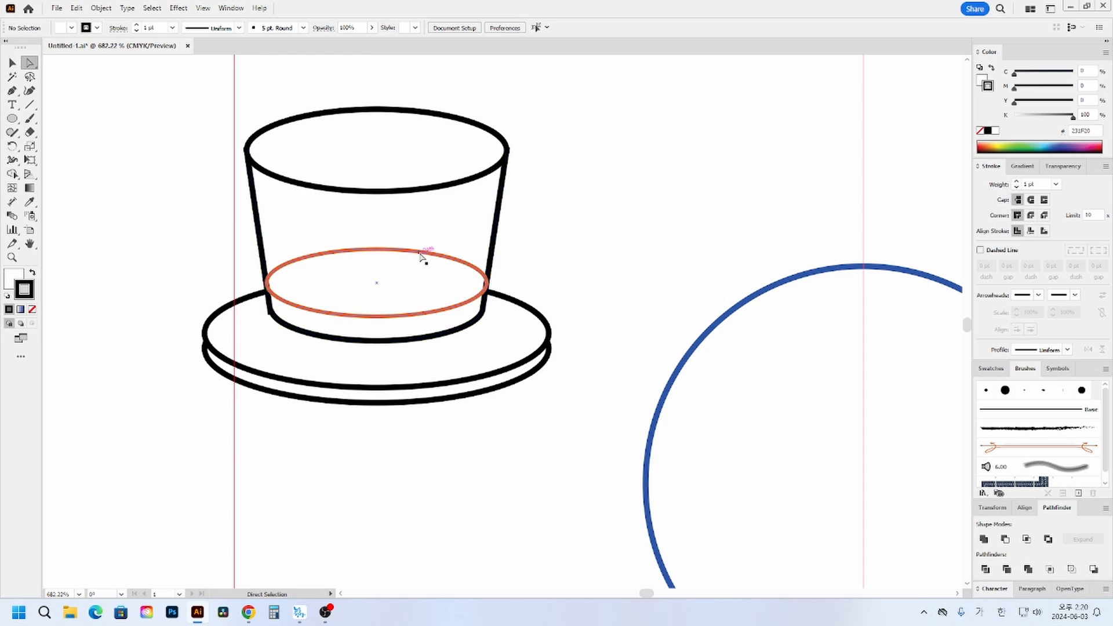
- Widen the orange ellipse to about 14.3 mm, slightly past both sides of the crown, and deselect it
left_click(421, 254)
left_click(12, 63)
left_click(673, 221)
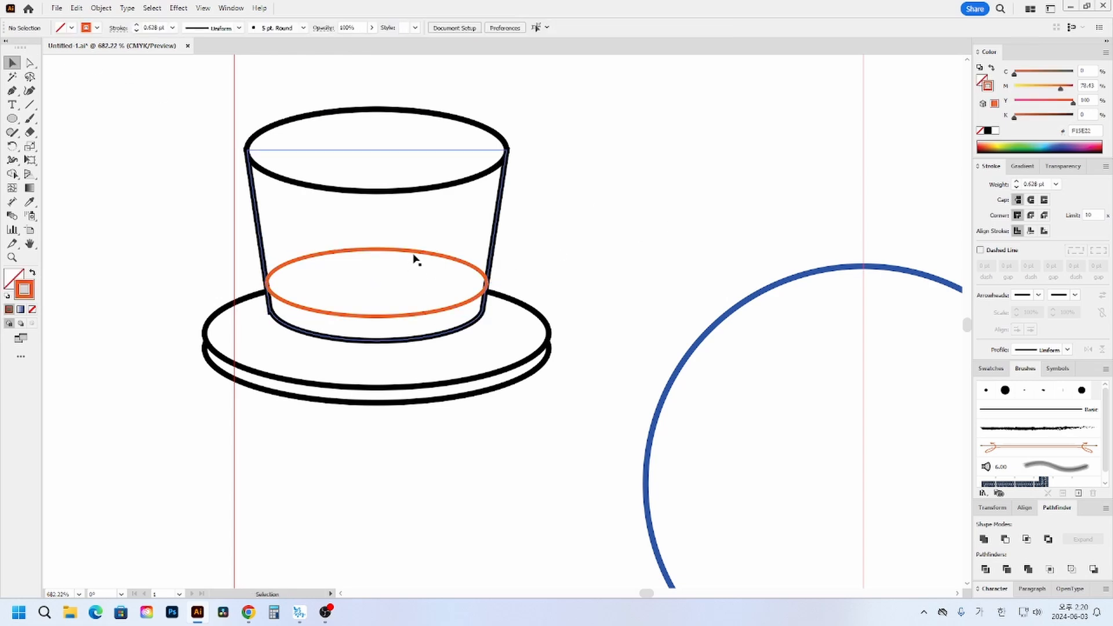
left_click(415, 255)
left_click_drag(486, 283, 492, 282)
left_click_drag(540, 240, 407, 344)
left_click(542, 277)
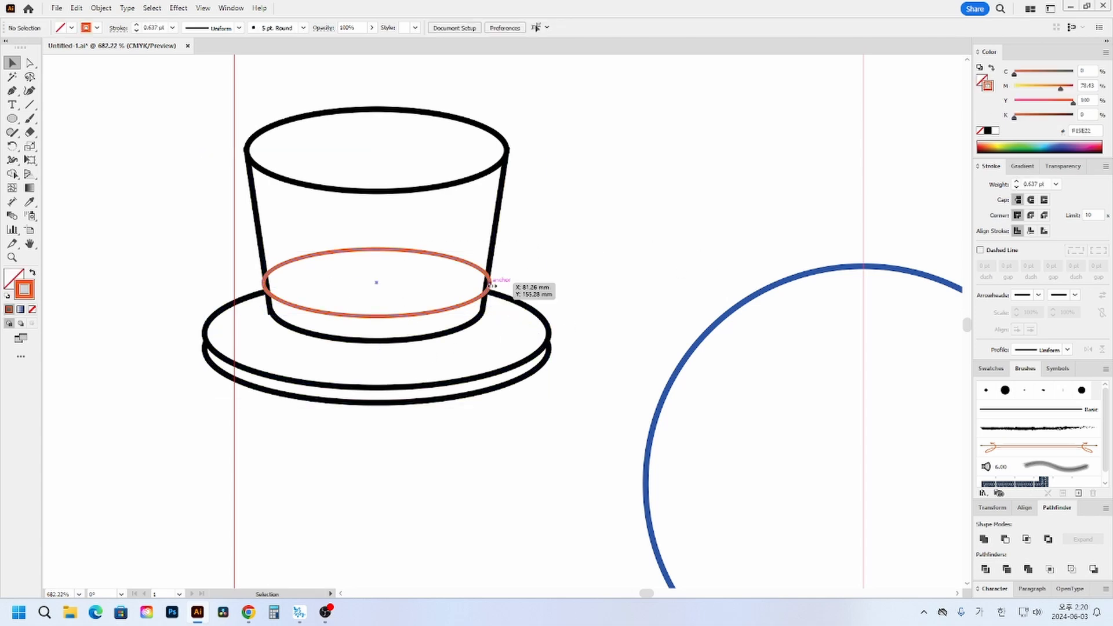
left_click(491, 283)
mouse_move(491, 283)
left_mouse_down()
mouse_move(510, 285)
mouse_move(493, 288)
left_mouse_up()
mouse_move(491, 289)
left_mouse_down()
mouse_move(534, 280)
mouse_move(490, 283)
left_mouse_up()
left_click(511, 280)
- Divide the crown shape again with the widened orange ellipse and deselect the pieces
left_click(479, 306)
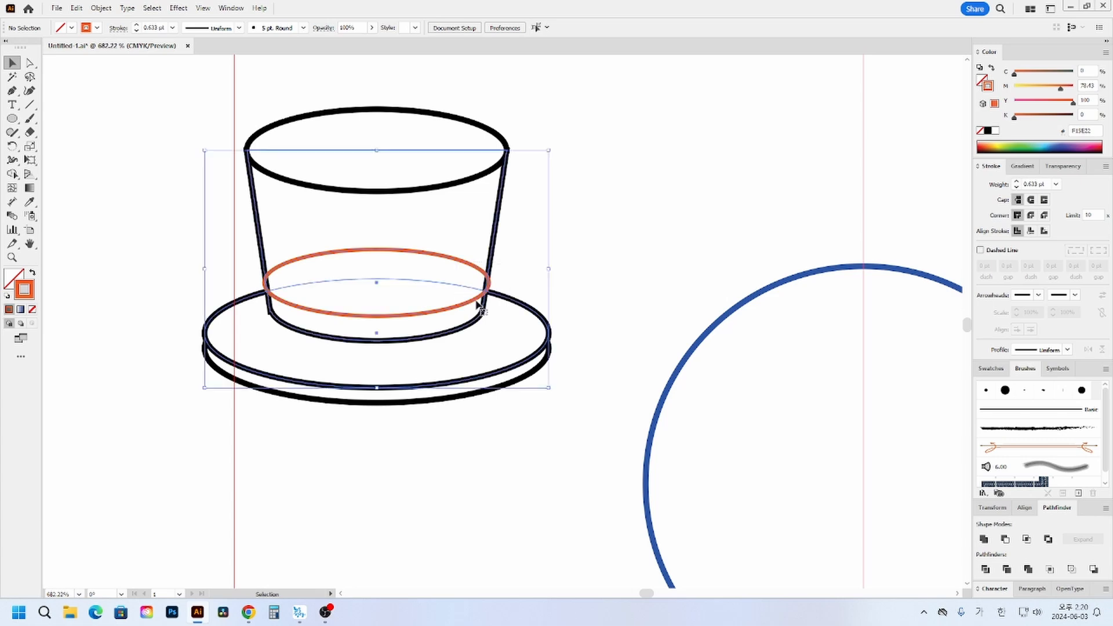
left_click(519, 263)
left_click(479, 298)
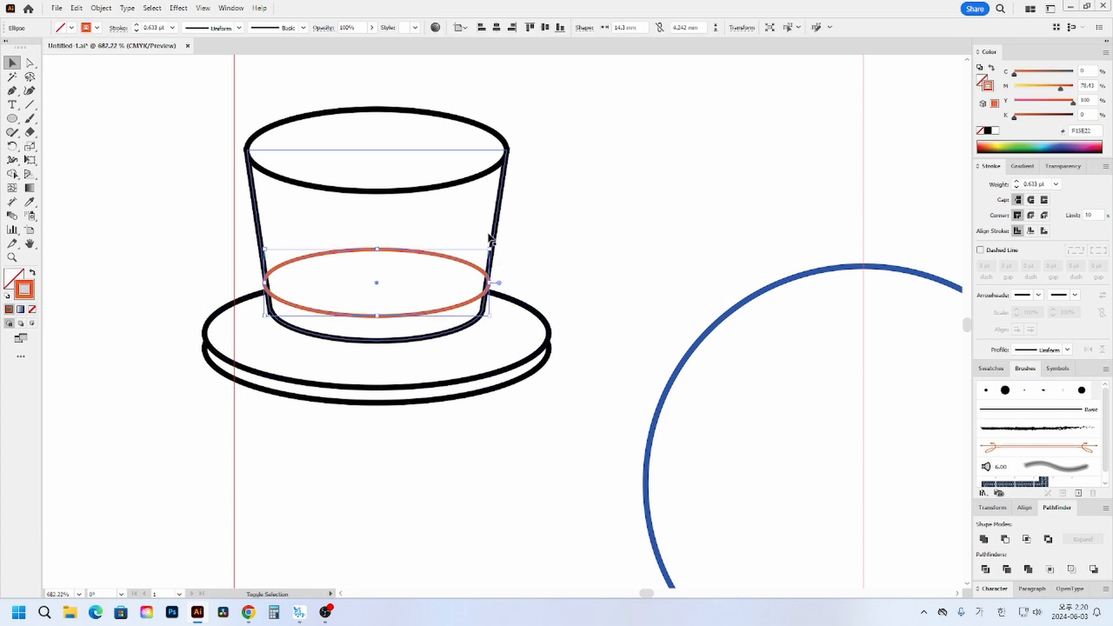
left_click(488, 219, "shift")
left_click(986, 569)
left_click(746, 191)
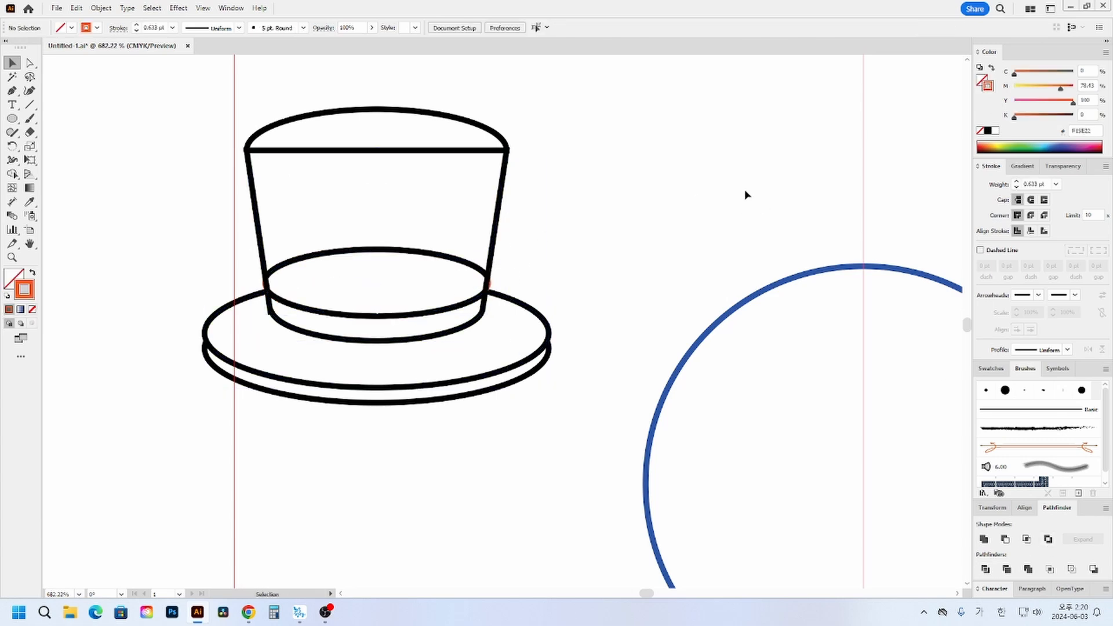
- Fill the curved band at the base of the crown with dark gray
left_click(31, 63)
left_click(320, 325)
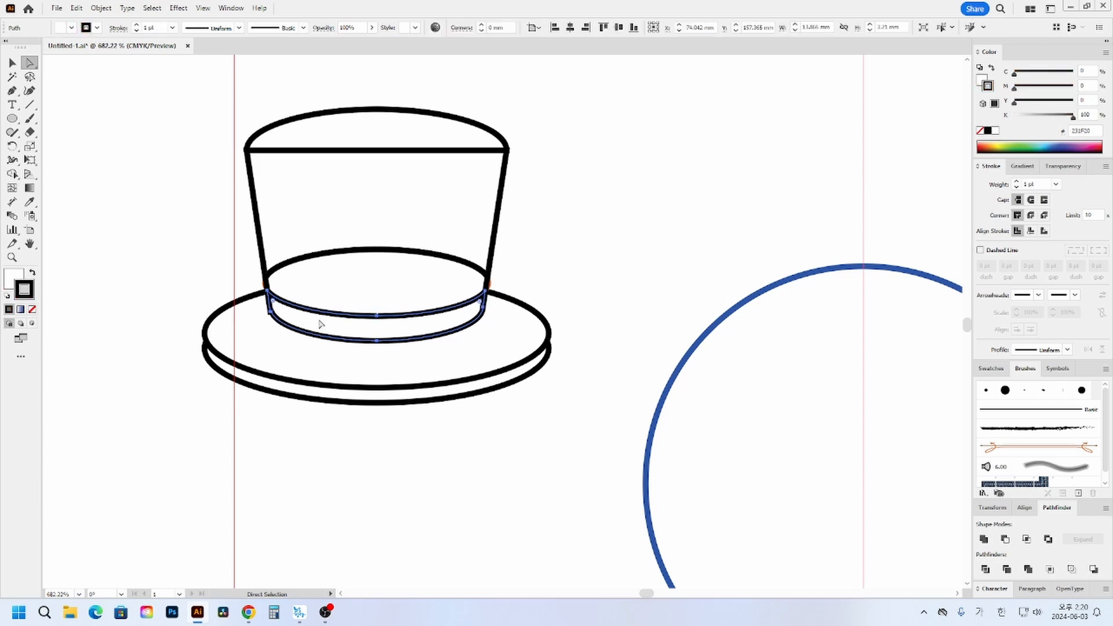
left_click(981, 80)
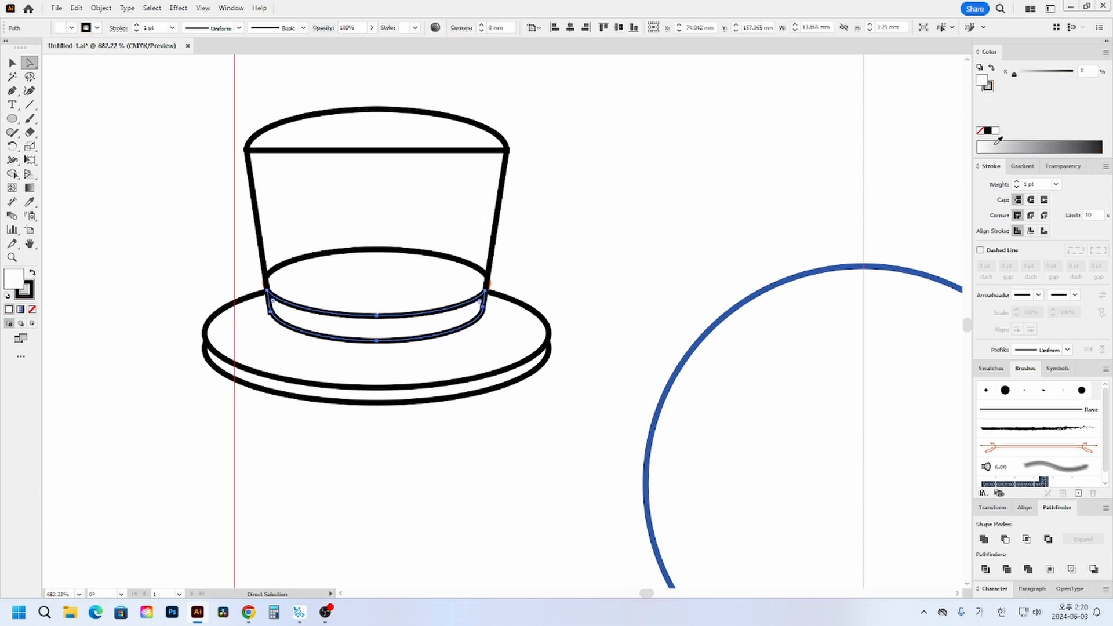
left_click(1008, 146)
left_click(1069, 147)
- Unite the ellipse piece above the gray band with the upper crown and deselect the result
left_click(447, 273)
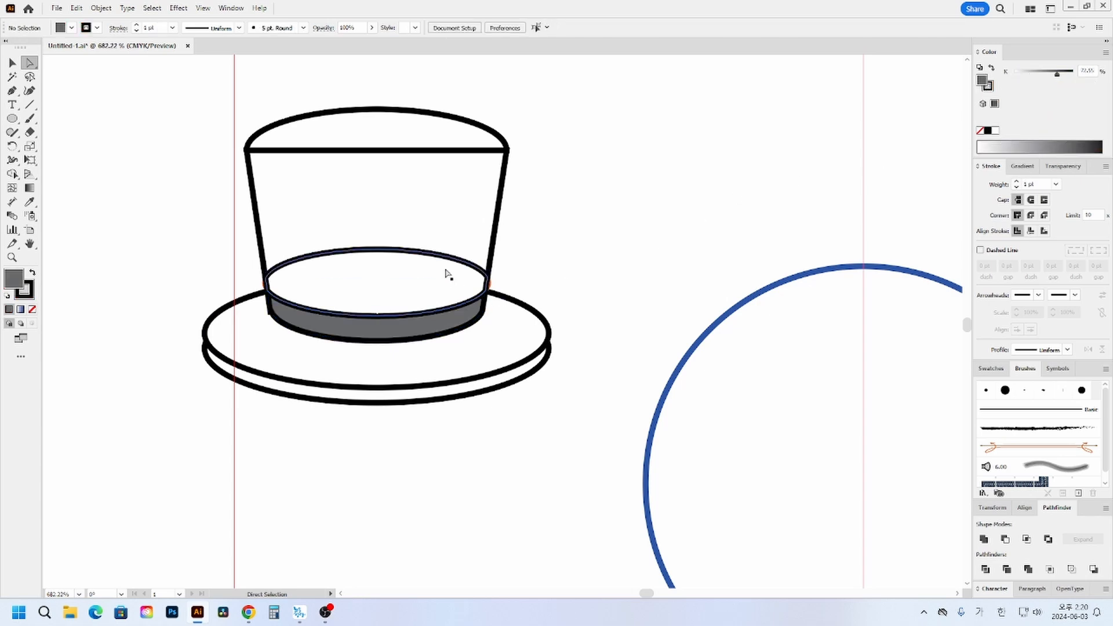
left_click(441, 243, "shift")
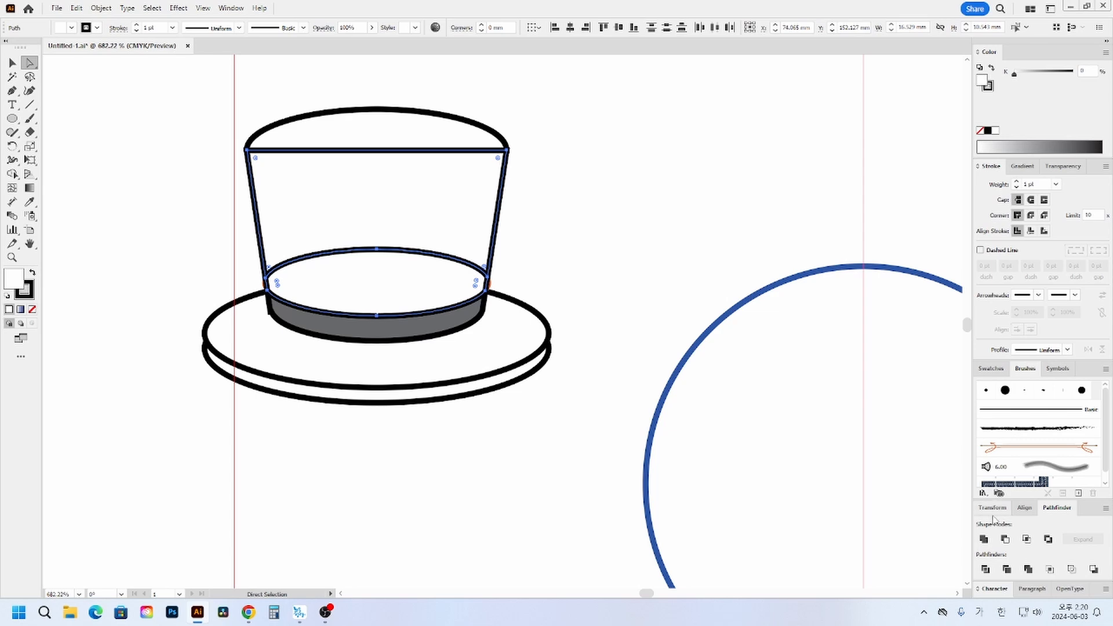
left_click(666, 200)
- Bring the hat's top ellipse to the front of the crown and deselect it
left_click(396, 123)
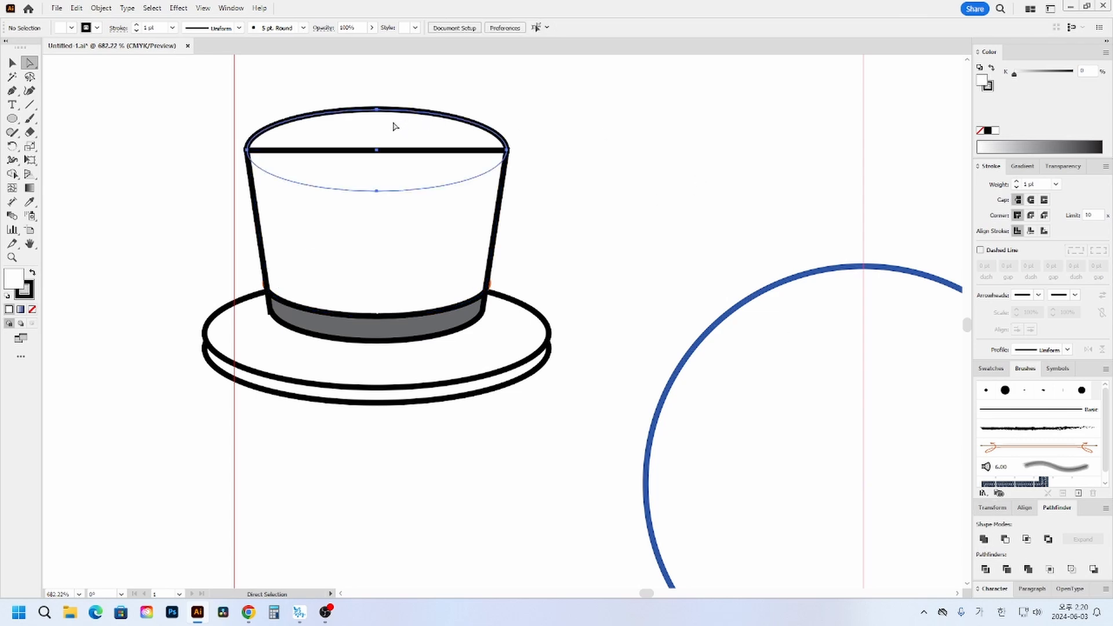
key("ctrl+shift+bracketright")
left_click(714, 158)
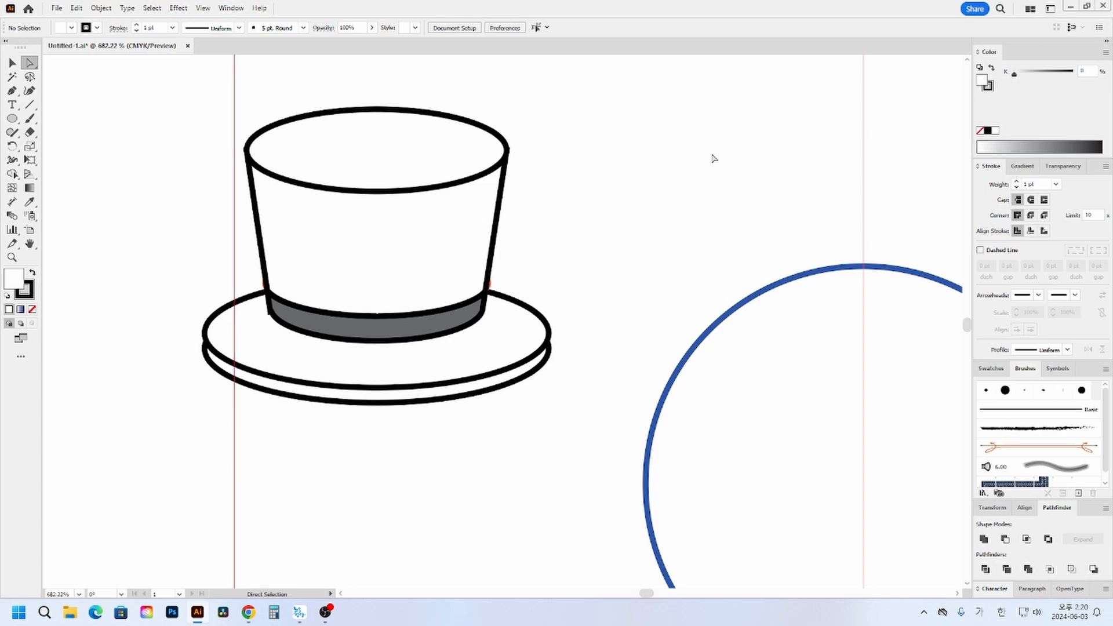
- Fill the hat's top ellipse with 95% black and the crown's side with 90% black
left_click(413, 171)
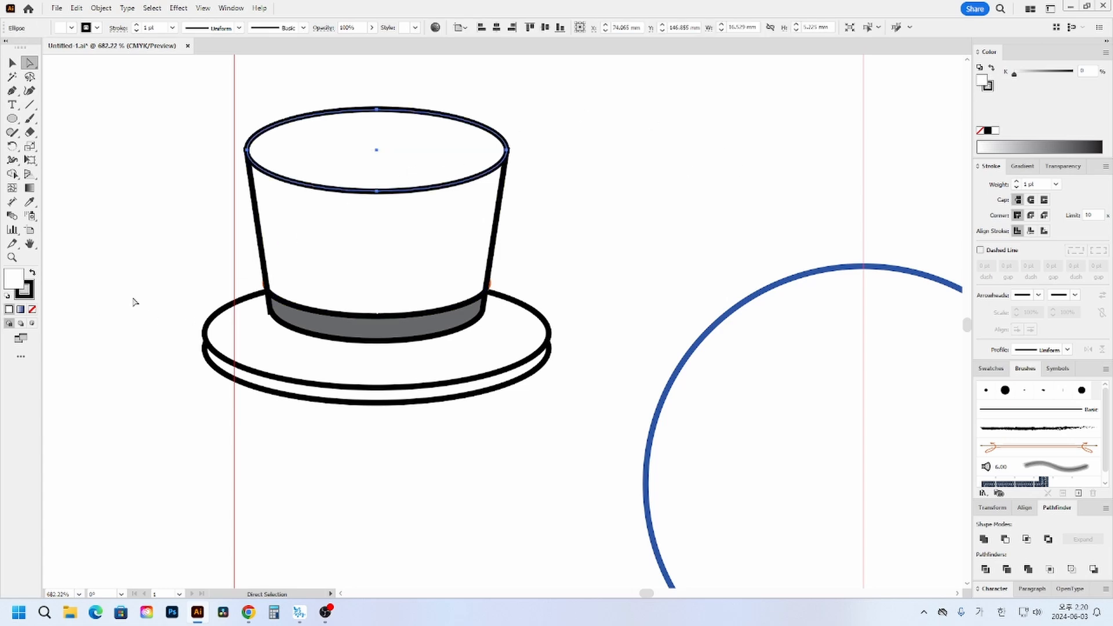
left_click(1084, 66)
type("95")
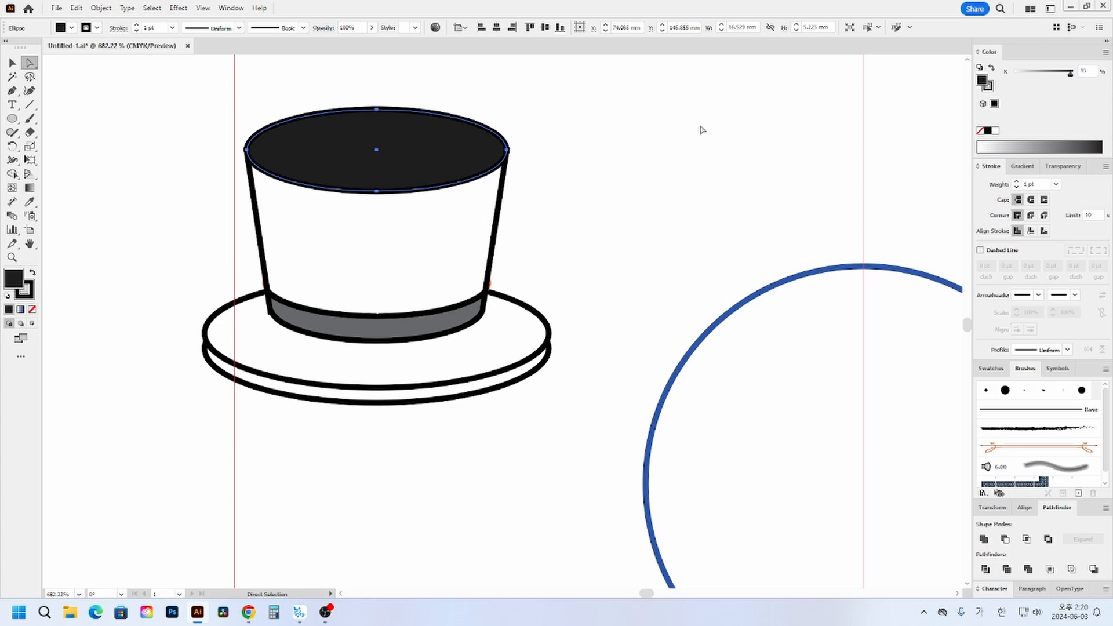
left_click(367, 273)
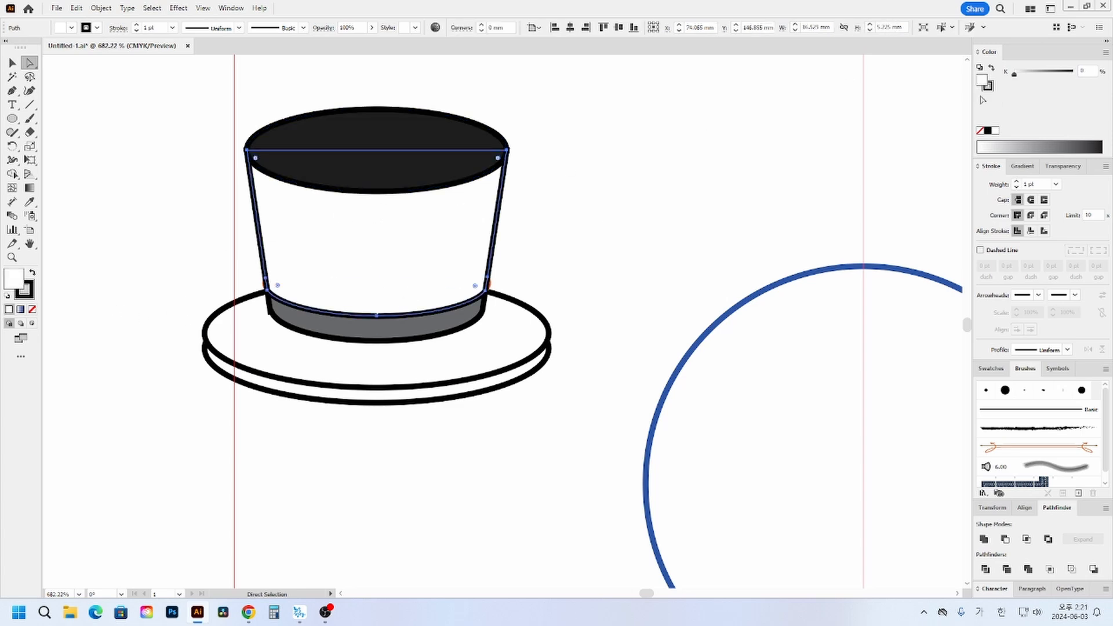
left_click(1085, 70)
type("90")
key("Return")
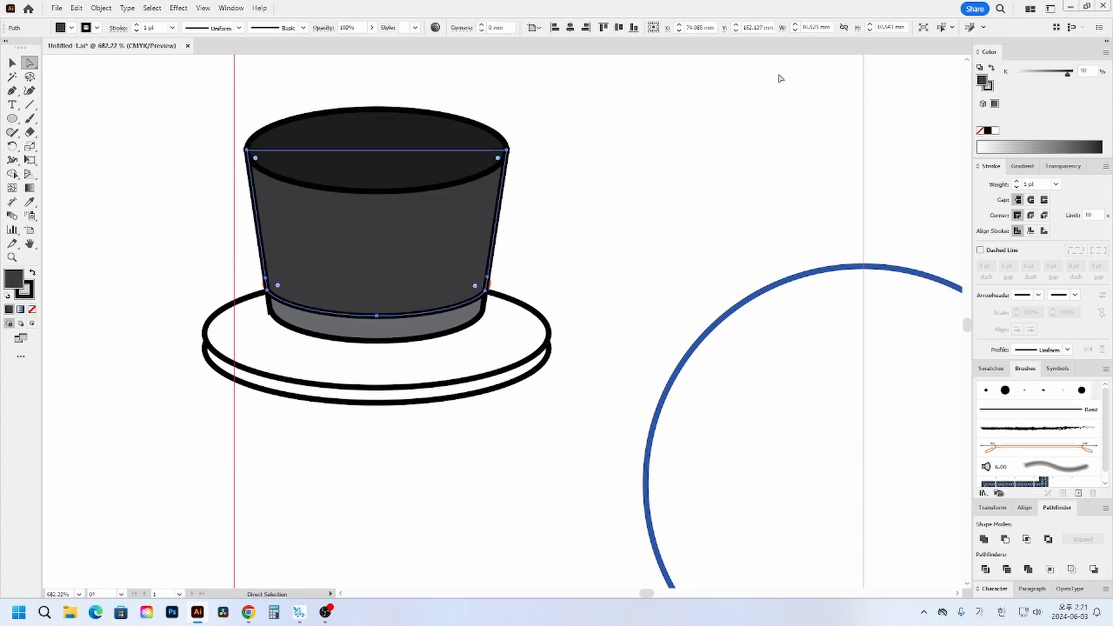
left_click(567, 193)
- Recolor the curved hat band red in CMYK with magenta 100, yellow 100 and black 0
left_click(423, 331)
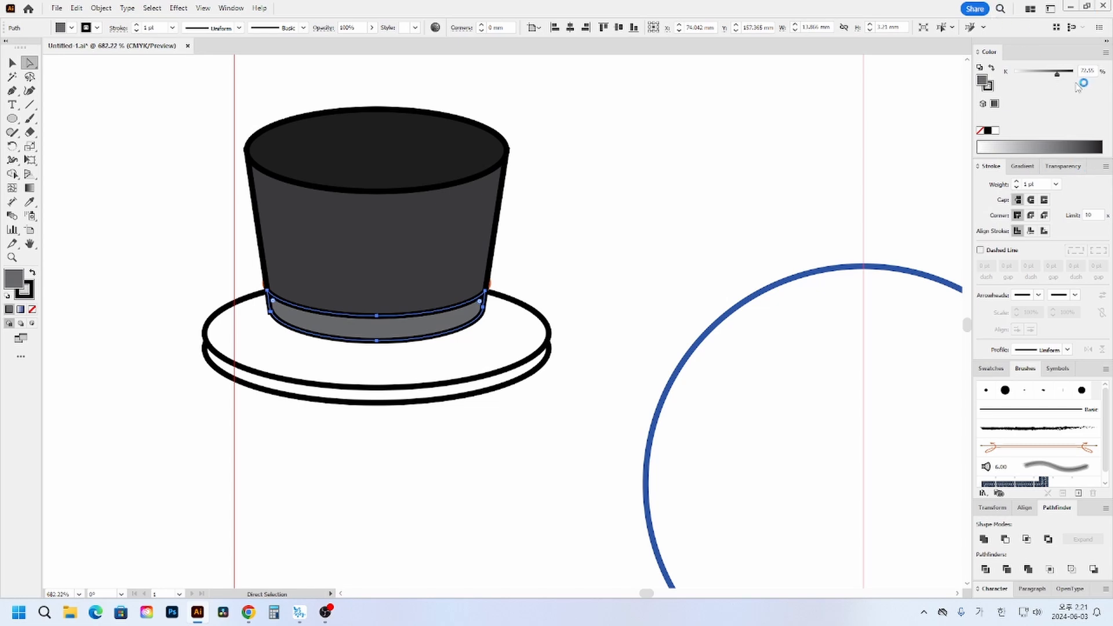
left_click(1039, 145)
left_click(1106, 52)
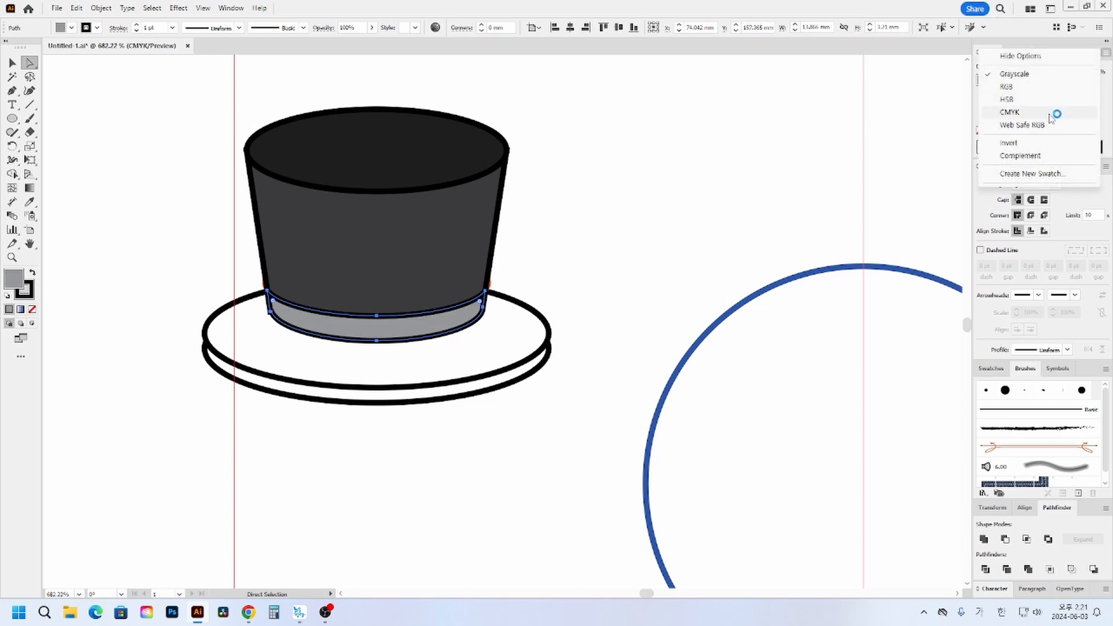
left_click(1053, 112)
left_click_drag(1050, 88, 1014, 116)
left_click(739, 224)
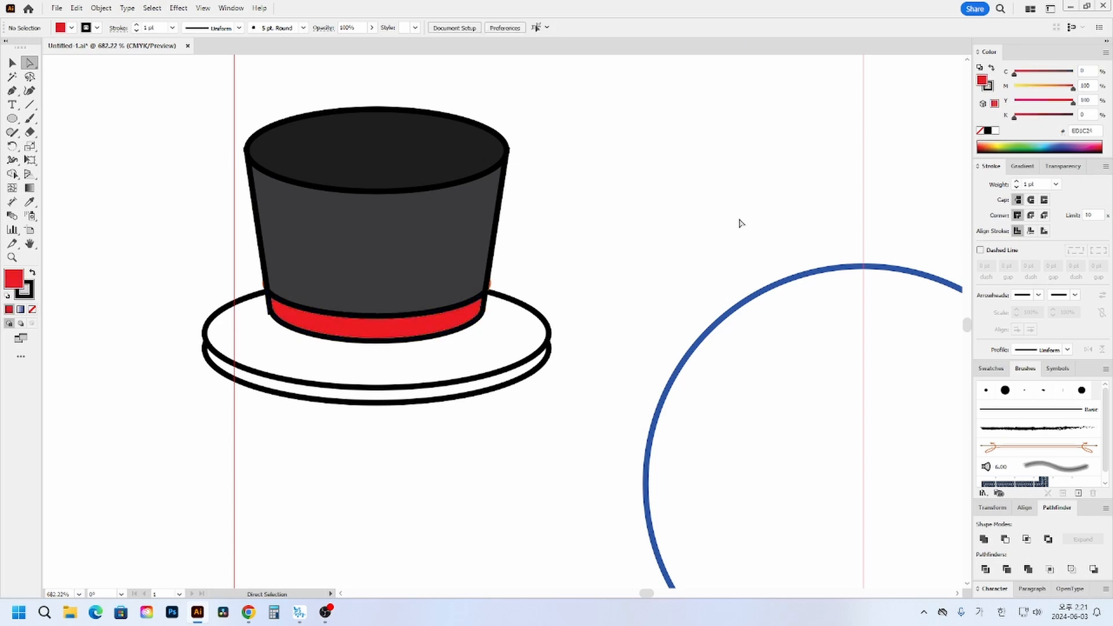
- Copy the hat top's near-black fill onto the upper brim ellipse and fill the lower brim ellipse with 70% black
left_click(541, 321)
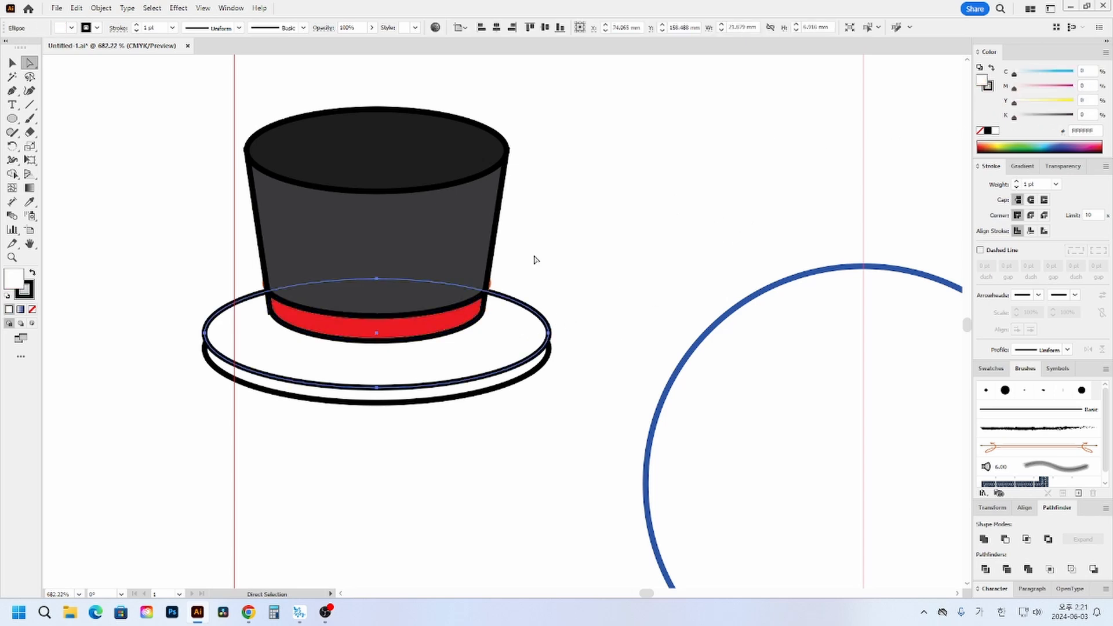
left_click(30, 201)
left_click(385, 117)
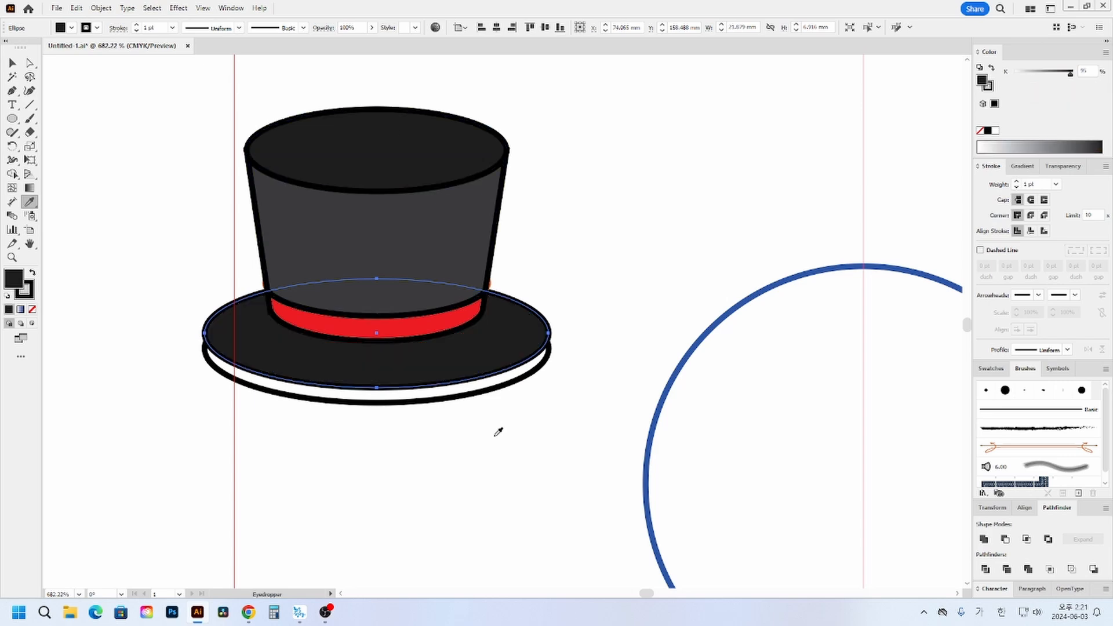
left_click(455, 394, "ctrl")
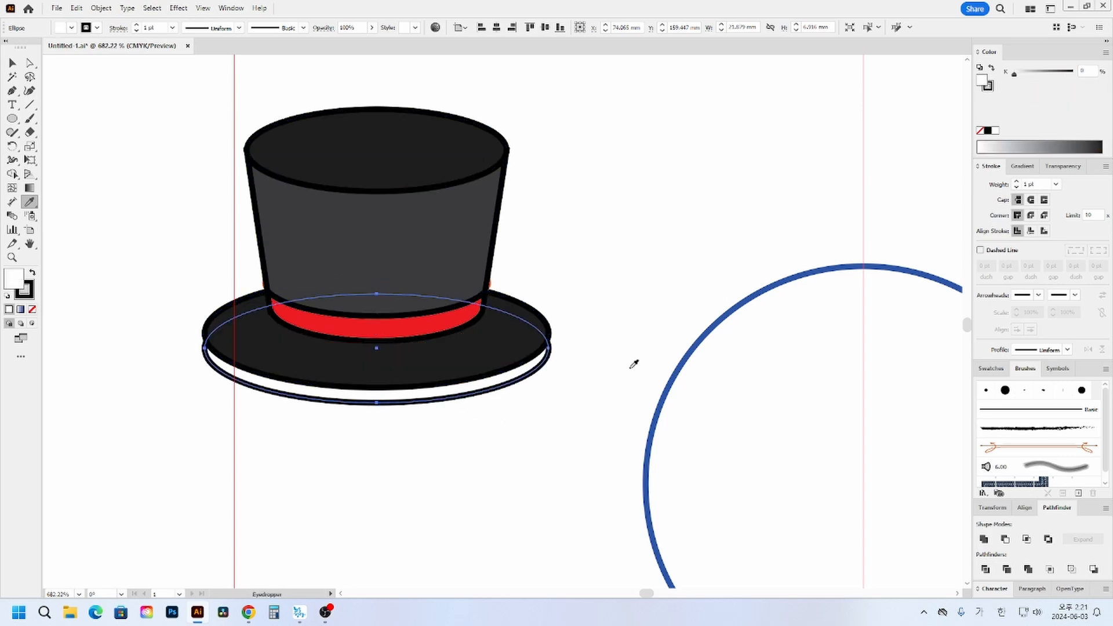
left_click(1081, 71)
type("70")
key("Return")
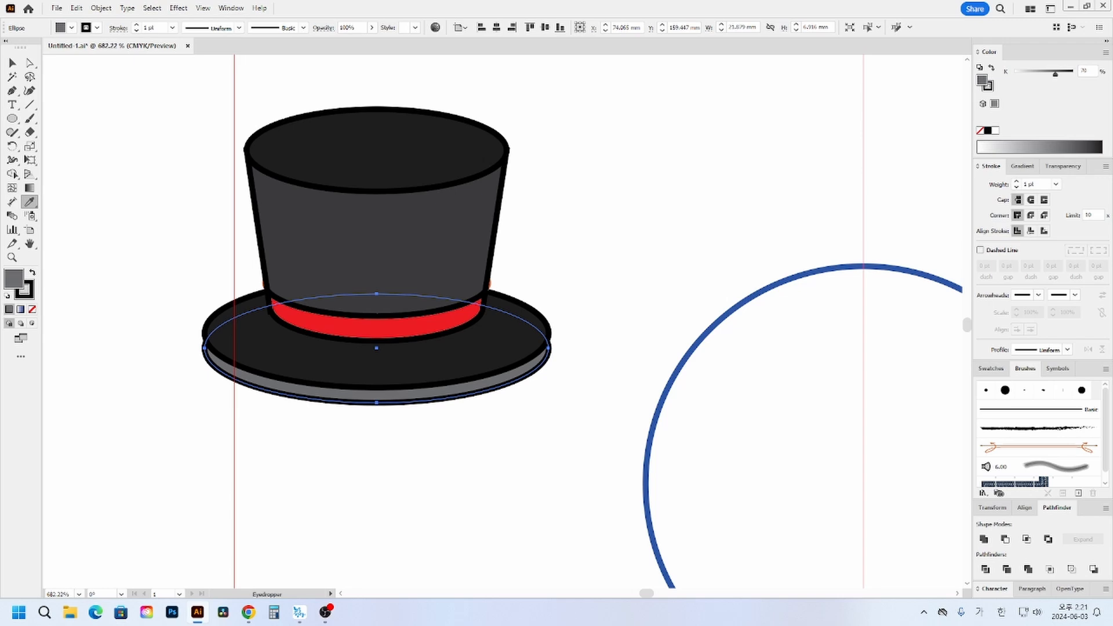
- Remove the outlines from all the hat pieces and group them into one object
left_click(13, 63)
left_click_drag(170, 99, 580, 452)
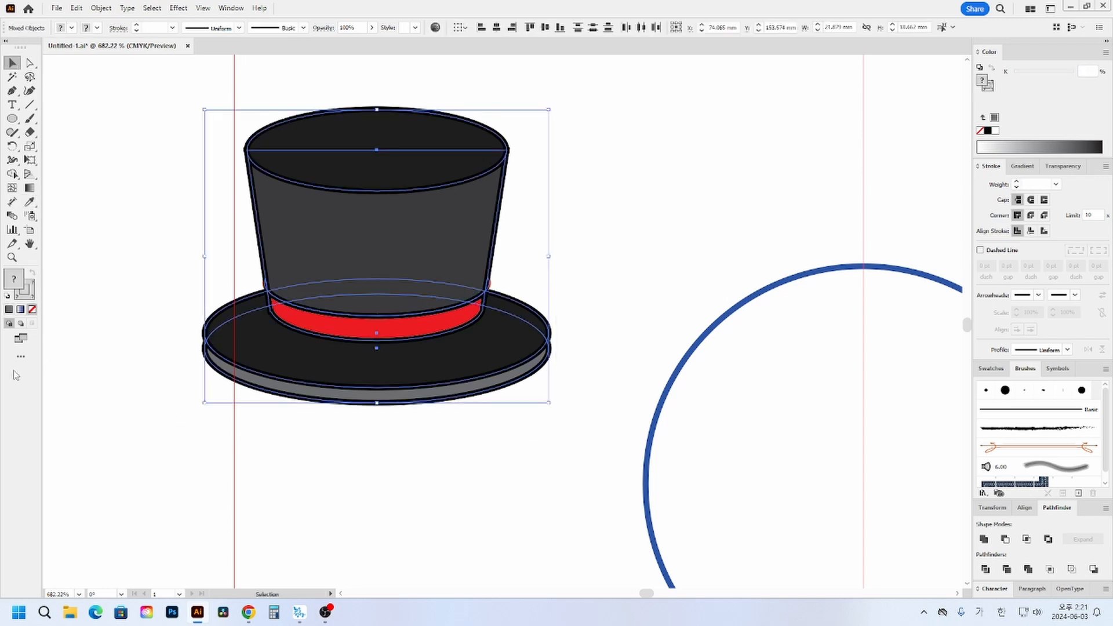
left_click(32, 309)
left_click(142, 288)
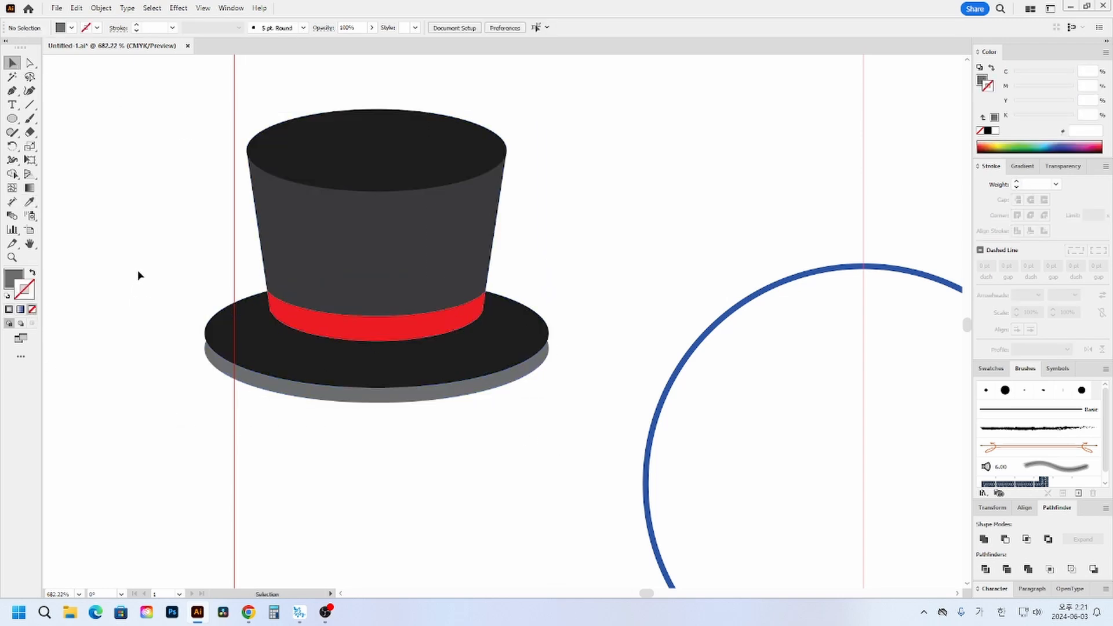
left_click_drag(168, 191, 556, 425)
key("ctrl+g")
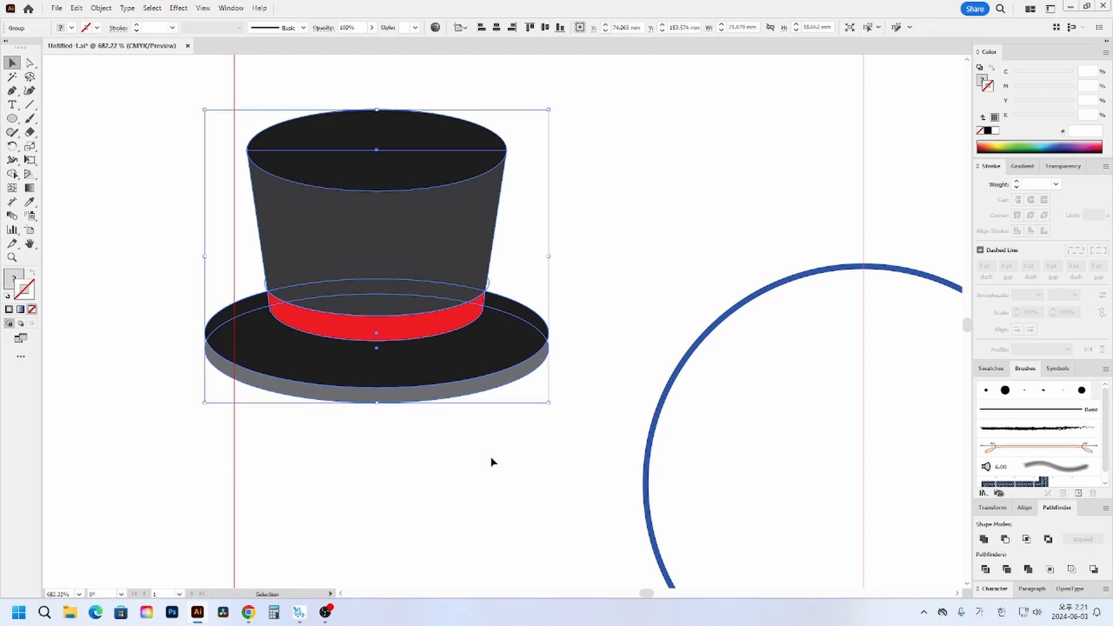
left_click(492, 457)
- Place the grouped hat on top of the snowman's head and tilt it about 19° clockwise
key("ctrl+minus")
key("ctrl+minus")
key("ctrl+minus")
key("ctrl+minus")
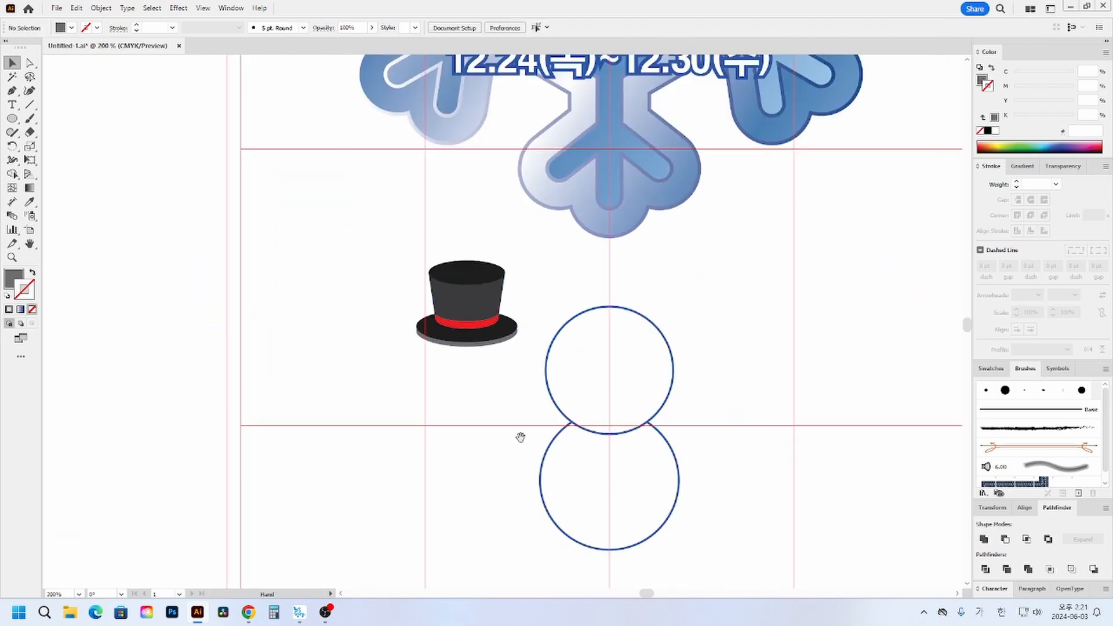
left_click_drag(519, 405, 211, 407)
left_click_drag(316, 282, 466, 299)
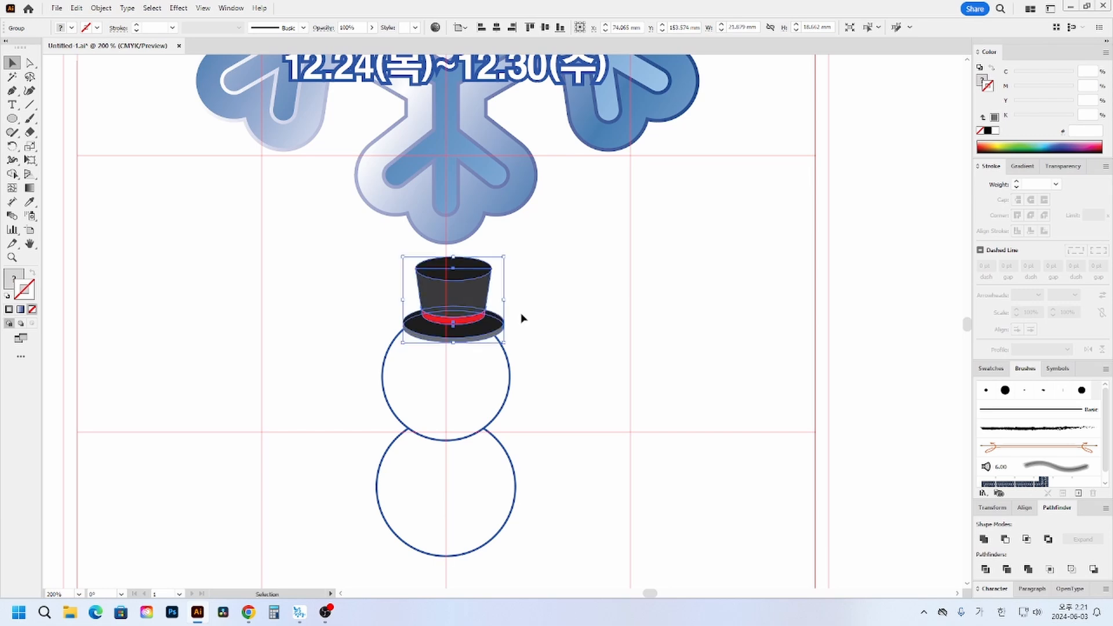
left_click_drag(510, 348, 504, 357)
left_click_drag(460, 324, 488, 318)
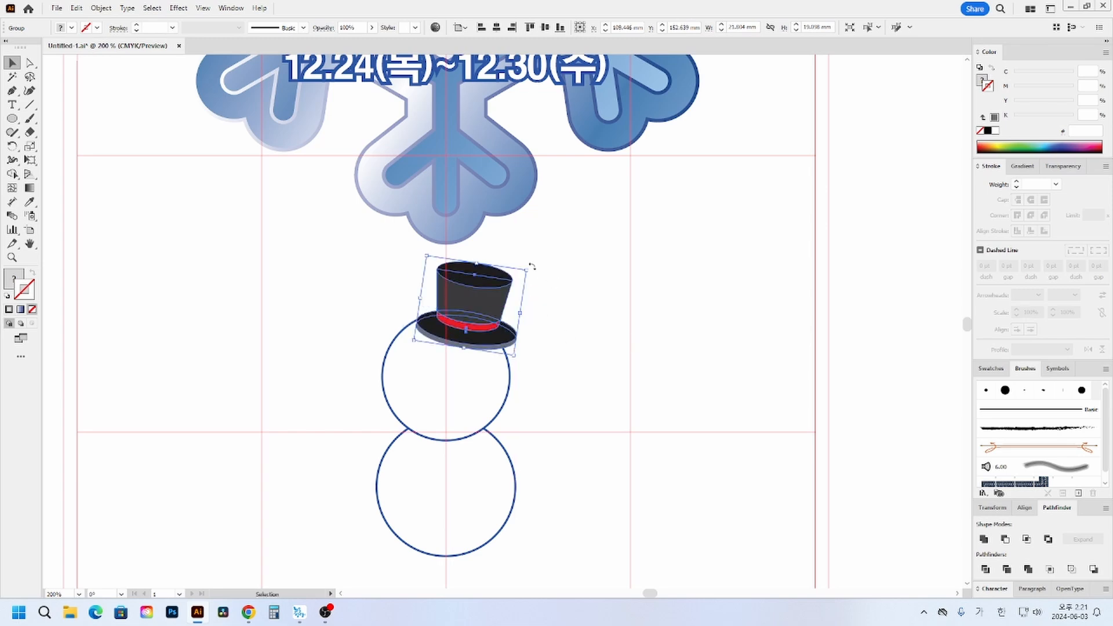
left_click_drag(531, 266, 535, 280)
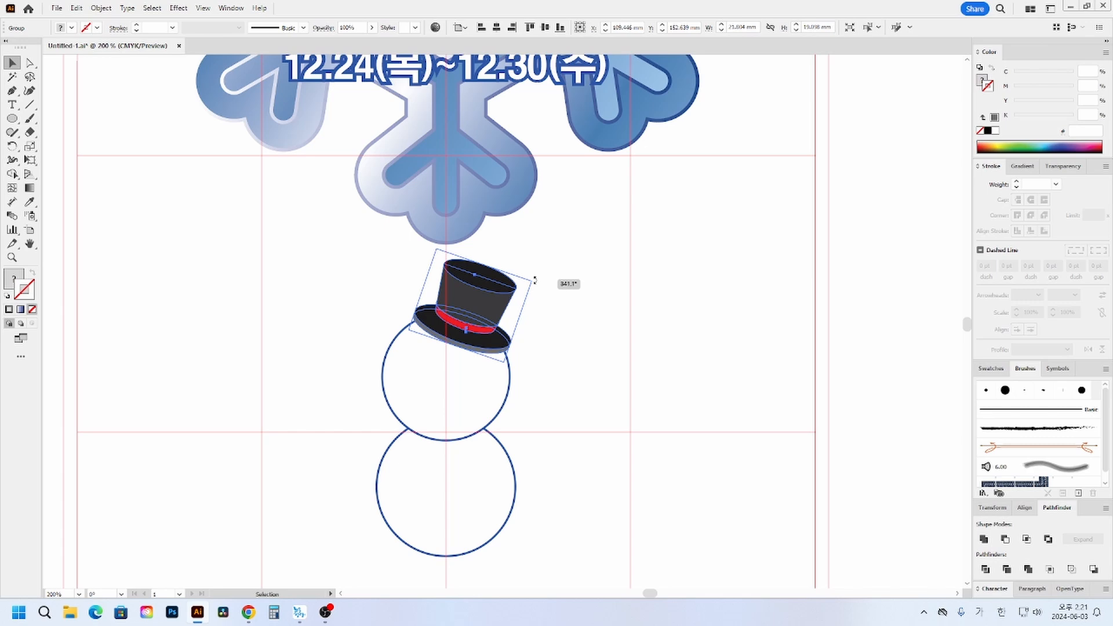
left_click_drag(534, 280, 534, 280)
left_click(574, 351)
- Draw a gray circular left eye about 2.3 mm across on the snowman's face and copy it level across as the right eye
scroll(593, 462, "down", 2)
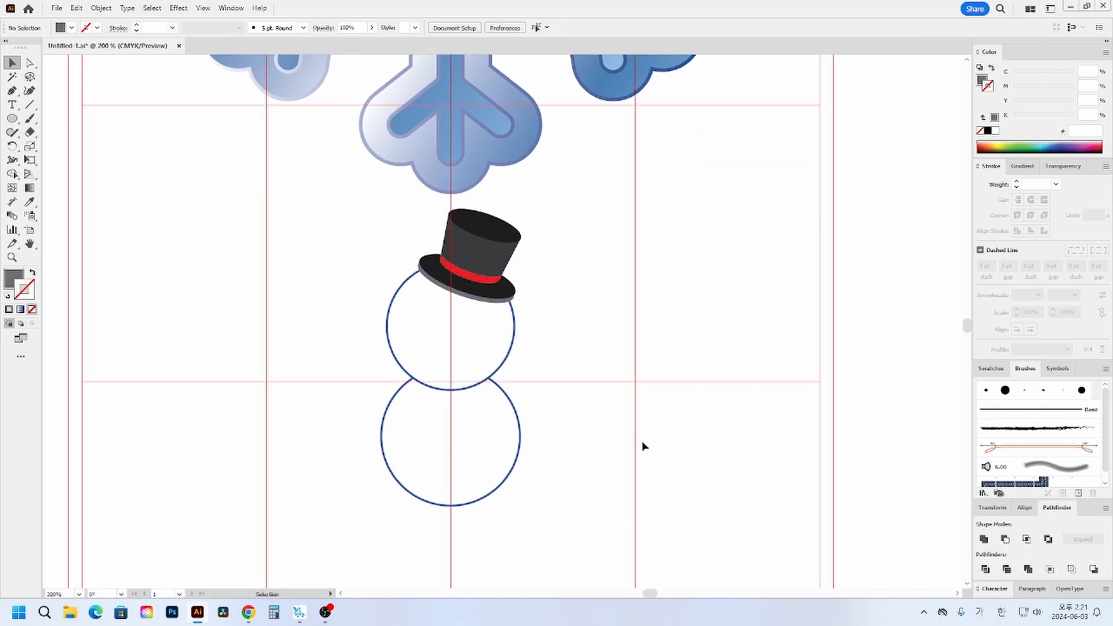
left_click(12, 257)
left_click_drag(334, 267, 624, 505)
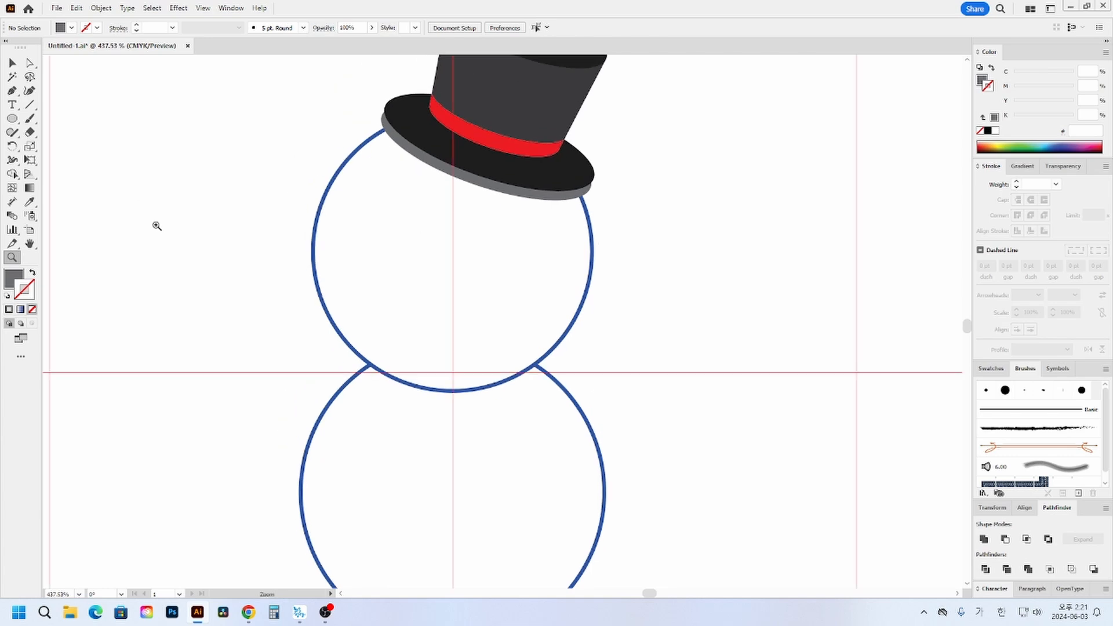
left_click(13, 119)
left_click_drag(384, 210, 410, 236)
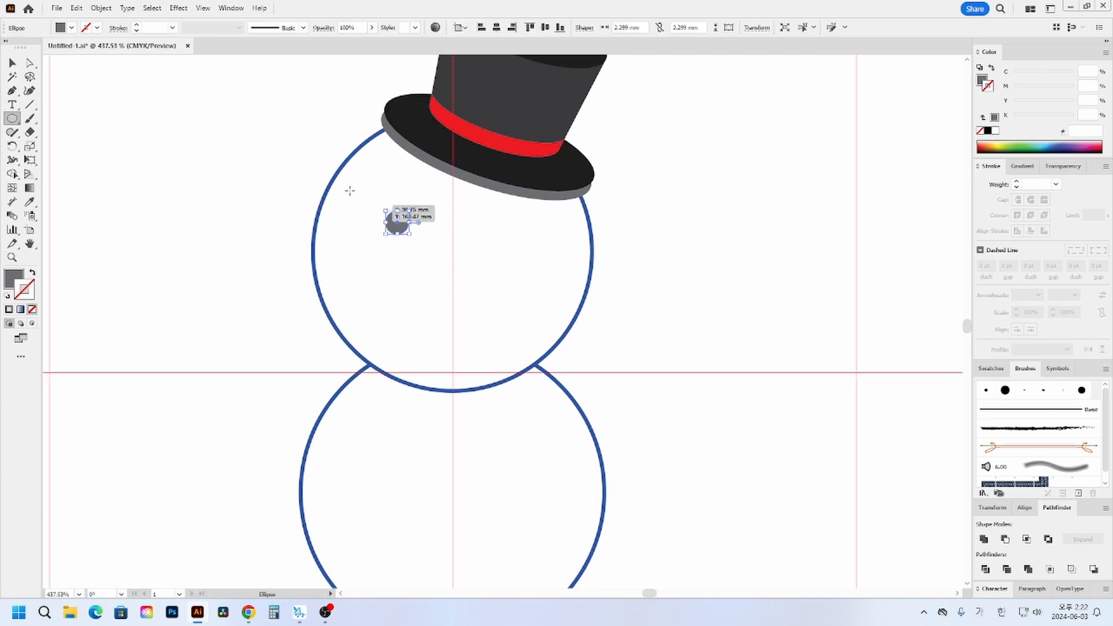
left_click(12, 63)
left_click(273, 189)
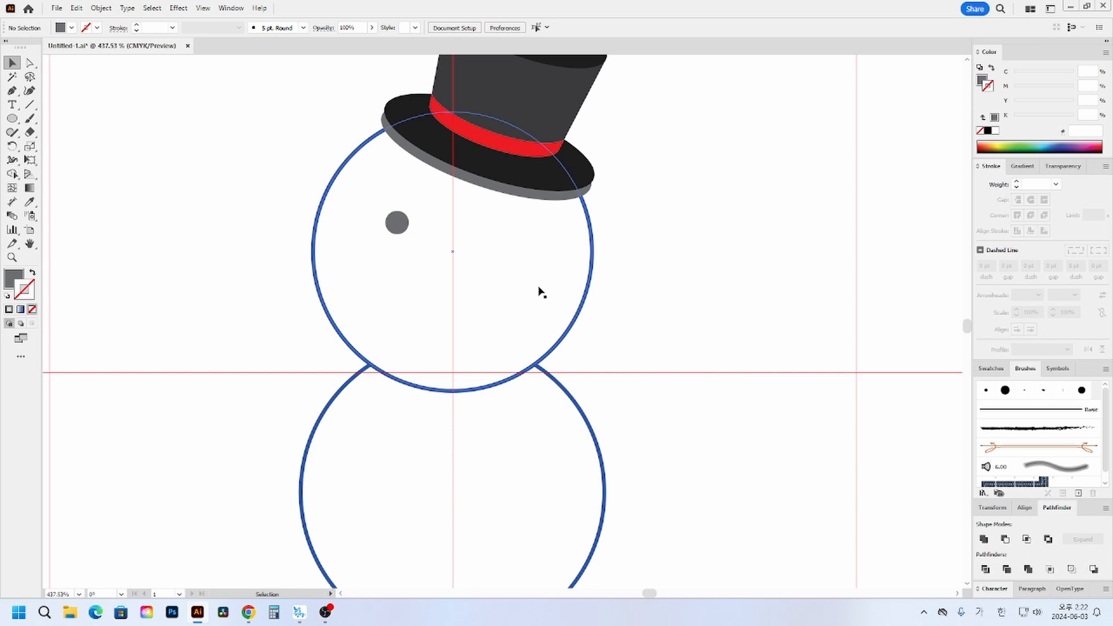
left_click_drag(406, 226, 520, 235)
left_click(731, 265)
- Draw a rounded rectangle nose about 1.9 × 6.1 mm between the eyes and flare its lower end with Perspective Distort
scroll(684, 313, "down", 1)
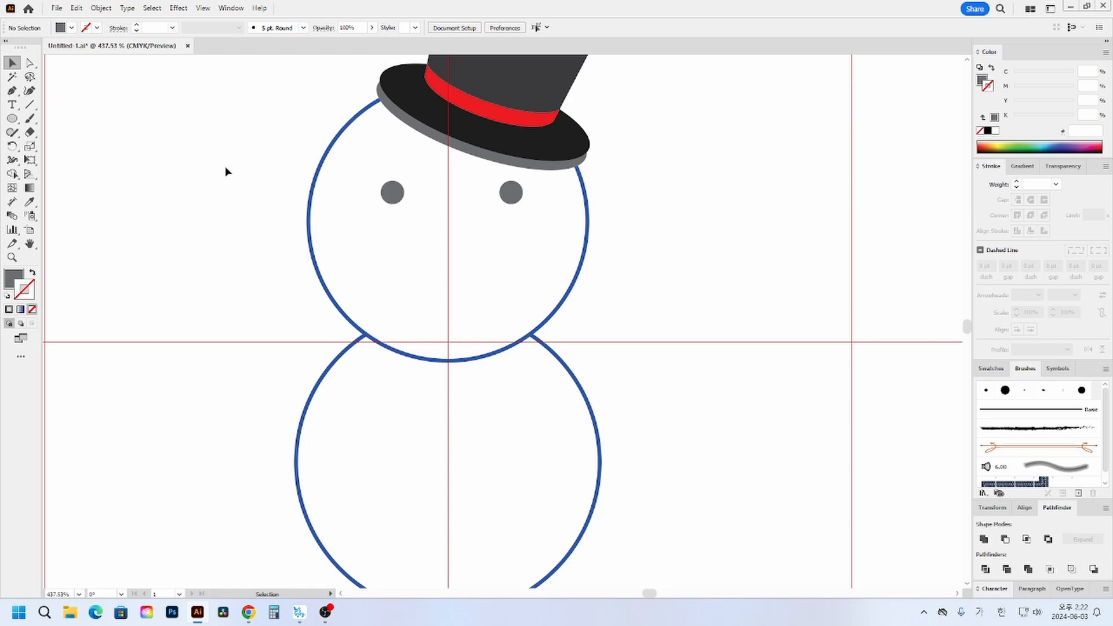
left_click_drag(12, 119, 87, 129)
left_click_drag(429, 223, 448, 281)
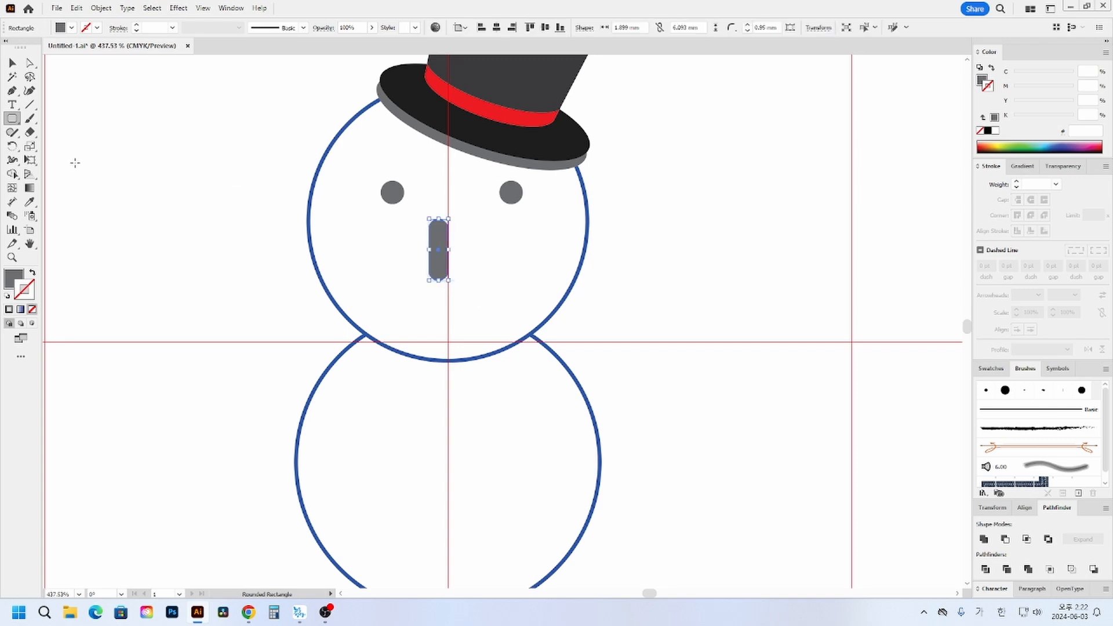
left_click(30, 159)
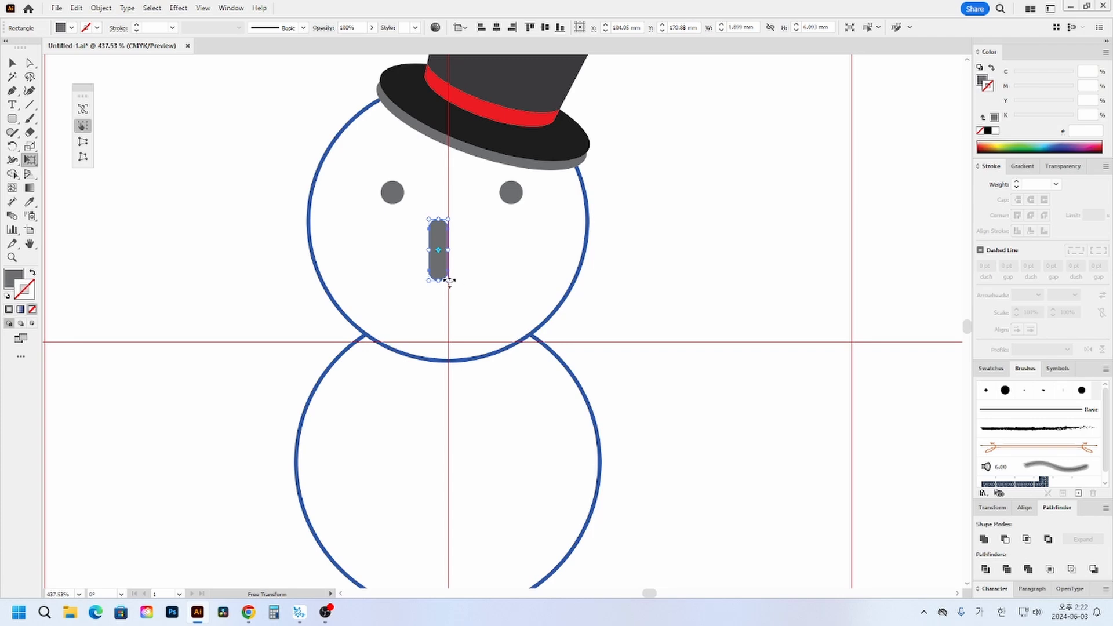
left_click(87, 160)
mouse_move(448, 281)
left_mouse_down()
mouse_move(472, 294)
mouse_move(458, 288)
left_mouse_up()
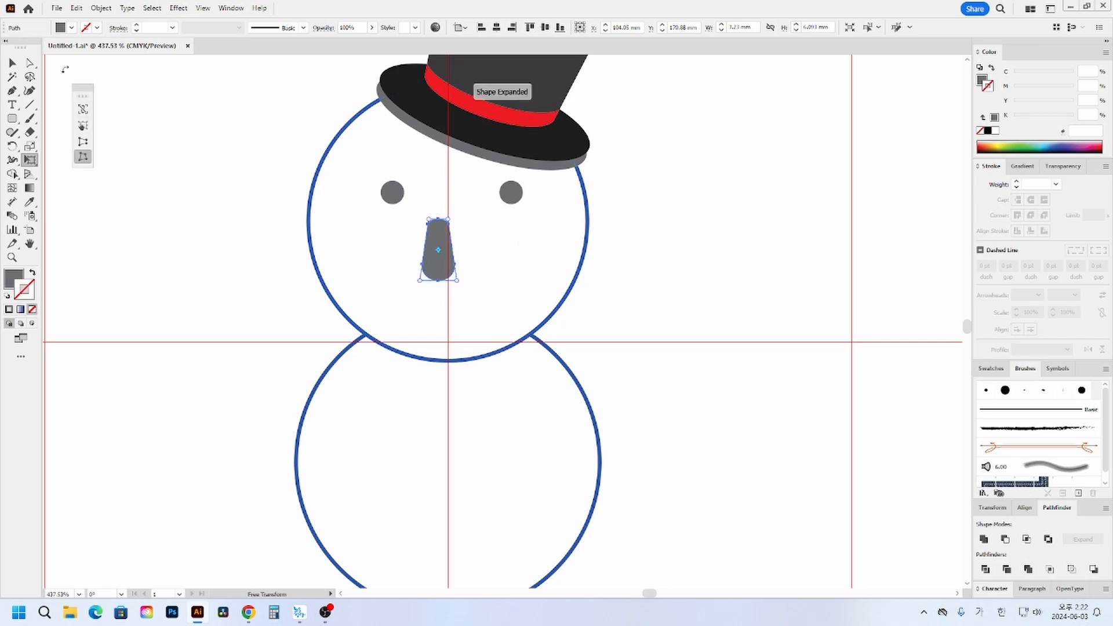
- Shrink the nose to about 5.5 mm tall and center it on the vertical guide with its wide end up
left_click(12, 62)
left_click_drag(438, 220, 438, 207)
mouse_move(455, 244)
left_mouse_down()
mouse_move(433, 225)
mouse_move(448, 244)
left_mouse_up()
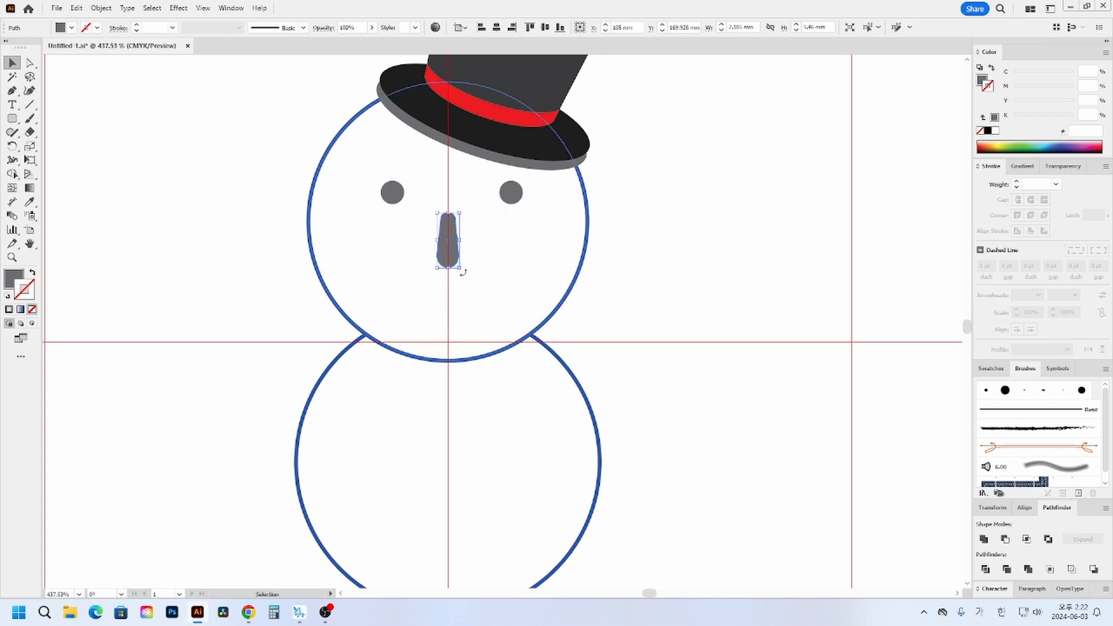
left_click(734, 306)
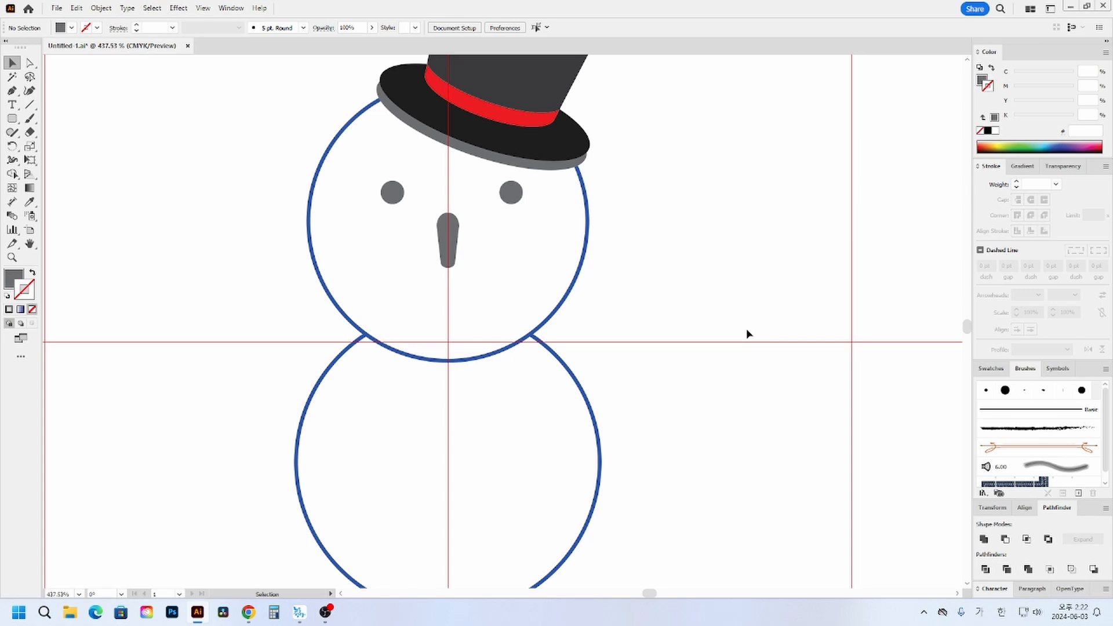
- Recolor the nose red in CMYK with magenta 100, yellow 100 and black 0
left_click(452, 245)
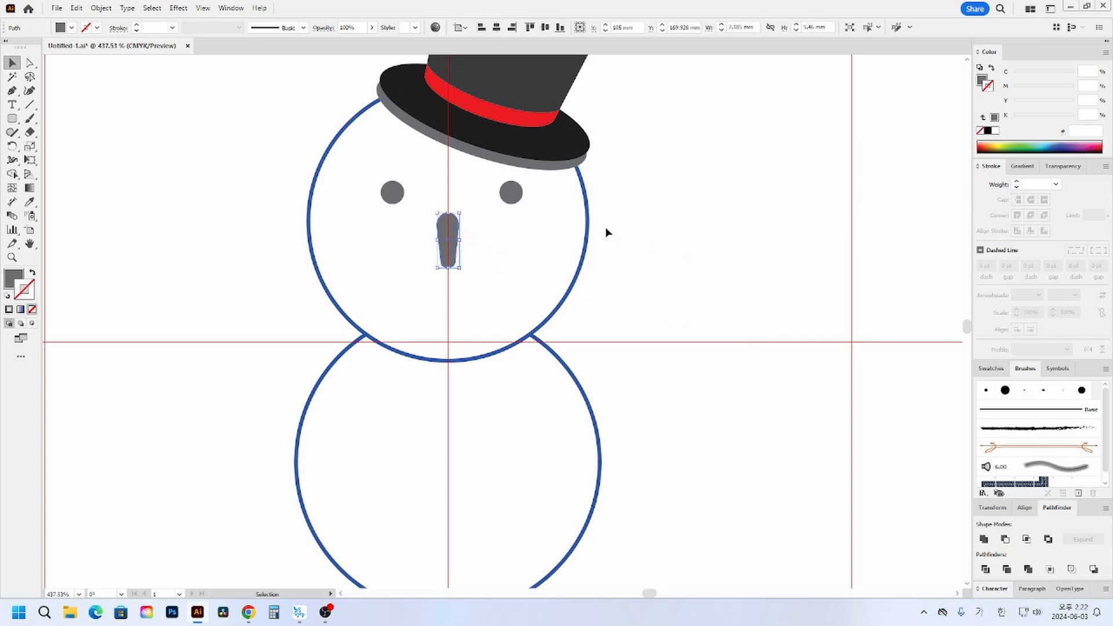
left_click(983, 81)
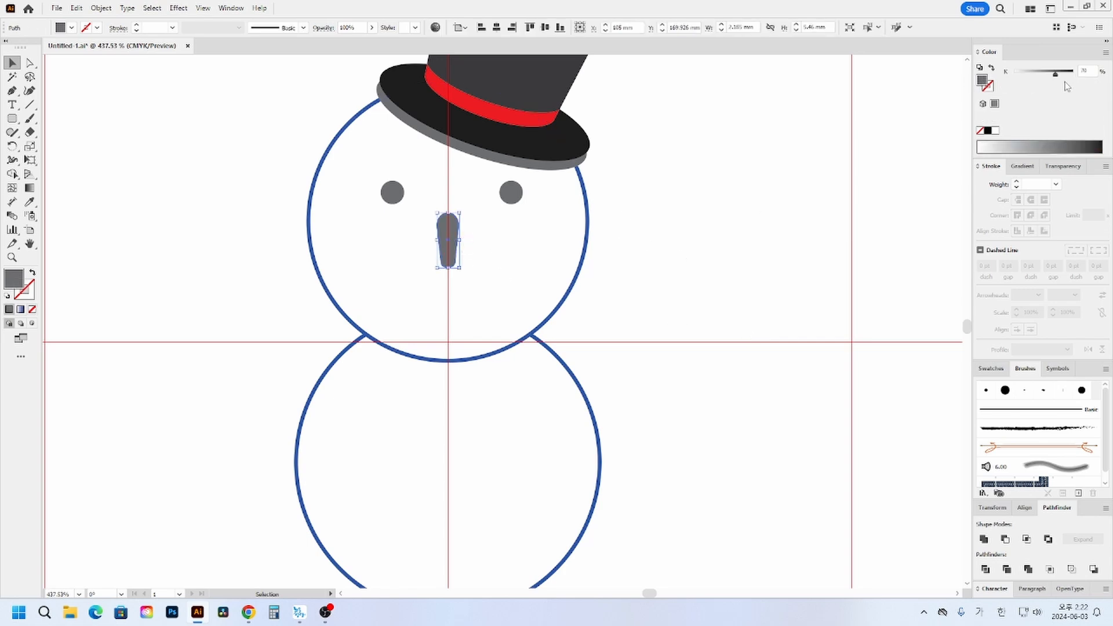
left_click(1106, 53)
left_click(1046, 112)
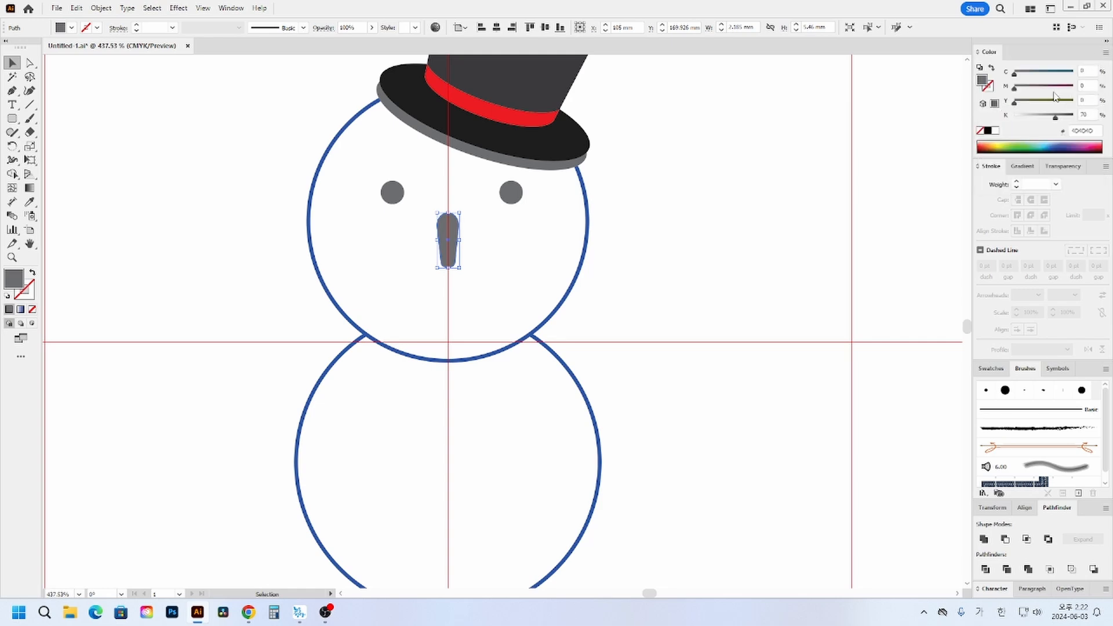
left_click(1073, 87)
left_click_drag(1053, 103, 862, 128)
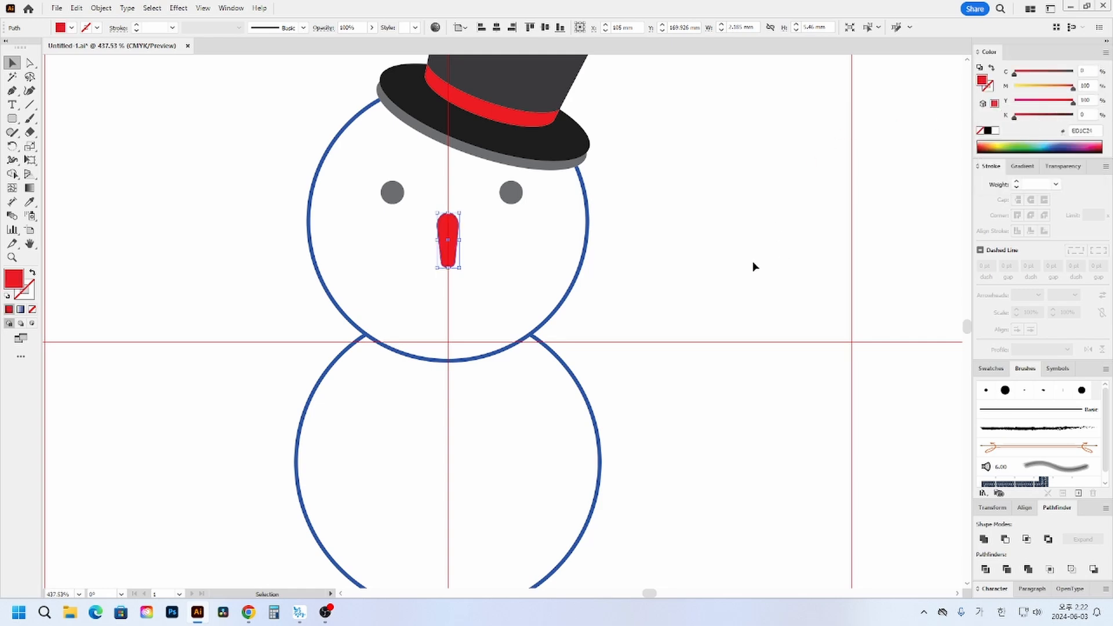
left_click(713, 264)
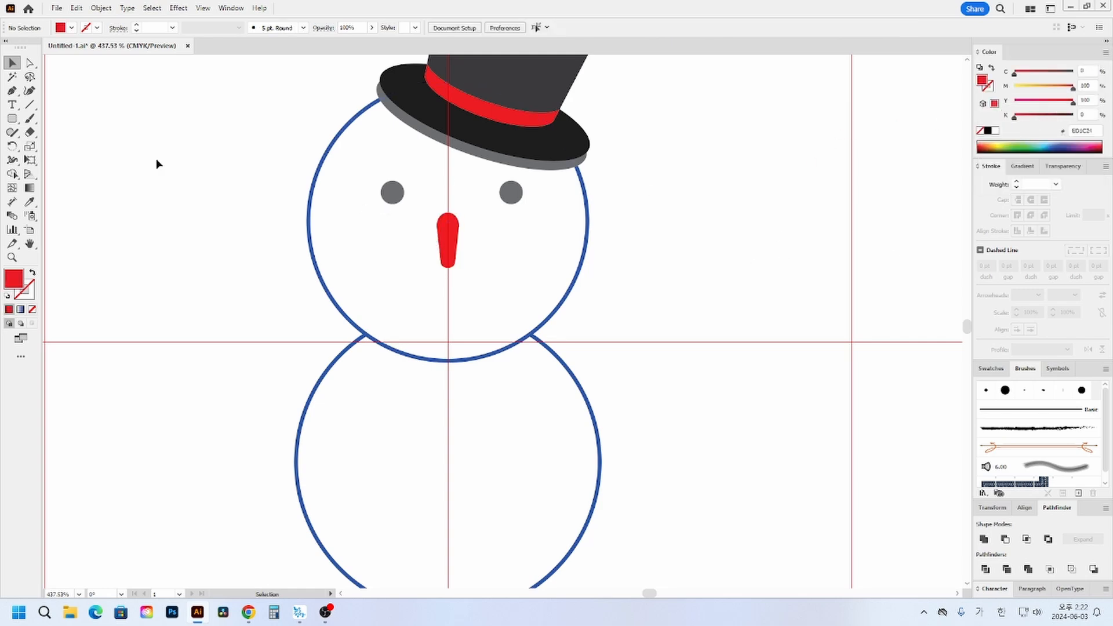
- Draw a circular left cheek about 3.4 mm across below and outside the snowman's left eye
left_click(13, 119)
left_click(63, 146)
left_click_drag(365, 242, 384, 262)
key("v")
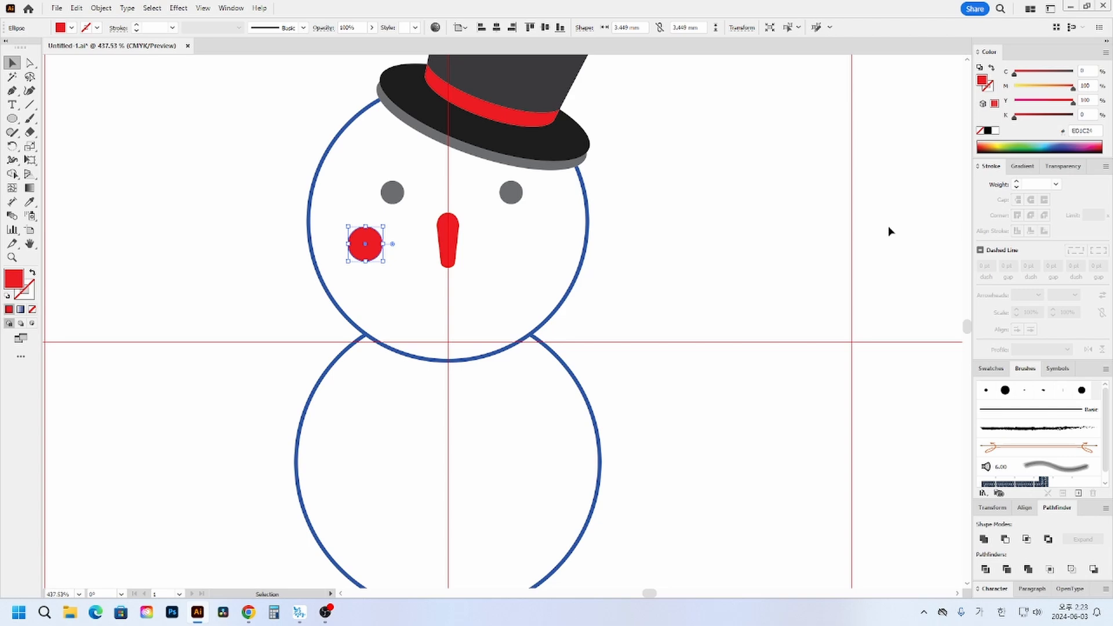
- Fill the left cheek with a radial gradient and set its inner stop to CMYK magenta 70, yellow 70
left_click(1022, 166)
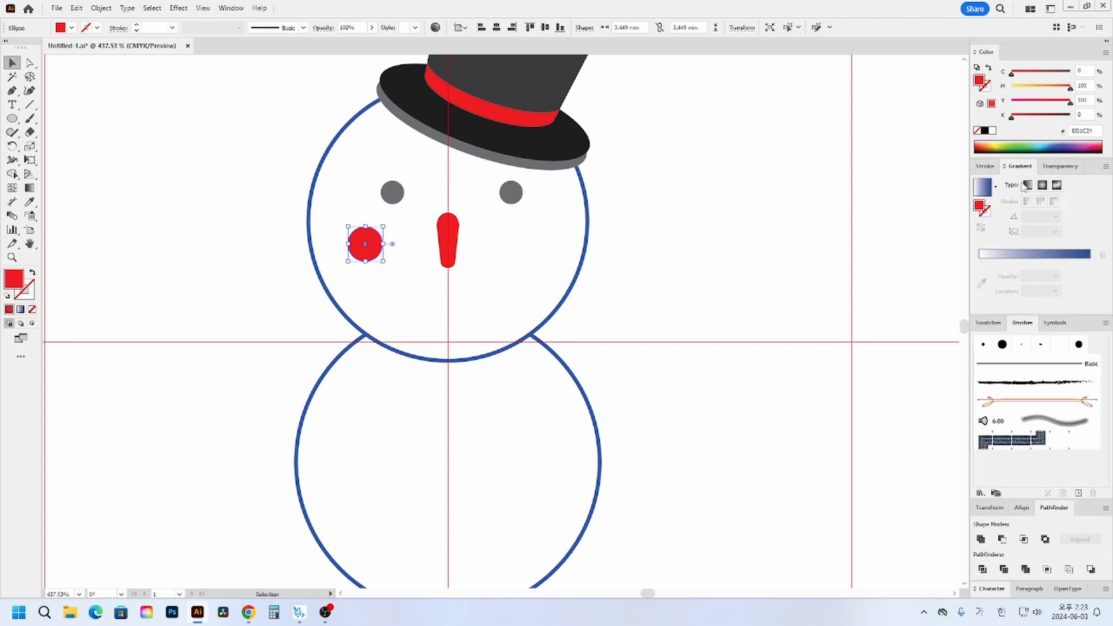
left_click(980, 187)
left_click(1043, 185)
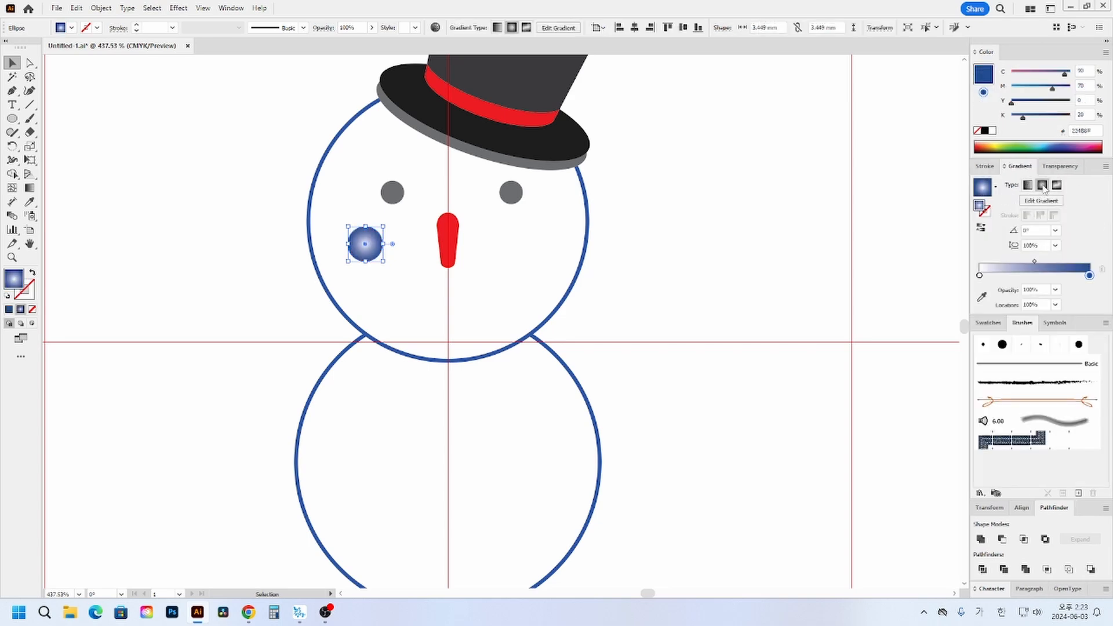
double_click(980, 276)
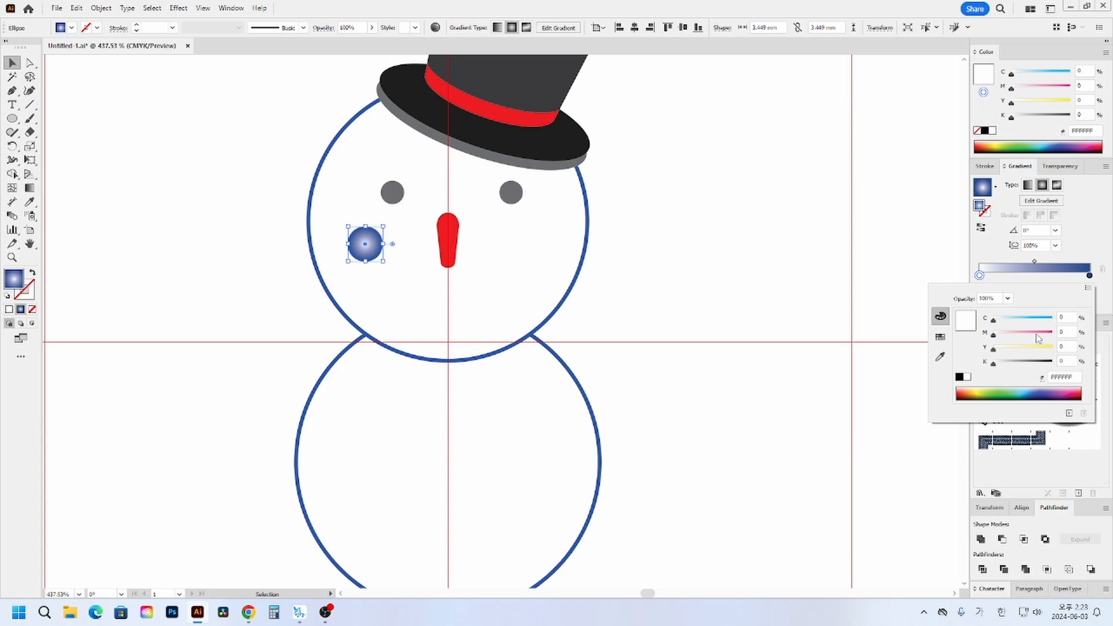
left_click_drag(1022, 335, 1027, 335)
double_click(1063, 332)
type("70")
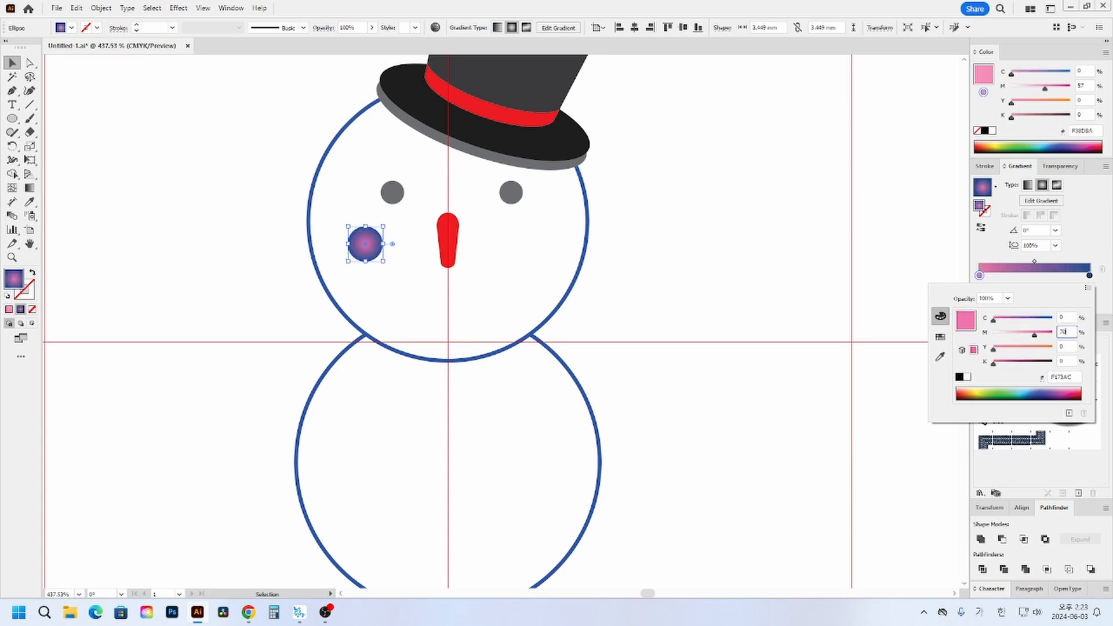
key("Tab")
type("70")
key("Return")
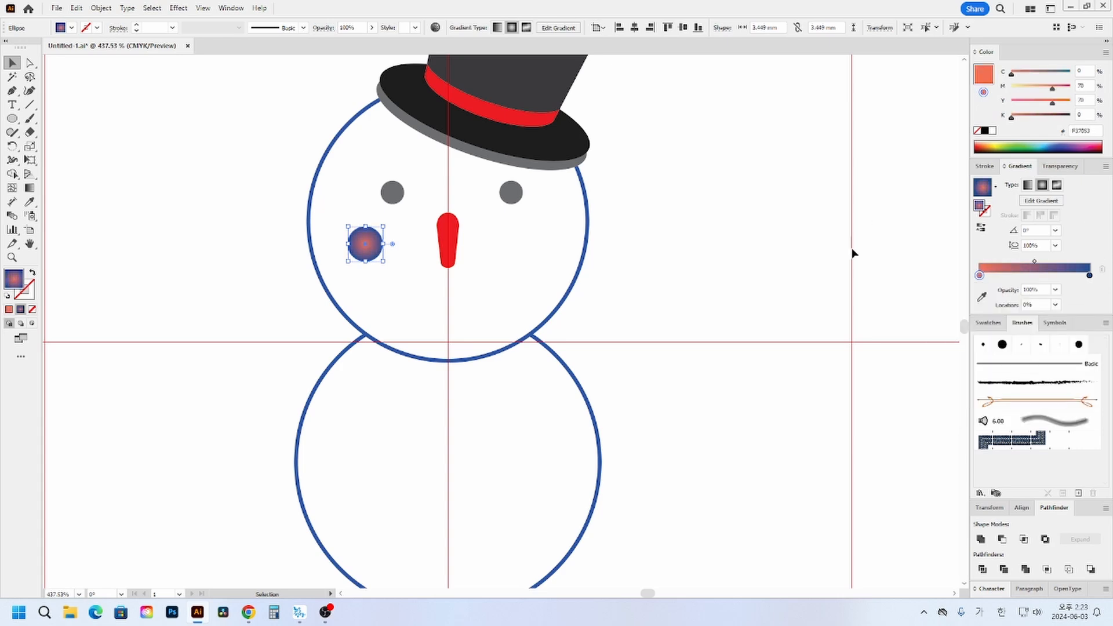
- Make the cheek gradient's outer stop white and shift the midpoint outward to about 86%
left_click(1090, 276)
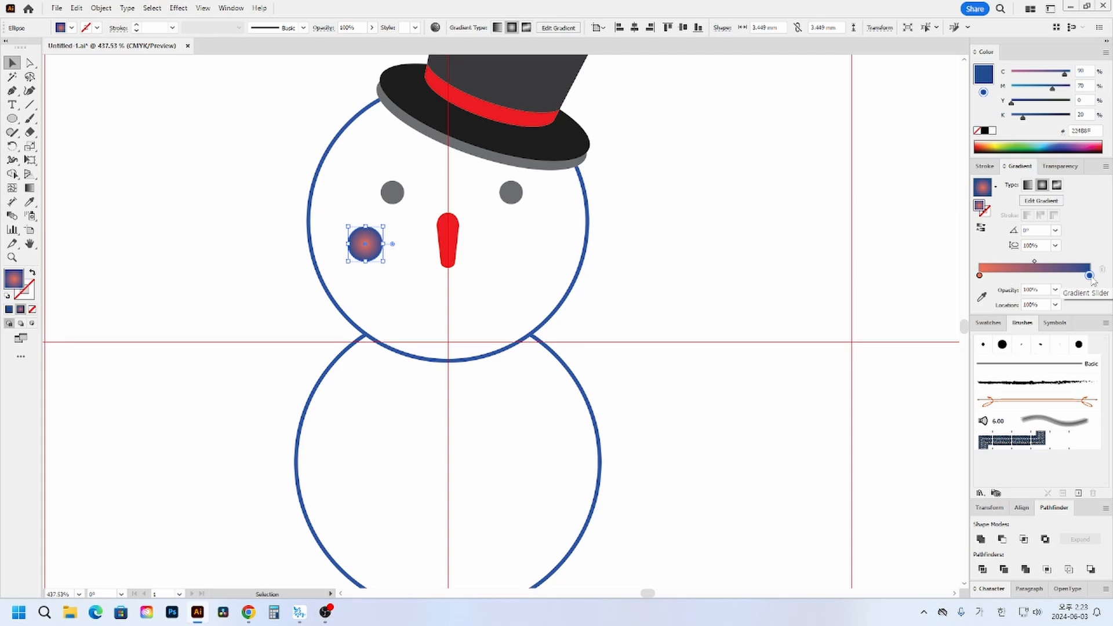
double_click(1090, 276)
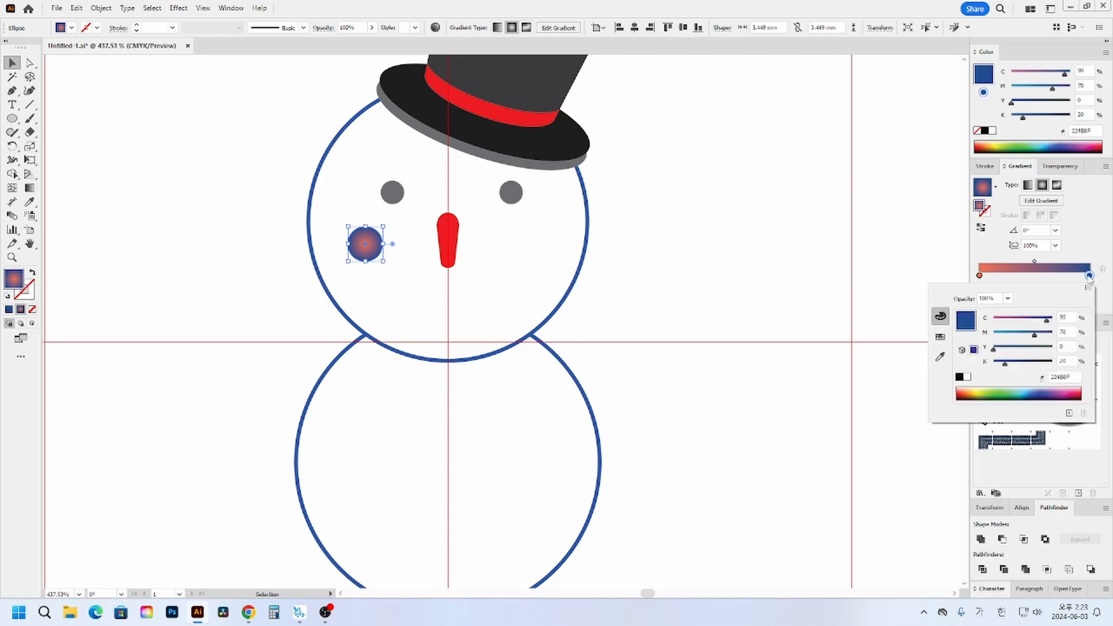
left_click(967, 378)
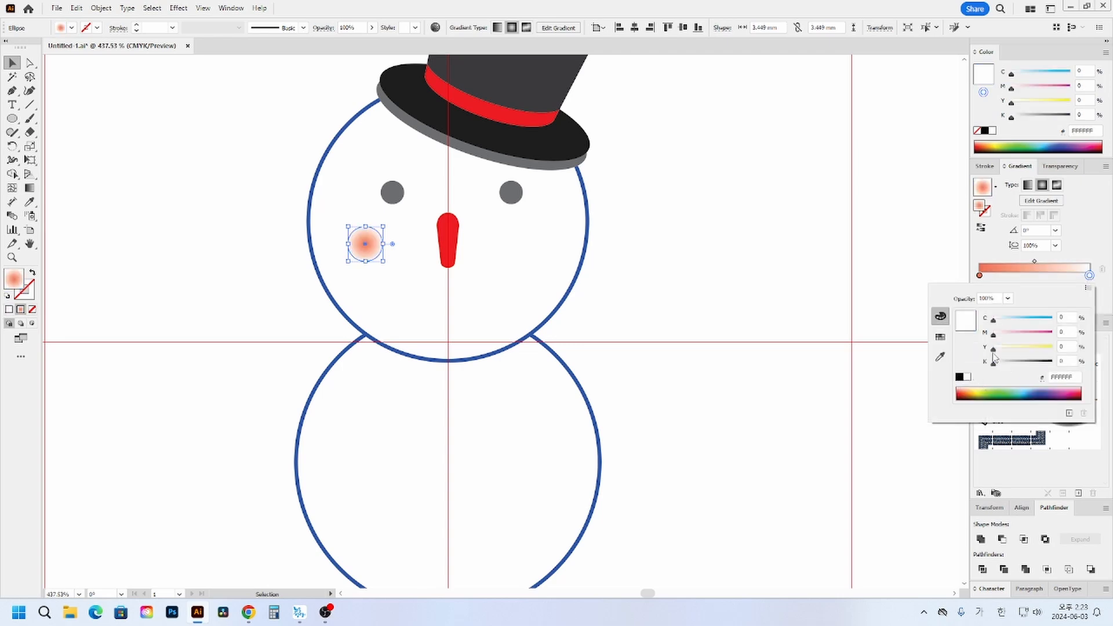
left_click(1038, 265)
left_click_drag(1037, 263, 1076, 265)
left_click(787, 282)
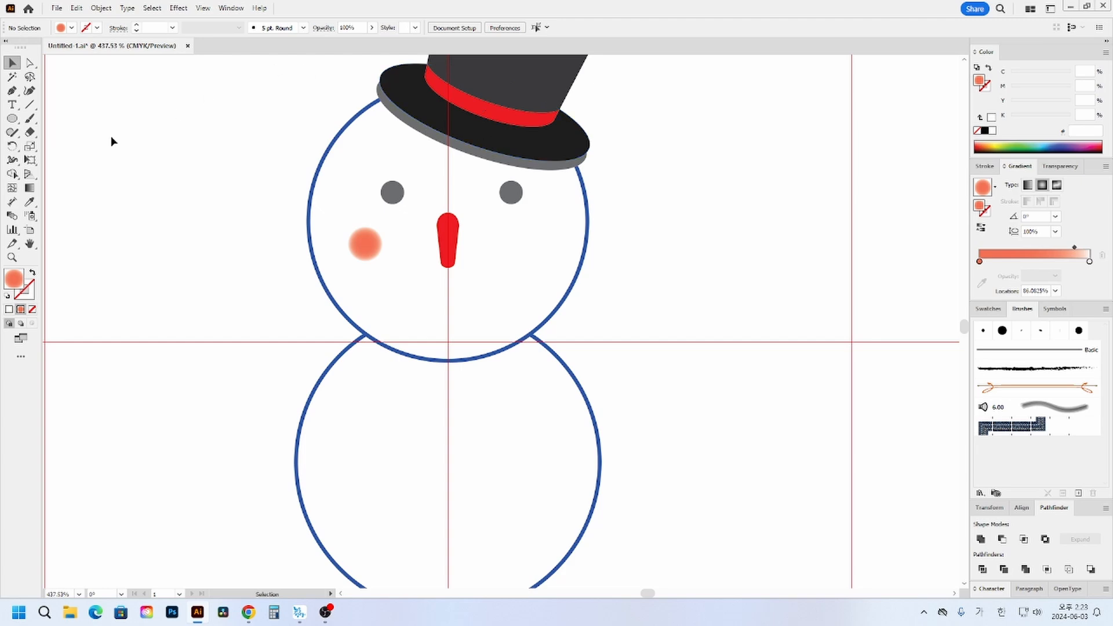
- Draw a white circular highlight about 1 mm across at the upper right of the left cheek
left_click(12, 119)
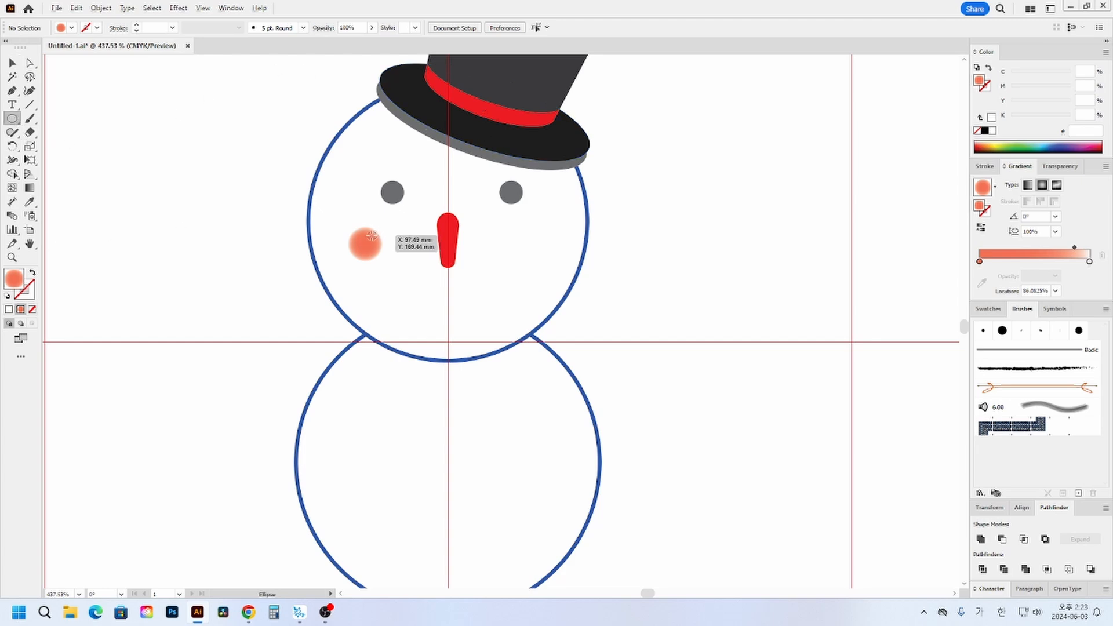
left_click_drag(367, 231, 377, 240)
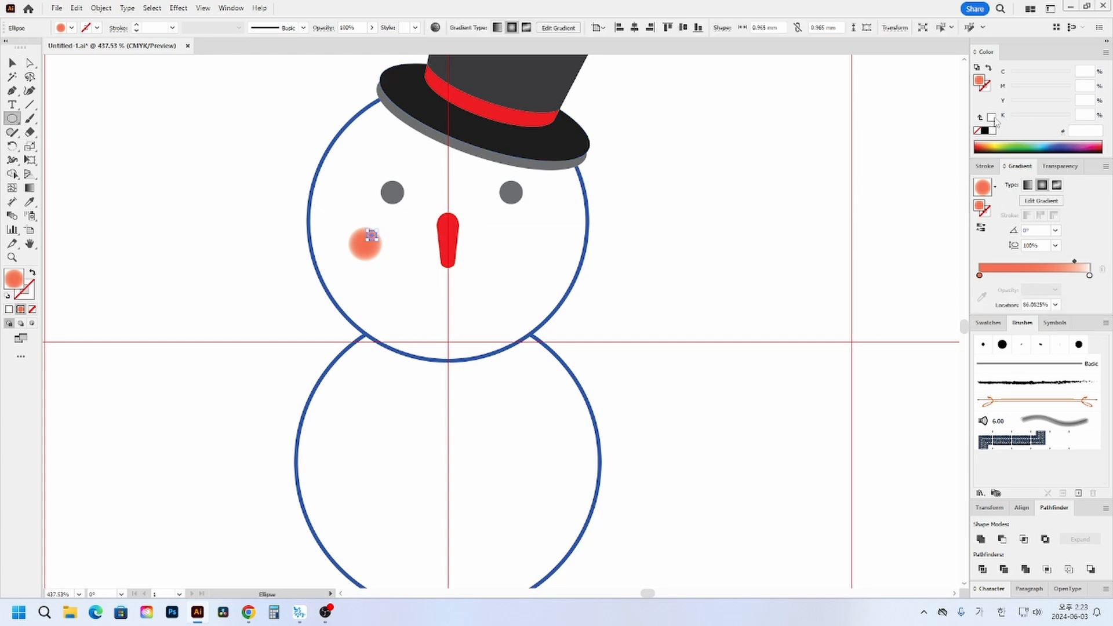
left_click(993, 117)
left_click(12, 63)
left_click(134, 207)
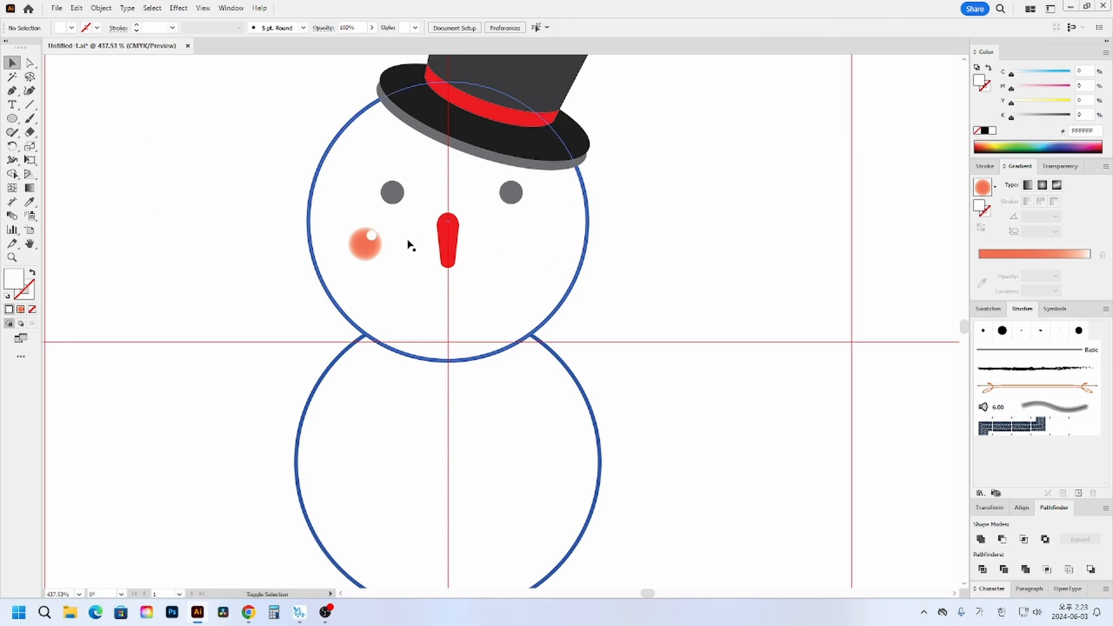
- Group the left cheek with its highlight and copy the group level across the face as the right cheek
left_click(374, 243)
left_click(691, 278)
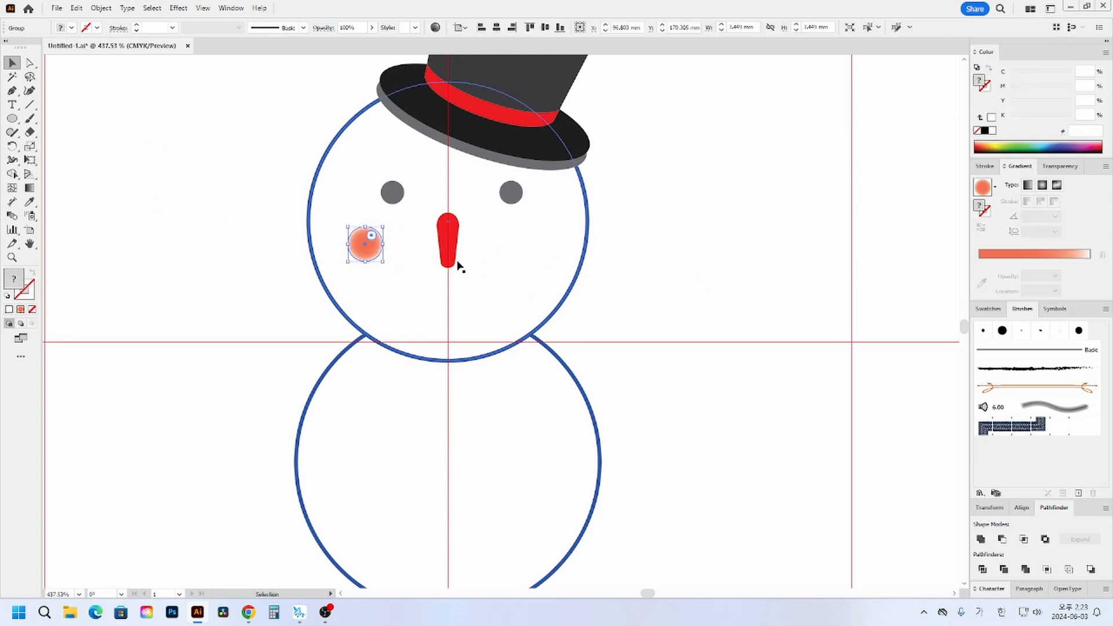
left_click_drag(366, 243, 531, 266)
left_click_drag(530, 266, 530, 266)
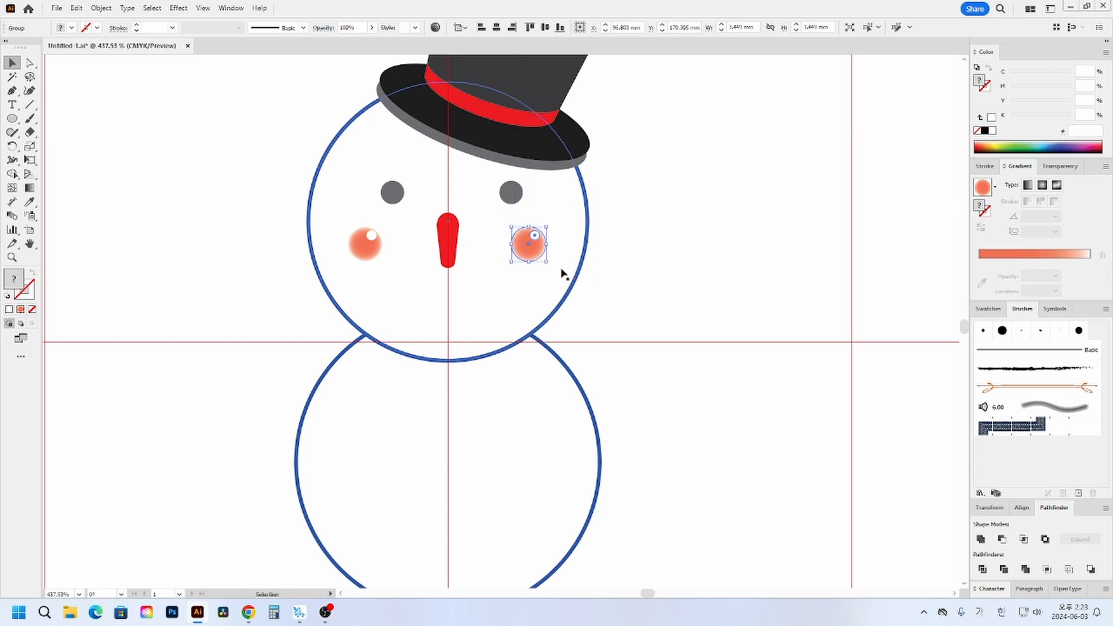
left_click(564, 273)
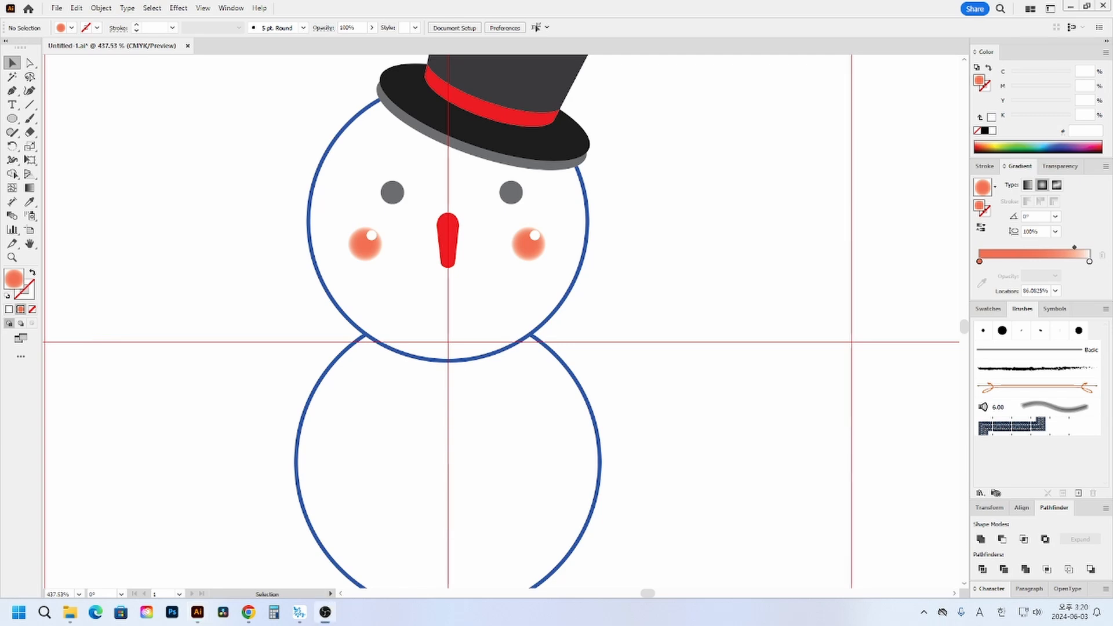
- Group the two cheeks as one pair and the two eyes as another
left_click(367, 243)
left_click(529, 244, "shift")
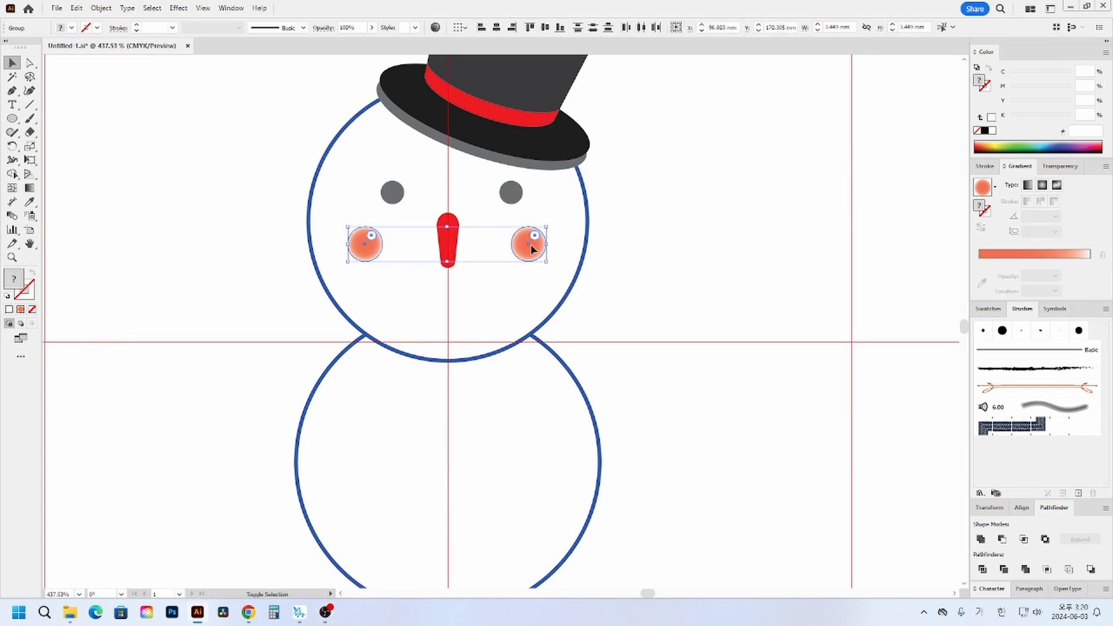
left_click(451, 235, "shift")
left_click(393, 191)
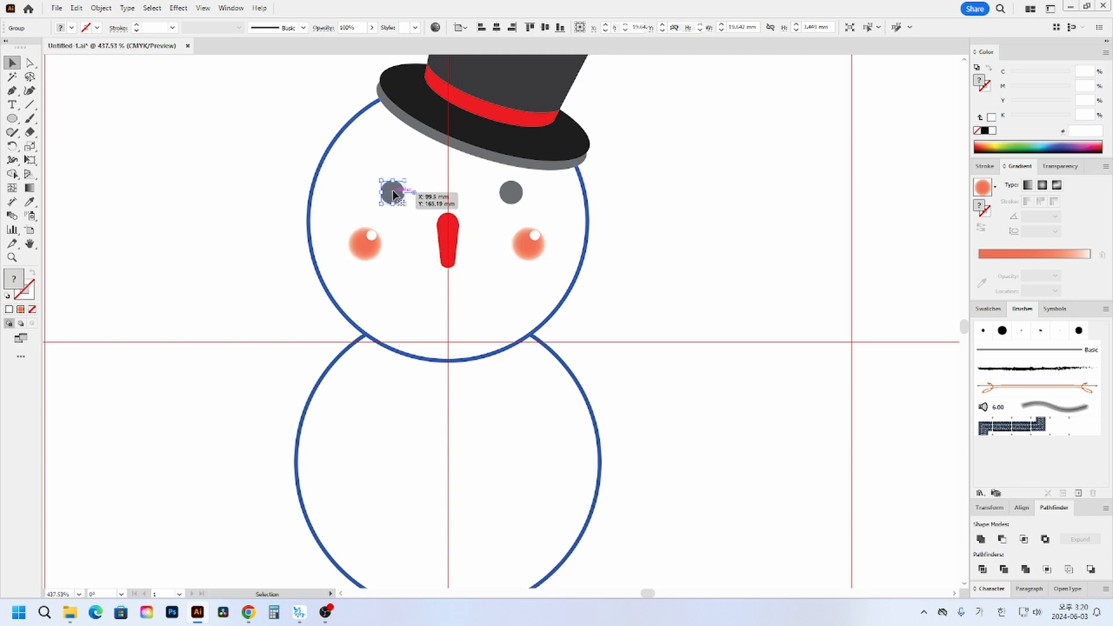
left_click(511, 192, "shift")
key("a")
key("v")
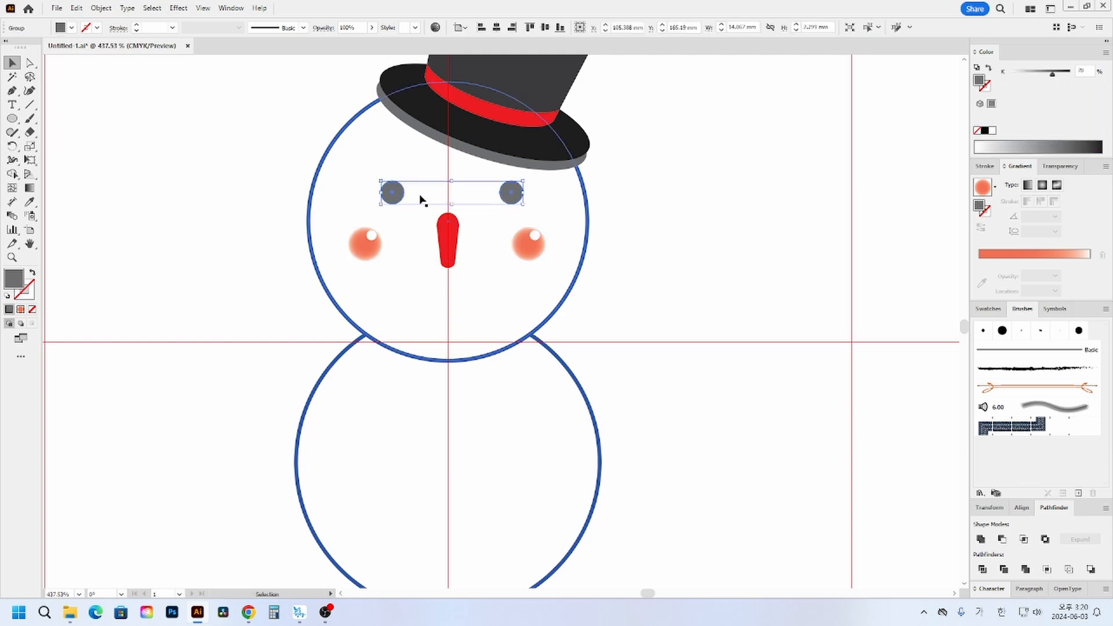
- Align the eye pair, cheek pair and nose to each other on their horizontal centers
left_click(368, 243)
left_click(395, 192)
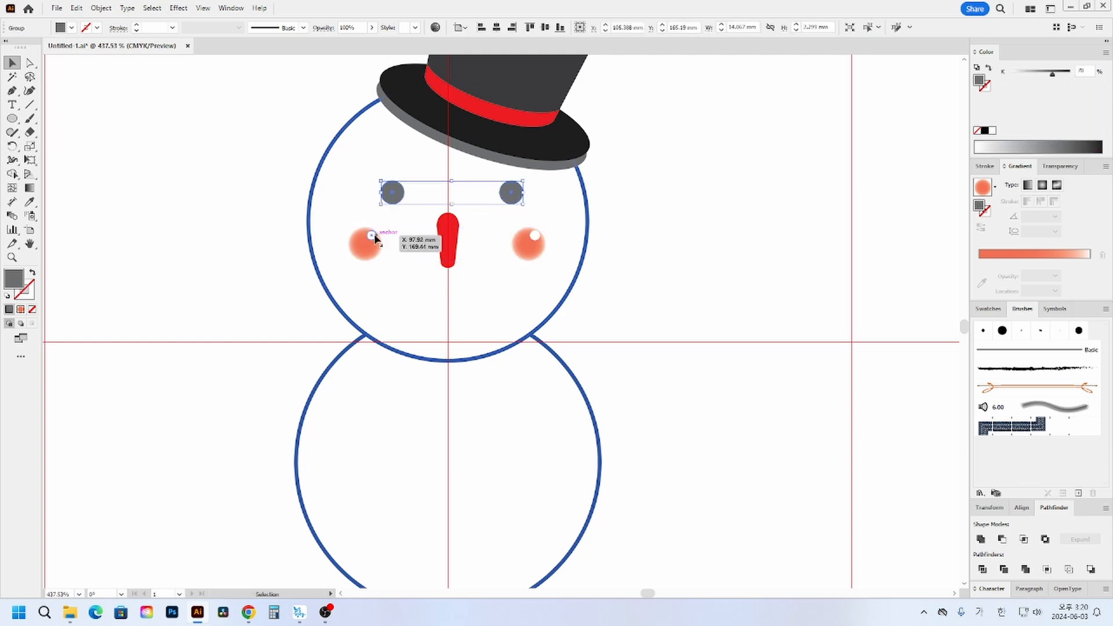
left_click(376, 238)
left_click(394, 192)
left_click(361, 246, "shift")
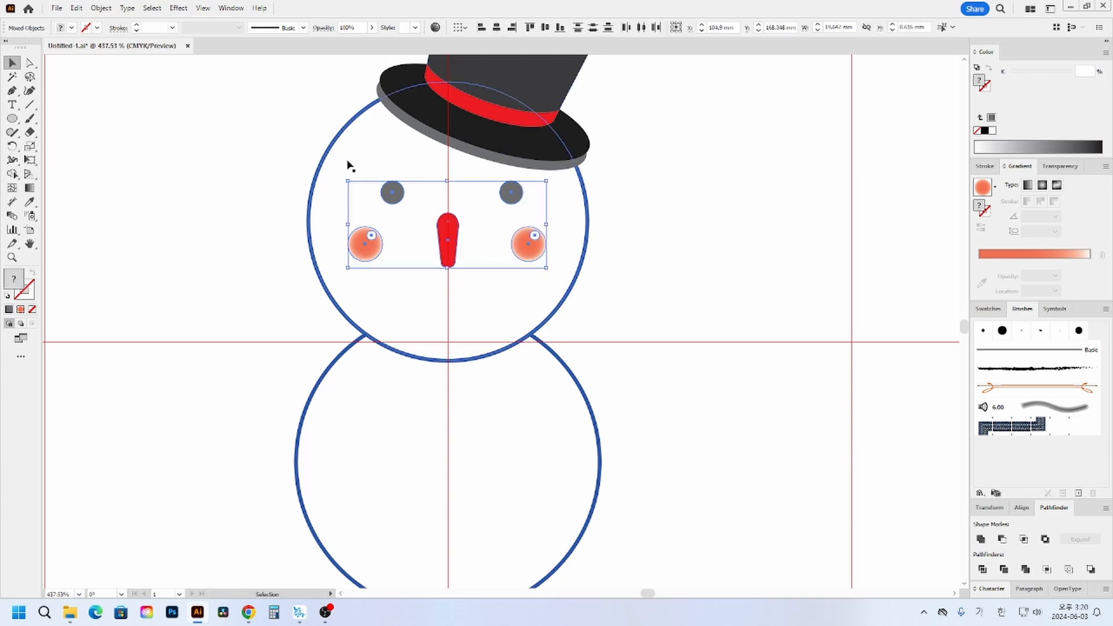
left_click(497, 29)
left_click(638, 326)
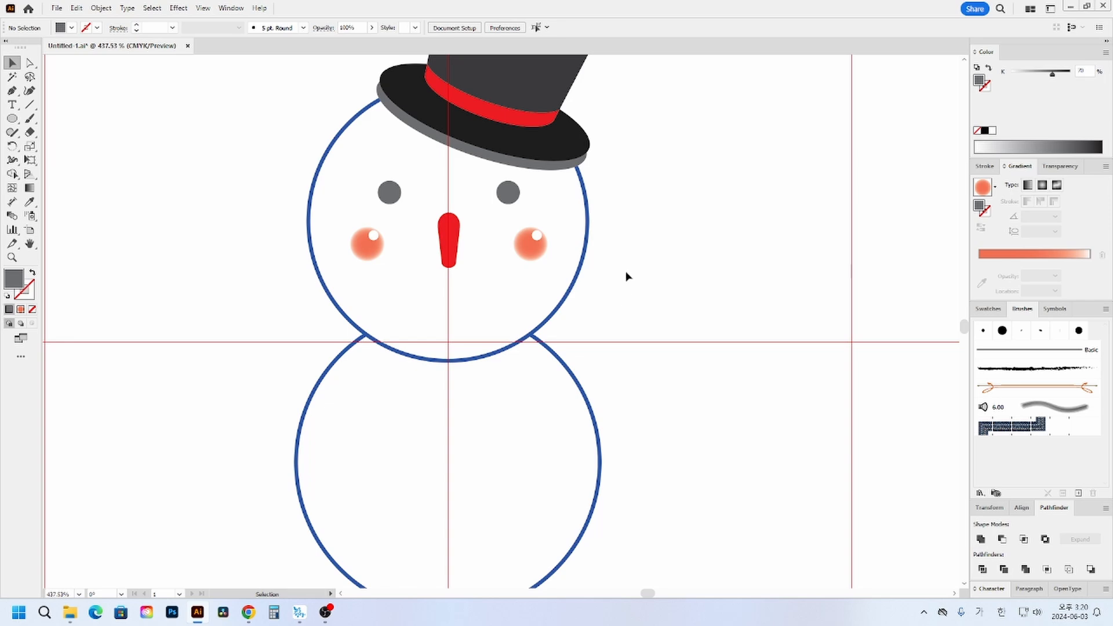
- Align the eyes, nose and cheeks with the head circle on their horizontal centers
left_click_drag(626, 277, 333, 199)
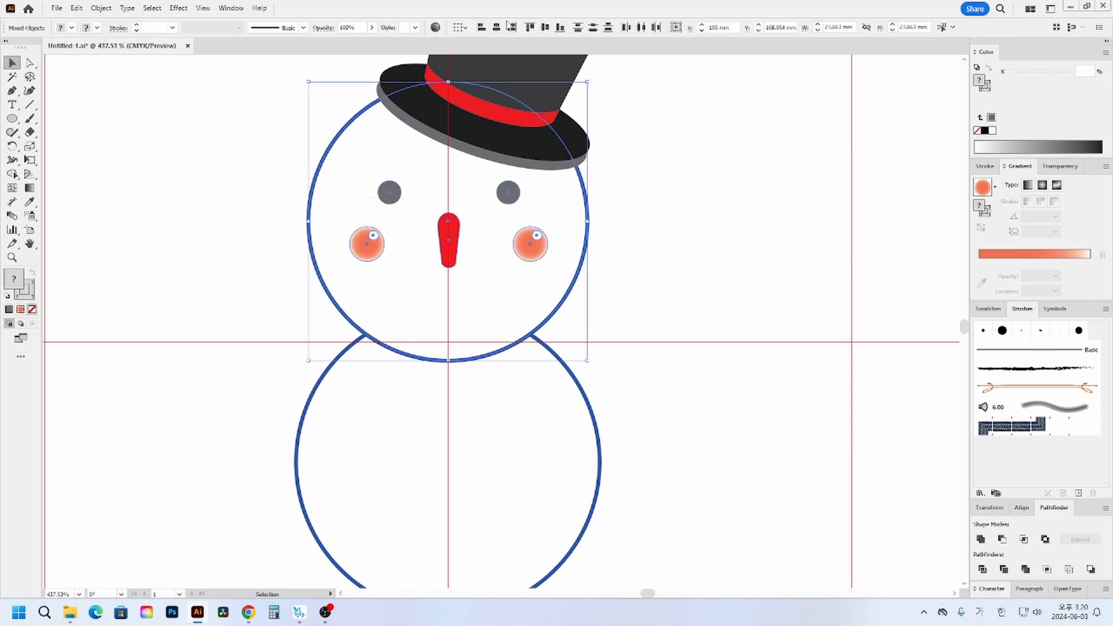
left_click(497, 28)
left_click(715, 353)
- Align the head, facial features and body circle on their horizontal centers, then toggle the guides
key("space")
left_click_drag(686, 413, 744, 363)
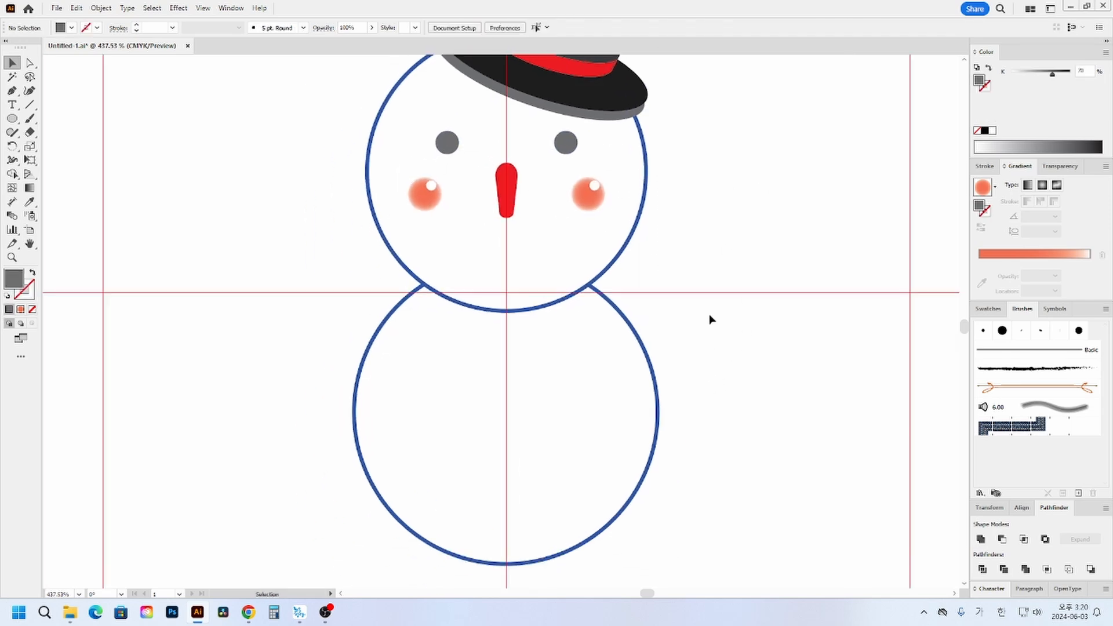
left_click_drag(738, 539, 393, 154)
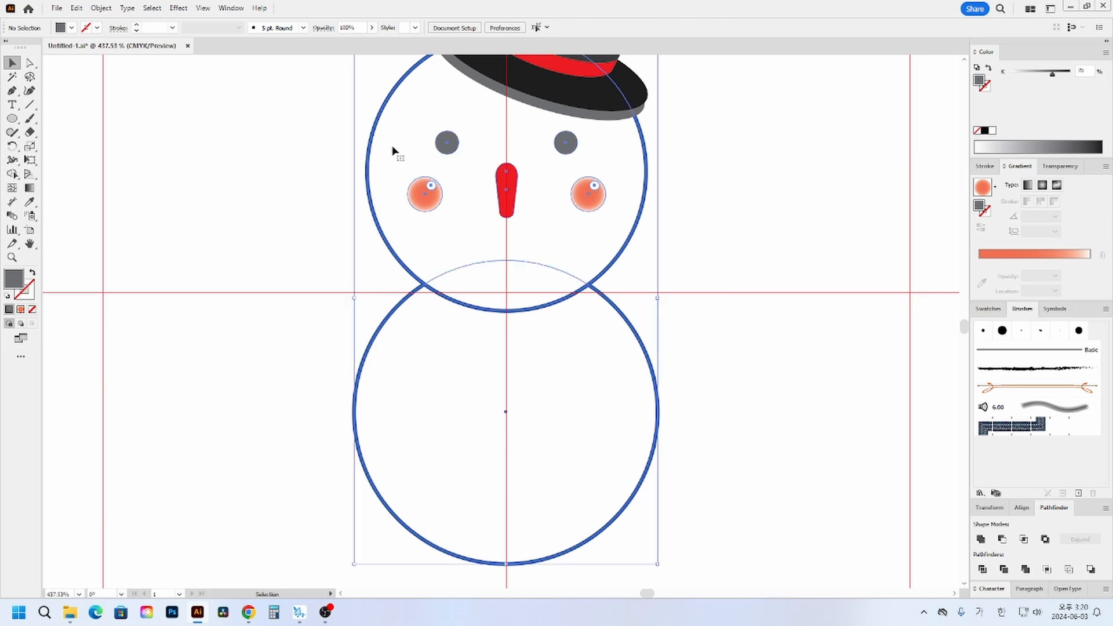
left_click(497, 28)
left_click(717, 311)
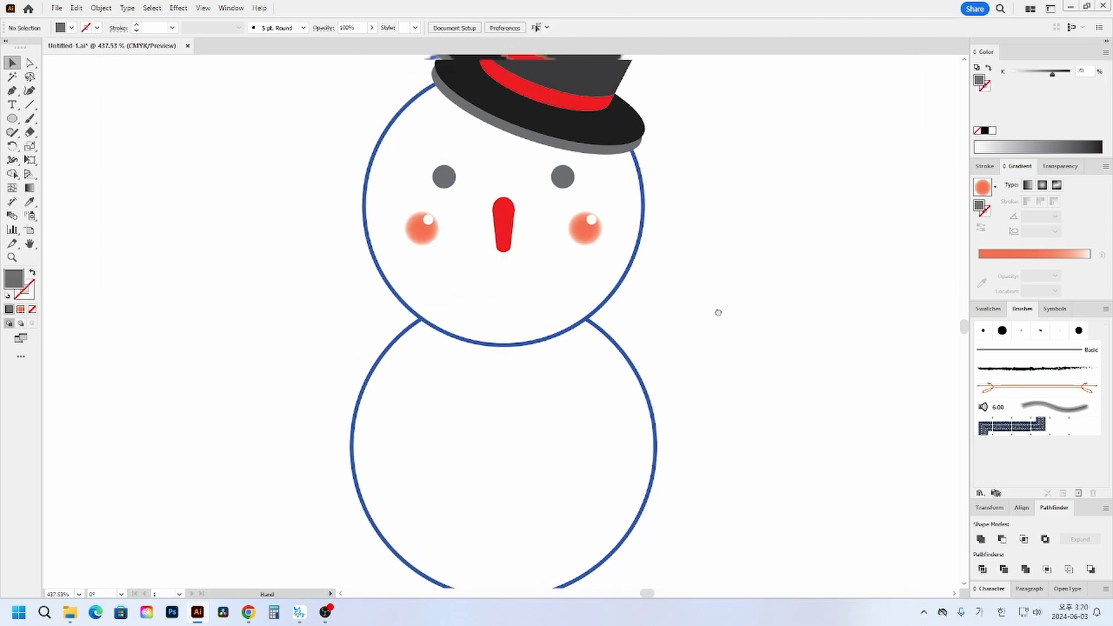
key("space")
left_click_drag(716, 311, 727, 363)
key("ctrl+semicolon")
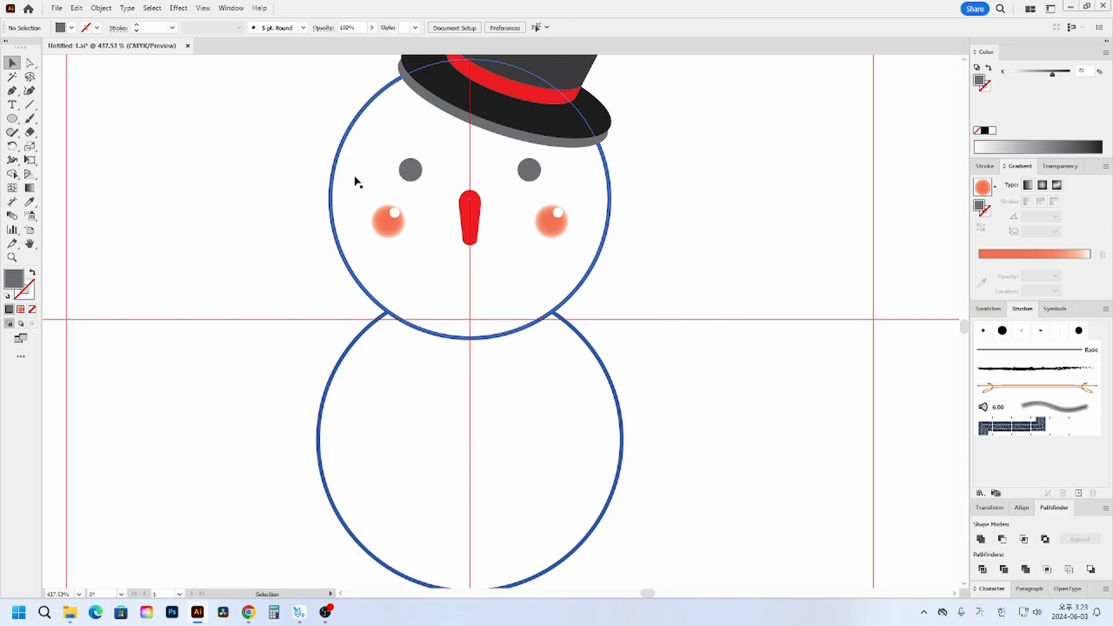
- Draw a small gray mouth dot about 0.9 mm across below the left cheek
left_click(12, 118)
left_click_drag(404, 259, 395, 259)
left_click(12, 62)
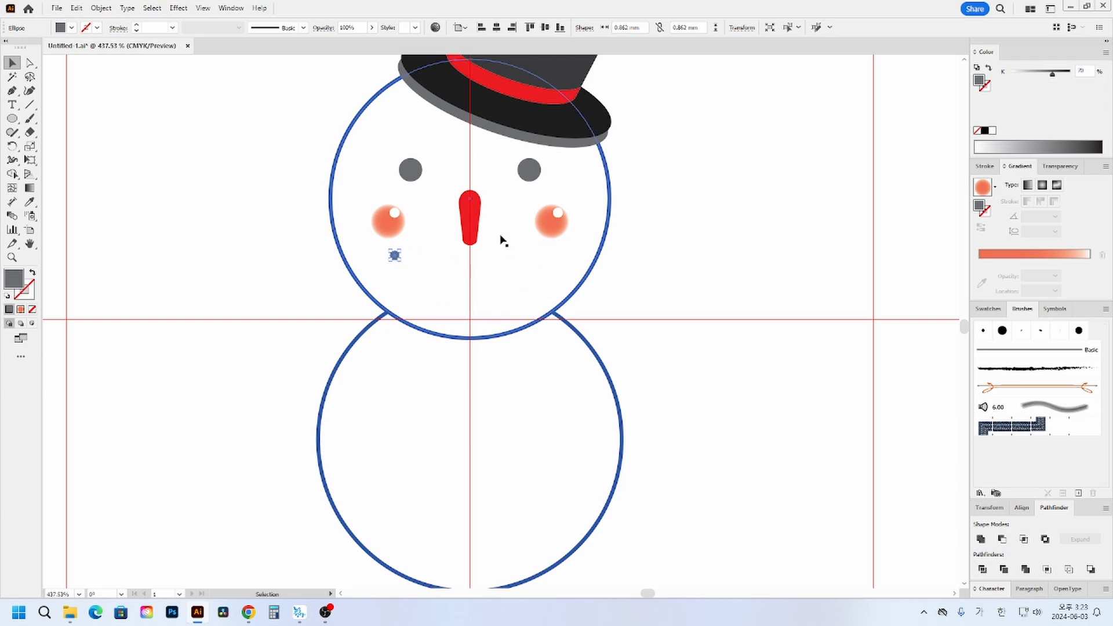
- Make a rotated copy of the mouth dot around a point just below the nose tip, using an angle of 180/7
left_click(20, 149)
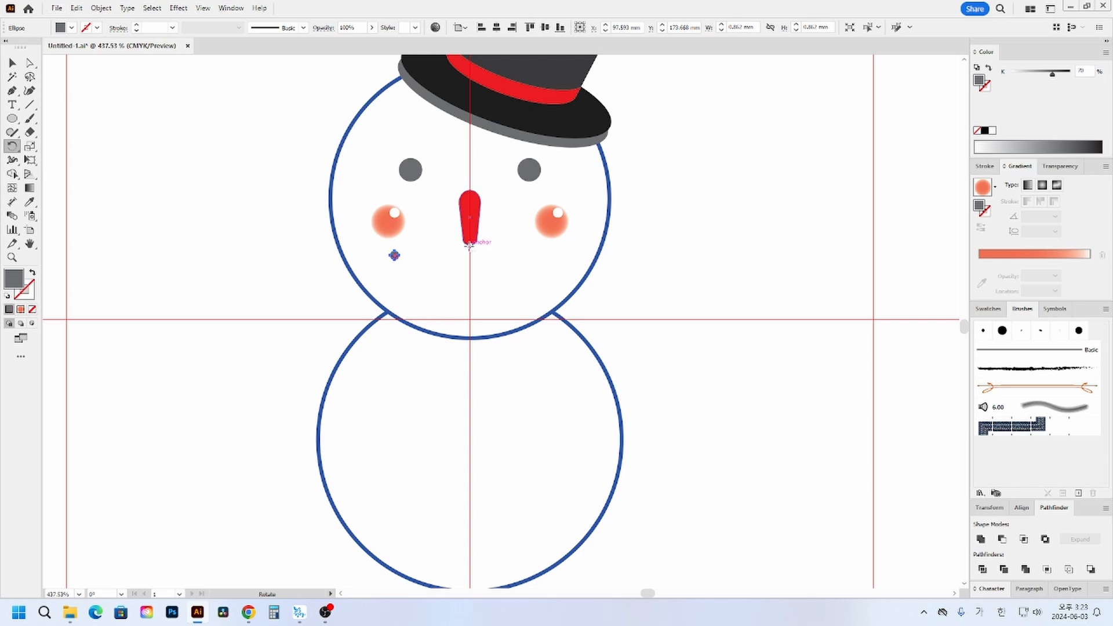
left_click(470, 249, "alt")
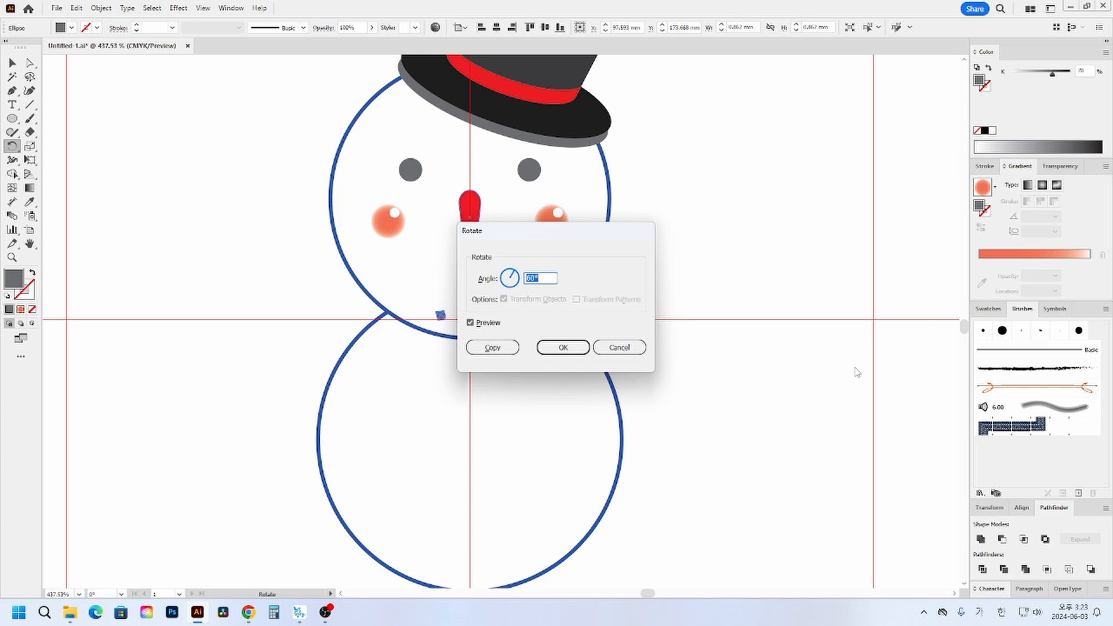
type("180/7")
left_click(500, 349)
key("v")
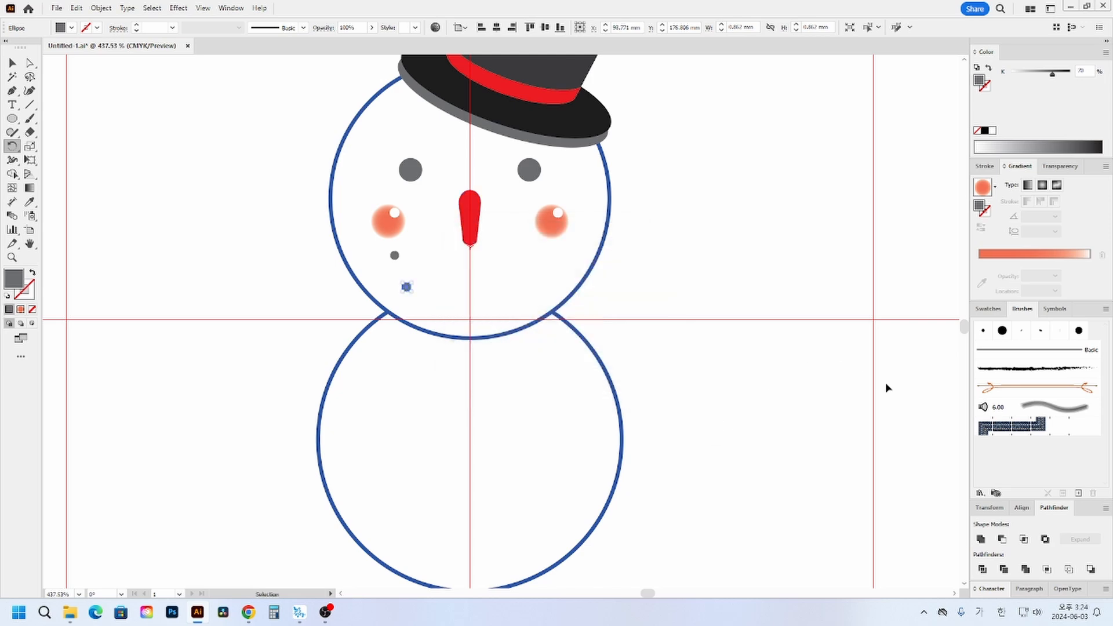
- Repeat the rotated copy six more times to form a curved dotted smile up to the right cheek
key("ctrl+d")
key("ctrl+d")
key("ctrl+d")
key("ctrl+d")
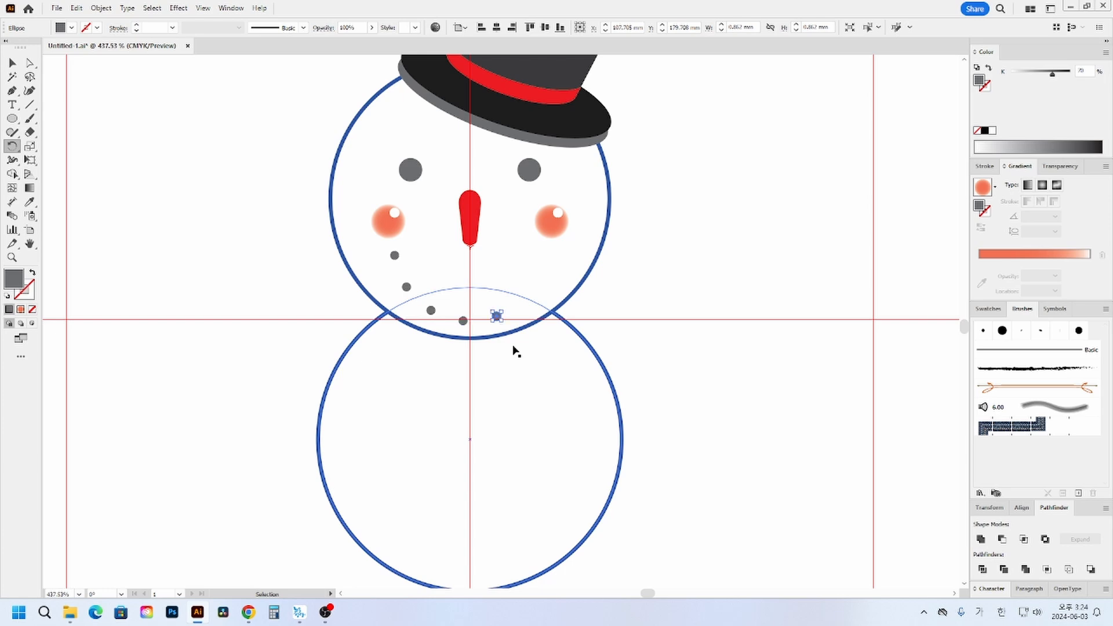
key("ctrl+d")
key("r")
key("ctrl+d")
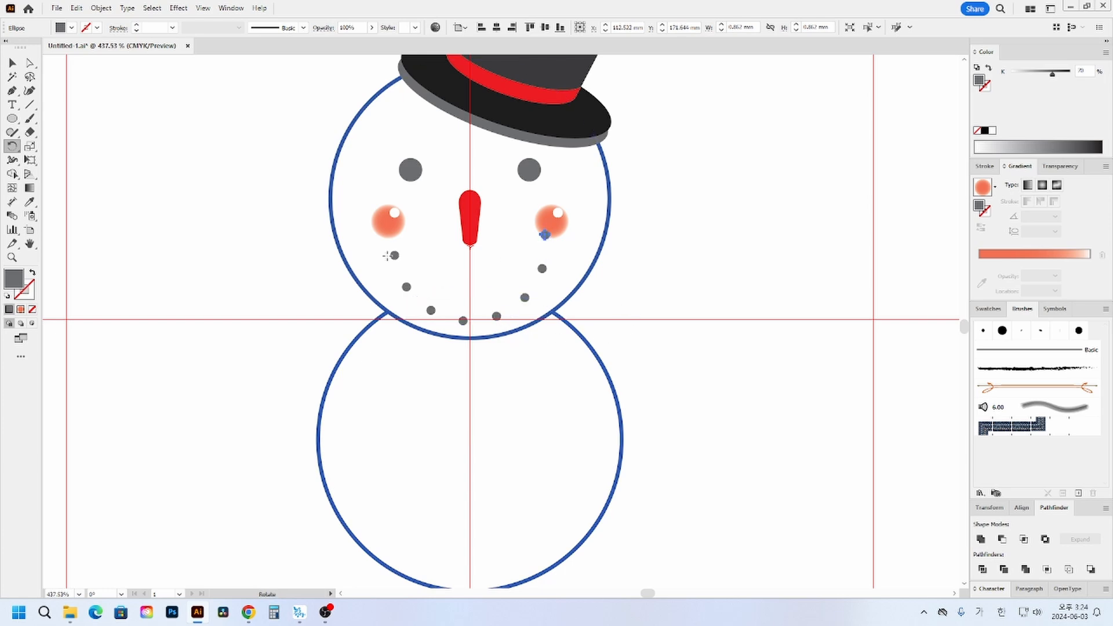
key("v")
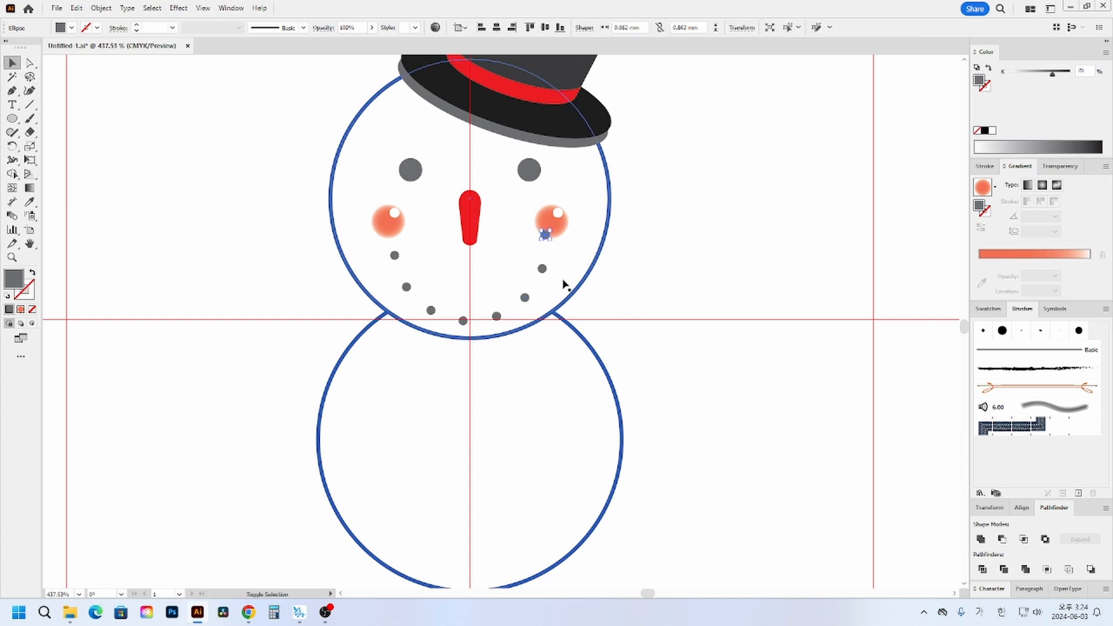
- Group all the gray mouth dots and rotate the group slightly to level the smile
left_click(542, 269, "shift")
left_click(525, 297, "shift")
left_click(497, 316, "shift")
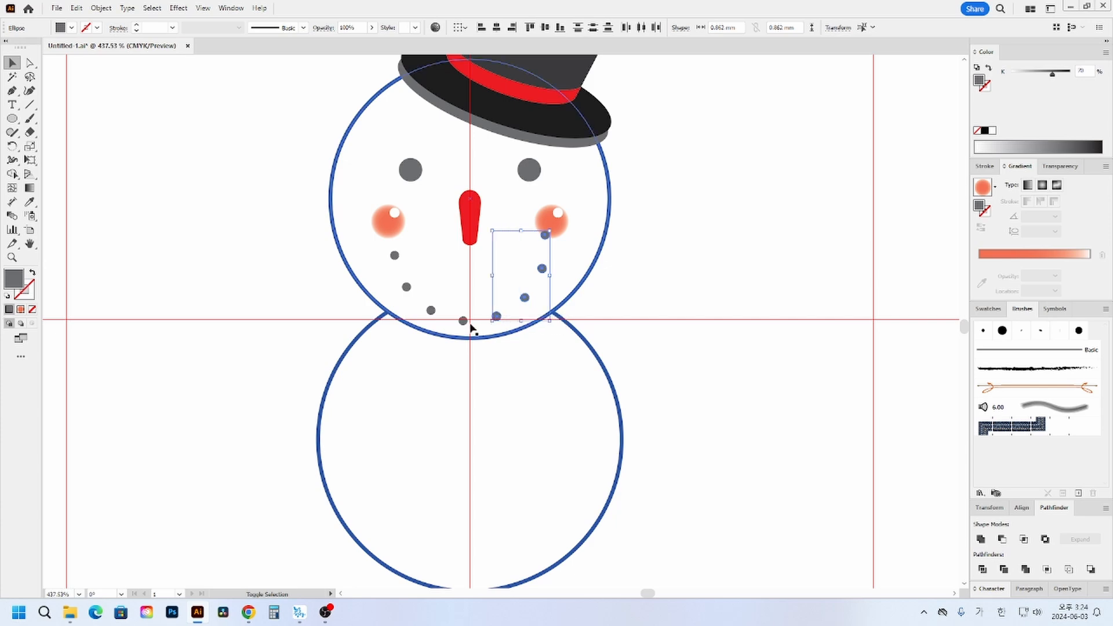
left_click(463, 321, "shift")
left_click(430, 310, "shift")
left_click(406, 287, "shift")
left_click(395, 256, "shift")
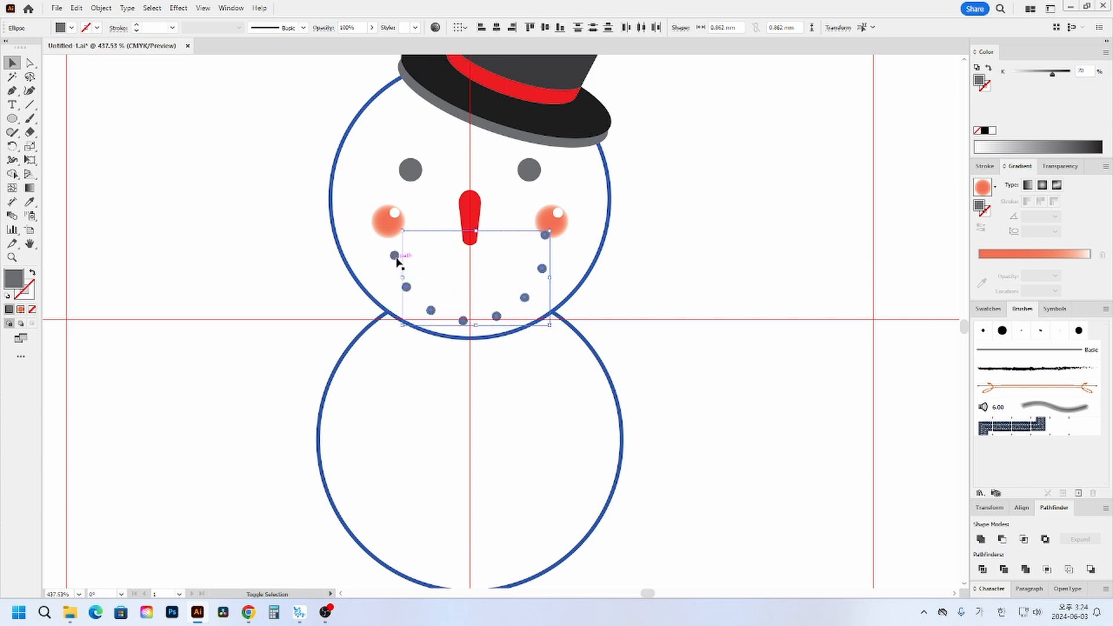
key("ctrl")
key("ctrl+g")
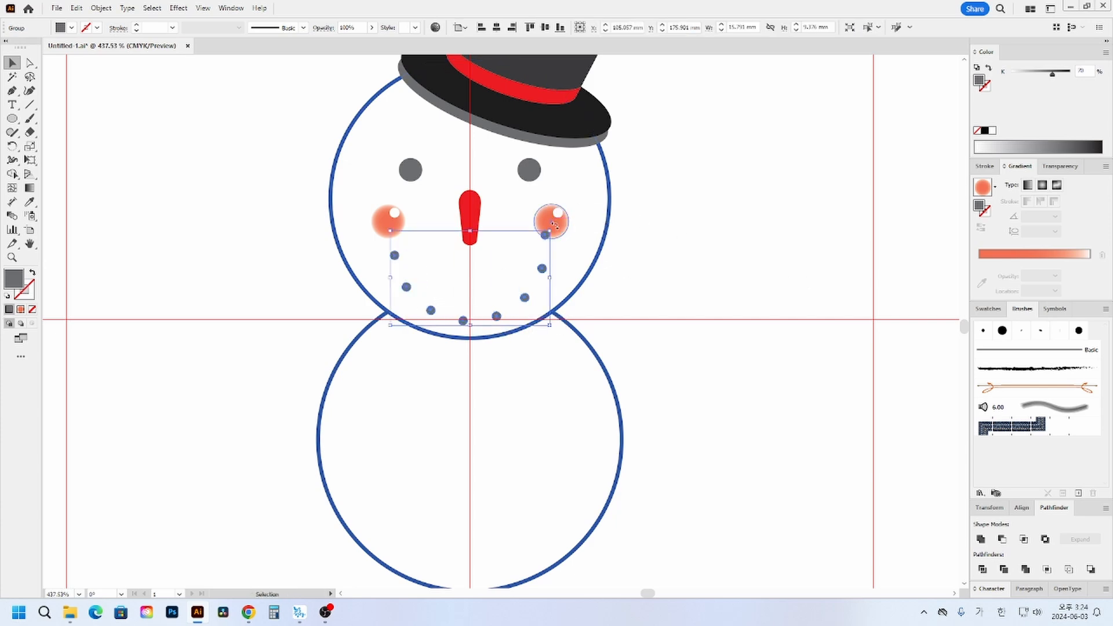
left_click_drag(557, 224, 562, 233)
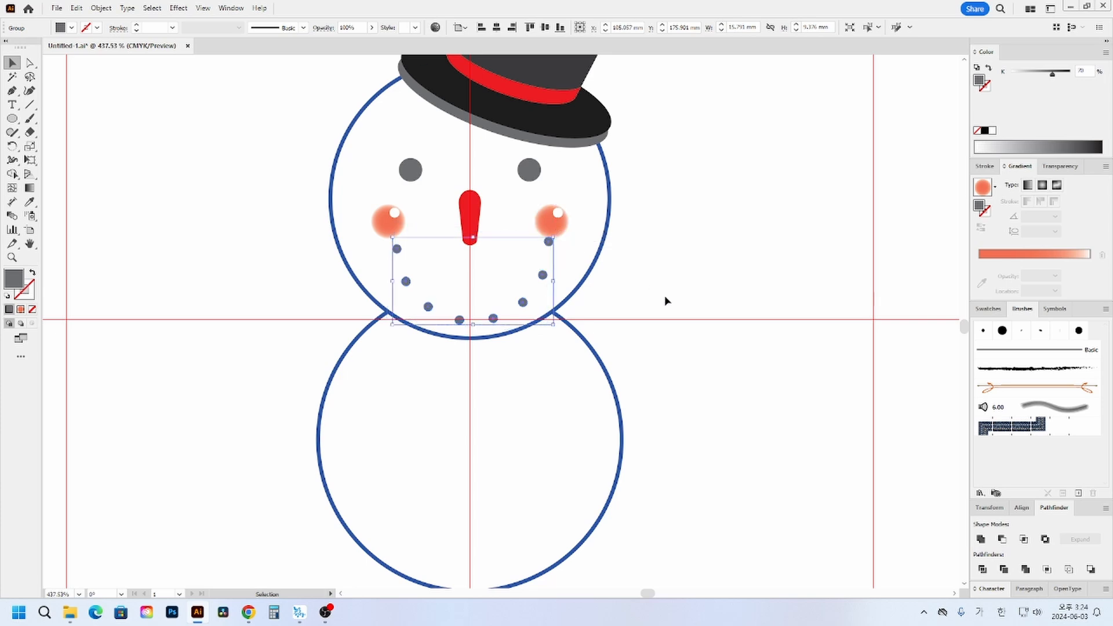
left_click(734, 313)
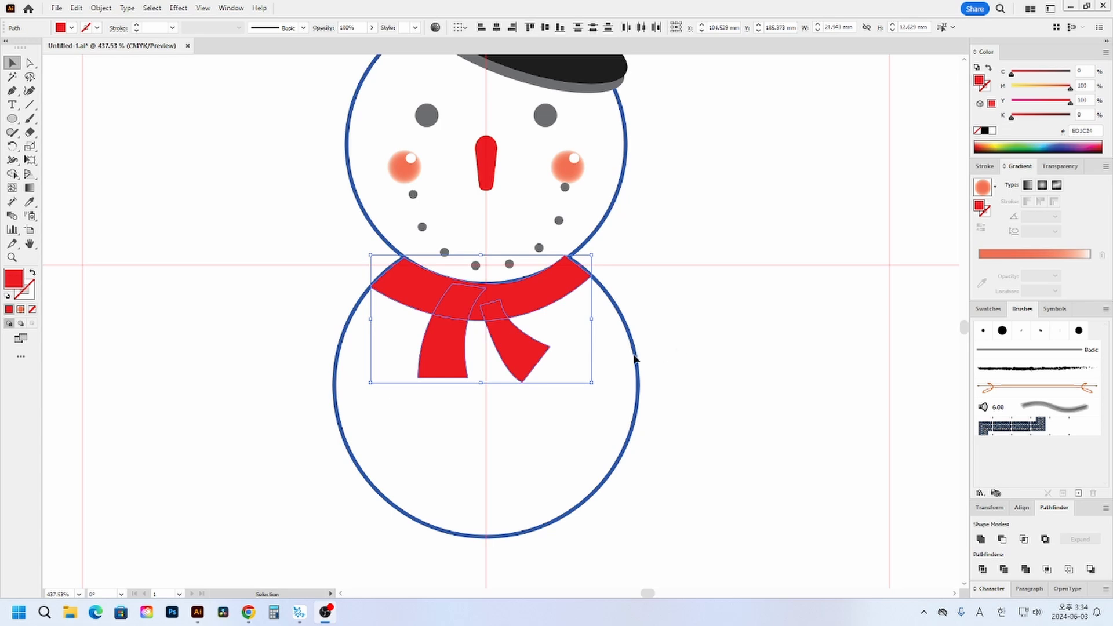
left_click(734, 305)
left_click(521, 308)
left_click_drag(521, 308, 520, 346)
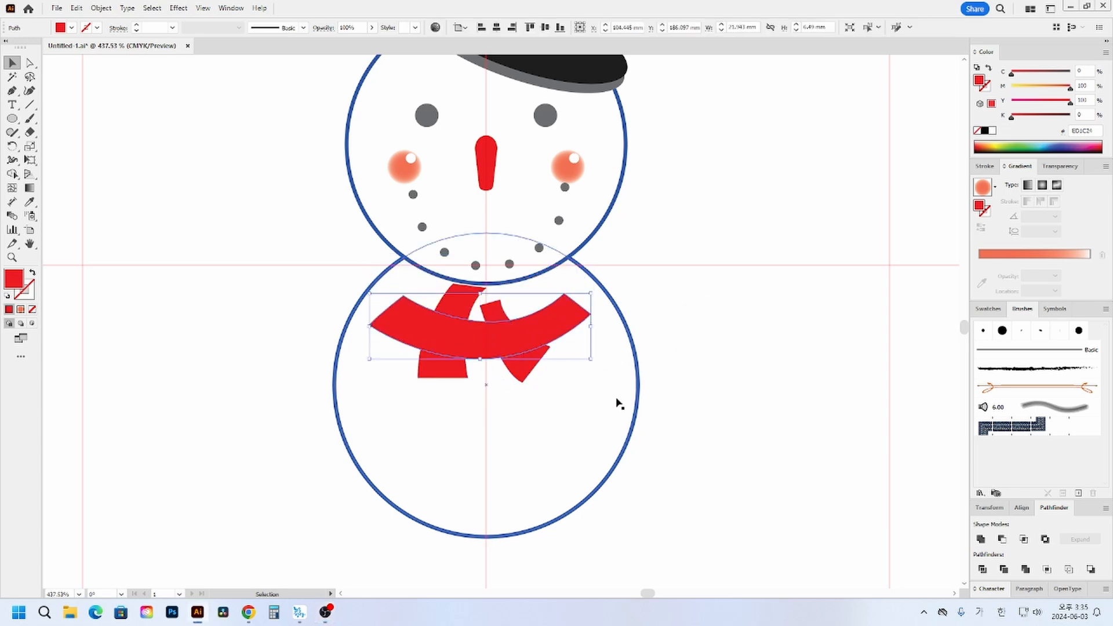
key("ctrl+z")
left_click(676, 328)
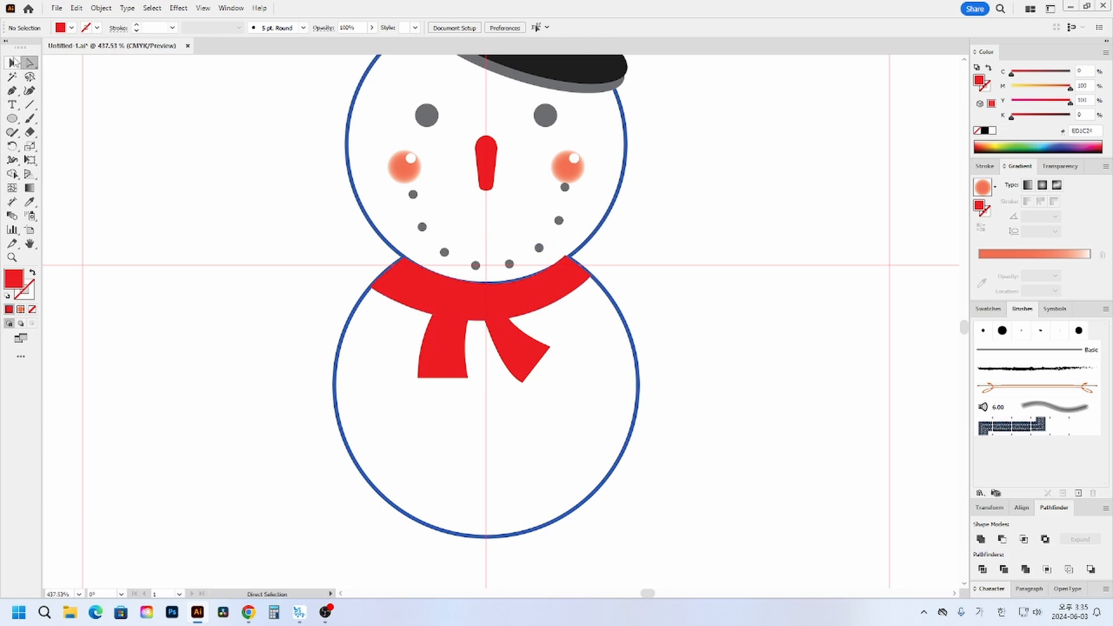
- Start the Scribble effect on the three red scarf pieces, keeping the scarf in view beside its options
left_click(510, 306)
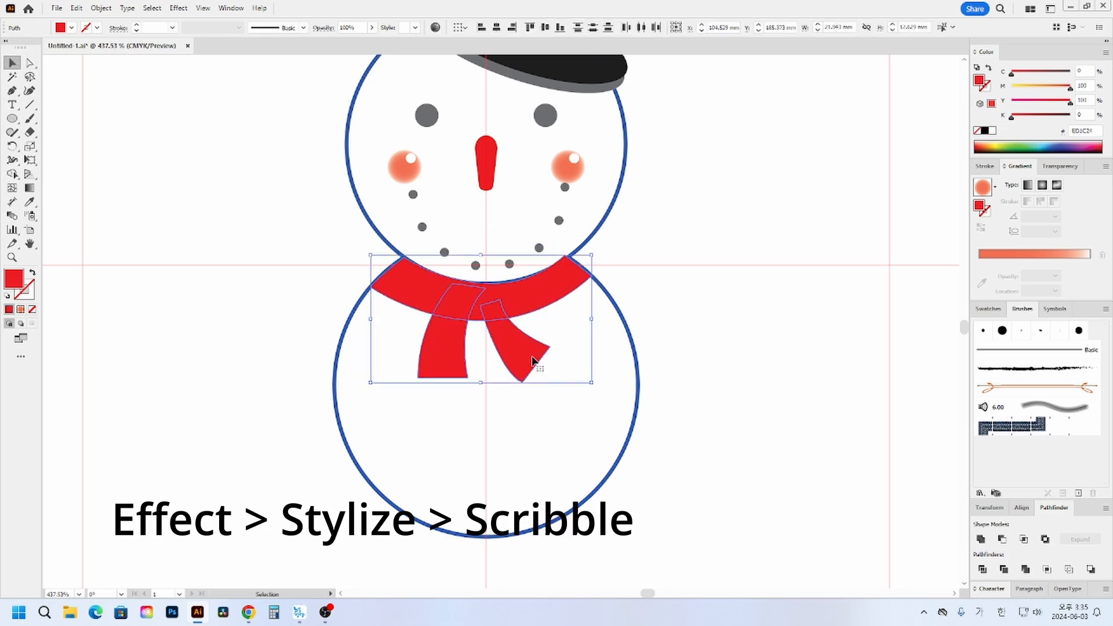
left_click(179, 7)
mouse_move(247, 142)
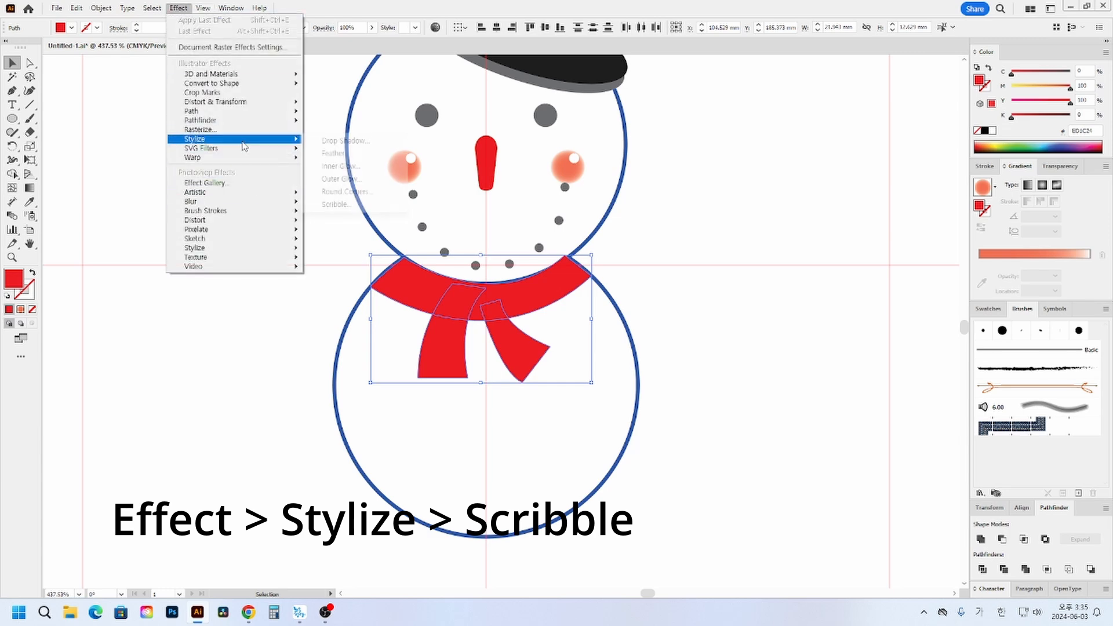
left_click(347, 204)
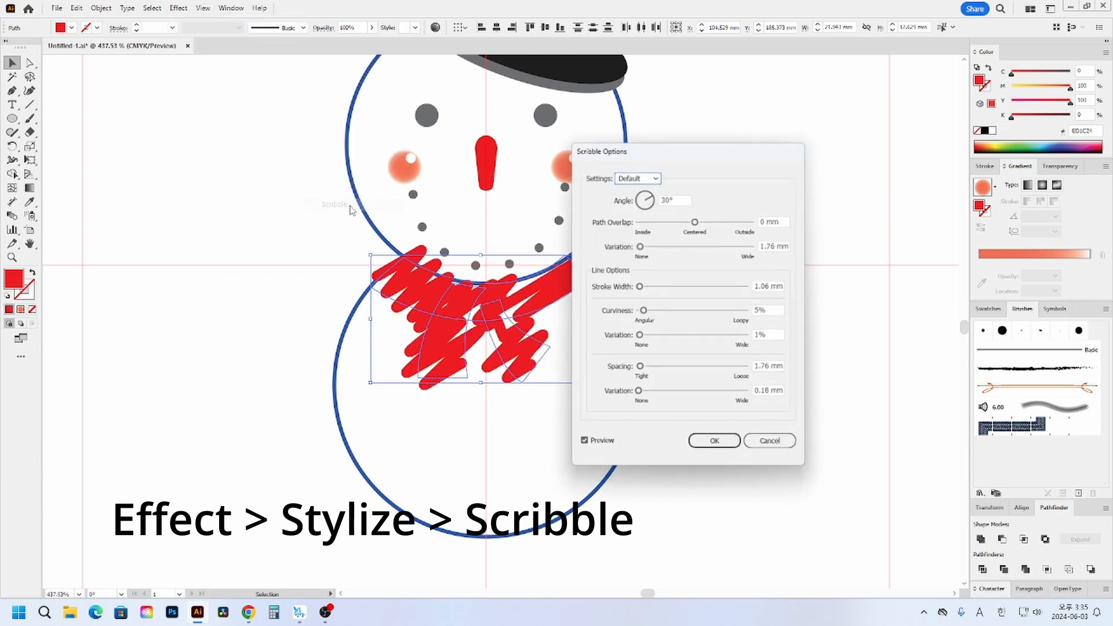
left_click_drag(690, 149, 817, 149)
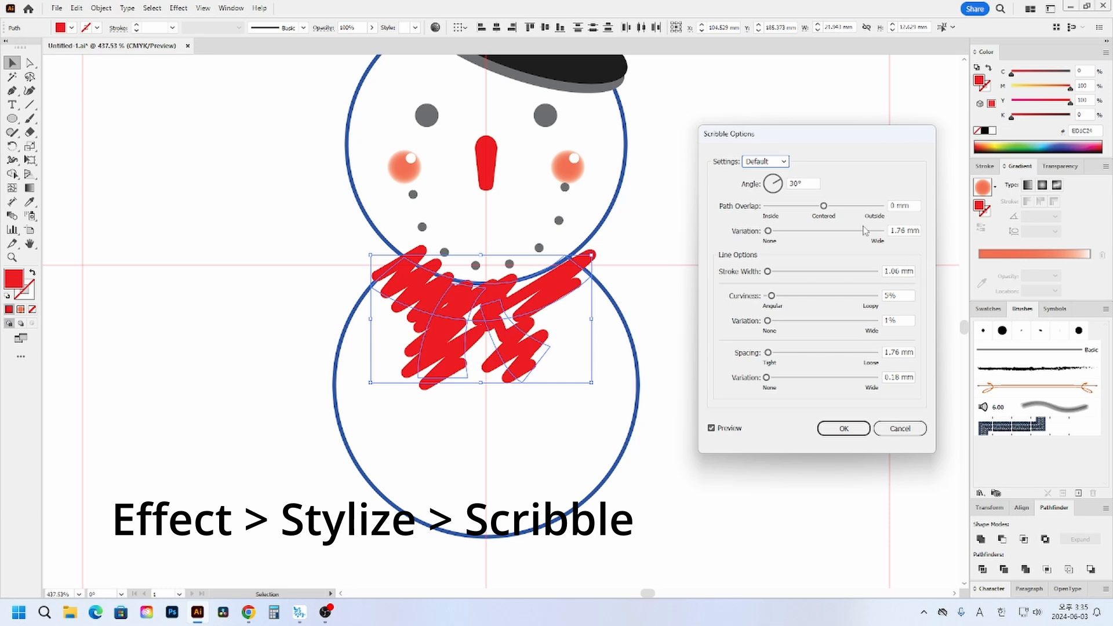
- Try a 0 mm path variation on the scarf's scribble, then preview the Default, Childlike, Dense, Loose and Moiré presets
double_click(899, 231)
key("Down")
key("Down")
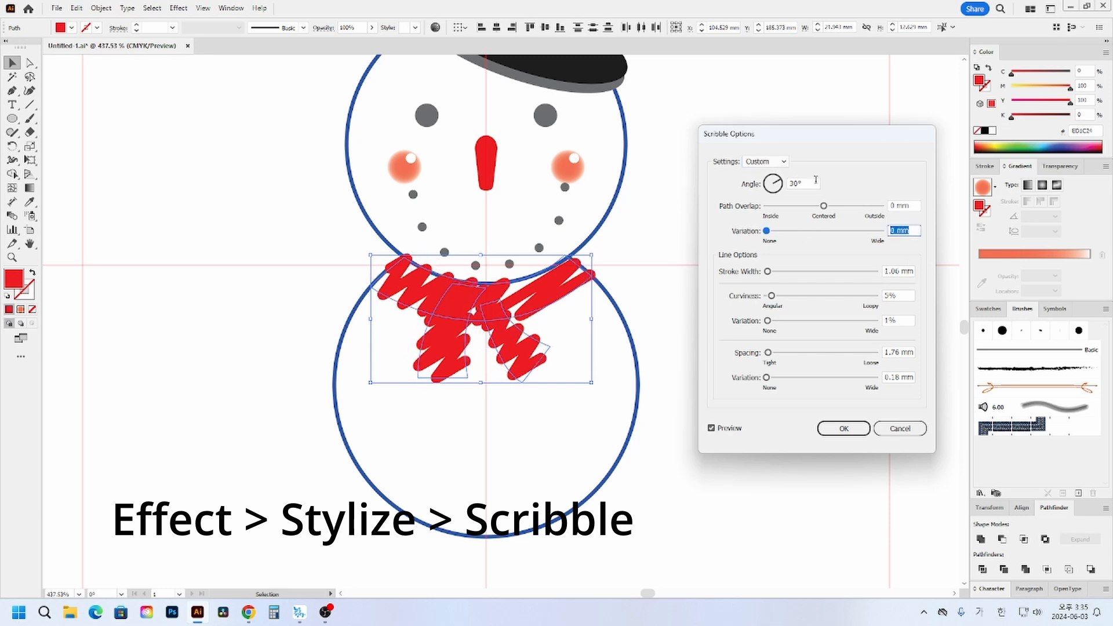
left_click(774, 162)
left_click(770, 188)
left_click(766, 162)
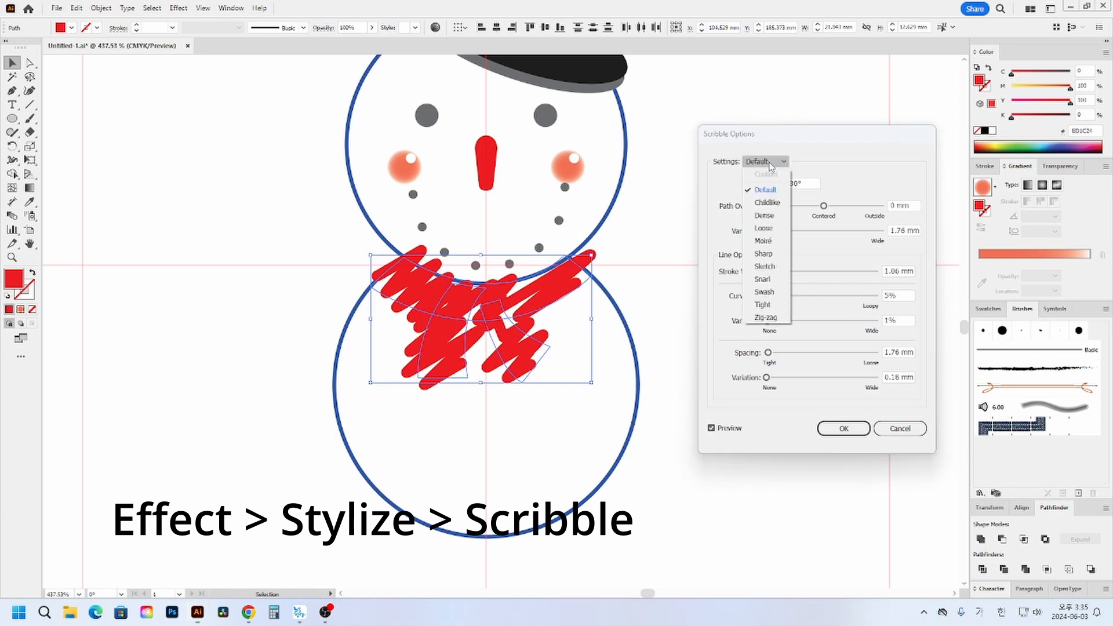
left_click(768, 199)
left_click(767, 161)
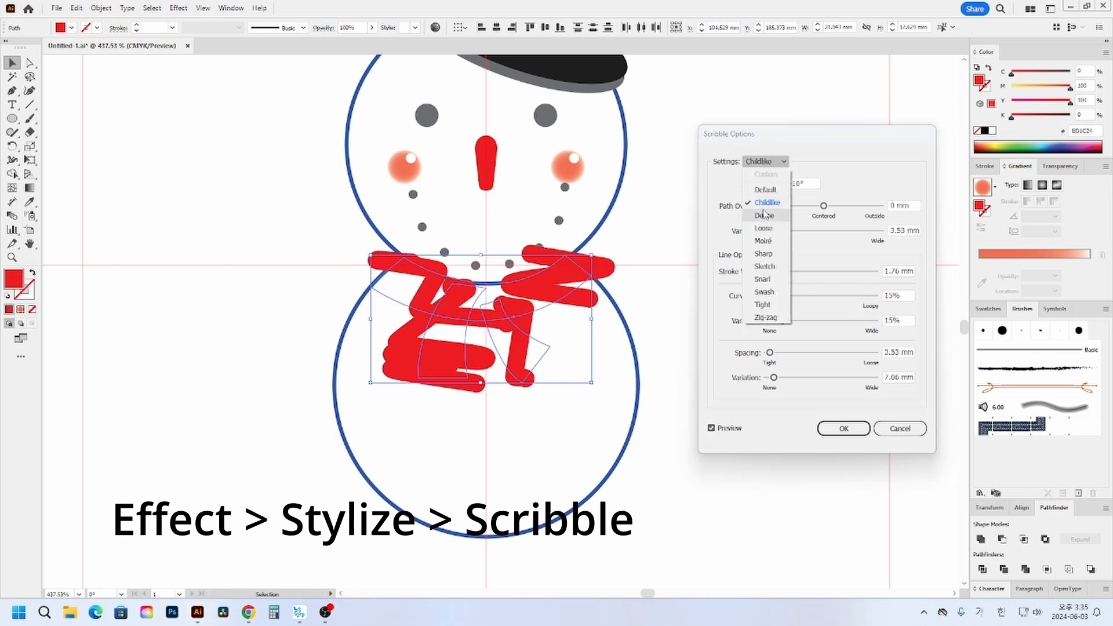
left_click(767, 212)
left_click(766, 162)
left_click(764, 228)
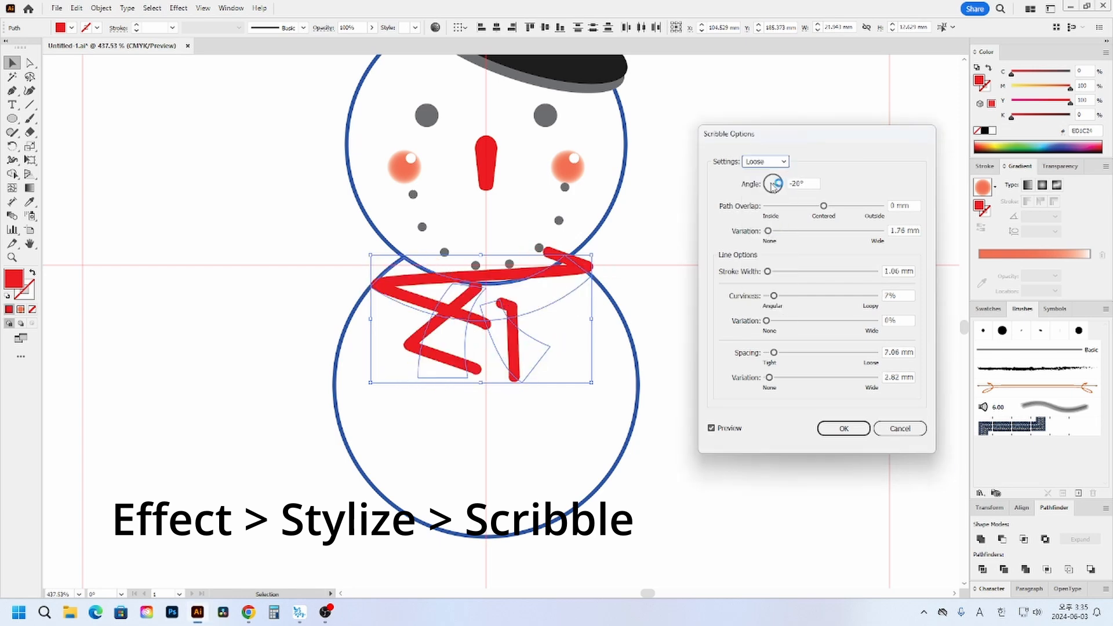
left_click(767, 162)
left_click(768, 241)
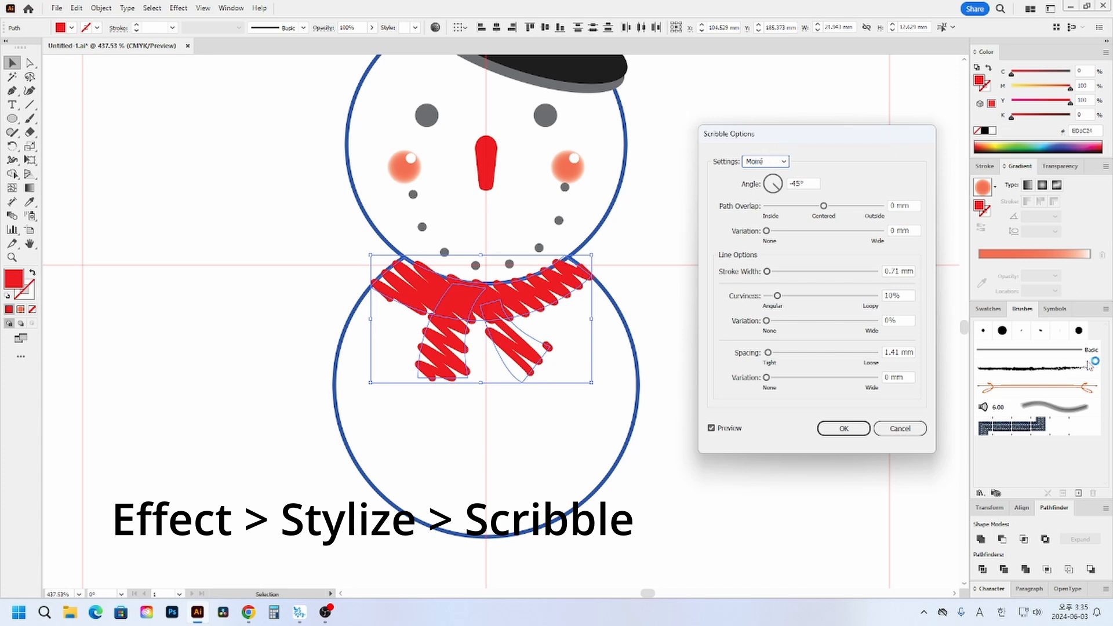
- Choose the Sharp scribble preset for the scarf and set the path overlap variation to 0 mm
left_click(783, 164)
left_click(764, 254)
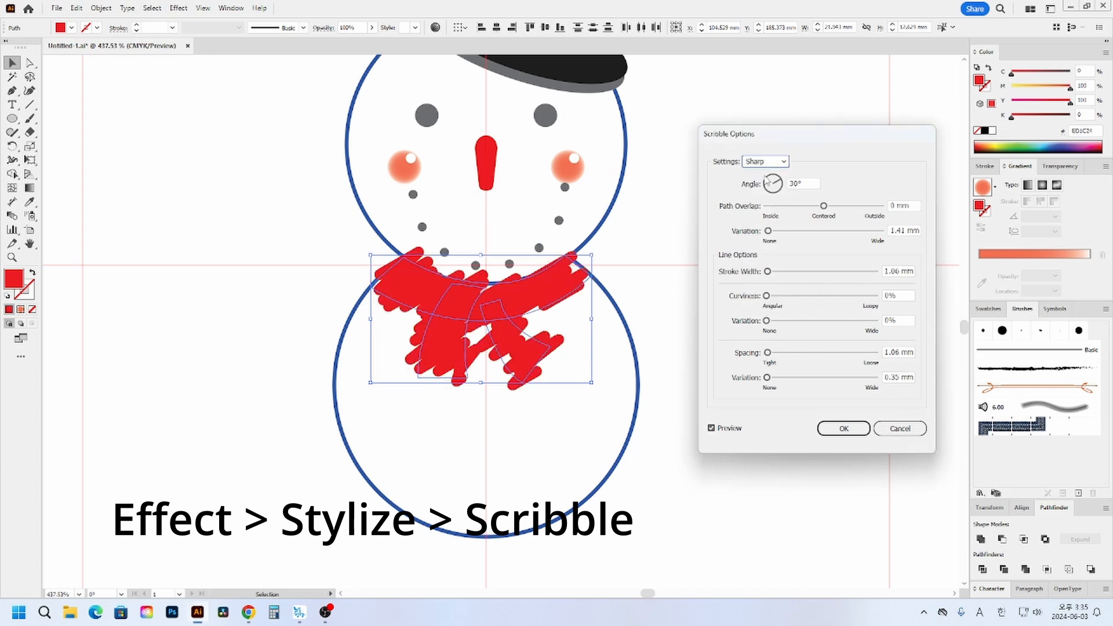
double_click(894, 230)
type("0")
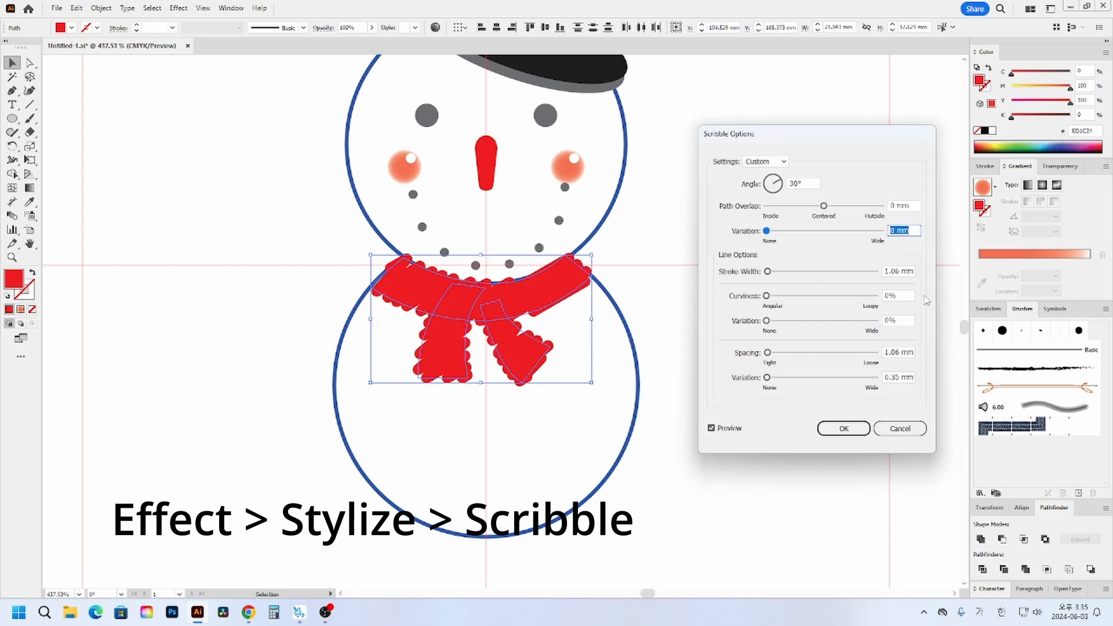
- Set the scribble stroke width to 0.7 mm and apply the effect to the scarf
double_click(903, 271)
type("0")
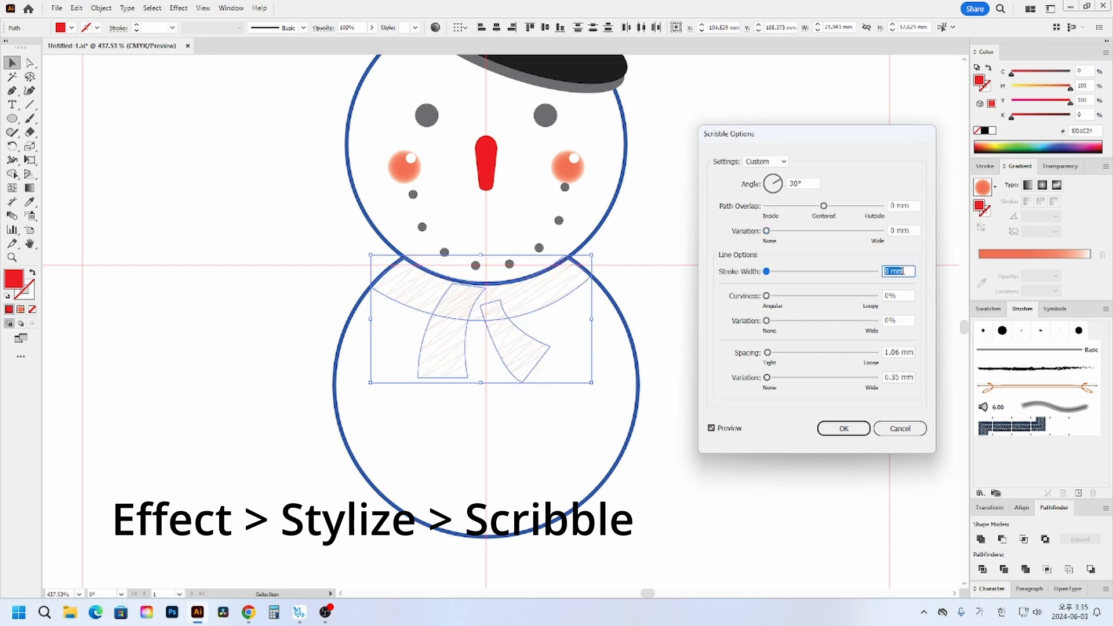
key("Up")
type("0.5")
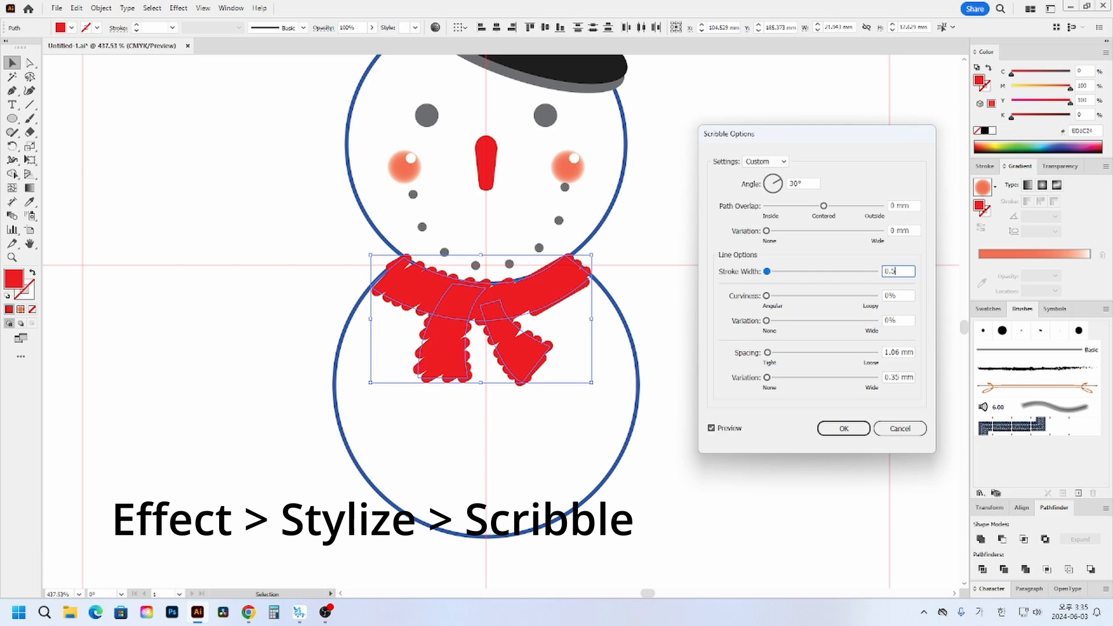
left_click(908, 295)
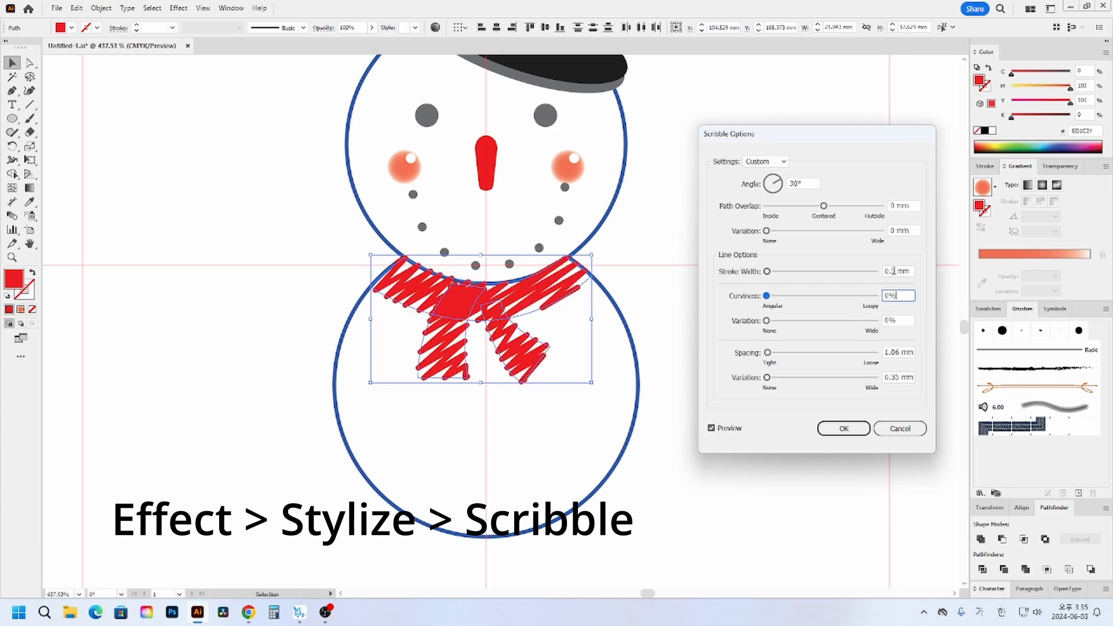
double_click(895, 272)
type("0.7")
left_click(896, 295)
left_click(844, 429)
left_click(806, 377)
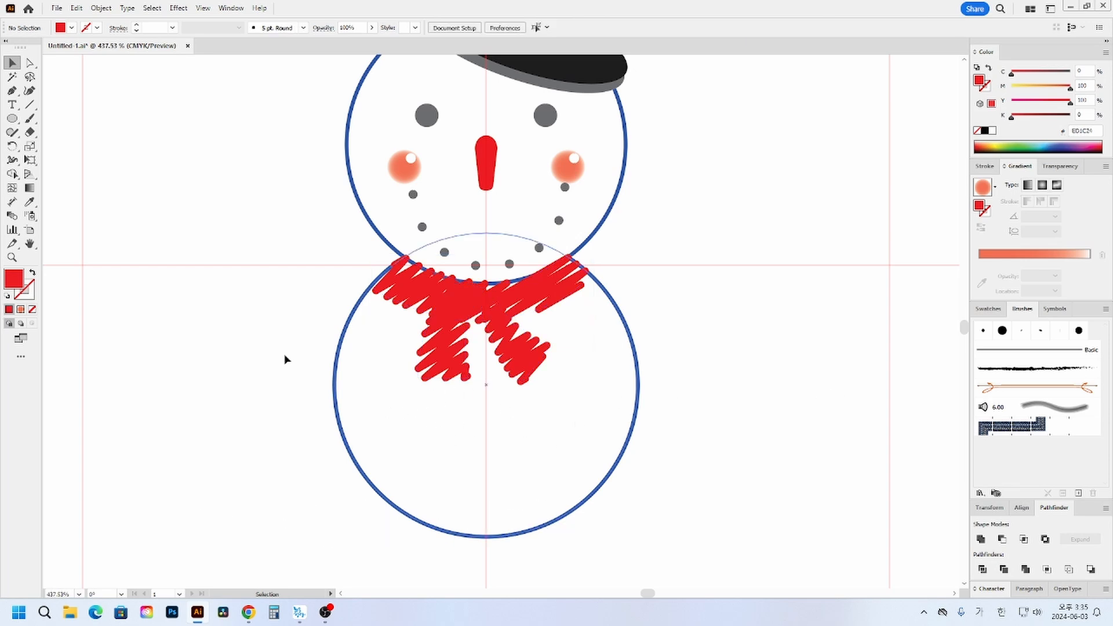
double_click(30, 243)
left_click_drag(551, 431, 546, 365)
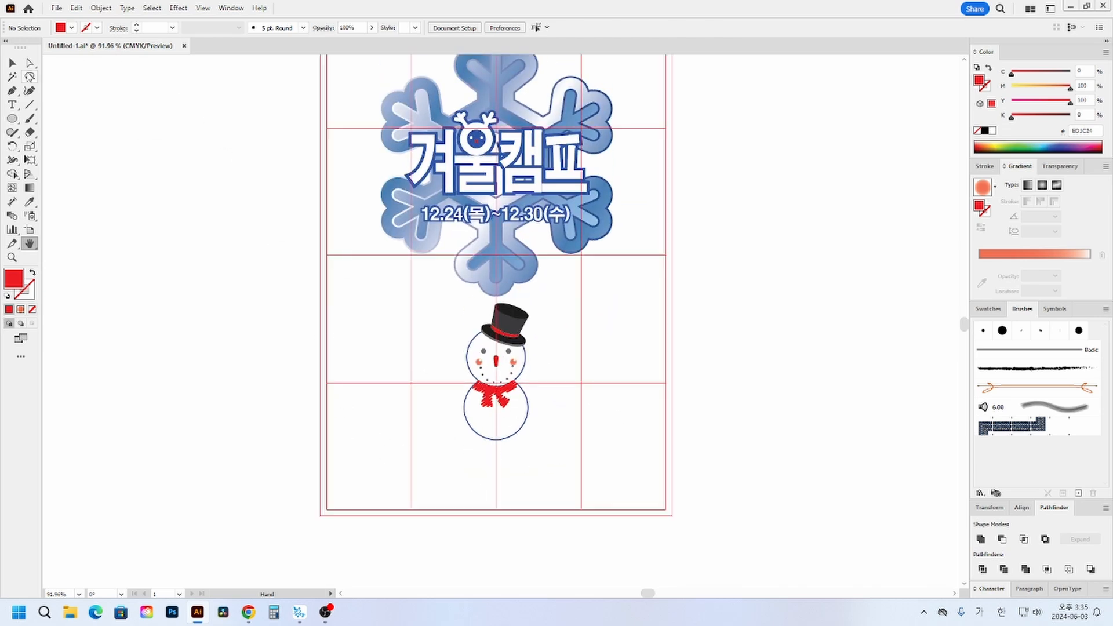
left_click(13, 62)
left_click(11, 257)
left_click_drag(550, 453, 639, 491)
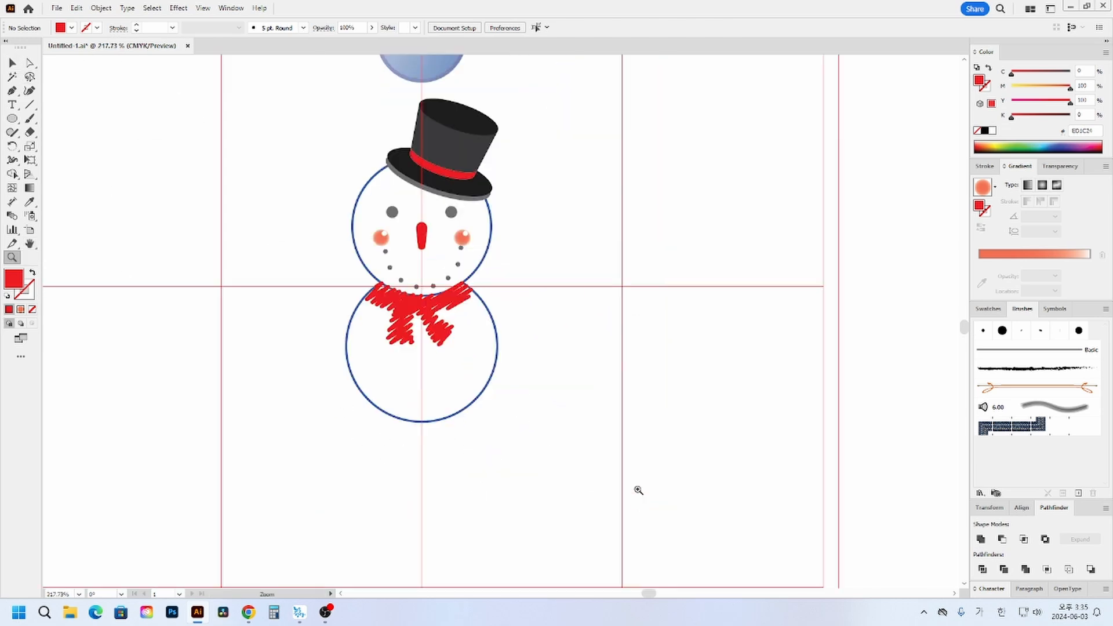
left_click_drag(386, 187, 656, 458)
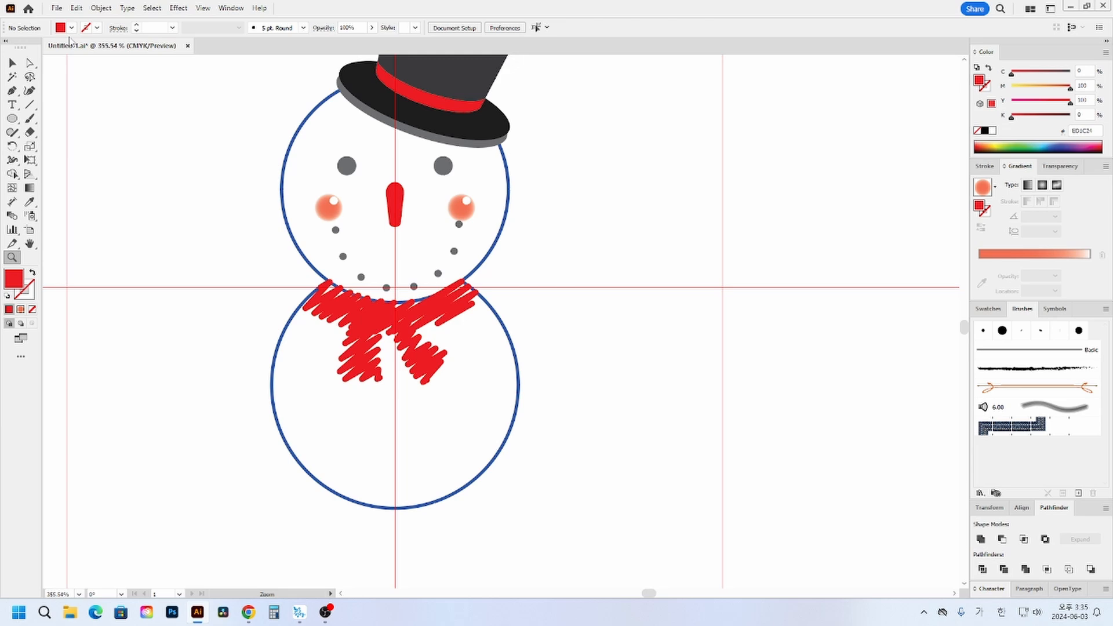
left_click(13, 62)
left_click_drag(300, 191, 302, 192)
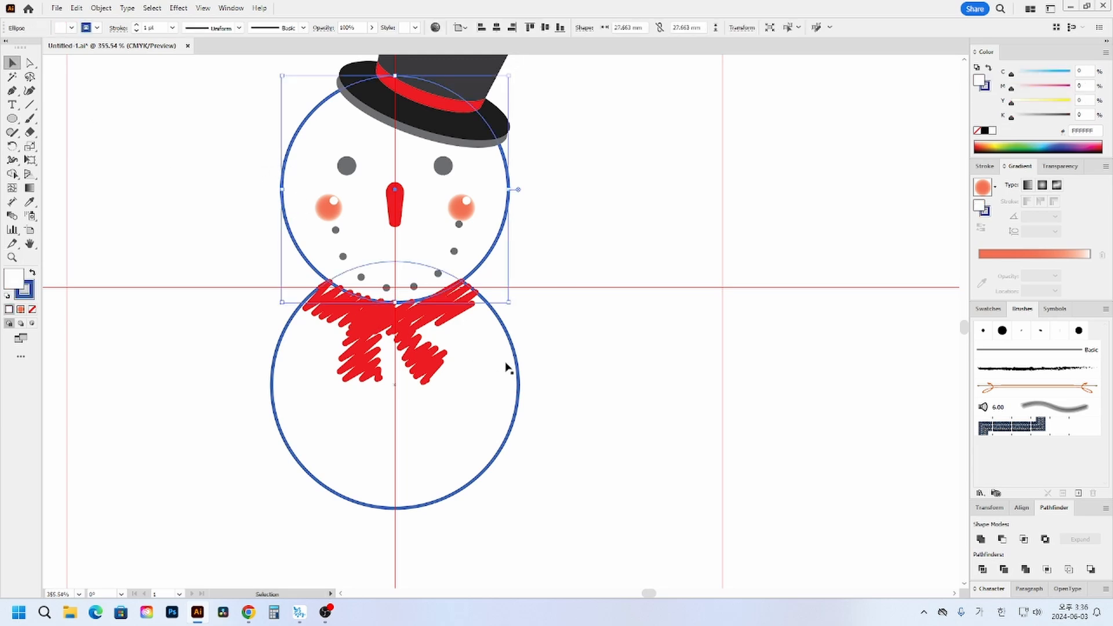
left_click(514, 402)
left_click(498, 222)
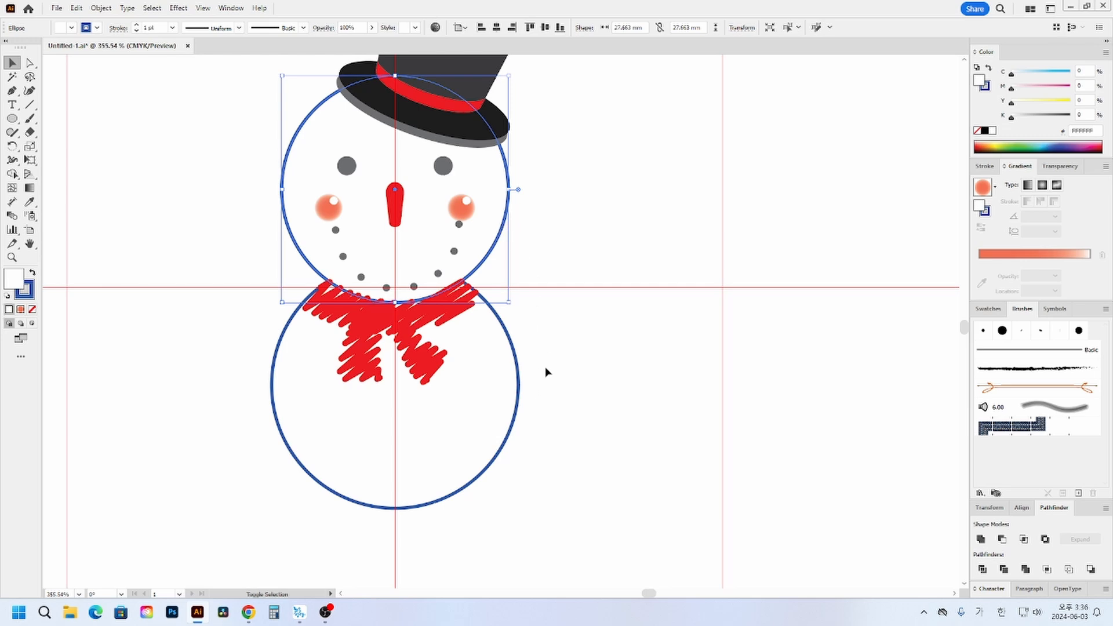
left_click(518, 380, "shift")
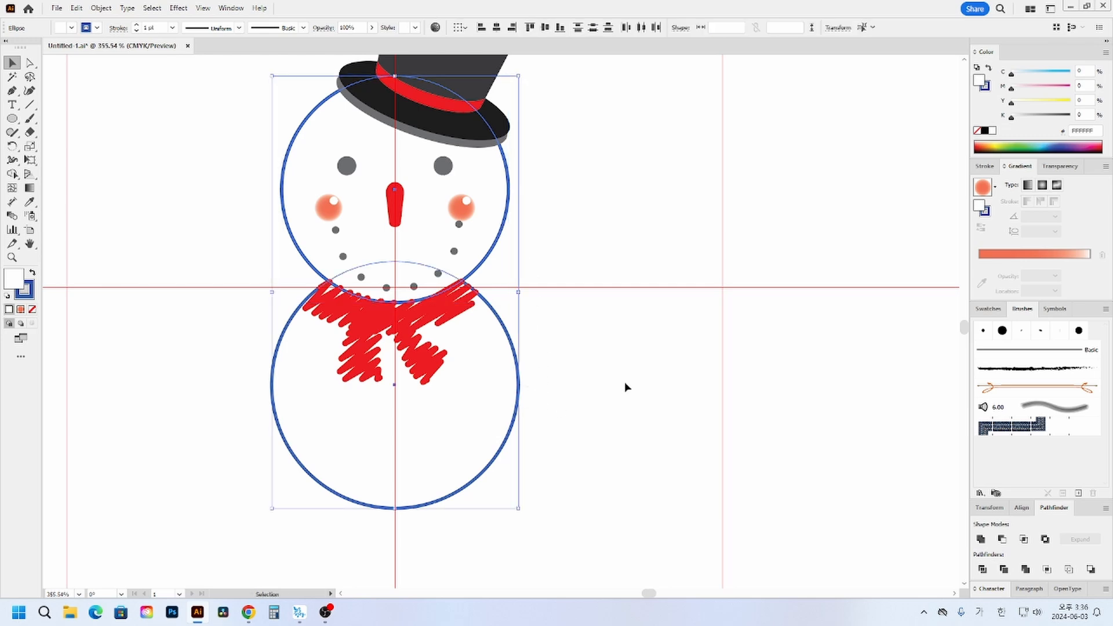
left_click(197, 263)
- Draw a rectangle about 62 by 63 mm over the snowman, with a blue fill and no stroke
left_click_drag(605, 261, 651, 286)
left_click_drag(12, 118, 58, 114)
scroll(198, 82, "up", 2)
mouse_move(196, 71)
left_mouse_down()
mouse_move(673, 425)
mouse_move(706, 586)
left_mouse_up()
left_click(32, 273)
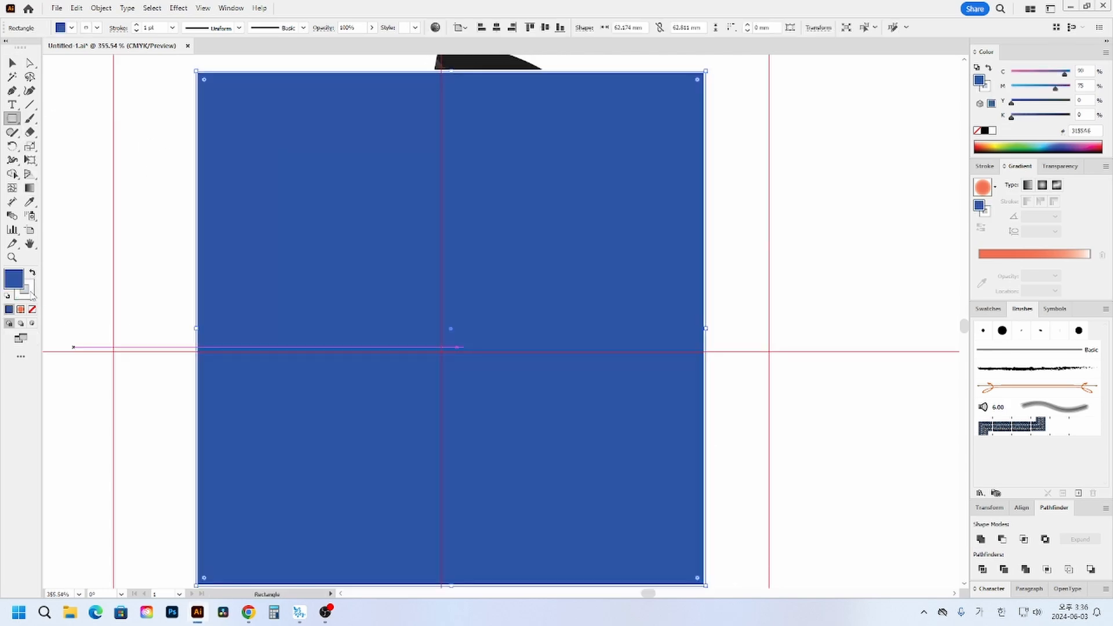
left_click(32, 309)
- Send the blue rectangle behind all the artwork and lock it
key("ctrl+shift+bracketleft")
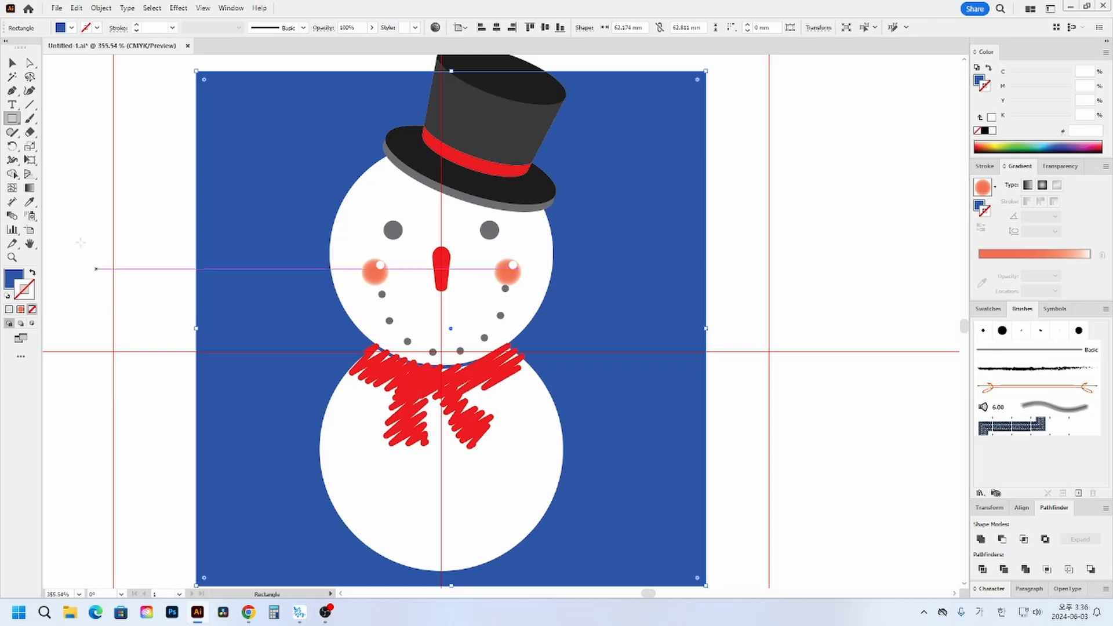
left_click(12, 62)
key("ctrl+2")
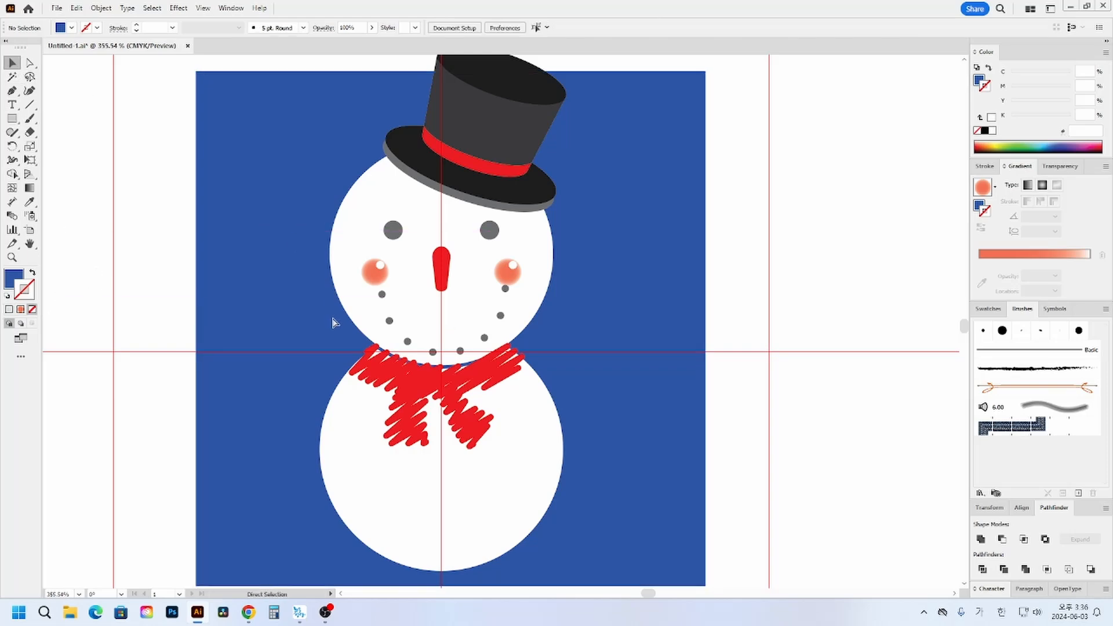
- Remove the blue stroke from the snowman's head and body circles
left_click(352, 251)
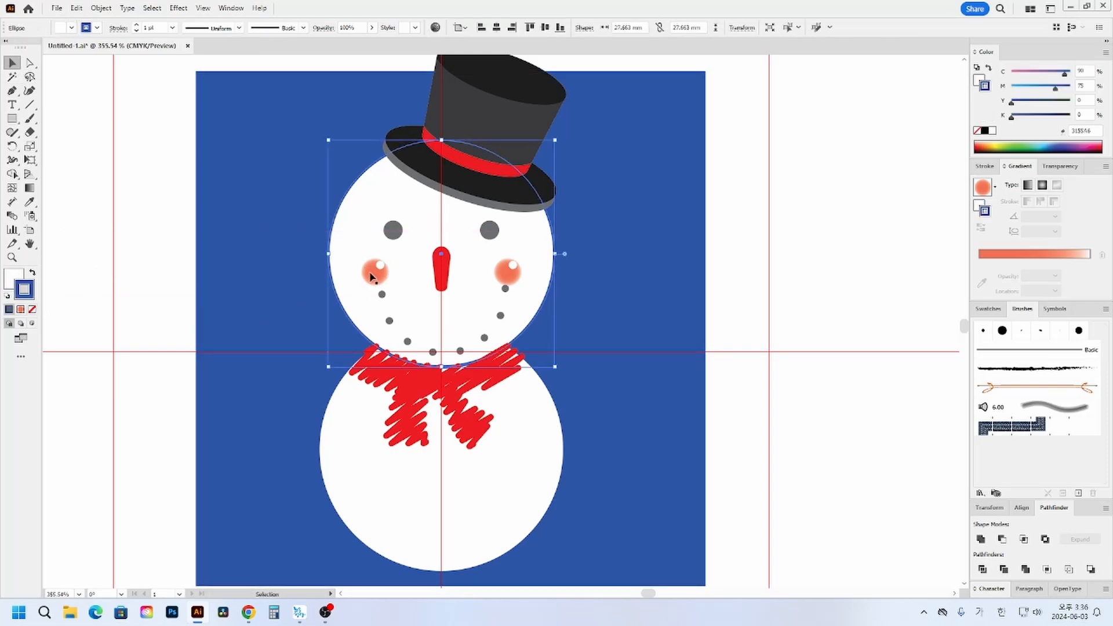
left_click(510, 510, "shift")
left_click(33, 310)
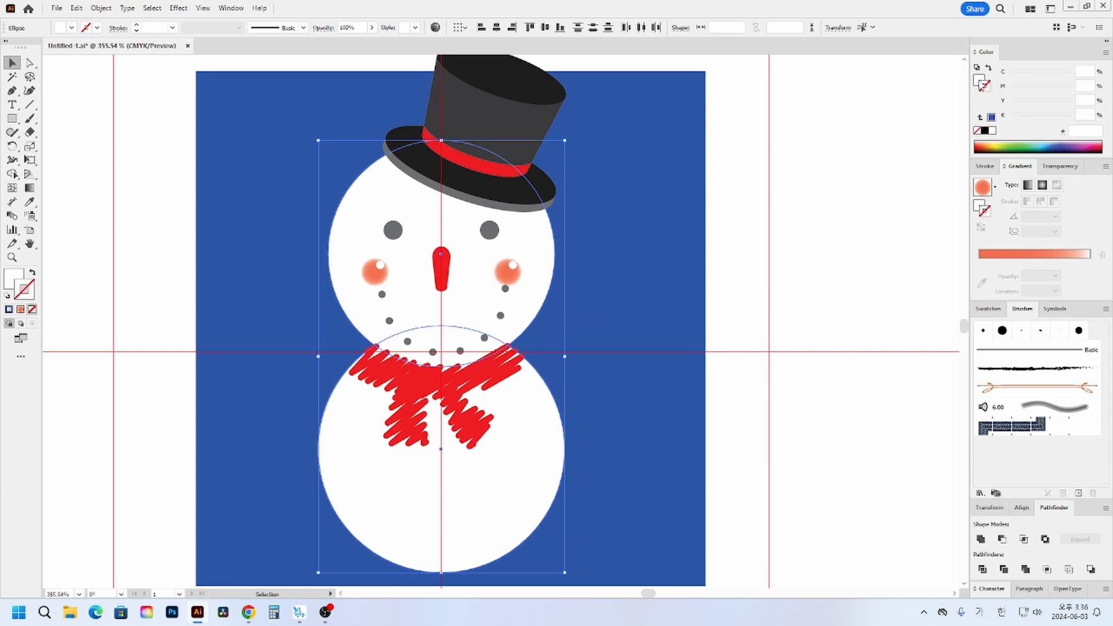
- Fill the snowman's head and body circles with the radial gradient and set its inner stop to C 5, M 5, Y 0
left_click(985, 81)
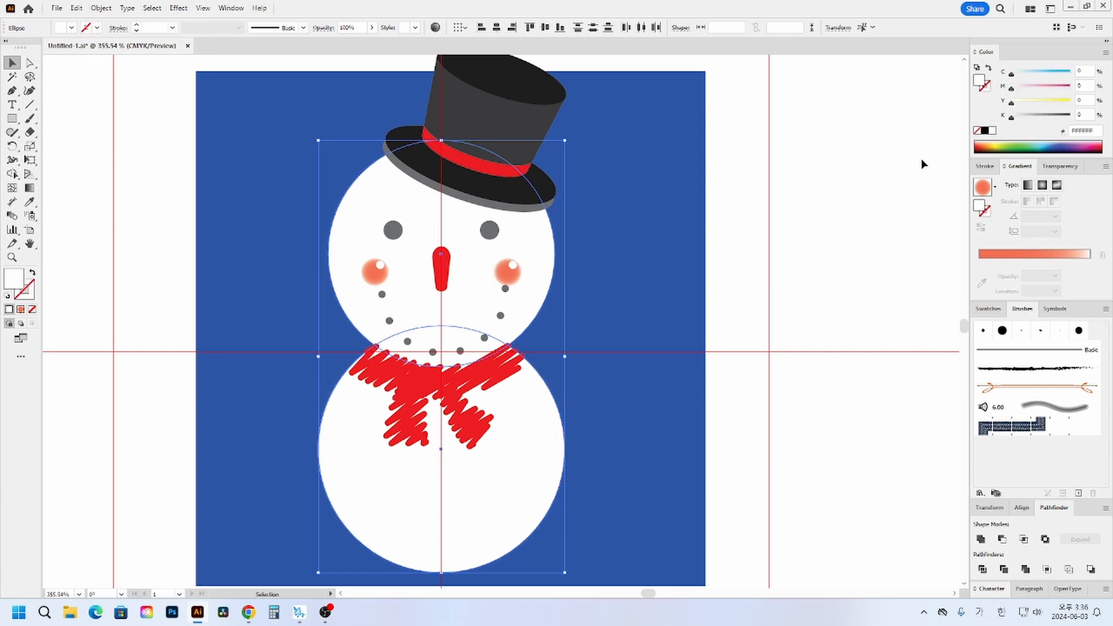
left_click(984, 188)
left_click(980, 262)
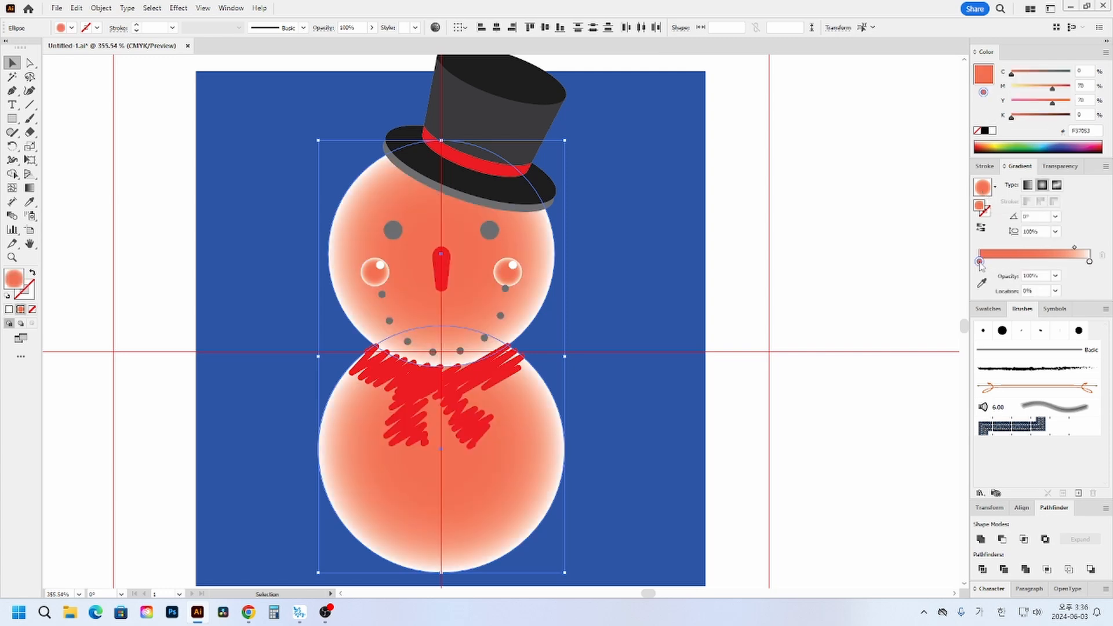
left_click_drag(1088, 71, 992, 70)
type("5")
key("Tab")
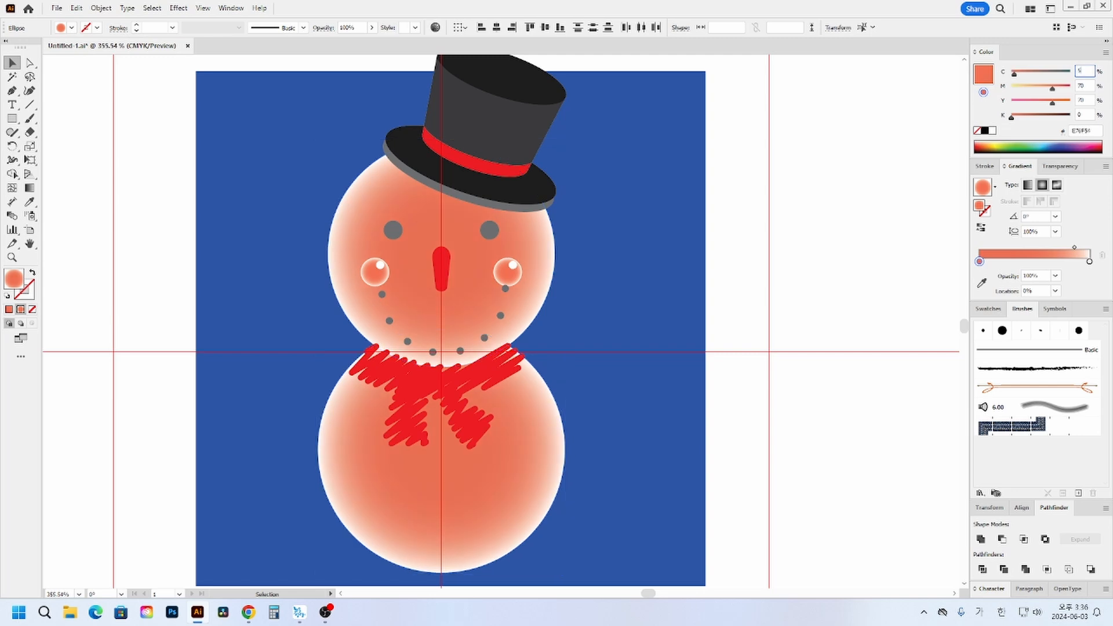
type("5")
key("Tab")
type("0")
key("Tab")
key("Return")
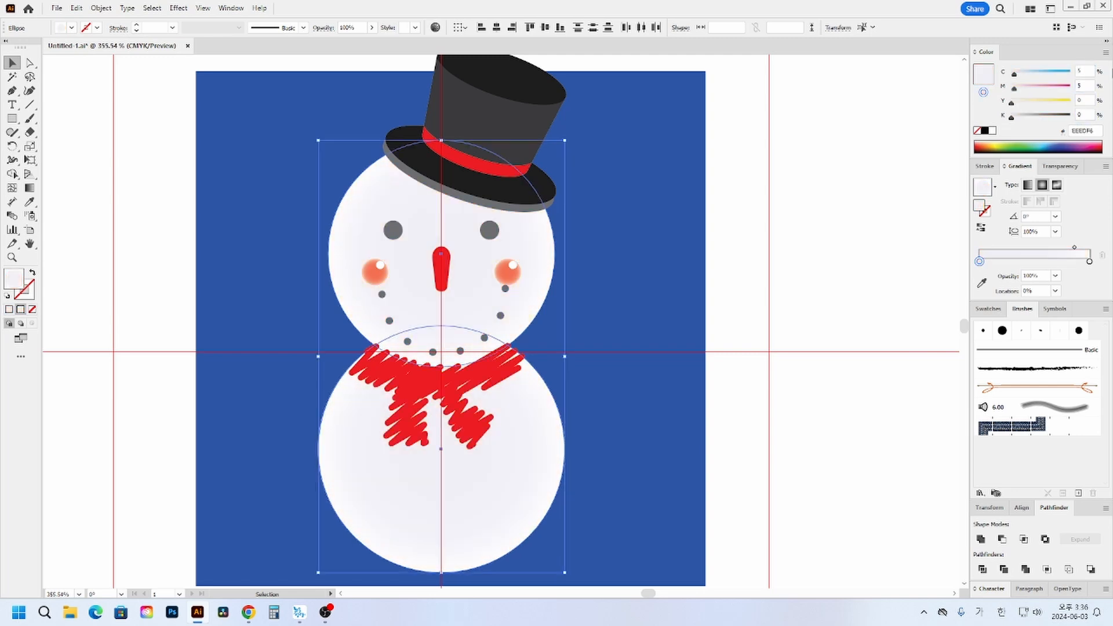
- Set the gradient's outer stop to C 5, M 5 with 0% opacity on the head and body circles
left_click(1090, 263)
left_click_drag(1086, 71, 926, 73)
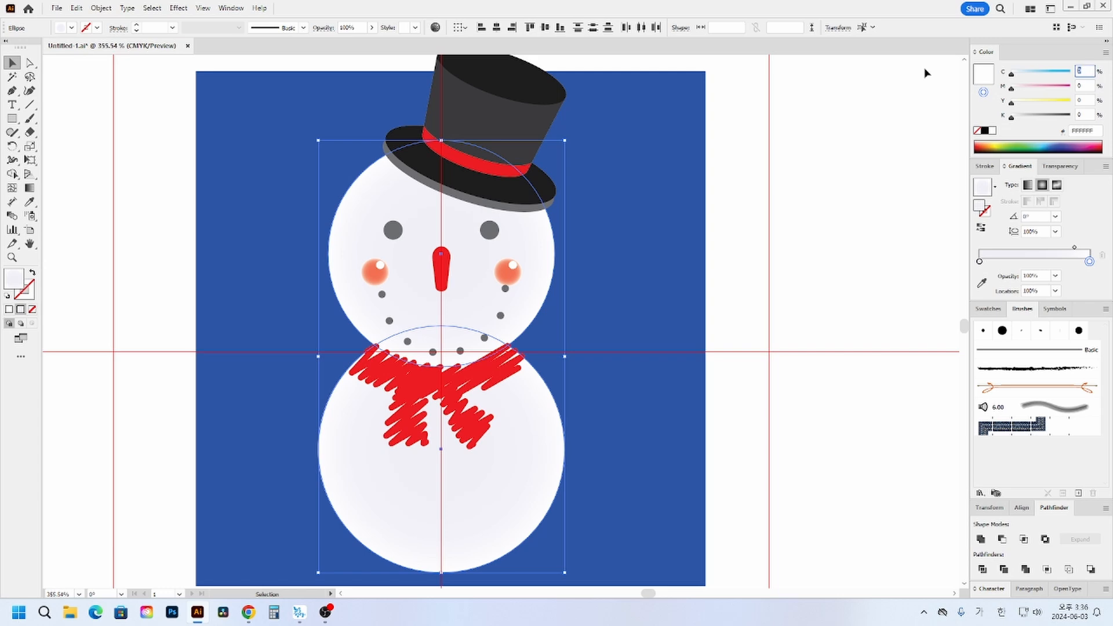
type("5")
key("Tab")
type("5")
key("Return")
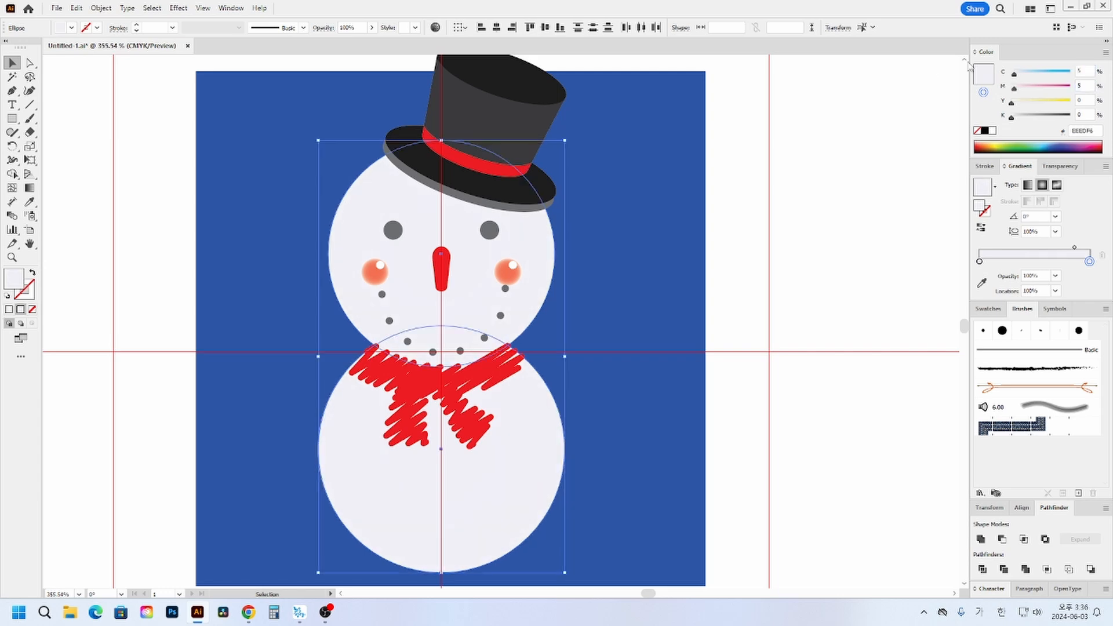
left_click(1089, 262)
left_click_drag(1090, 261, 1087, 285)
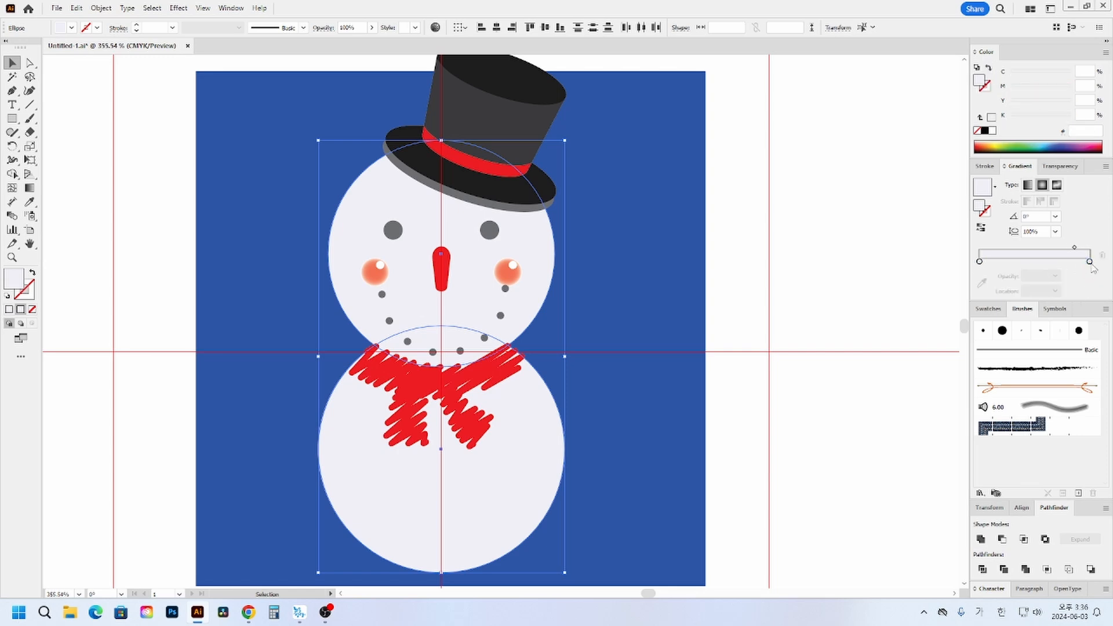
left_click(1090, 262)
double_click(1030, 276)
type("0")
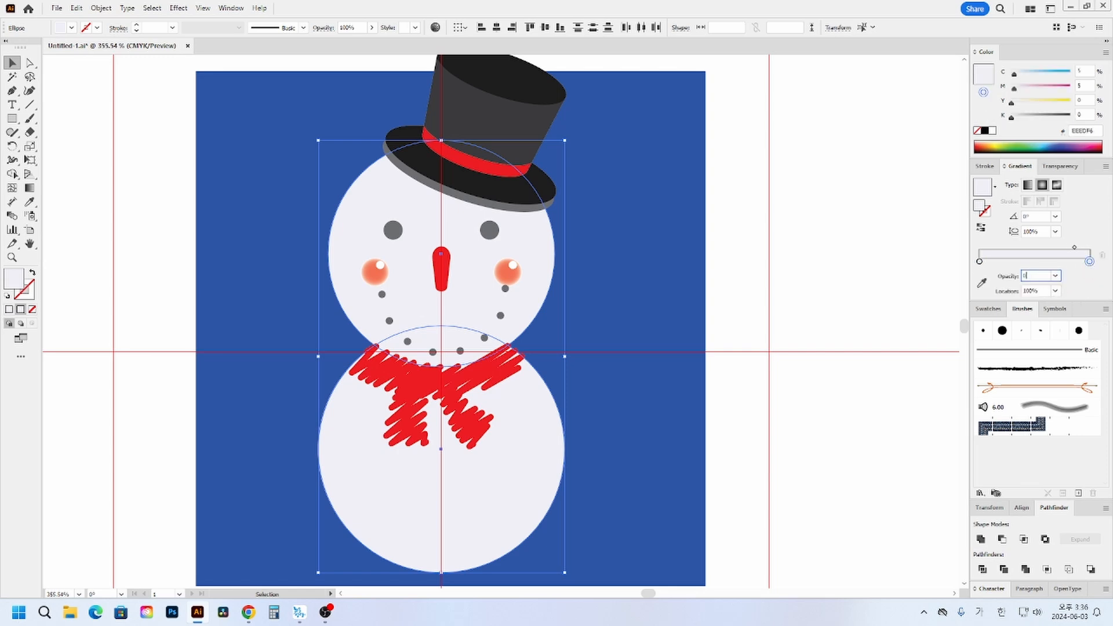
key("Return")
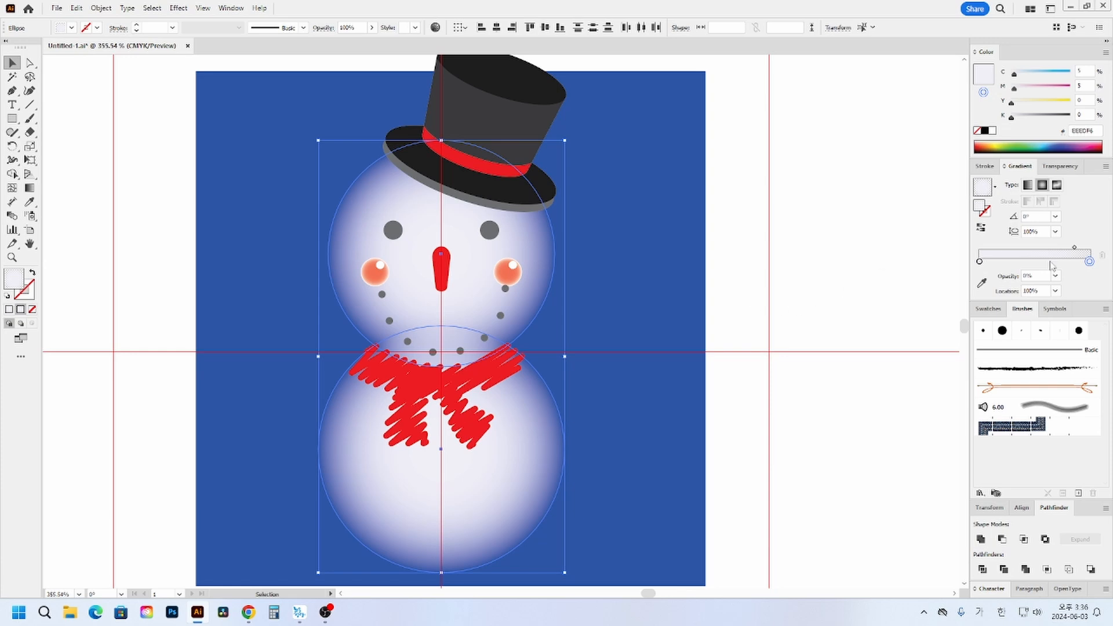
- Add a 100% opaque gradient stop at about 79% to the snowman's head so only its edge fades out
left_click(1075, 248)
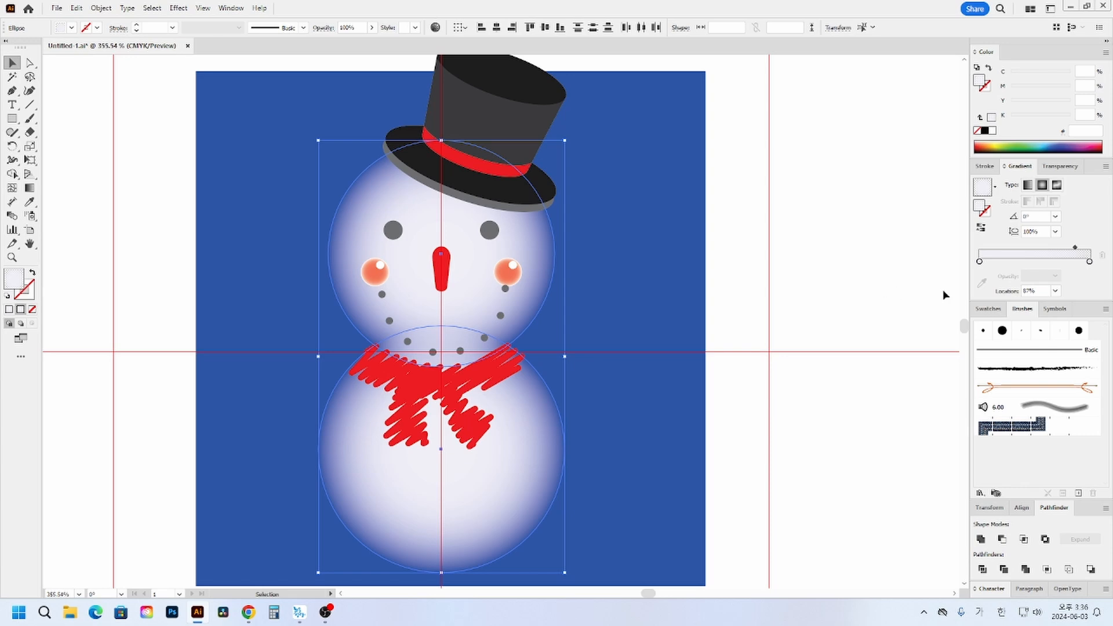
left_click(29, 188)
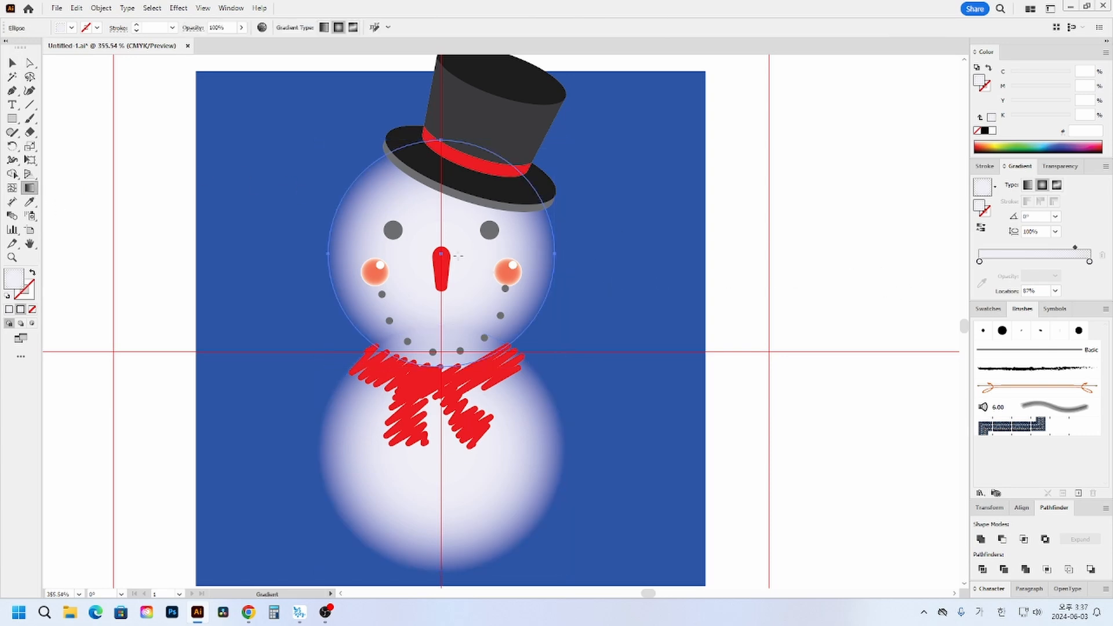
left_click_drag(454, 255, 531, 315)
key("ctrl+z")
left_click_drag(441, 254, 452, 366)
left_click_drag(1005, 267, 1066, 265)
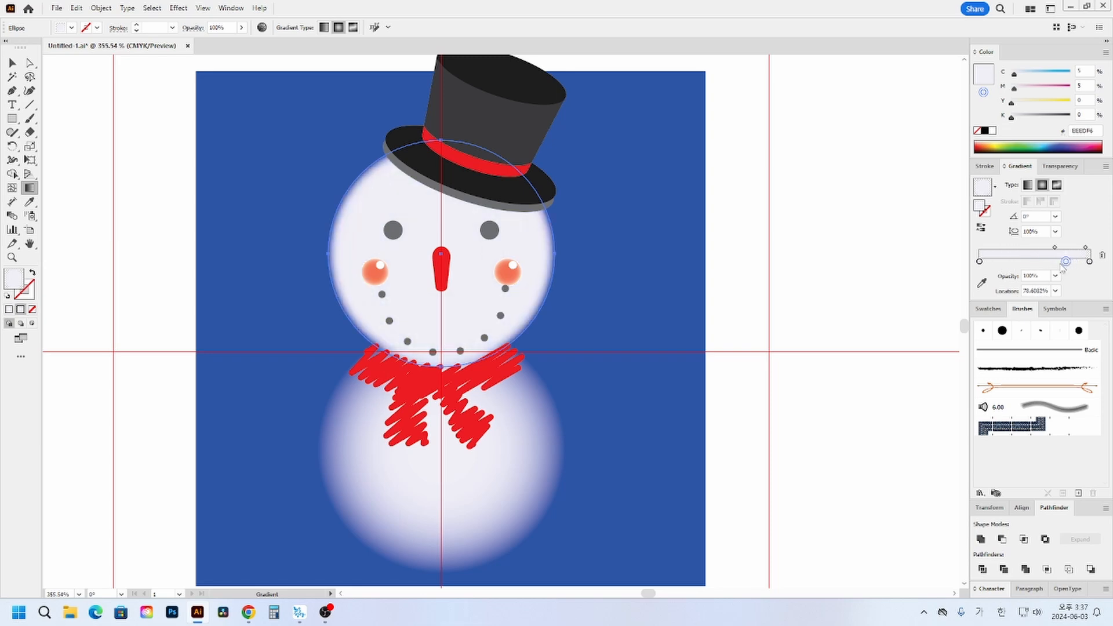
left_click(780, 278, "ctrl")
- Add a 100% opaque stop to the body circle's gradient and place it at about 90%
left_click(531, 467)
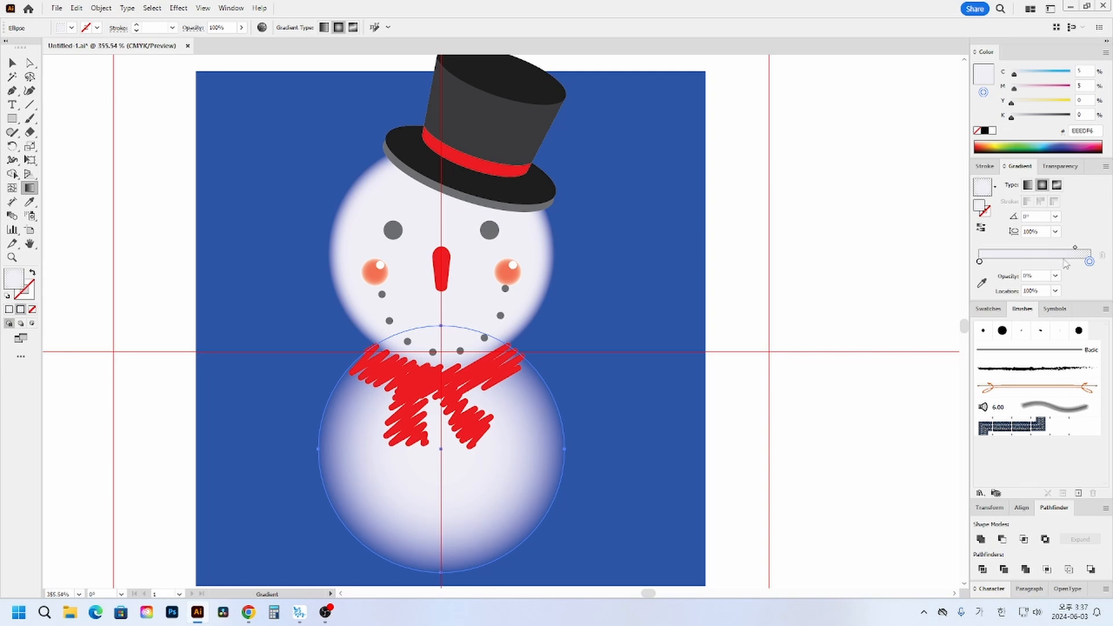
left_click(1071, 263)
left_click(1038, 276)
type("100")
key("Return")
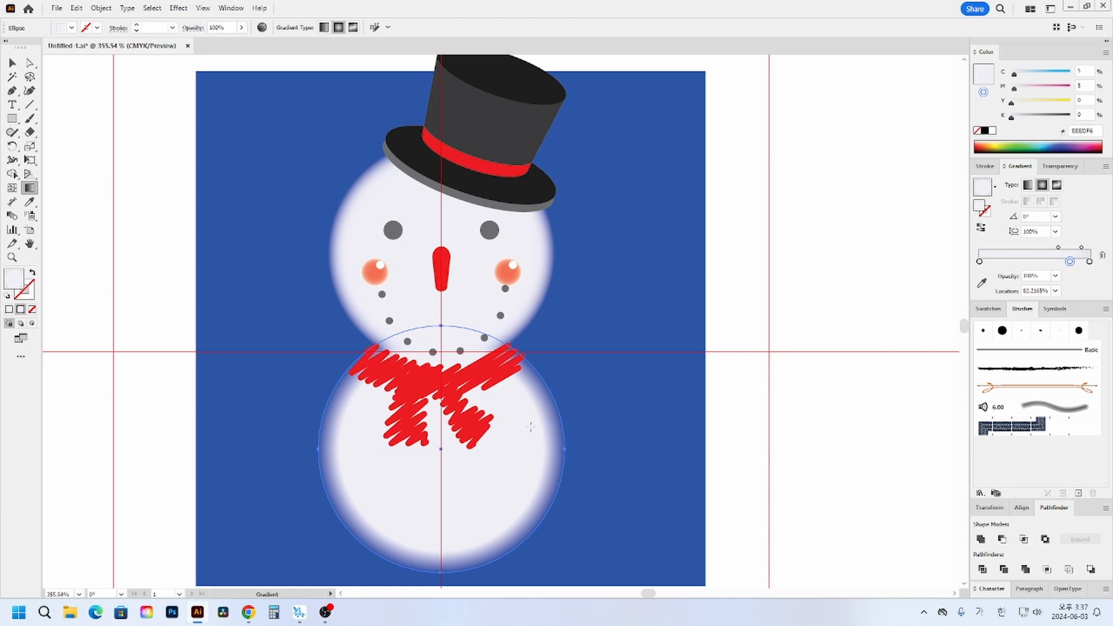
left_click_drag(1070, 261, 1079, 261)
left_click(836, 330, "ctrl")
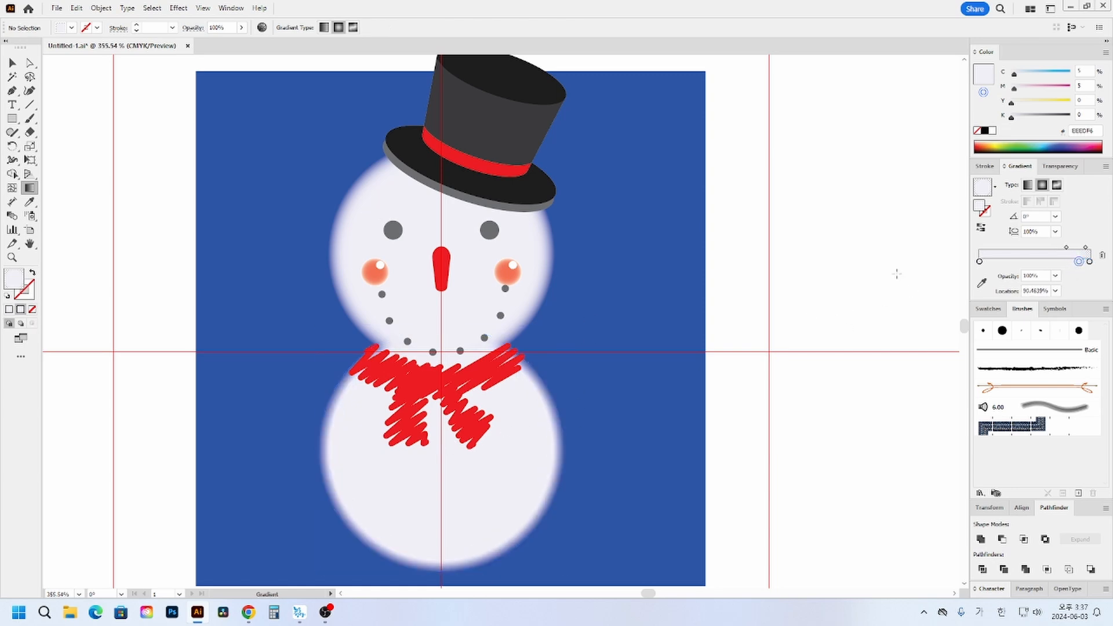
- Check the snowman's faded edges, zoom in on the lower body and open the choice of shape tools
left_click(12, 63)
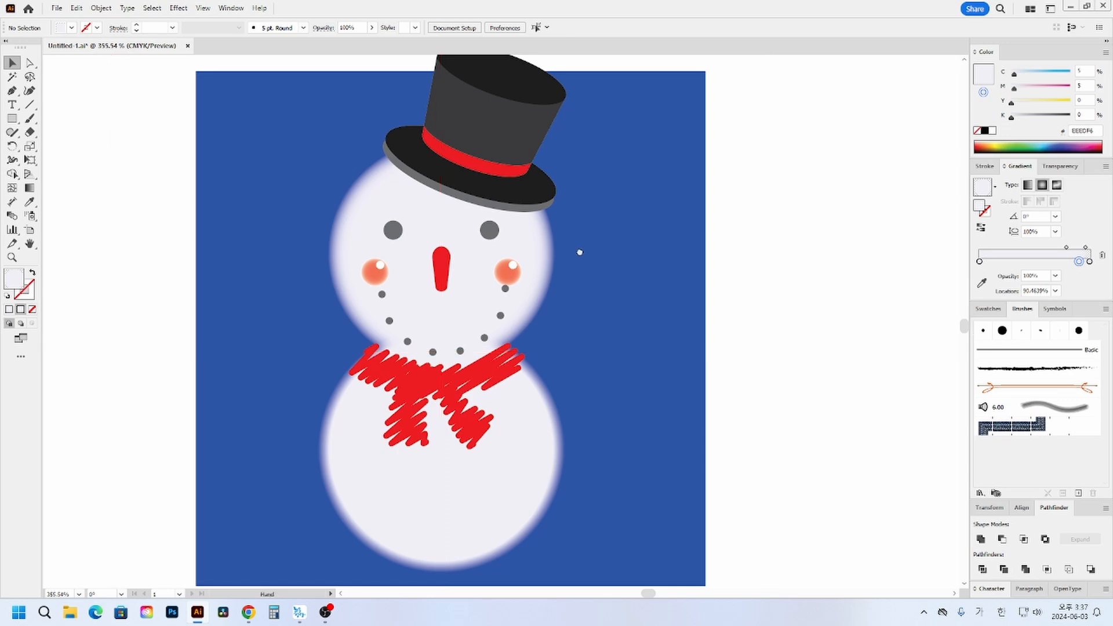
scroll(579, 255, "up", 1)
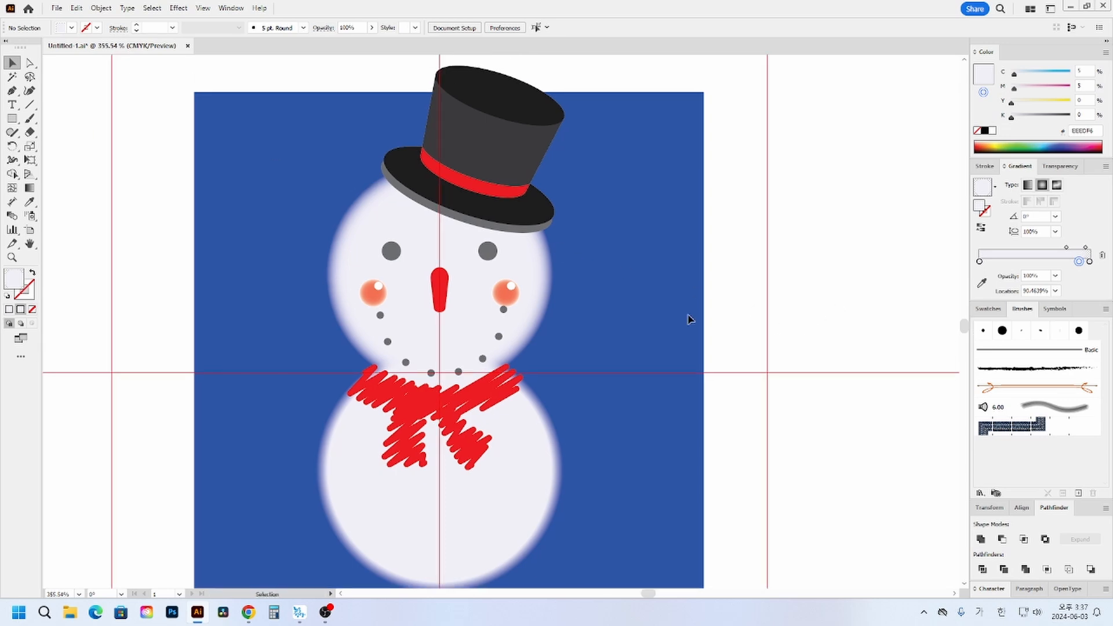
scroll(520, 422, "down", 4)
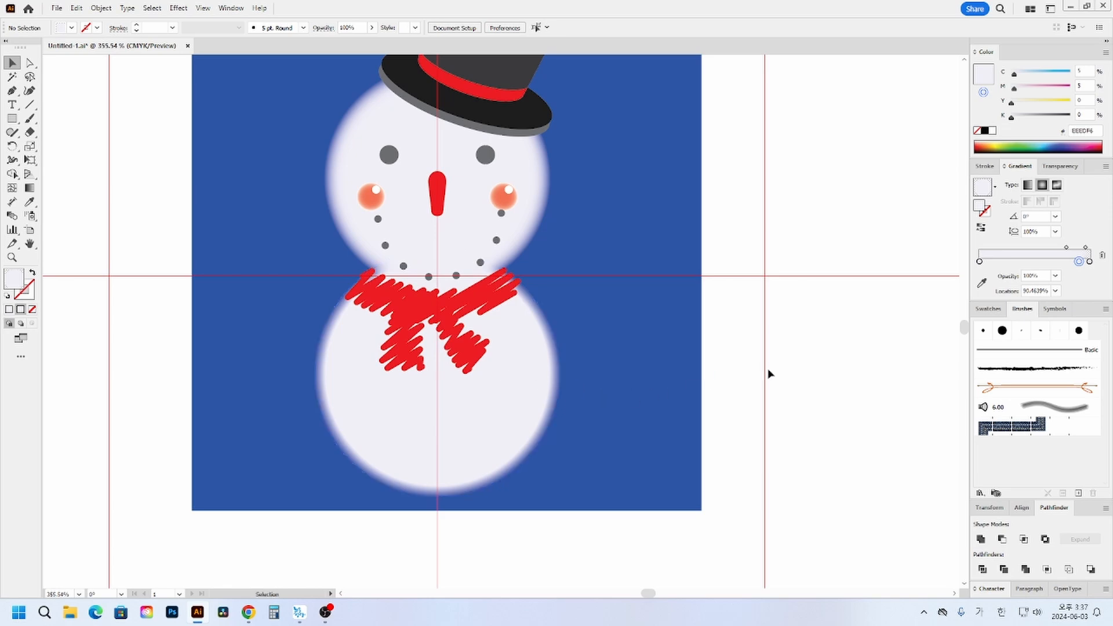
scroll(624, 375, "down", 1)
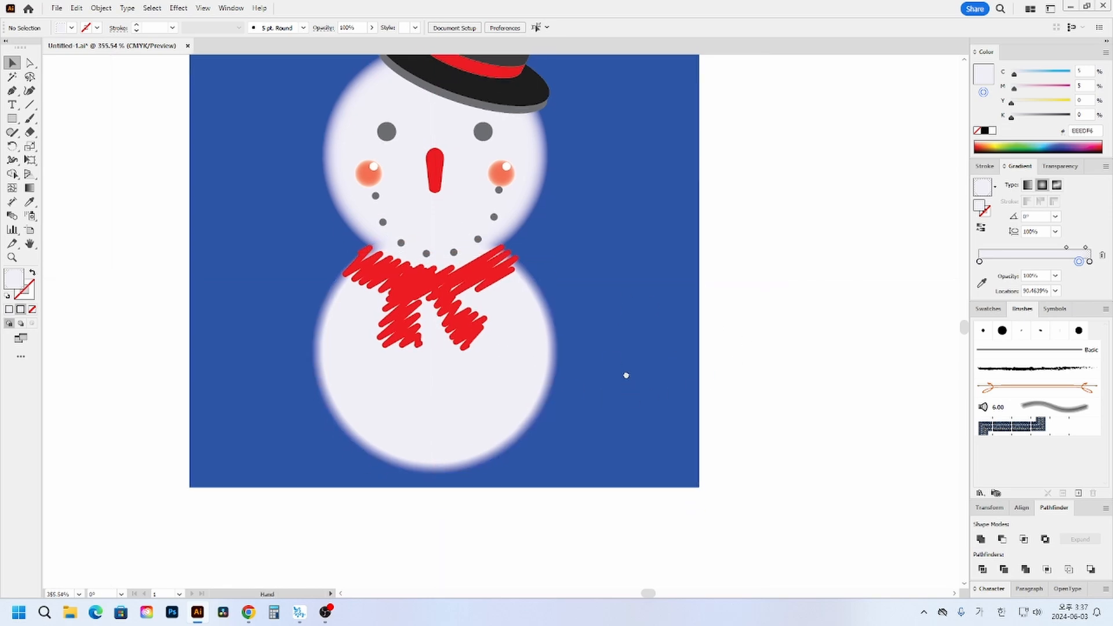
left_click(13, 258)
left_click_drag(255, 241, 691, 498)
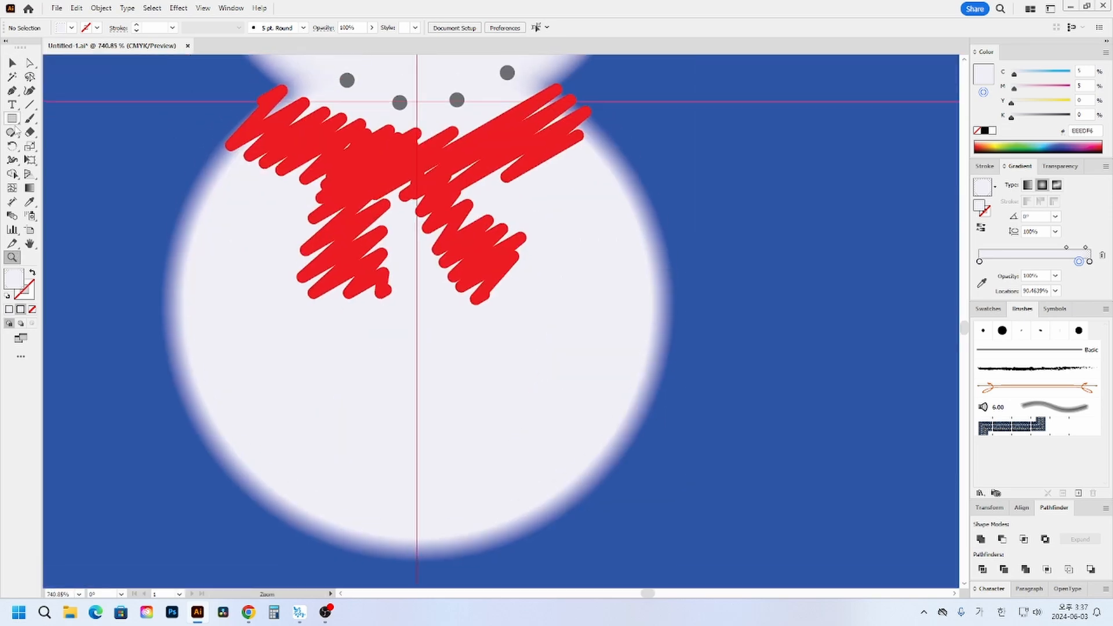
left_click_drag(12, 118, 53, 123)
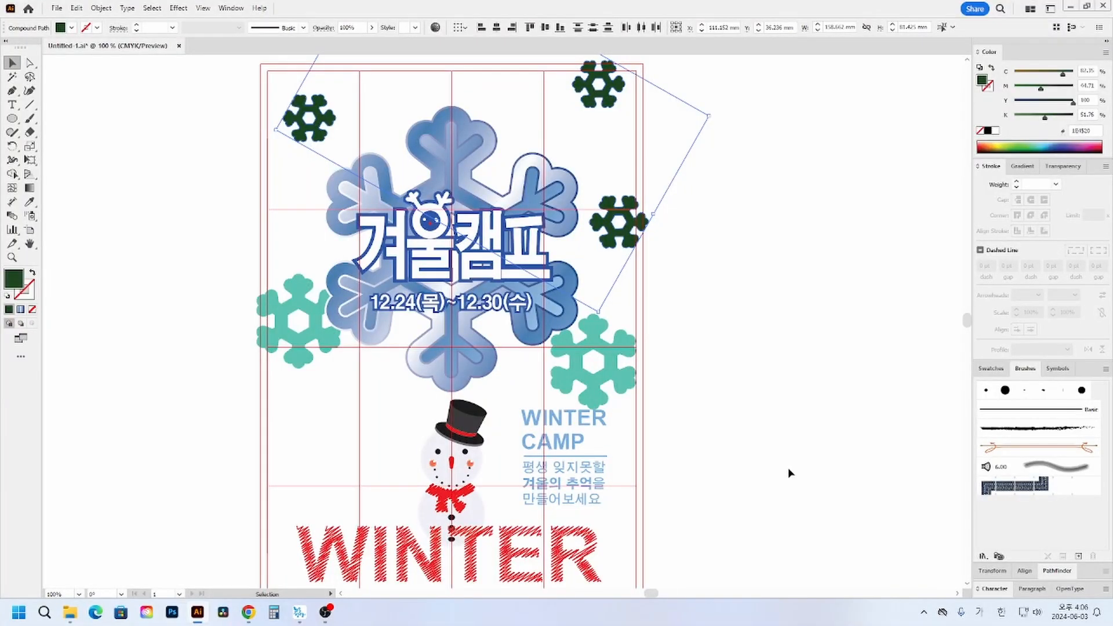
- Review the whole poster, the Stylize effects available for the red WINTER lettering and the text beside the snowman
left_click(788, 467)
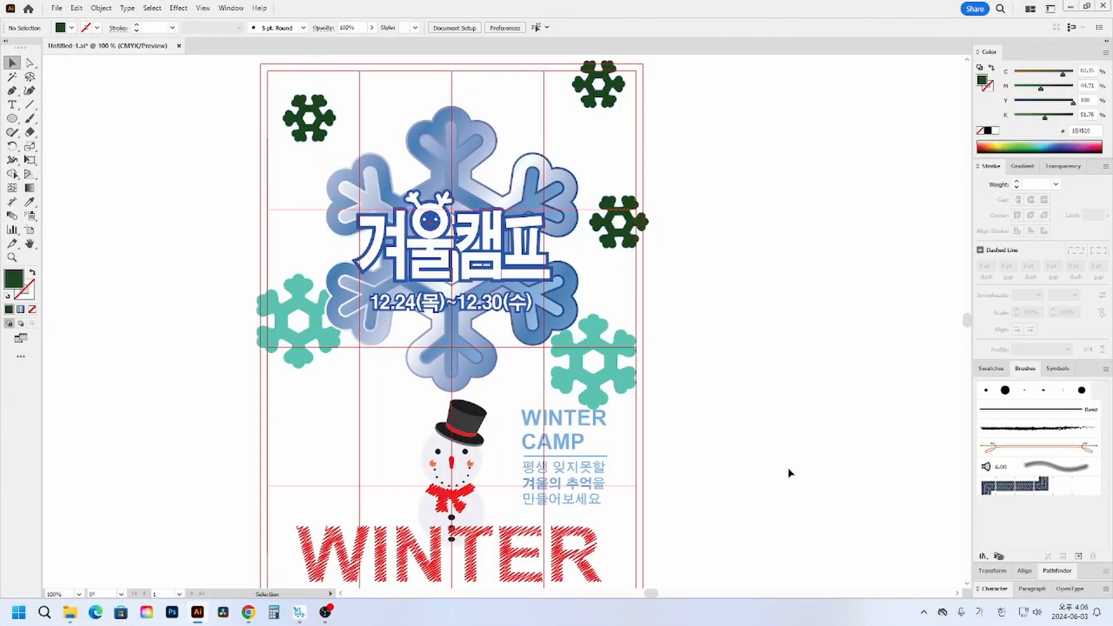
key("ctrl+minus")
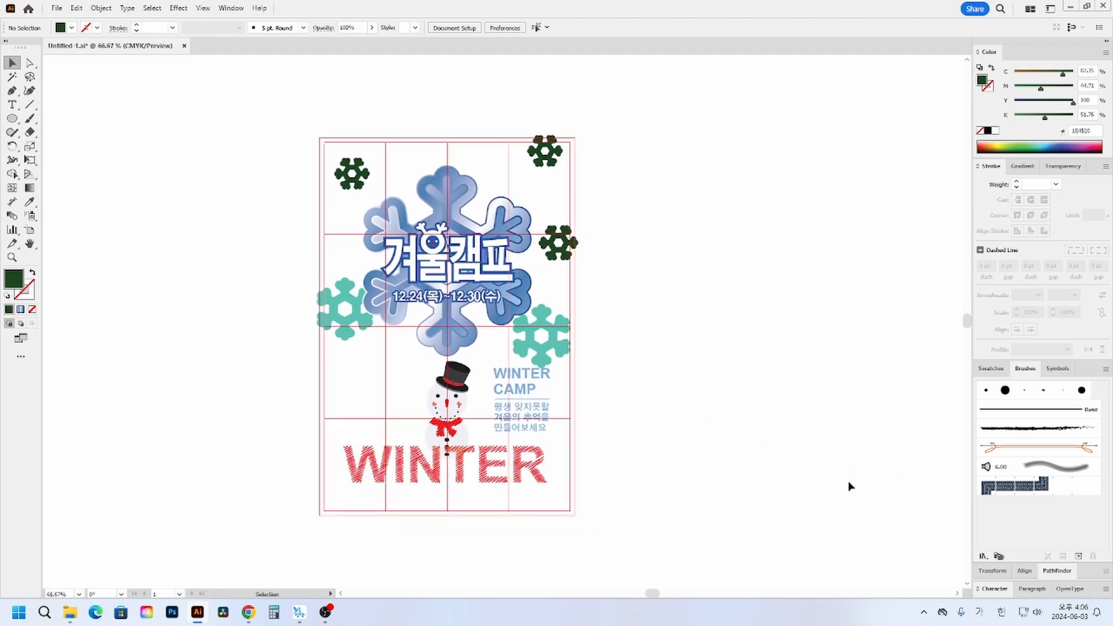
left_click(532, 479)
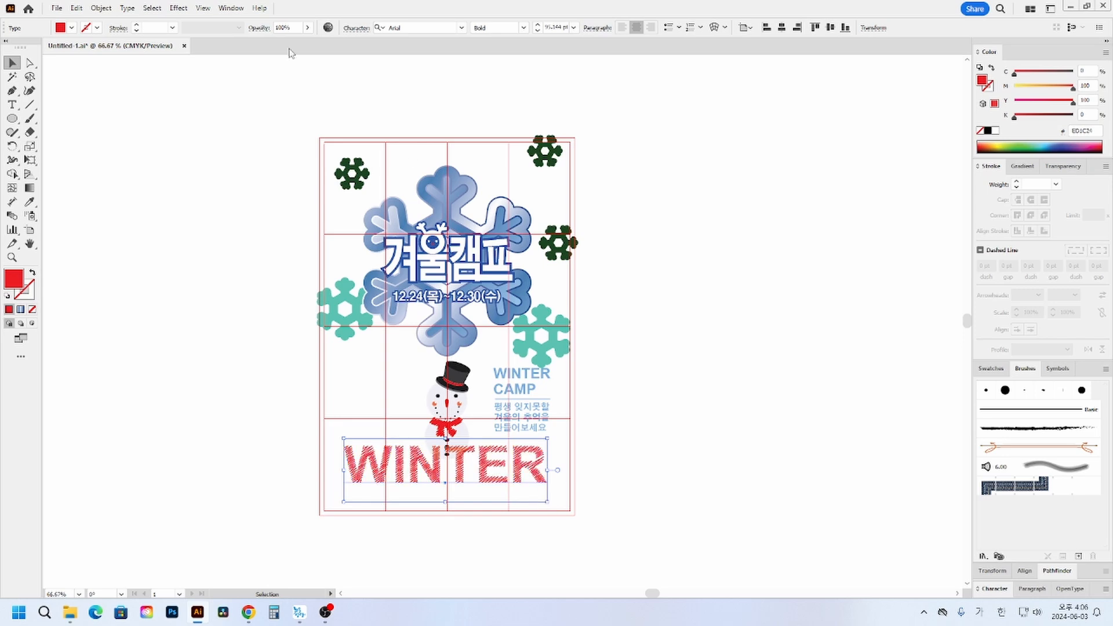
left_click(179, 8)
mouse_move(218, 141)
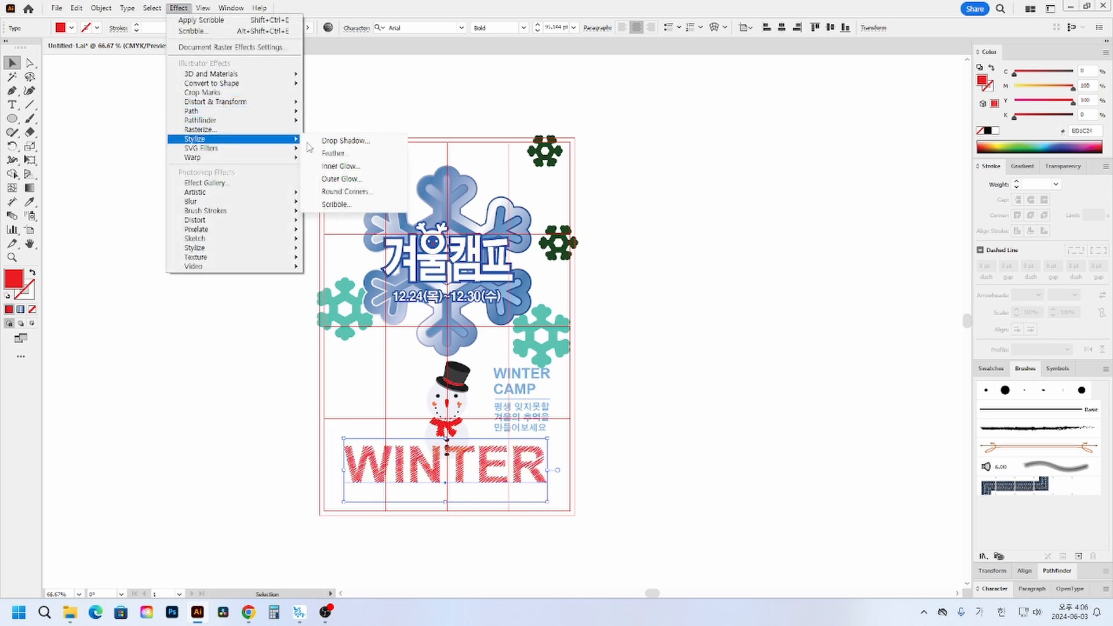
left_click(752, 241)
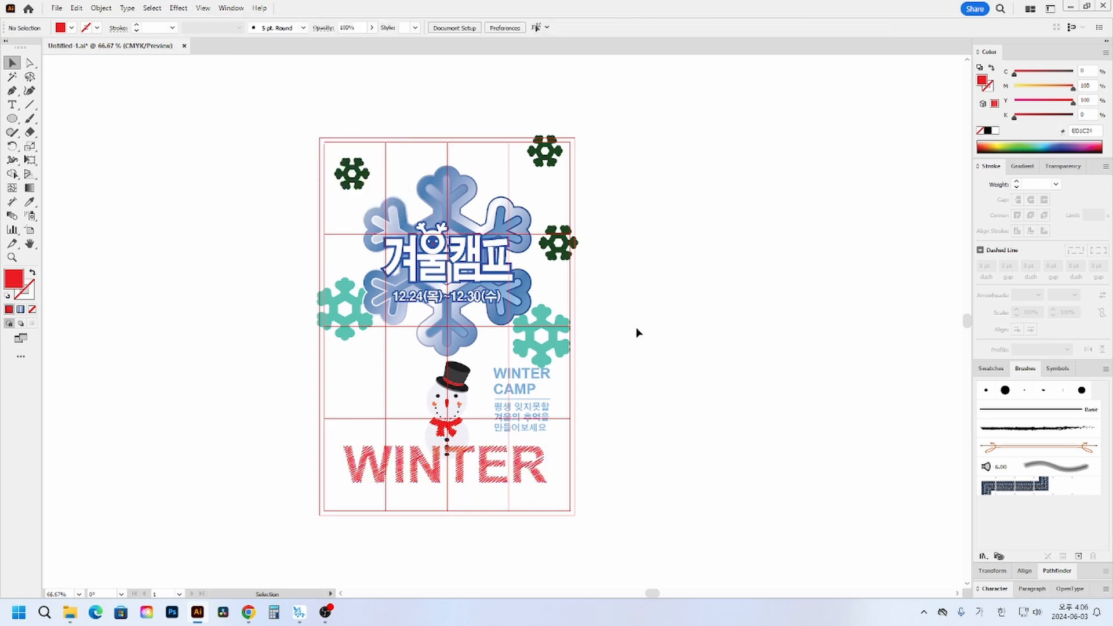
left_click(520, 378)
left_click(541, 415)
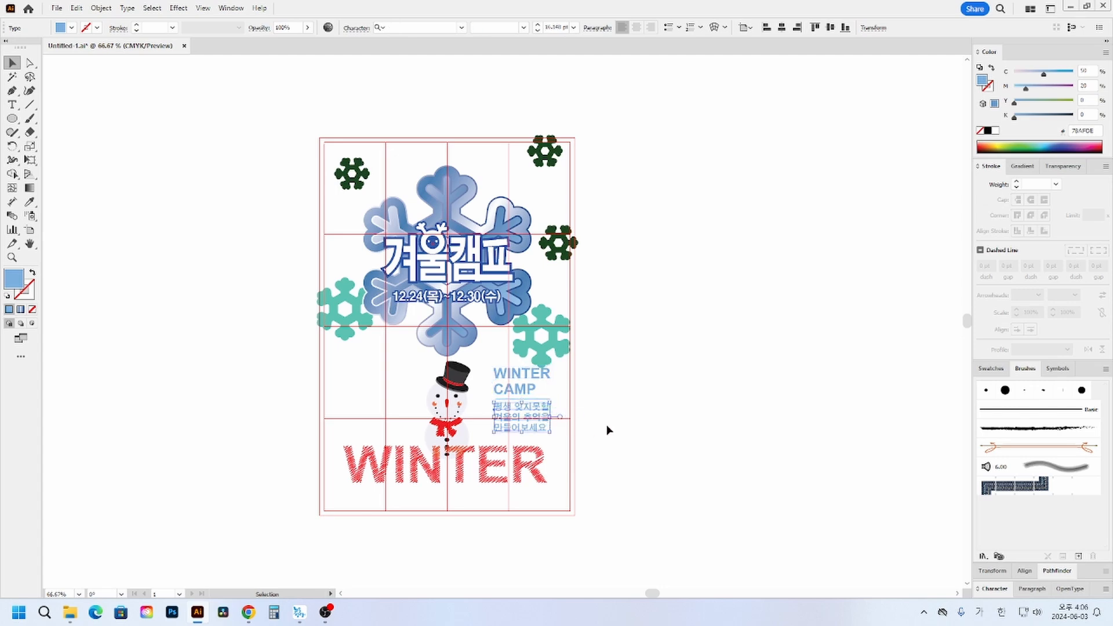
left_click(625, 422)
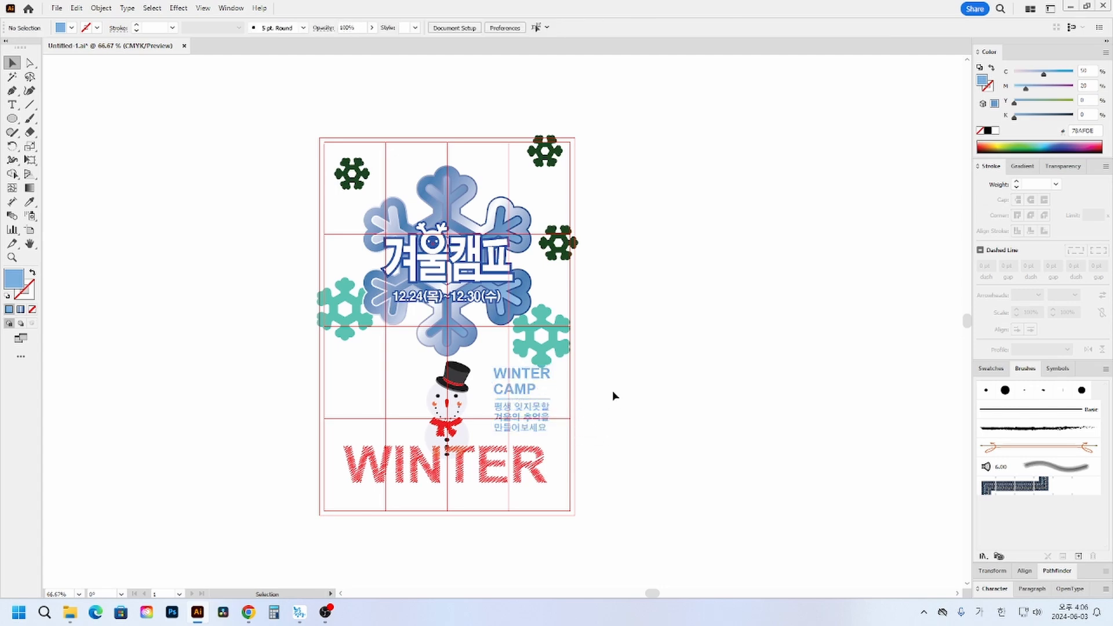
left_click(360, 177)
left_click(547, 160, "shift")
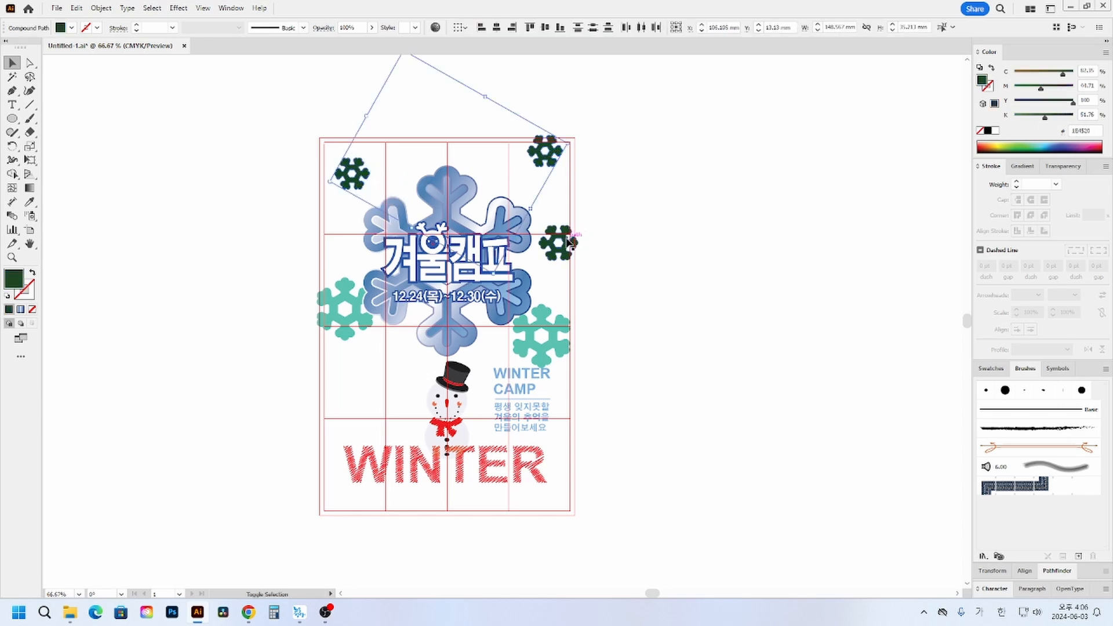
left_click(559, 244, "shift")
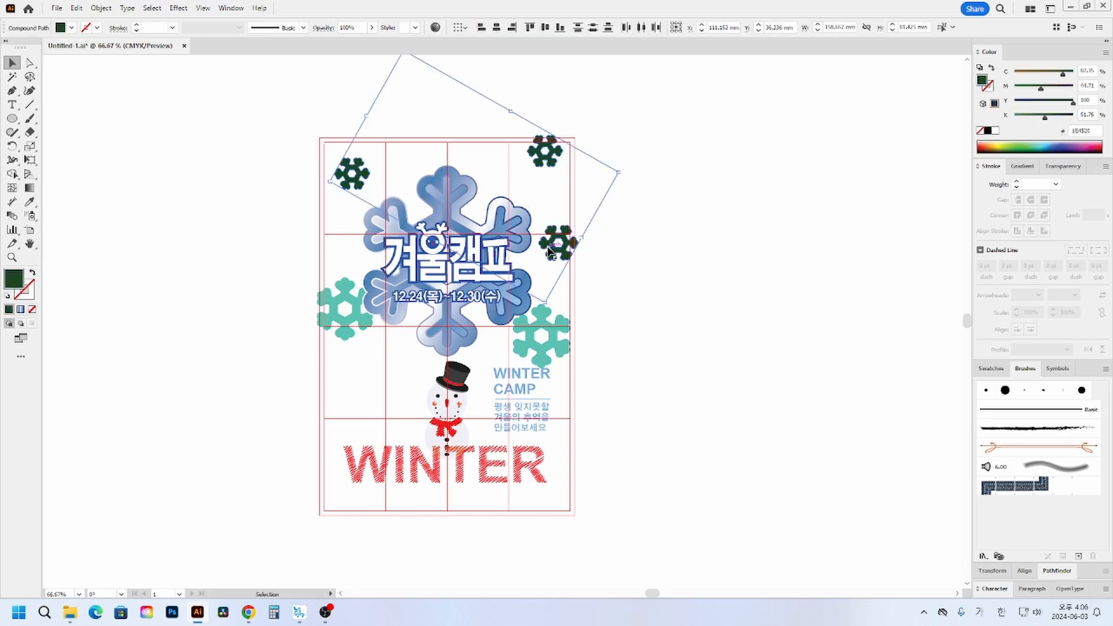
left_click(574, 133)
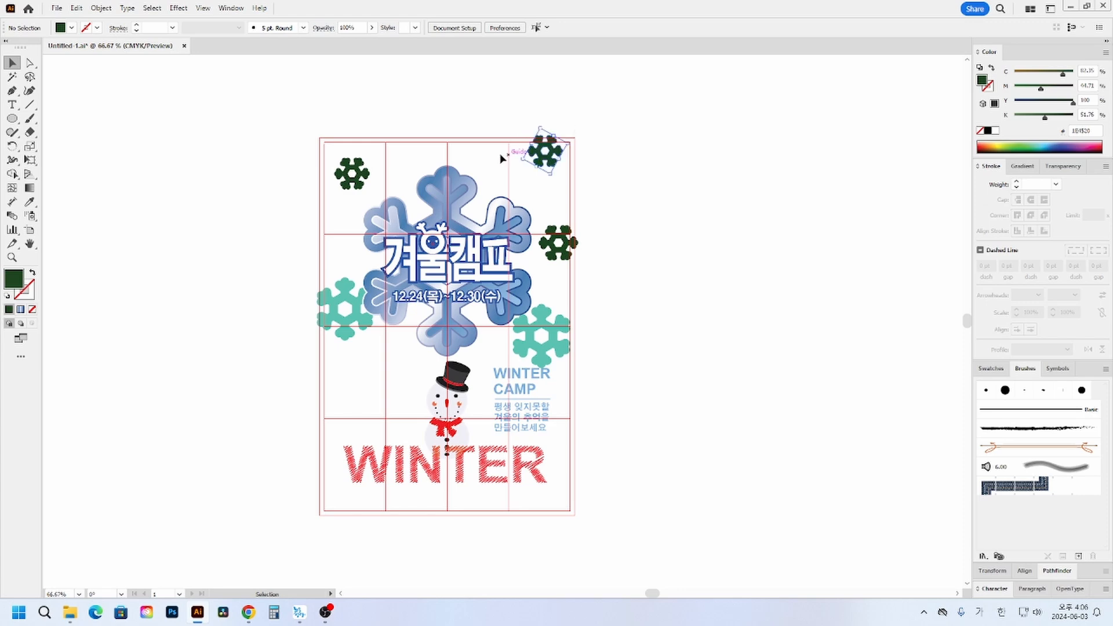
left_click(544, 150)
left_click(353, 171, "shift")
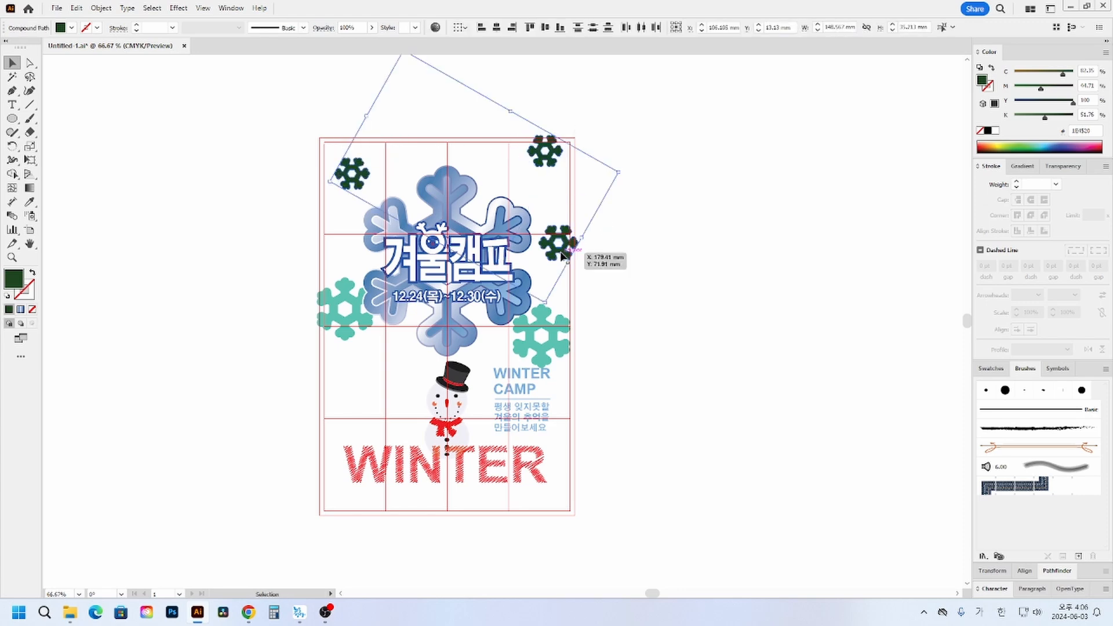
left_click(653, 253)
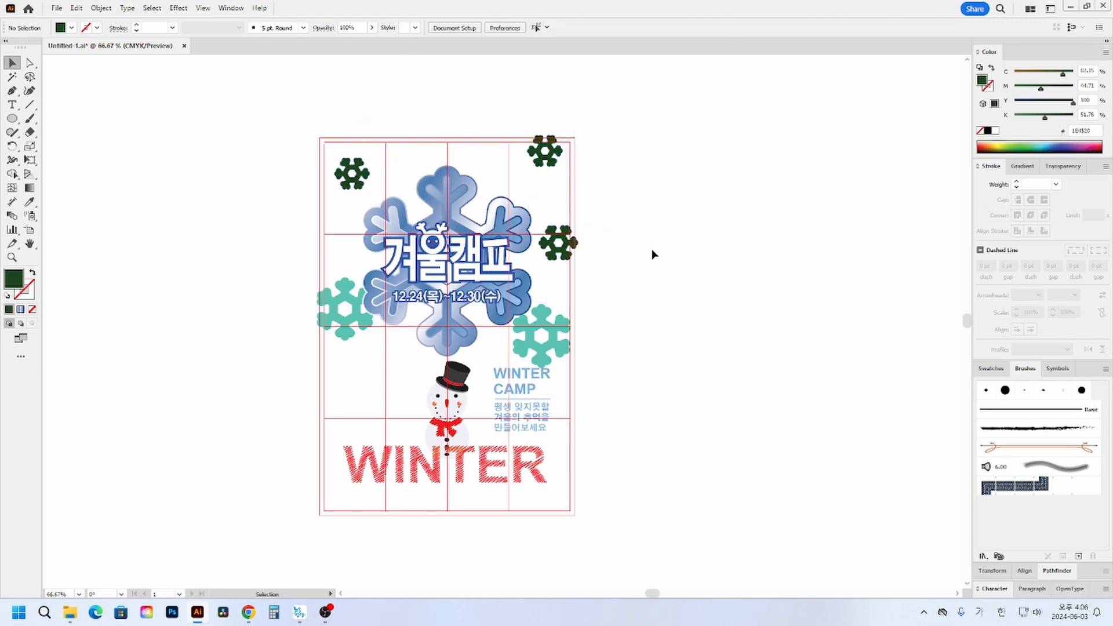
- Recolour the two teal snowflakes pink with a fill of about 86% magenta and 7% yellow
left_click(556, 339)
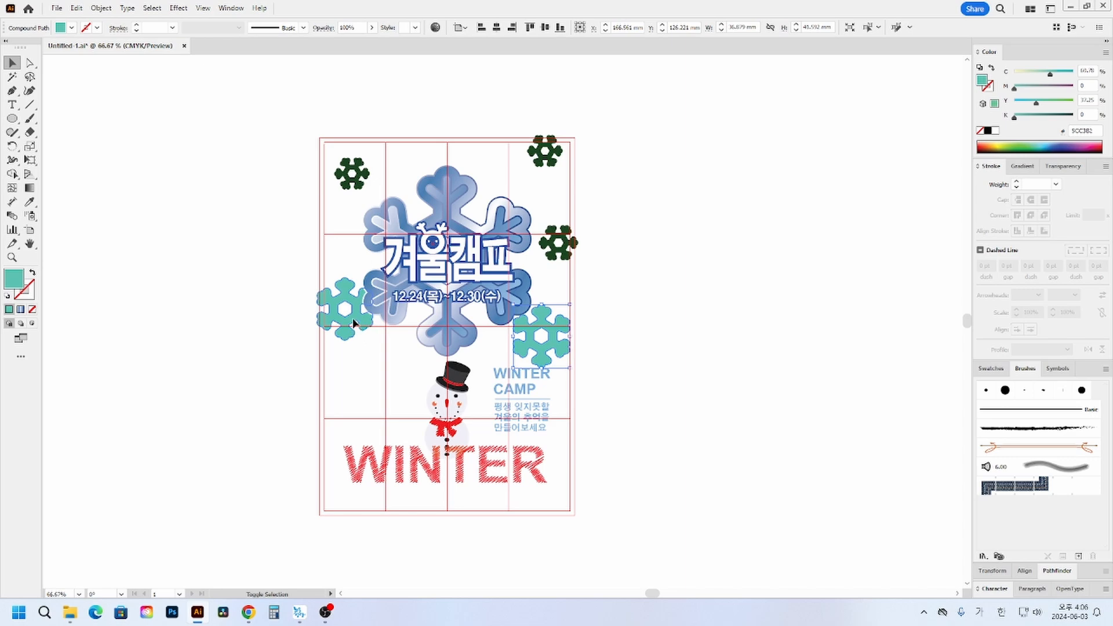
left_click(362, 330, "shift")
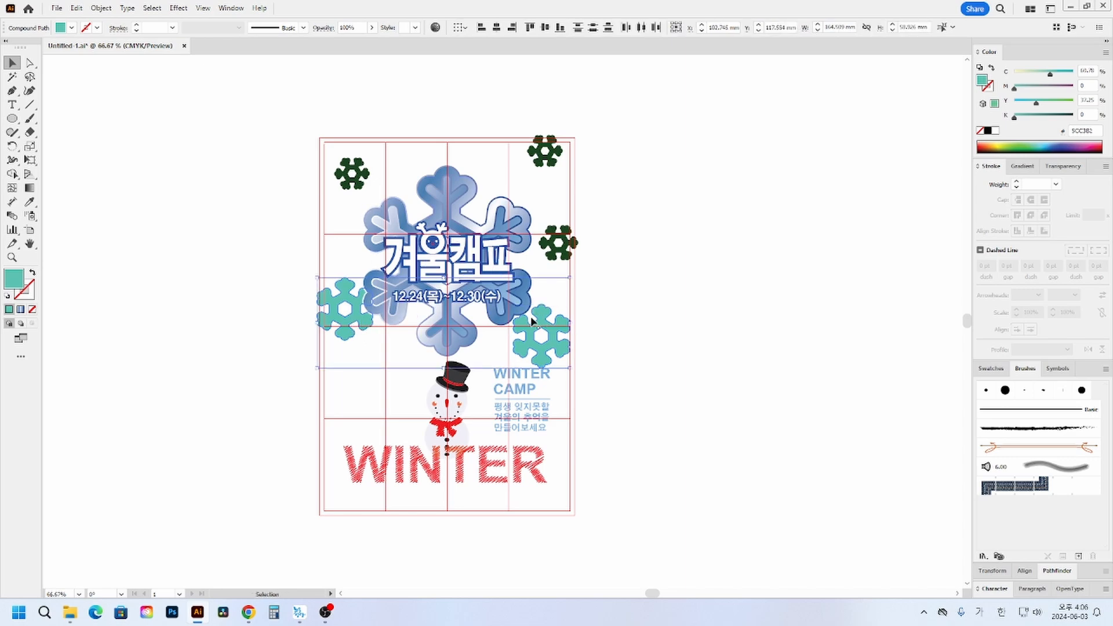
left_click(1095, 141)
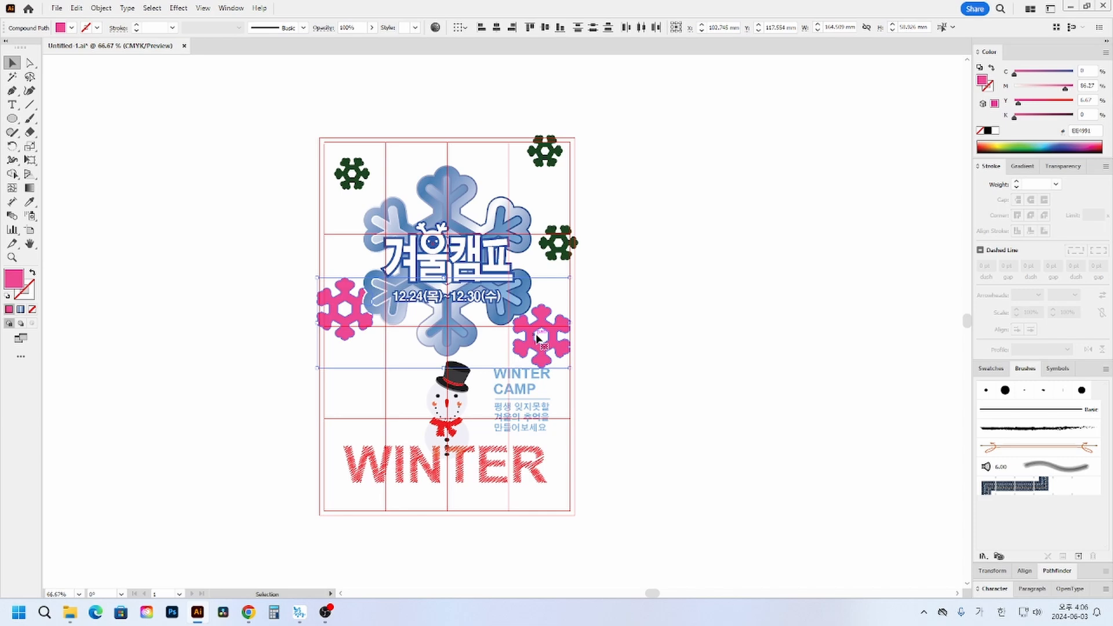
left_click(274, 349)
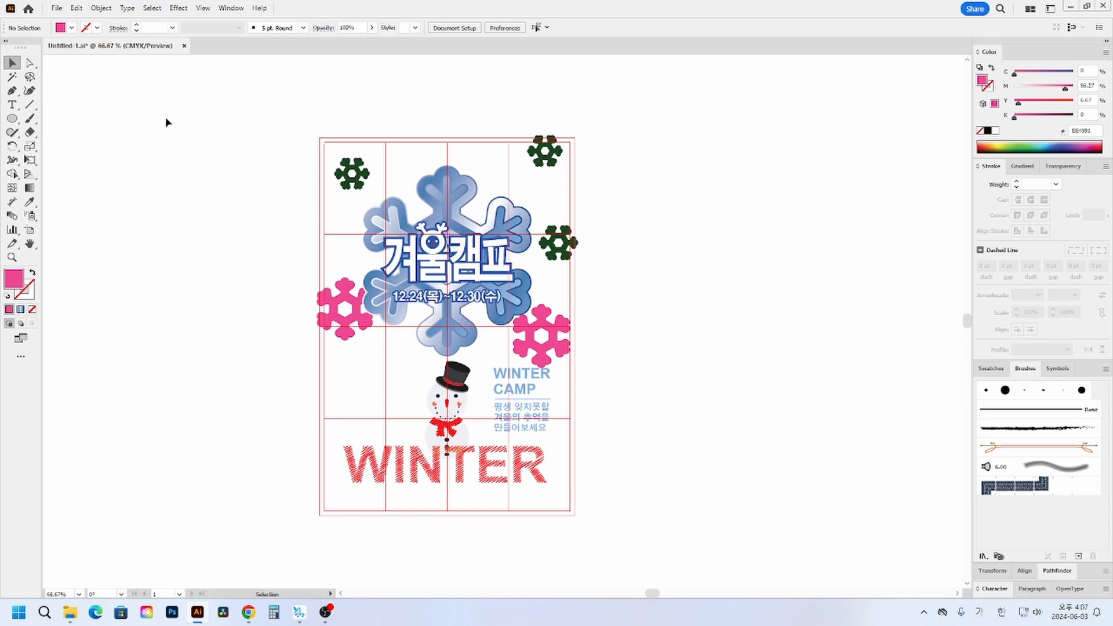
- Draw a 166 x 246 mm rectangle over the whole poster out to the bleed edge and remove its fill
left_click_drag(12, 118, 44, 122)
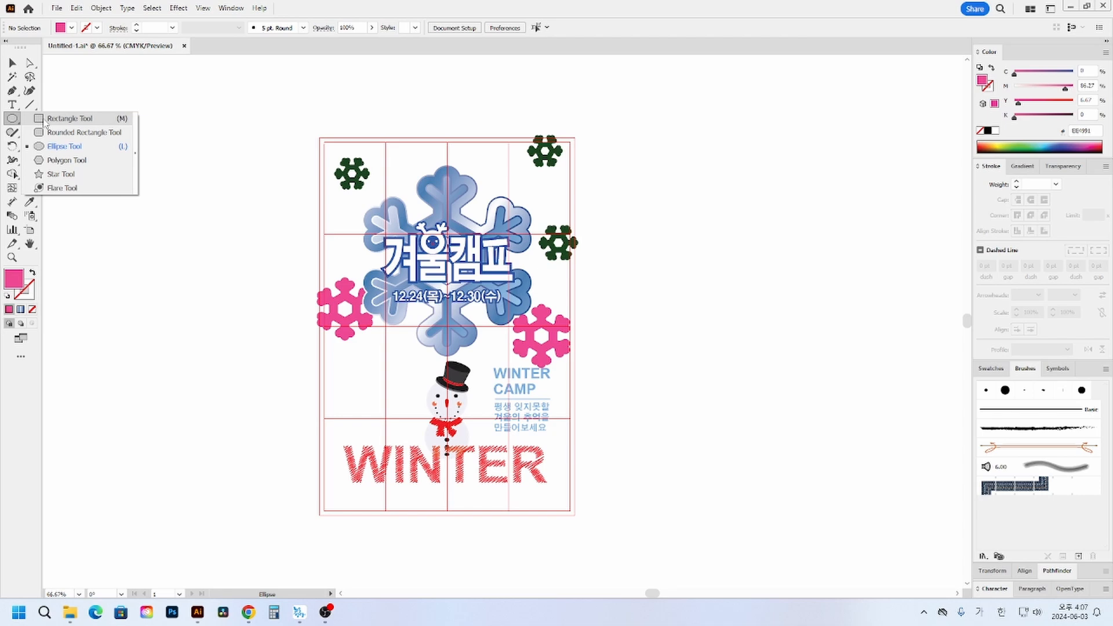
left_click(45, 119)
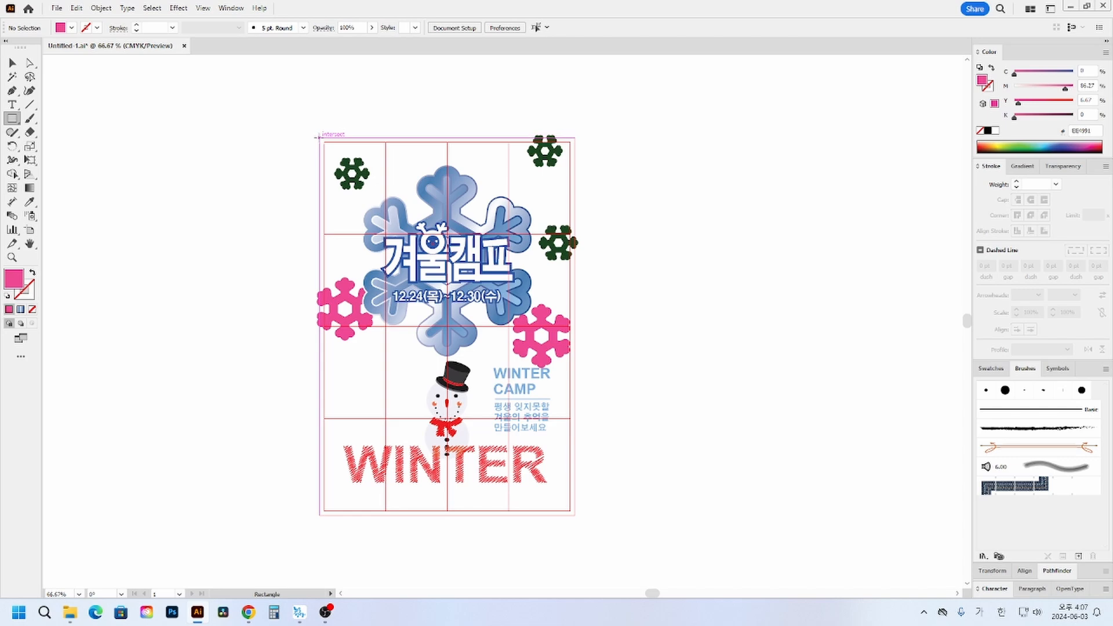
mouse_move(321, 139)
left_mouse_down()
mouse_move(464, 293)
mouse_move(576, 518)
left_mouse_up()
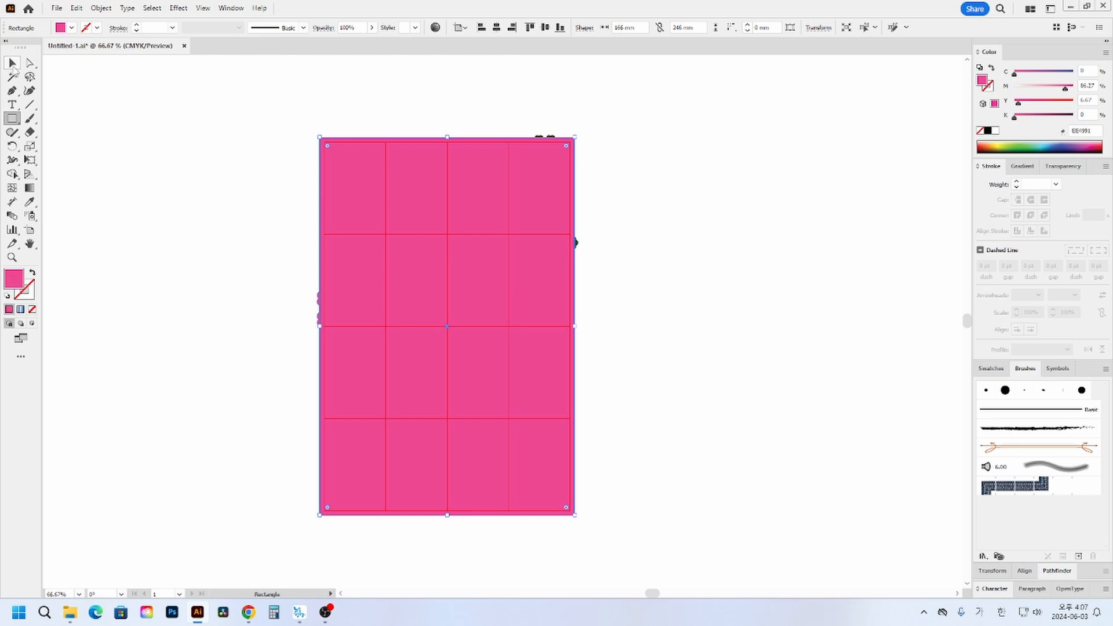
left_click(13, 64)
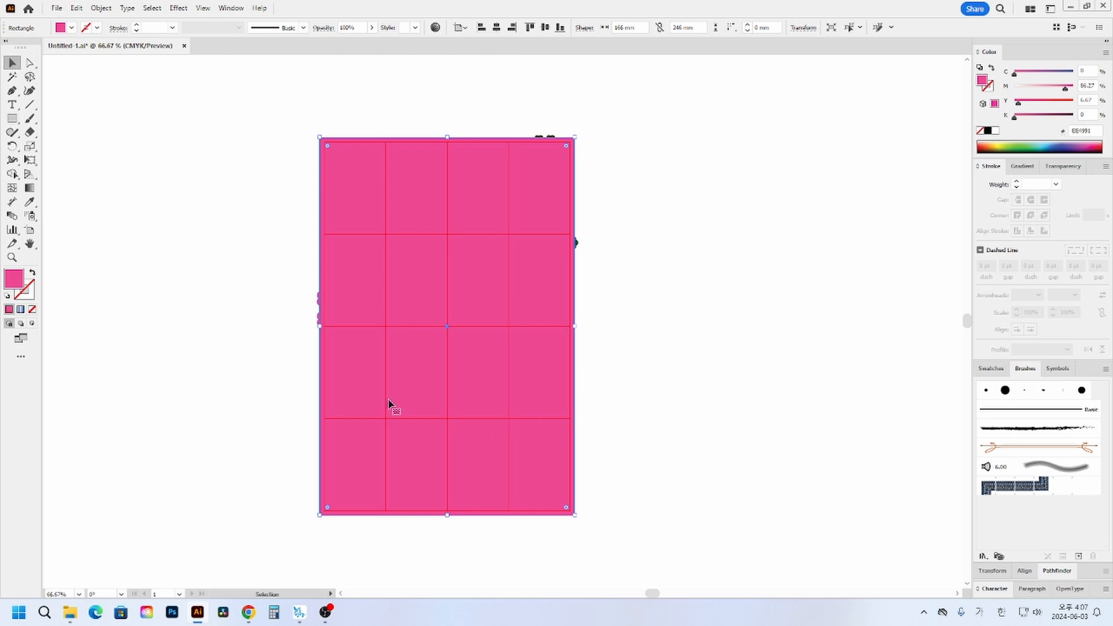
left_click(33, 310)
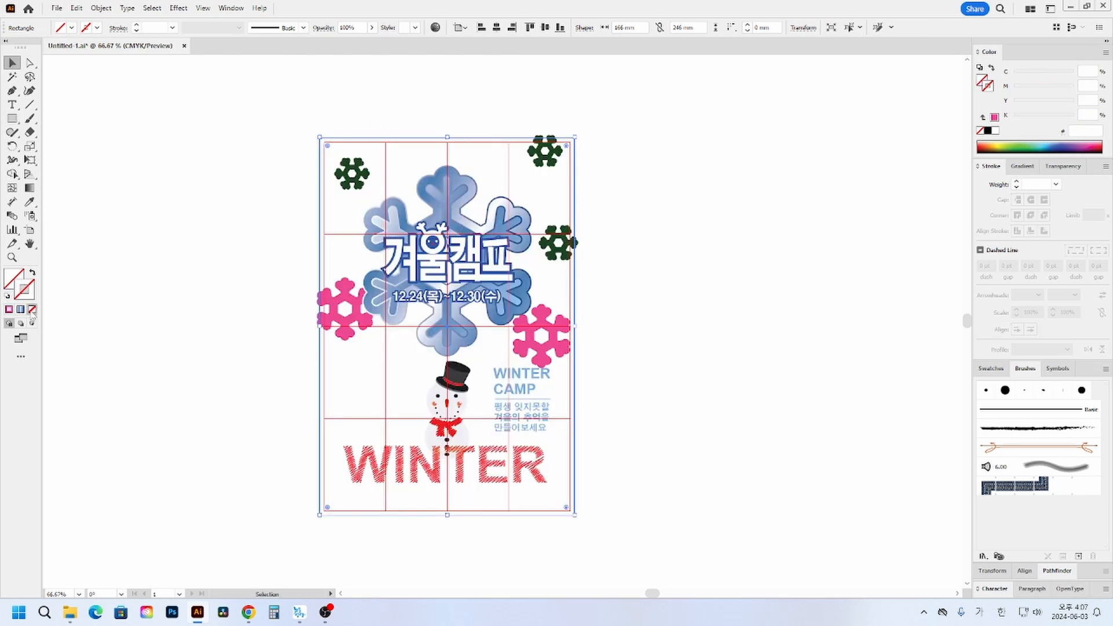
left_click(305, 129)
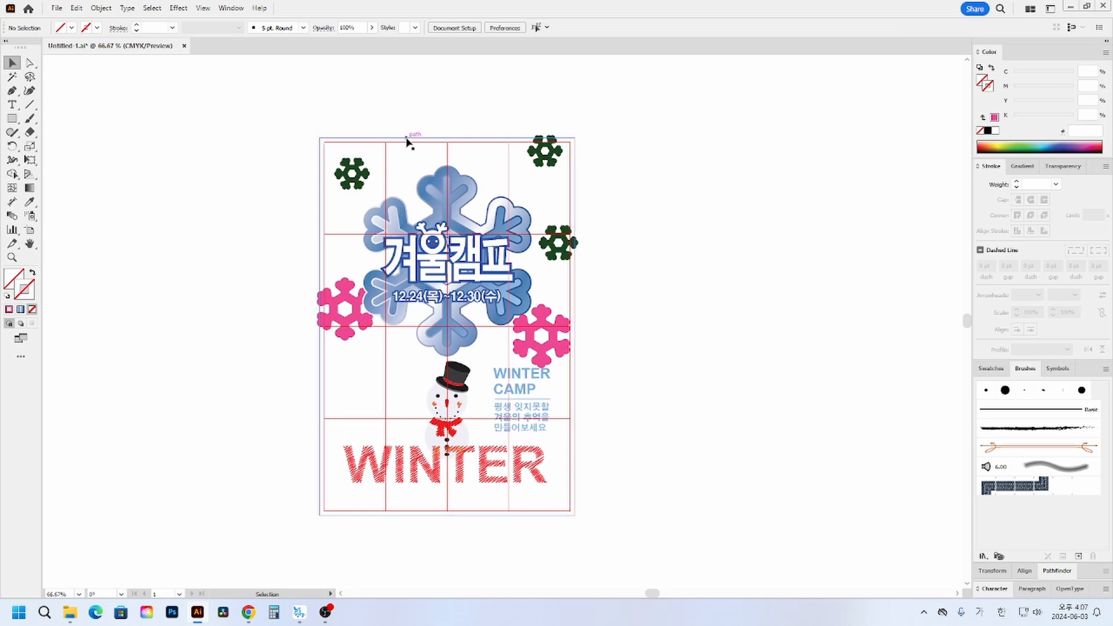
- Undo the accidental shift of the unfilled poster-sized rectangle and select it again by its edge
left_click_drag(408, 137, 410, 139)
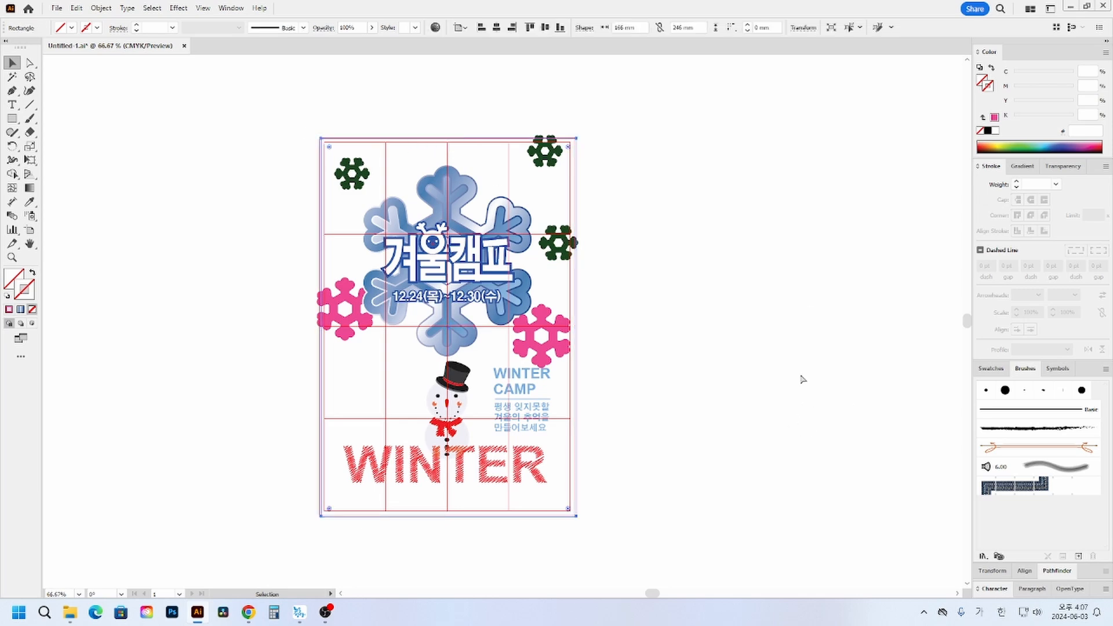
key("ctrl+z")
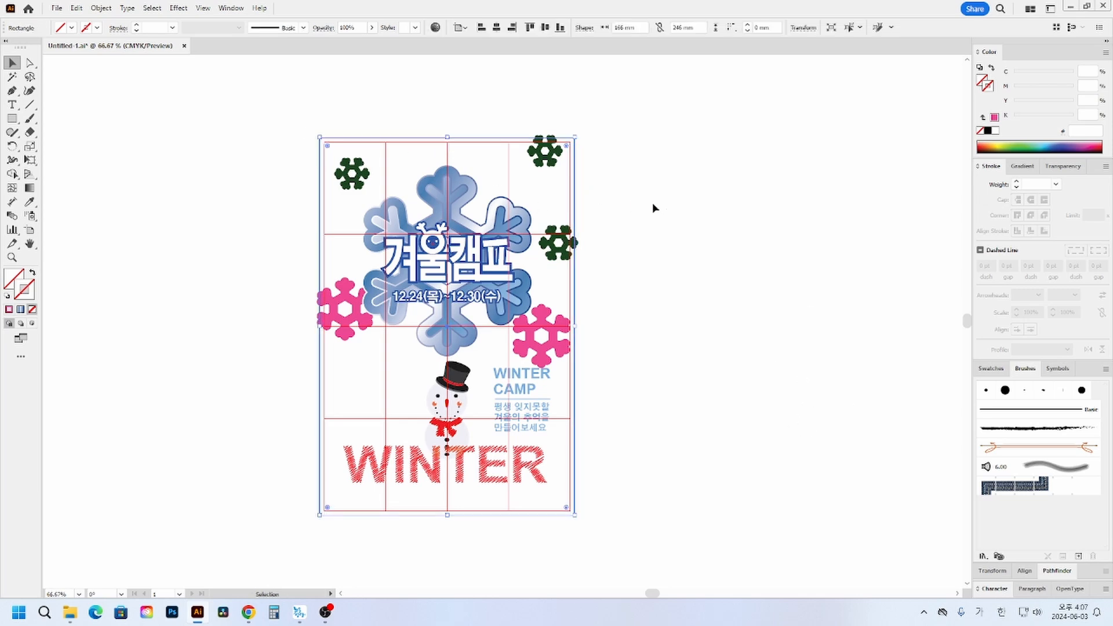
left_click(589, 183)
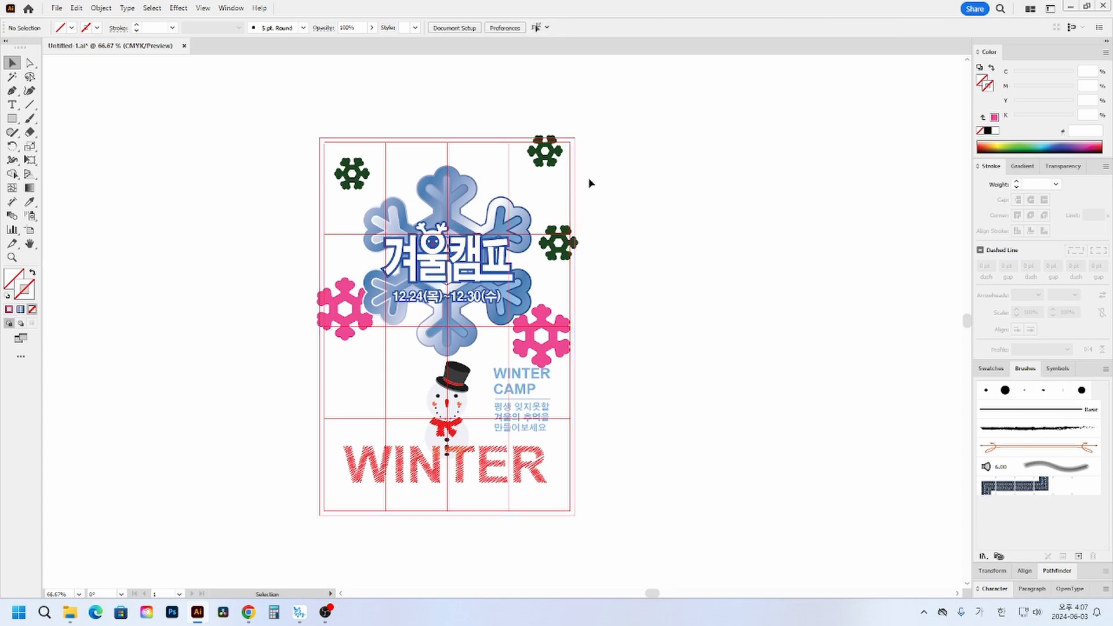
left_click(574, 186)
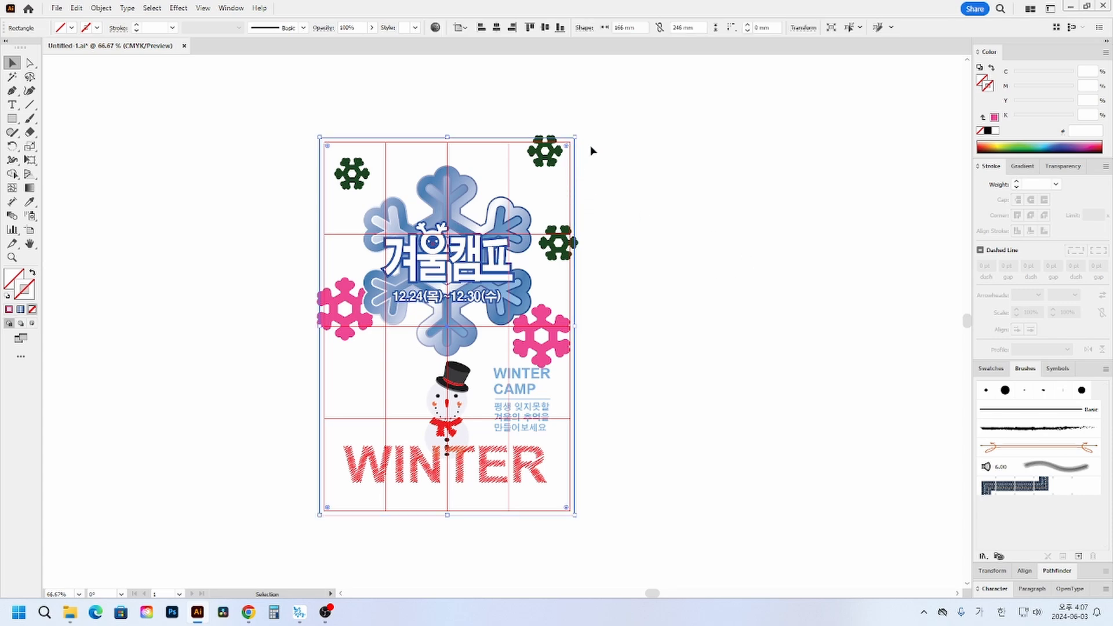
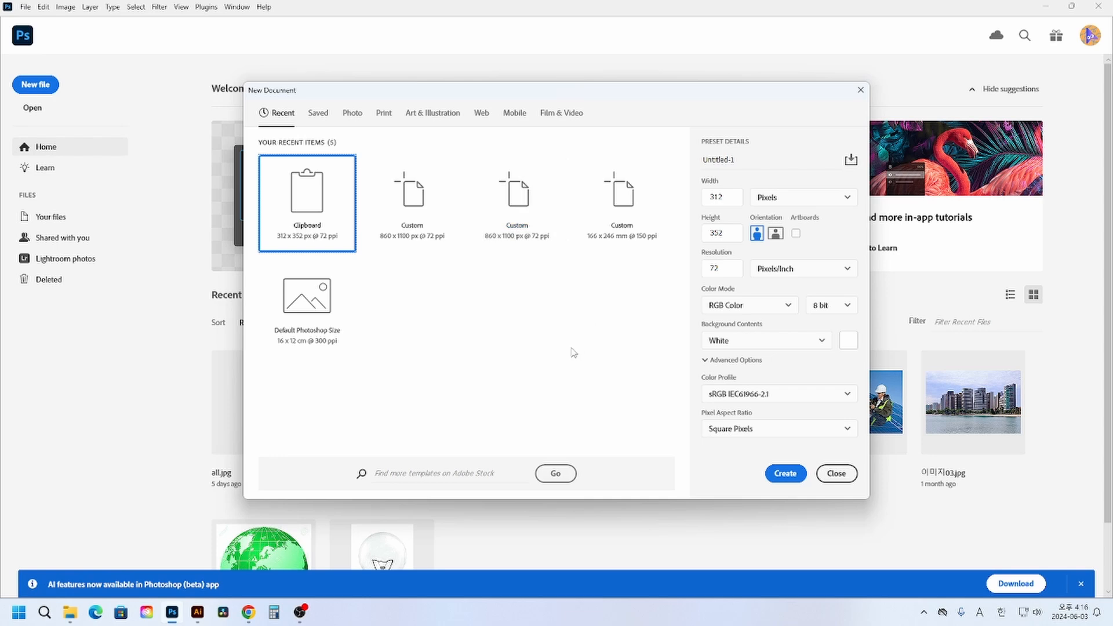
- Set the new document's size to 166 x 246 millimetres and its resolution to 150 pixels/inch
left_click(764, 198)
left_click(783, 277)
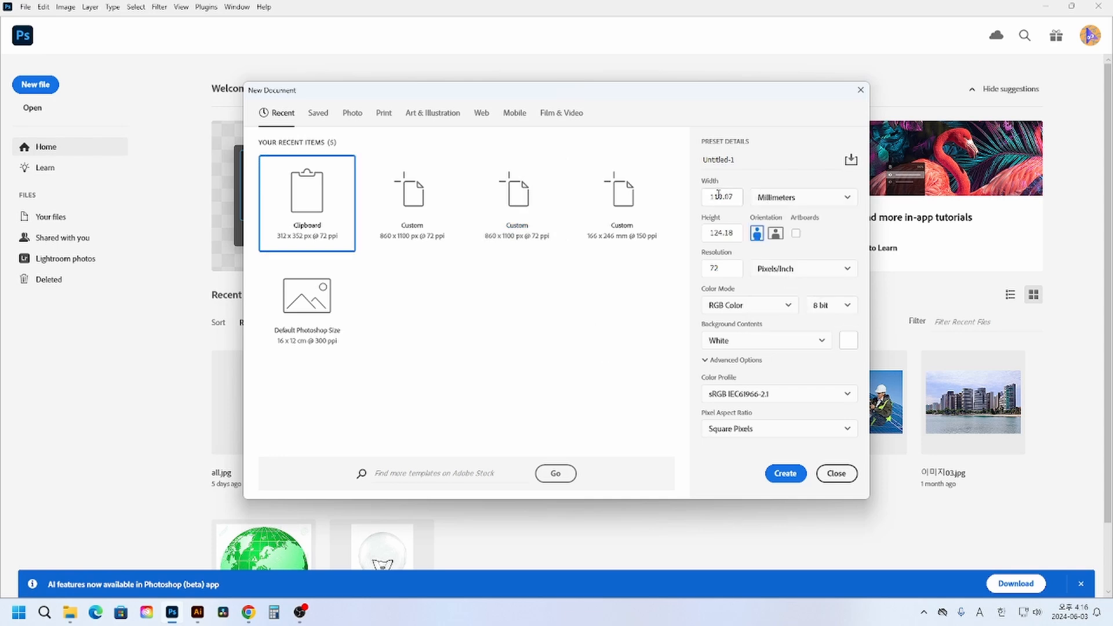
double_click(715, 195)
type("166")
key("Tab")
type("2")
key("Tab")
type("150")
- Keep the colour mode as RGB Color, check the entered size and resolution, and create the document
left_click(734, 311)
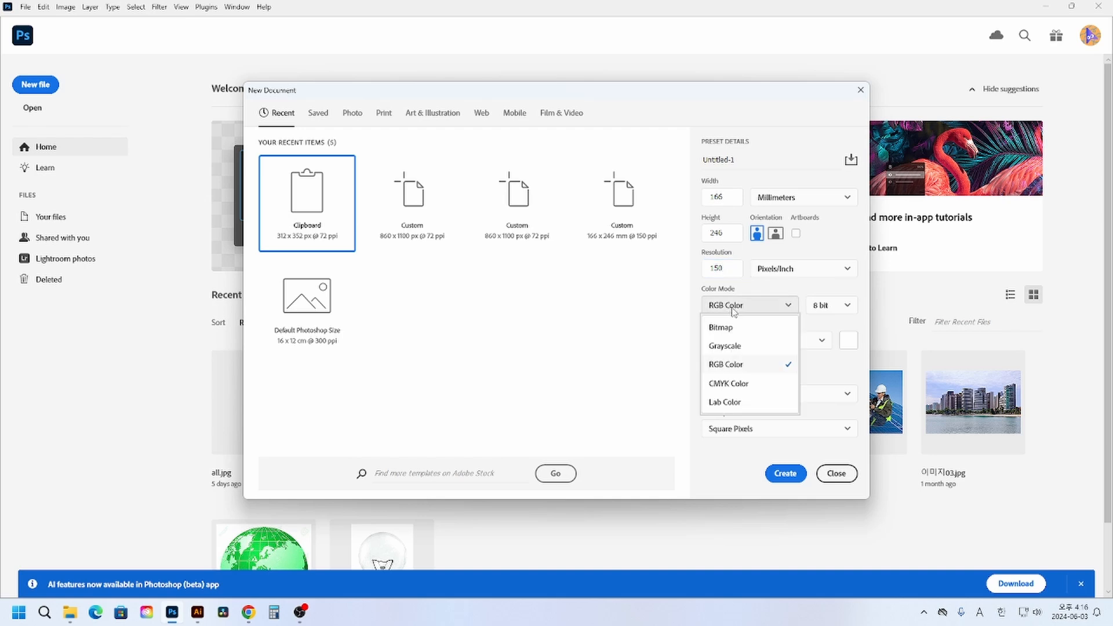
left_click(736, 311)
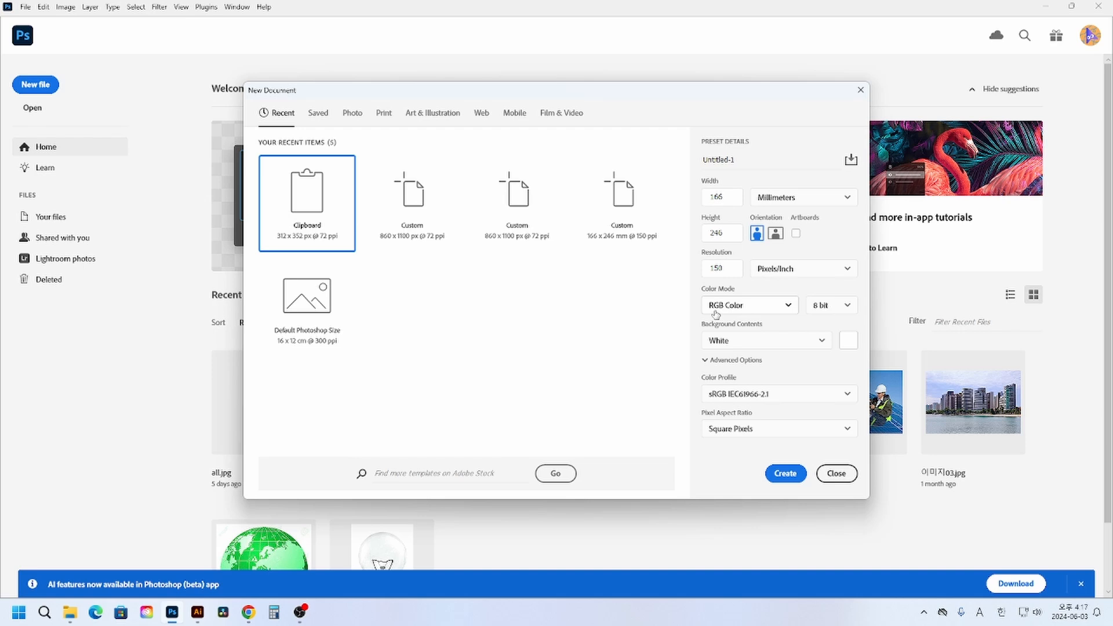
left_click(733, 198)
left_click(728, 236)
double_click(725, 198)
left_click(728, 235)
double_click(727, 269)
left_click(732, 267)
left_click(780, 474)
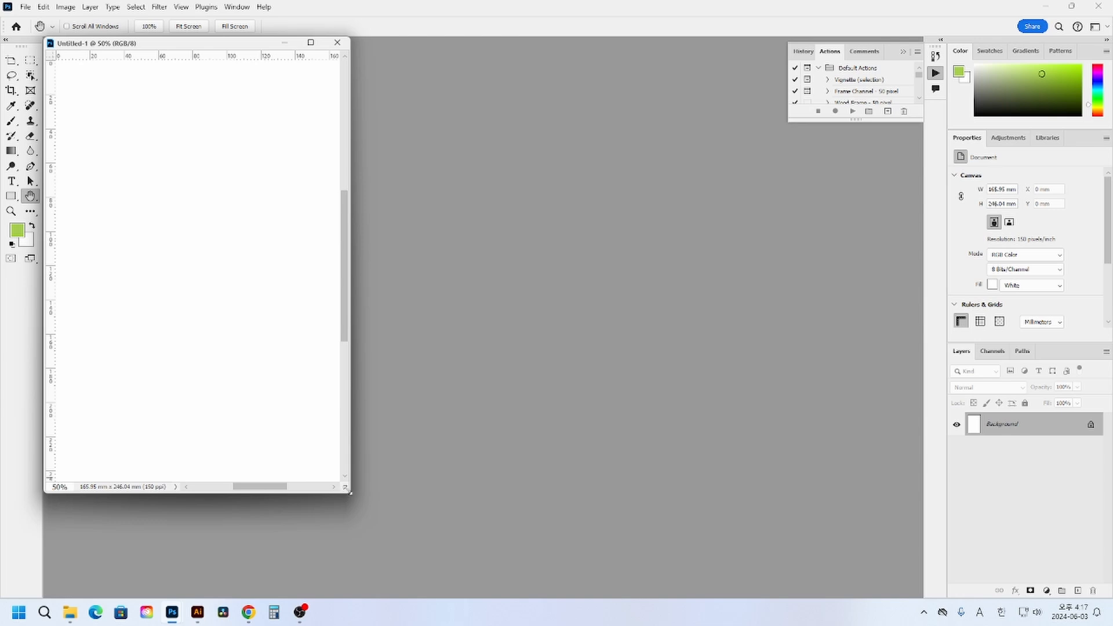
- Enlarge the document window to show the whole canvas and open the settings for a new guide layout
left_click_drag(350, 491, 529, 545)
left_click(183, 9)
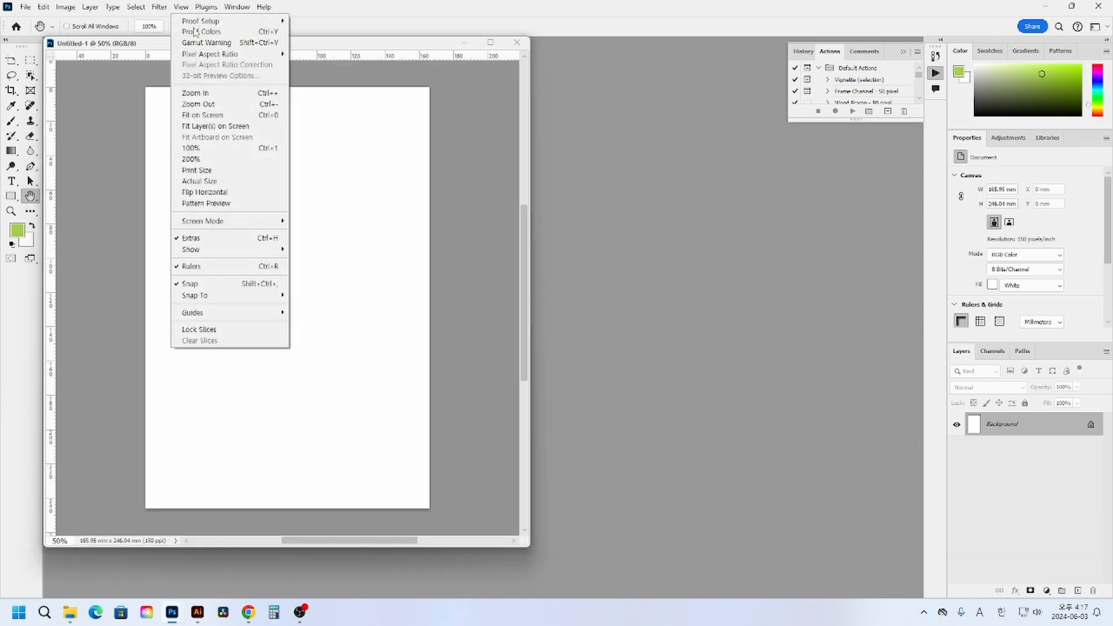
mouse_move(232, 314)
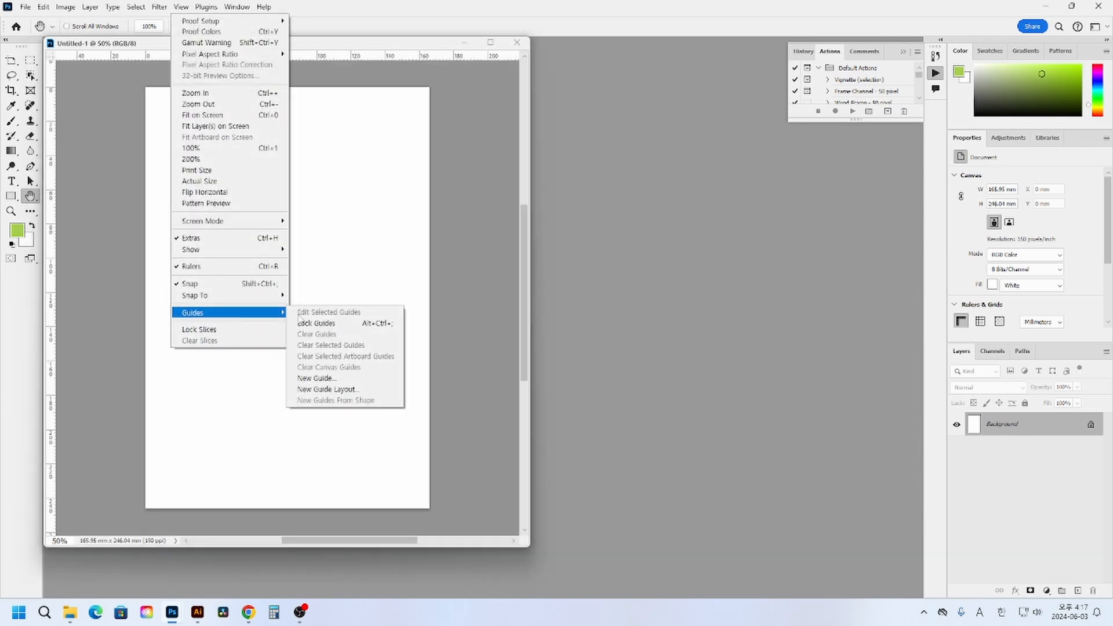
left_click(353, 392)
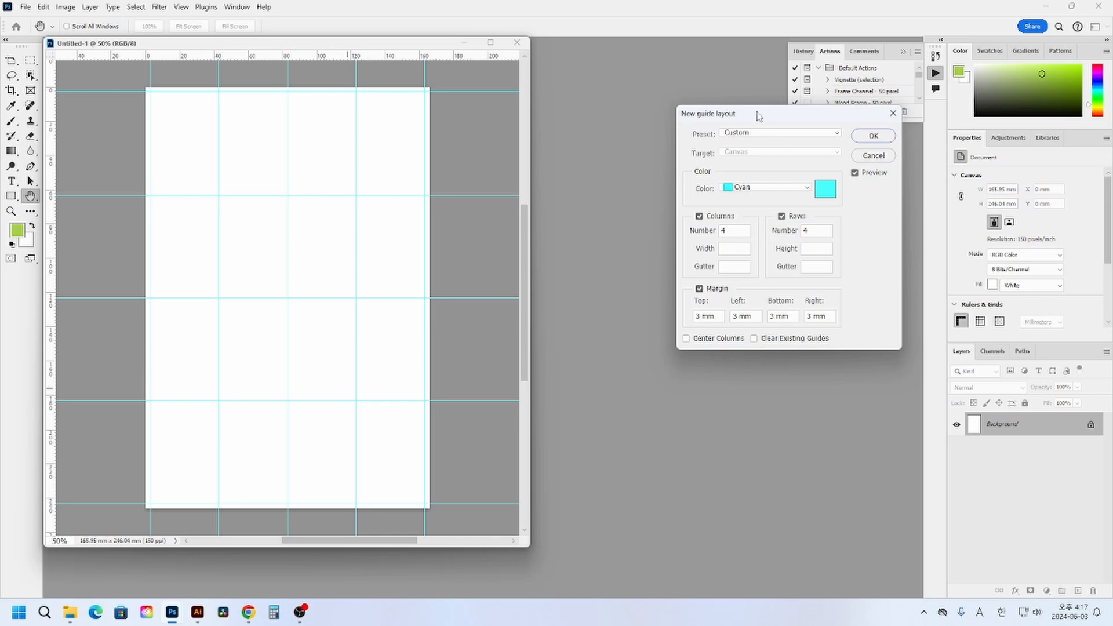
left_click_drag(760, 114, 547, 113)
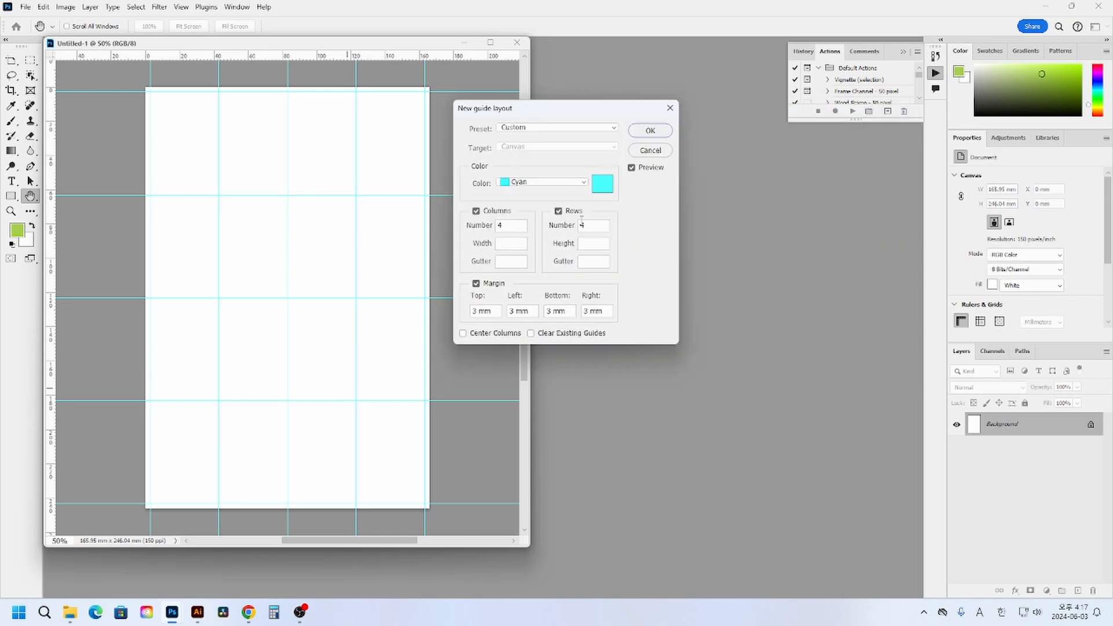
- Create a Light Red guide layout with 4 columns, 4 rows and 3 mm margins on all sides
double_click(514, 228)
left_click_drag(593, 227, 480, 224)
left_click(590, 226)
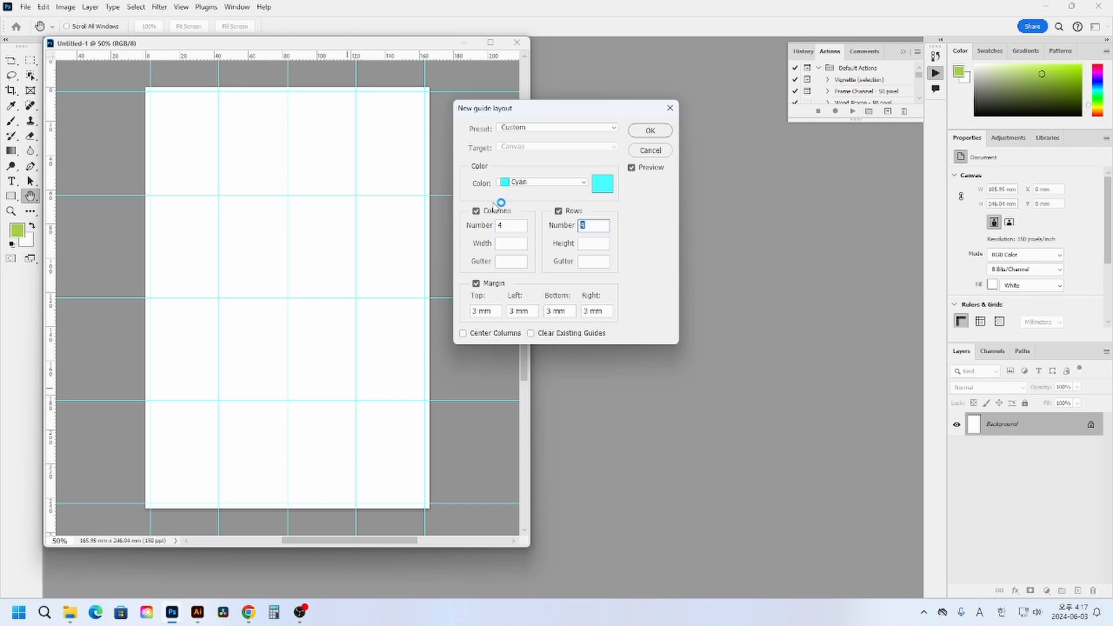
left_click(602, 183)
left_click_drag(566, 169, 567, 141)
left_click(638, 133)
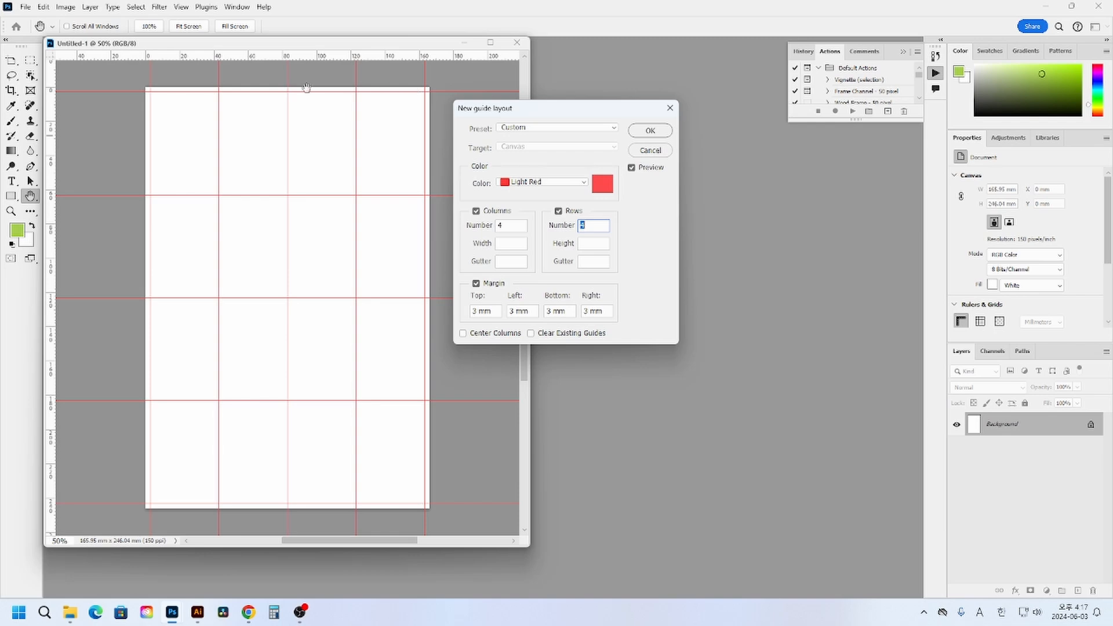
left_click(661, 133)
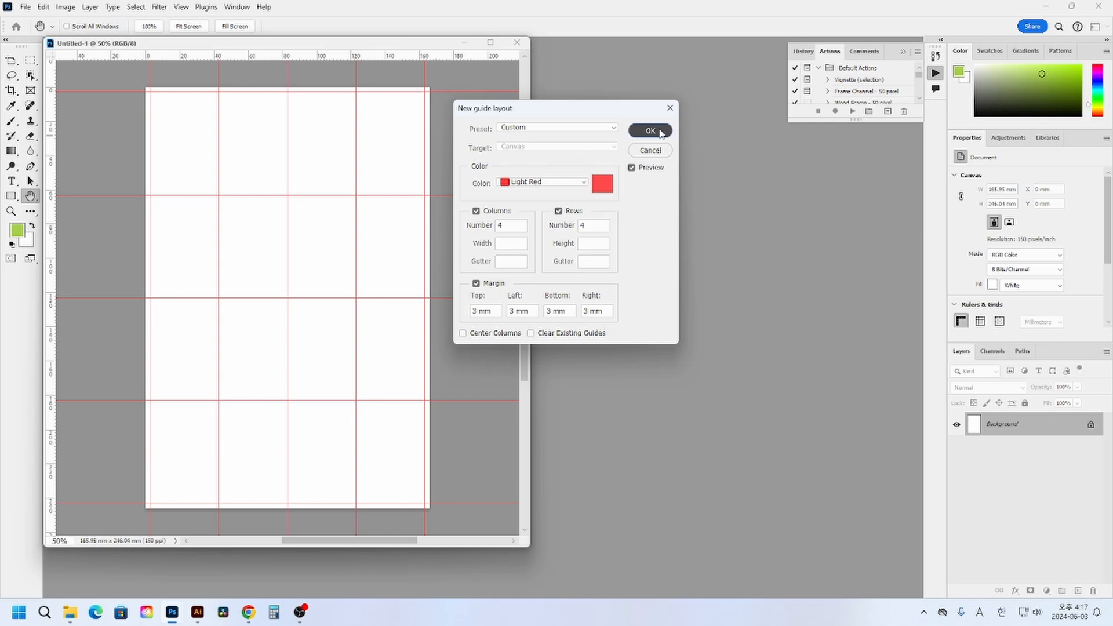
left_click(488, 312)
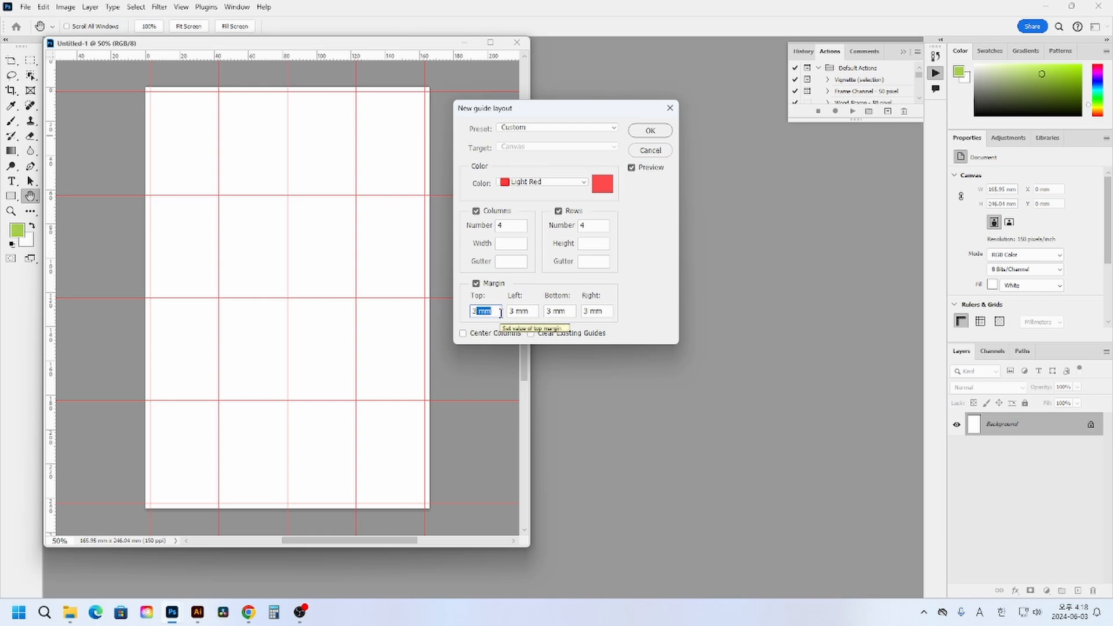
left_click(653, 131)
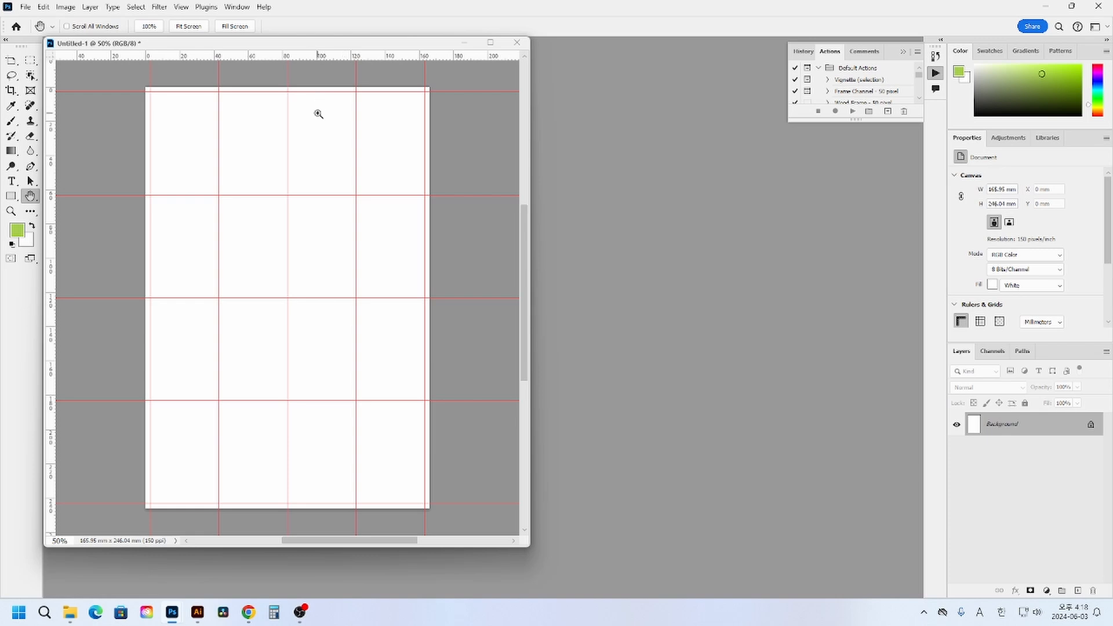
- Set the ruler units to Millimeters
right_click(300, 60)
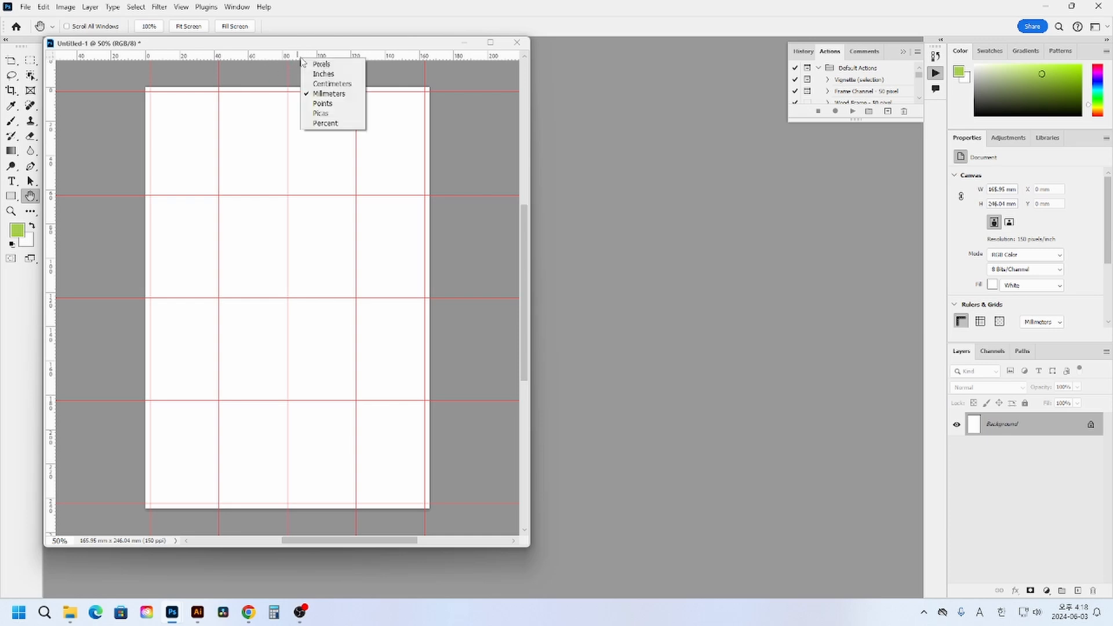
left_click(330, 94)
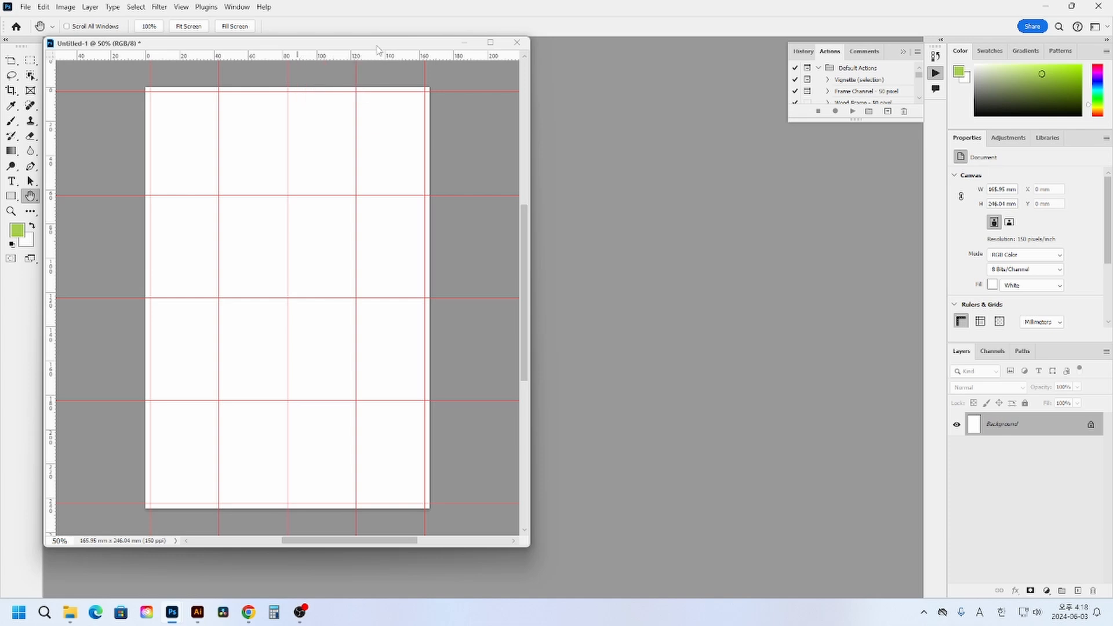
left_click(182, 7)
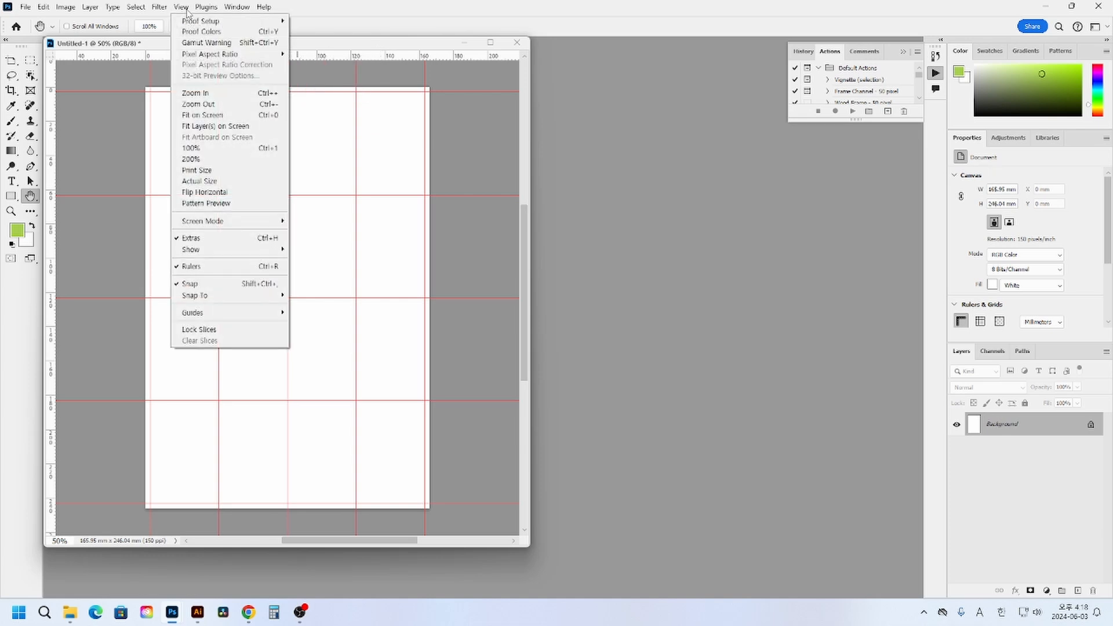
left_click(350, 43)
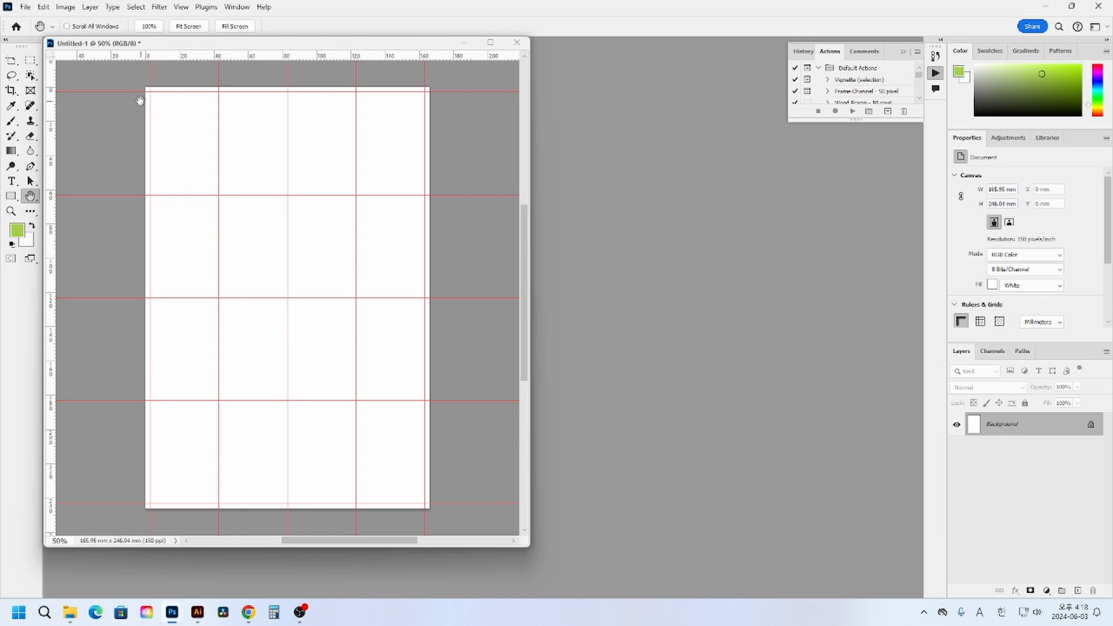
- Lock the guides, activate the Move tool and shift the document window slightly down and to the right
left_click(181, 7)
mouse_move(254, 318)
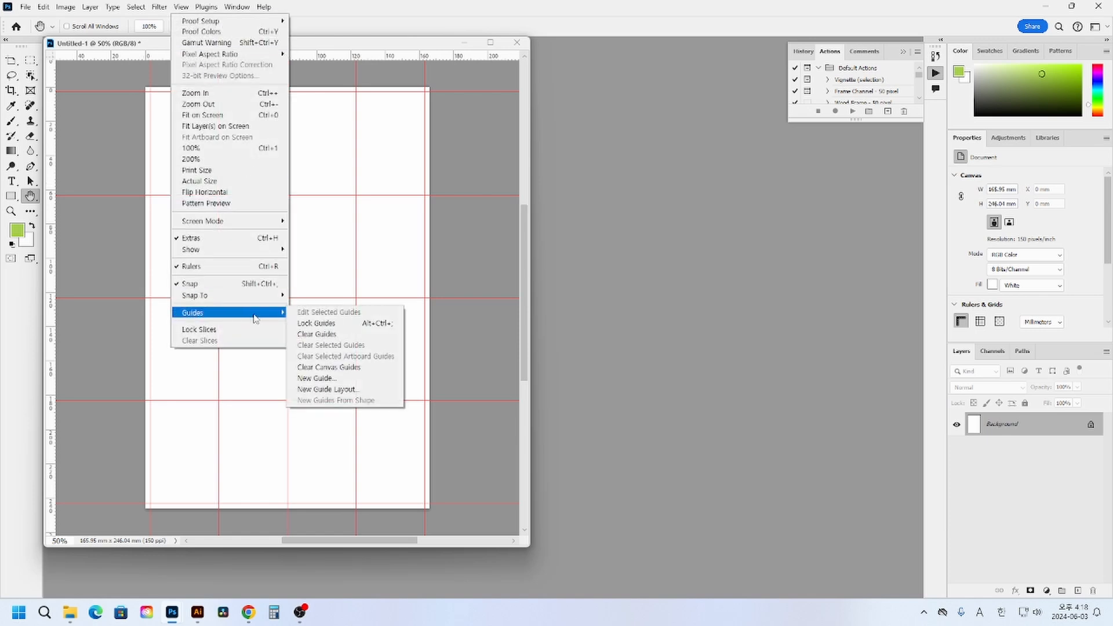
left_click(352, 323)
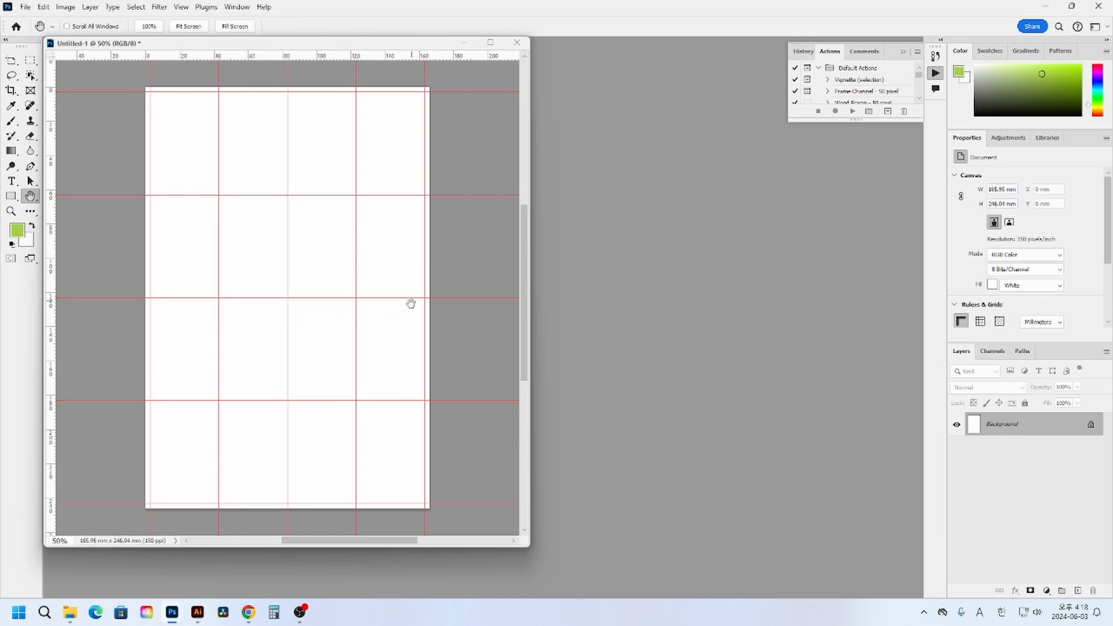
left_click(12, 61)
left_click_drag(161, 45, 204, 71)
- Switch to Illustrator and select the snowman together with the unfilled poster-sized rectangle
left_click(198, 614)
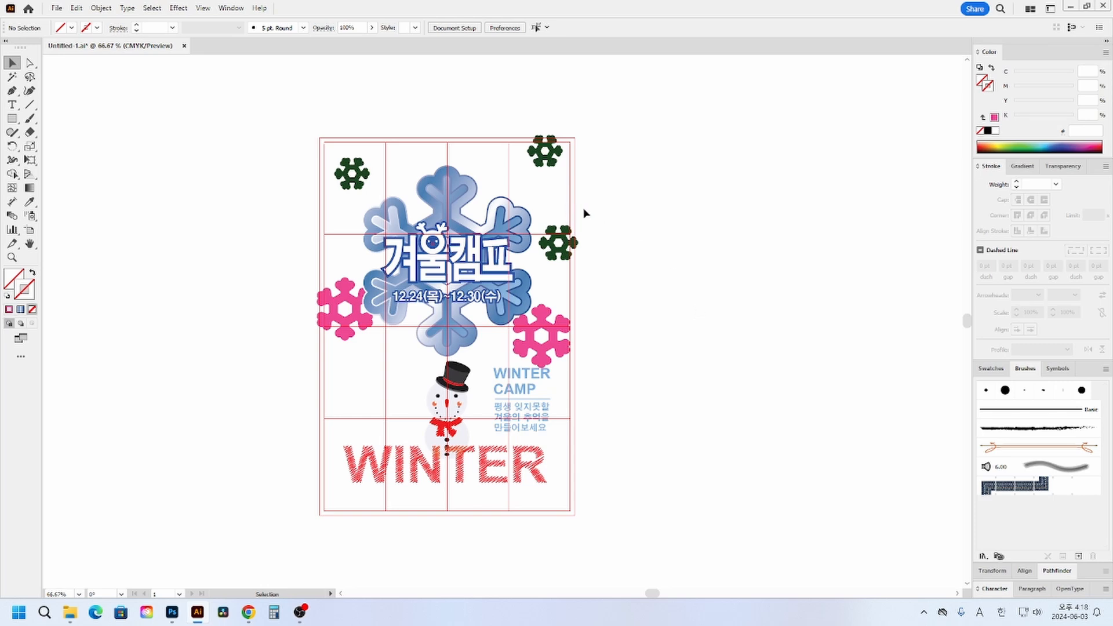
left_click_drag(575, 466, 578, 470)
left_click(575, 434)
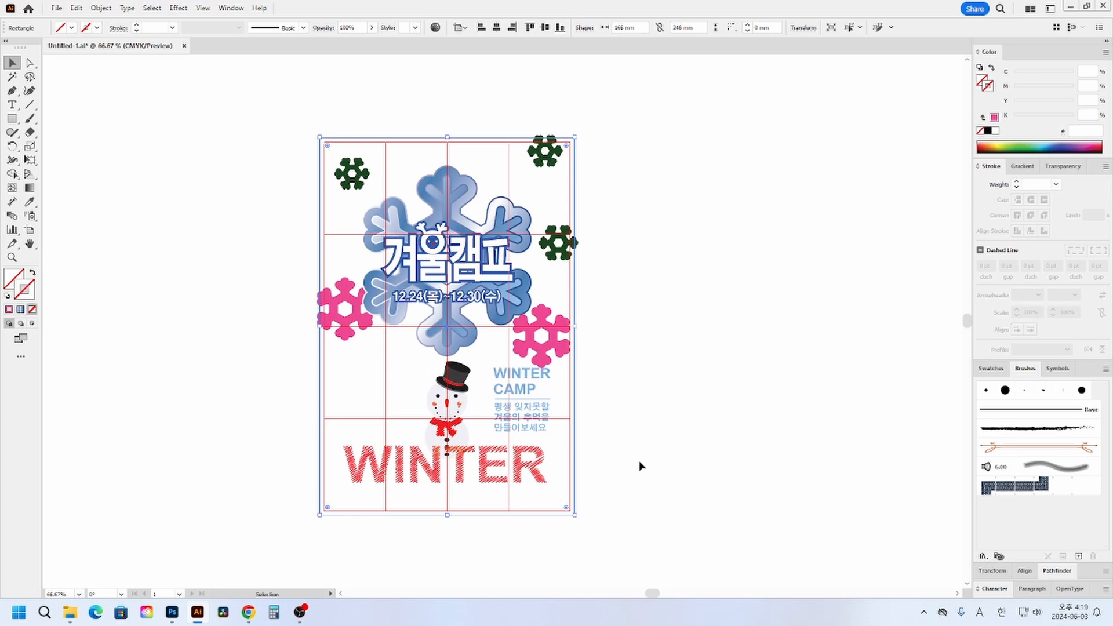
left_click(592, 449)
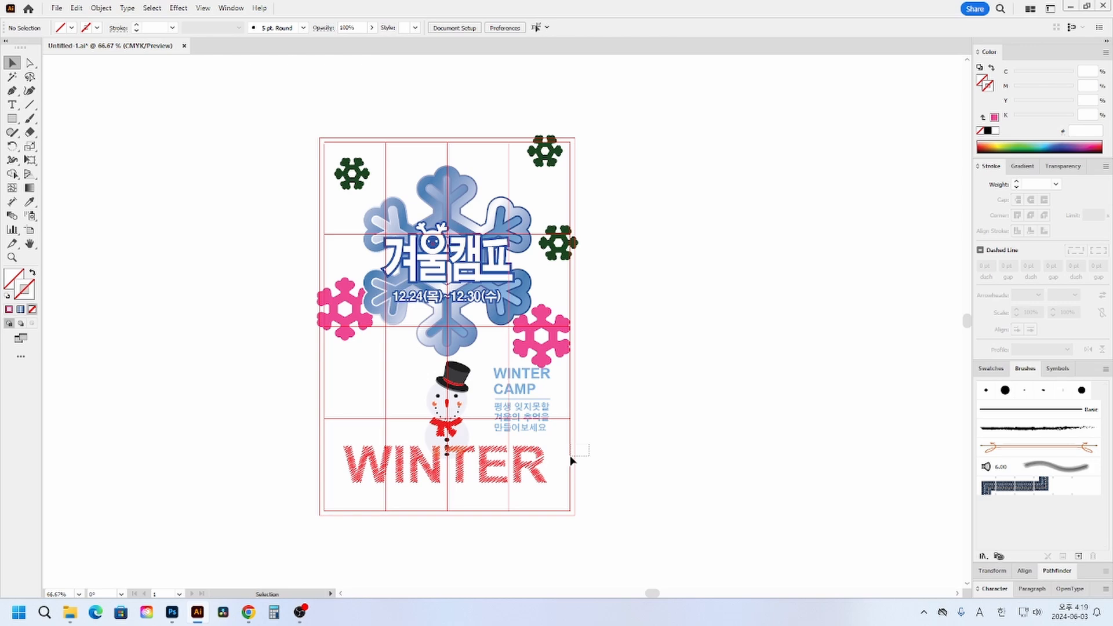
left_click_drag(571, 461, 571, 462)
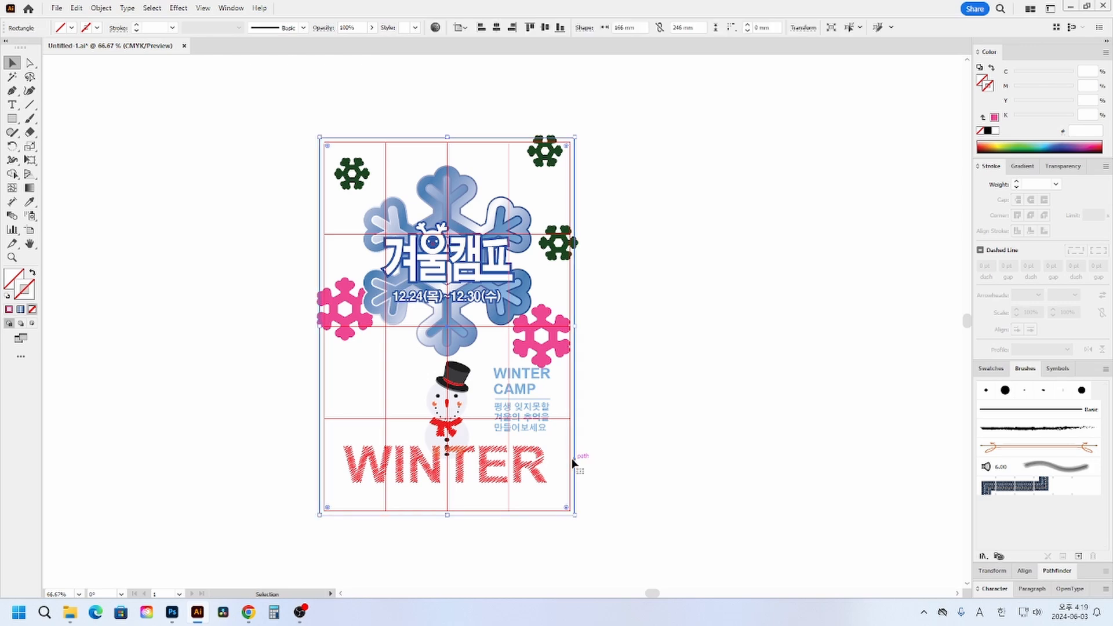
left_click(458, 411, "shift")
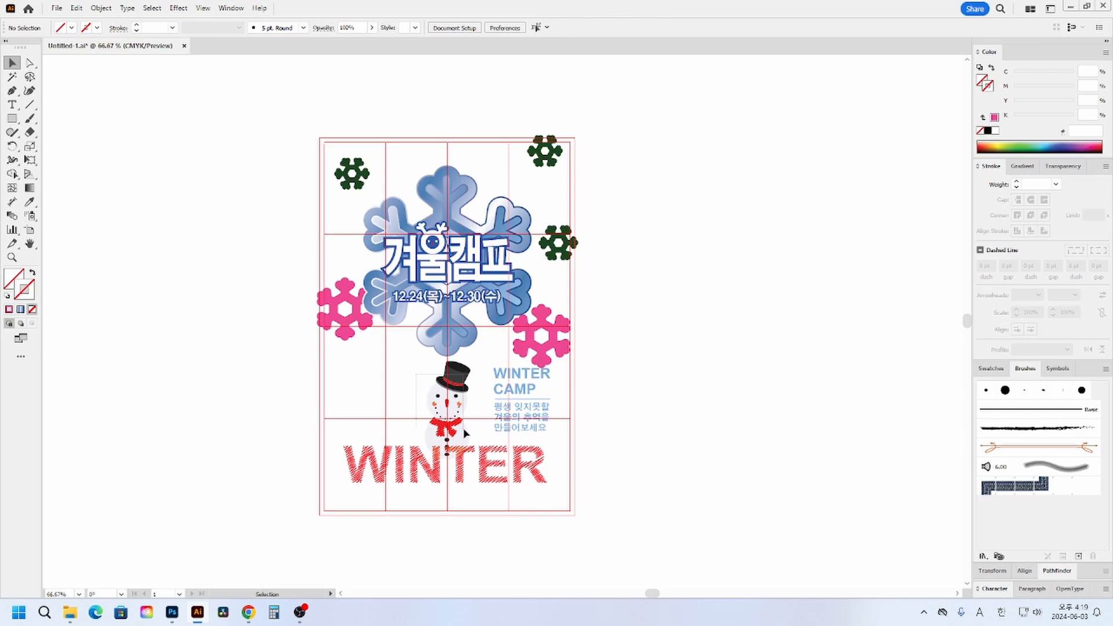
left_click_drag(464, 430, 468, 454)
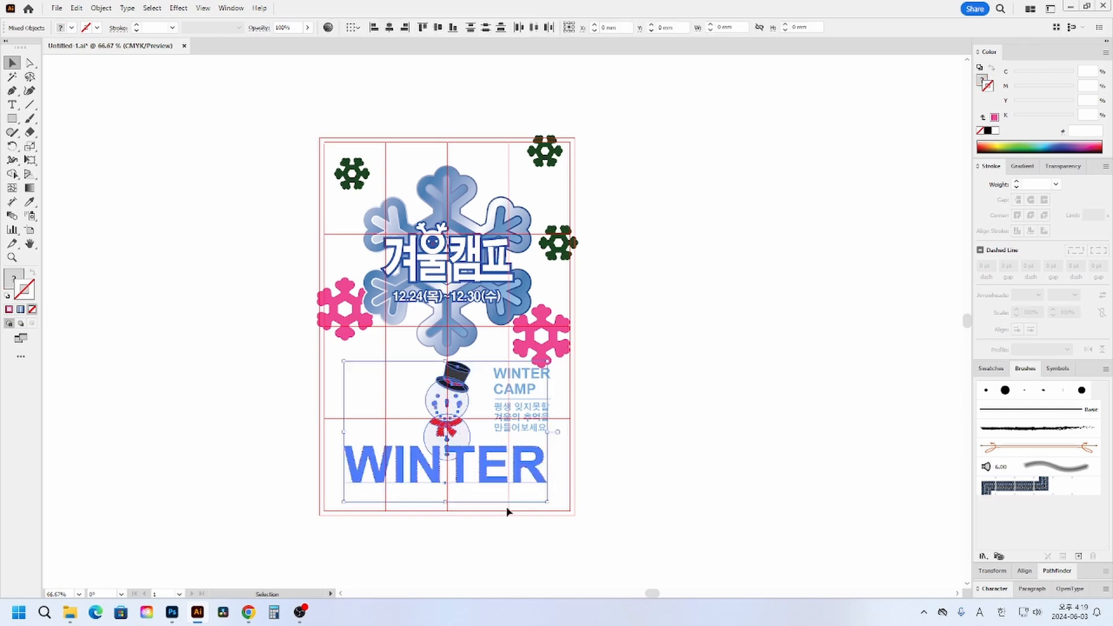
left_click(490, 476, "shift")
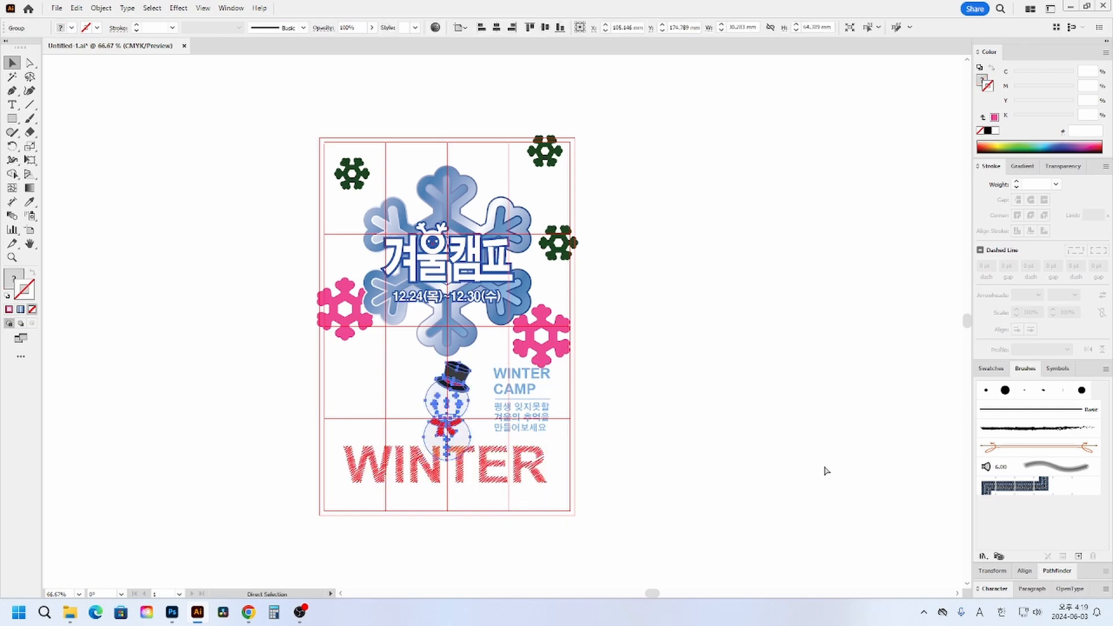
left_click(574, 435, "shift")
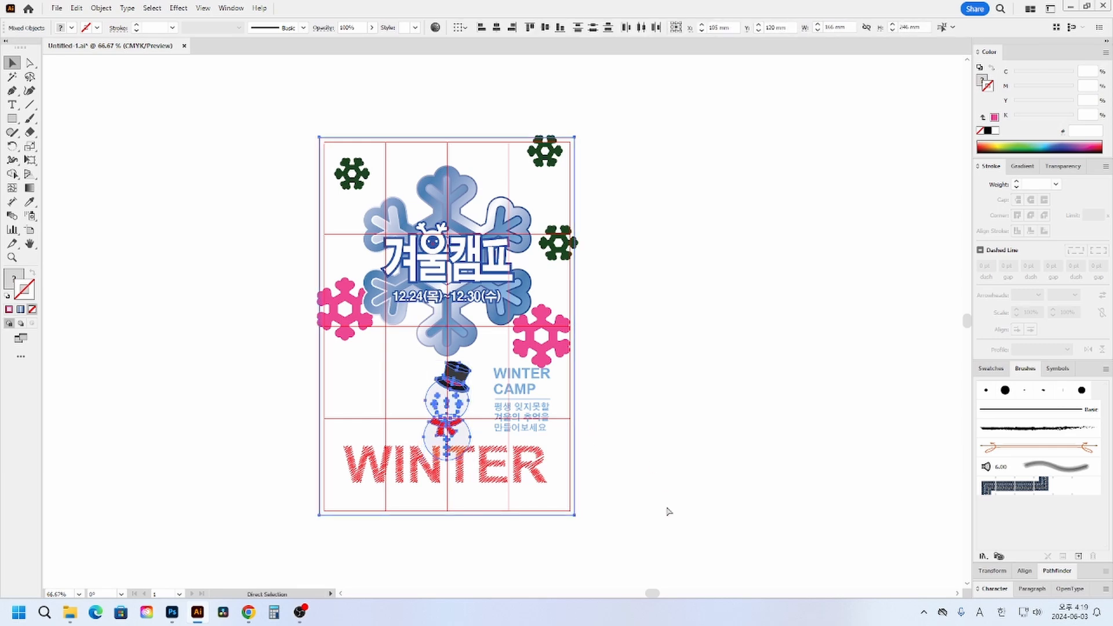
- Paste the copied snowman and frame as Pixels into the new Photoshop document and commit the placement
mouse_move(173, 615)
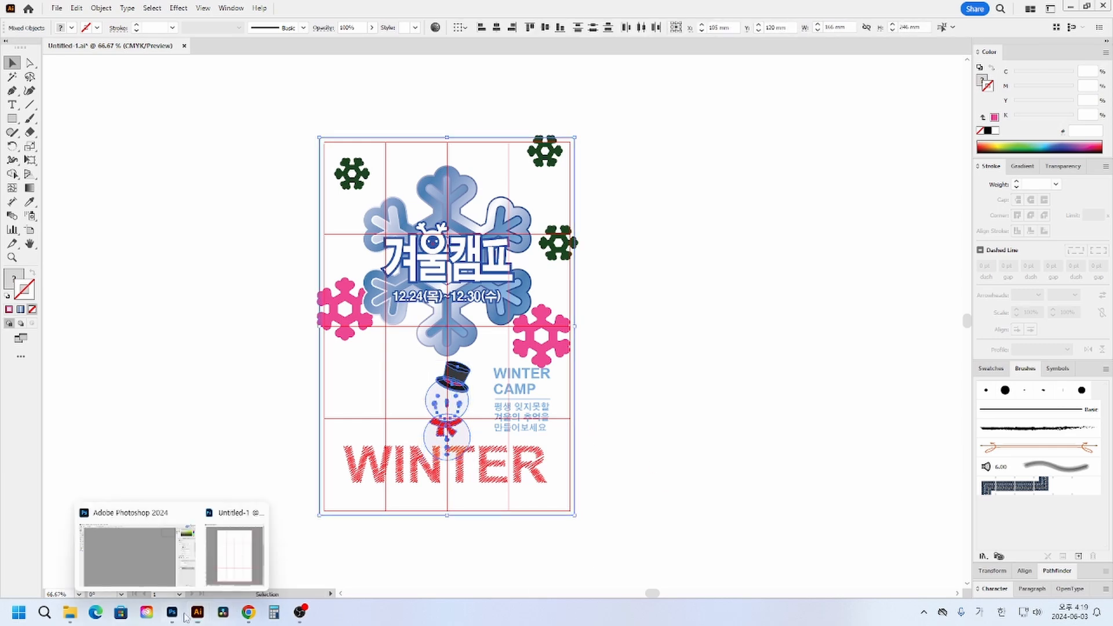
left_click(232, 568)
key("ctrl+v")
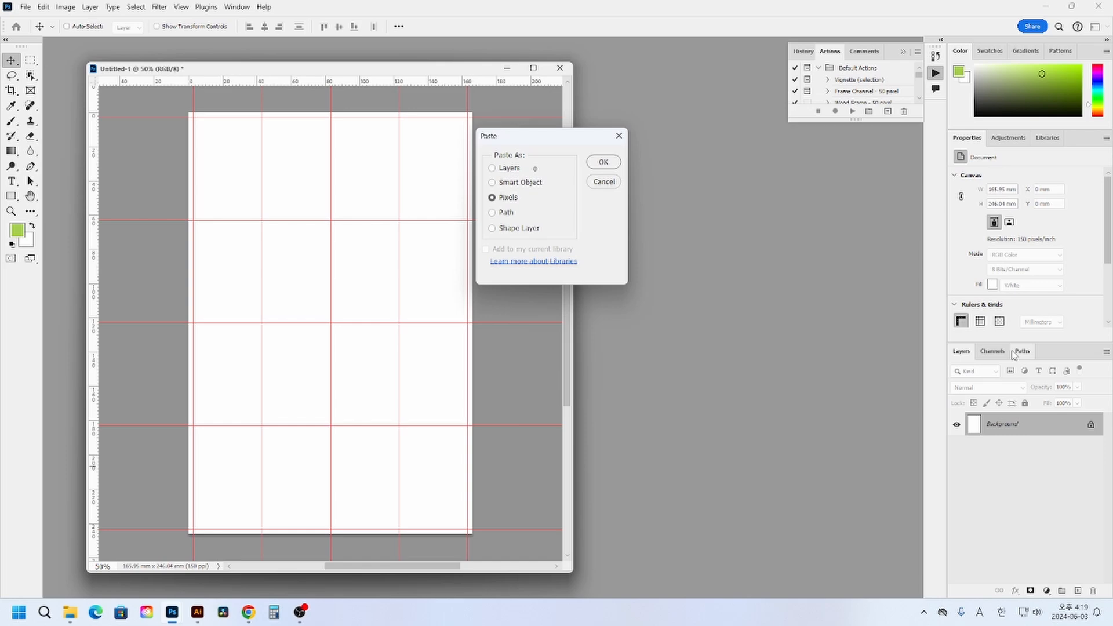
left_click(603, 162)
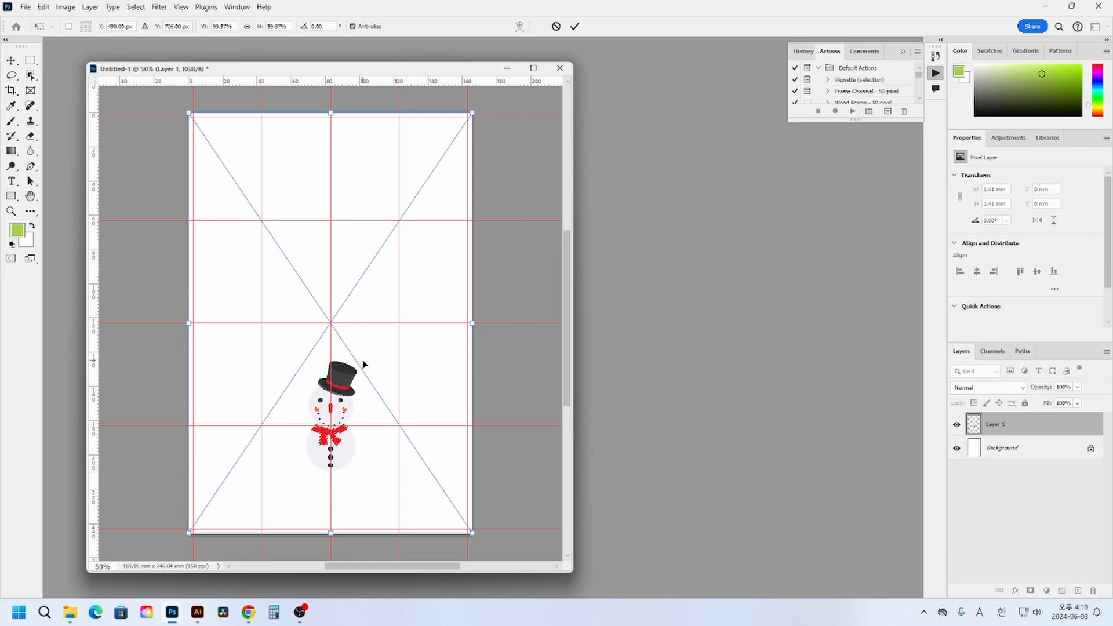
key("Return")
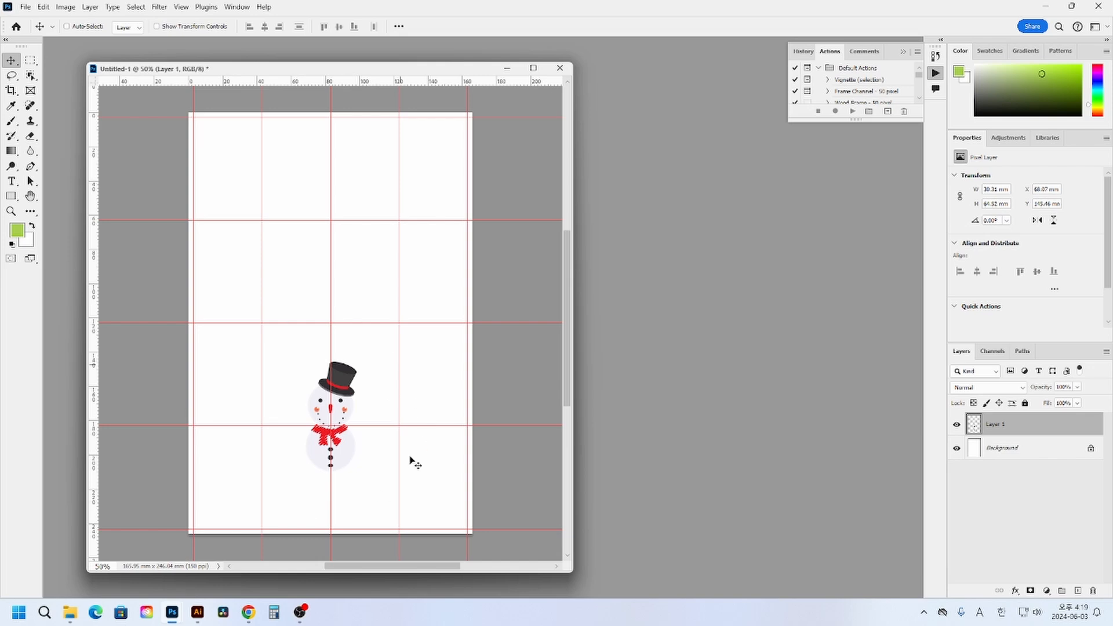
- Switch to Illustrator and select the text block beside the snowman, the WINTER lettering and the poster-sized rectangle together
left_click(198, 613)
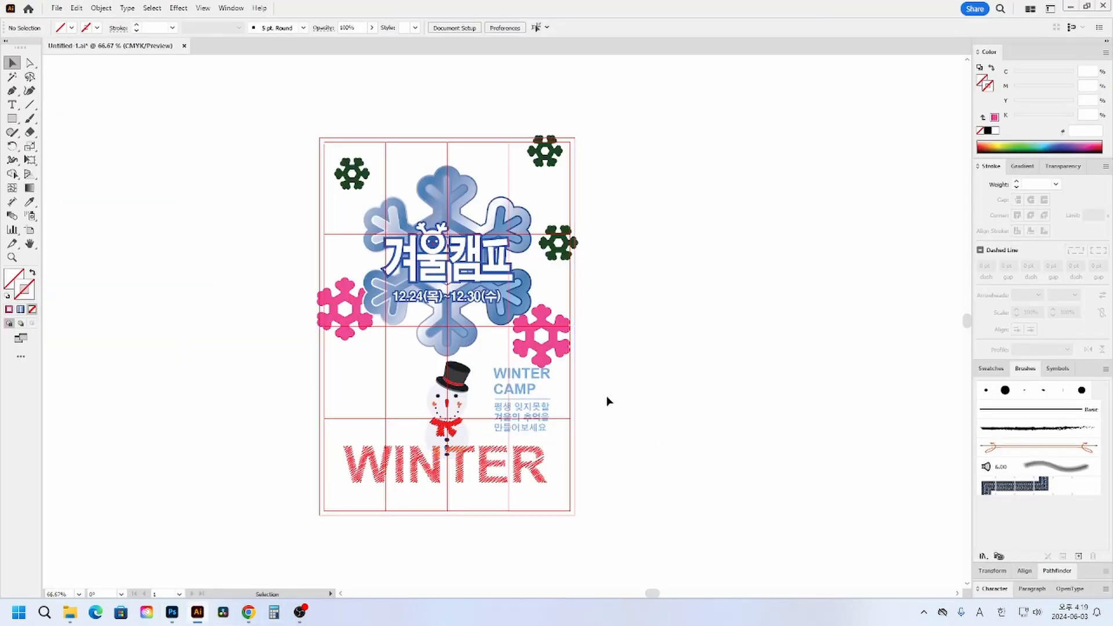
key("ctrl+a")
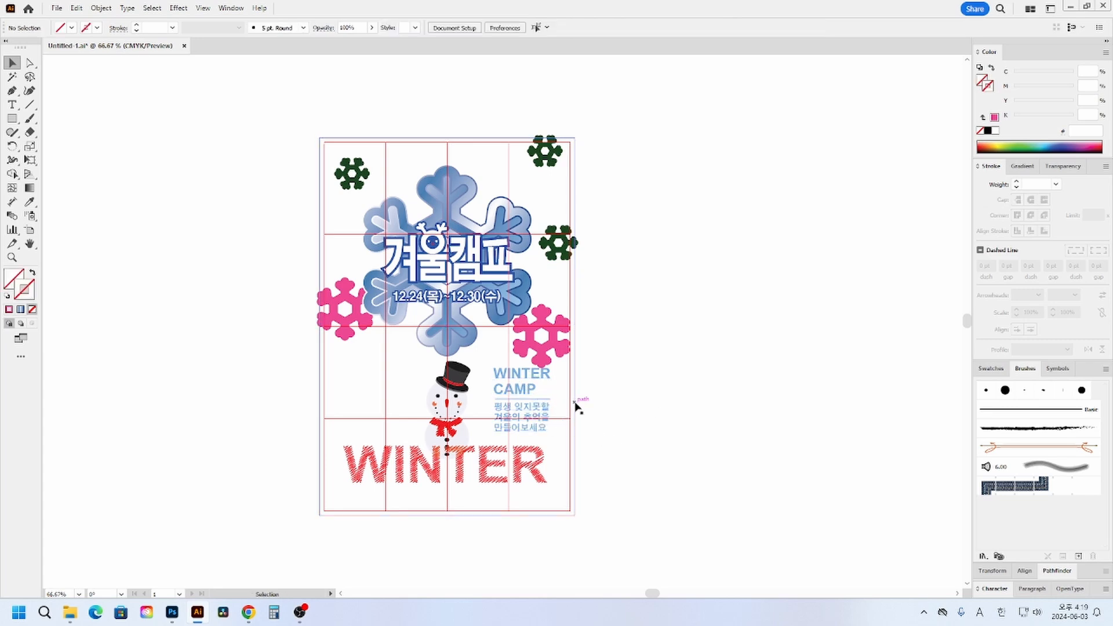
left_click(576, 406)
left_click(544, 399)
left_click(526, 391, "shift")
left_click(540, 407, "shift")
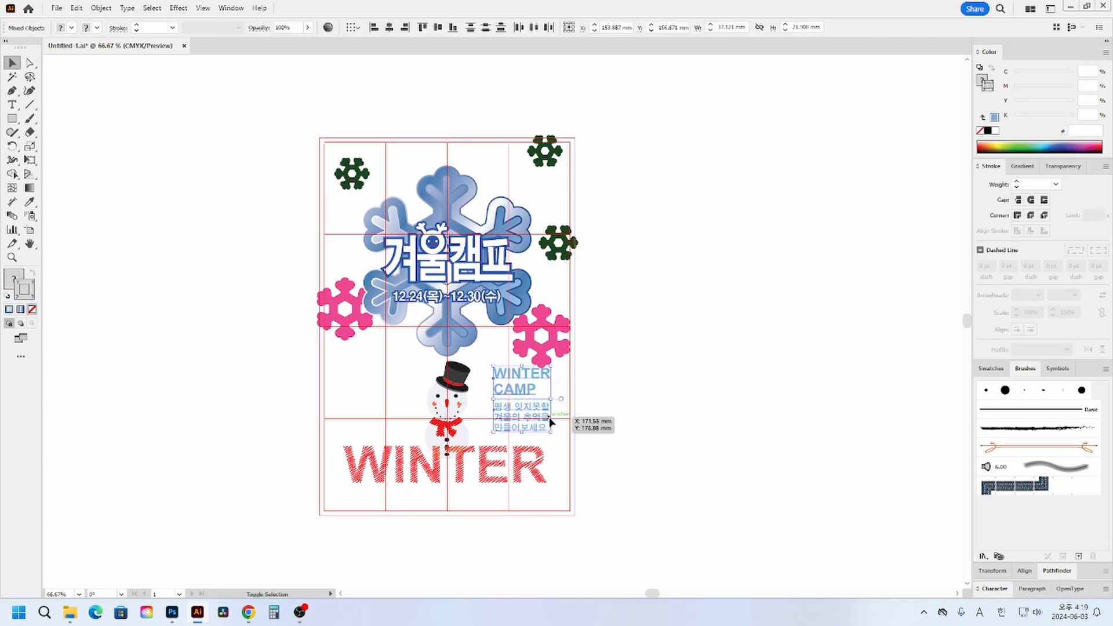
left_click(517, 483, "shift")
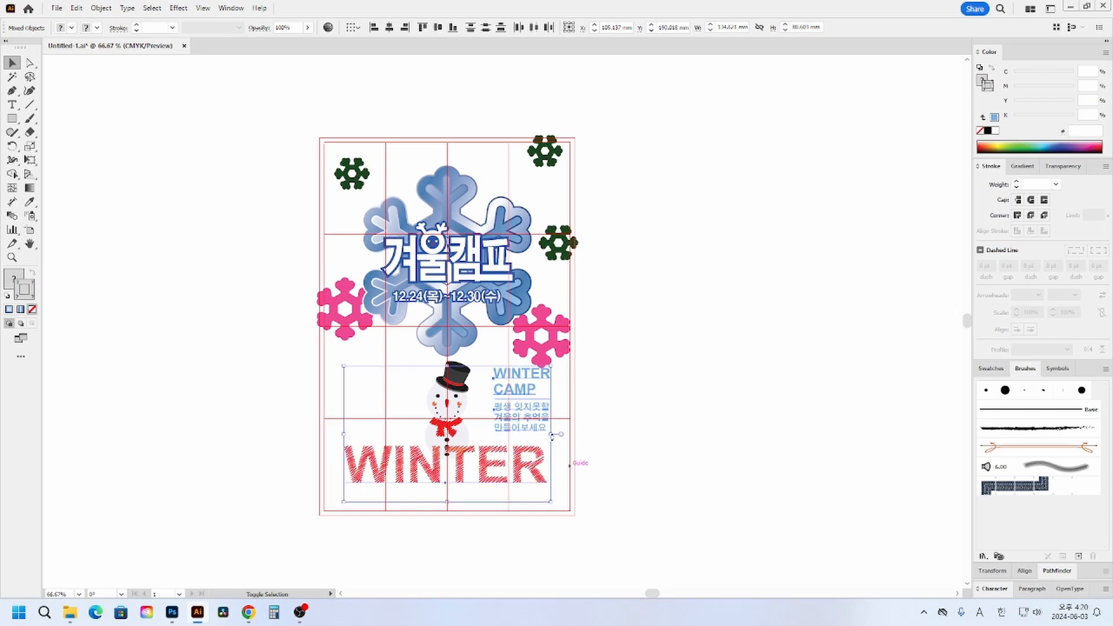
left_click(572, 400, "shift")
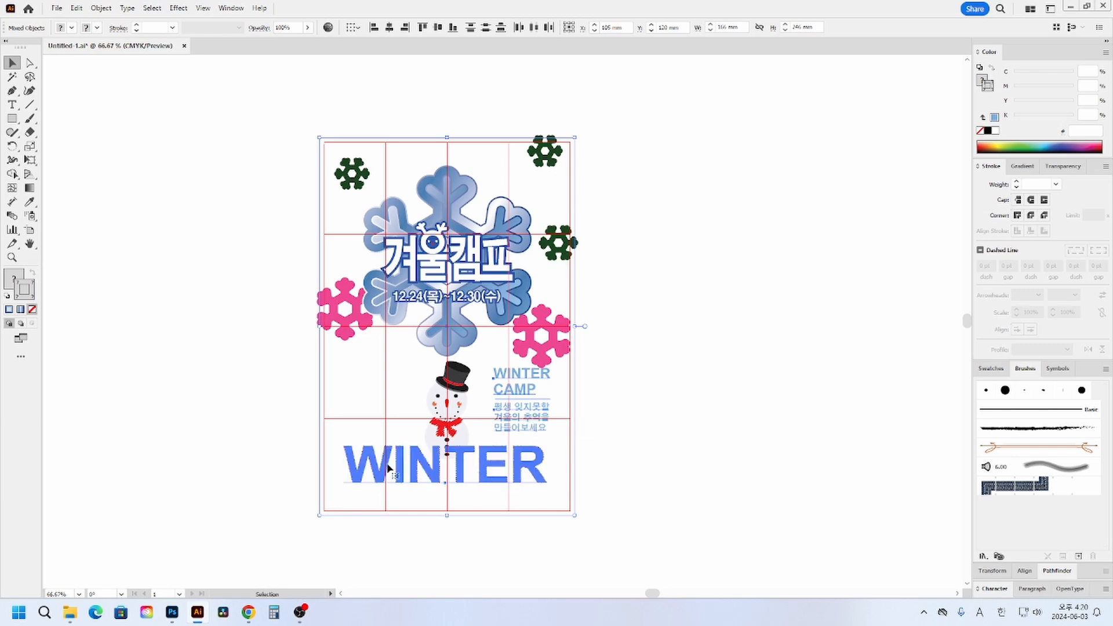
key("a")
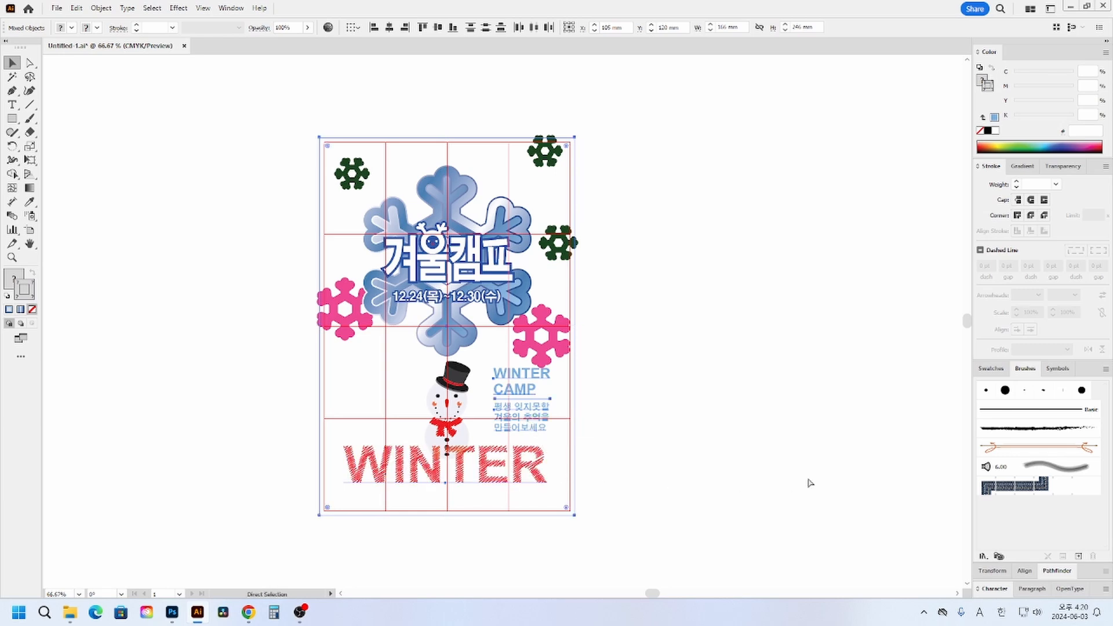
- Paste the copied text block, WINTER lettering and frame as Pixels into the Photoshop document and commit the placement
key("v")
mouse_move(172, 612)
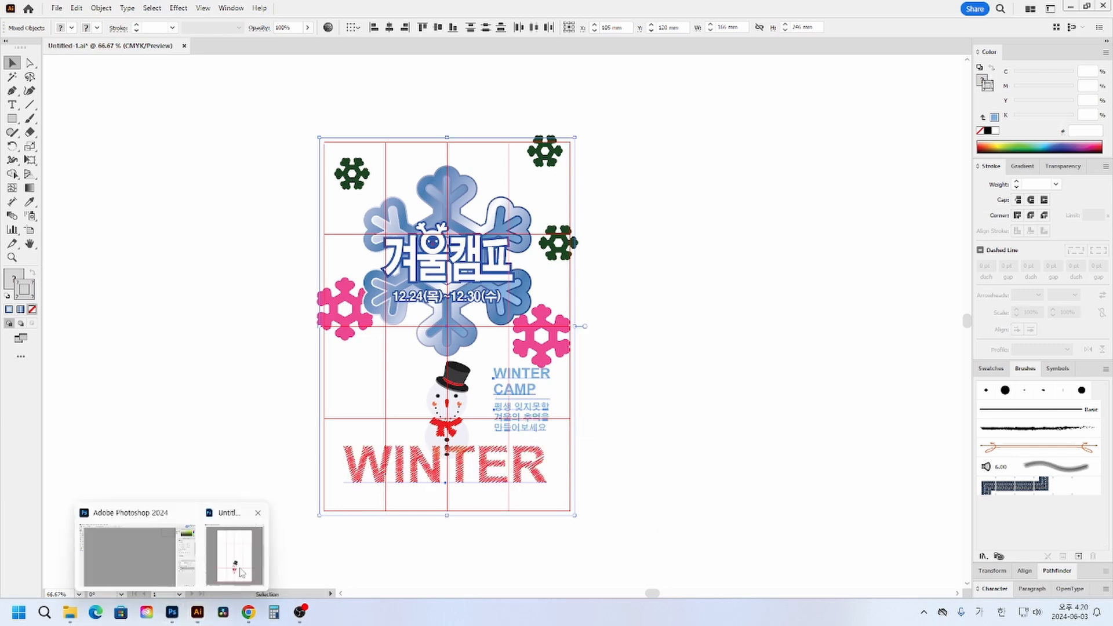
left_click(241, 573)
key("ctrl+v")
key("Return")
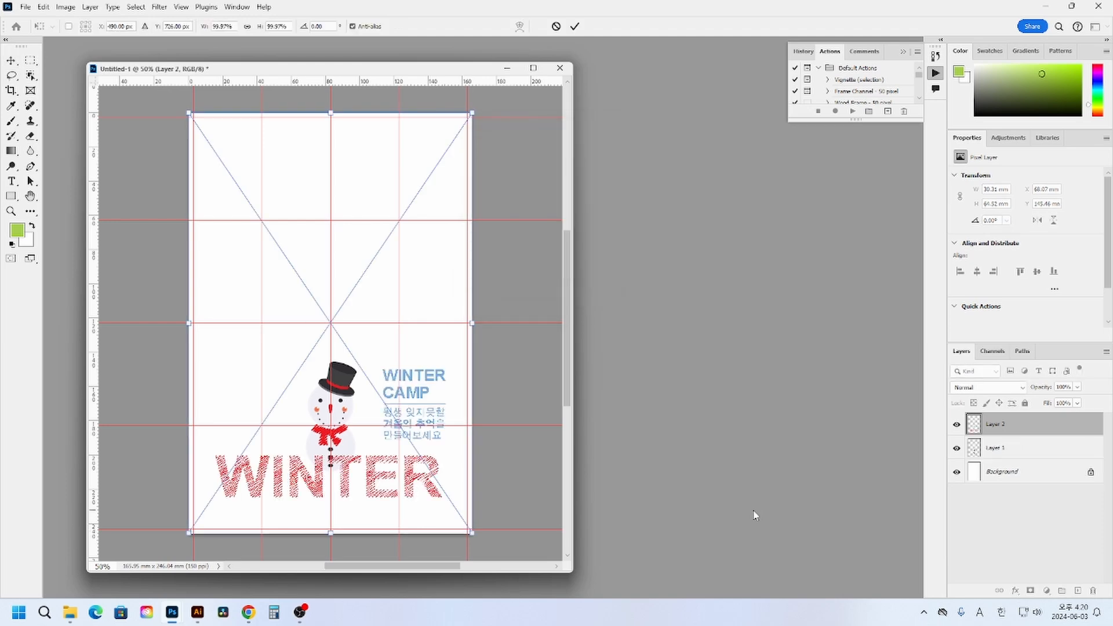
key("Return")
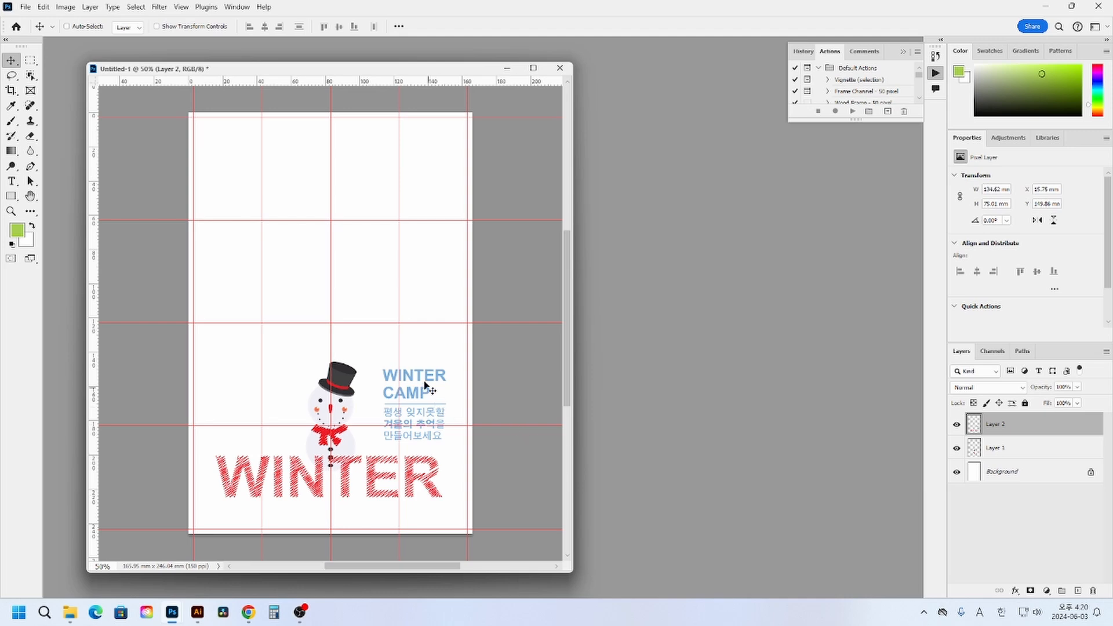
left_click_drag(422, 383, 392, 380)
left_click_drag(414, 375, 431, 383)
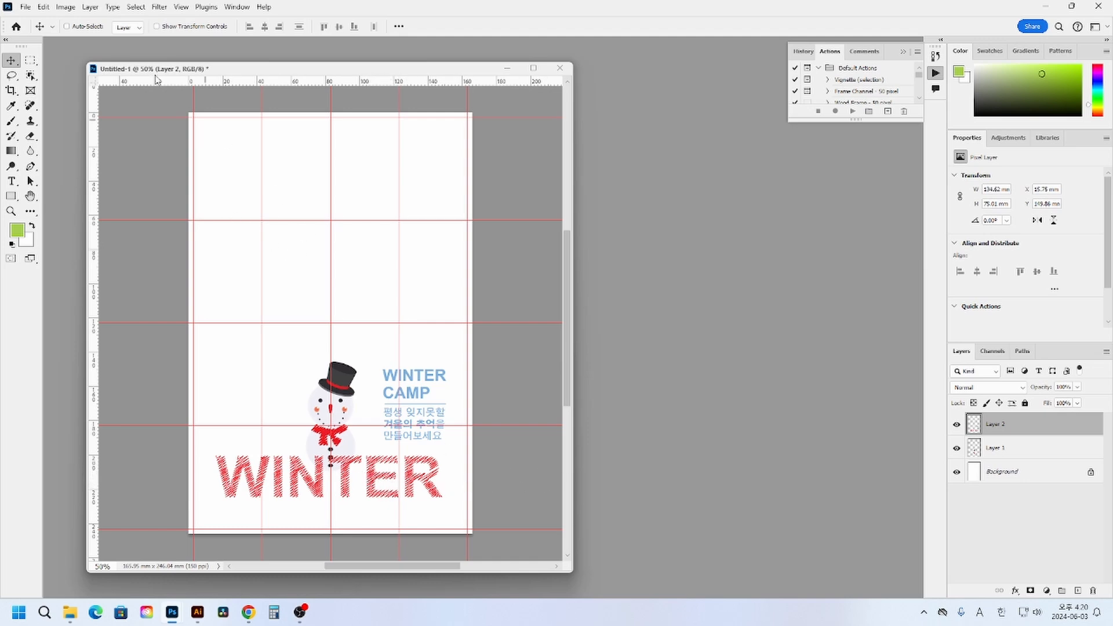
- Marquee-select the WINTER CAMP text block with 0 px feather, separate it using Layer Via Cut, and check the new layer by toggling its visibility
left_click(31, 60)
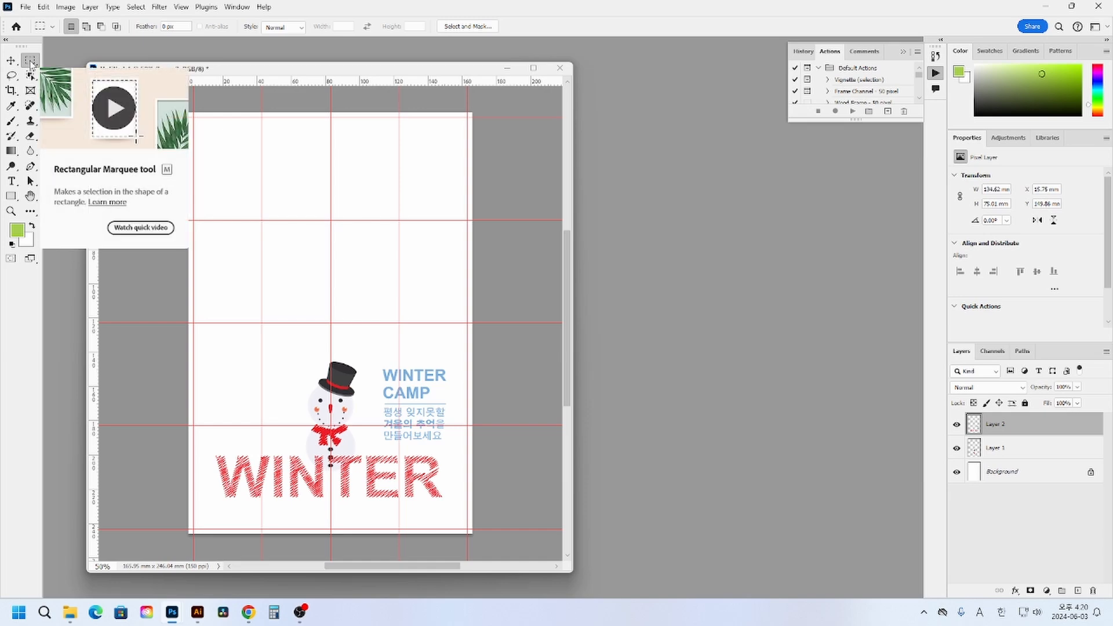
left_click(174, 26)
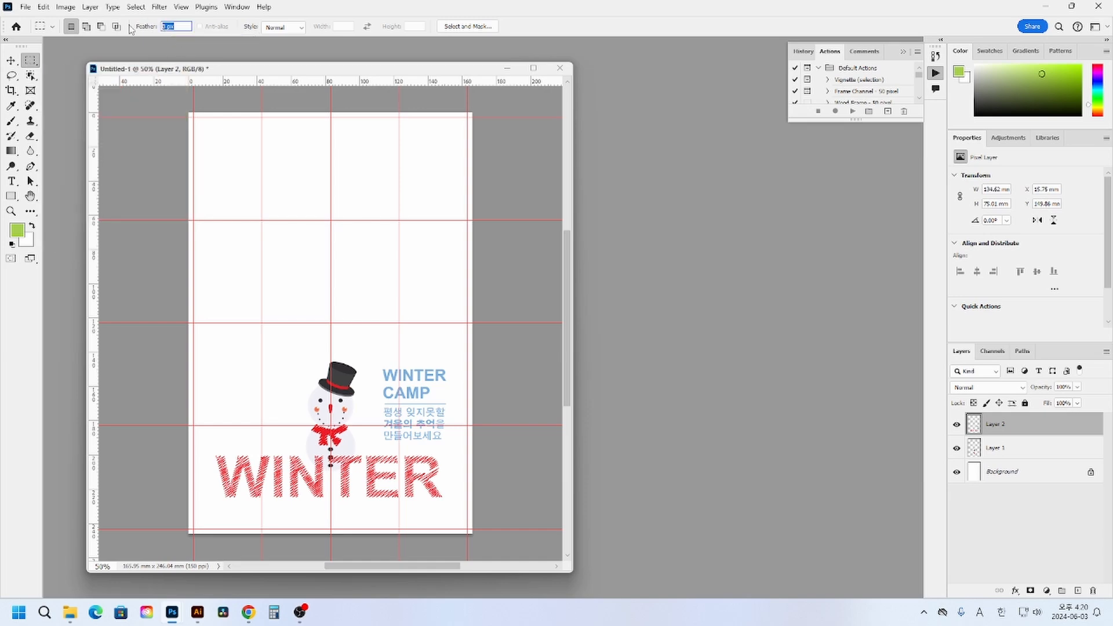
key("Return")
left_click_drag(375, 347, 464, 446)
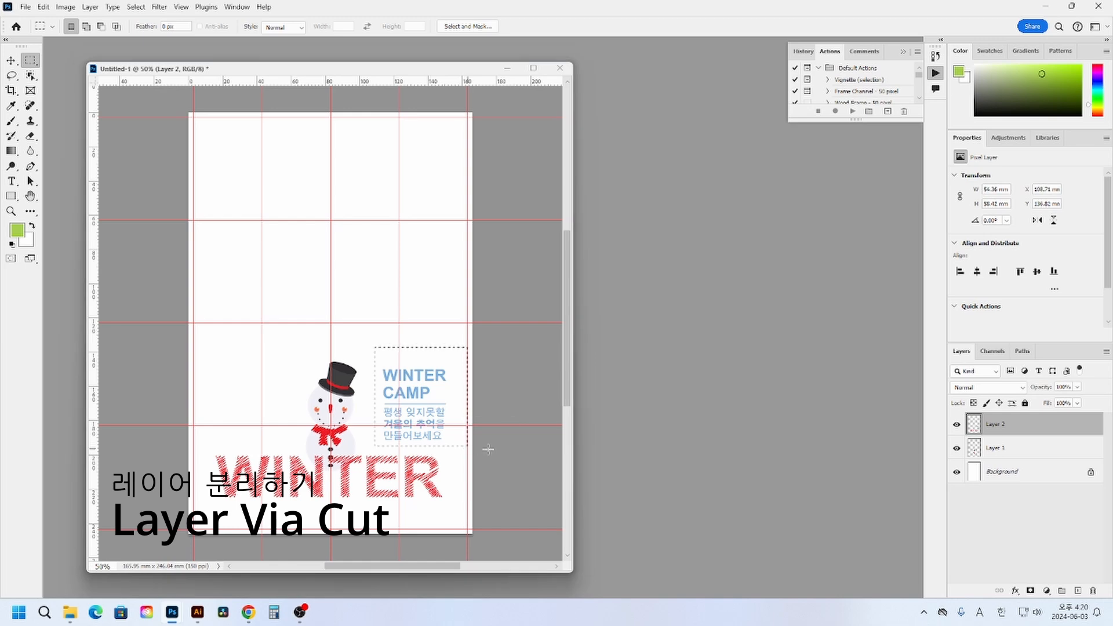
left_click(957, 425)
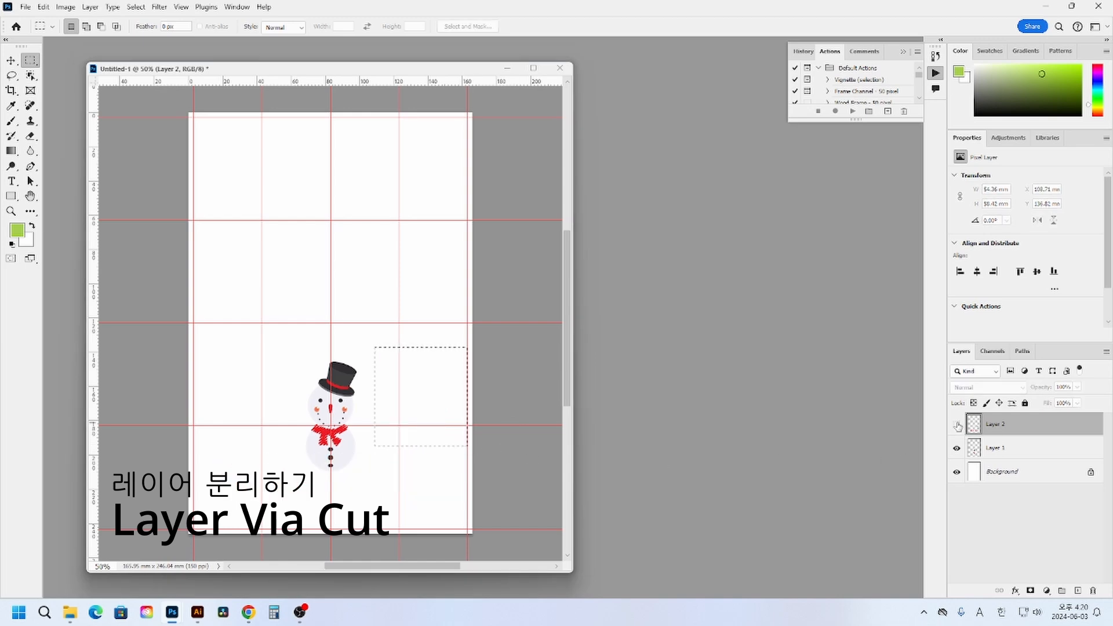
left_click(957, 425)
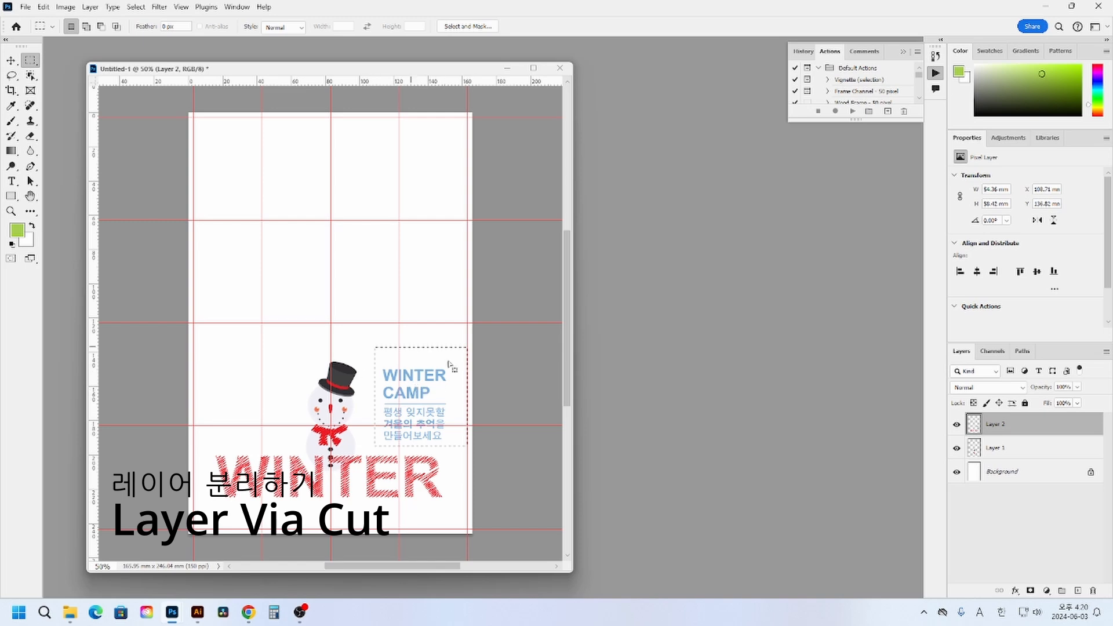
right_click(417, 394)
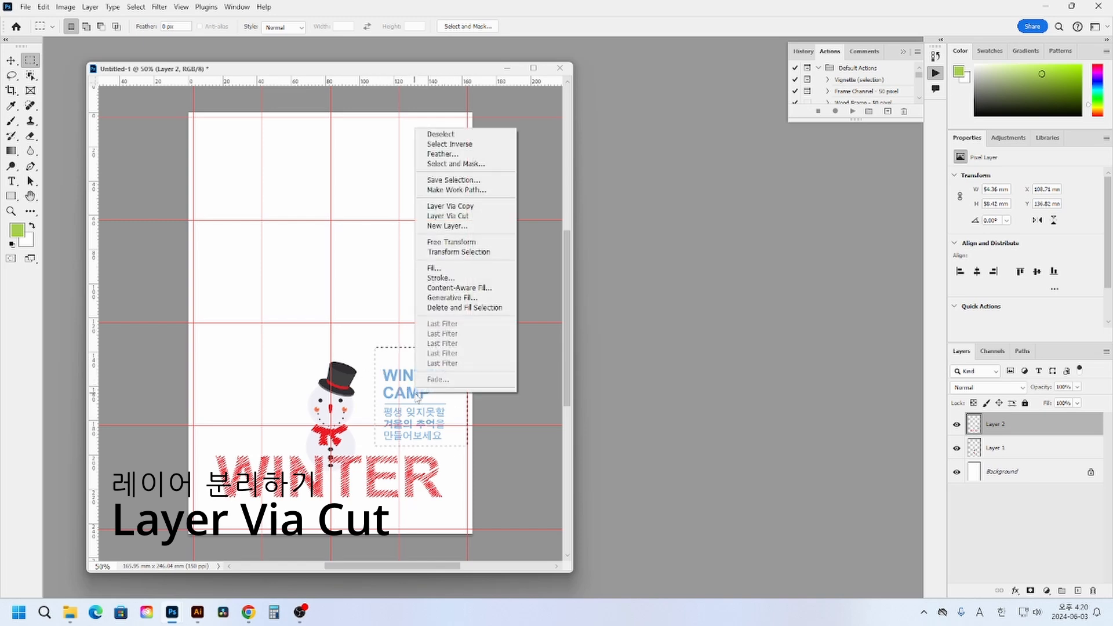
left_click(469, 219)
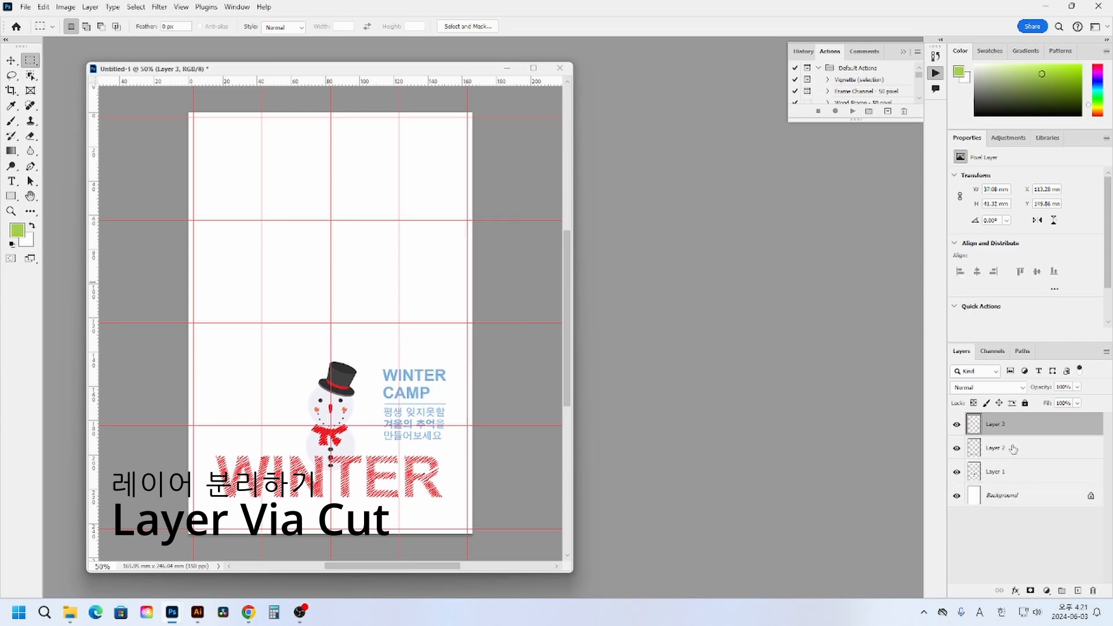
left_click(957, 425)
left_click(957, 425)
left_click(955, 425)
left_click(955, 425)
- Switch to Illustrator and select the large blue snowflake together with the poster-sized rectangle, leaving out the title lettering
left_click(197, 612)
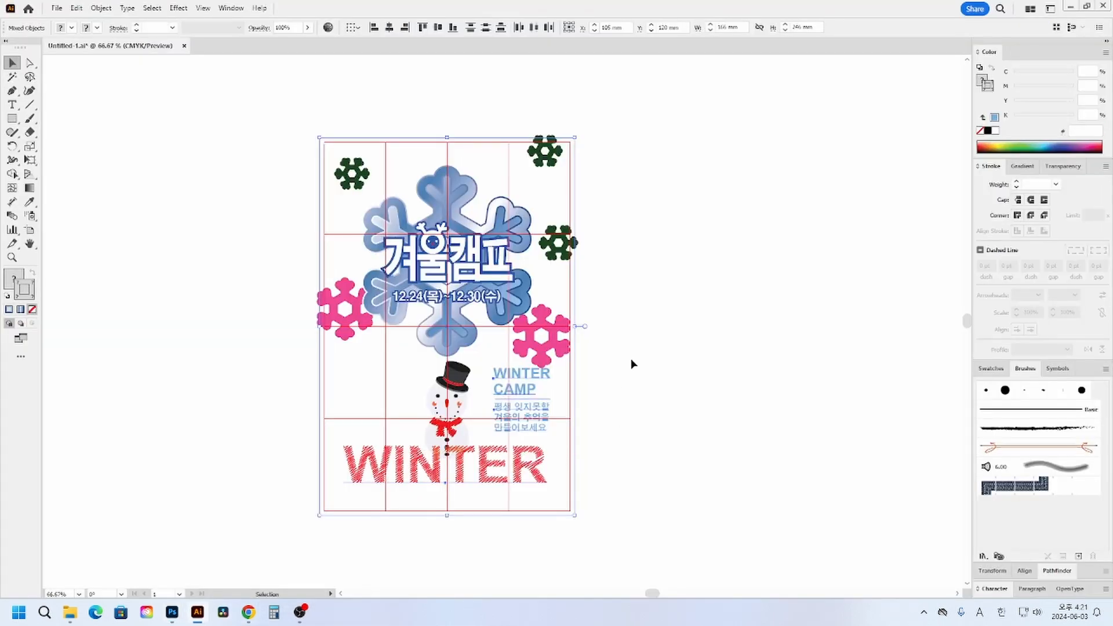
left_click(443, 260)
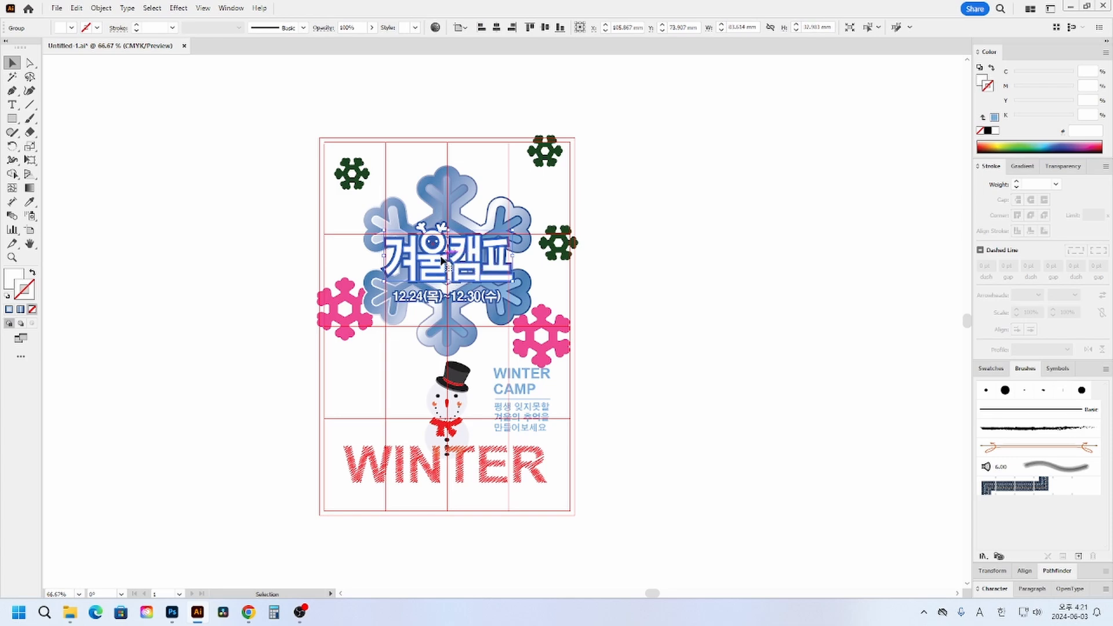
left_click(583, 226)
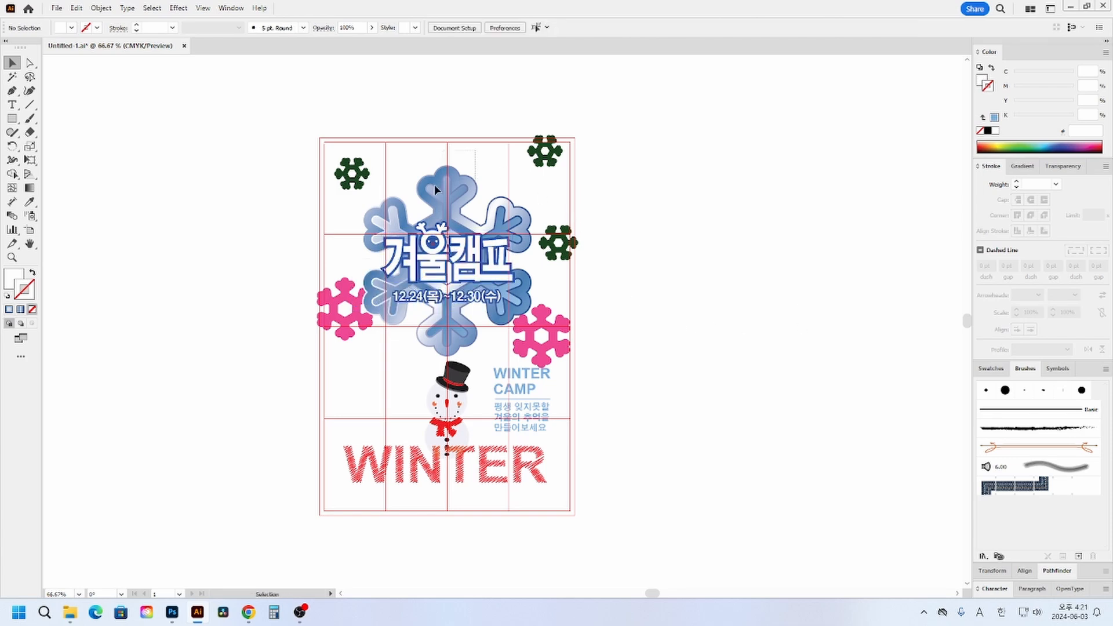
left_click_drag(434, 186, 428, 190)
left_click_drag(473, 148, 416, 186)
left_click_drag(484, 128, 416, 137)
key("a")
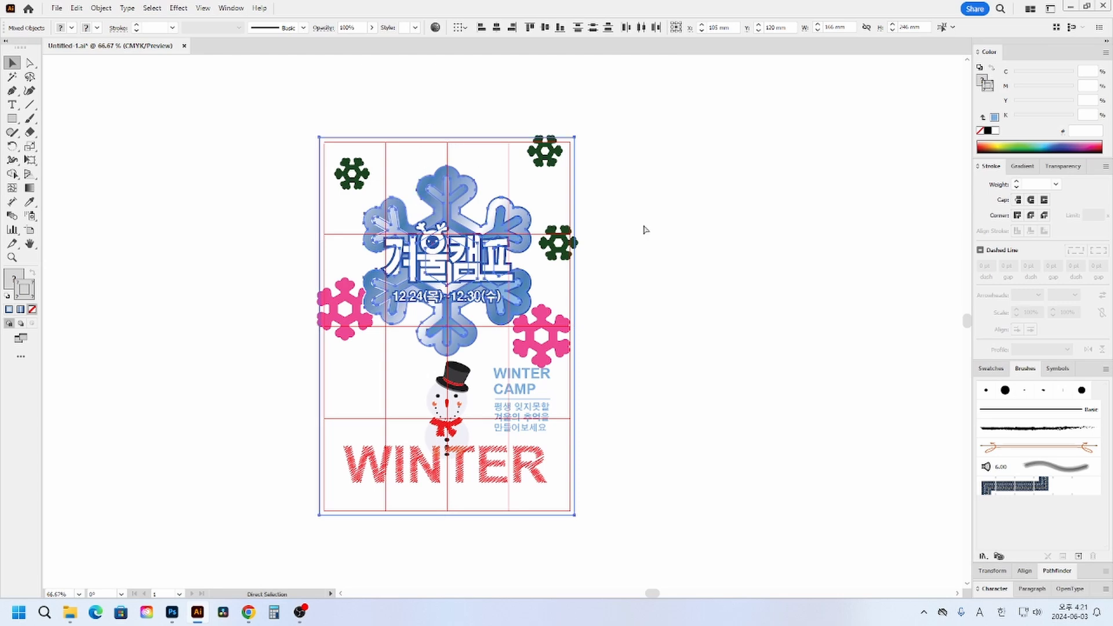
- Paste the copied blue snowflake and frame as Pixels into the Photoshop document and commit the placement
key("v")
mouse_move(172, 613)
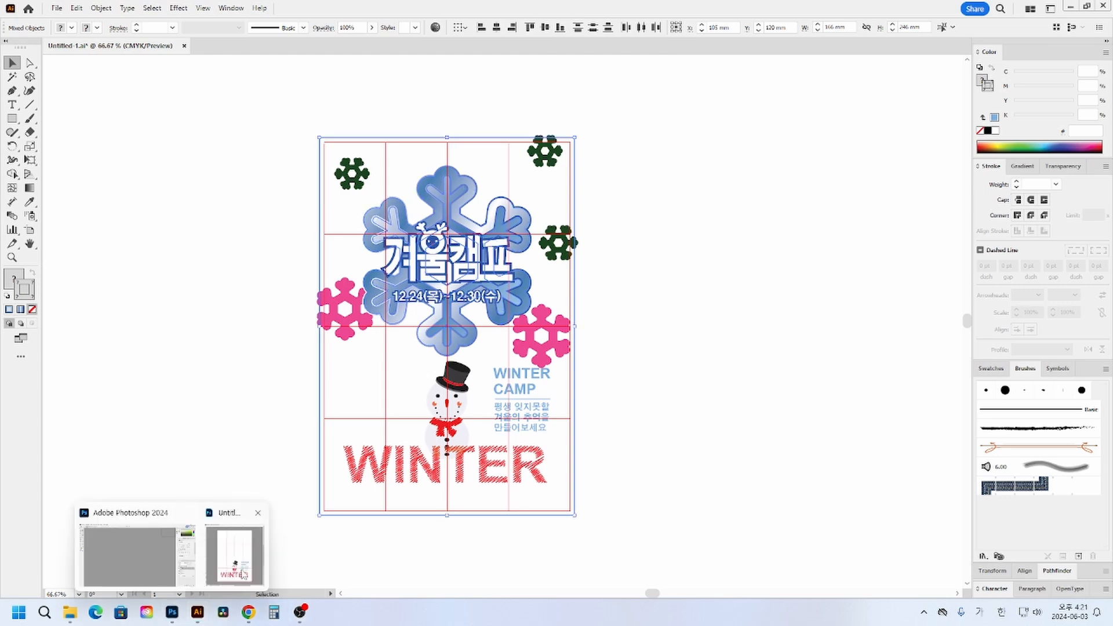
left_click(242, 574)
key("ctrl+v")
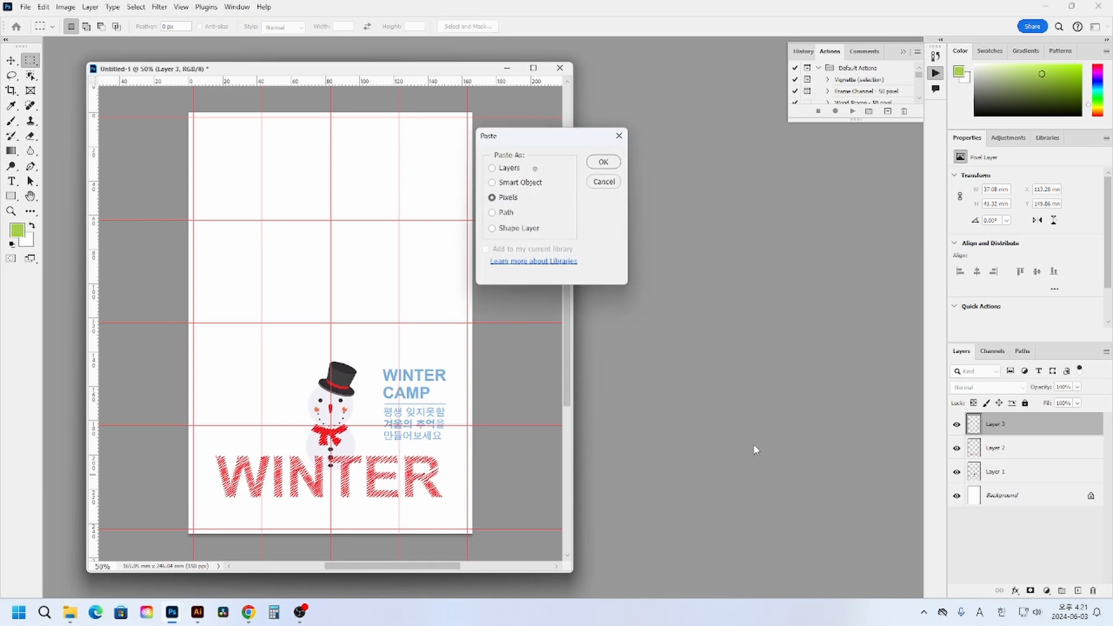
key("Return")
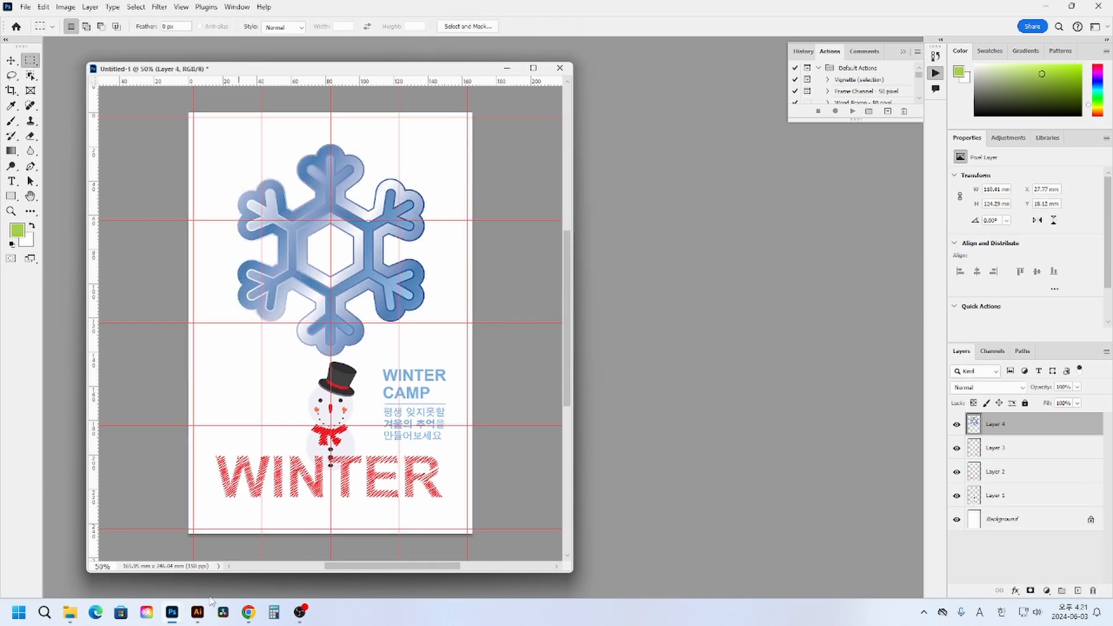
- Switch to Illustrator and delete the large blue snowflake behind the title lettering
left_click(198, 557)
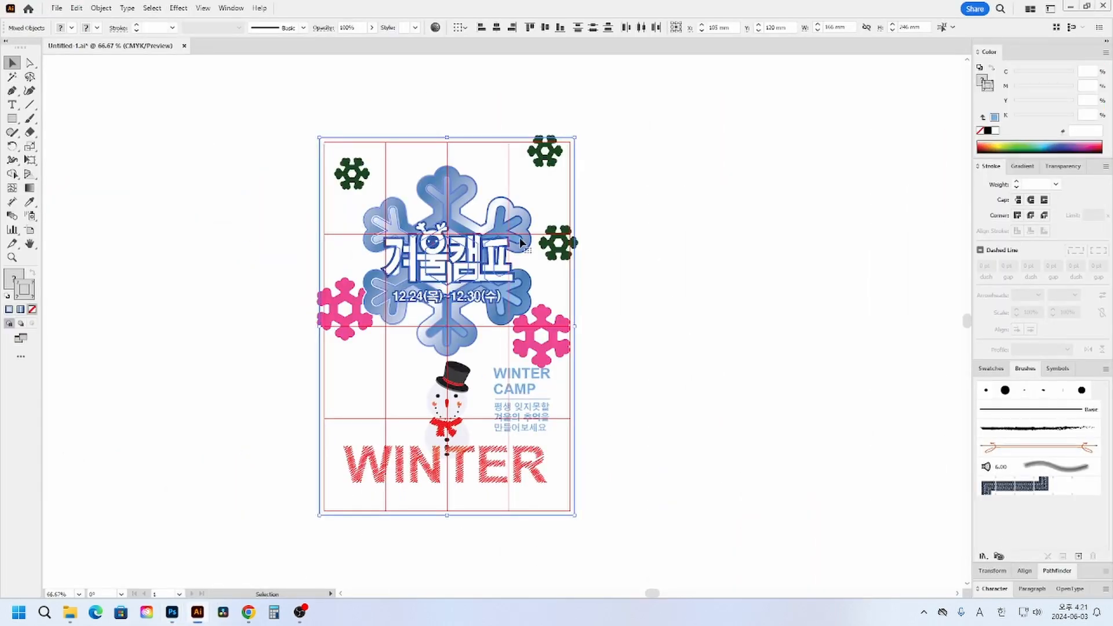
left_click(696, 182)
left_click(429, 201)
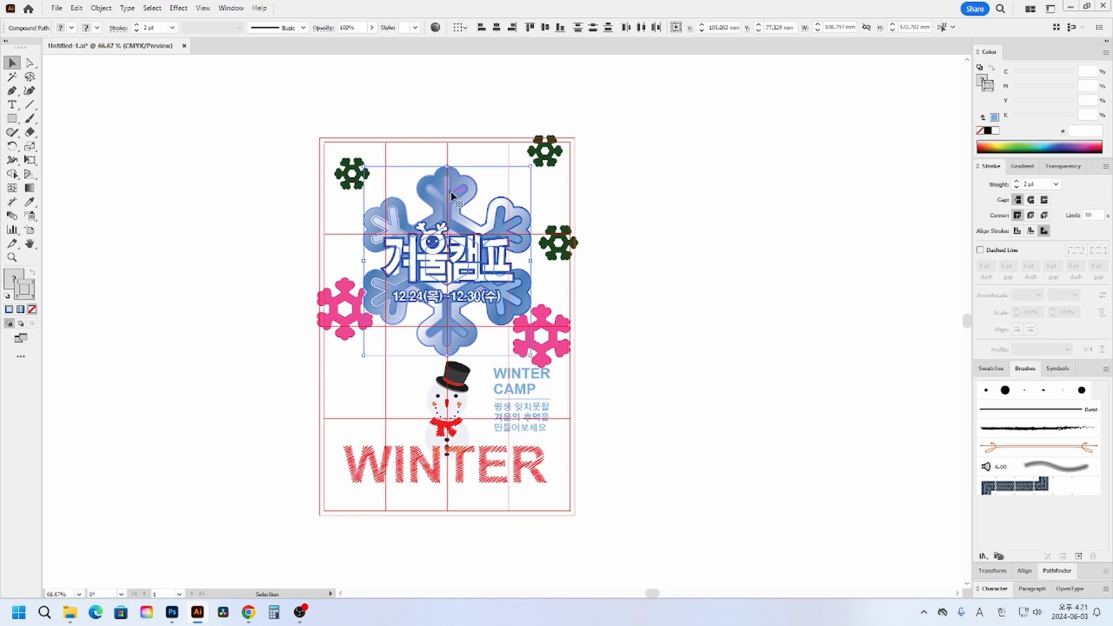
key("ctrl+c")
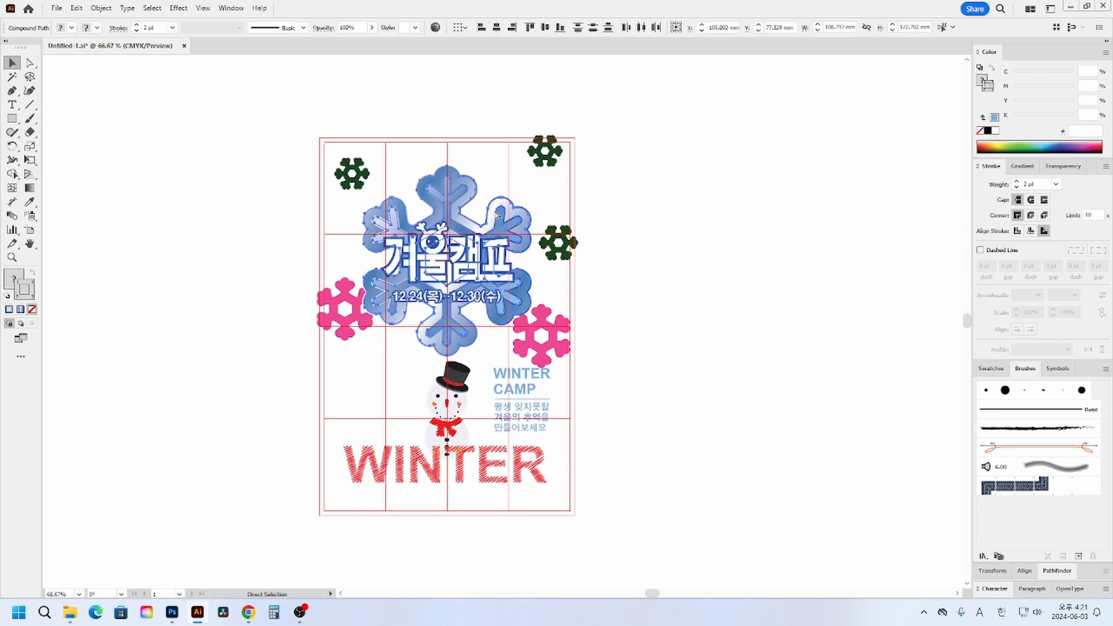
key("Delete")
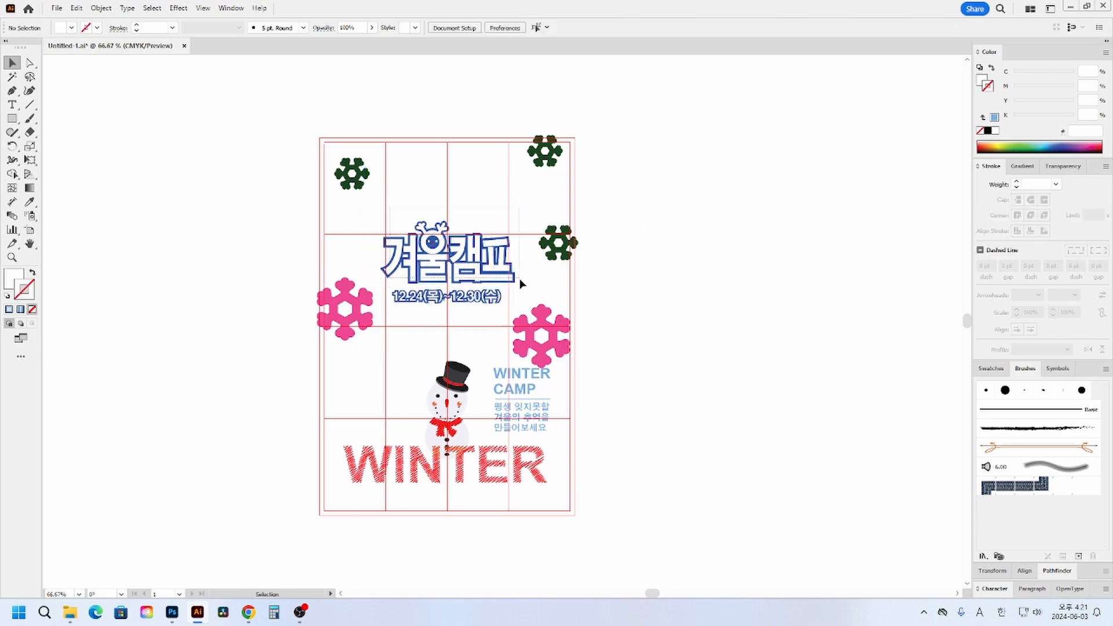
- Select the 겨울캠프 title lettering and the date line together with the poster-sized rectangle
left_click(512, 298, "ctrl")
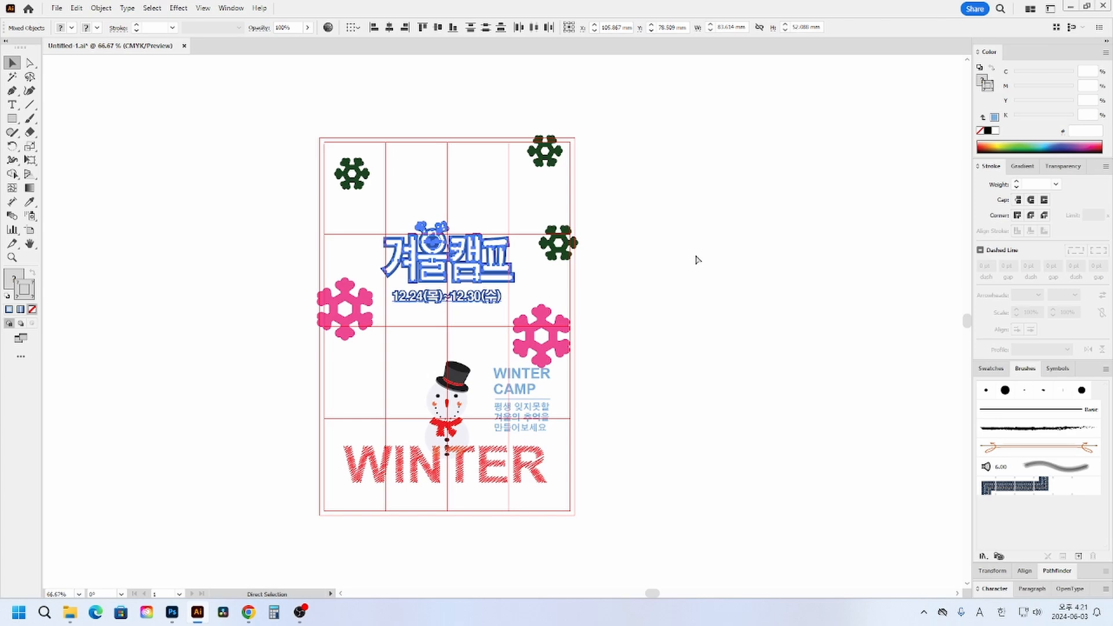
key("ctrl+g")
left_click_drag(453, 108, 423, 162)
left_click(467, 246, "shift")
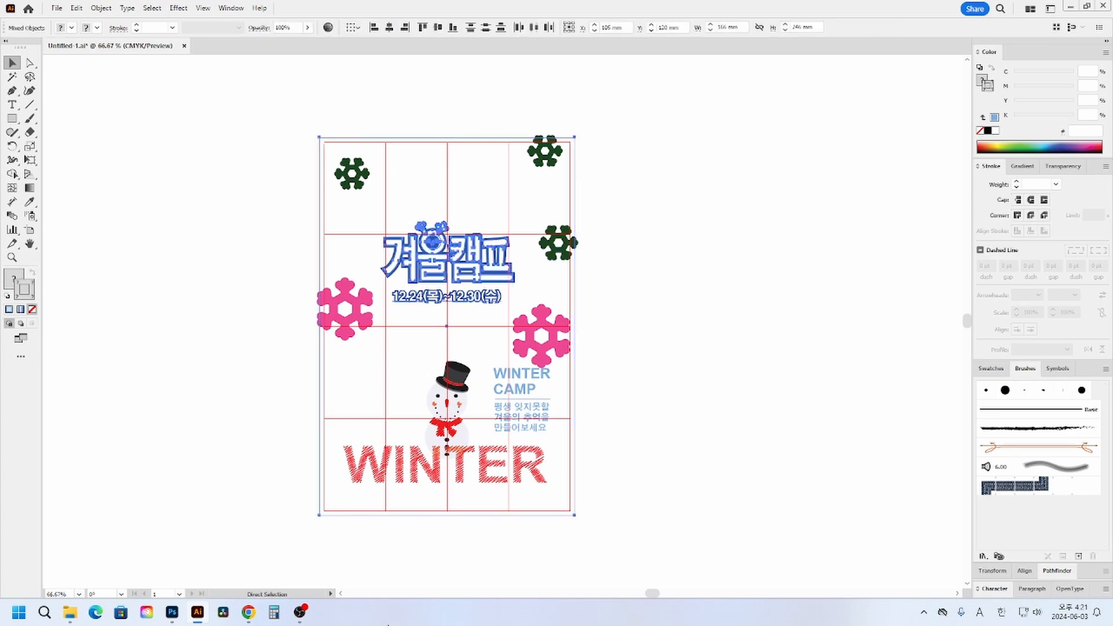
- Paste the copied title lettering, date line and frame as Pixels into the Photoshop document and commit the placement
mouse_move(172, 613)
left_click(245, 571)
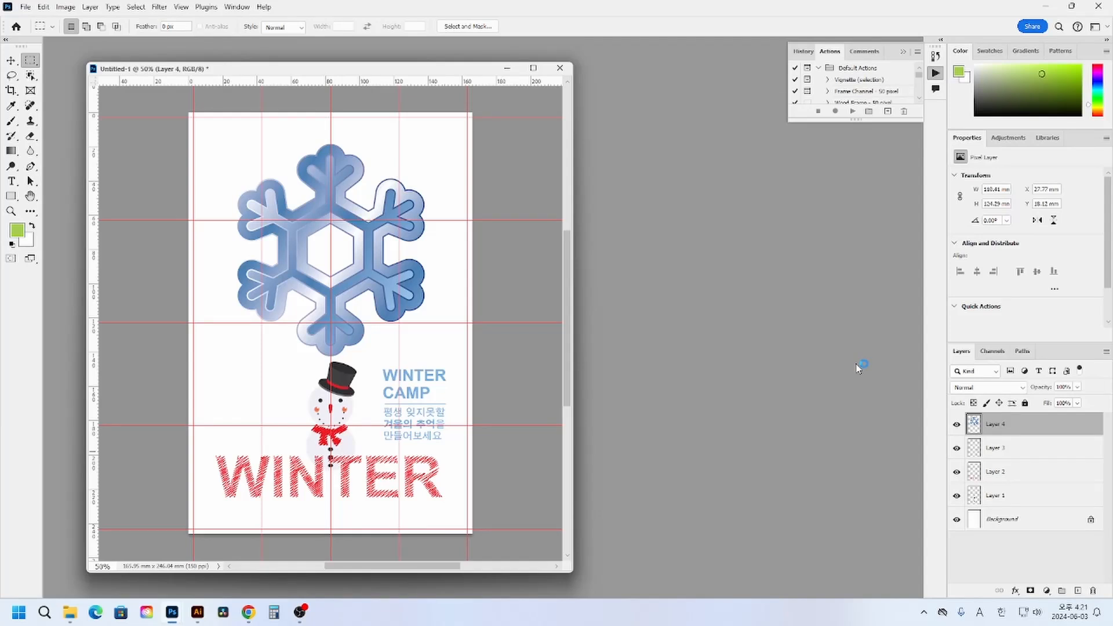
key("ctrl+v")
key("Return")
key("Return")
key("ctrl+shift+alt+n")
key("m")
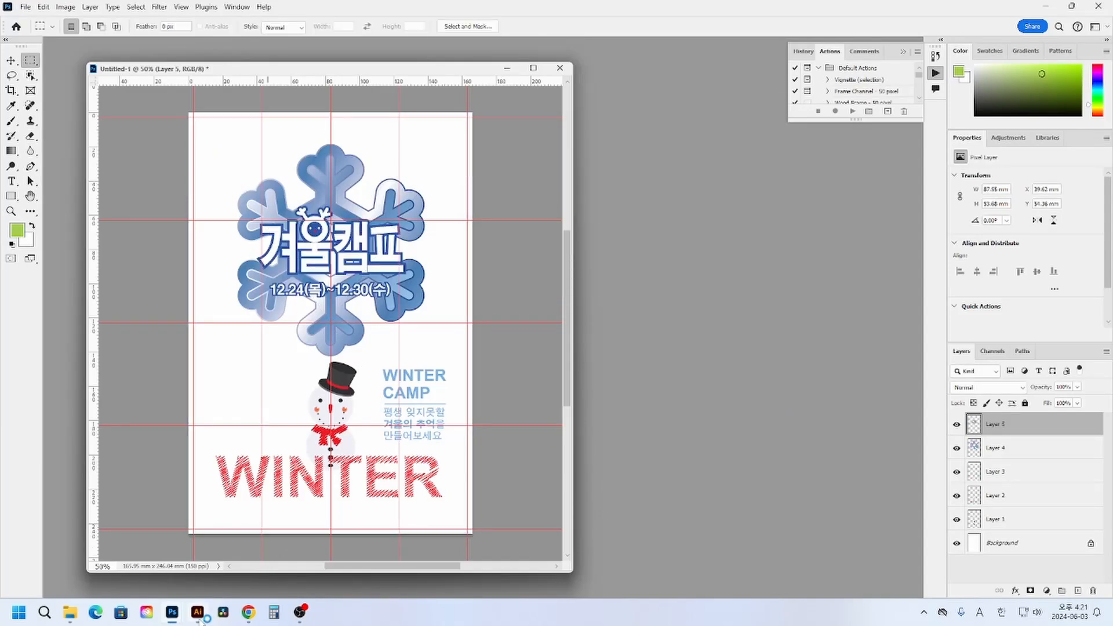
- Switch to Illustrator and select the three green snowflakes, the two pink snowflakes and the poster-sized rectangle together
left_click(197, 612)
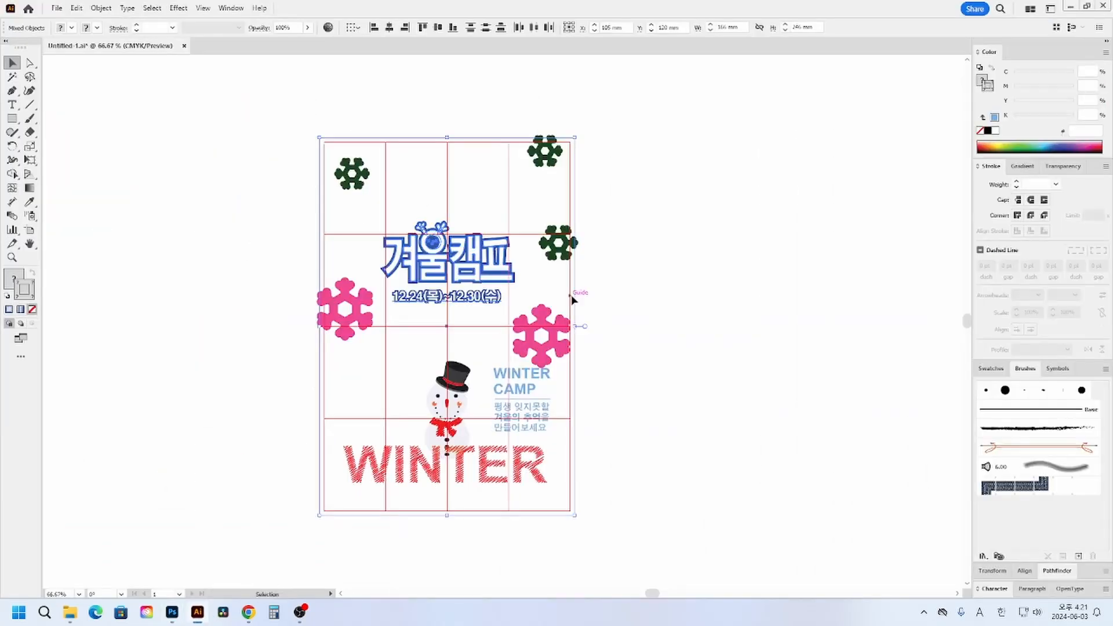
left_click(553, 350)
left_click(635, 240)
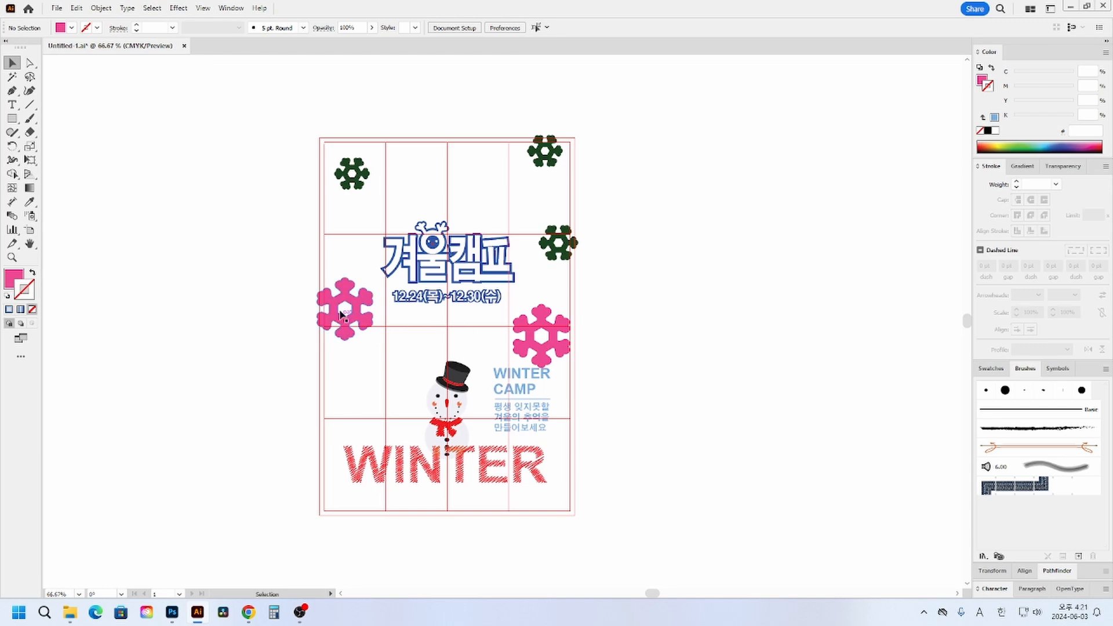
left_click(12, 257)
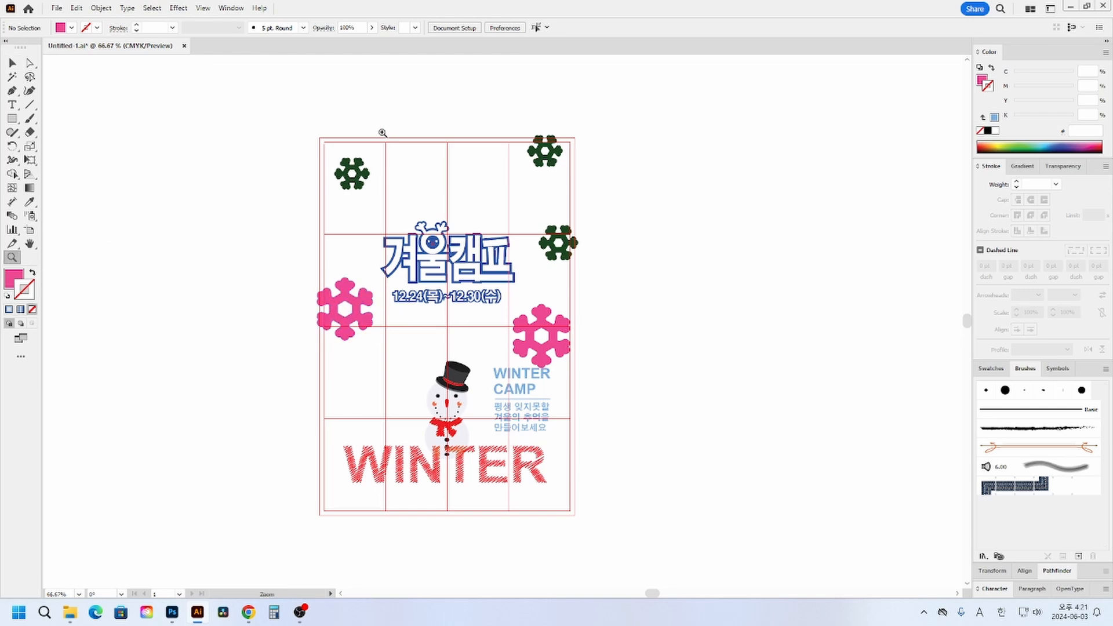
left_click(12, 63)
left_click(426, 139)
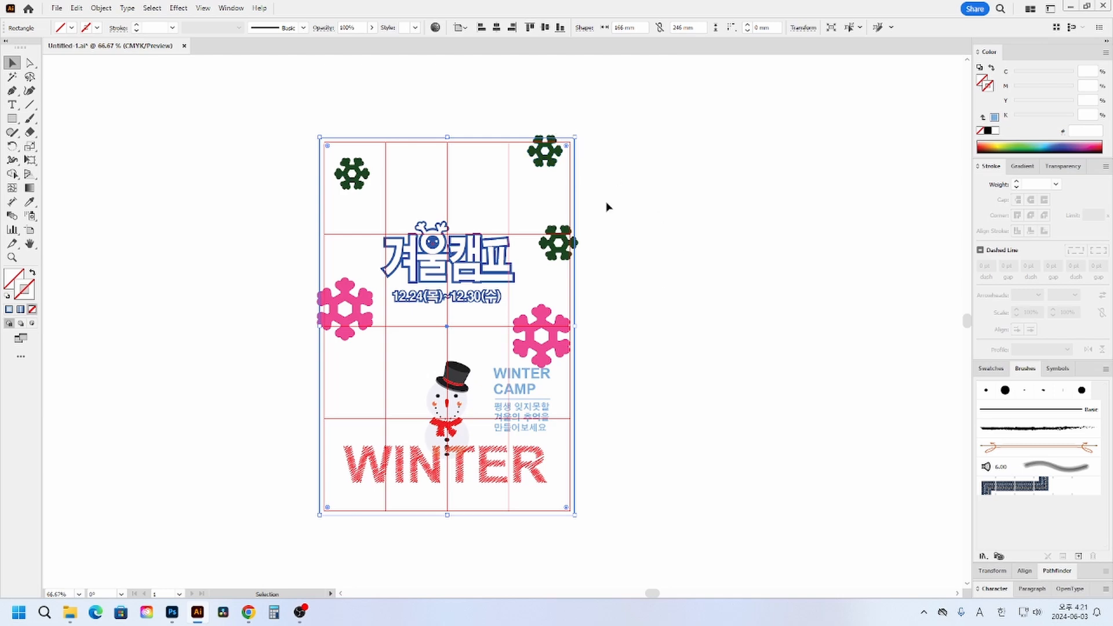
left_click(614, 139)
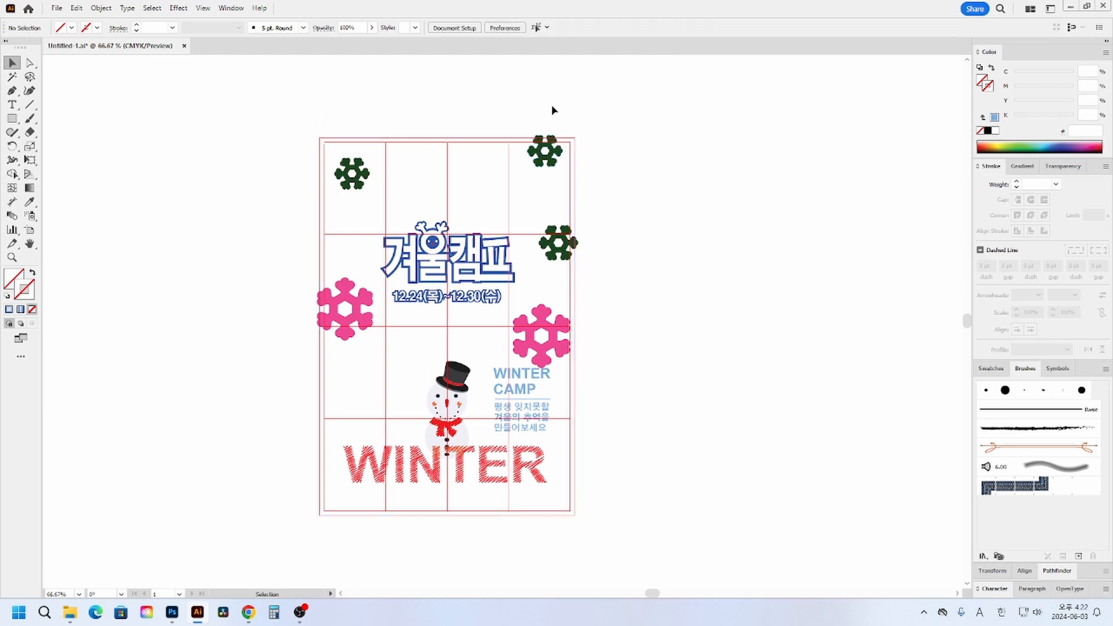
left_click_drag(553, 106, 514, 158)
left_click(356, 181, "shift")
left_click(554, 235, "shift")
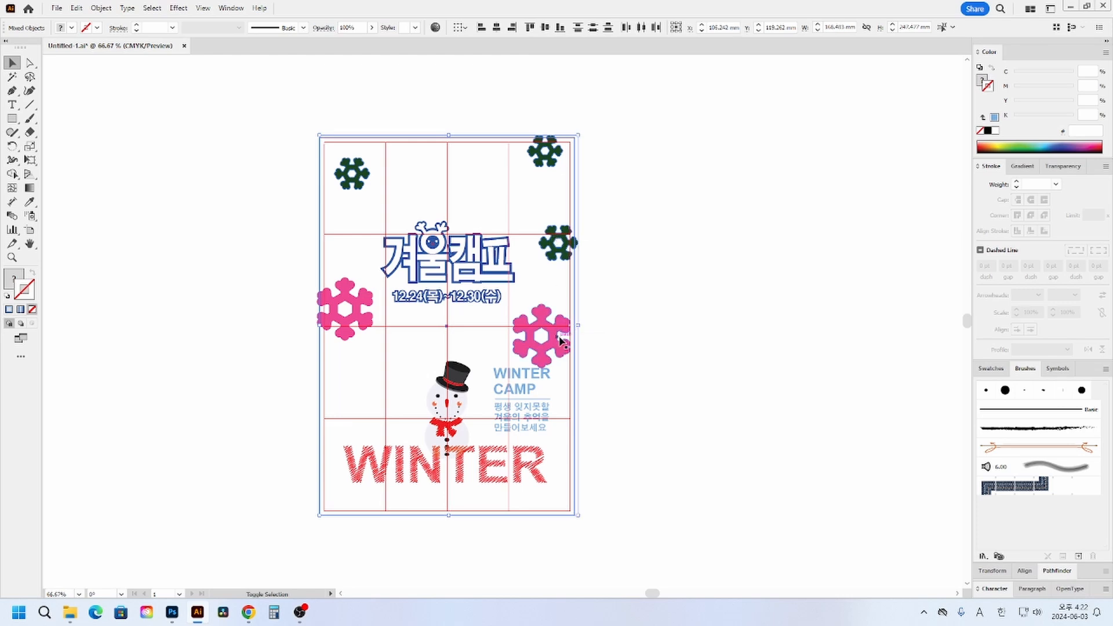
left_click(559, 339, "shift")
left_click(371, 324, "shift")
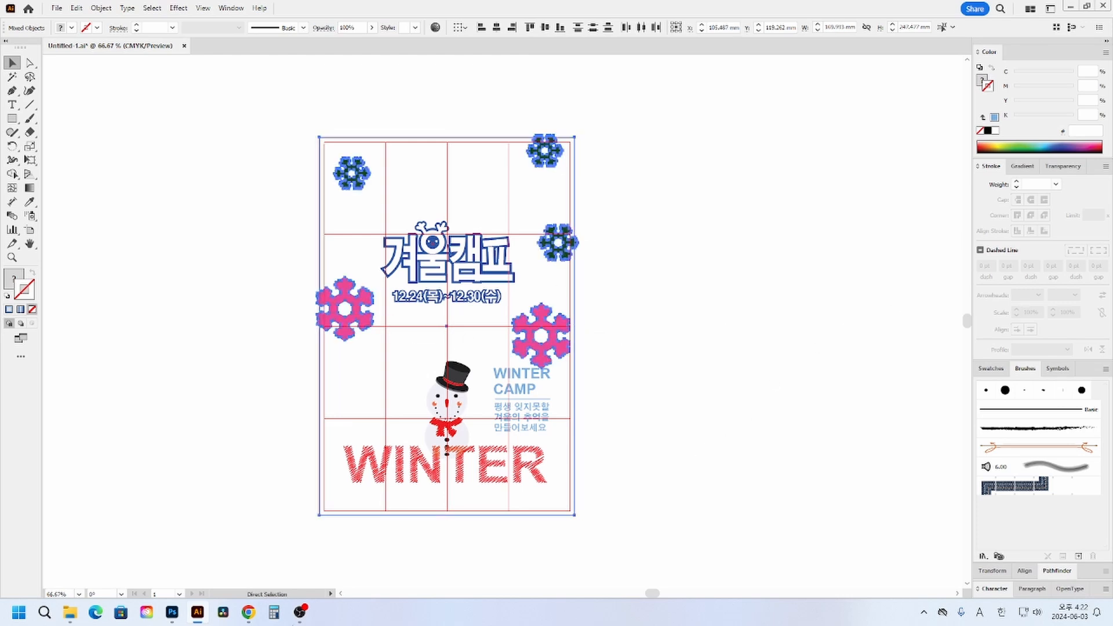
- Switch to Photoshop and paste the copied green and pink snowflakes with their frame as Pixels into the poster document
left_click(174, 616)
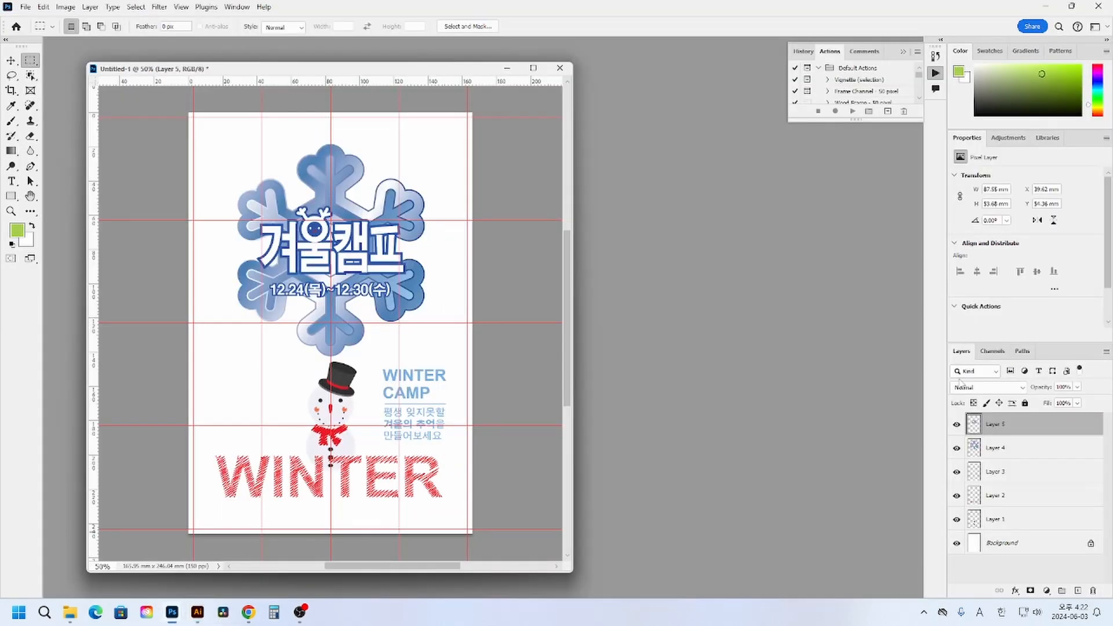
key("ctrl+v")
key("Return")
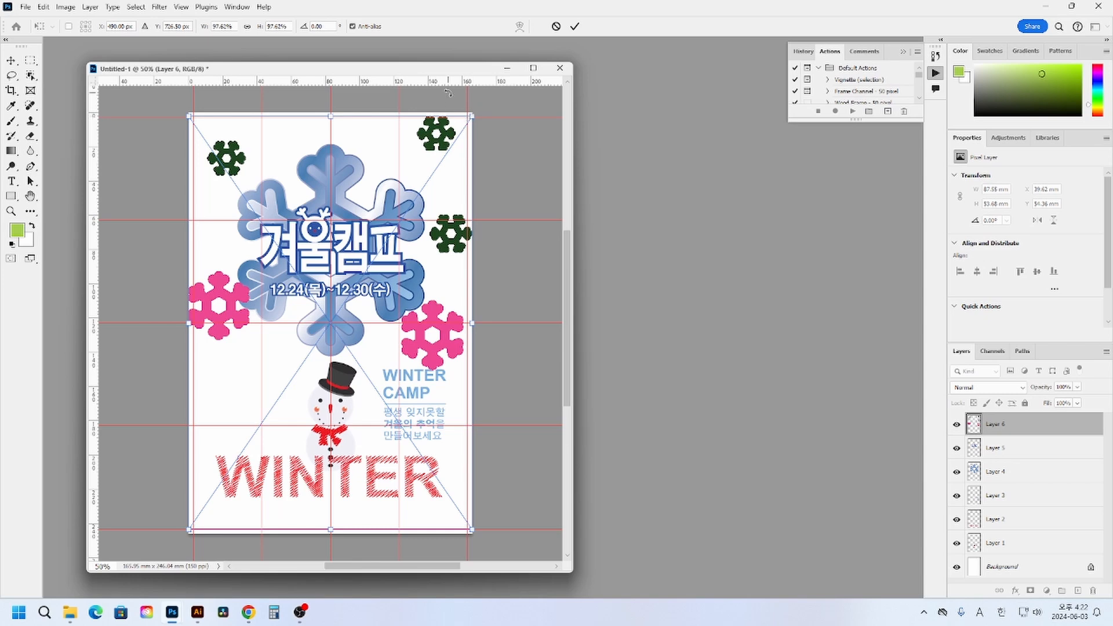
- Switch to Illustrator and draw a horizontal line about 32 mm long along the upper bleed edge, across the upper-right green snowflake
left_click(198, 613)
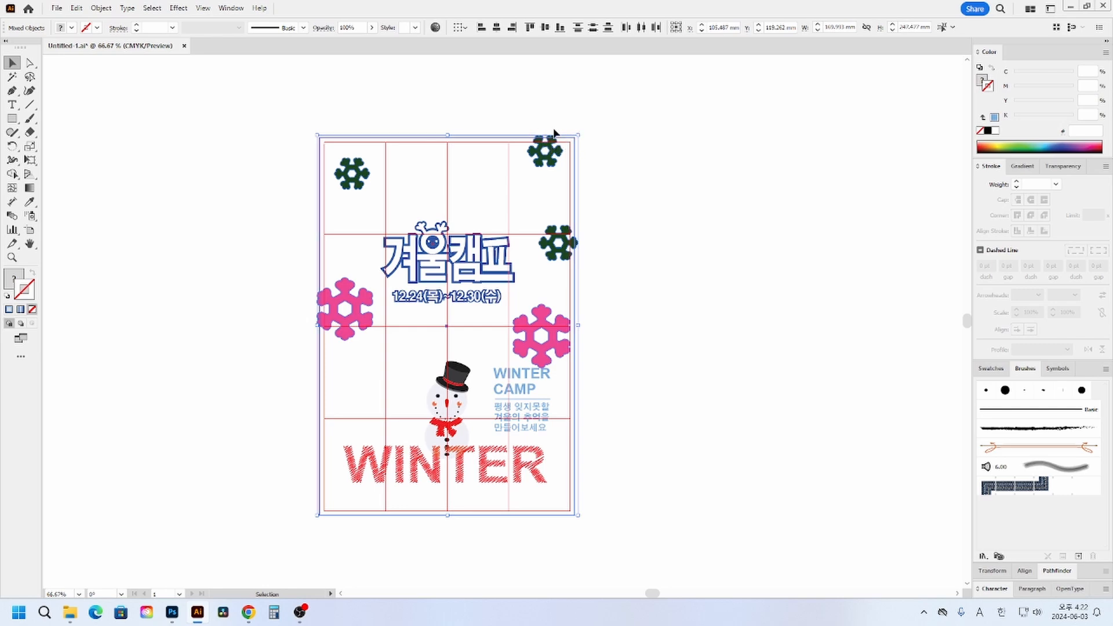
left_click(101, 250)
left_click(12, 258)
left_click_drag(502, 118, 638, 198)
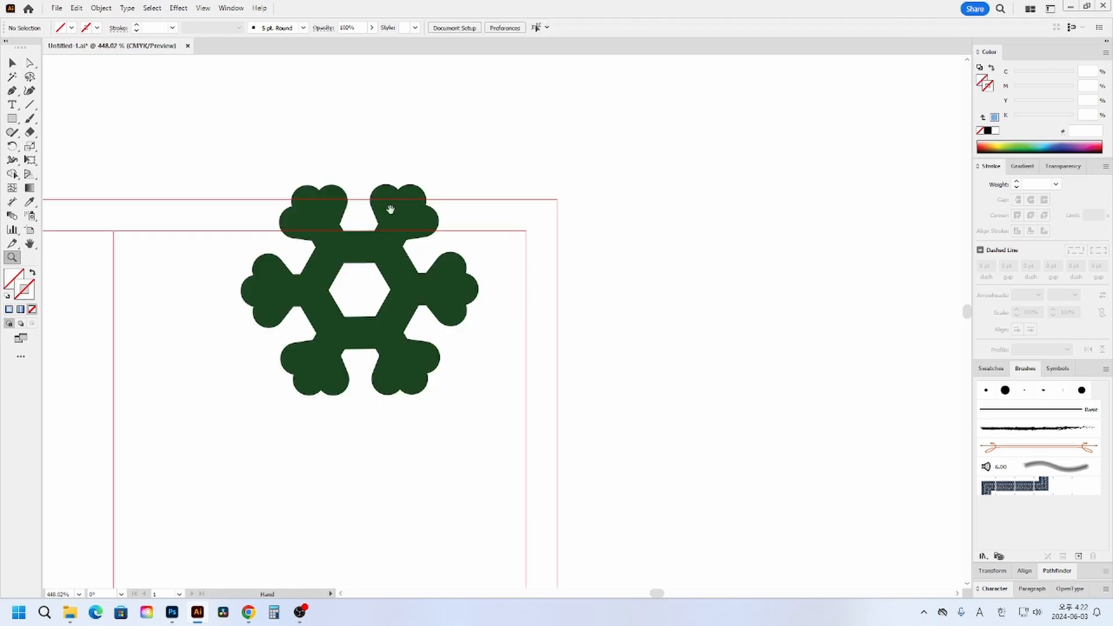
left_click_drag(391, 210, 405, 243)
left_click(30, 105)
left_click_drag(242, 230, 577, 231)
- Divide the green snowflake along the line with Pathfinder and delete the pieces above the bleed edge
left_click(12, 63)
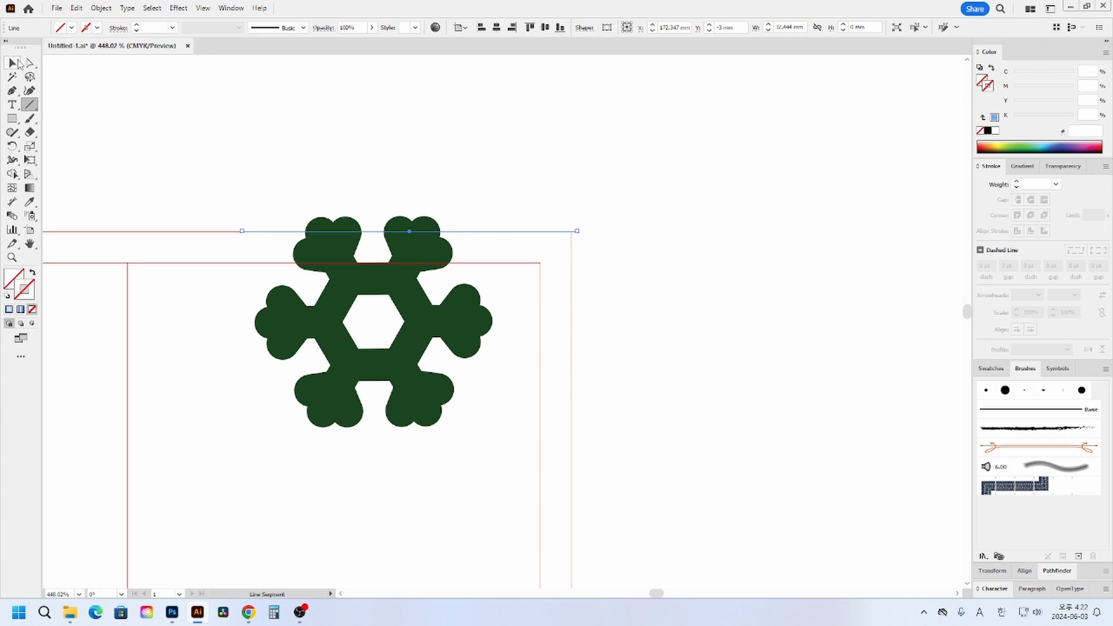
left_click(399, 278, "shift")
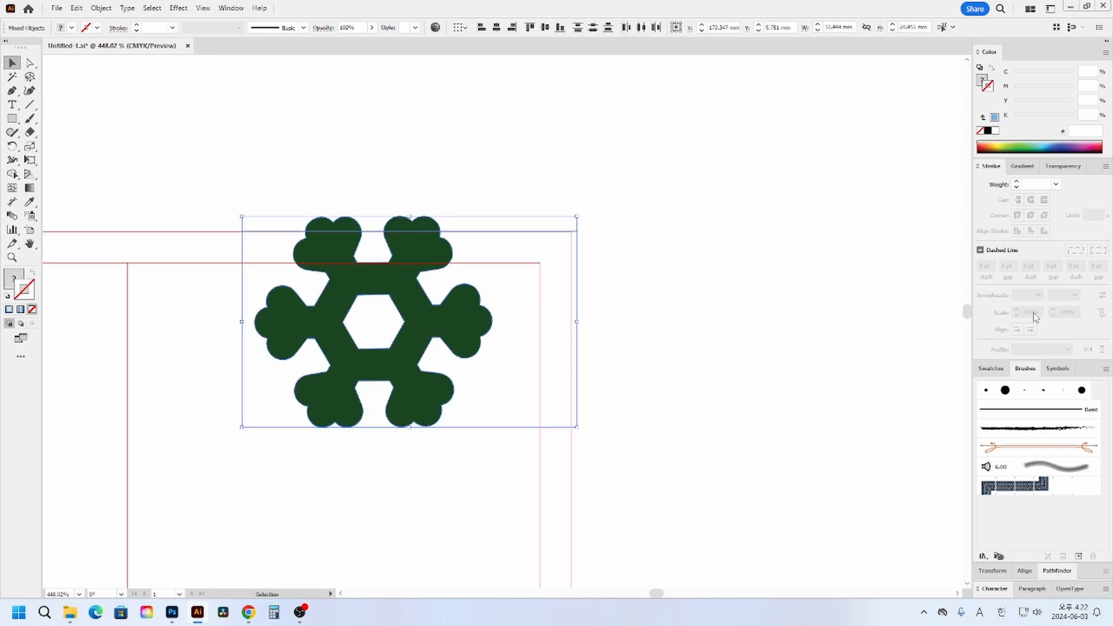
left_click(1057, 570)
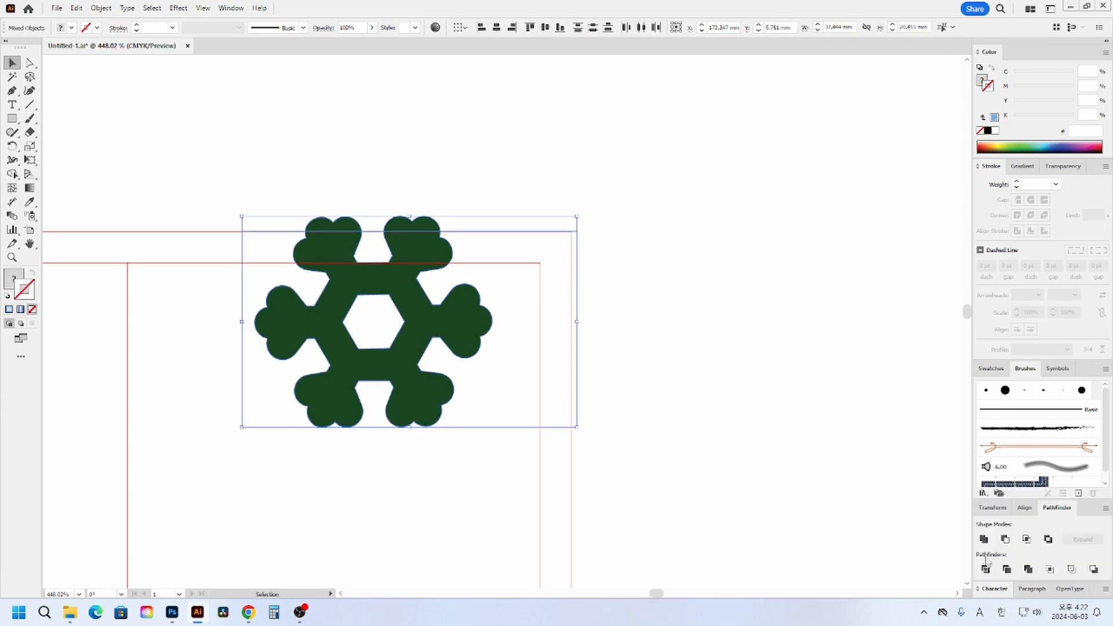
left_click(535, 227, "shift")
key("a")
left_click_drag(229, 124, 474, 230)
key("Delete")
left_click(474, 230)
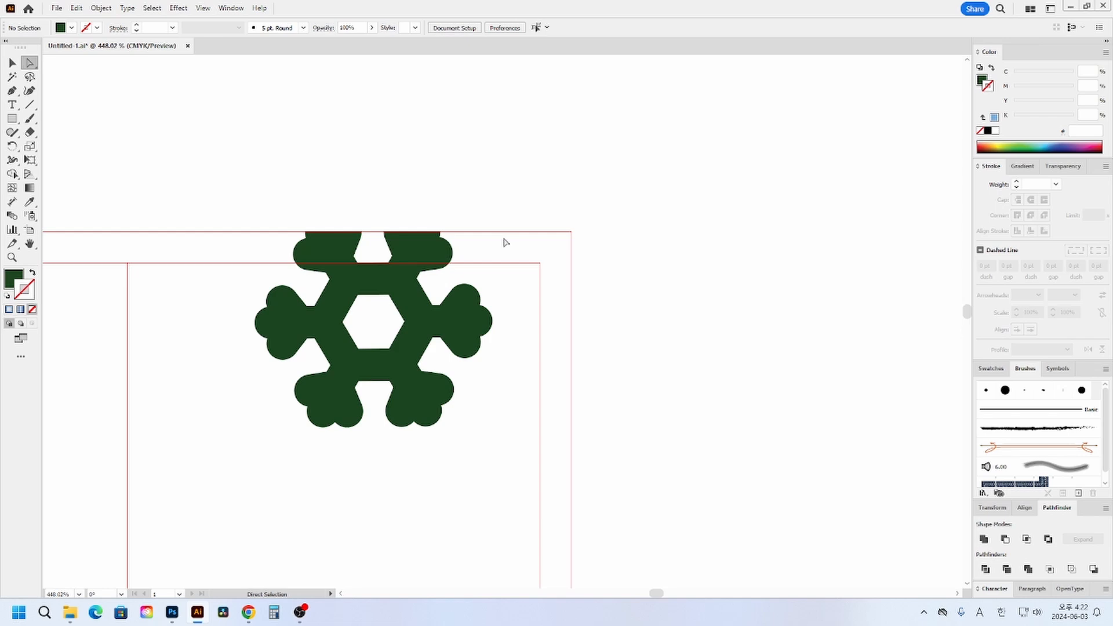
- Undo the trimming and division of the green snowflake, and delete the horizontal cutting line
key("ctrl+z")
key("ctrl+z")
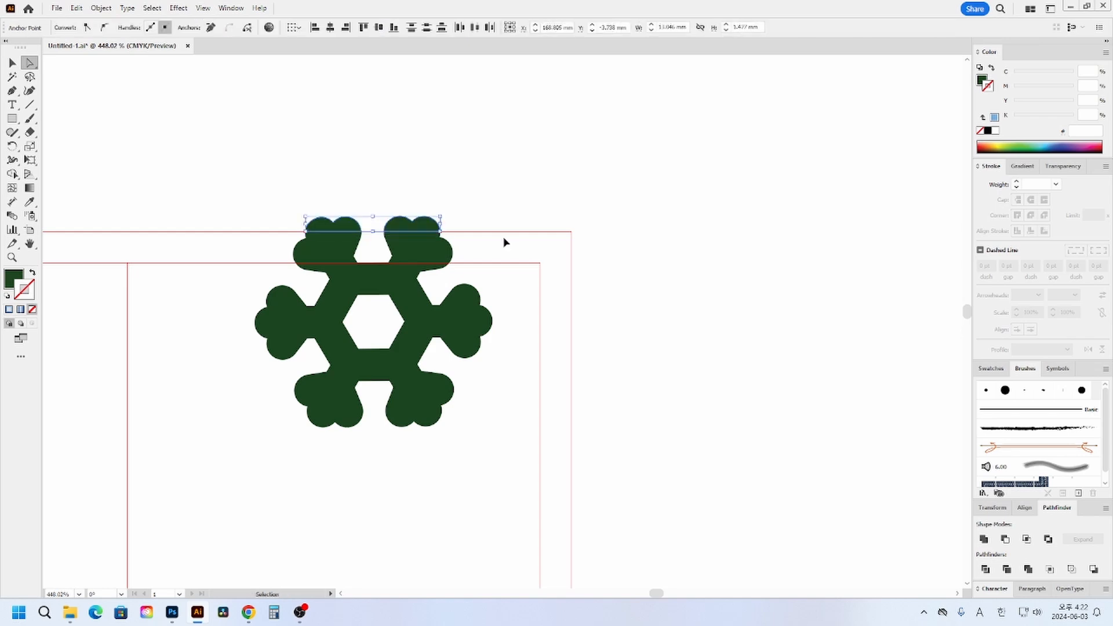
key("ctrl+z")
left_click(474, 167)
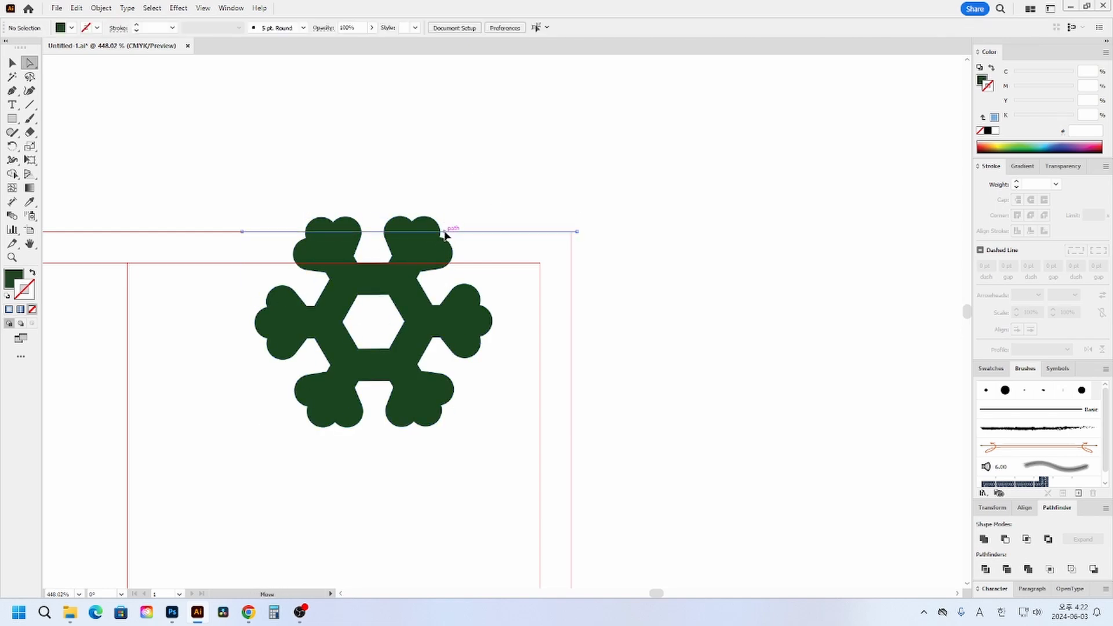
left_click(446, 232)
key("Delete")
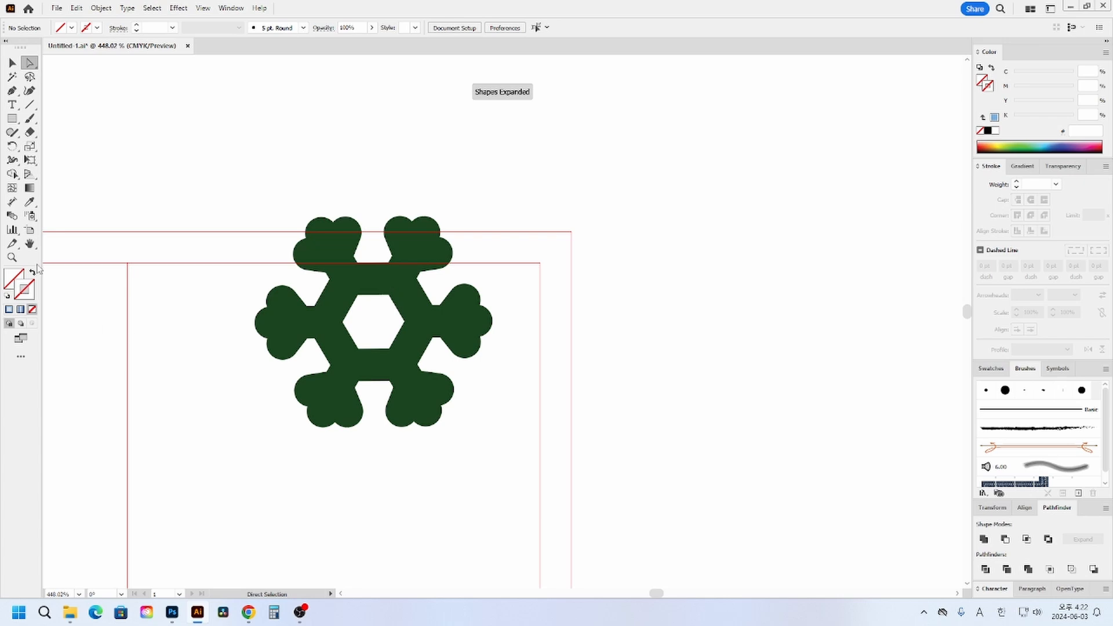
- Switch back to Photoshop, enlarge the pasted snowflakes about their center to about 101% so they reach the canvas edges, and commit the placement
double_click(12, 257)
left_click_drag(466, 412, 569, 288)
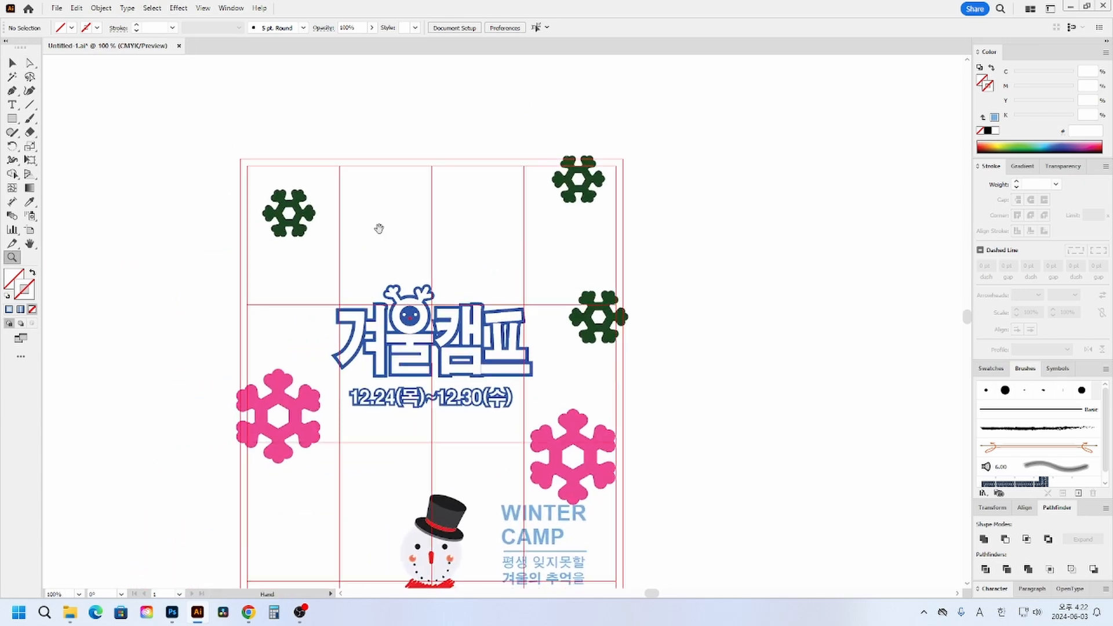
left_click(11, 77)
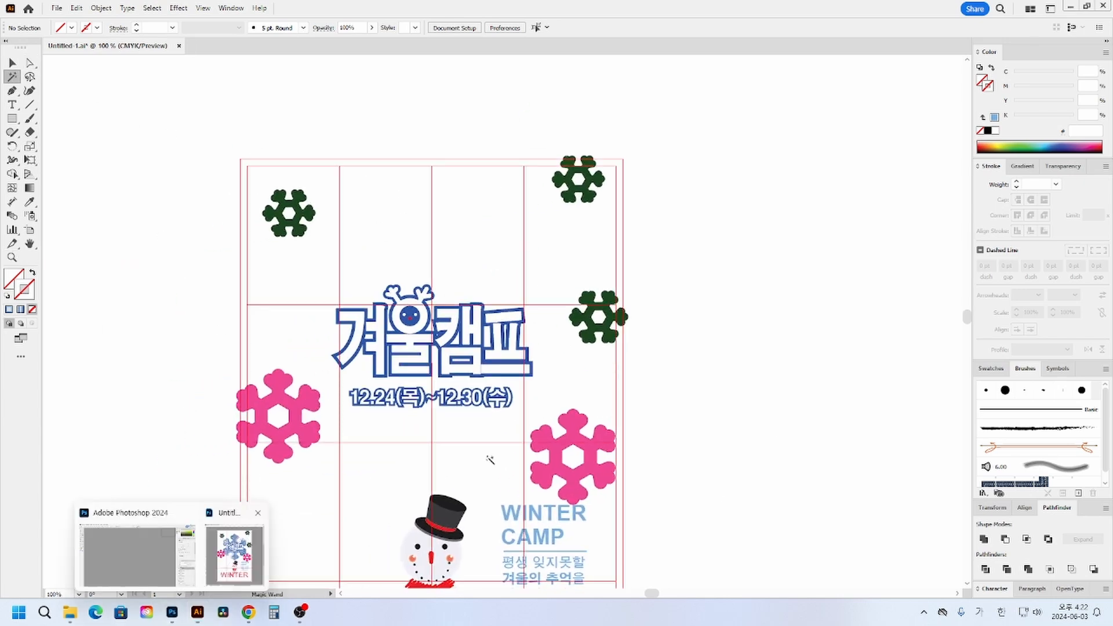
left_click(242, 561)
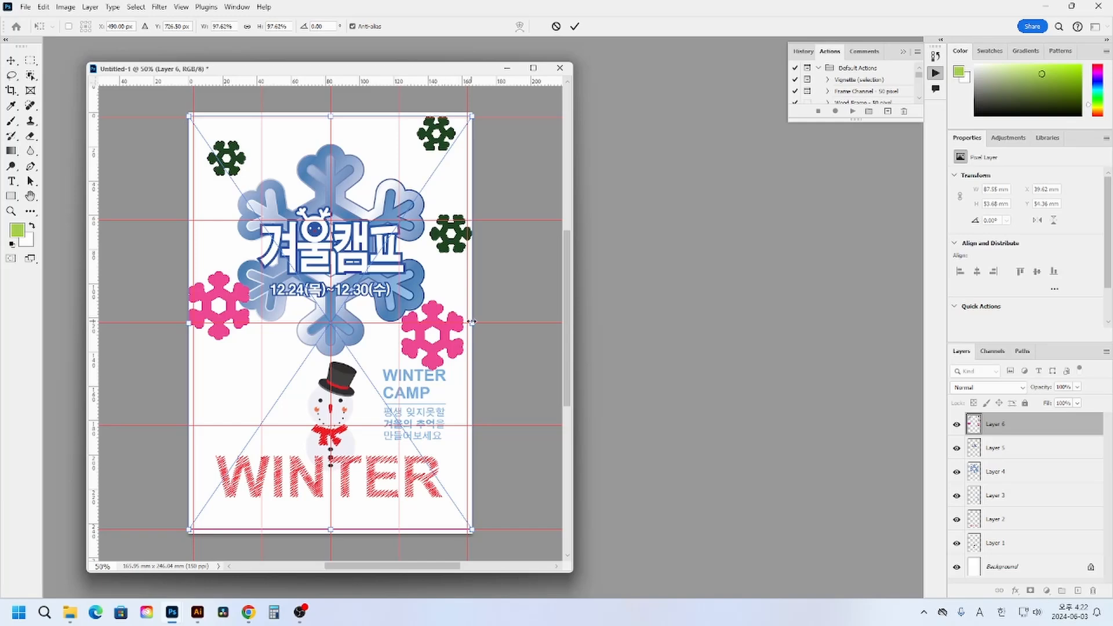
left_click_drag(473, 322, 478, 322)
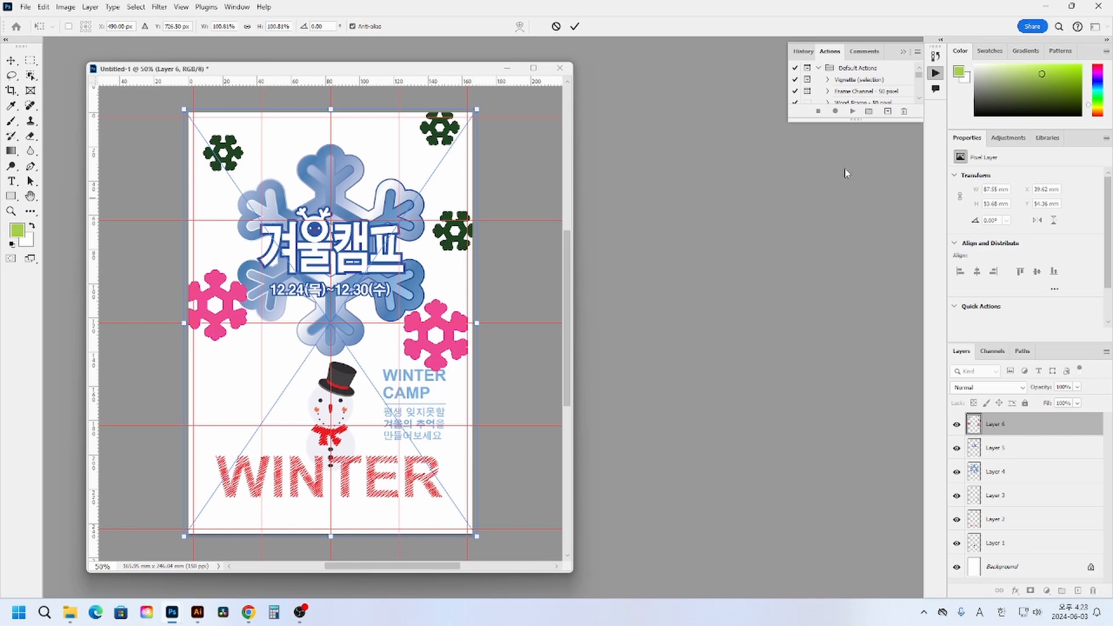
key("Return")
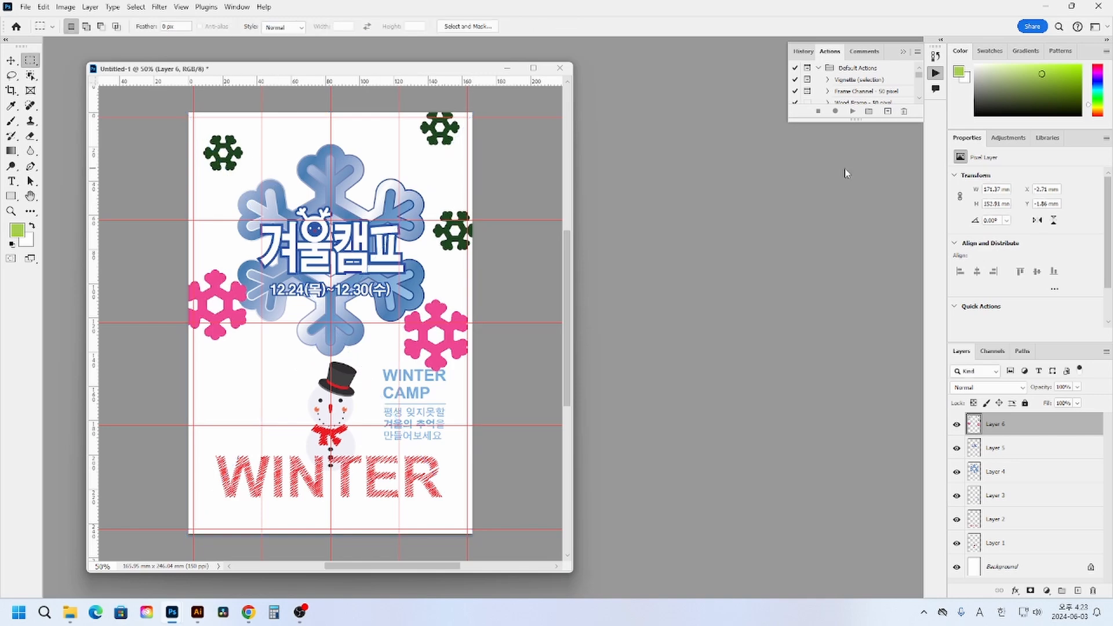